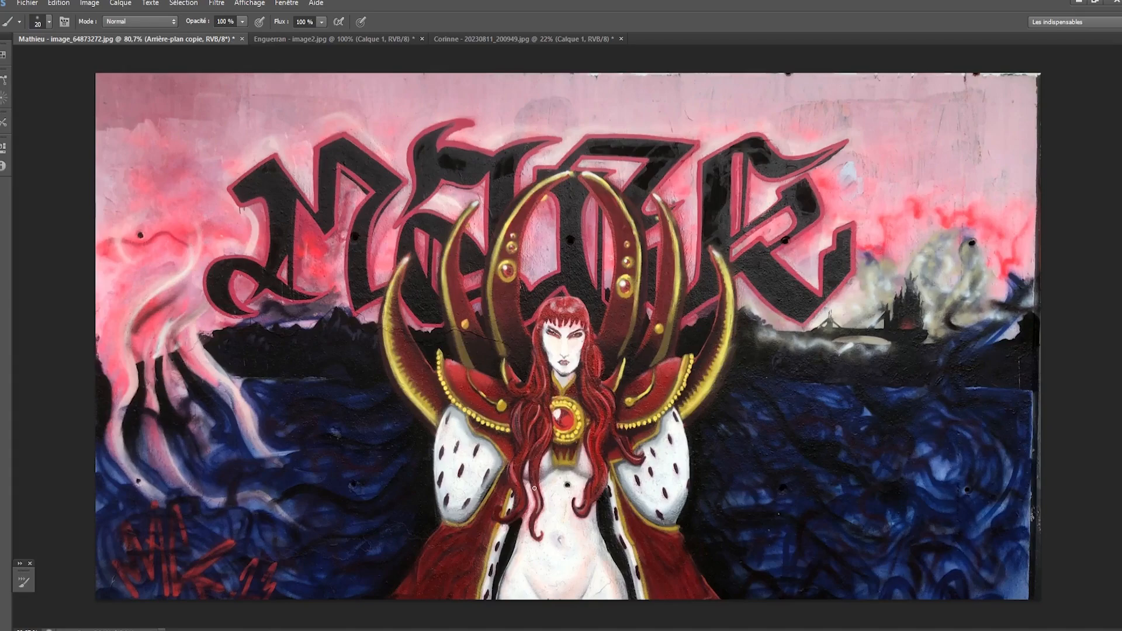
- Brush a black arrow pointing at the figure's head and an oval around the chest
drag(547, 225, 557, 285)
mouse_move(538, 258)
mouse_down()
mouse_move(567, 270)
mouse_move(533, 326)
mouse_move(536, 296)
mouse_up()
key(ctrl+z)
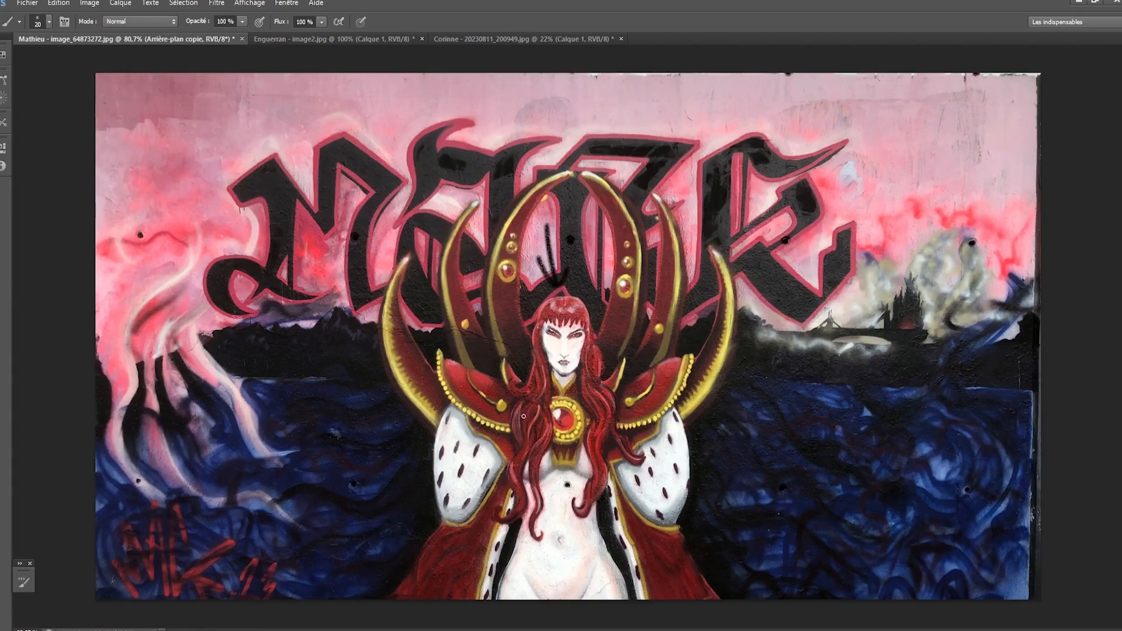
mouse_move(524, 417)
mouse_down()
mouse_move(521, 477)
mouse_move(606, 389)
mouse_move(517, 412)
mouse_up()
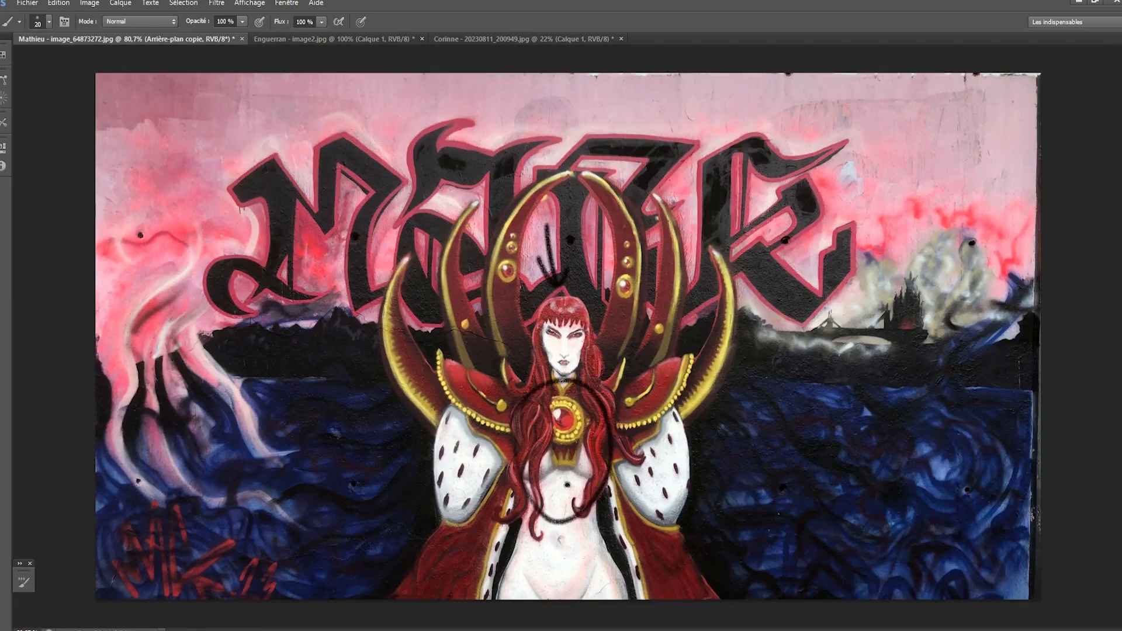
drag(563, 381, 505, 450)
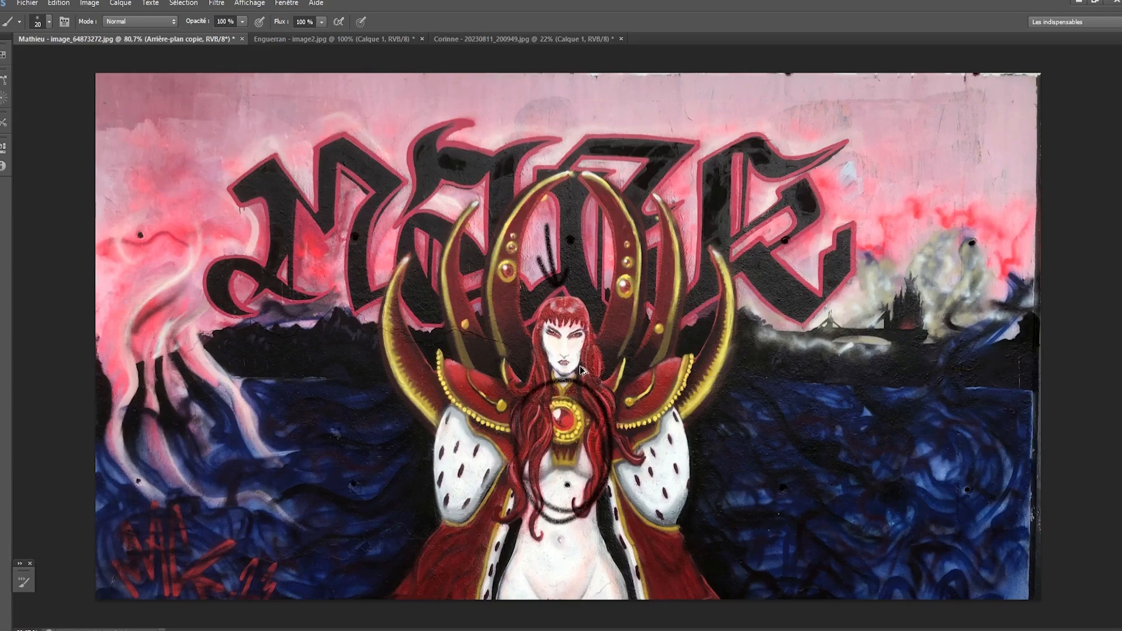
- Undo the oval around the chest, erase the arrow above the head and return to the Brush
key(ctrl+z)
key(ctrl+z)
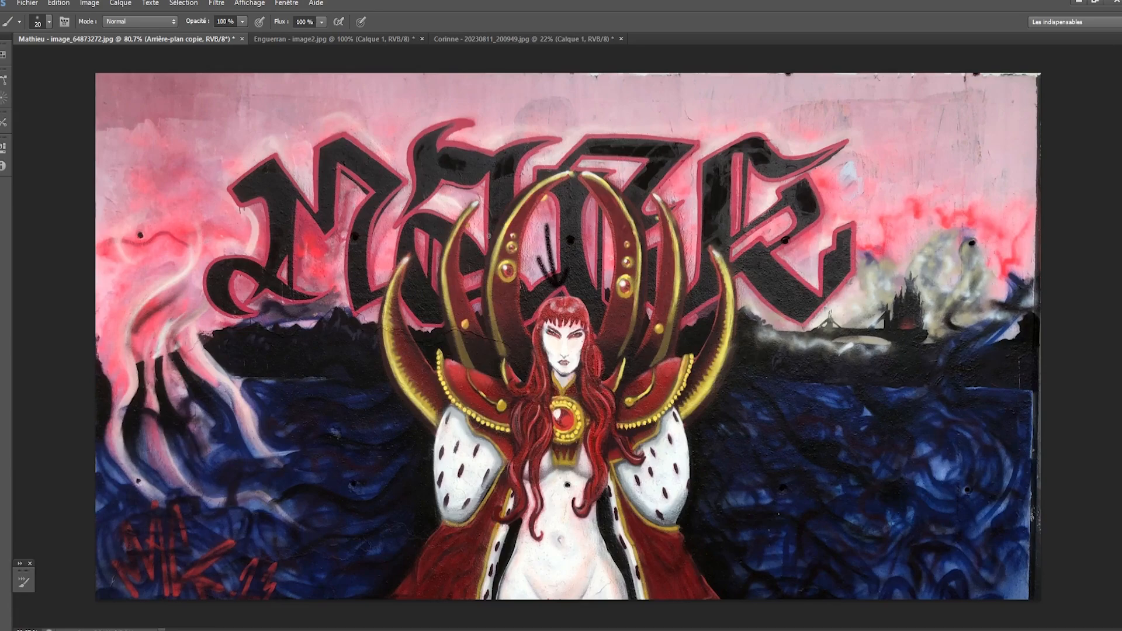
key(e)
mouse_move(558, 280)
mouse_down()
mouse_move(547, 225)
mouse_move(560, 285)
mouse_up()
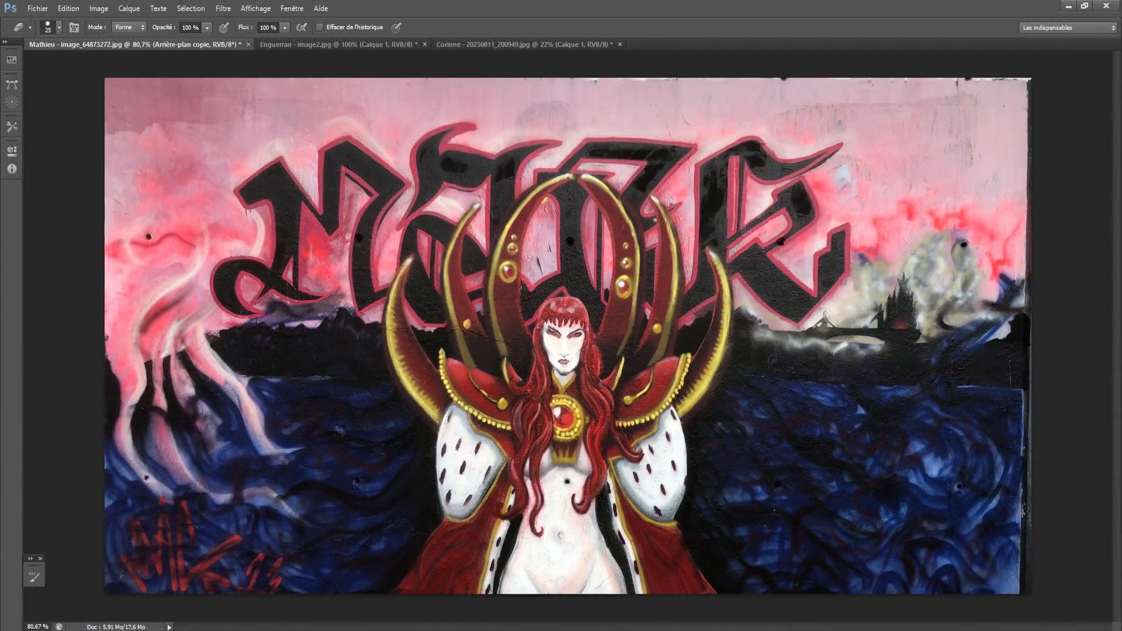
key(b)
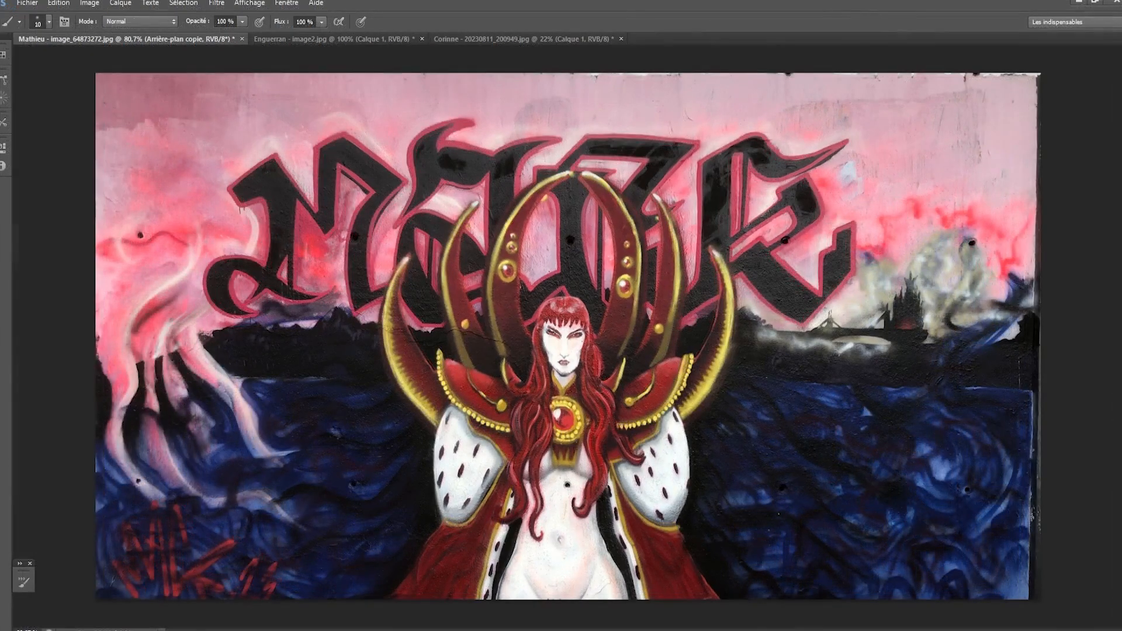
- Create a new layer and fill it with white (ffffff) as a translucent veil over the mural
key(ctrl+alt+shift+n)
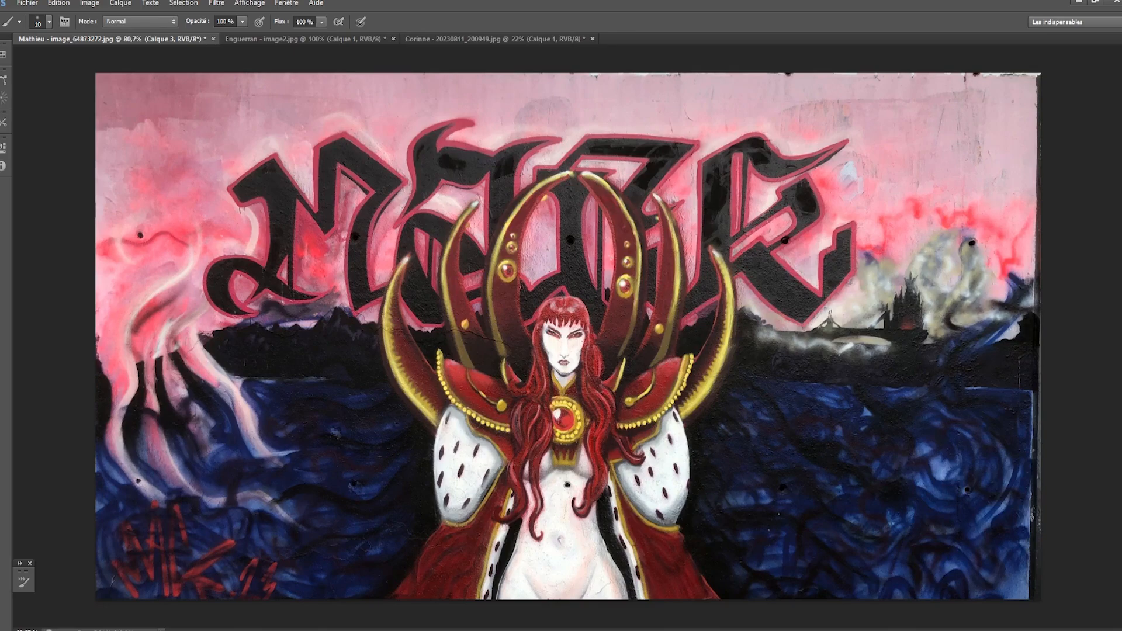
key(n)
click(82, 119)
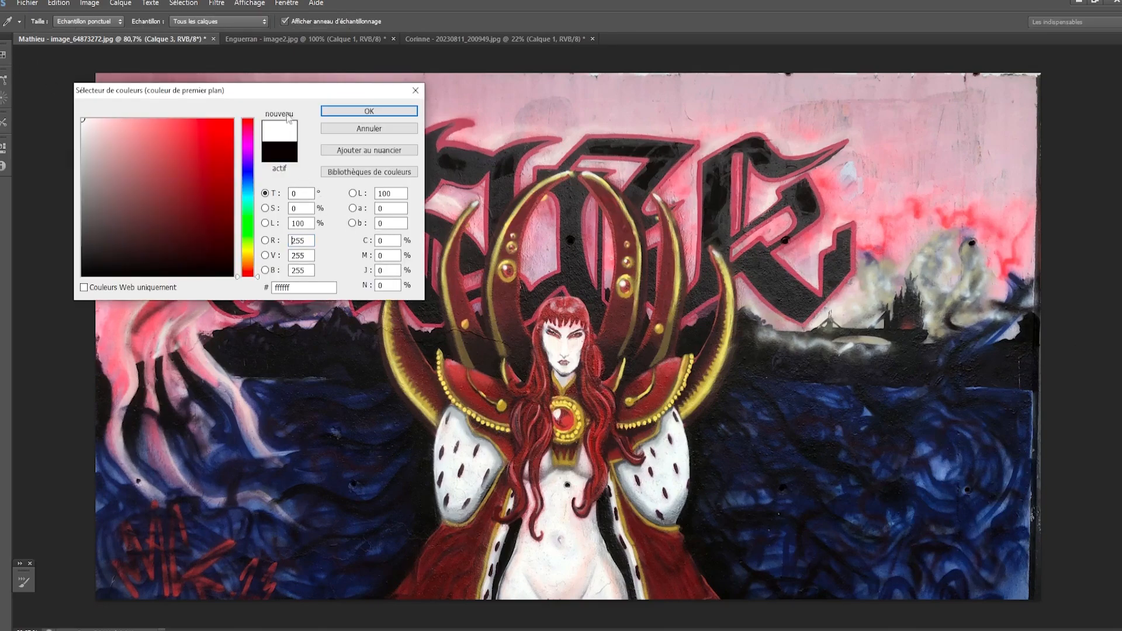
click(358, 111)
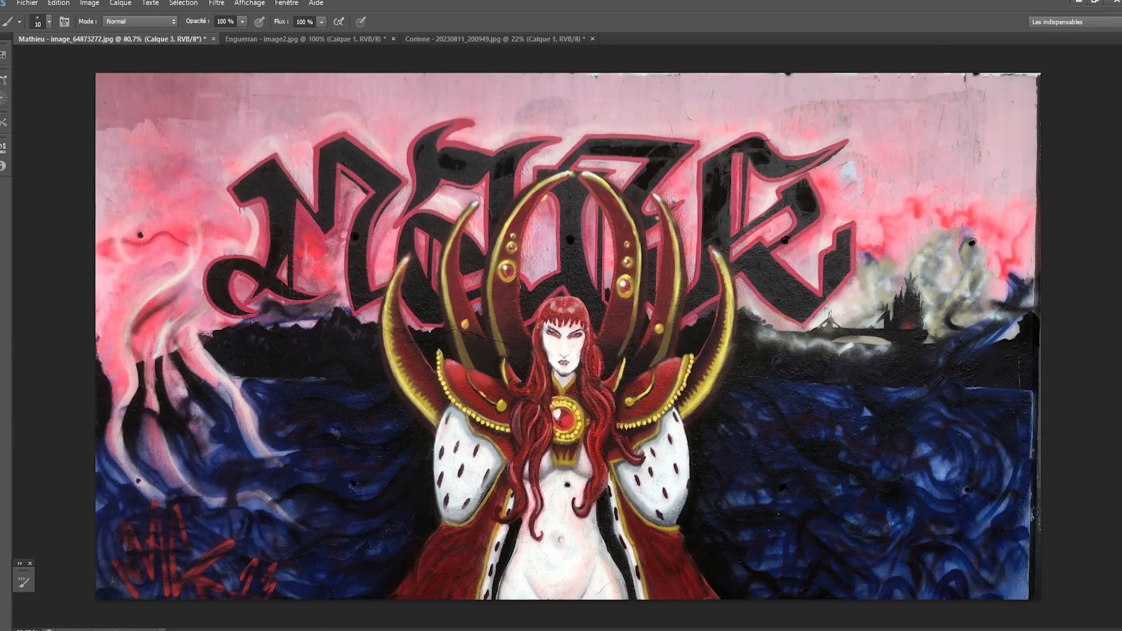
key(g)
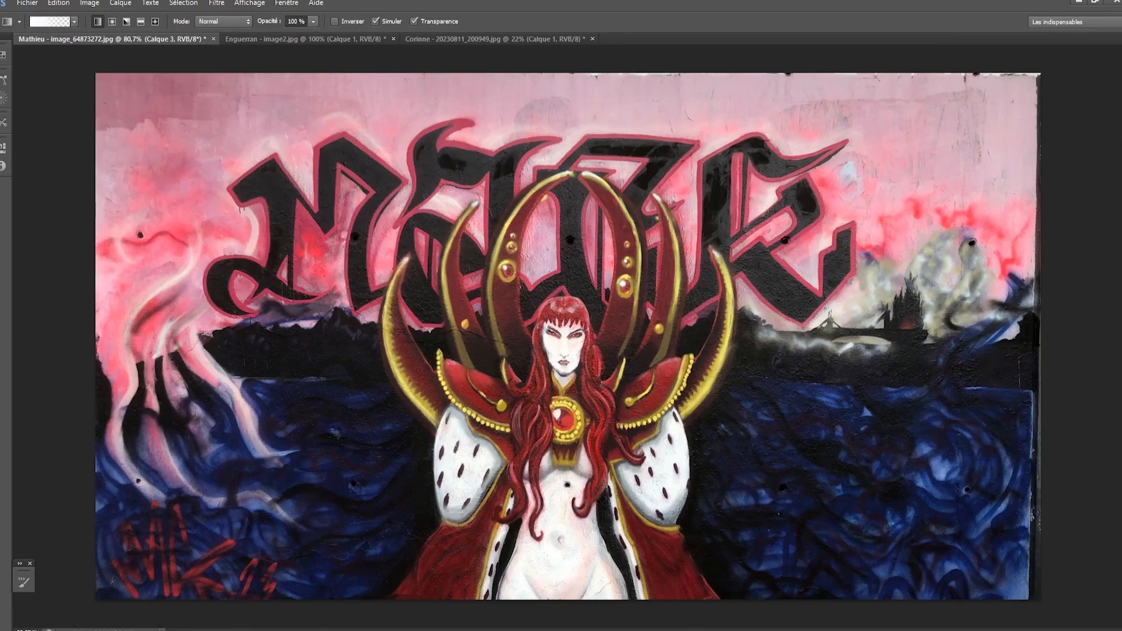
key(shift+g)
click(735, 306)
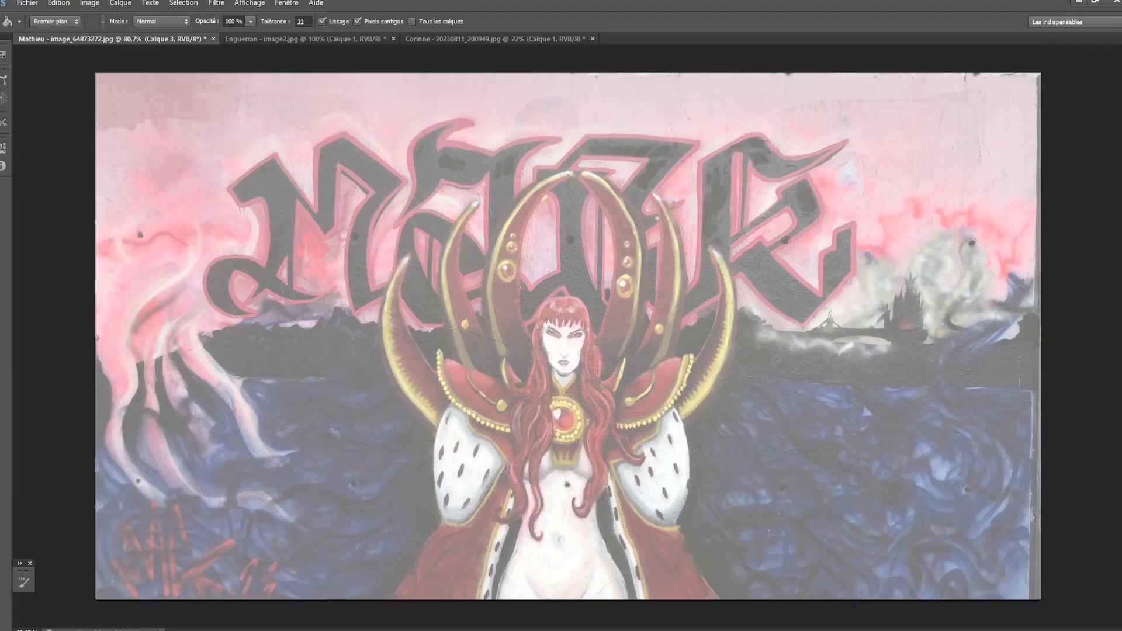
- Add another new layer for the sketch, with the Coolorus colour wheel shown over the canvas and the Brush active
key(ctrl+alt+shift+n)
drag(1121, 88, 1006, 69)
key(b)
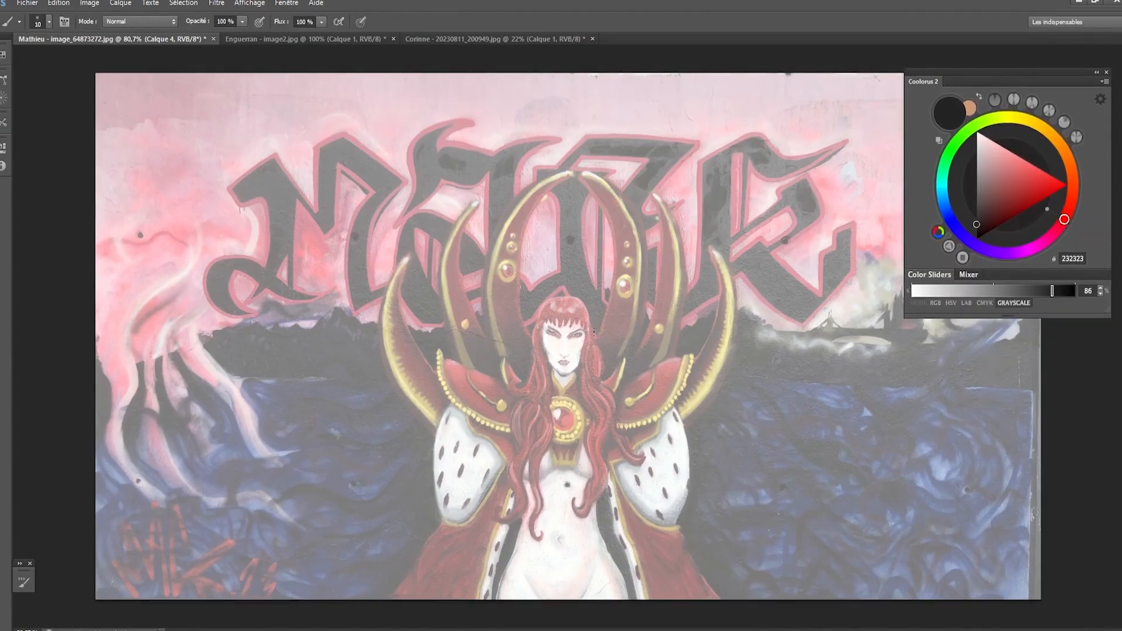
- Draw a dark grey (232323) circle over the figure's cranium with a size 7 brush
scroll(593, 332, up, 3)
drag(594, 332, 486, 284)
scroll(486, 283, up, 3)
scroll(474, 351, down, 3)
drag(456, 401, 518, 321)
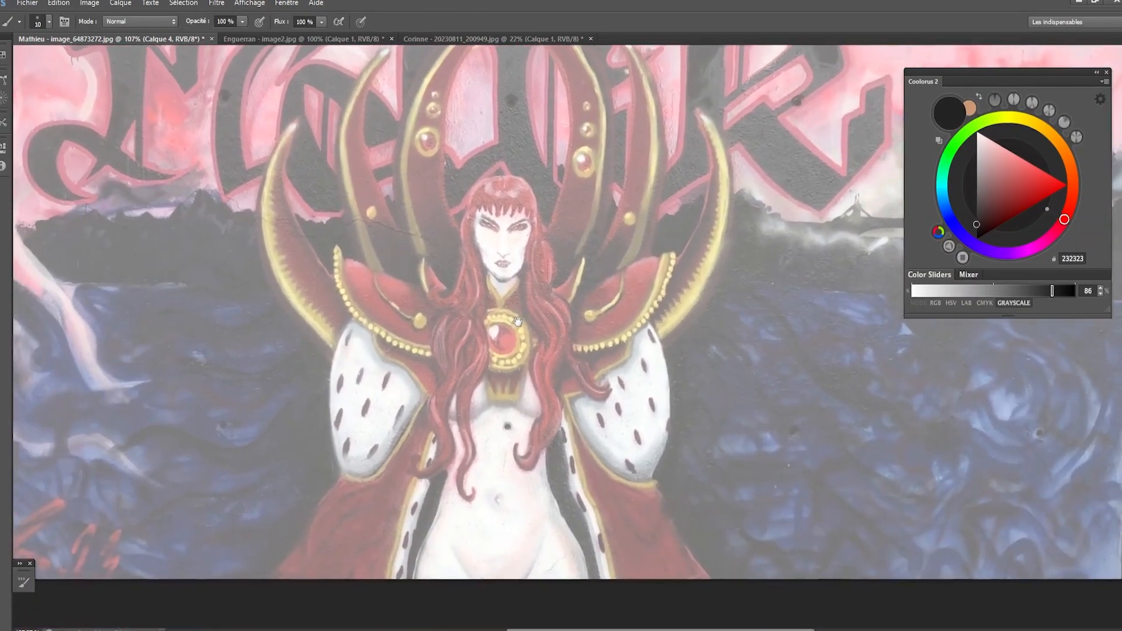
scroll(518, 321, up, 1)
key(bracketleft)
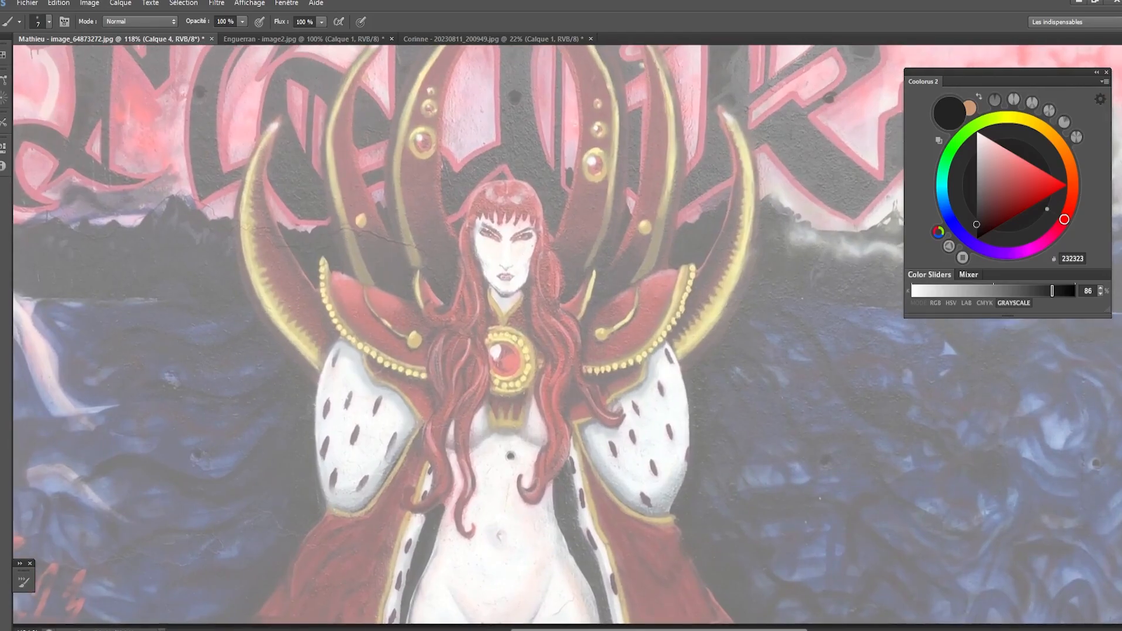
mouse_move(487, 254)
mouse_down()
mouse_move(532, 208)
mouse_move(472, 206)
mouse_move(505, 260)
mouse_move(527, 200)
mouse_move(467, 212)
mouse_move(485, 191)
mouse_move(533, 254)
mouse_up()
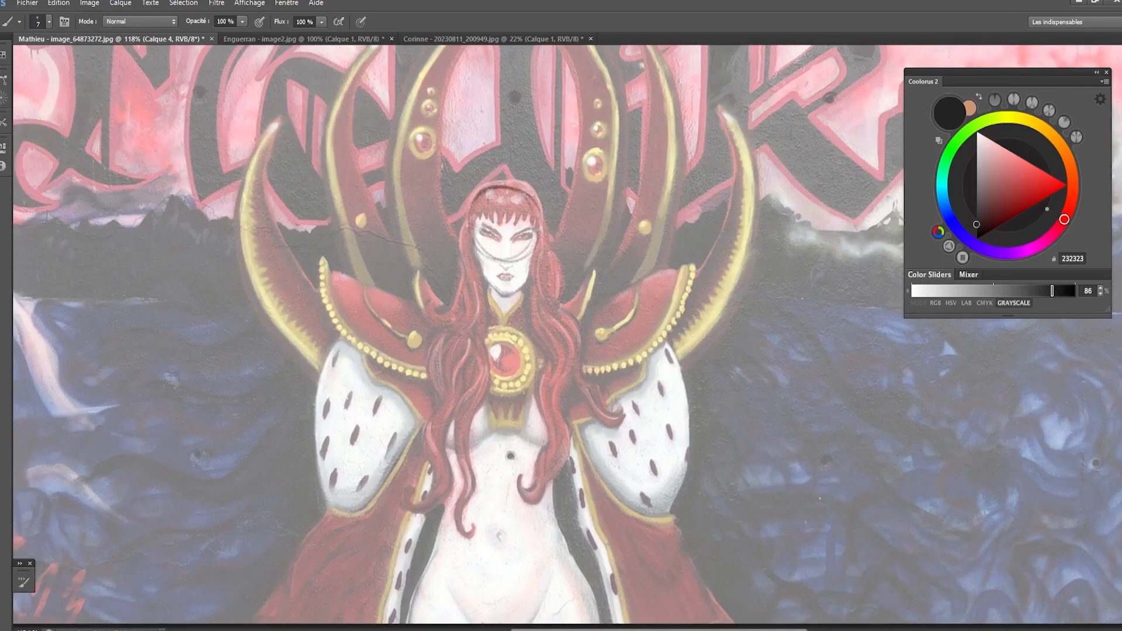
mouse_move(490, 188)
mouse_down()
mouse_move(471, 228)
mouse_move(540, 249)
mouse_move(508, 185)
mouse_move(529, 254)
mouse_move(475, 211)
mouse_move(477, 257)
mouse_move(495, 229)
mouse_up()
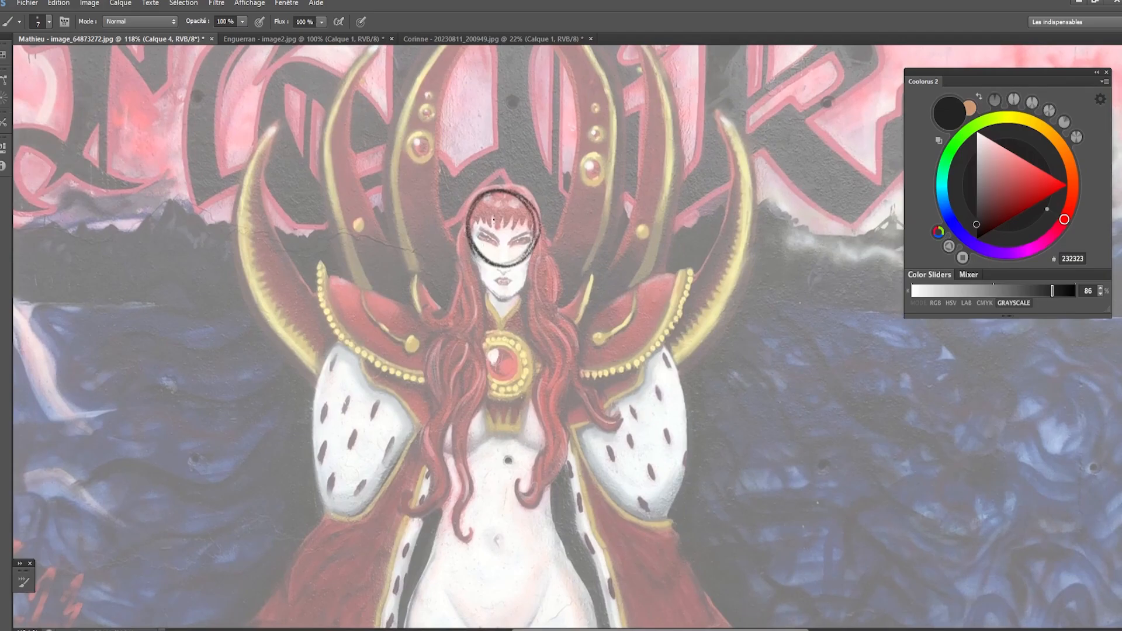
- Draw the face's vertical centre axis down to the chin and a horizontal brow line across the circle
mouse_move(502, 212)
mouse_down()
mouse_move(504, 292)
mouse_move(501, 248)
mouse_move(502, 302)
mouse_up()
key(ctrl+z)
key(ctrl+z)
drag(470, 231, 535, 232)
key(ctrl+z)
key(ctrl+z)
key(ctrl+z)
mouse_move(464, 232)
mouse_down()
mouse_move(543, 228)
mouse_move(456, 234)
mouse_up()
key(ctrl+z)
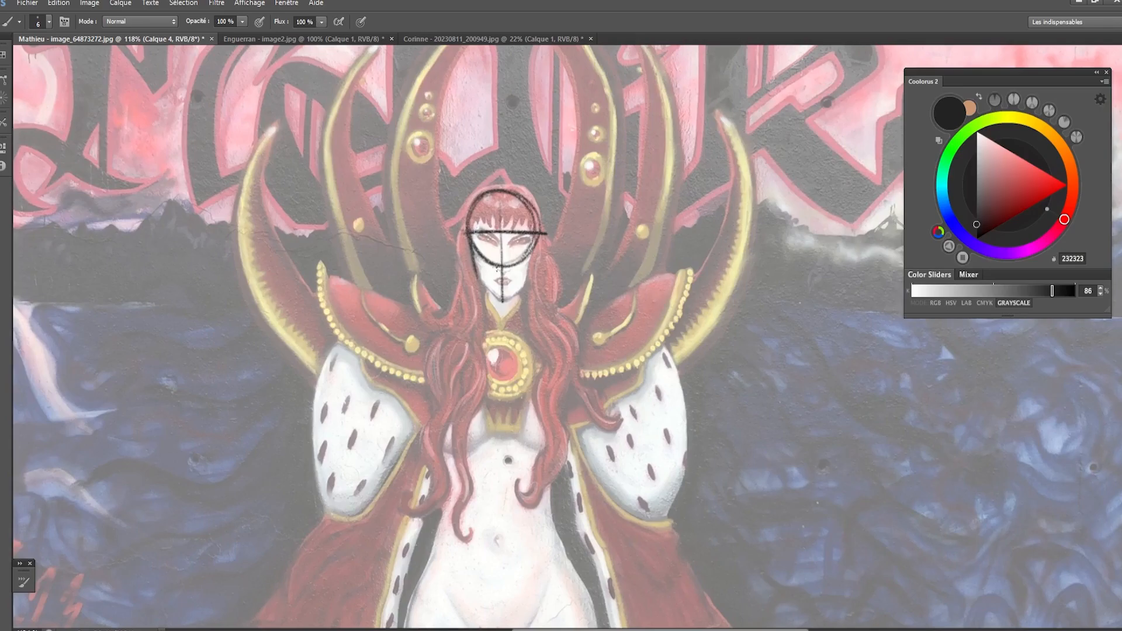
- Draw a second horizontal line just below the brow line and outline both sides of the face
mouse_move(493, 267)
mouse_down()
mouse_move(515, 267)
mouse_move(496, 268)
mouse_up()
key(ctrl+z)
mouse_move(470, 242)
mouse_down()
mouse_move(547, 244)
mouse_move(465, 242)
mouse_move(533, 242)
mouse_up()
drag(465, 239, 475, 272)
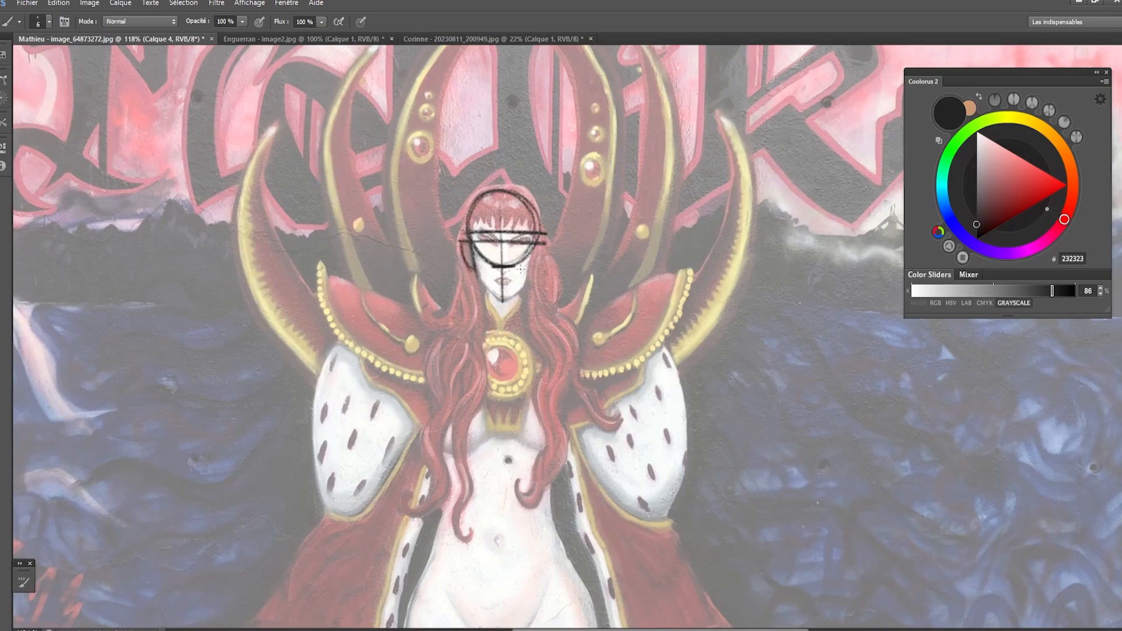
drag(531, 245, 534, 271)
- Number the facial thirds 1 to 3 beside the head and close the jaw down to the chin
mouse_move(497, 197)
mouse_down()
mouse_move(559, 215)
mouse_move(559, 299)
mouse_up()
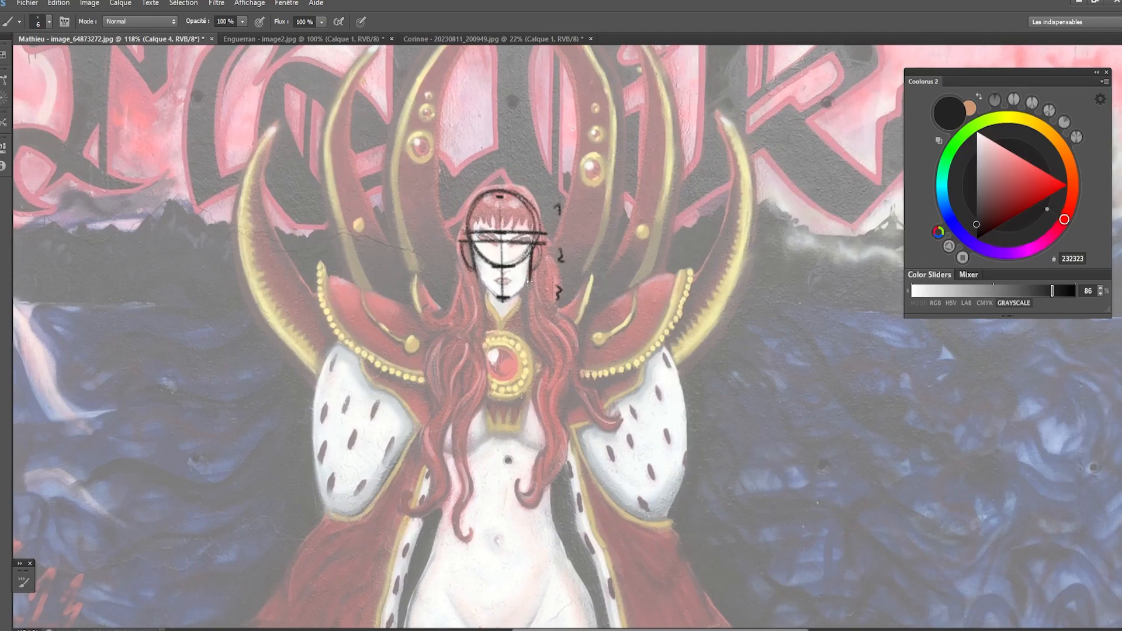
mouse_move(528, 282)
mouse_down()
mouse_move(502, 298)
mouse_move(478, 274)
mouse_move(500, 299)
mouse_up()
drag(500, 197, 489, 198)
mouse_move(495, 191)
mouse_down()
mouse_move(508, 224)
mouse_move(506, 179)
mouse_move(480, 195)
mouse_move(510, 190)
mouse_up()
key(ctrl+z)
- Retrace the brow line and outline the hair volume above the cranium circle on both sides
key(ctrl+z)
key(ctrl+z)
key(ctrl+z)
key(ctrl+z)
mouse_move(468, 229)
mouse_down()
mouse_move(471, 198)
mouse_move(520, 186)
mouse_move(531, 223)
mouse_move(475, 193)
mouse_move(466, 222)
mouse_move(488, 181)
mouse_move(519, 182)
mouse_move(537, 228)
mouse_up()
key(ctrl+z)
key(ctrl+z)
key(ctrl+z)
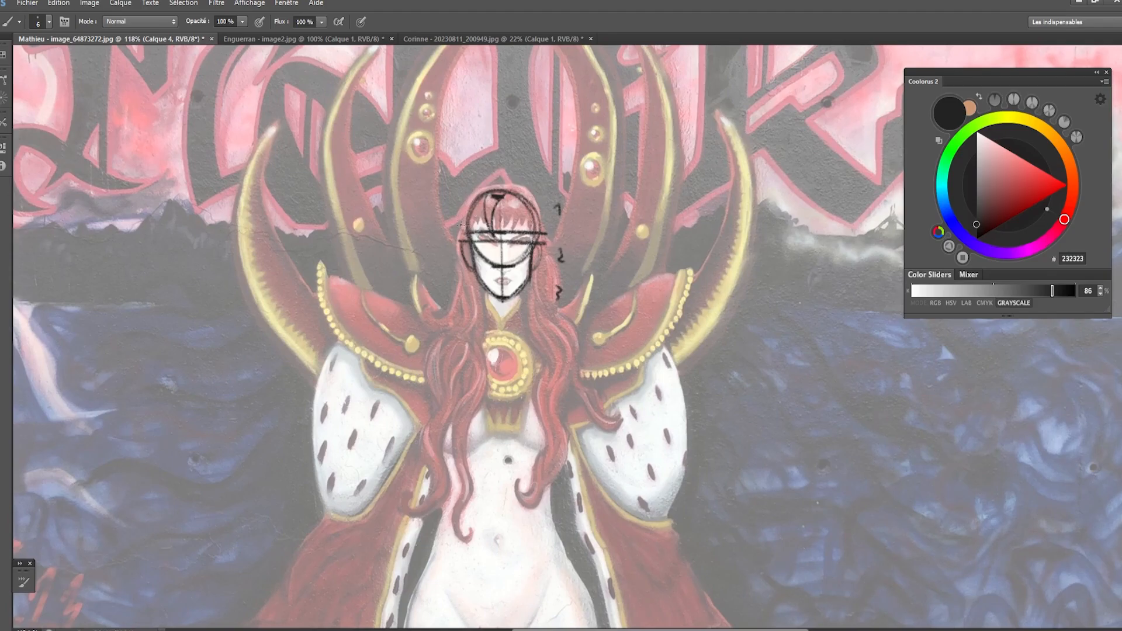
key(ctrl+z)
mouse_move(462, 230)
mouse_down()
mouse_move(477, 177)
mouse_move(515, 169)
mouse_move(537, 195)
mouse_move(541, 229)
mouse_up()
mouse_move(500, 176)
mouse_down()
mouse_move(503, 188)
mouse_move(474, 203)
mouse_move(467, 227)
mouse_up()
mouse_move(498, 183)
mouse_down()
mouse_move(468, 222)
mouse_move(537, 209)
mouse_move(539, 225)
mouse_up()
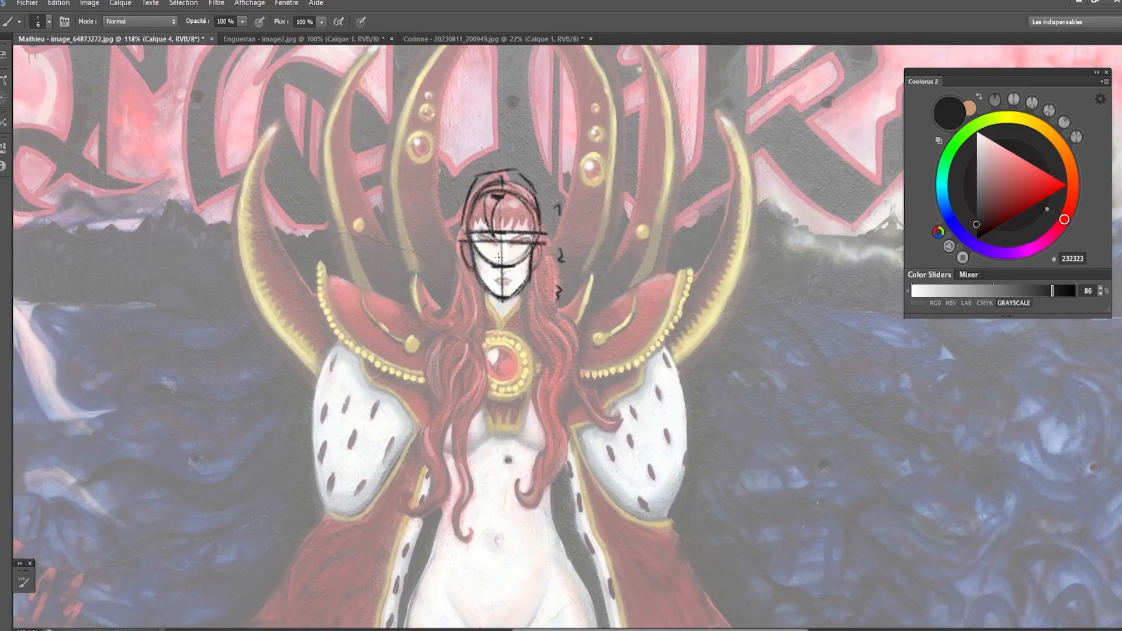
- Draw both sides of the neck and horizontal guide lines extending from the hairline and the chin
key(e)
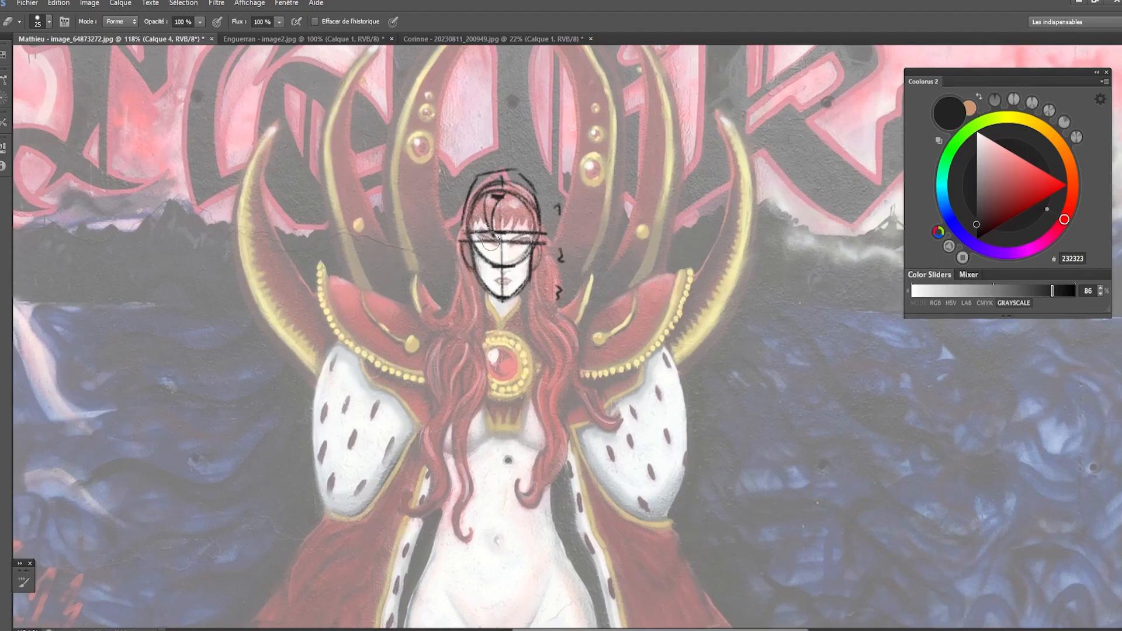
key(b)
mouse_move(484, 280)
mouse_down()
mouse_move(486, 321)
mouse_move(524, 333)
mouse_up()
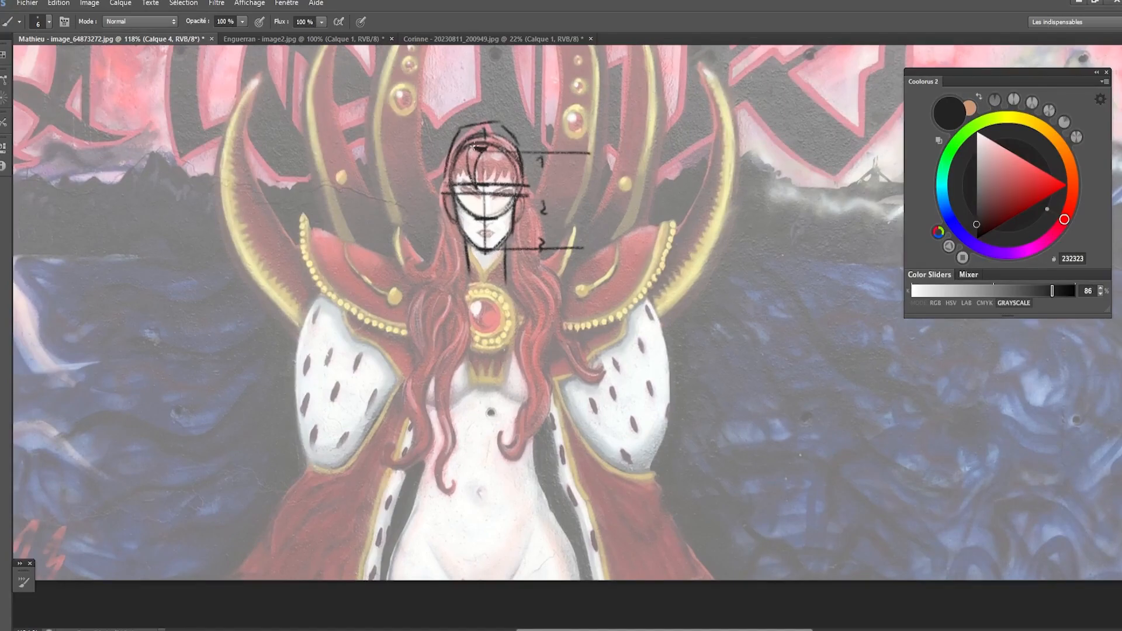
drag(475, 146, 490, 144)
- Draw a vertical measuring line beside the head, marking two equal face lengths with ticks and arcs
mouse_move(592, 161)
mouse_down()
mouse_move(593, 251)
mouse_move(602, 249)
mouse_move(584, 150)
mouse_move(594, 150)
mouse_up()
mouse_move(592, 261)
mouse_down()
mouse_move(591, 369)
mouse_move(601, 353)
mouse_up()
key(ctrl+z)
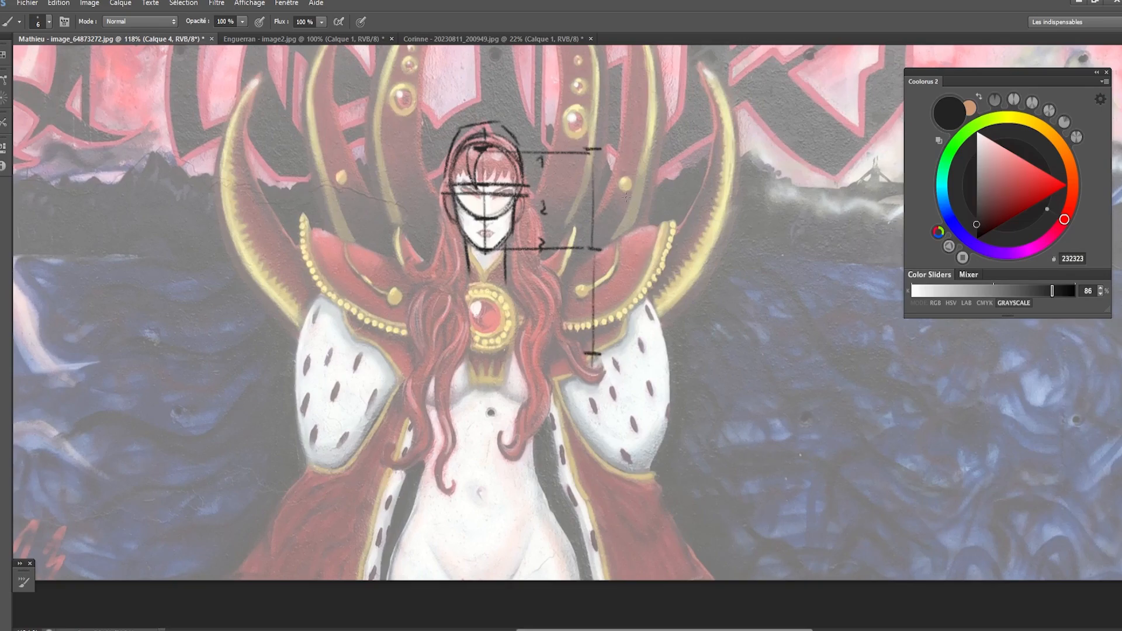
drag(612, 164, 621, 358)
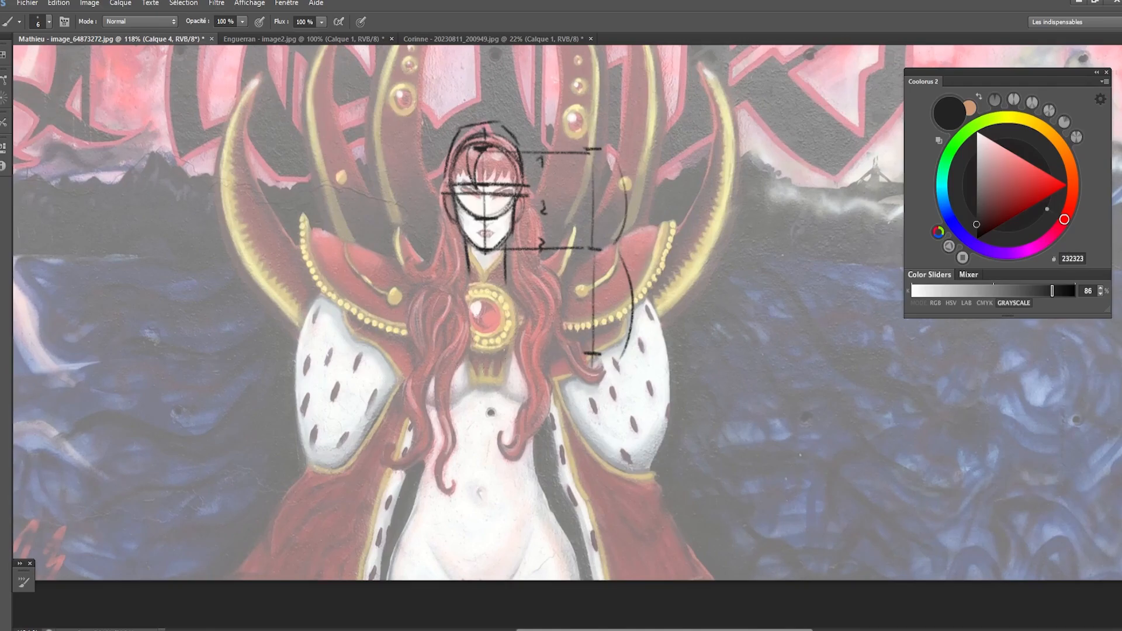
- Draw a horizontal guide from the lowest tick across the chest and sketch a narrow sternum rectangle above it
drag(509, 355, 589, 354)
drag(496, 357, 459, 355)
mouse_move(480, 301)
mouse_down()
mouse_move(481, 363)
mouse_move(480, 307)
mouse_up()
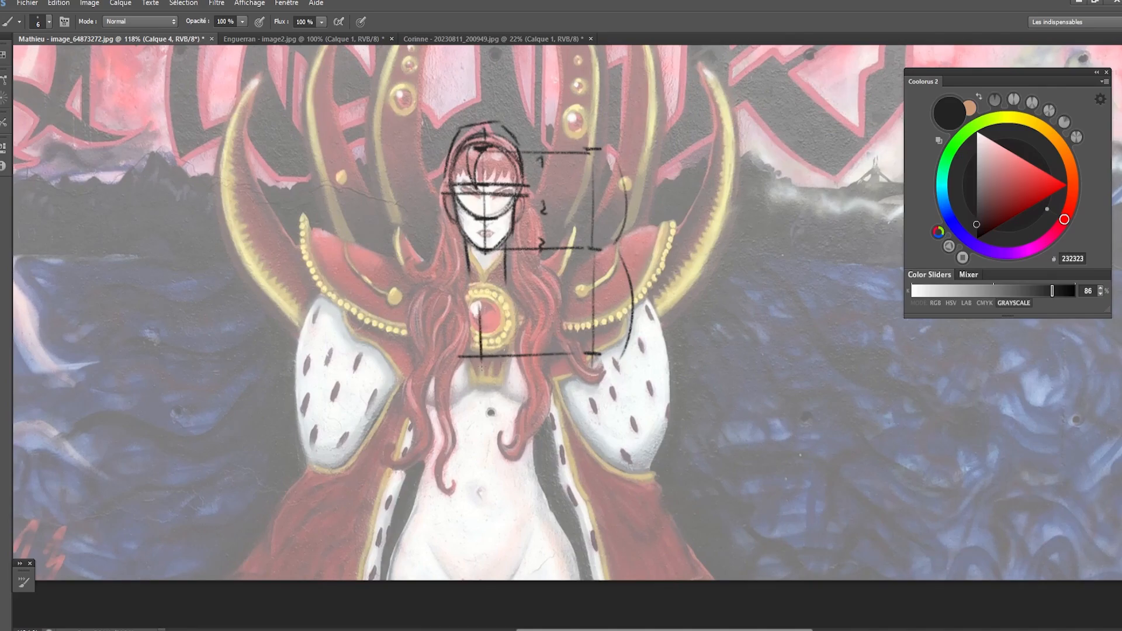
mouse_move(480, 364)
mouse_down()
mouse_move(499, 363)
mouse_move(495, 307)
mouse_move(481, 364)
mouse_up()
mouse_move(474, 296)
mouse_down()
mouse_move(494, 296)
mouse_move(481, 324)
mouse_move(496, 344)
mouse_up()
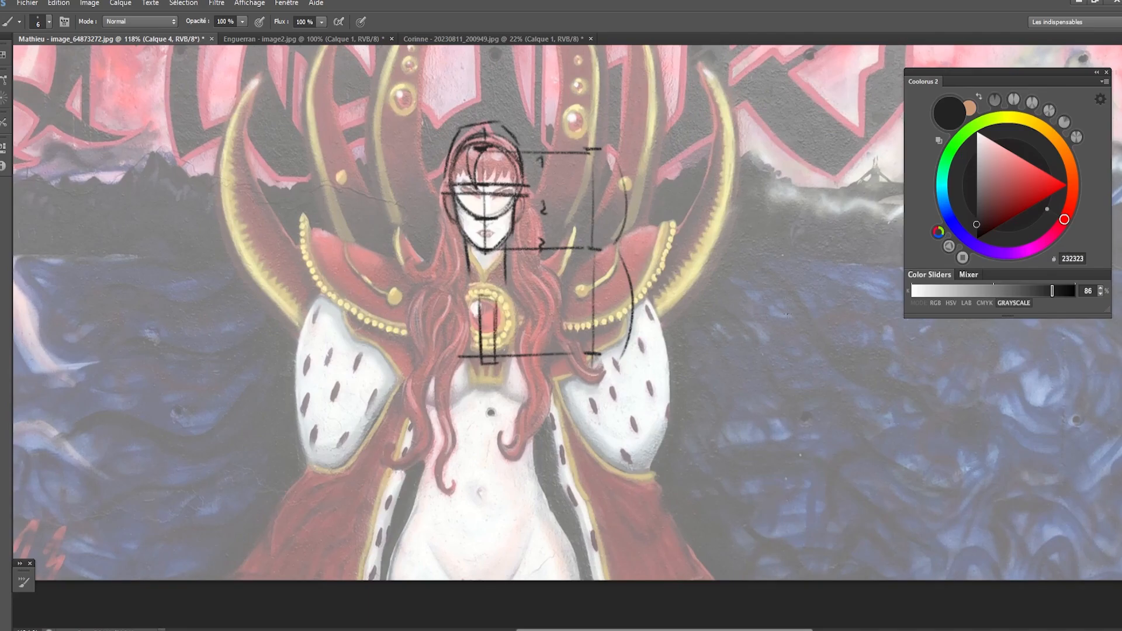
- Sketch an oval rib cage over the water beside the figure, adding the costal arch and rib curves
mouse_move(717, 284)
mouse_down()
mouse_move(765, 451)
mouse_move(833, 374)
mouse_move(760, 246)
mouse_up()
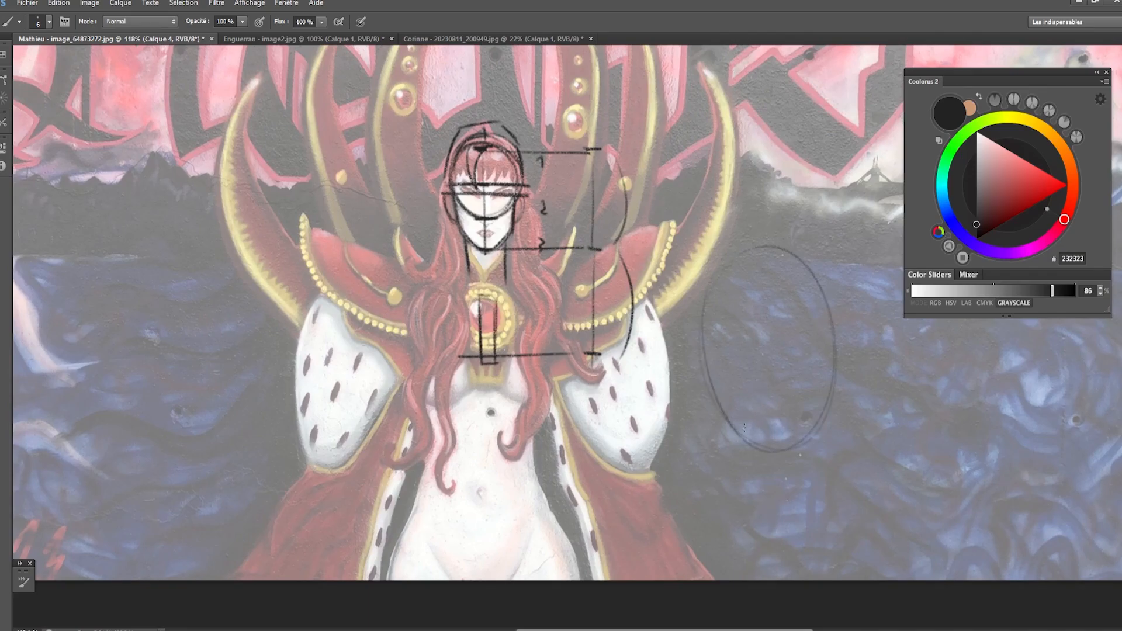
mouse_move(731, 418)
mouse_down()
mouse_move(759, 421)
mouse_move(794, 350)
mouse_move(822, 346)
mouse_up()
mouse_move(787, 397)
mouse_down()
mouse_move(794, 380)
mouse_move(791, 388)
mouse_up()
mouse_move(823, 351)
mouse_down()
mouse_move(825, 399)
mouse_move(829, 386)
mouse_move(781, 375)
mouse_up()
drag(783, 374, 731, 413)
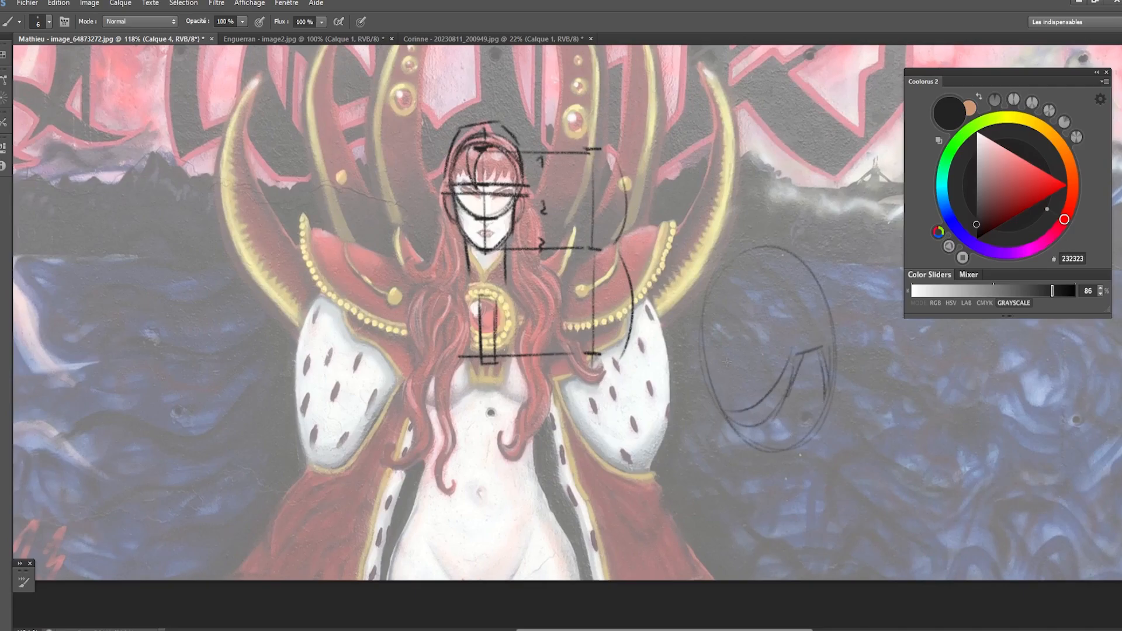
drag(724, 364, 772, 364)
mouse_move(713, 331)
mouse_down()
mouse_move(775, 319)
mouse_move(788, 282)
mouse_up()
- Draw the sternum with its manubrium and pointed tip on the side rib cage, and add the collarbones
mouse_move(818, 349)
mouse_down()
mouse_move(801, 277)
mouse_move(804, 289)
mouse_move(776, 271)
mouse_move(804, 288)
mouse_move(810, 378)
mouse_move(821, 348)
mouse_up()
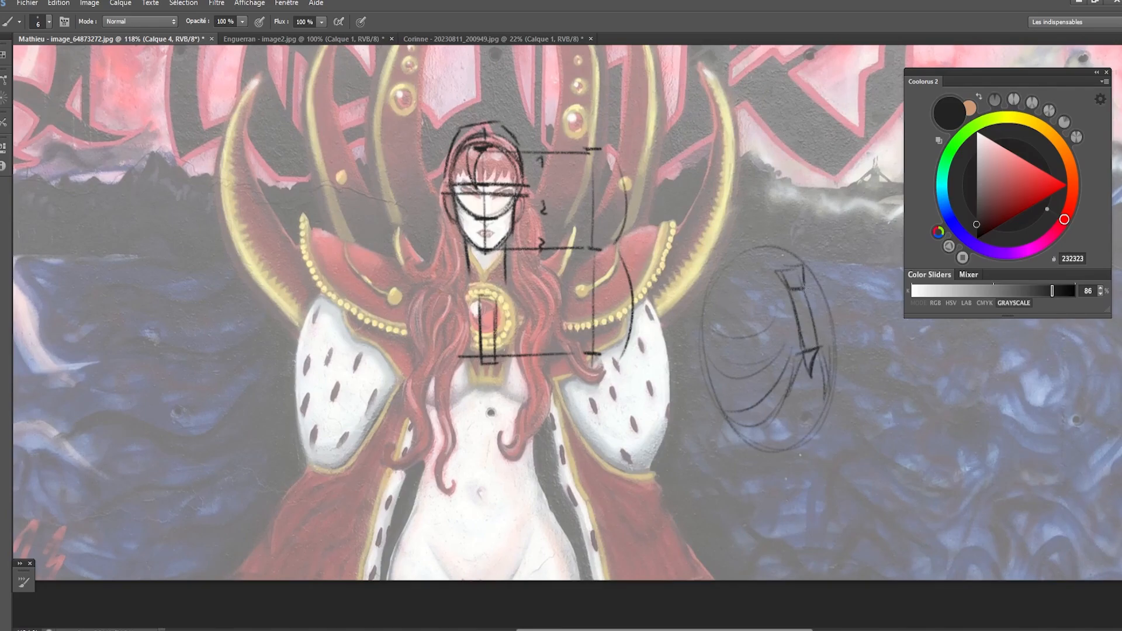
drag(802, 264, 818, 329)
drag(820, 281, 827, 313)
mouse_move(801, 266)
mouse_down()
mouse_move(769, 268)
mouse_move(791, 281)
mouse_move(700, 270)
mouse_move(779, 268)
mouse_up()
key(ctrl+z)
mouse_move(691, 278)
mouse_down()
mouse_move(804, 266)
mouse_move(819, 262)
mouse_move(813, 245)
mouse_up()
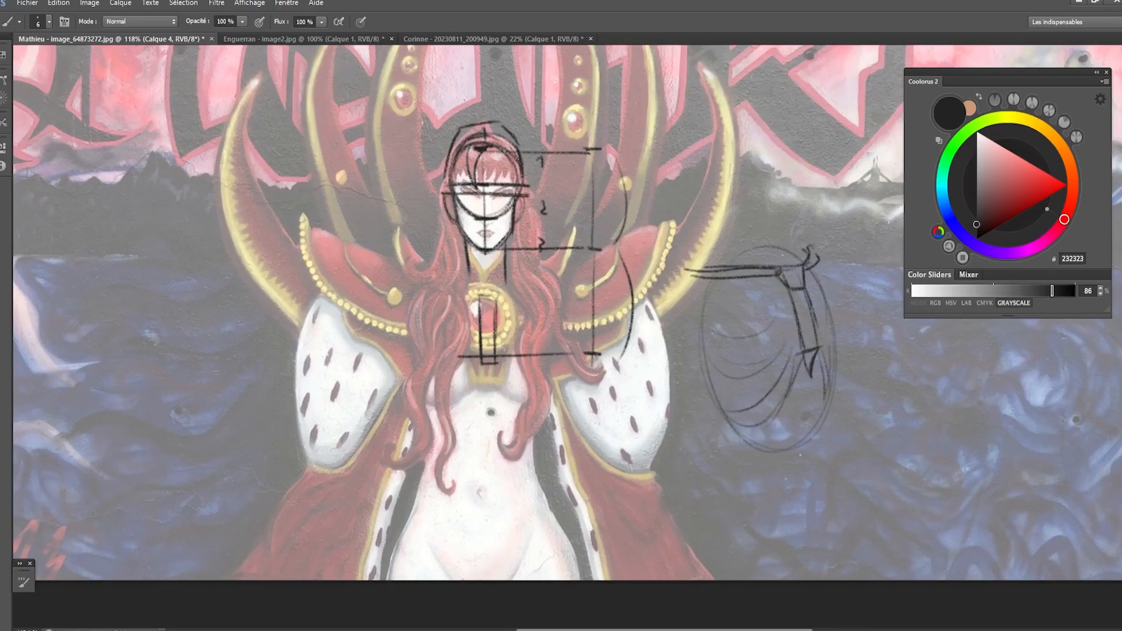
drag(788, 290, 813, 288)
- Draw a vertical measuring line beside the rib cage sketch, with ticks marking two equal lengths above the sternum's base
drag(806, 350, 824, 345)
mouse_move(787, 209)
mouse_down()
mouse_move(801, 207)
mouse_move(791, 208)
mouse_up()
drag(832, 345, 855, 342)
mouse_move(821, 214)
mouse_down()
mouse_move(854, 210)
mouse_move(852, 351)
mouse_up()
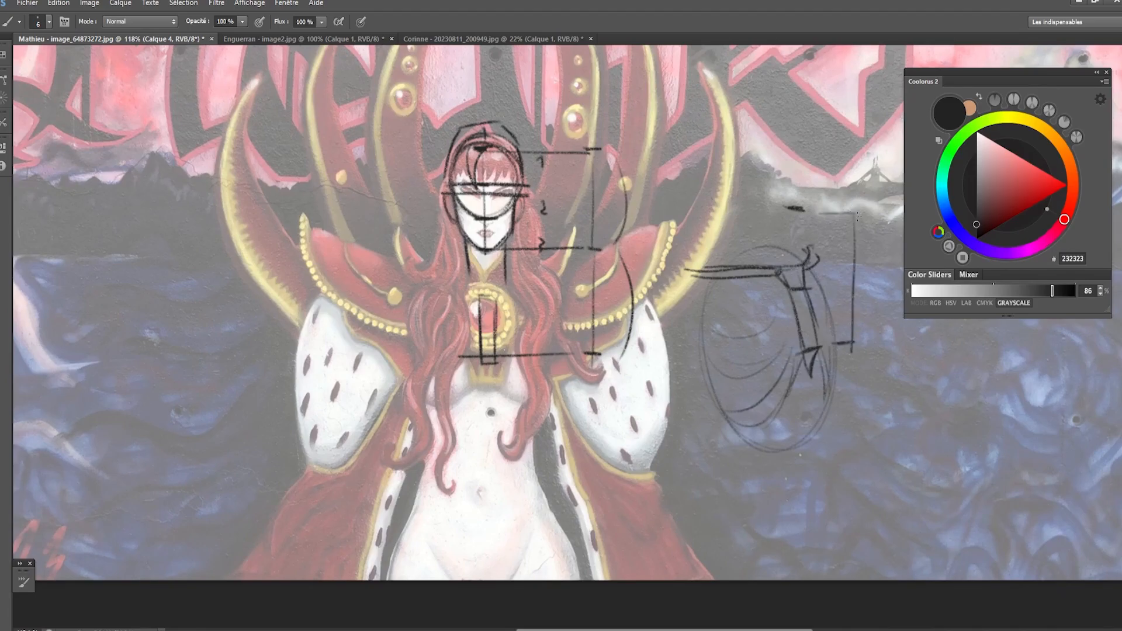
mouse_move(856, 214)
mouse_down()
mouse_move(852, 74)
mouse_move(836, 72)
mouse_move(851, 136)
mouse_up()
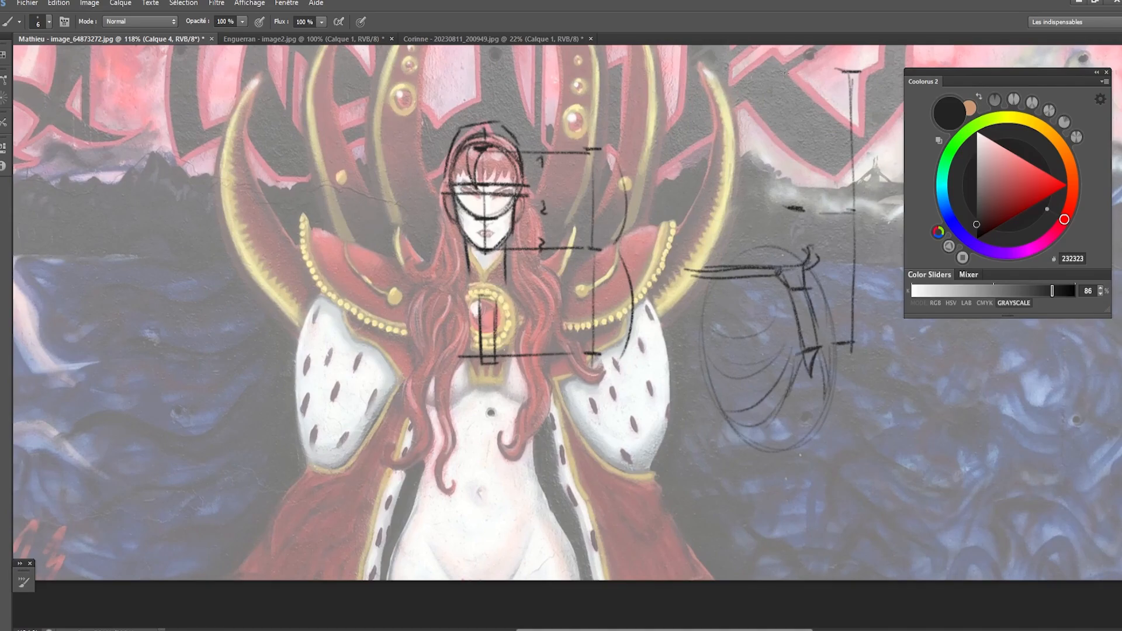
drag(758, 72, 869, 76)
- Erase the hairline guide and draw a higher guide from the top of the head to the measuring line
key(e)
drag(475, 148, 605, 150)
key(b)
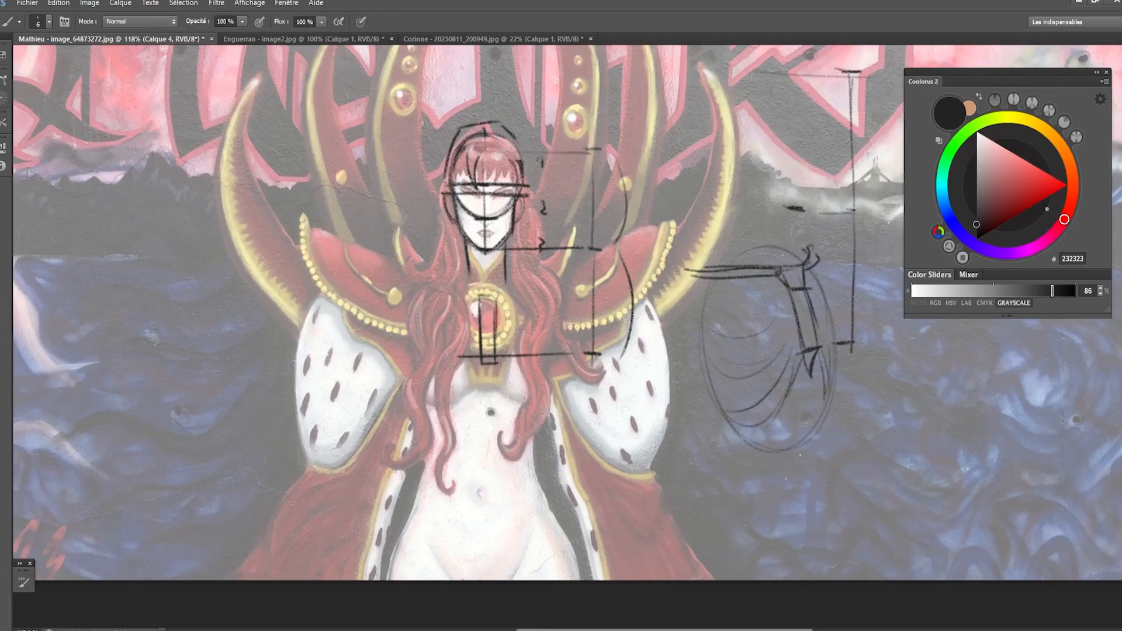
drag(486, 130, 588, 128)
key(ctrl+z)
mouse_move(510, 132)
mouse_down()
mouse_move(597, 137)
mouse_move(598, 182)
mouse_up()
key(ctrl+z)
- Erase the guide across the figure's chest and redraw it slightly lower
key(e)
mouse_move(593, 355)
mouse_down()
mouse_move(486, 360)
mouse_move(596, 359)
mouse_up()
key(b)
drag(467, 368, 583, 368)
drag(466, 363, 596, 362)
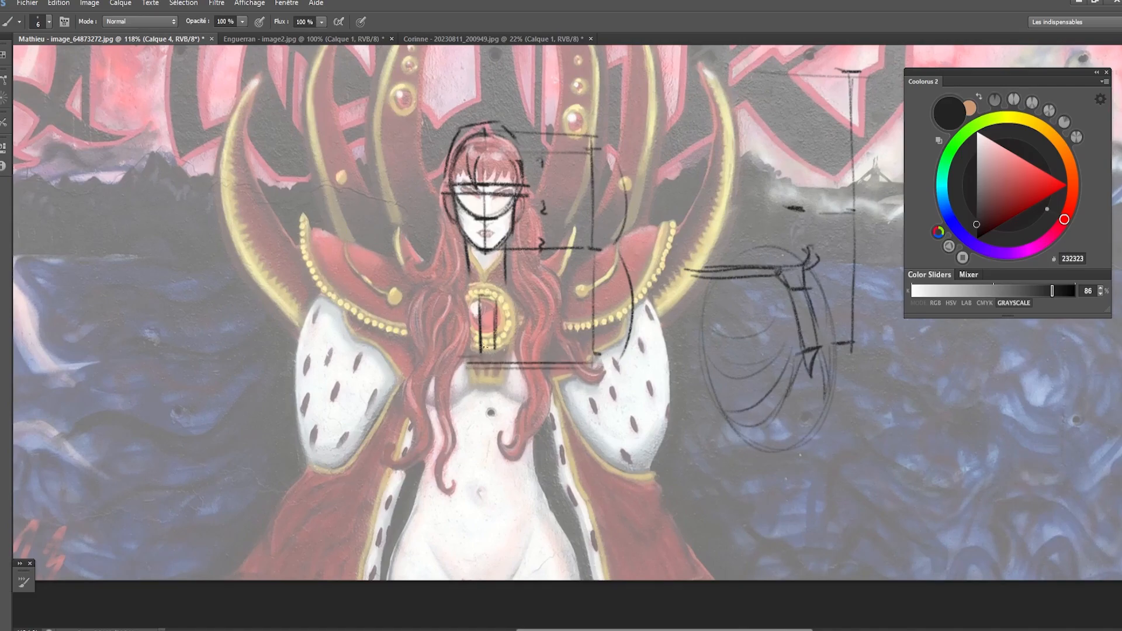
- Redraw the sternum on the figure's chest with a manubrium at the top and a pointed lower tip
mouse_move(496, 337)
mouse_down()
mouse_move(496, 361)
mouse_move(473, 360)
mouse_move(443, 404)
mouse_move(427, 396)
mouse_move(469, 387)
mouse_up()
key(ctrl+z)
key(ctrl+z)
mouse_move(478, 290)
mouse_down()
mouse_move(482, 327)
mouse_move(498, 290)
mouse_up()
mouse_move(498, 288)
mouse_down()
mouse_move(481, 311)
mouse_move(497, 305)
mouse_move(487, 390)
mouse_up()
mouse_move(495, 363)
mouse_down()
mouse_move(487, 390)
mouse_move(484, 370)
mouse_move(486, 383)
mouse_move(429, 401)
mouse_up()
key(e)
key(b)
key(e)
key(b)
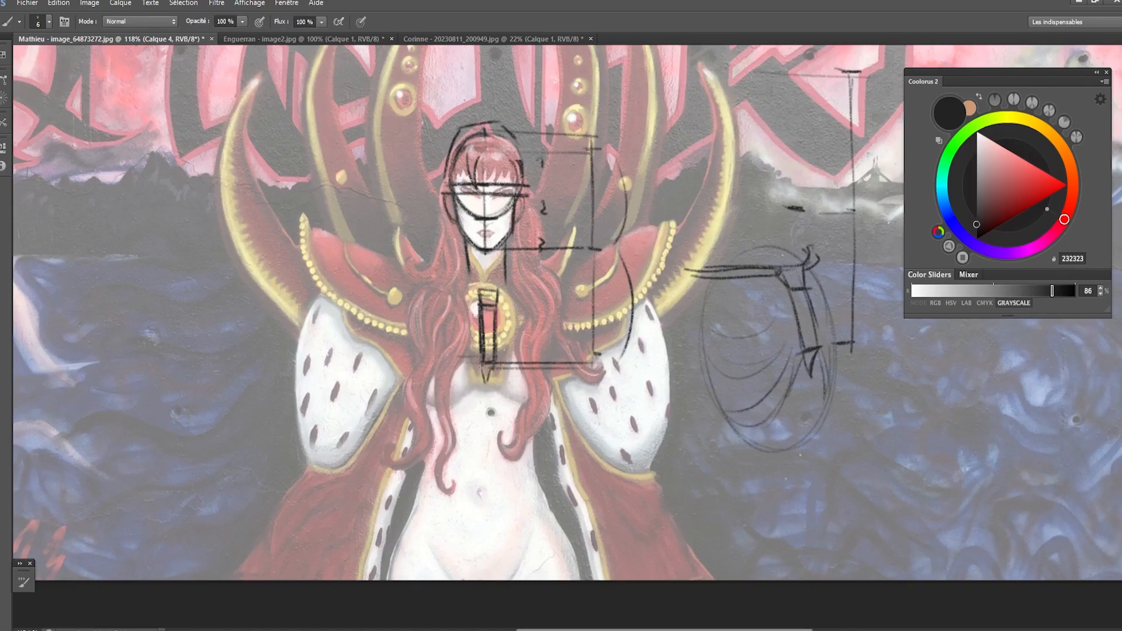
- Outline the rib cage on the figure, with arches from the sternum's tip and a long curve down each side
drag(476, 368, 440, 414)
mouse_move(437, 295)
mouse_down()
mouse_move(424, 380)
mouse_move(433, 433)
mouse_move(457, 407)
mouse_move(449, 416)
mouse_up()
mouse_move(476, 372)
mouse_down()
mouse_move(505, 379)
mouse_move(509, 413)
mouse_up()
drag(518, 303, 532, 414)
key(ctrl+z)
mouse_move(518, 292)
mouse_down()
mouse_move(538, 412)
mouse_move(522, 422)
mouse_move(534, 420)
mouse_move(536, 346)
mouse_up()
key(ctrl+z)
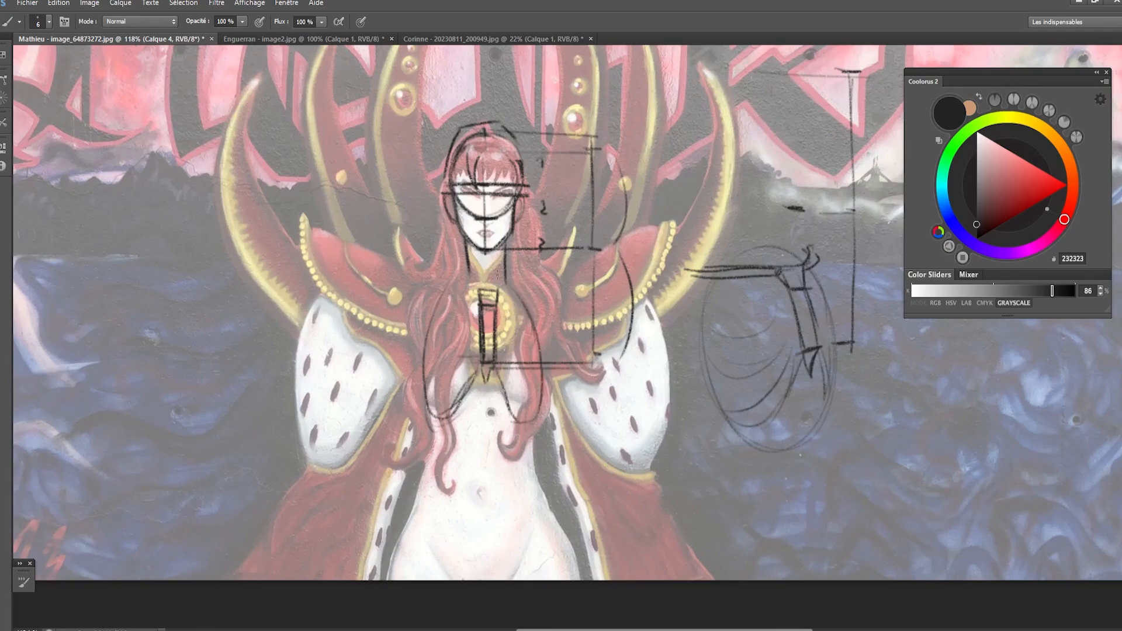
- Draw an ellipse for the neck's base on both the figure and the separate rib cage sketch
mouse_move(500, 279)
mouse_down()
mouse_move(488, 268)
mouse_move(468, 275)
mouse_up()
mouse_move(772, 264)
mouse_down()
mouse_move(734, 243)
mouse_move(732, 260)
mouse_up()
mouse_move(801, 253)
mouse_down()
mouse_move(797, 266)
mouse_move(774, 251)
mouse_move(793, 264)
mouse_up()
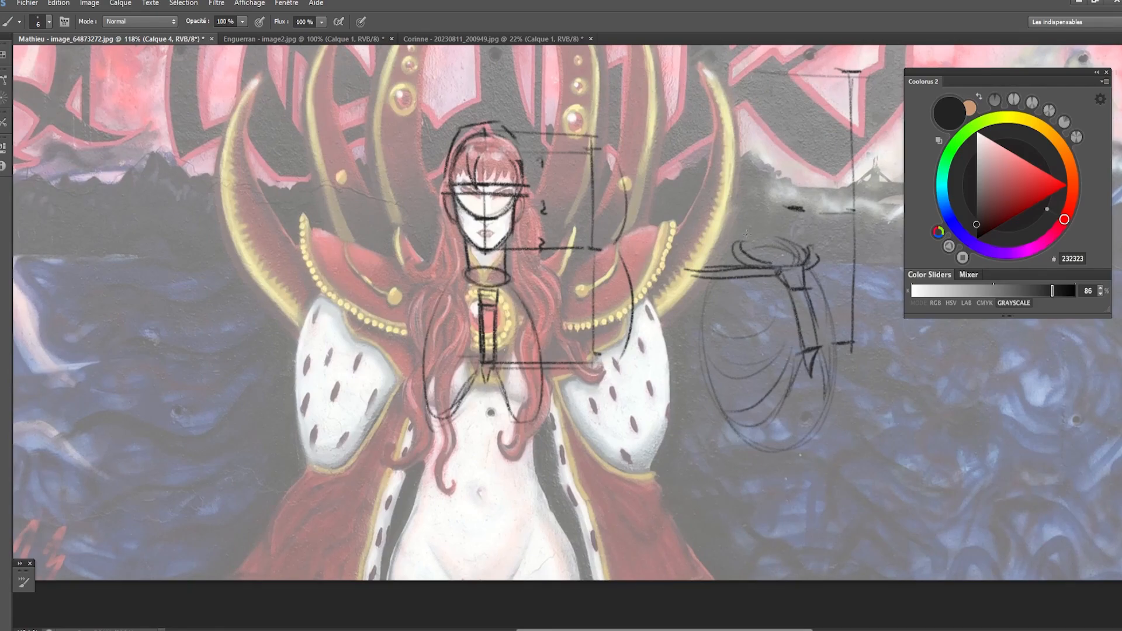
- Draw the neck above the separate rib cage sketch, with horizontal guides across the neck and extending to the measuring line
mouse_move(749, 218)
mouse_down()
mouse_move(750, 242)
mouse_move(770, 249)
mouse_move(775, 221)
mouse_move(772, 212)
mouse_move(747, 237)
mouse_up()
mouse_move(772, 190)
mouse_down()
mouse_move(770, 241)
mouse_move(801, 268)
mouse_up()
drag(731, 235, 786, 237)
mouse_move(738, 239)
mouse_down()
mouse_move(808, 241)
mouse_move(801, 263)
mouse_move(859, 241)
mouse_up()
drag(786, 266, 862, 267)
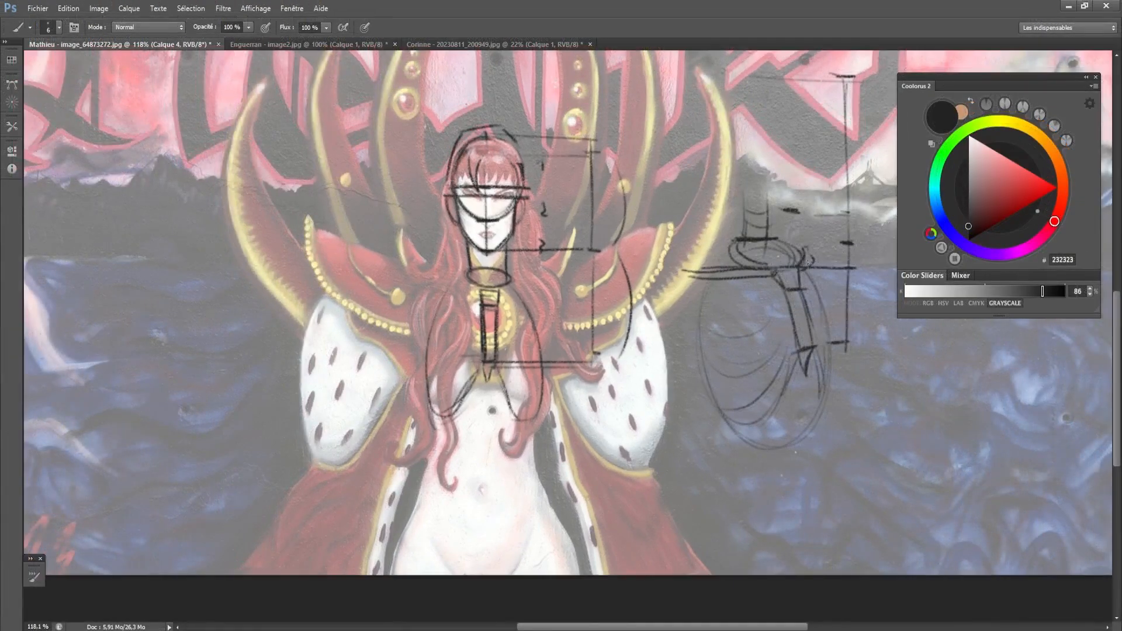
drag(779, 268, 857, 269)
key(ctrl+z)
- Draw the figure's collarbone line beneath the neck ellipse, with sloping trapezius lines down to both shoulders
mouse_move(471, 289)
mouse_down()
mouse_move(503, 289)
mouse_move(489, 270)
mouse_up()
mouse_move(467, 261)
mouse_down()
mouse_move(436, 277)
mouse_move(489, 290)
mouse_move(421, 286)
mouse_move(550, 284)
mouse_up()
key(ctrl+alt+z)
key(ctrl+alt+z)
drag(513, 266, 551, 282)
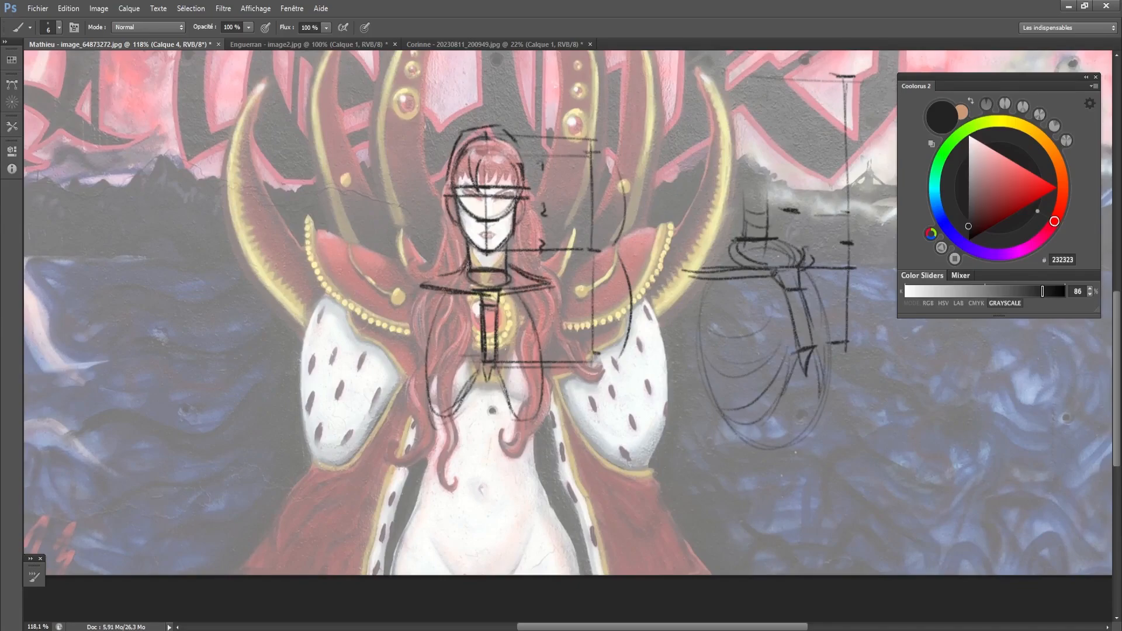
- Reinforce both outer curves of the rib cage on the figure from the collarbones down to its lower ends
mouse_move(470, 259)
mouse_down()
mouse_move(432, 281)
mouse_move(431, 335)
mouse_up()
key(ctrl+alt+z)
key(ctrl+alt+z)
mouse_move(470, 279)
mouse_down()
mouse_move(438, 429)
mouse_move(446, 418)
mouse_up()
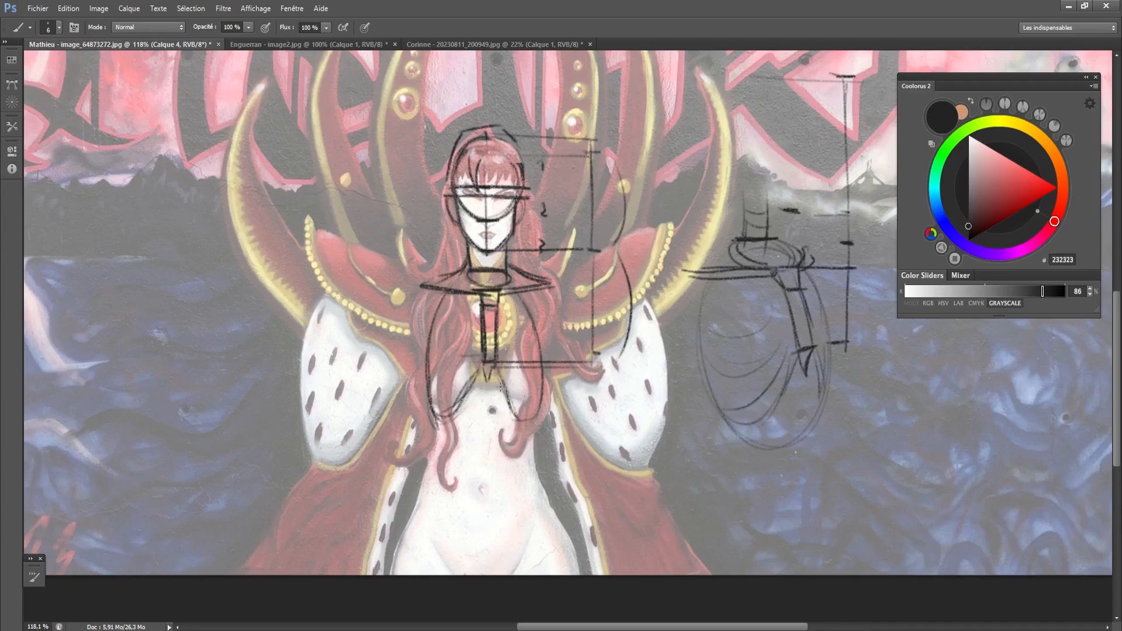
mouse_move(516, 287)
mouse_down()
mouse_move(544, 383)
mouse_move(520, 424)
mouse_up()
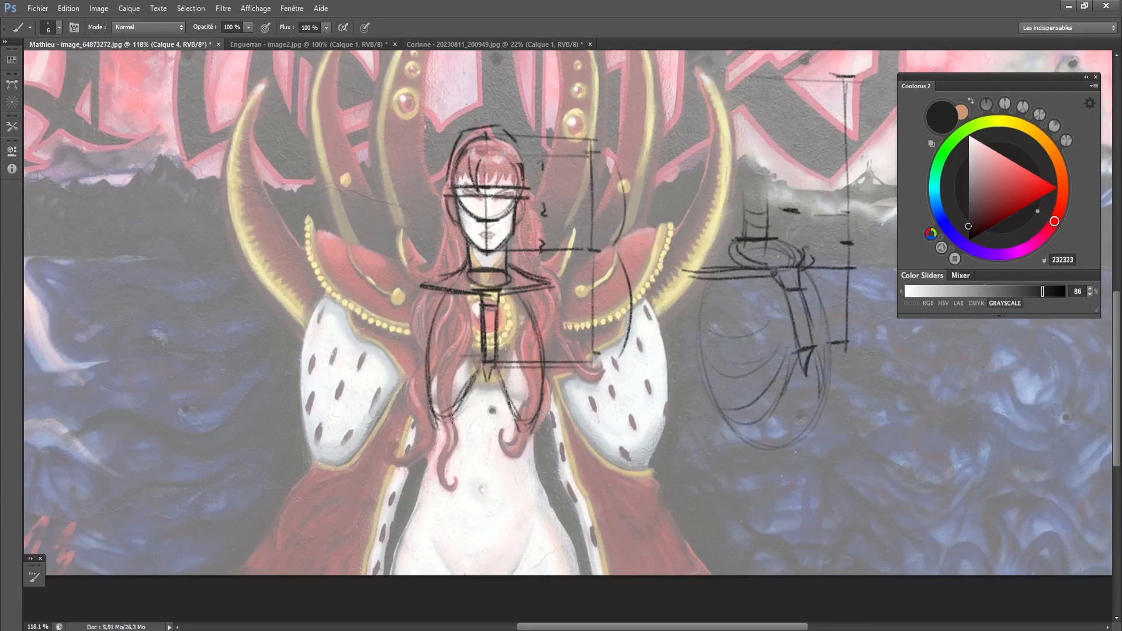
- Darken the line at the sternum's base, add a rounded chest curve on each side and reinforce the rib arch
drag(509, 363, 470, 363)
mouse_move(434, 389)
mouse_down()
mouse_move(470, 375)
mouse_move(439, 382)
mouse_up()
mouse_move(426, 332)
mouse_down()
mouse_move(423, 361)
mouse_move(442, 381)
mouse_move(467, 373)
mouse_move(441, 382)
mouse_move(470, 371)
mouse_move(533, 384)
mouse_move(547, 362)
mouse_move(545, 327)
mouse_move(556, 377)
mouse_up()
key(e)
key(b)
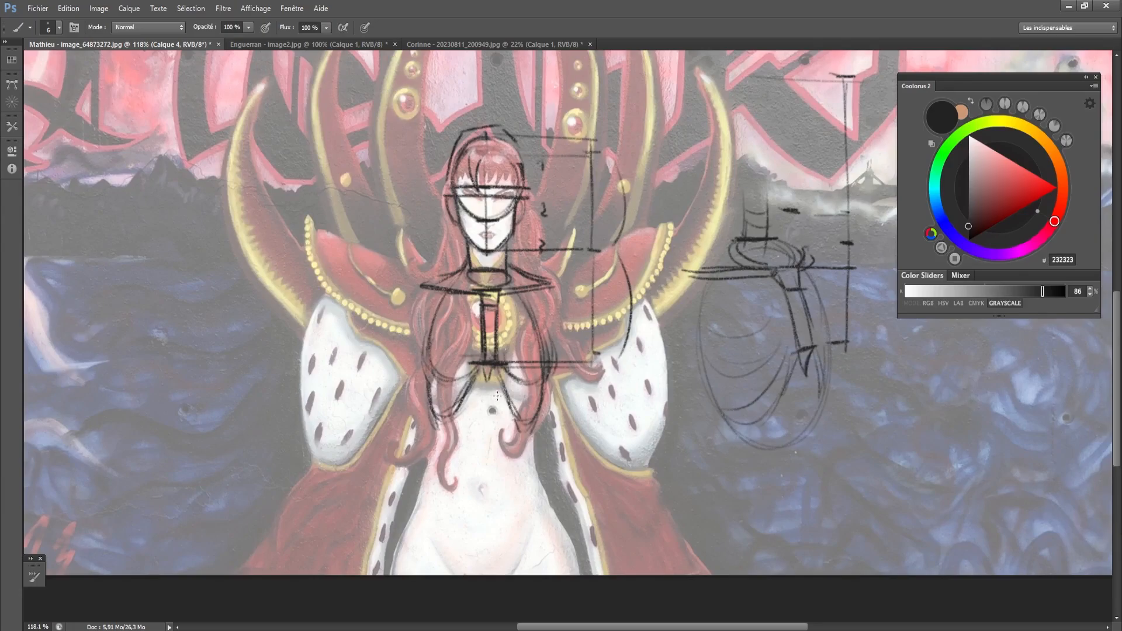
drag(471, 365, 462, 379)
drag(437, 418, 438, 387)
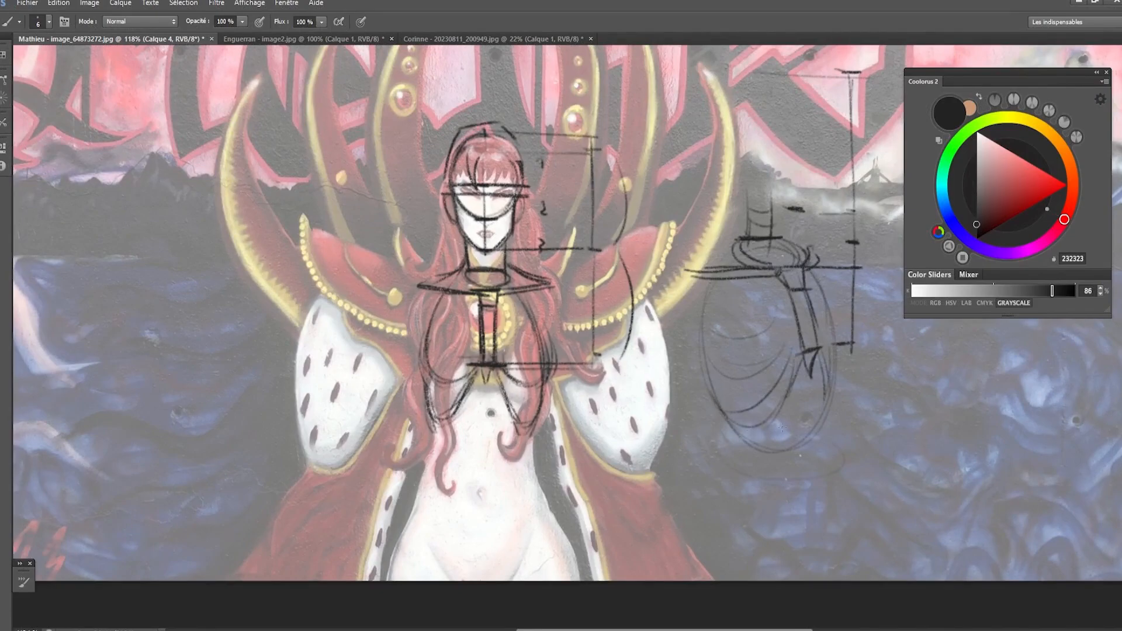
- Sketch a faint pelvis ellipse beneath the separate rib cage and darken the rib cage's lower contours and arch
drag(810, 486, 724, 426)
mouse_move(708, 384)
mouse_down()
mouse_move(724, 409)
mouse_move(756, 421)
mouse_move(777, 405)
mouse_up()
drag(794, 361, 763, 420)
mouse_move(783, 310)
mouse_down()
mouse_move(766, 389)
mouse_move(828, 344)
mouse_move(831, 402)
mouse_up()
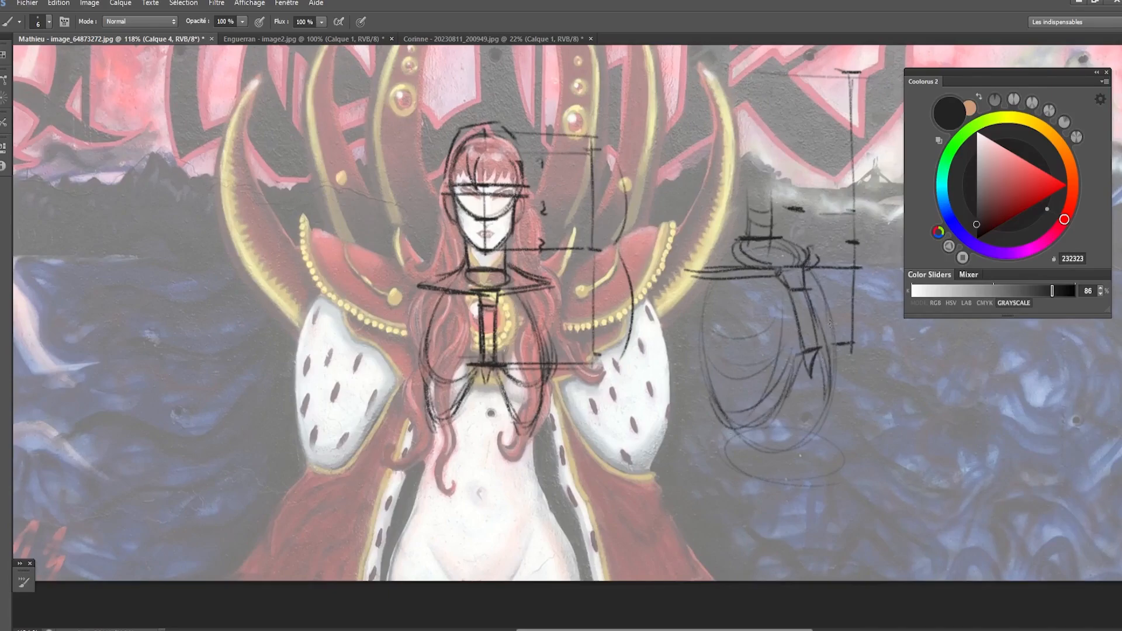
- Add contour lines around the separate rib cage and hatch the opening below its sternum
drag(837, 346, 832, 406)
mouse_move(738, 412)
mouse_down()
mouse_move(783, 392)
mouse_move(816, 418)
mouse_up()
drag(755, 328, 775, 447)
drag(730, 417, 737, 448)
mouse_move(793, 408)
mouse_down()
mouse_move(806, 428)
mouse_move(794, 394)
mouse_move(812, 413)
mouse_move(836, 396)
mouse_move(824, 422)
mouse_move(797, 393)
mouse_move(799, 361)
mouse_move(822, 411)
mouse_move(825, 380)
mouse_up()
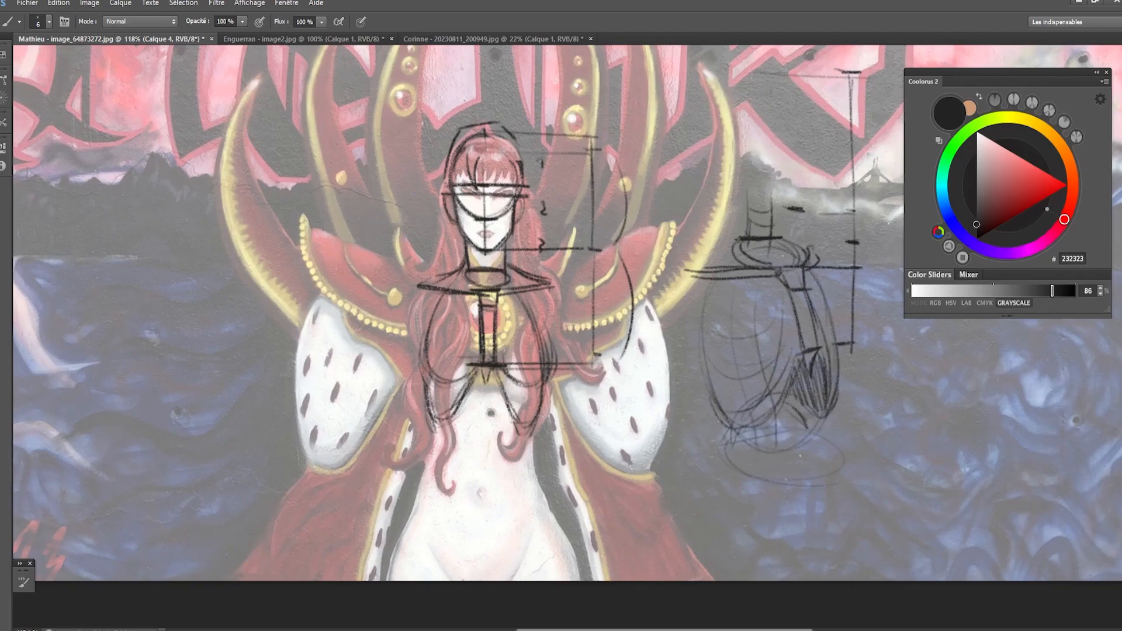
- Darken the separate rib cage's lower back edge and draw a slanted guide line between it and the pelvis ellipse
drag(714, 410, 727, 423)
mouse_move(706, 385)
mouse_down()
mouse_move(733, 427)
mouse_move(714, 420)
mouse_up()
key(ctrl+z)
drag(714, 459, 833, 439)
key(ctrl+z)
mouse_move(760, 449)
mouse_down()
mouse_move(827, 455)
mouse_move(728, 485)
mouse_move(729, 474)
mouse_up()
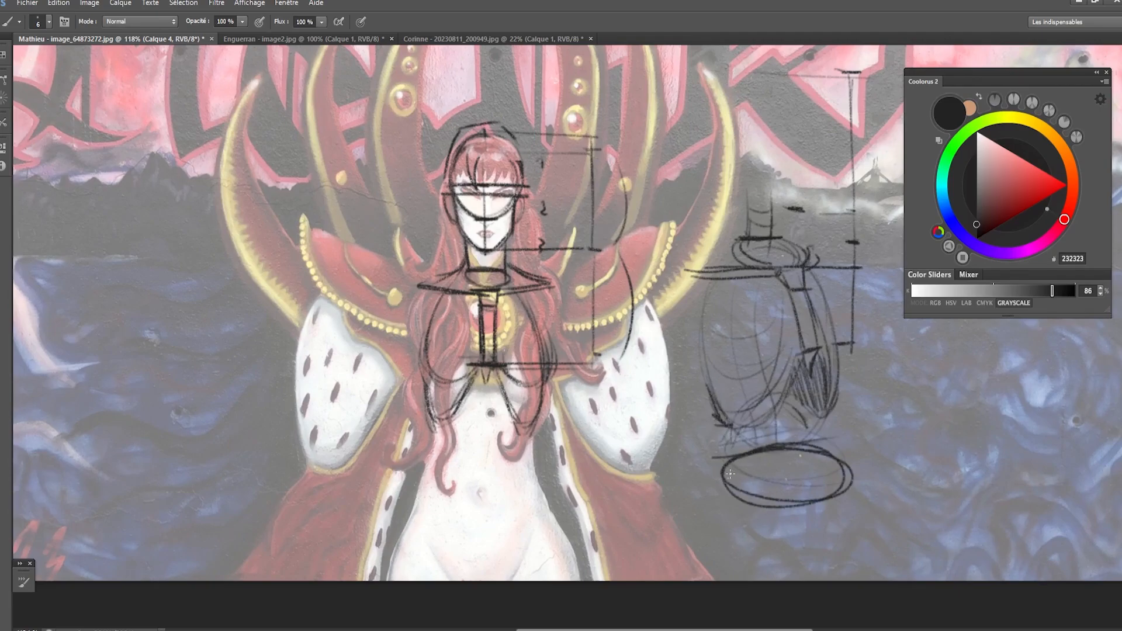
key(ctrl+z)
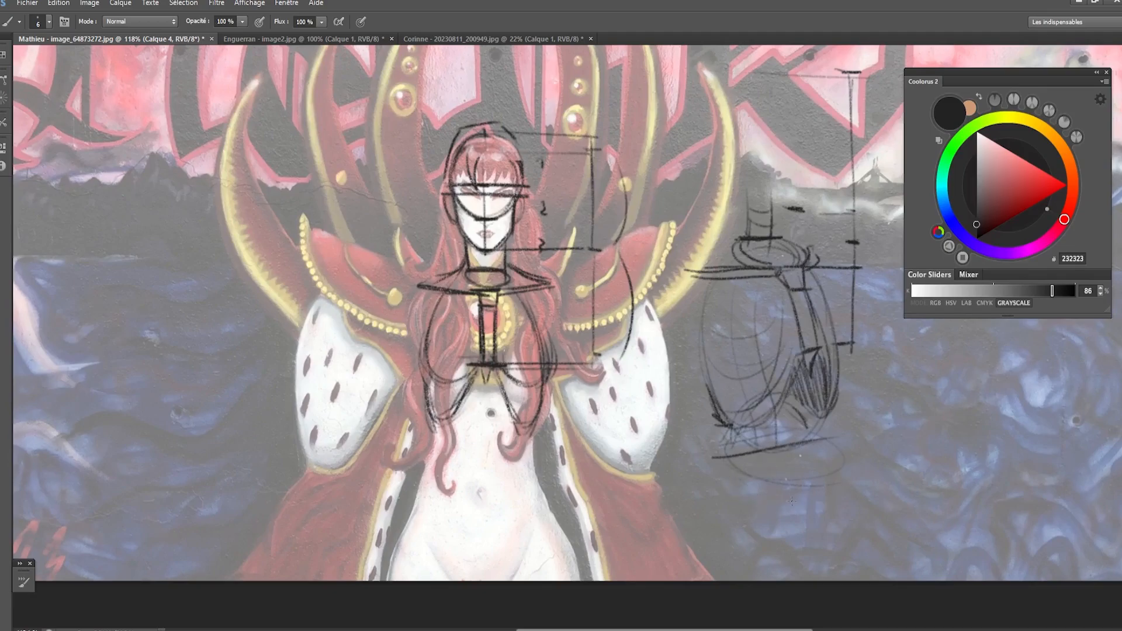
- Draw the pelvis beneath the separate rib cage as a tapered bucket with an elliptical rim and rounded base
mouse_move(792, 501)
mouse_down()
mouse_move(842, 476)
mouse_move(828, 504)
mouse_move(743, 493)
mouse_move(746, 541)
mouse_up()
drag(854, 484, 839, 551)
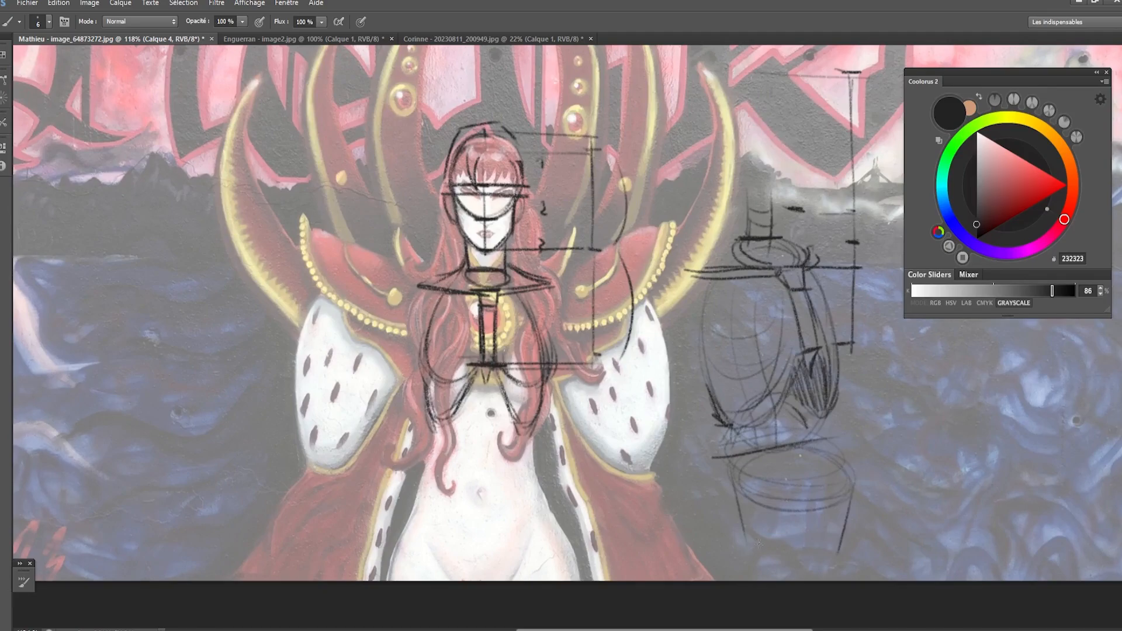
mouse_move(749, 539)
mouse_down()
mouse_move(839, 552)
mouse_move(771, 563)
mouse_move(785, 563)
mouse_up()
mouse_move(732, 466)
mouse_down()
mouse_move(741, 505)
mouse_move(786, 515)
mouse_move(777, 512)
mouse_up()
mouse_move(851, 456)
mouse_down()
mouse_move(842, 491)
mouse_move(853, 498)
mouse_up()
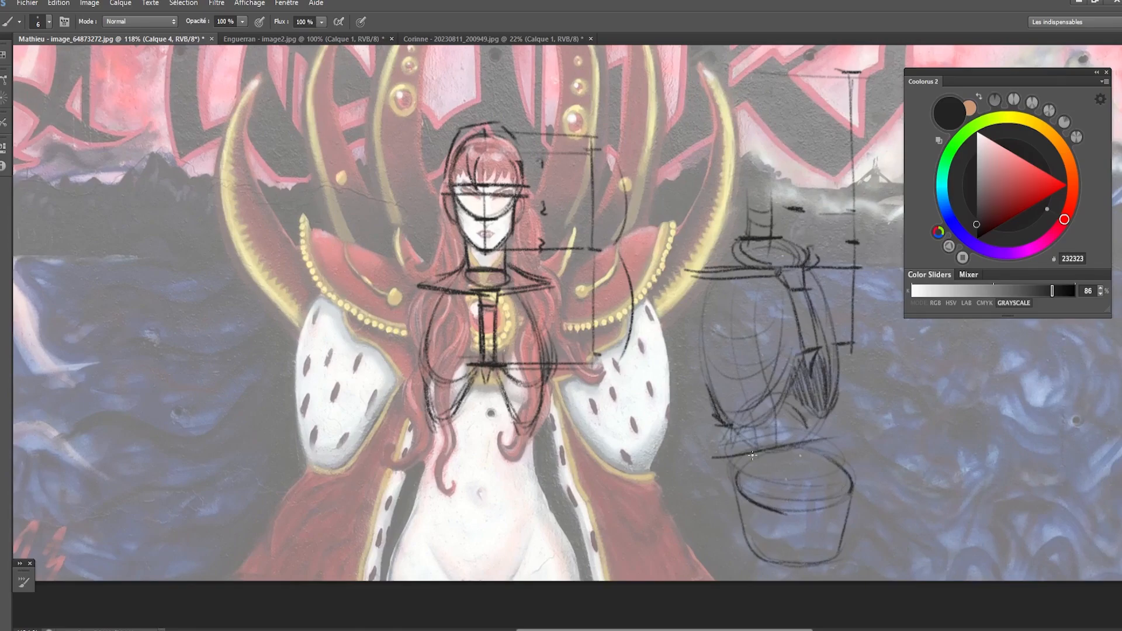
- Close the underside of the separate rib cage with a slanted line and fade the guide above the bucket
drag(734, 427, 811, 420)
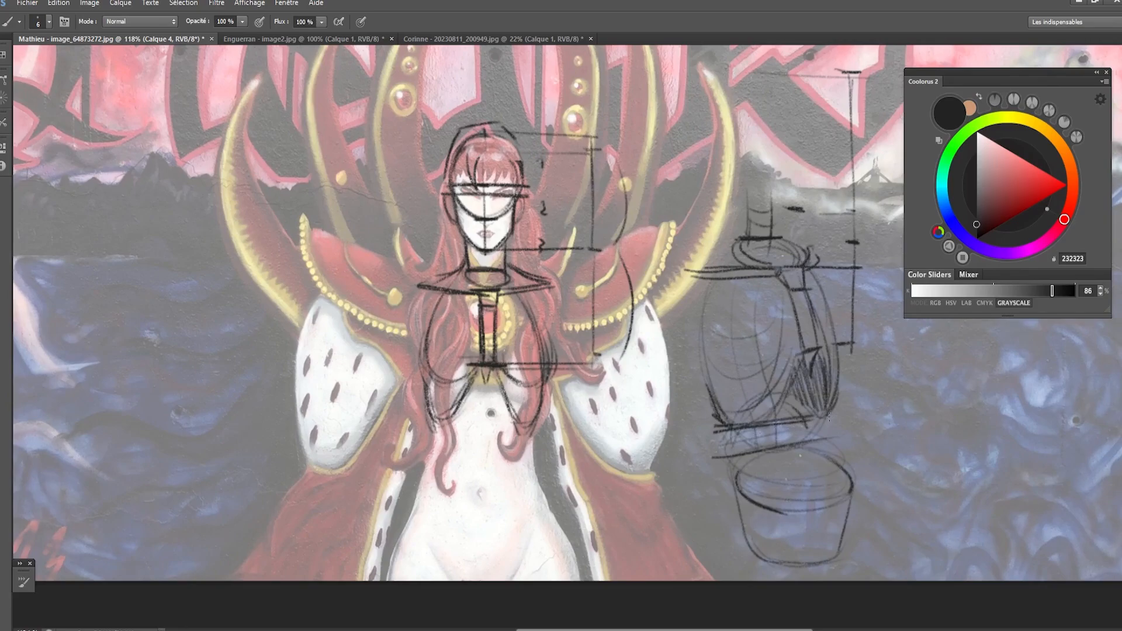
drag(730, 462, 828, 443)
key(e)
key(b)
- Hatch inside the bucket's rim, dip its front edge and draw a spine linking it to the rib cage
drag(729, 463, 818, 450)
mouse_move(742, 463)
mouse_down()
mouse_move(738, 490)
mouse_move(760, 499)
mouse_up()
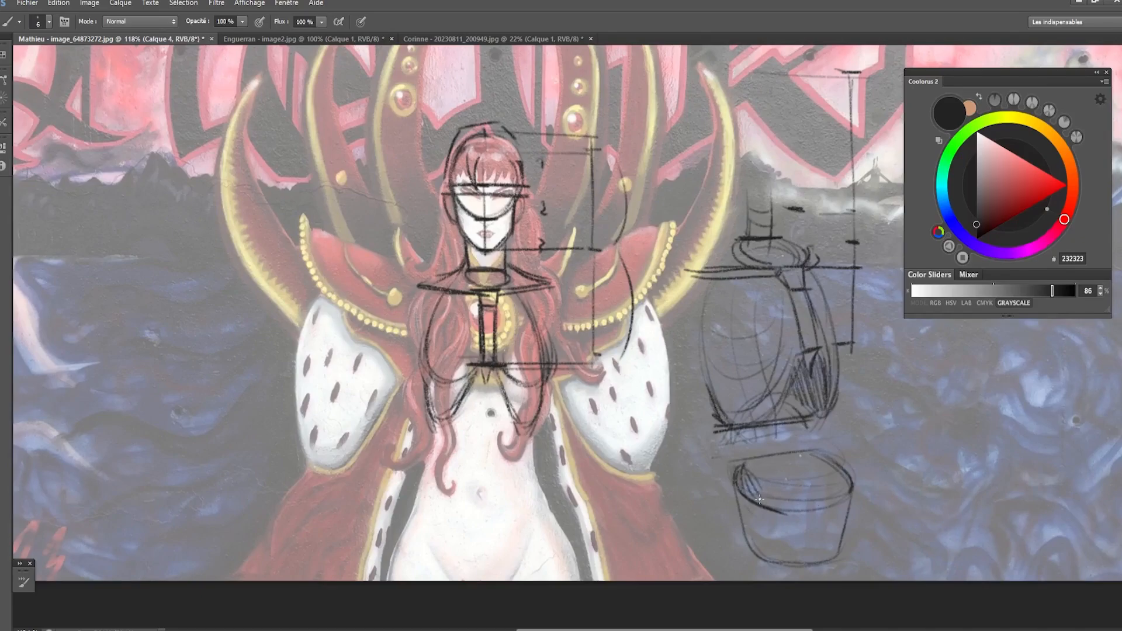
drag(833, 467, 803, 481)
key(ctrl+z)
mouse_move(760, 436)
mouse_down()
mouse_move(763, 490)
mouse_move(788, 480)
mouse_move(777, 498)
mouse_move(790, 484)
mouse_move(758, 460)
mouse_move(790, 484)
mouse_up()
key(ctrl+z)
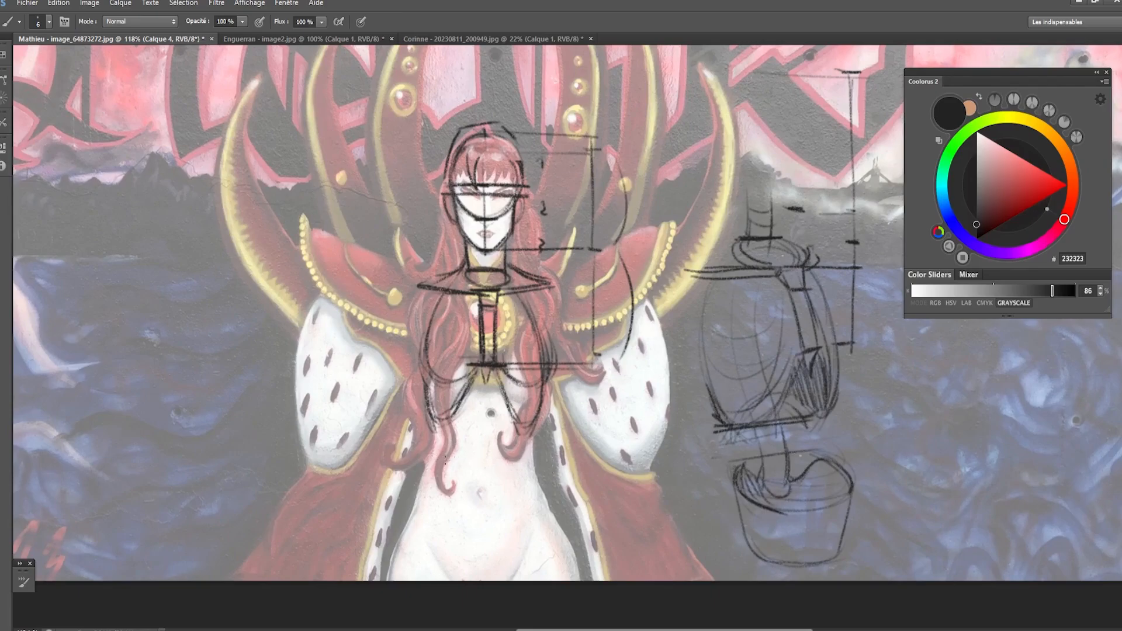
- Draw a wide ellipse across the figure's navel for the rim of the pelvis
drag(428, 460, 534, 466)
key(ctrl+z)
mouse_move(430, 469)
mouse_down()
mouse_move(533, 465)
mouse_move(522, 466)
mouse_up()
key(ctrl+z)
mouse_move(434, 478)
mouse_down()
mouse_move(535, 487)
mouse_move(531, 475)
mouse_up()
key(ctrl+z)
mouse_move(434, 481)
mouse_down()
mouse_move(442, 495)
mouse_move(529, 476)
mouse_move(436, 496)
mouse_up()
- Draw an arrow pointing at the pelvis bucket, then reinforce the figure's pelvis ellipse and clean up its overlapping end
mouse_move(911, 439)
mouse_down()
mouse_move(875, 470)
mouse_move(889, 466)
mouse_up()
drag(426, 485, 447, 504)
drag(430, 466, 439, 504)
key(e)
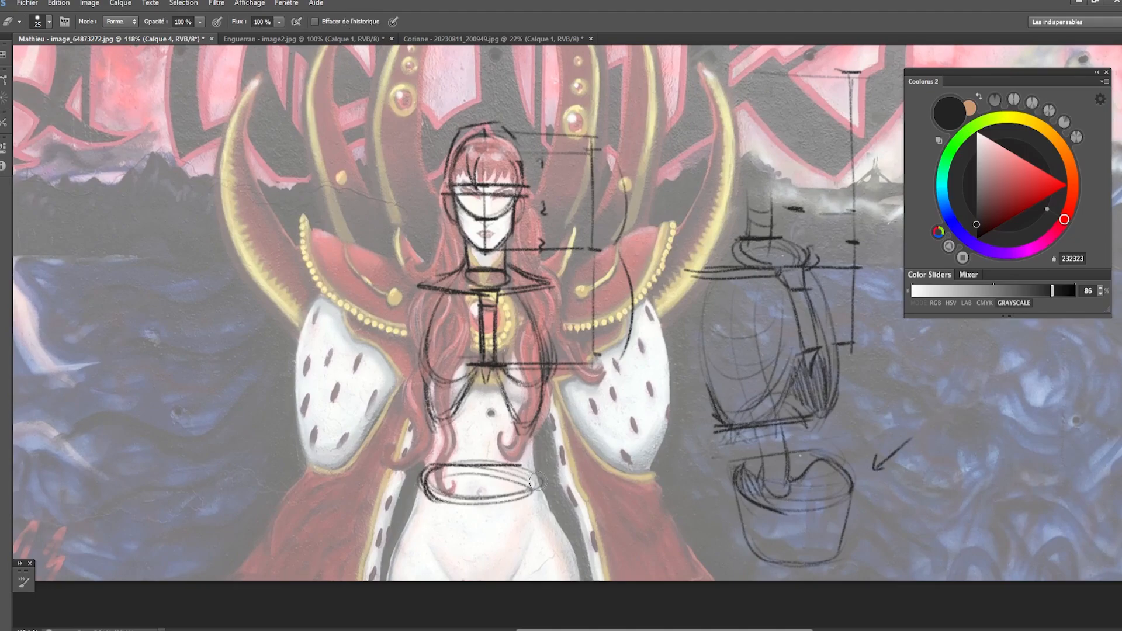
mouse_move(540, 473)
mouse_down()
mouse_move(529, 495)
mouse_move(532, 484)
mouse_move(510, 492)
mouse_up()
key(b)
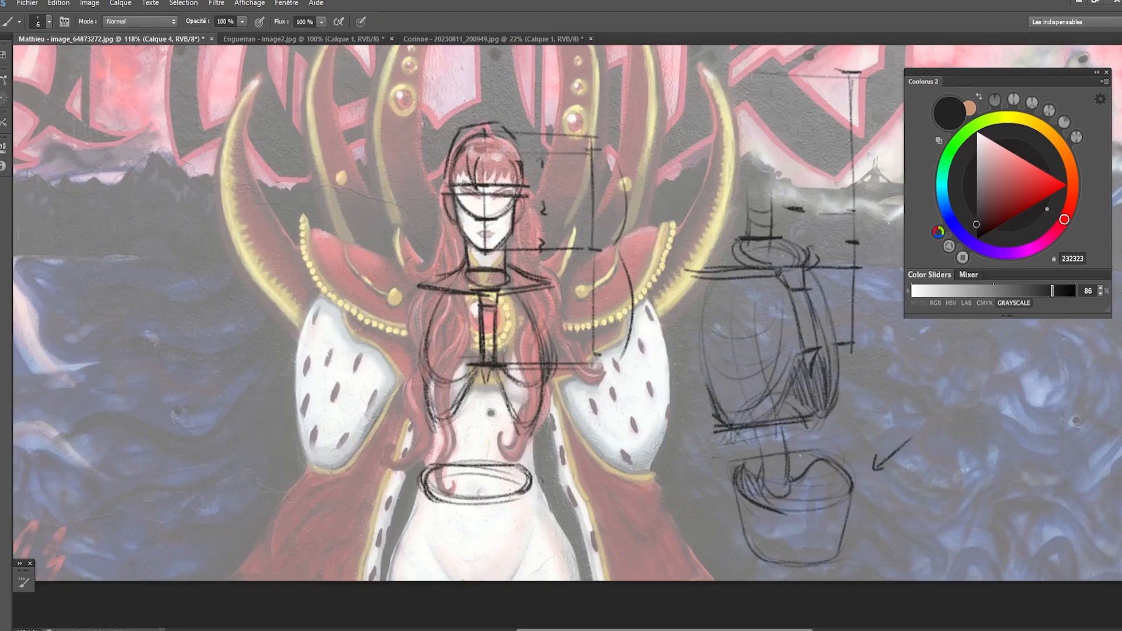
- Draw the tapering sides of the pelvis bucket below the ellipse on the figure
drag(443, 466, 448, 541)
key(ctrl+z)
drag(436, 498, 458, 536)
drag(519, 495, 510, 539)
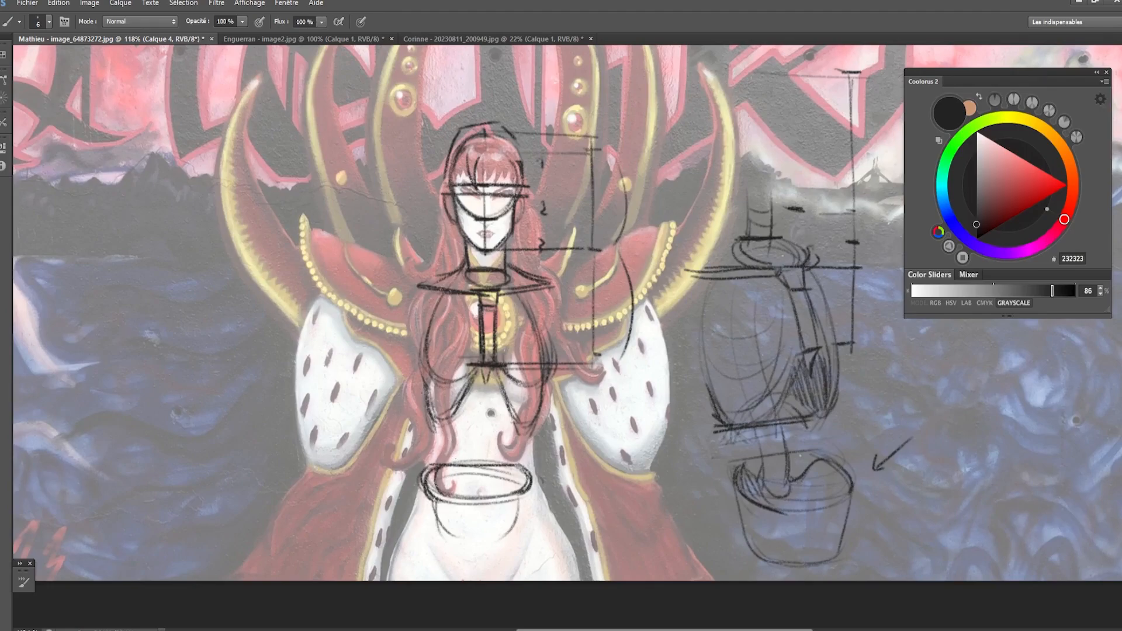
- Draw two vertical lines for the spine between the figure's rib cage and pelvis rim, with an arc above
mouse_move(453, 434)
mouse_down()
mouse_move(488, 423)
mouse_move(512, 435)
mouse_move(488, 440)
mouse_move(476, 469)
mouse_up()
drag(497, 428, 498, 472)
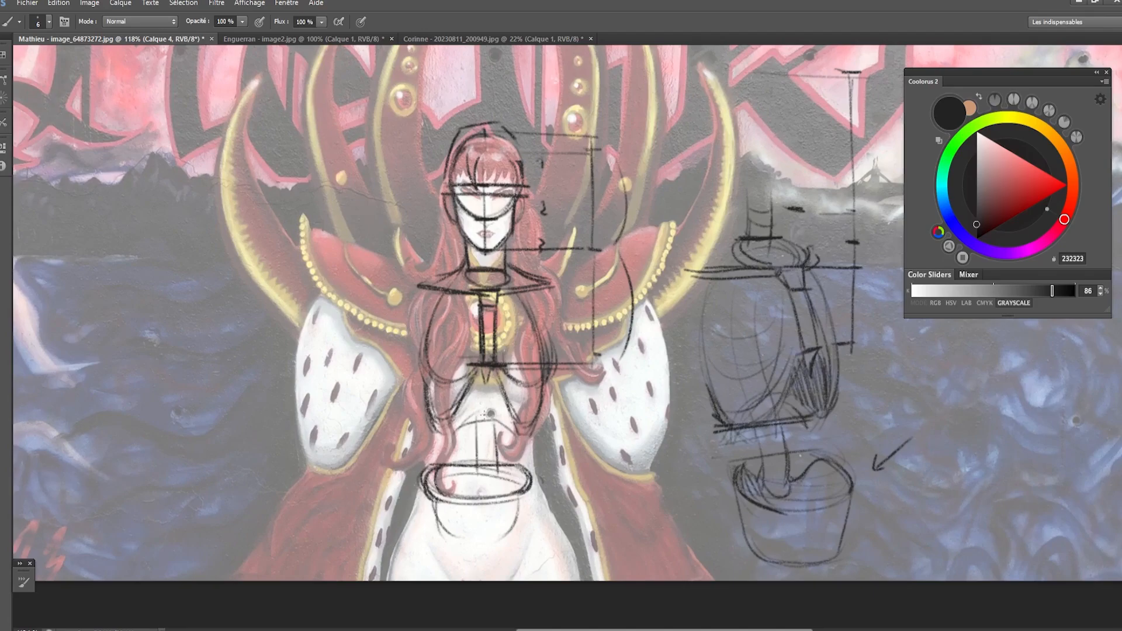
drag(479, 400, 478, 466)
drag(496, 393, 499, 471)
- Draw a vertical center line from the figure's chin through the pelvis and correct the spine and pelvis outlines
key(e)
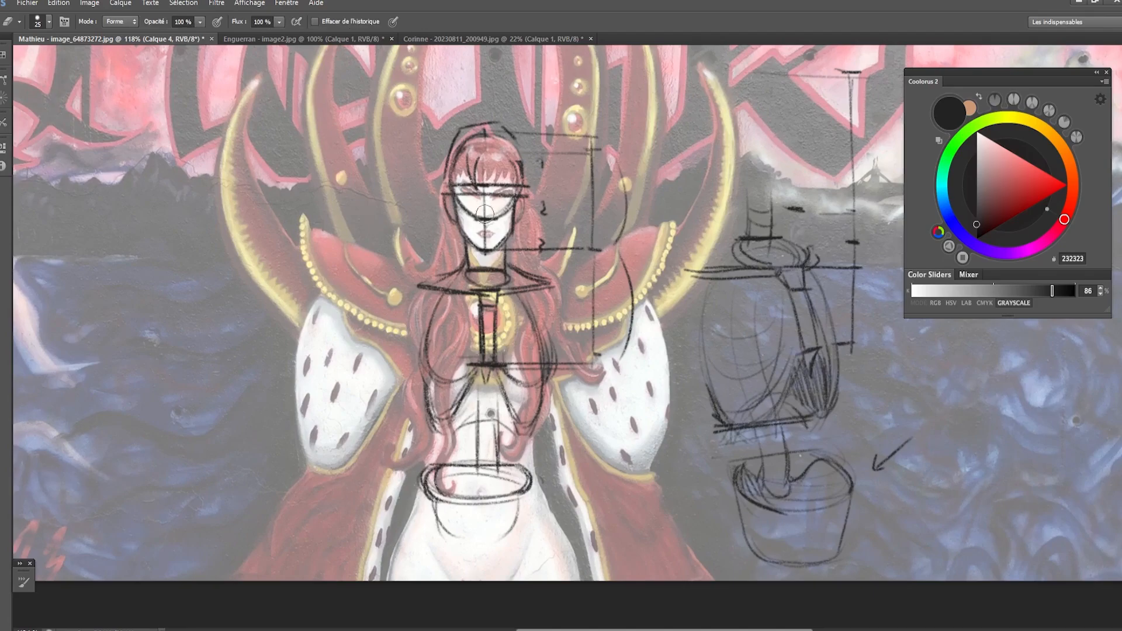
key(b)
drag(484, 246, 484, 580)
key(e)
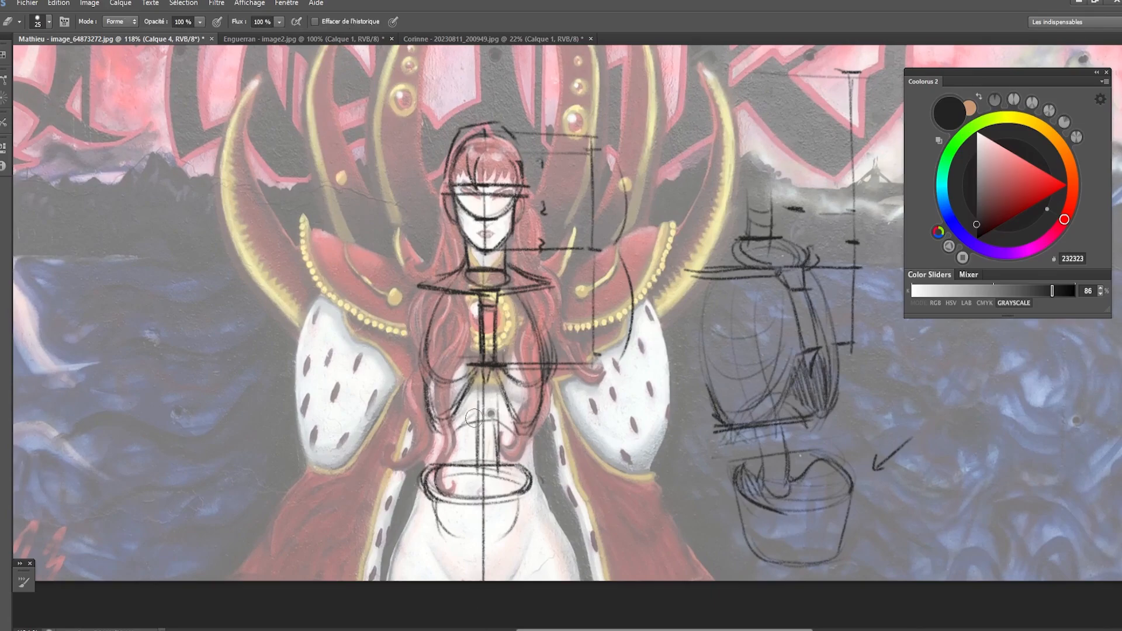
mouse_move(474, 418)
mouse_down()
mouse_move(473, 467)
mouse_move(498, 464)
mouse_move(520, 499)
mouse_move(536, 491)
mouse_move(518, 533)
mouse_up()
key(b)
key(e)
key(b)
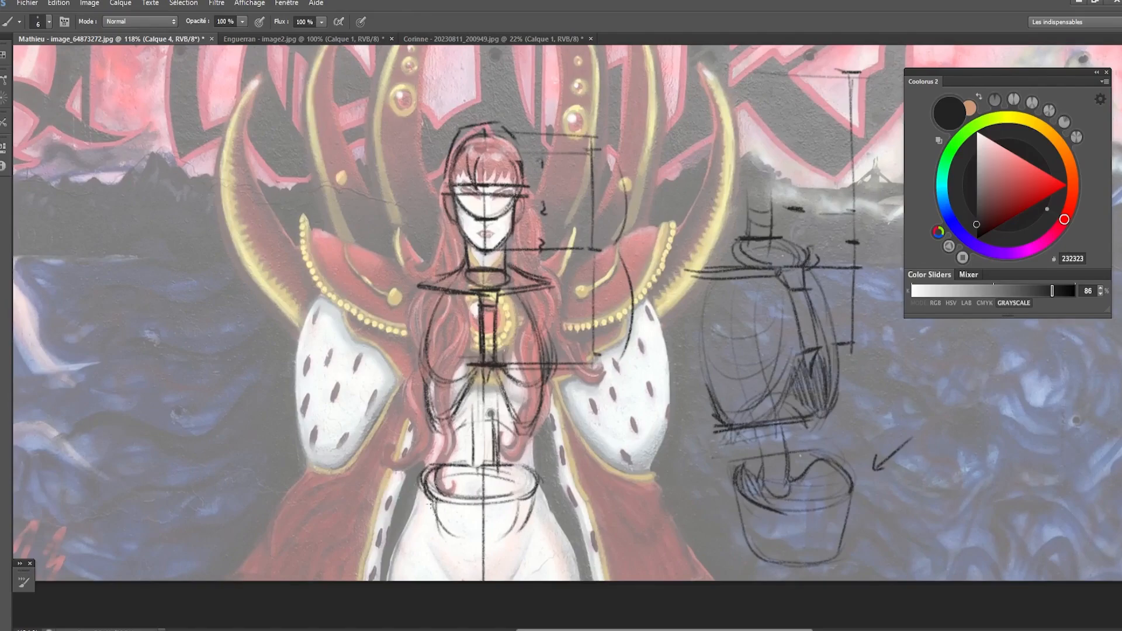
- Draw small ellipses for both hip joints on the figure and connect them to the sides of the pelvis
mouse_move(429, 500)
mouse_down()
mouse_move(404, 529)
mouse_move(434, 513)
mouse_up()
drag(550, 526, 532, 513)
mouse_move(410, 528)
mouse_down()
mouse_move(399, 546)
mouse_move(412, 522)
mouse_up()
drag(542, 542, 559, 517)
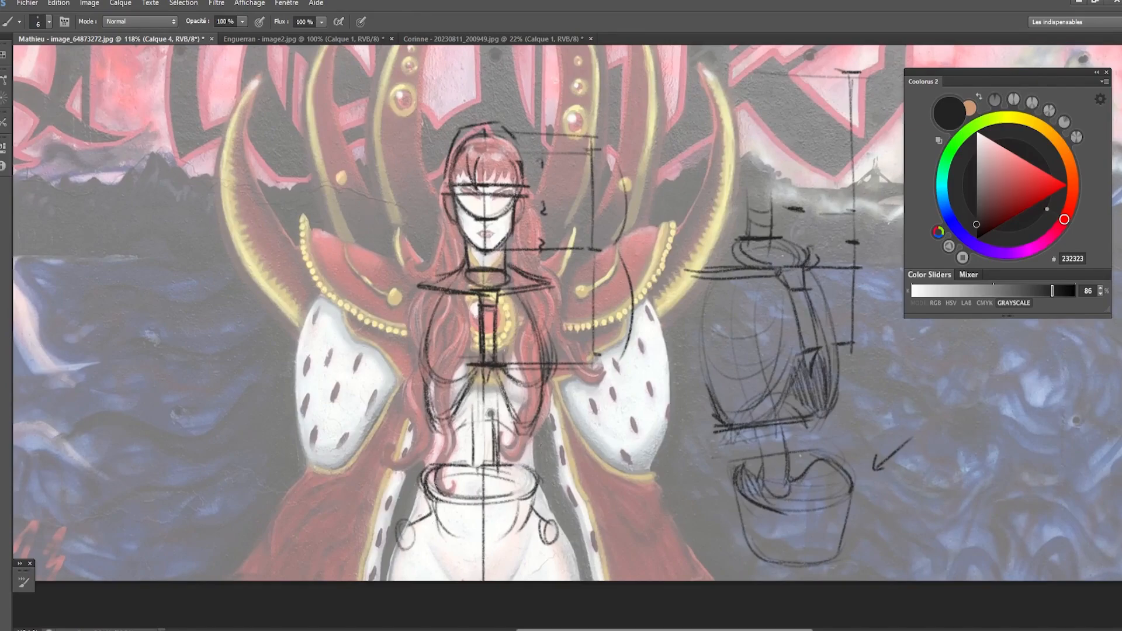
- Draw the figure's outer hip contours from the pelvis rim down to the thighs on both sides
drag(540, 460, 567, 535)
key(ctrl+z)
drag(540, 473, 575, 575)
drag(421, 475, 391, 556)
drag(400, 512, 398, 584)
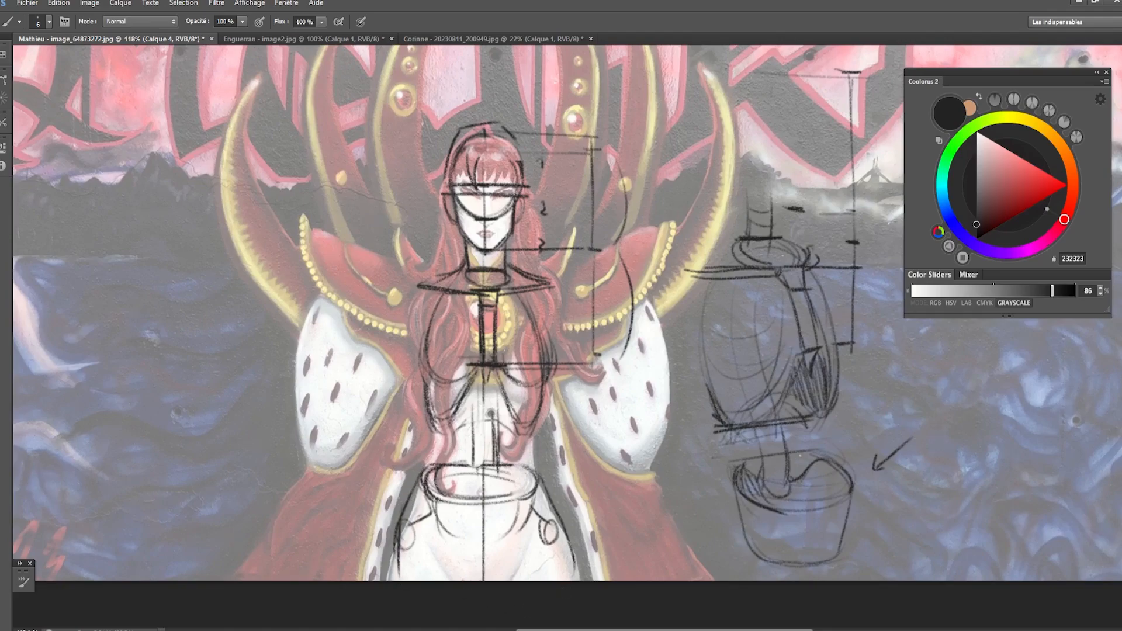
- Draw the inner groin lines and the waist contours joining the figure's rib cage to the hips
drag(447, 523, 473, 569)
key(ctrl+z)
drag(523, 528, 505, 559)
drag(429, 411, 420, 480)
key(ctrl+z)
drag(538, 412, 544, 488)
key(ctrl+z)
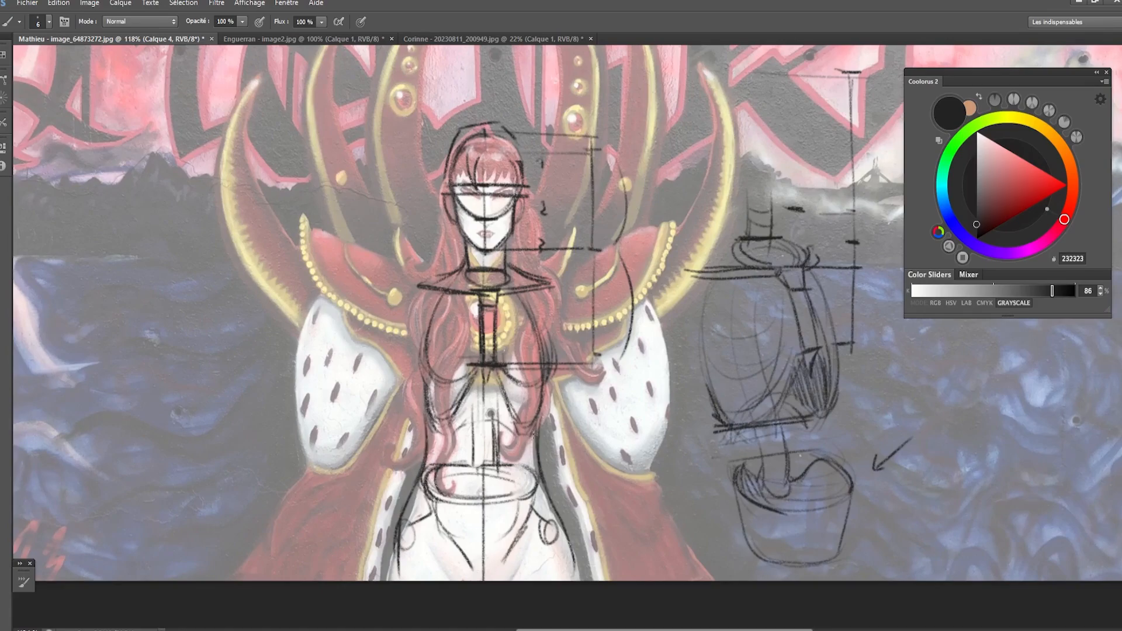
- Darken the rounded chest curves on both sides of the figure's sternum
mouse_move(535, 433)
mouse_down()
mouse_move(541, 478)
mouse_move(537, 433)
mouse_up()
mouse_move(501, 370)
mouse_down()
mouse_move(543, 388)
mouse_move(533, 390)
mouse_move(547, 386)
mouse_up()
mouse_move(451, 387)
mouse_down()
mouse_move(474, 368)
mouse_move(454, 389)
mouse_move(429, 390)
mouse_up()
mouse_move(431, 359)
mouse_down()
mouse_move(423, 389)
mouse_move(461, 391)
mouse_move(439, 391)
mouse_move(422, 358)
mouse_move(431, 387)
mouse_up()
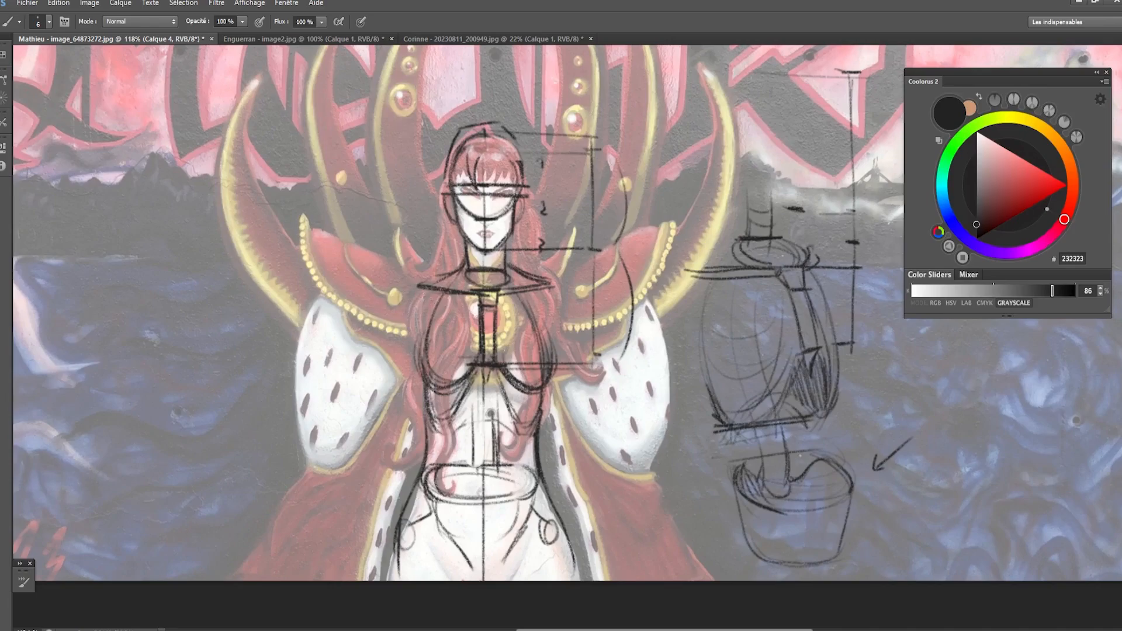
- Extend the figure's collarbone line past both shoulders and rough in the upper arm on the image's left
mouse_move(417, 286)
mouse_down()
mouse_move(401, 289)
mouse_move(419, 285)
mouse_up()
drag(548, 284, 563, 290)
mouse_move(392, 298)
mouse_down()
mouse_move(359, 397)
mouse_move(362, 386)
mouse_up()
drag(431, 299, 380, 347)
drag(395, 287, 373, 341)
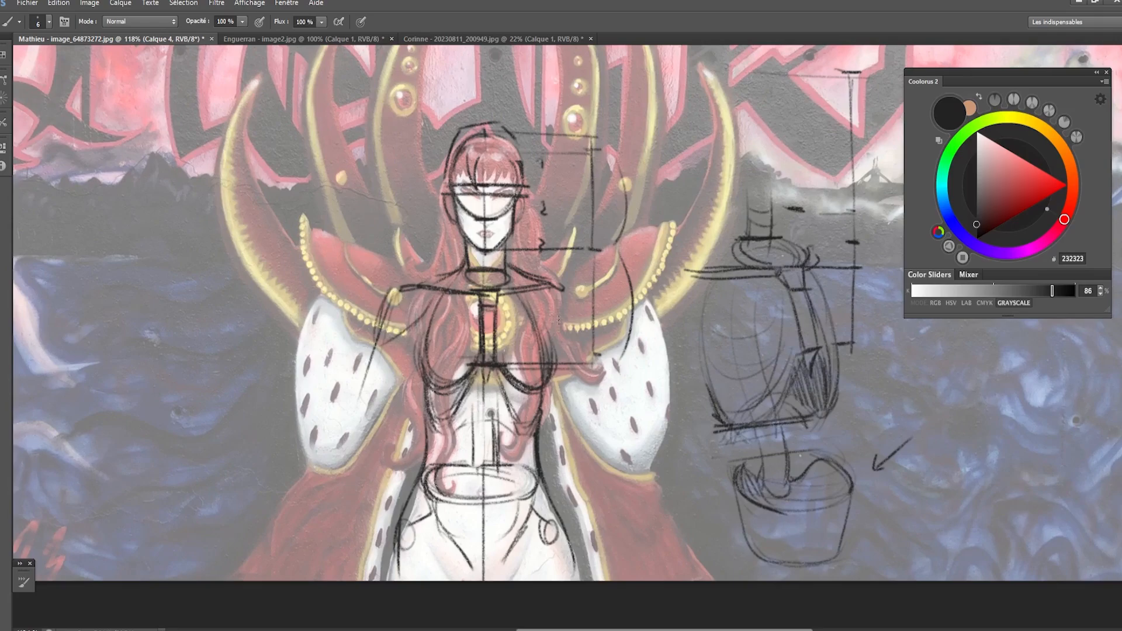
- Sketch the shoulder and upper arm on the image's right, from the collarbone's end down beside the rib cage
drag(525, 301, 555, 331)
drag(562, 290, 573, 341)
drag(533, 307, 572, 340)
drag(562, 294, 587, 420)
mouse_move(581, 338)
mouse_down()
mouse_move(596, 390)
mouse_move(590, 428)
mouse_move(574, 401)
mouse_up()
key(e)
key(b)
drag(560, 362, 575, 408)
drag(580, 339, 604, 401)
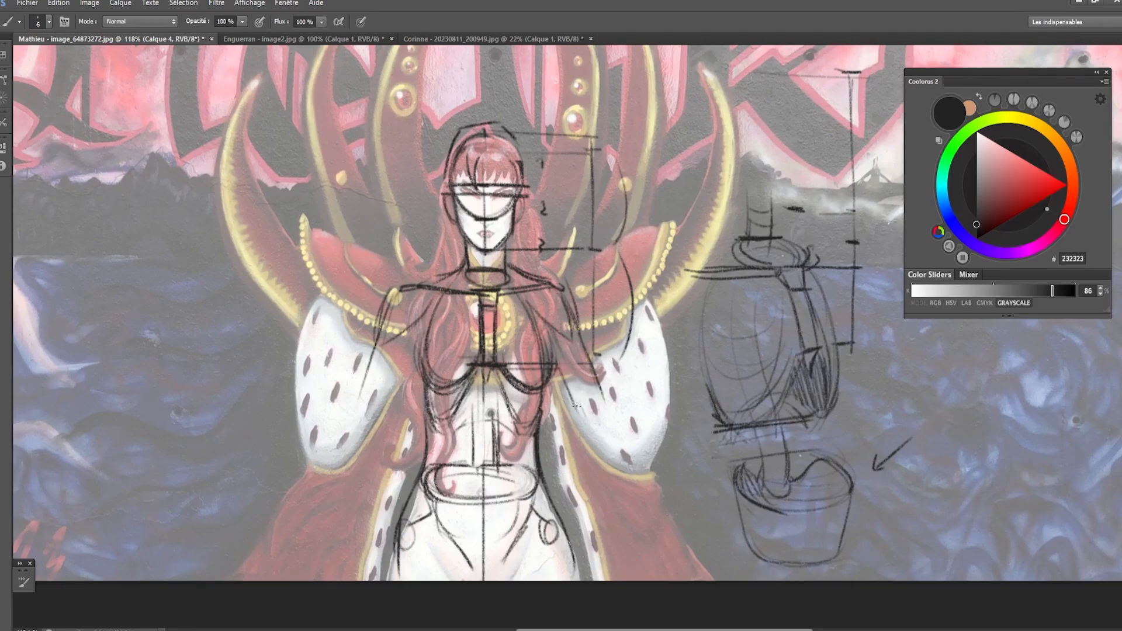
- Erase and redraw the upper arm on the image's left, with an inner contour and a longer outer line
drag(409, 334, 400, 387)
key(ctrl+z)
drag(414, 342, 403, 381)
key(e)
drag(388, 303, 358, 398)
key(b)
drag(387, 327, 364, 393)
drag(392, 291, 363, 387)
drag(383, 323, 344, 460)
mouse_move(366, 397)
mouse_down()
mouse_move(335, 486)
mouse_move(350, 483)
mouse_up()
key(ctrl+z)
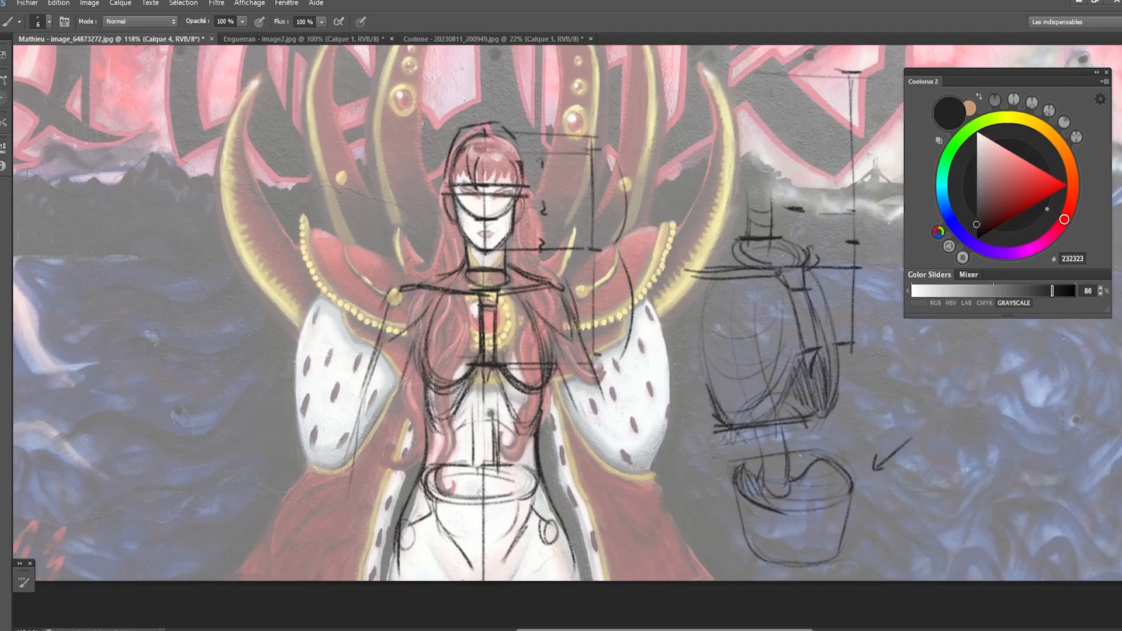
- Draw a curved elbow-level guide across the torso and sketch the tapering forearm on the image's left
drag(359, 423, 345, 492)
mouse_move(405, 377)
mouse_down()
mouse_move(389, 429)
mouse_move(400, 433)
mouse_move(485, 439)
mouse_move(607, 407)
mouse_move(636, 481)
mouse_up()
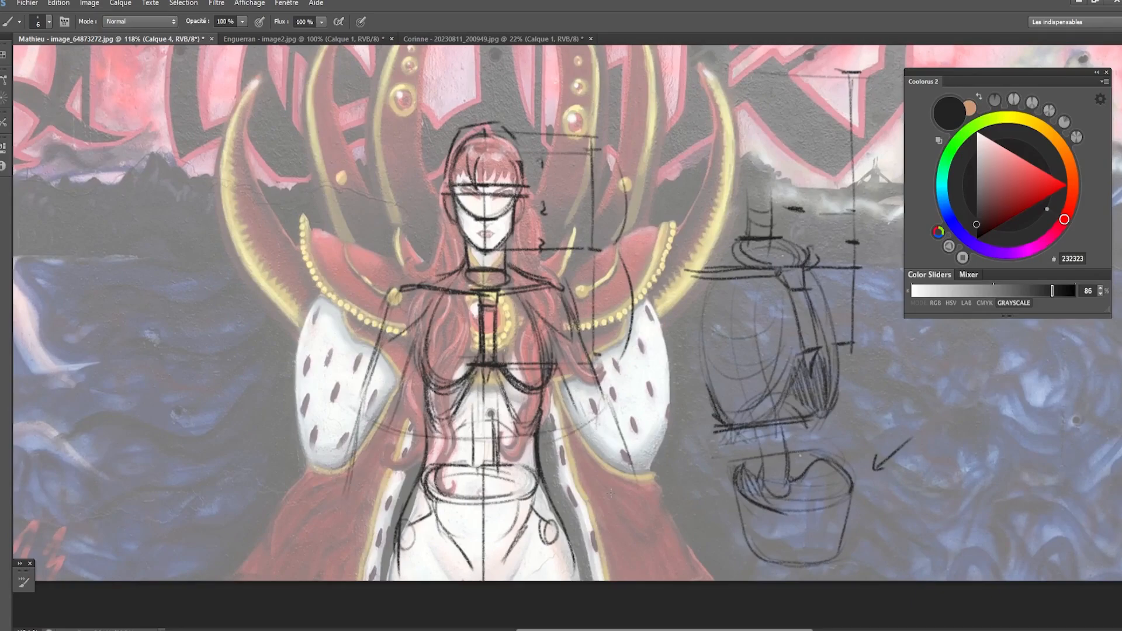
drag(365, 404, 360, 443)
mouse_move(361, 397)
mouse_down()
mouse_move(380, 442)
mouse_move(344, 505)
mouse_up()
drag(393, 423, 344, 539)
drag(355, 416, 331, 553)
- Sketch the tapering forearm on the image's right below the elbow guide
drag(608, 404, 643, 515)
drag(592, 459, 622, 546)
drag(625, 441, 638, 564)
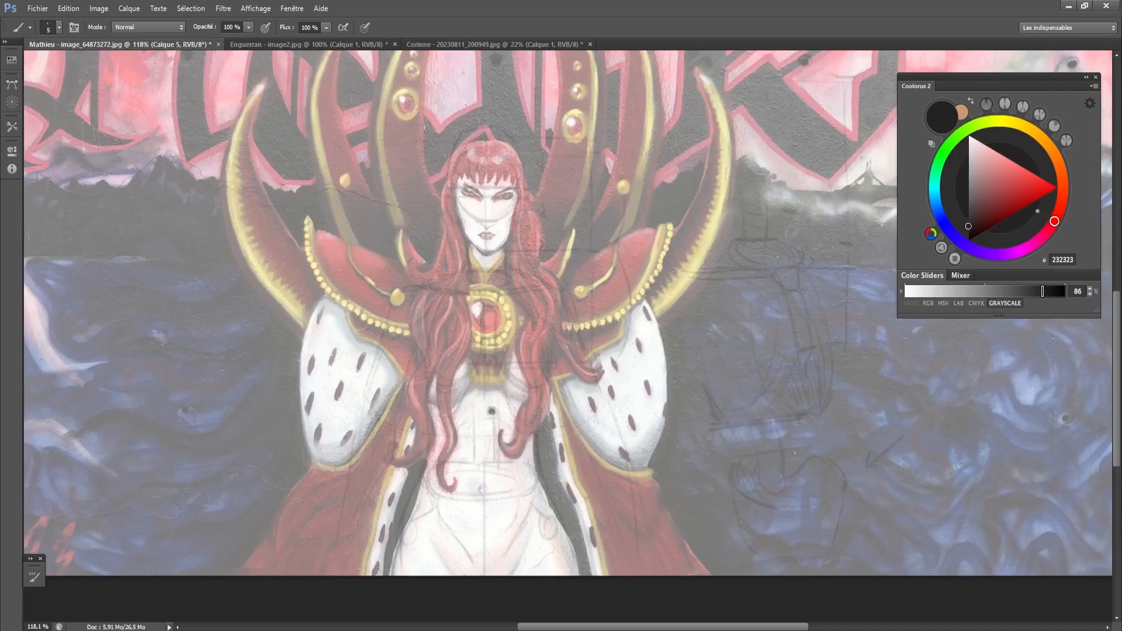
- Try a stroke below the chest on the new layer and undo the last edits
mouse_move(429, 369)
mouse_down()
mouse_move(464, 376)
mouse_move(429, 381)
mouse_move(454, 386)
mouse_move(423, 377)
mouse_move(471, 363)
mouse_move(441, 389)
mouse_move(423, 362)
mouse_move(447, 386)
mouse_move(422, 372)
mouse_move(470, 361)
mouse_move(441, 392)
mouse_up()
key(ctrl+z)
key(bracketright)
key(ctrl+alt+z)
key(ctrl+alt+z)
key(ctrl+alt+z)
key(ctrl+alt+z)
key(ctrl+alt+z)
key(ctrl+alt+z)
key(ctrl+alt+z)
key(ctrl+alt+z)
- Select the front-view figure sketch with a rectangle and cut it onto its own layer, separate from the side-view torso sketch
key(ctrl+comma)
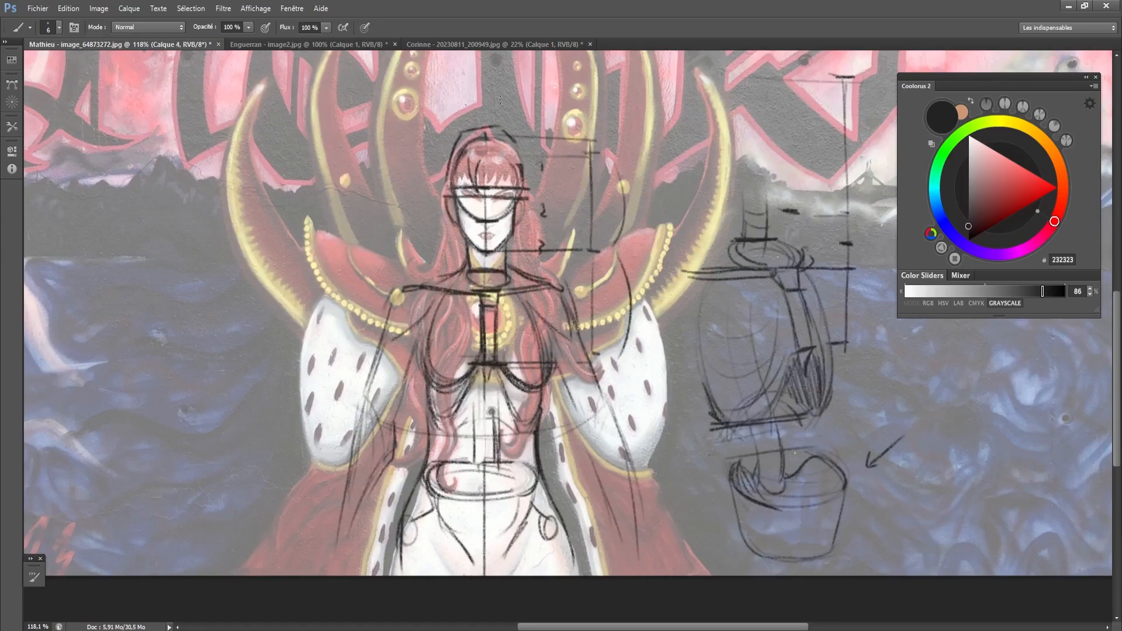
key(ctrl+t)
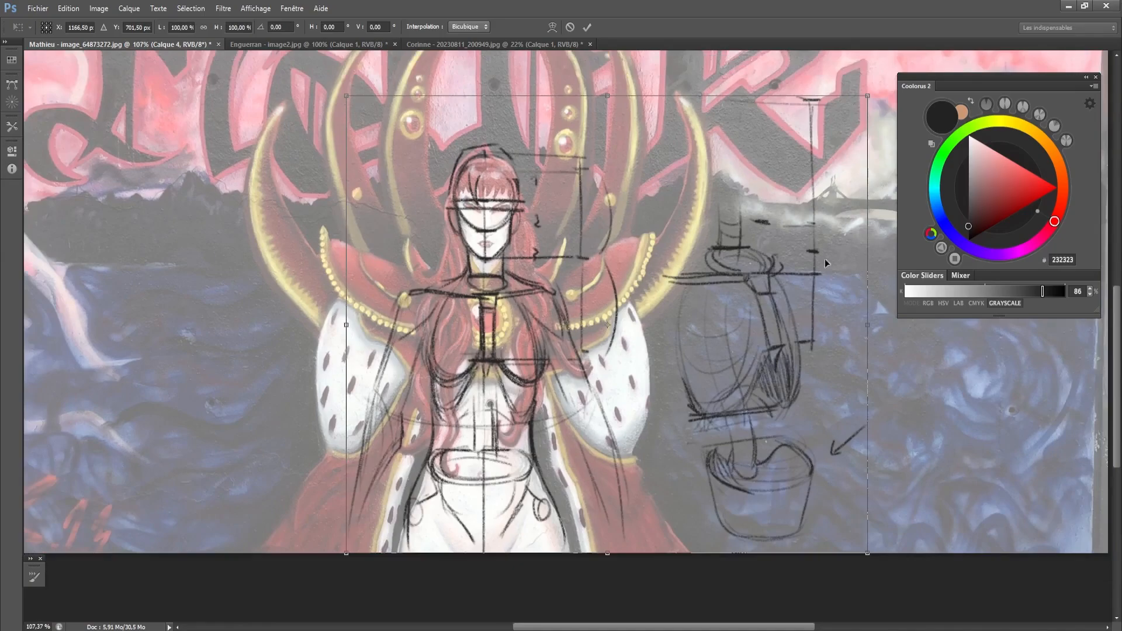
key(Return)
key(m)
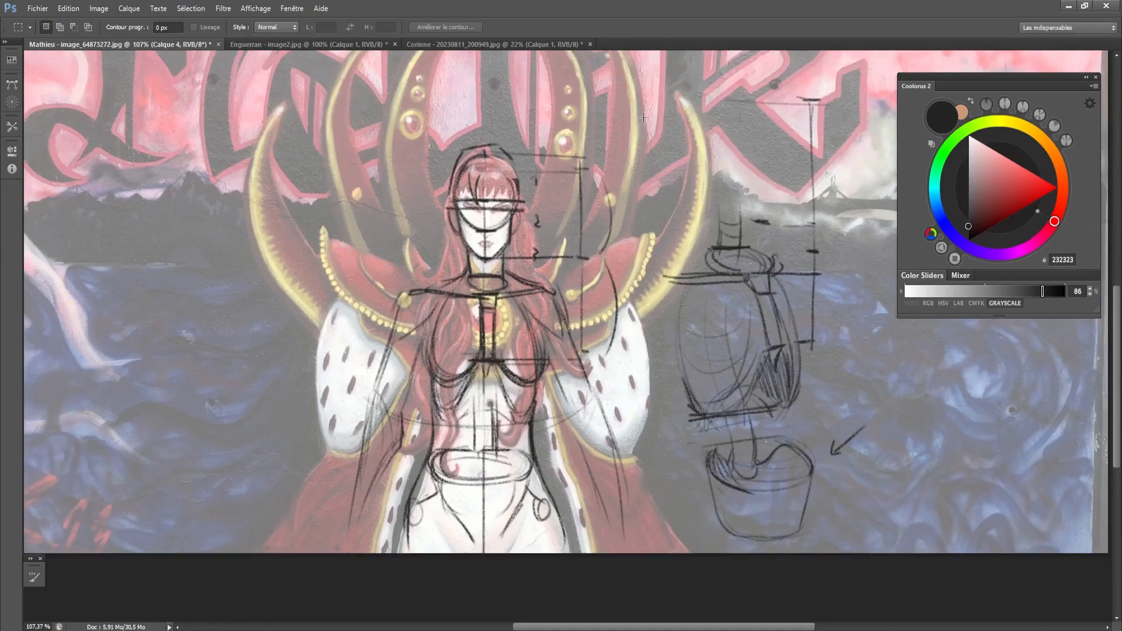
mouse_move(648, 92)
mouse_down()
mouse_move(568, 565)
mouse_move(216, 577)
mouse_up()
right_click(457, 183)
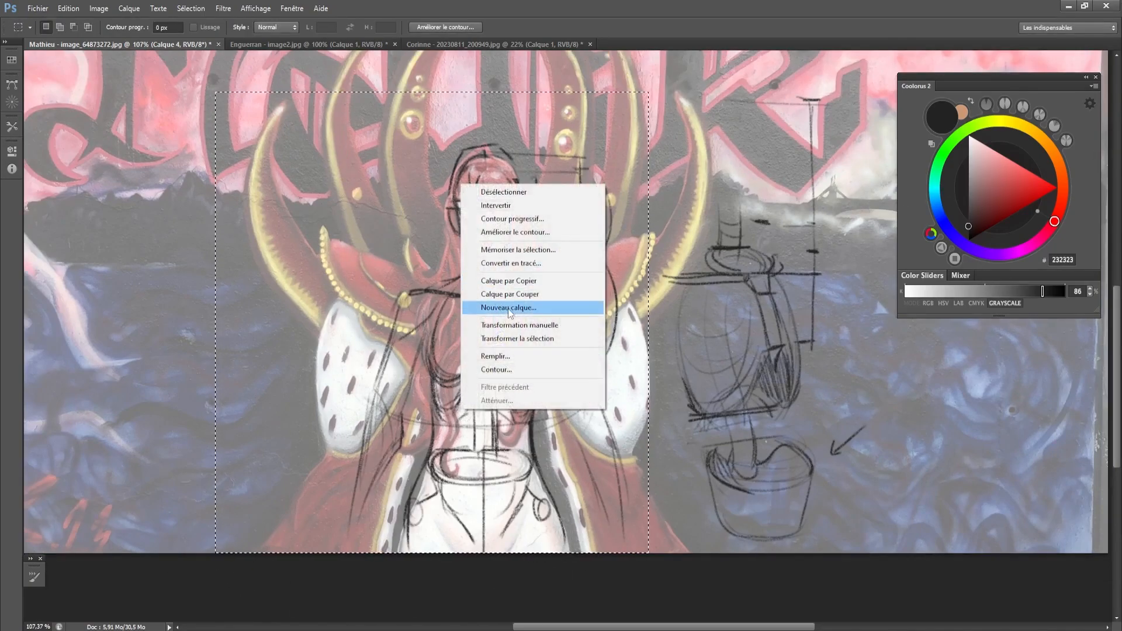
click(491, 295)
- Enlarge the front-view figure sketch to about 107% and reposition it over the painted figure
key(ctrl+t)
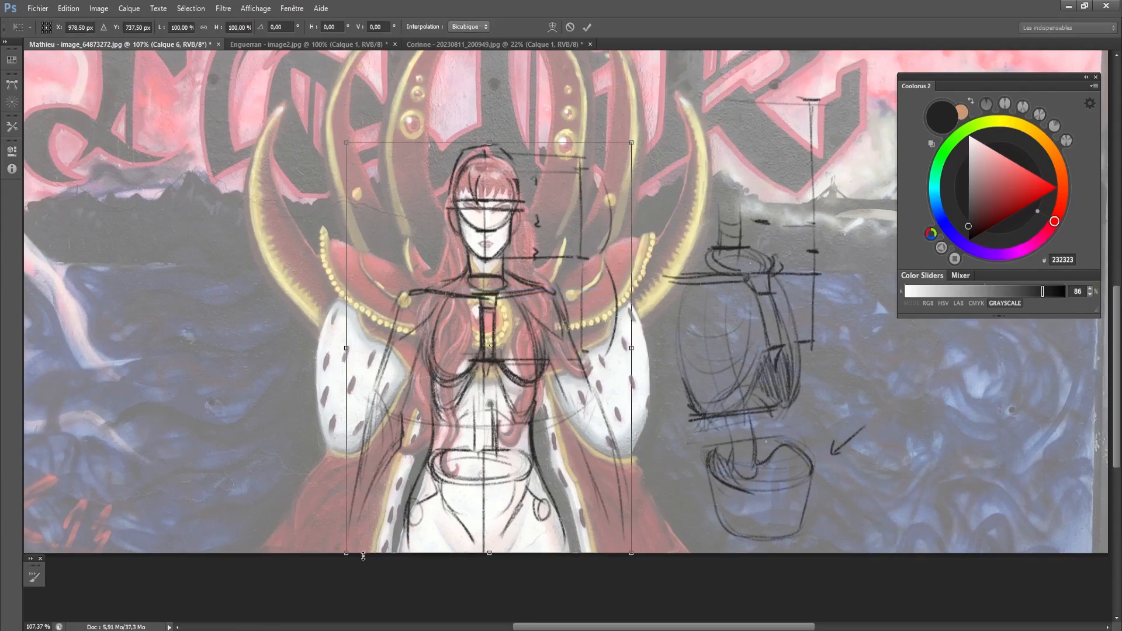
drag(346, 553, 334, 567)
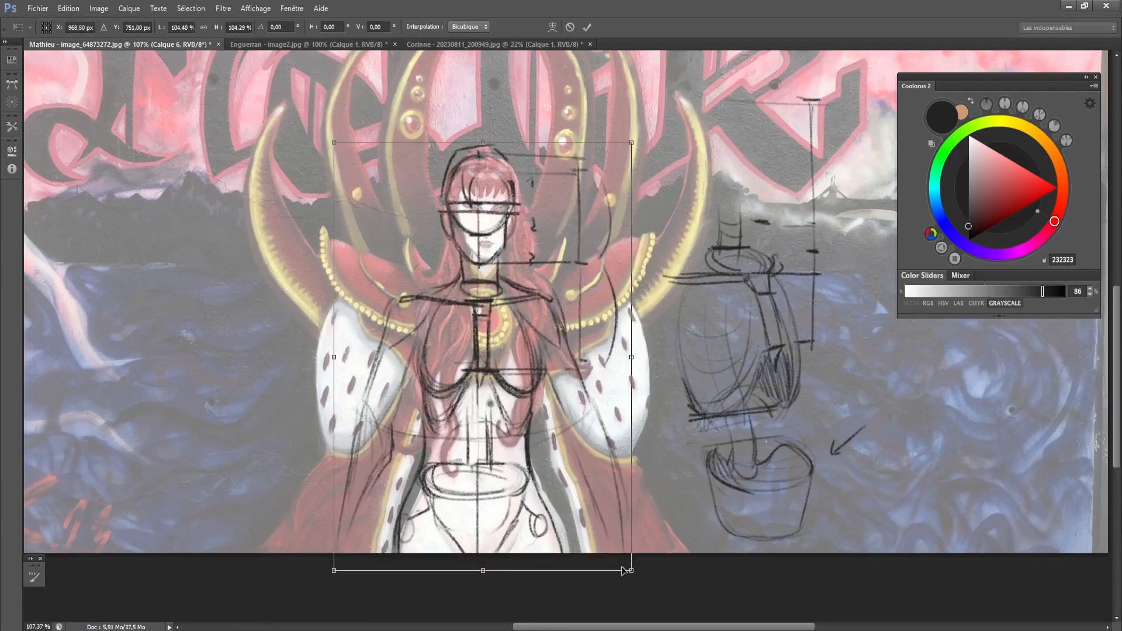
drag(632, 568, 641, 580)
drag(570, 490, 573, 481)
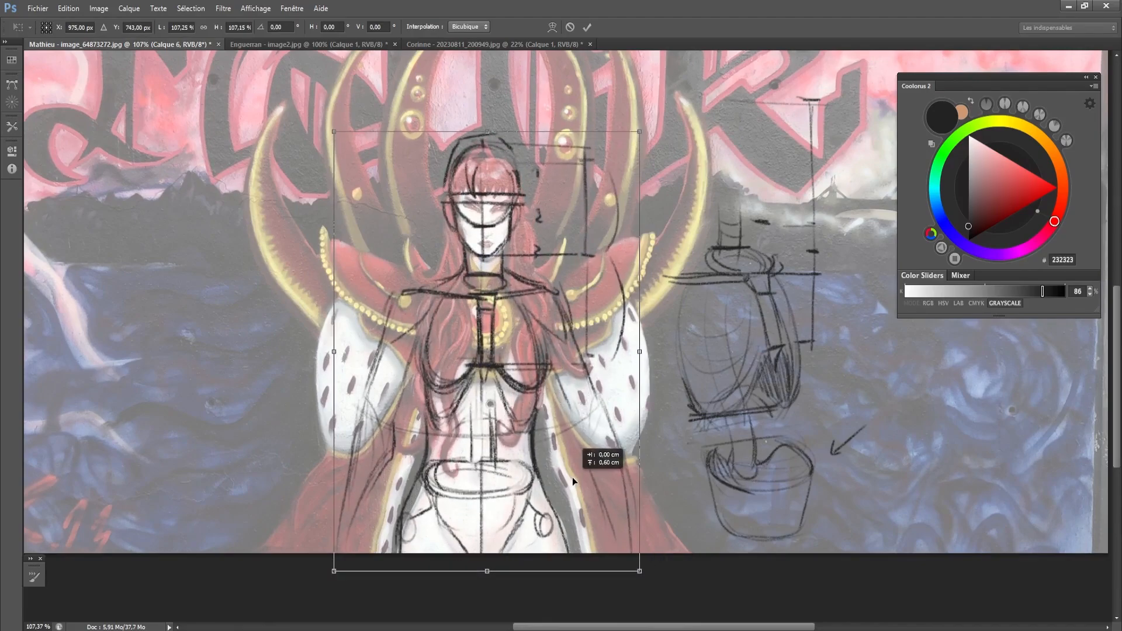
key(Return)
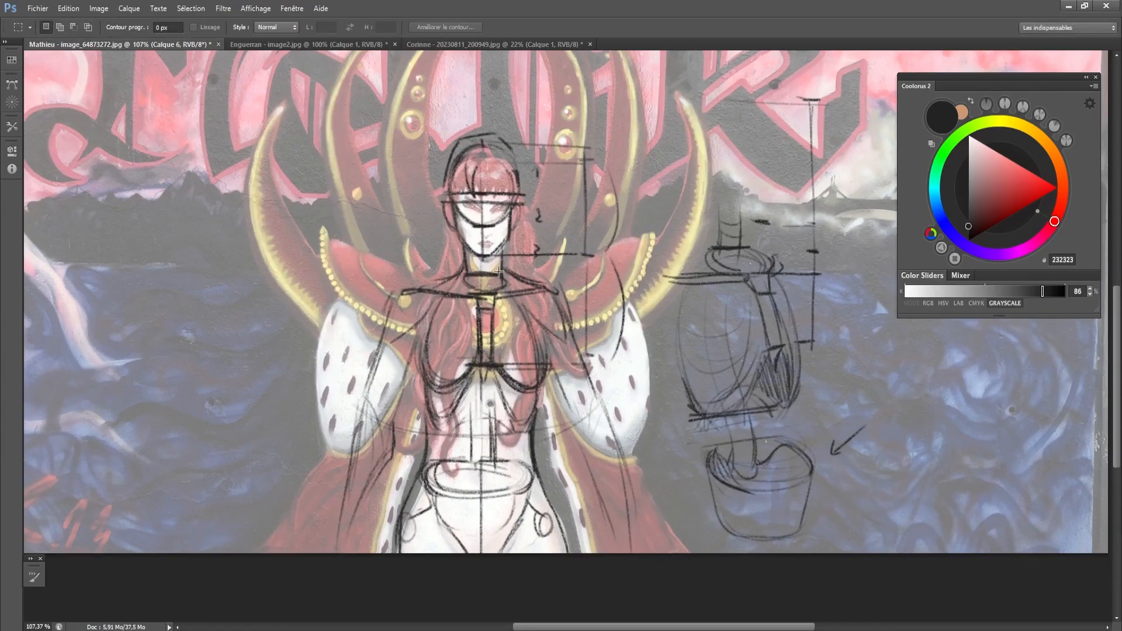
drag(492, 230, 501, 236)
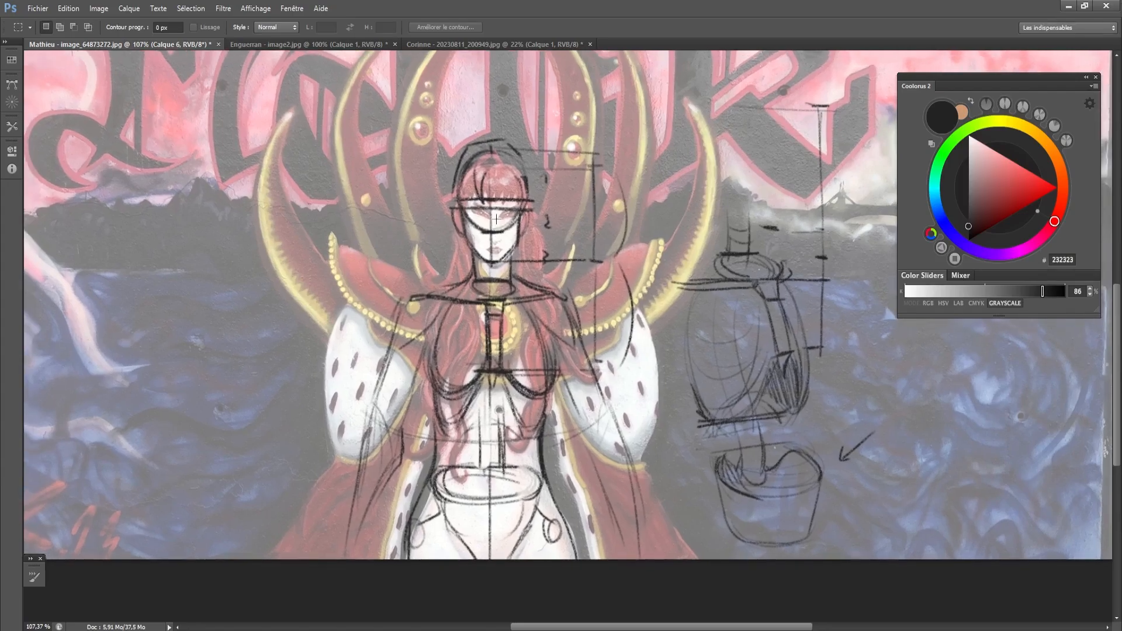
- Strengthen the white veil over the mural and lower the front-view sketch layer's opacity to a faint guide
scroll(496, 219, up, 3)
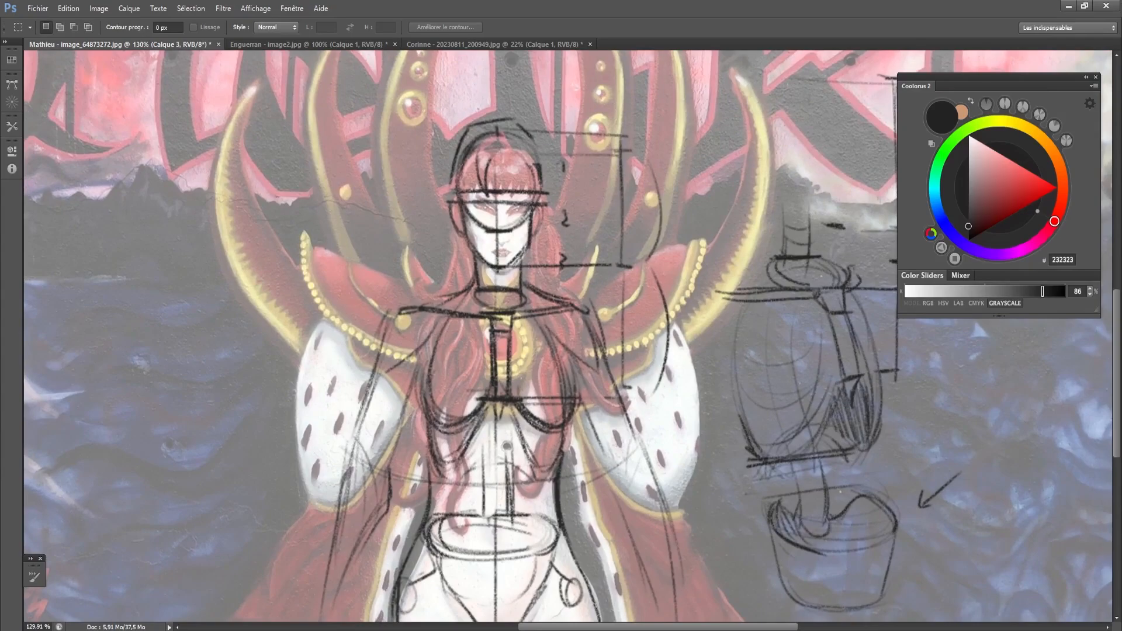
key(2)
key(6)
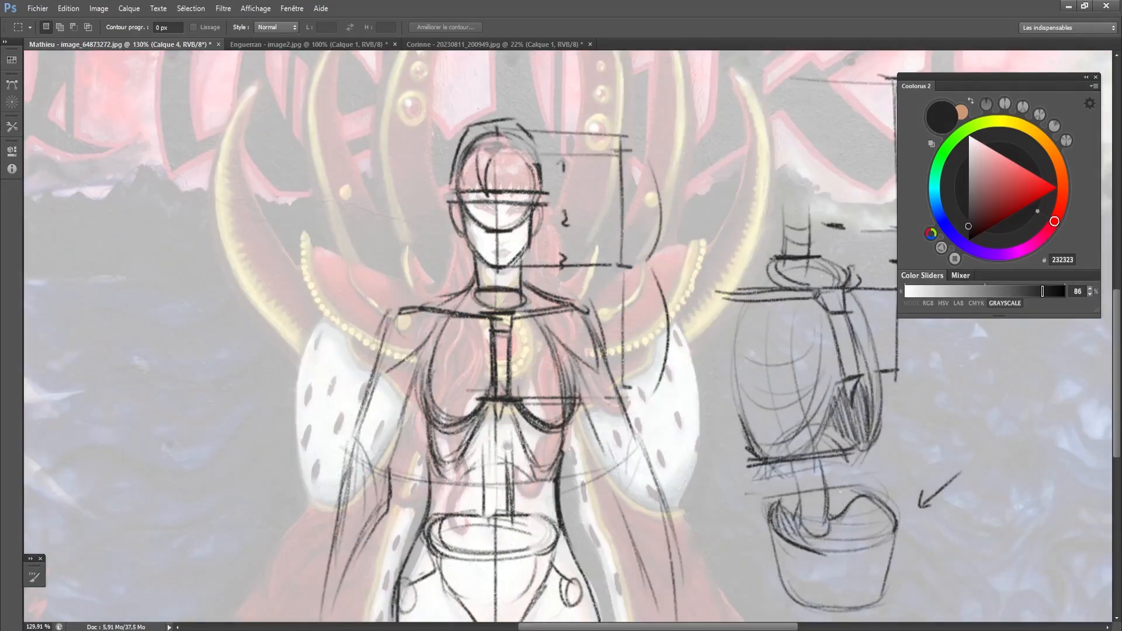
key(5)
key(0)
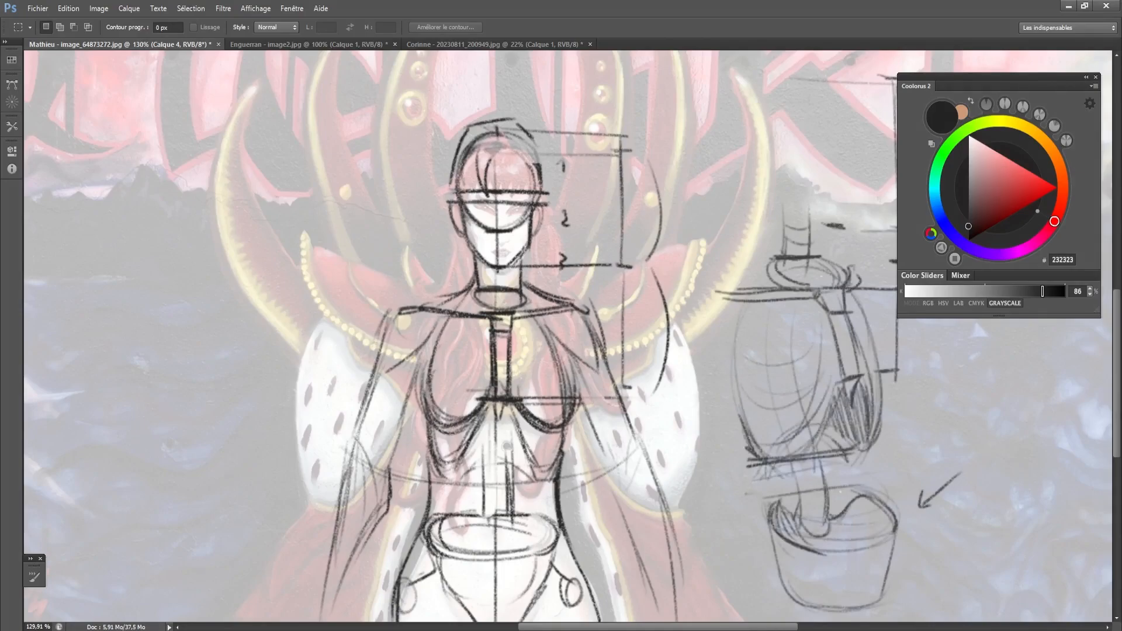
key(3)
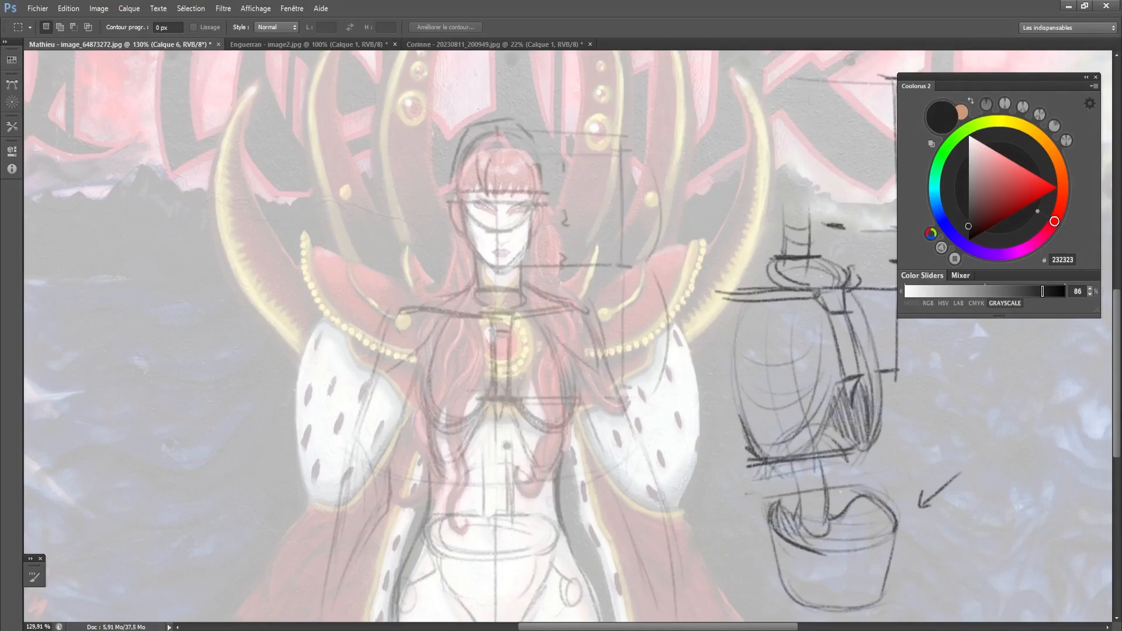
key(3)
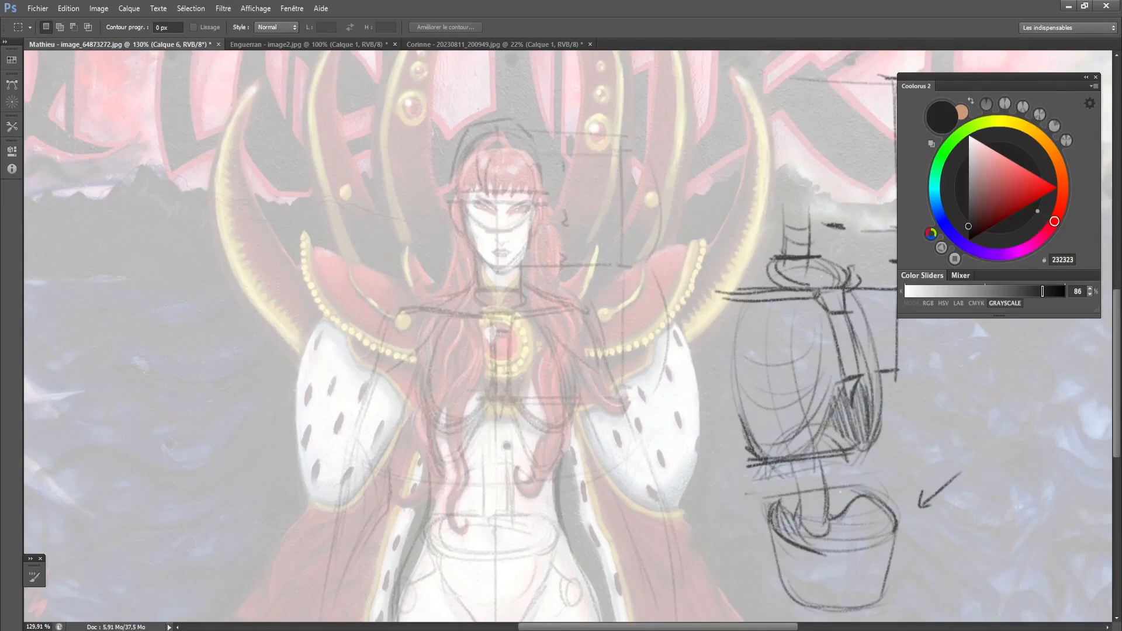
- Try an eyebrow stroke on the cut-out sketch layer with a 3-pixel brush and undo it
scroll(485, 225, up, 3)
key(b)
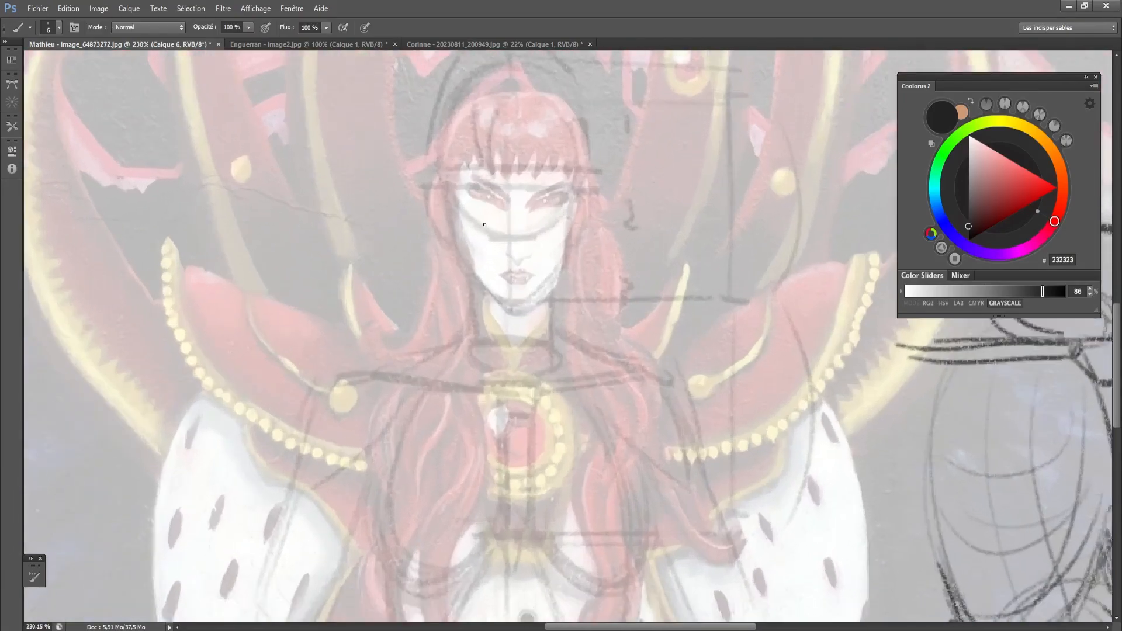
drag(464, 133, 469, 161)
key(bracketright)
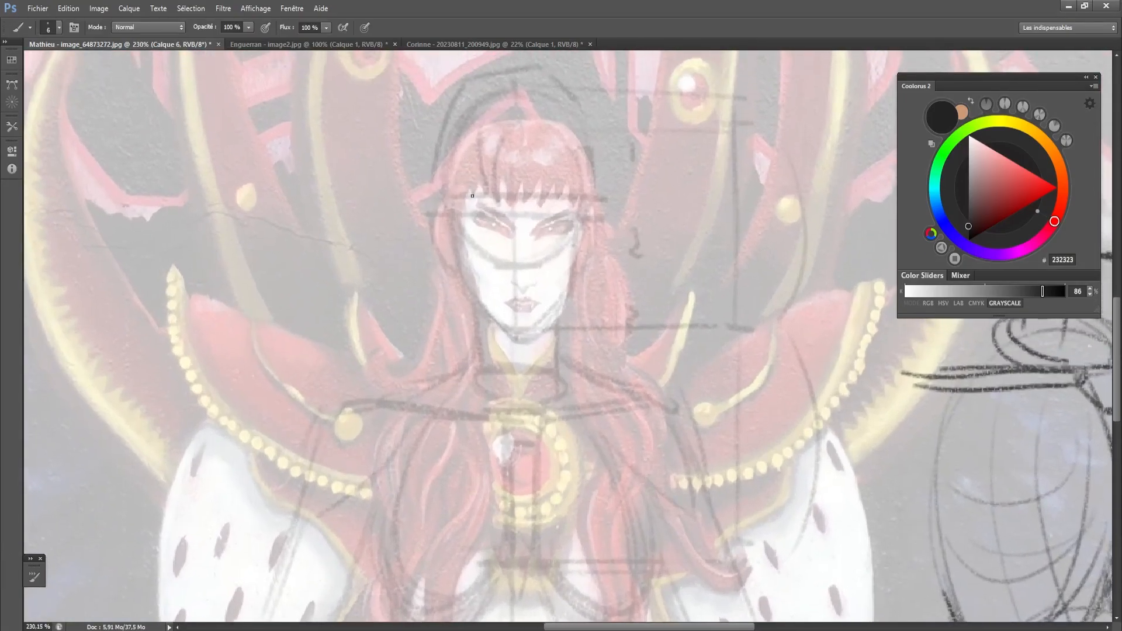
key(bracketleft)
key(bracketleft)
drag(463, 202, 503, 207)
key(ctrl+alt+z)
key(ctrl+alt+z)
click(99, 8)
click(117, 96)
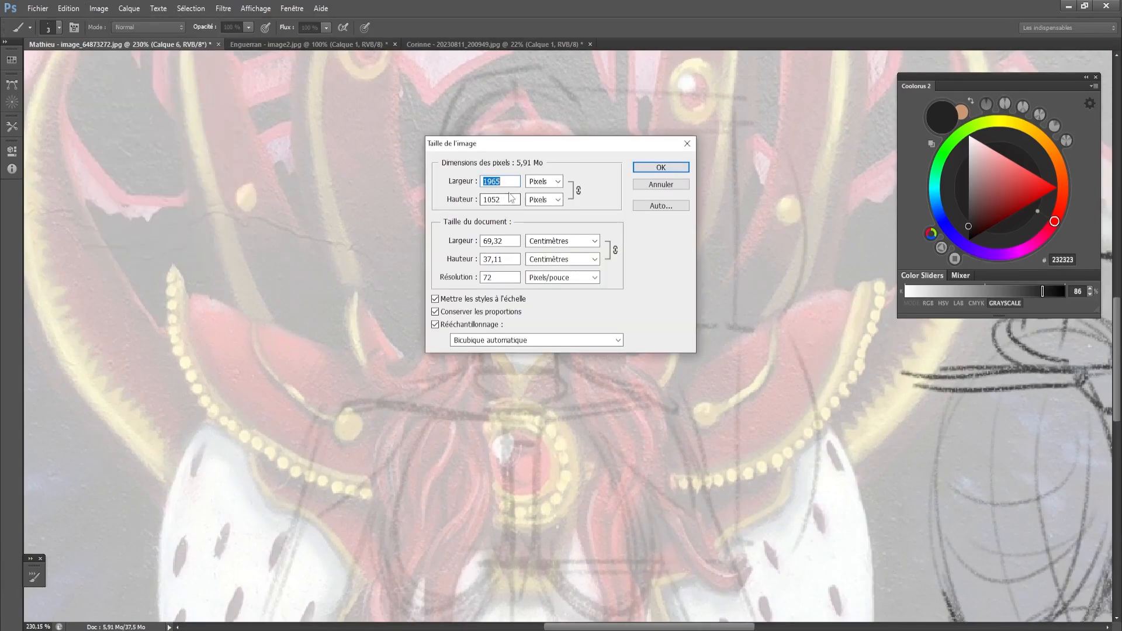
text(300)
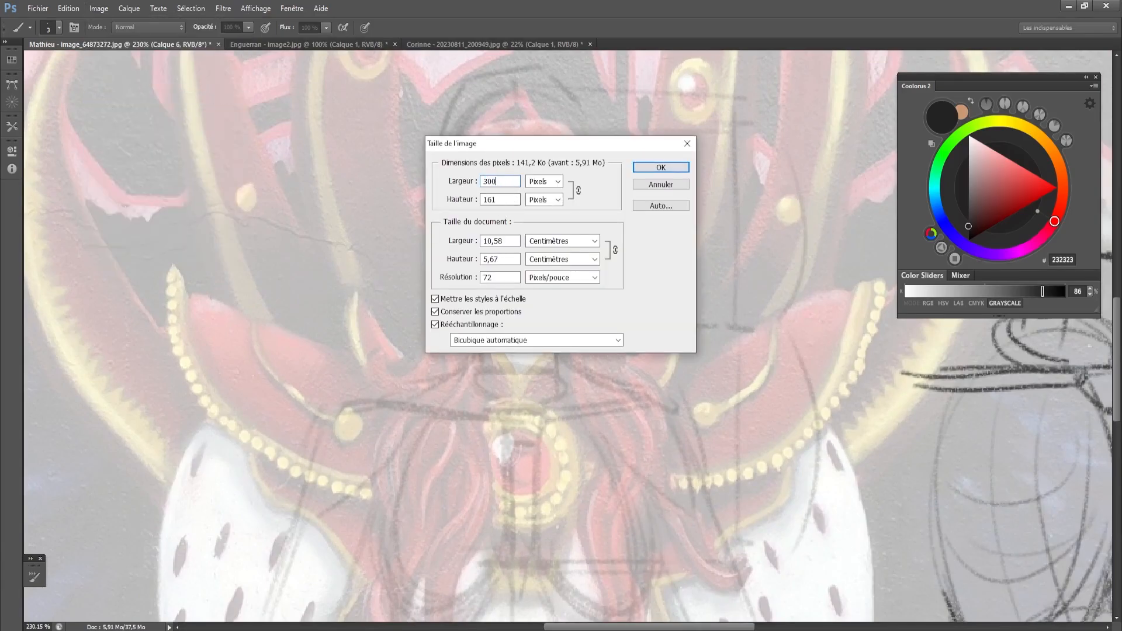
key(Escape)
- Resample the image to a resolution of 300 pixels per inch and a width of 6000 pixels
click(98, 8)
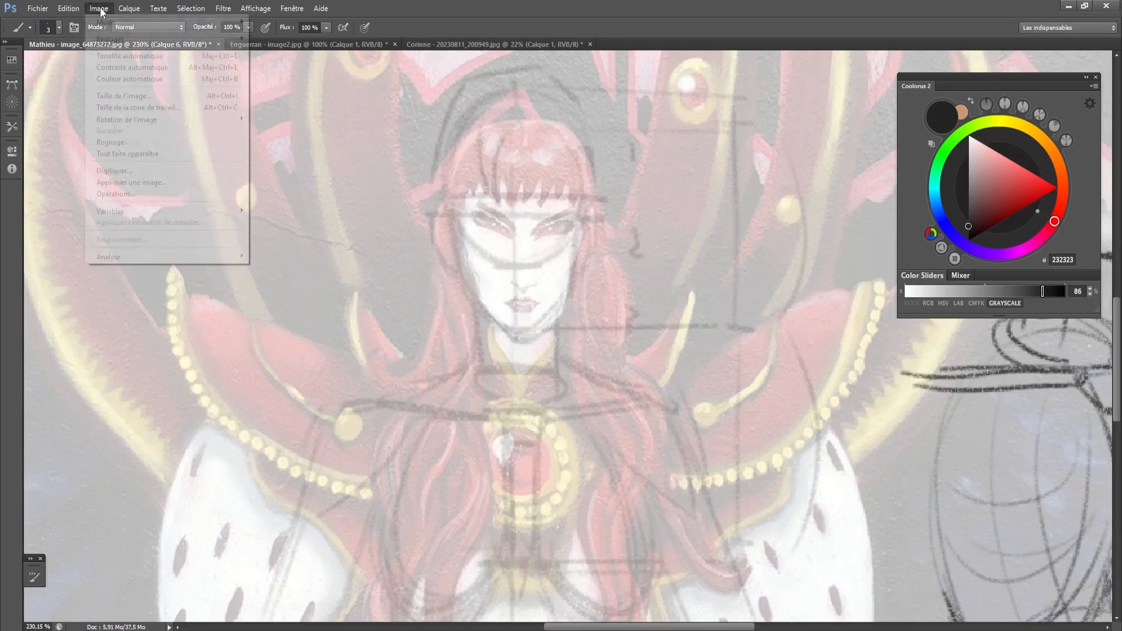
click(117, 96)
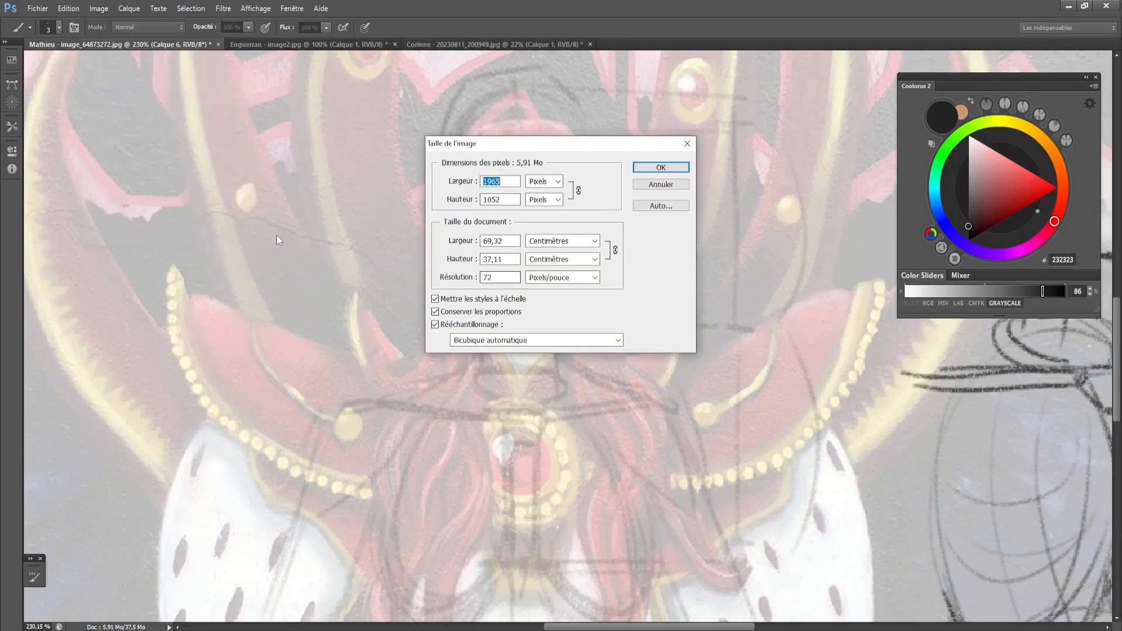
double_click(501, 279)
text(300)
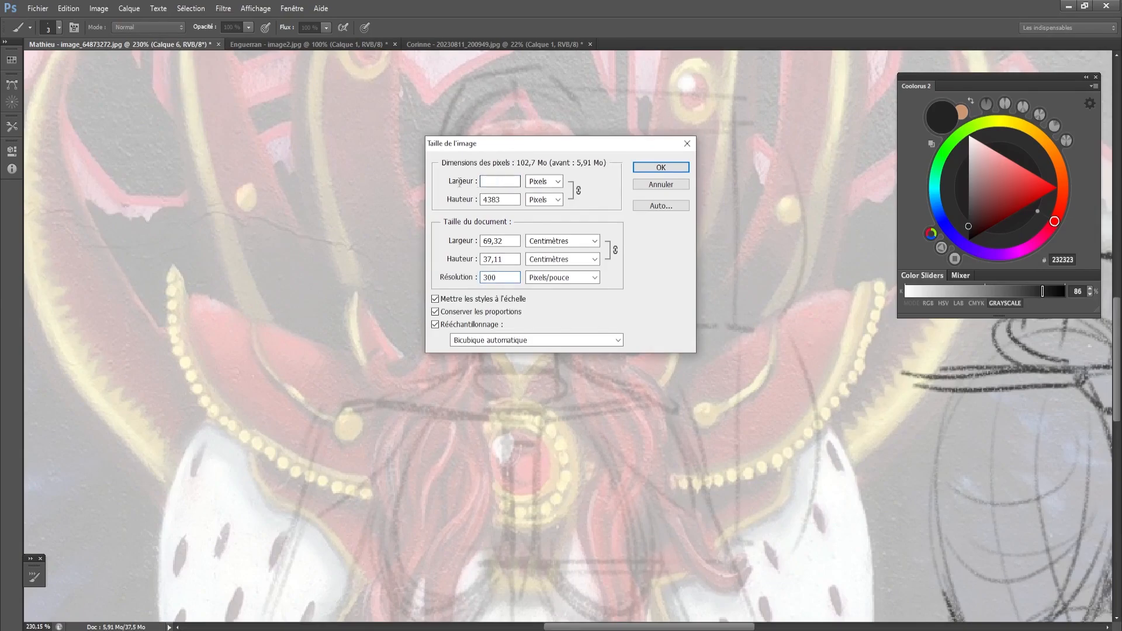
drag(511, 181, 187, 125)
text(6000)
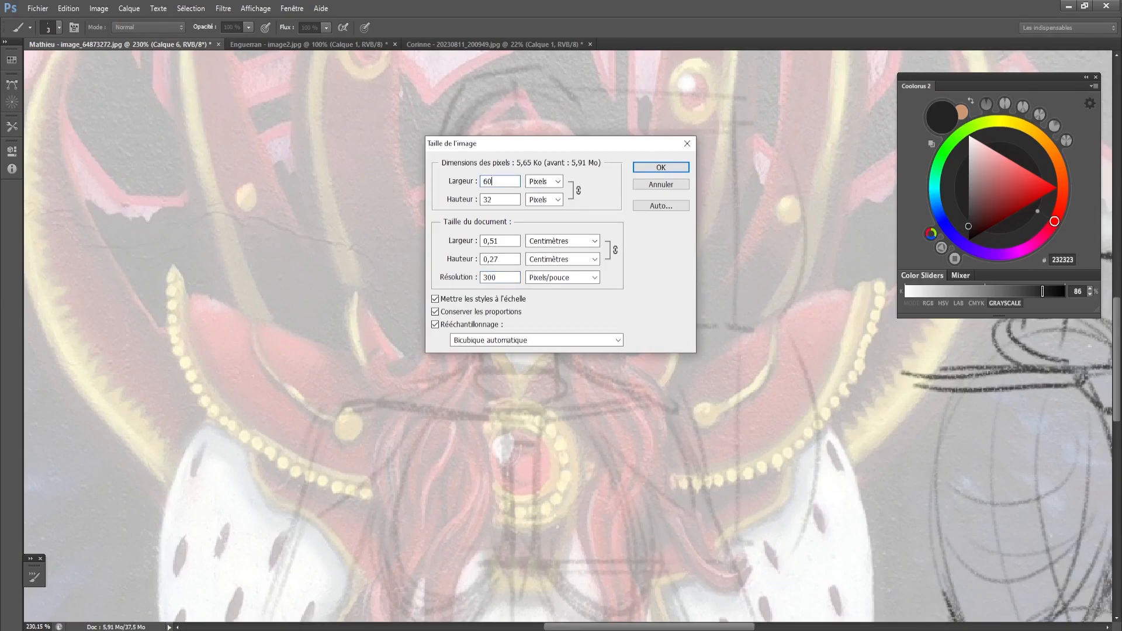
key(Return)
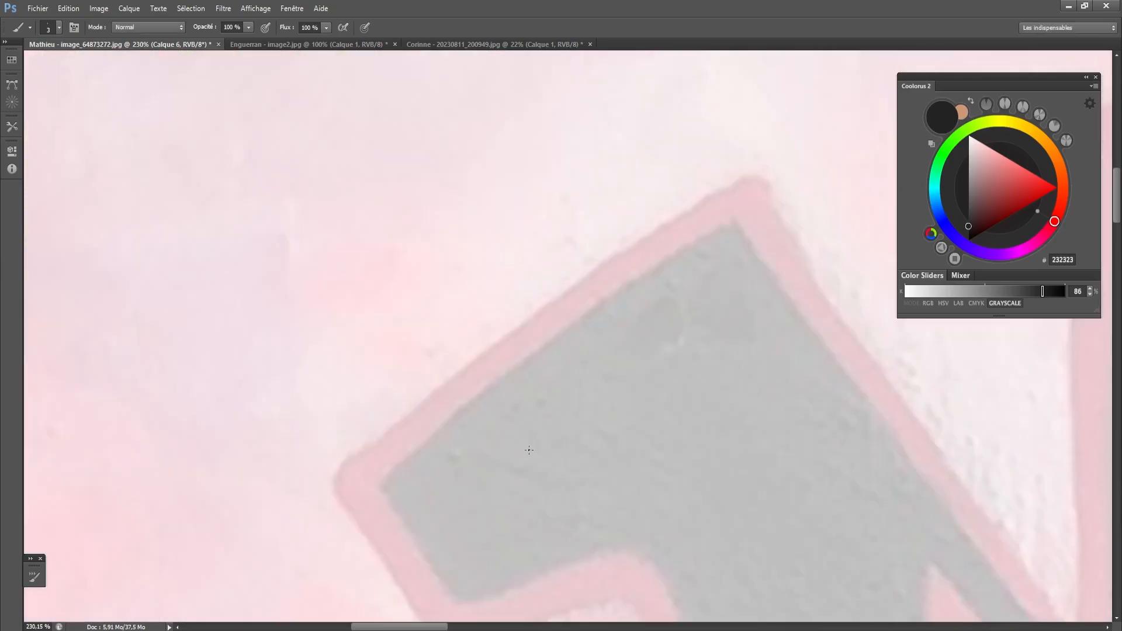
- Enlarge the brush to size 9 and make the layer Calque 5 active for drawing over the face
drag(467, 424, 403, 398)
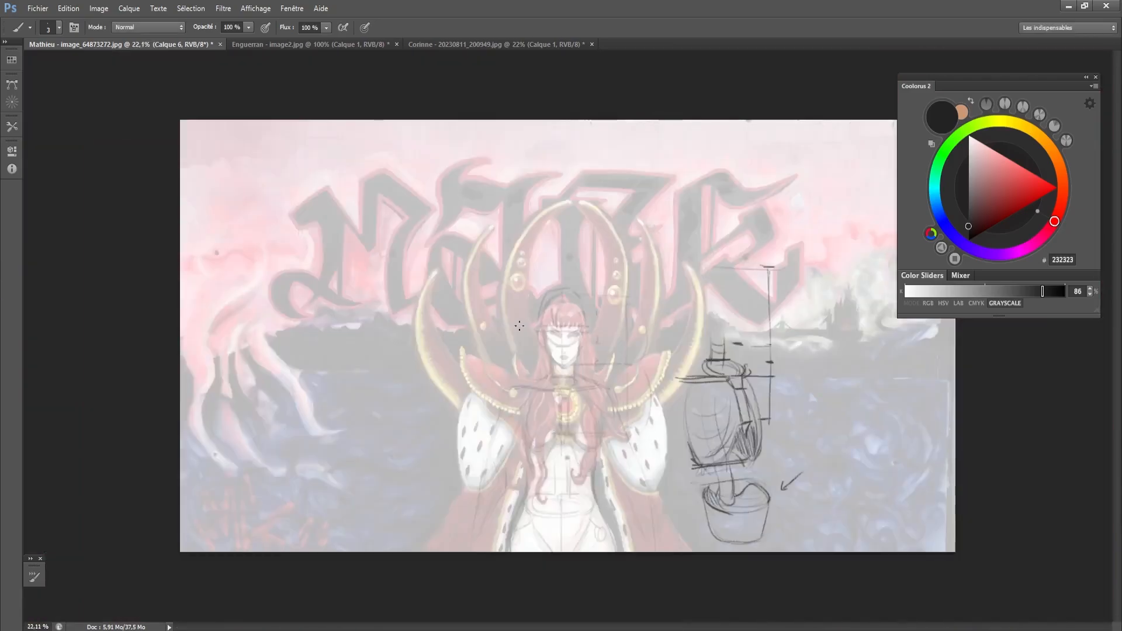
scroll(651, 445, up, 5)
scroll(497, 257, up, 3)
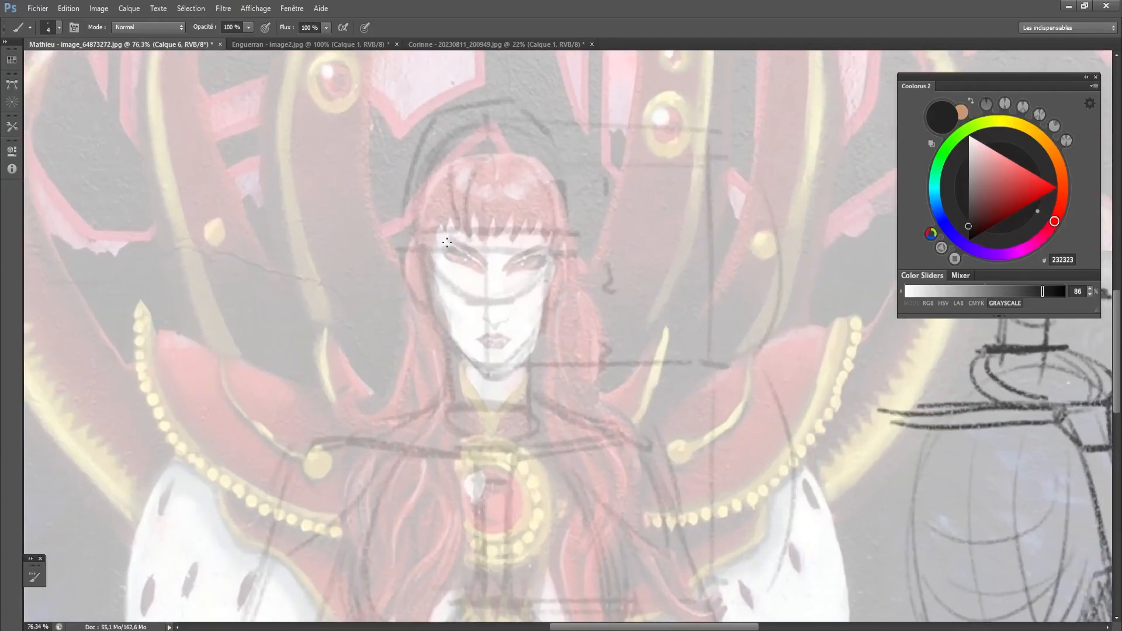
key(bracketright)
key(bracketright)
key(bracketright)
click(1121, 340)
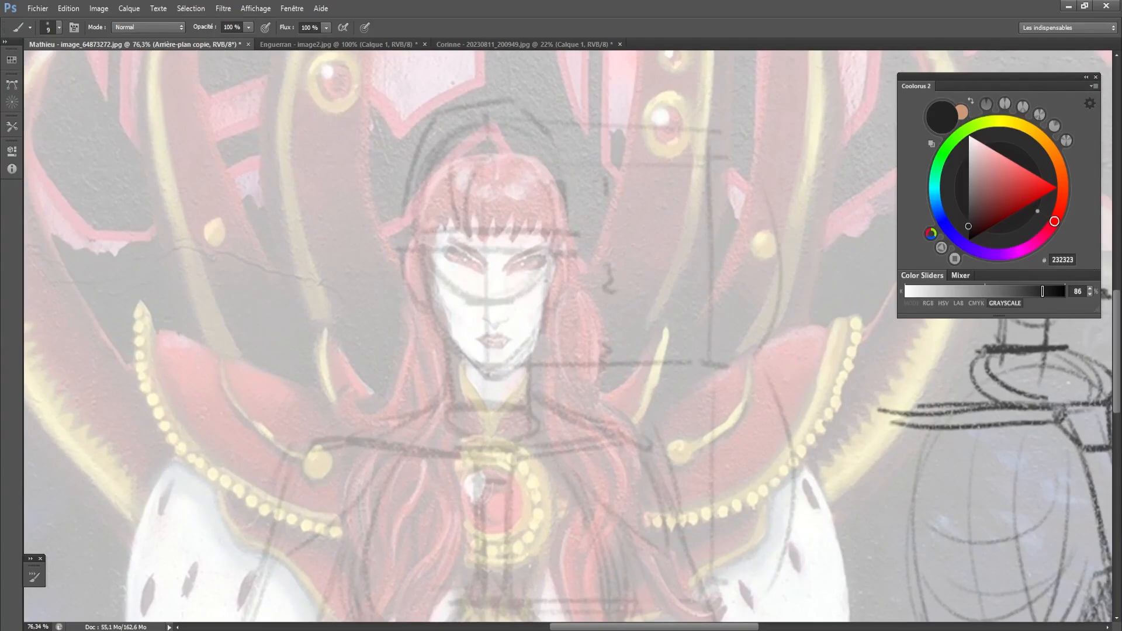
click(1121, 327)
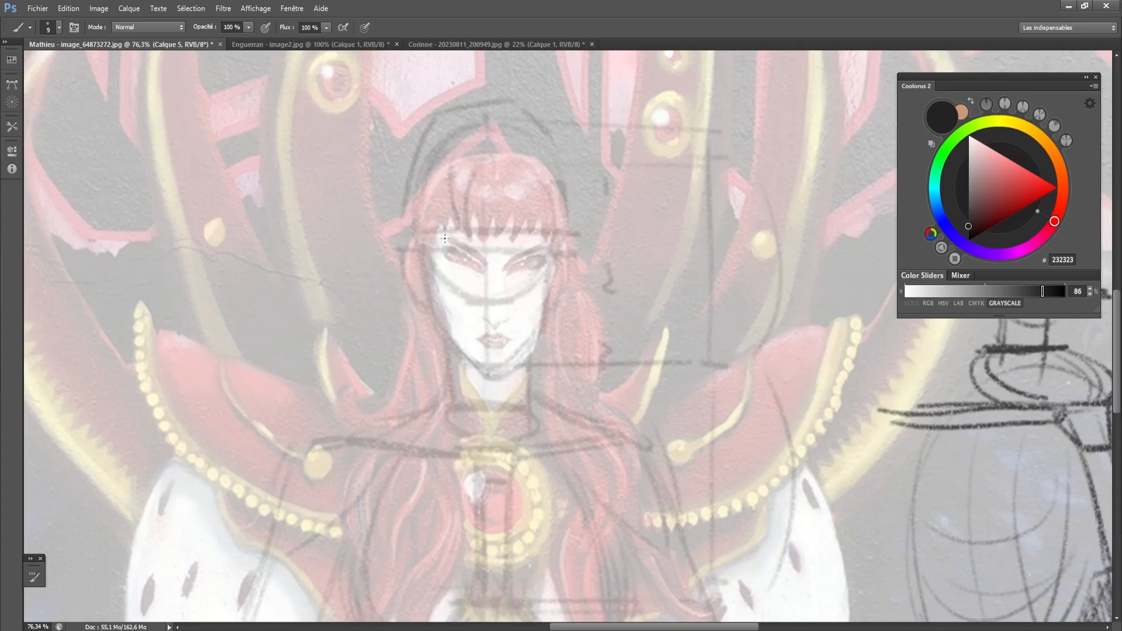
- Draw both eyebrows over the painted face, undoing the unsatisfactory strokes
mouse_move(431, 247)
mouse_down()
mouse_move(449, 235)
mouse_move(477, 257)
mouse_move(466, 257)
mouse_up()
key(ctrl+z)
key(ctrl+z)
- Sketch the pointed locks of the fringe across the forehead with a size 10 brush
key(ctrl+z)
drag(439, 235, 548, 228)
key(ctrl+z)
drag(438, 232, 431, 237)
mouse_move(431, 237)
mouse_down()
mouse_move(479, 244)
mouse_move(553, 227)
mouse_up()
drag(462, 153, 465, 218)
key(ctrl+z)
key(bracketright)
drag(450, 160, 466, 227)
drag(453, 180, 464, 218)
mouse_move(466, 232)
mouse_down()
mouse_move(472, 184)
mouse_move(476, 233)
mouse_up()
mouse_move(476, 233)
mouse_down()
mouse_move(490, 184)
mouse_move(492, 218)
mouse_move(508, 176)
mouse_move(514, 225)
mouse_move(526, 173)
mouse_up()
drag(525, 229, 539, 182)
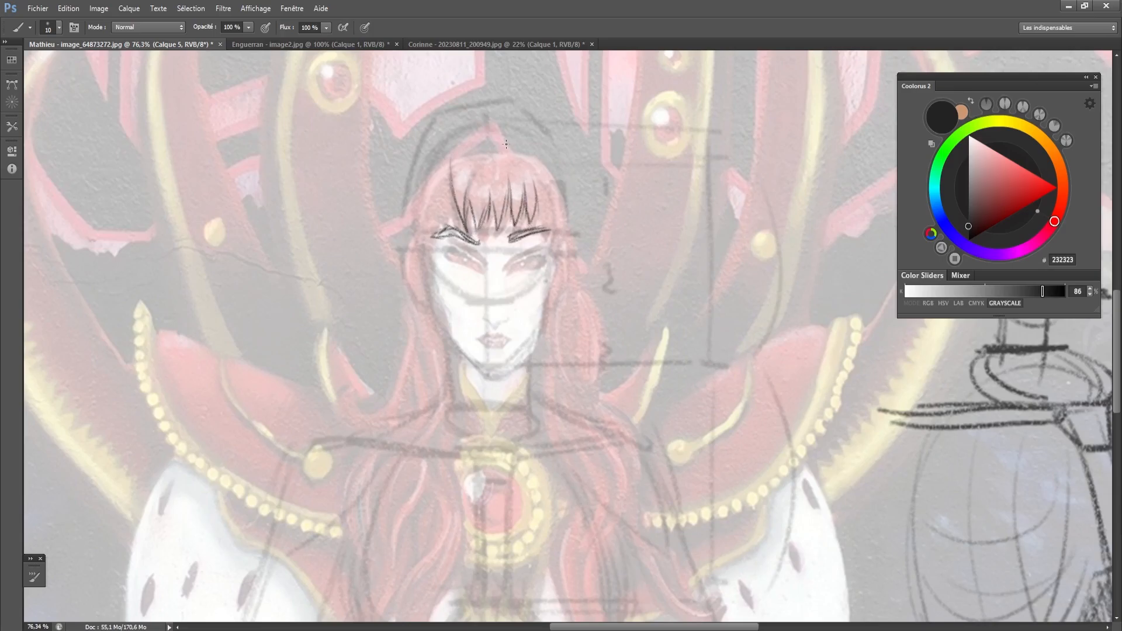
- Draw long hair strands from the crown down both sides of the fringe and along the temple on the image's left
drag(505, 141, 538, 192)
mouse_move(468, 134)
mouse_down()
mouse_move(466, 203)
mouse_move(481, 131)
mouse_move(467, 210)
mouse_up()
mouse_move(451, 164)
mouse_down()
mouse_move(437, 239)
mouse_move(440, 184)
mouse_move(433, 209)
mouse_up()
key(ctrl+z)
drag(450, 172, 446, 223)
drag(449, 180, 429, 256)
- Draw the cheek and chin contour on the image's left and erase the faulty part of the jawline
drag(434, 203, 439, 326)
mouse_move(428, 278)
mouse_down()
mouse_move(434, 314)
mouse_move(467, 368)
mouse_move(487, 379)
mouse_move(506, 369)
mouse_up()
key(ctrl+alt+z)
key(ctrl+alt+z)
key(e)
drag(443, 350, 461, 371)
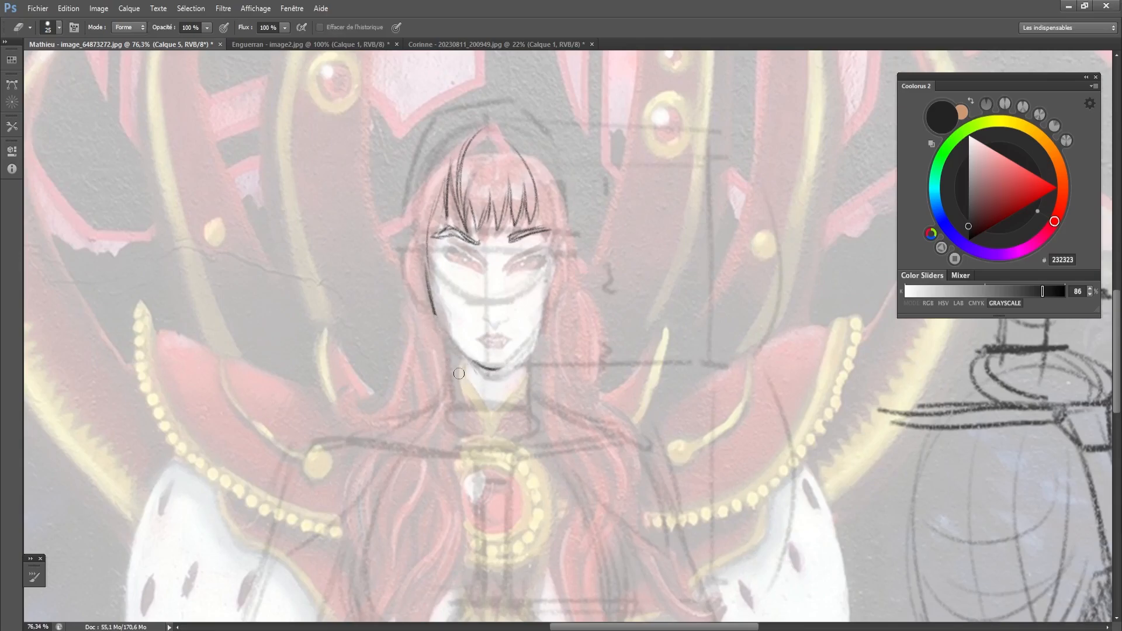
key(b)
key(e)
key(b)
- Complete the jaw and cheek contour on both sides of the face and reinforce the temple on the image's left
mouse_move(436, 318)
mouse_down()
mouse_move(432, 297)
mouse_move(471, 362)
mouse_move(502, 368)
mouse_move(549, 303)
mouse_move(538, 332)
mouse_up()
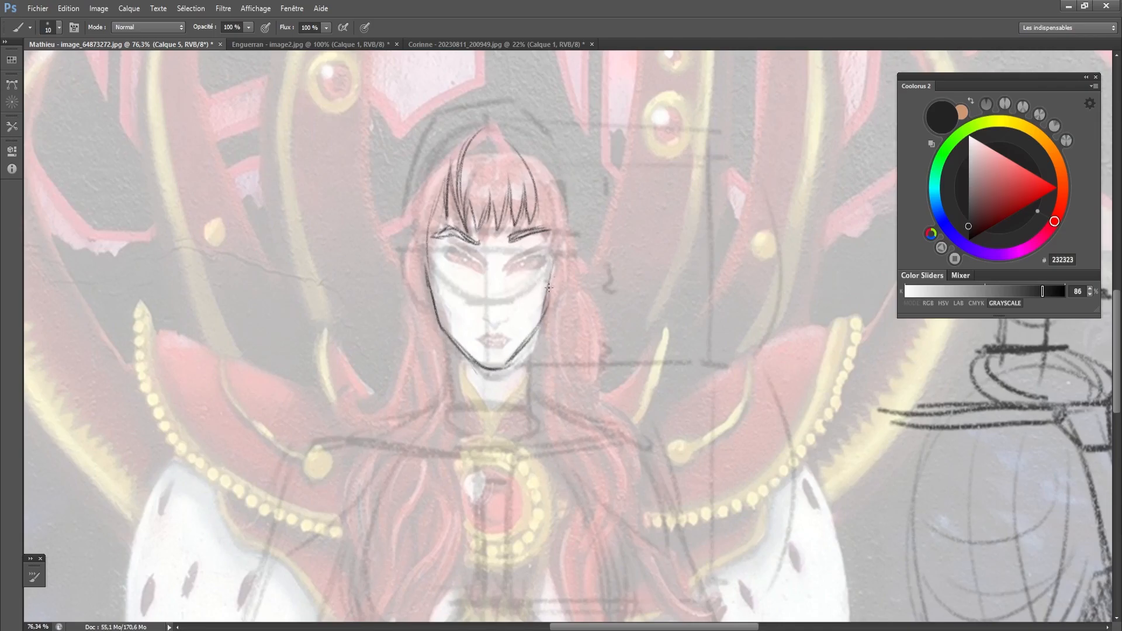
mouse_move(553, 265)
mouse_down()
mouse_move(540, 328)
mouse_move(552, 280)
mouse_up()
drag(432, 285, 429, 258)
mouse_move(429, 254)
mouse_down()
mouse_move(434, 312)
mouse_move(430, 235)
mouse_up()
drag(430, 232, 428, 275)
- Sketch the outer hair on the image's left and outline the top of the hair over the crown
drag(437, 213, 422, 309)
drag(426, 187, 410, 275)
drag(439, 132, 405, 231)
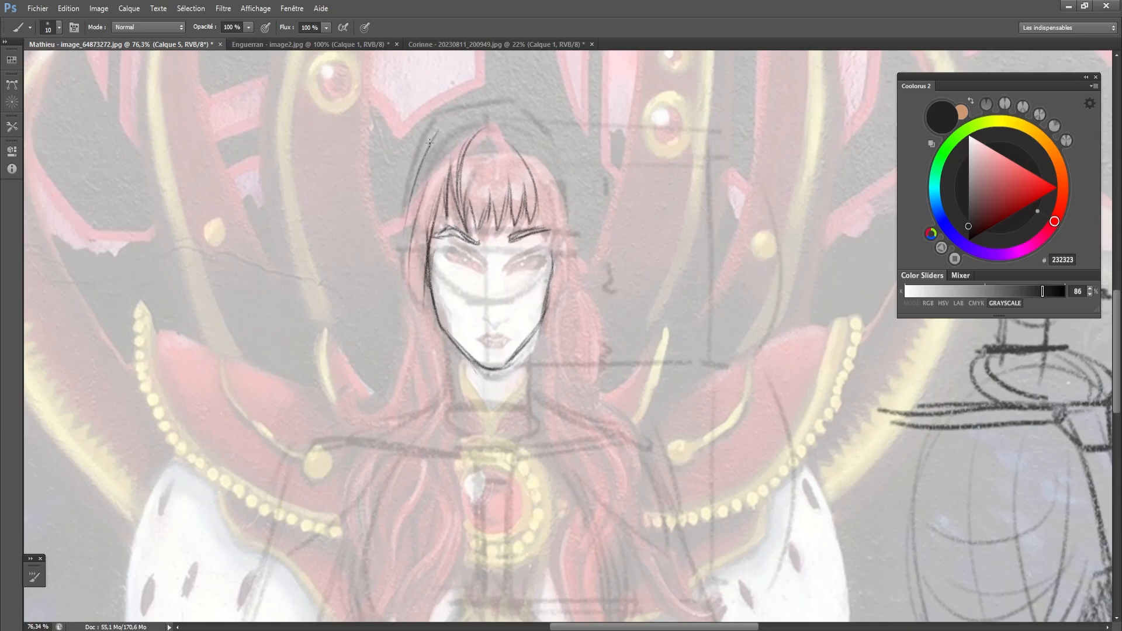
mouse_move(408, 184)
mouse_down()
mouse_move(460, 117)
mouse_move(429, 129)
mouse_move(473, 110)
mouse_move(491, 116)
mouse_move(491, 136)
mouse_move(484, 105)
mouse_move(511, 105)
mouse_move(493, 104)
mouse_move(503, 99)
mouse_move(558, 178)
mouse_move(490, 133)
mouse_move(500, 142)
mouse_move(500, 112)
mouse_up()
mouse_move(493, 127)
mouse_down()
mouse_move(500, 111)
mouse_move(559, 171)
mouse_move(563, 211)
mouse_up()
key(ctrl+alt+z)
key(ctrl+alt+z)
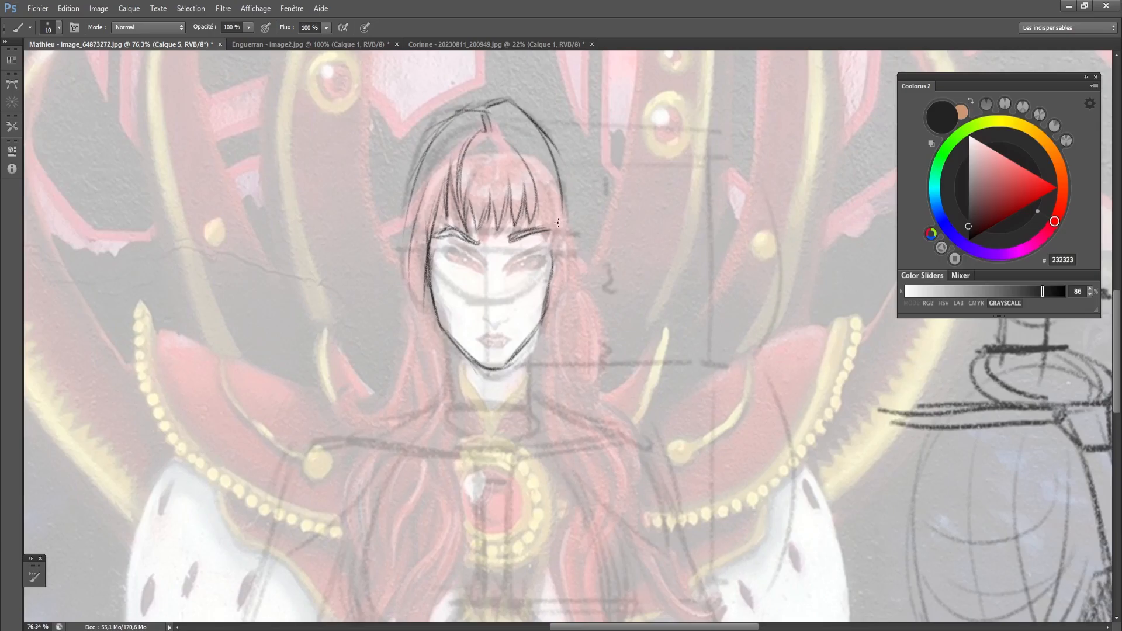
- Draw the hair falling past the temple and cheek on the image's right
drag(534, 151, 561, 232)
mouse_move(549, 172)
mouse_down()
mouse_move(585, 288)
mouse_move(566, 330)
mouse_up()
mouse_move(572, 292)
mouse_down()
mouse_move(562, 376)
mouse_move(548, 389)
mouse_up()
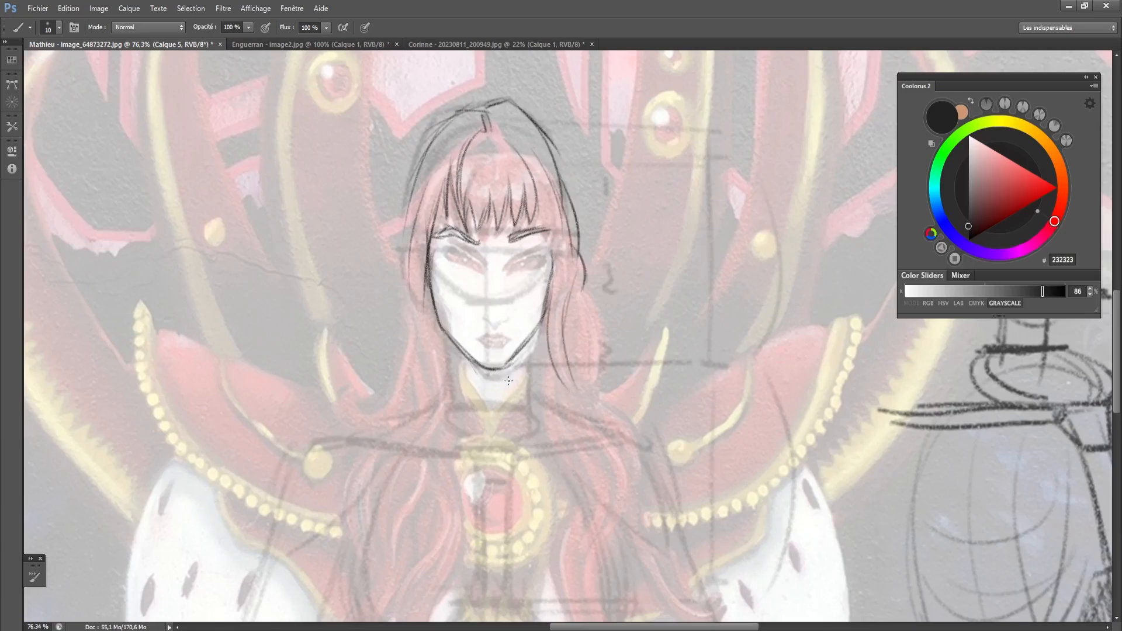
key(ctrl+z)
- Draw both sides of the neck and add hair strands falling beside the jaw and neck on the image's left
drag(530, 342, 531, 421)
drag(451, 343, 456, 401)
drag(450, 339, 445, 401)
drag(429, 298, 440, 378)
drag(428, 269, 438, 346)
drag(431, 293, 444, 389)
drag(443, 331, 449, 353)
drag(450, 351, 427, 433)
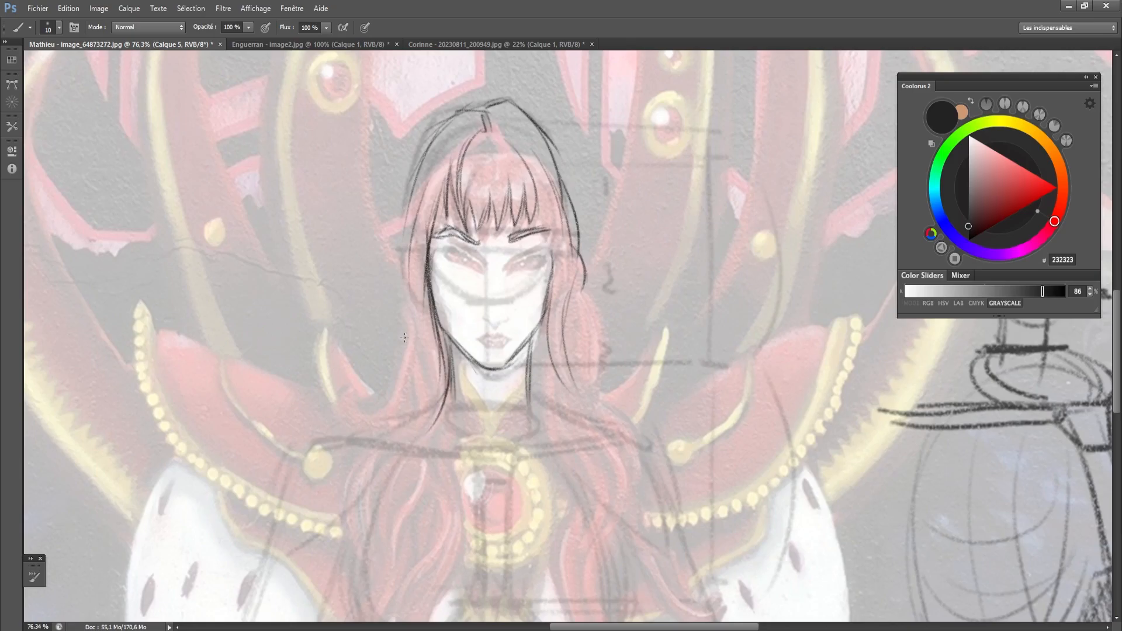
- Draw the hair on the image's left falling past the neck and curling outward above the shoulder
drag(414, 276, 408, 368)
mouse_move(416, 239)
mouse_down()
mouse_move(404, 331)
mouse_move(415, 403)
mouse_up()
drag(411, 299, 364, 418)
drag(409, 336, 347, 416)
mouse_move(358, 377)
mouse_down()
mouse_move(344, 418)
mouse_move(375, 429)
mouse_up()
mouse_move(384, 420)
mouse_down()
mouse_move(423, 376)
mouse_move(383, 437)
mouse_up()
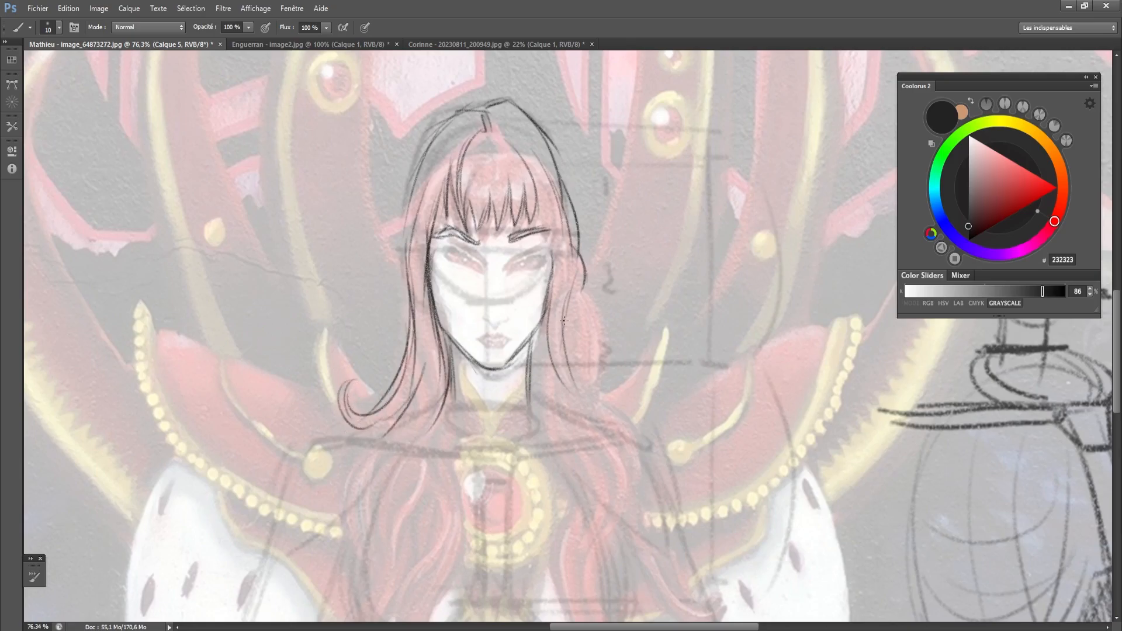
- Draw the long locks on the image's right falling from the cheek over the shoulder and down beside the medallion
mouse_move(575, 270)
mouse_down()
mouse_move(566, 369)
mouse_move(585, 319)
mouse_move(588, 351)
mouse_up()
key(ctrl+z)
drag(580, 253, 595, 390)
key(ctrl+z)
drag(564, 341, 588, 403)
drag(568, 371, 633, 468)
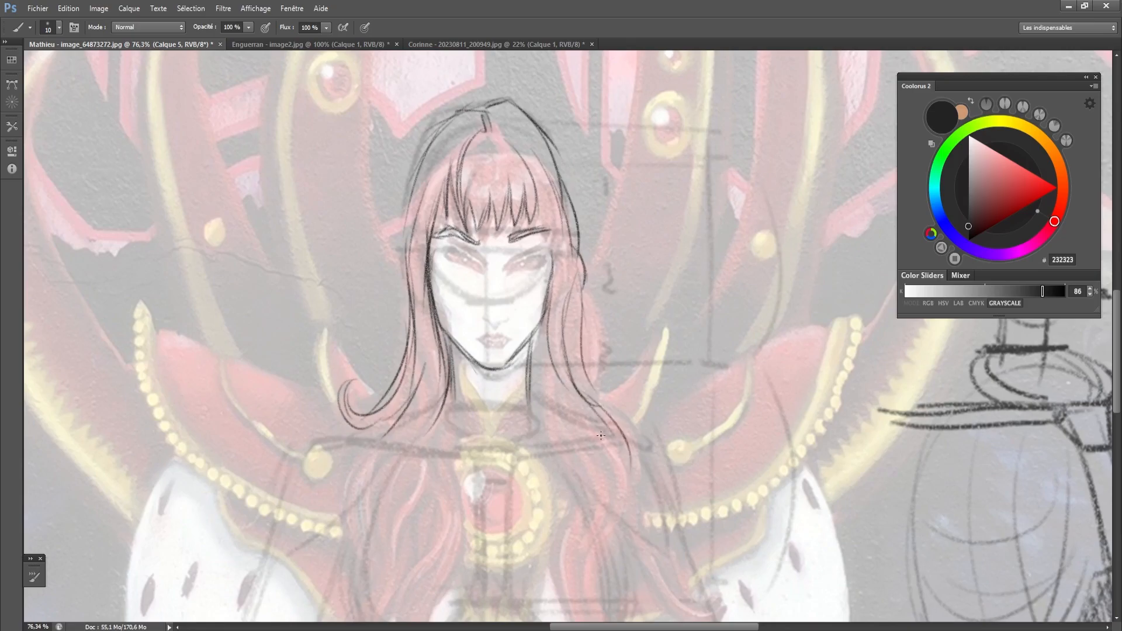
drag(594, 399, 624, 510)
mouse_move(549, 327)
mouse_down()
mouse_move(539, 415)
mouse_move(571, 485)
mouse_up()
drag(550, 437, 589, 555)
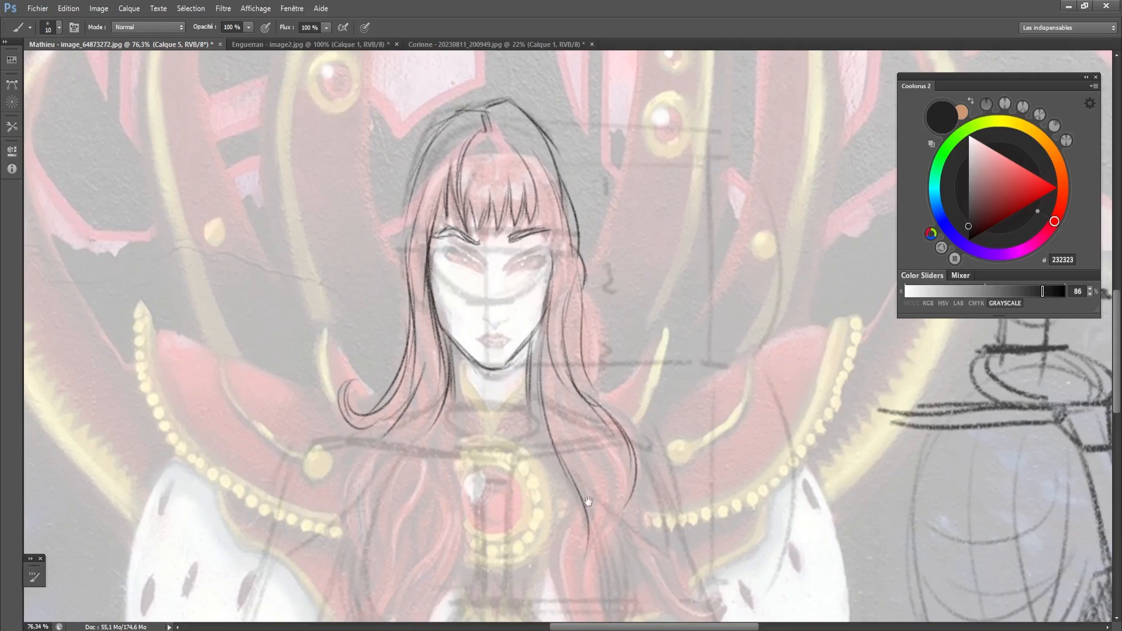
- Draw the locks on the image's left flowing from the neck over the shoulder and chest
drag(589, 502, 579, 431)
key(ctrl+z)
mouse_move(445, 319)
mouse_down()
mouse_move(431, 392)
mouse_move(447, 488)
mouse_move(429, 510)
mouse_up()
mouse_move(391, 328)
mouse_down()
mouse_move(338, 468)
mouse_move(342, 485)
mouse_up()
drag(385, 377, 351, 541)
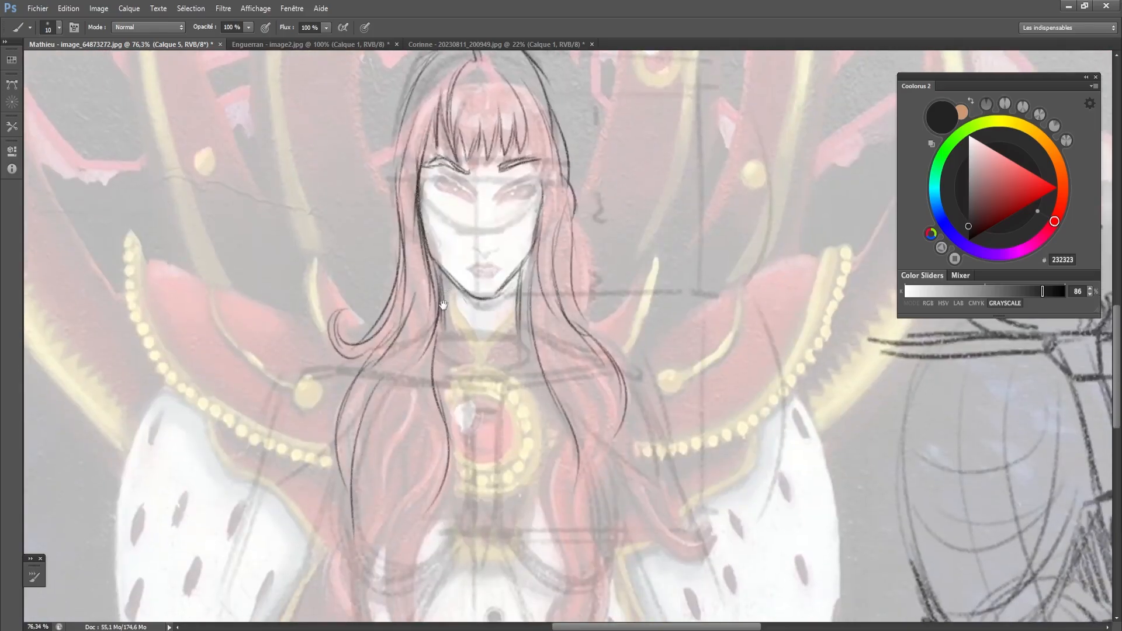
- Replace the eyebrow on the image's right with a new slanted stroke beneath the fringe
drag(444, 305, 439, 341)
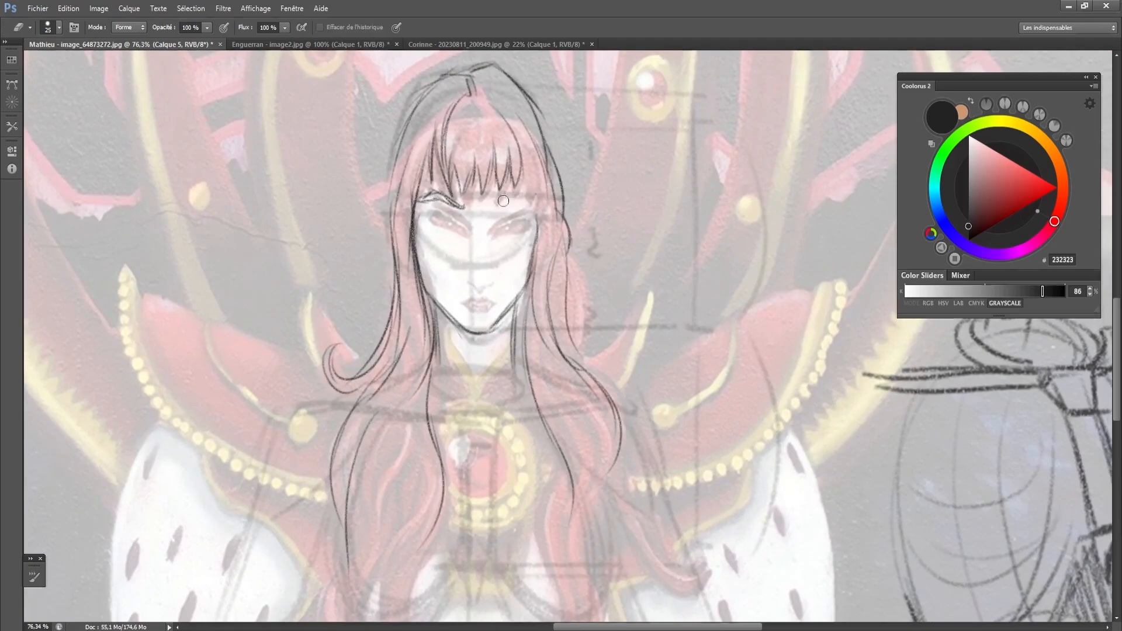
key(ctrl+z)
drag(509, 202, 531, 195)
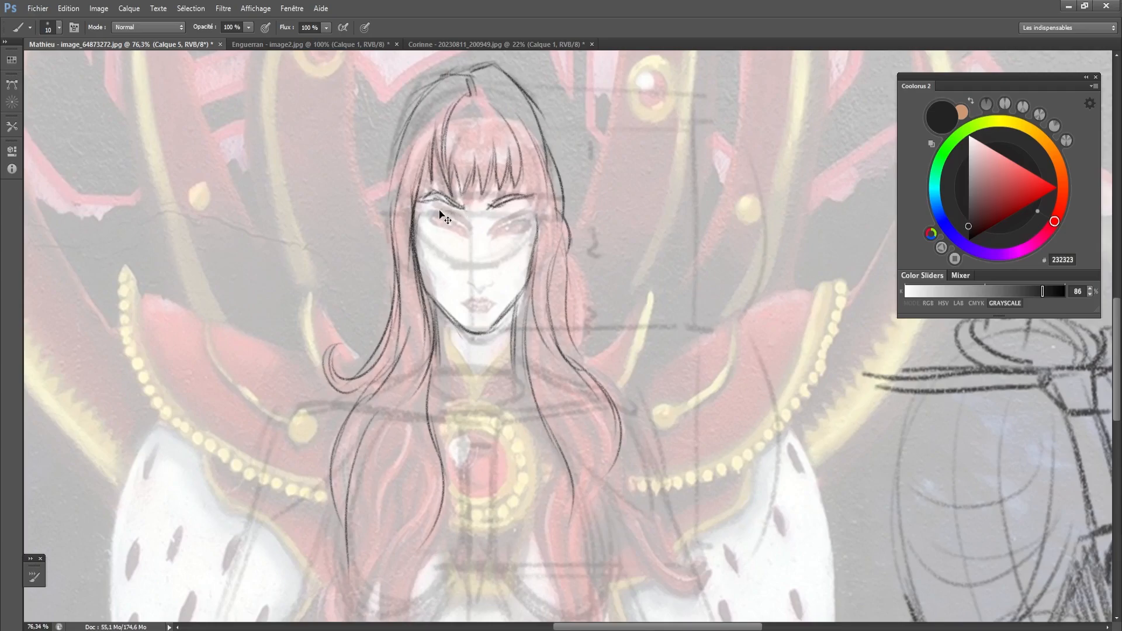
- Draw the upper eyelid lines, outline the base of the nose and mark the chin
mouse_move(458, 221)
mouse_down()
mouse_move(432, 212)
mouse_move(447, 211)
mouse_up()
drag(465, 255, 470, 266)
drag(463, 294, 472, 289)
key(e)
key(b)
drag(480, 322, 481, 331)
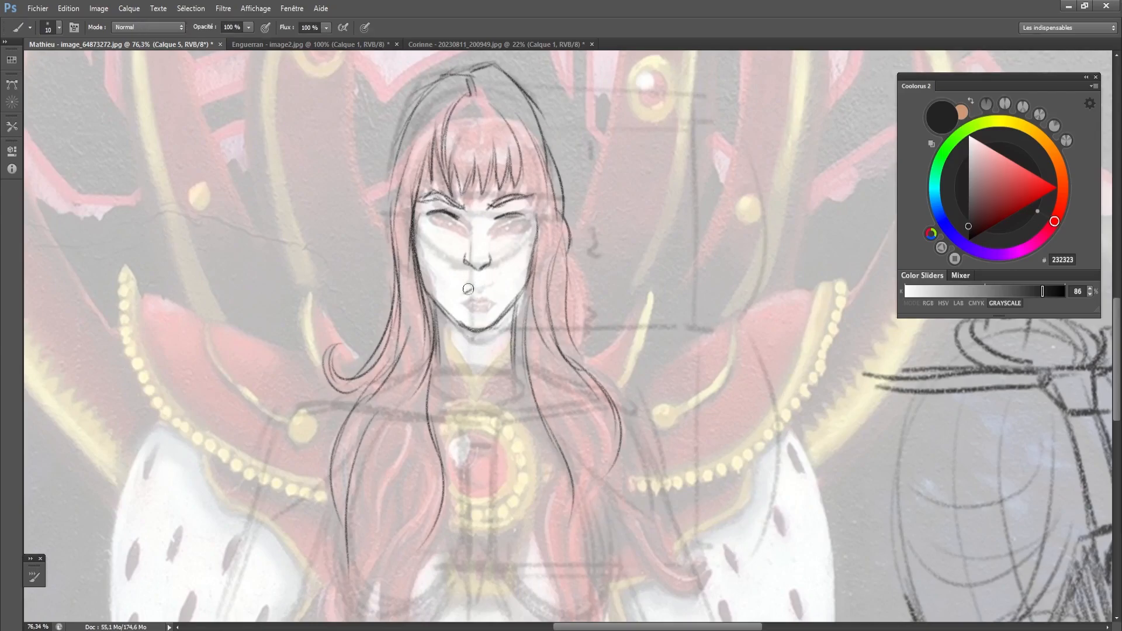
- Draw the parted lips below the nose and strengthen the underside of the chin
key(e)
key(b)
drag(462, 269, 562, 264)
drag(463, 331, 525, 326)
mouse_move(479, 268)
mouse_down()
mouse_move(481, 330)
mouse_move(498, 289)
mouse_move(461, 290)
mouse_move(491, 288)
mouse_up()
key(e)
key(b)
mouse_move(471, 287)
mouse_down()
mouse_move(497, 297)
mouse_move(462, 297)
mouse_move(492, 297)
mouse_move(477, 302)
mouse_move(491, 271)
mouse_move(560, 265)
mouse_up()
- Erase the line overshooting the chin and redraw the jaw contour on the image's right
key(e)
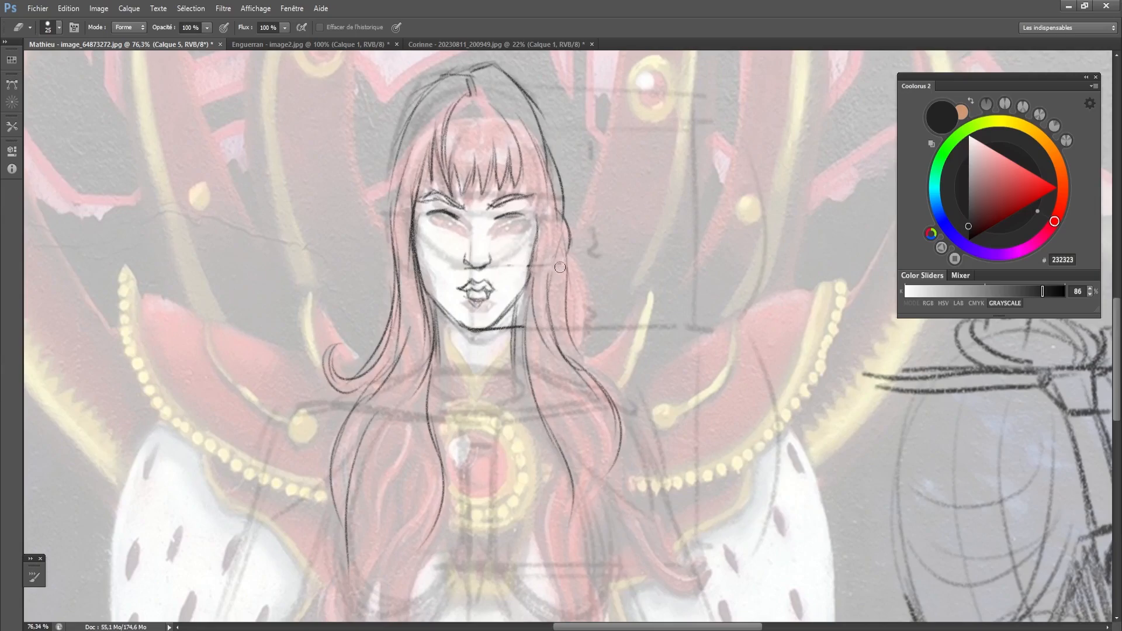
mouse_move(524, 325)
mouse_down()
mouse_move(494, 332)
mouse_move(517, 329)
mouse_up()
key(b)
drag(526, 281, 533, 258)
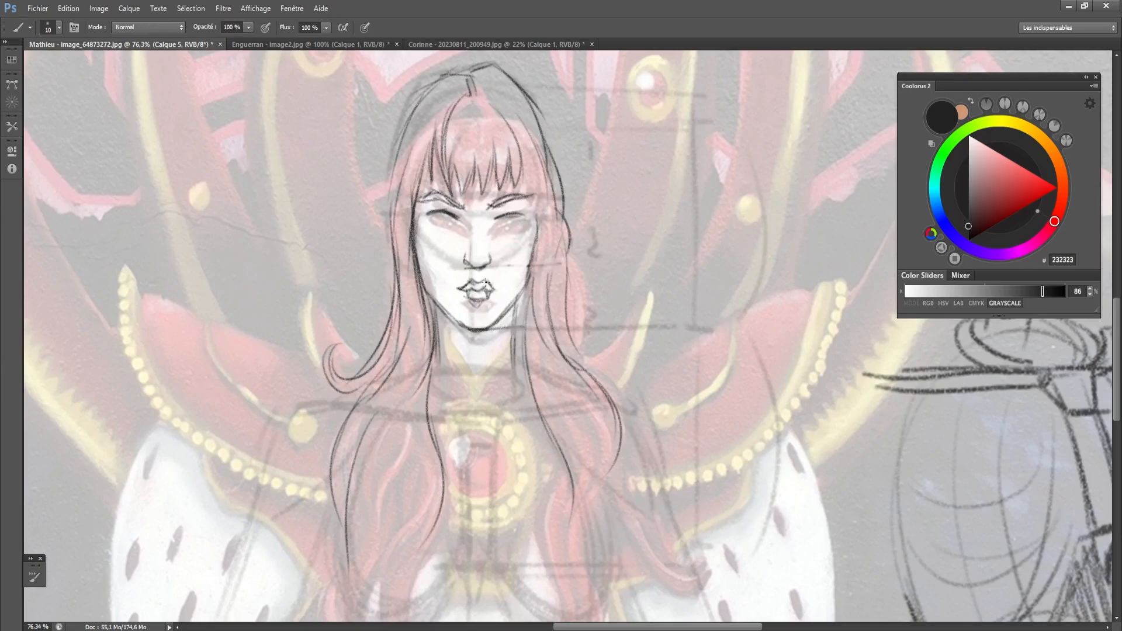
- Darken the upper eyelids, draw the irises of both eyes and refine the nose
key(e)
key(b)
mouse_move(427, 214)
mouse_down()
mouse_move(495, 222)
mouse_move(515, 216)
mouse_move(494, 205)
mouse_move(509, 199)
mouse_move(490, 209)
mouse_move(432, 200)
mouse_move(437, 222)
mouse_move(514, 227)
mouse_move(502, 218)
mouse_move(516, 214)
mouse_up()
key(e)
key(b)
mouse_move(465, 251)
mouse_down()
mouse_move(467, 264)
mouse_move(482, 262)
mouse_up()
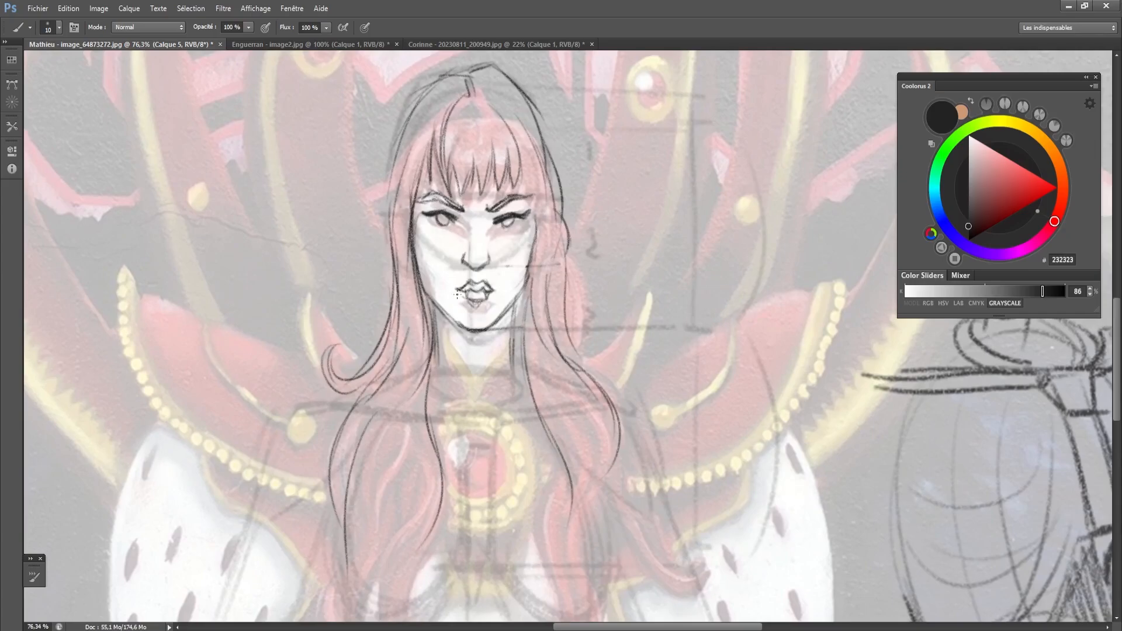
- Draw the two curved contours under the bust between the long locks of hair
scroll(399, 326, down, 4)
drag(399, 327, 405, 282)
scroll(397, 326, down, 1)
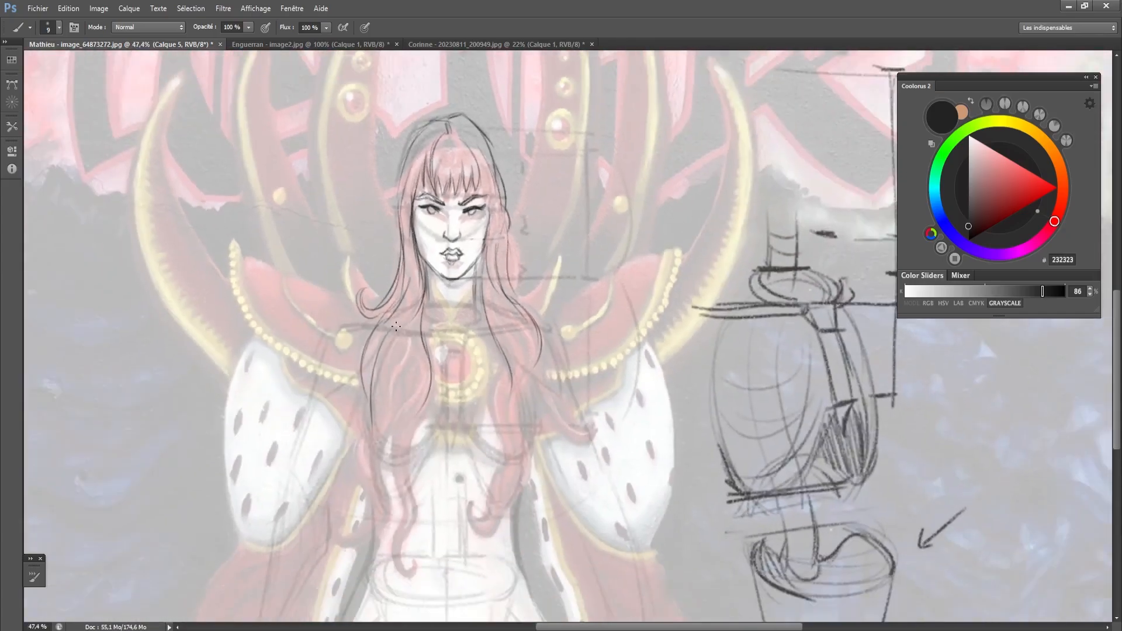
drag(397, 325, 415, 261)
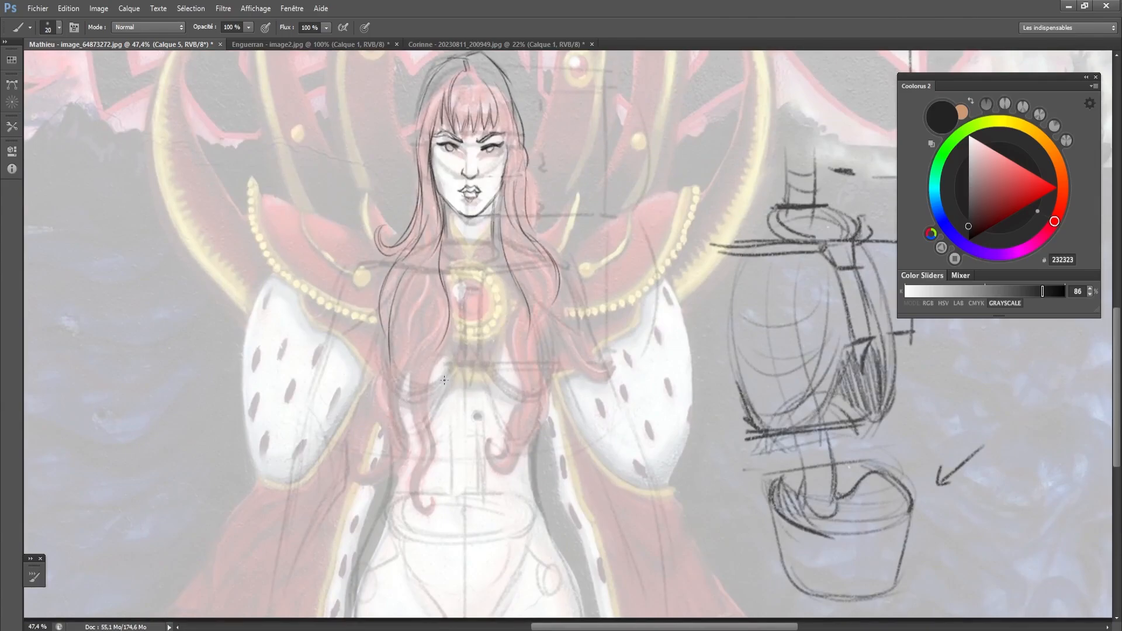
mouse_move(445, 381)
mouse_down()
mouse_move(408, 400)
mouse_move(447, 375)
mouse_move(445, 384)
mouse_move(509, 399)
mouse_move(542, 381)
mouse_up()
- Reduce the brush size to 15 and extend the hair on the image's right down to a curl beside the waist
key(bracketleft)
drag(518, 275, 511, 341)
mouse_move(517, 286)
mouse_down()
mouse_move(510, 355)
mouse_move(524, 384)
mouse_move(510, 433)
mouse_up()
key(ctrl+z)
drag(534, 313, 541, 373)
mouse_move(557, 286)
mouse_down()
mouse_move(539, 326)
mouse_move(543, 408)
mouse_move(528, 439)
mouse_up()
mouse_move(517, 398)
mouse_down()
mouse_move(497, 457)
mouse_move(490, 441)
mouse_move(526, 461)
mouse_move(516, 381)
mouse_up()
- Extend the long lock on the image's left down the torso to a curled tip above the navel line
drag(433, 342, 440, 451)
mouse_move(410, 358)
mouse_down()
mouse_move(426, 453)
mouse_move(416, 481)
mouse_up()
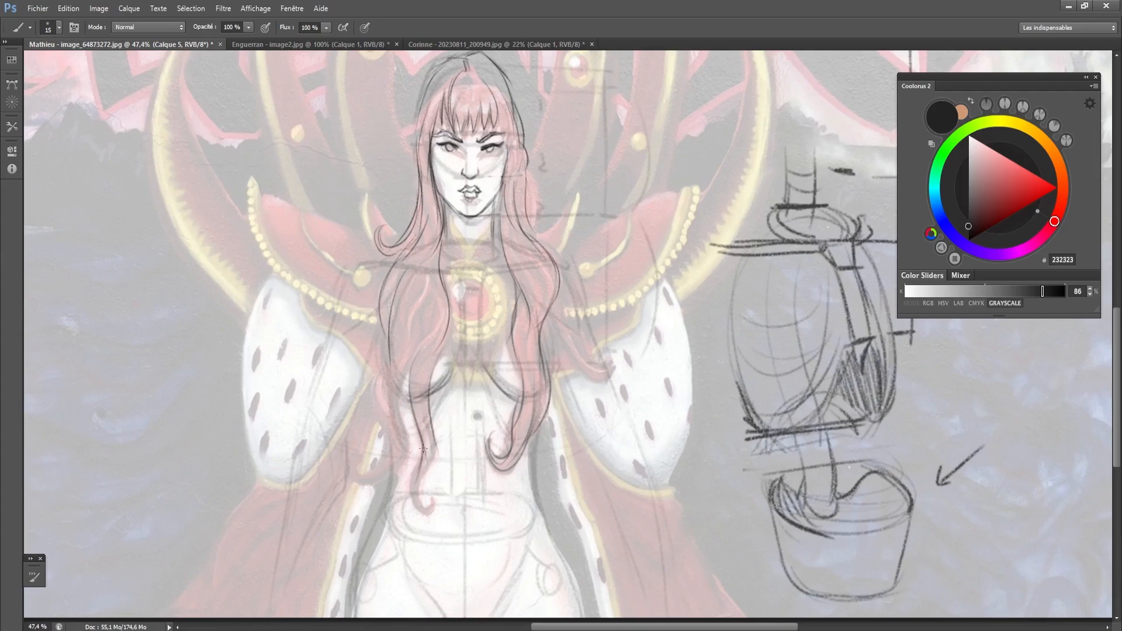
drag(414, 408, 415, 482)
mouse_move(433, 424)
mouse_down()
mouse_move(427, 508)
mouse_move(415, 467)
mouse_move(431, 502)
mouse_up()
- Draw the waist and hip contour on the image's right and the side of the torso on the image's left
scroll(431, 499, down, 3)
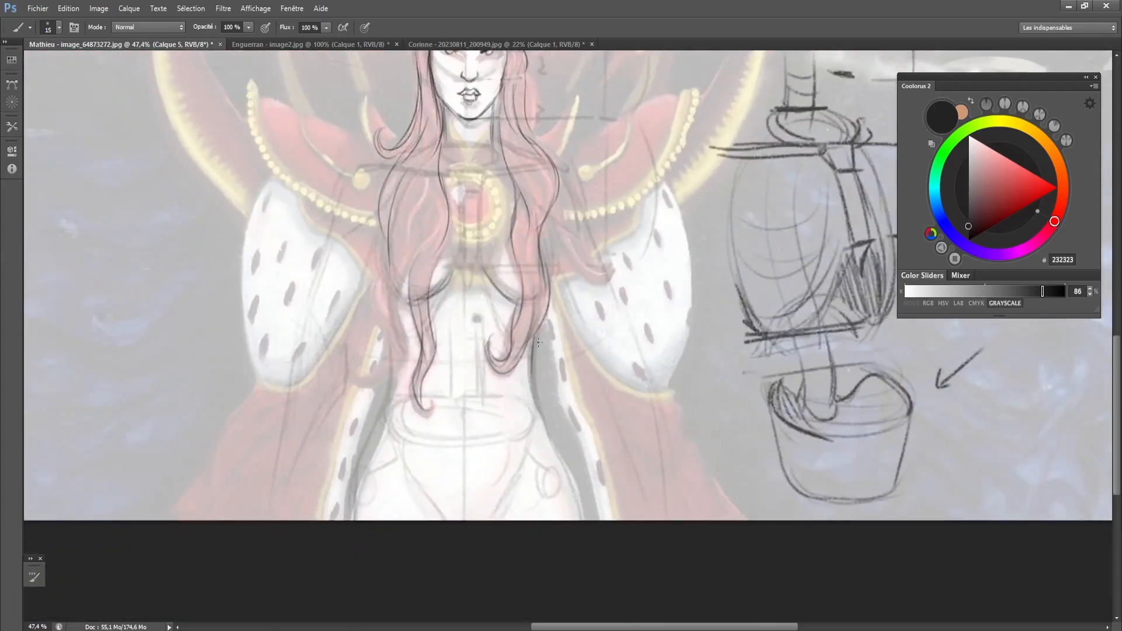
mouse_move(534, 358)
mouse_down()
mouse_move(539, 412)
mouse_move(579, 512)
mouse_up()
key(ctrl+z)
drag(391, 343, 389, 410)
key(ctrl+z)
drag(391, 344, 393, 401)
drag(383, 311, 392, 389)
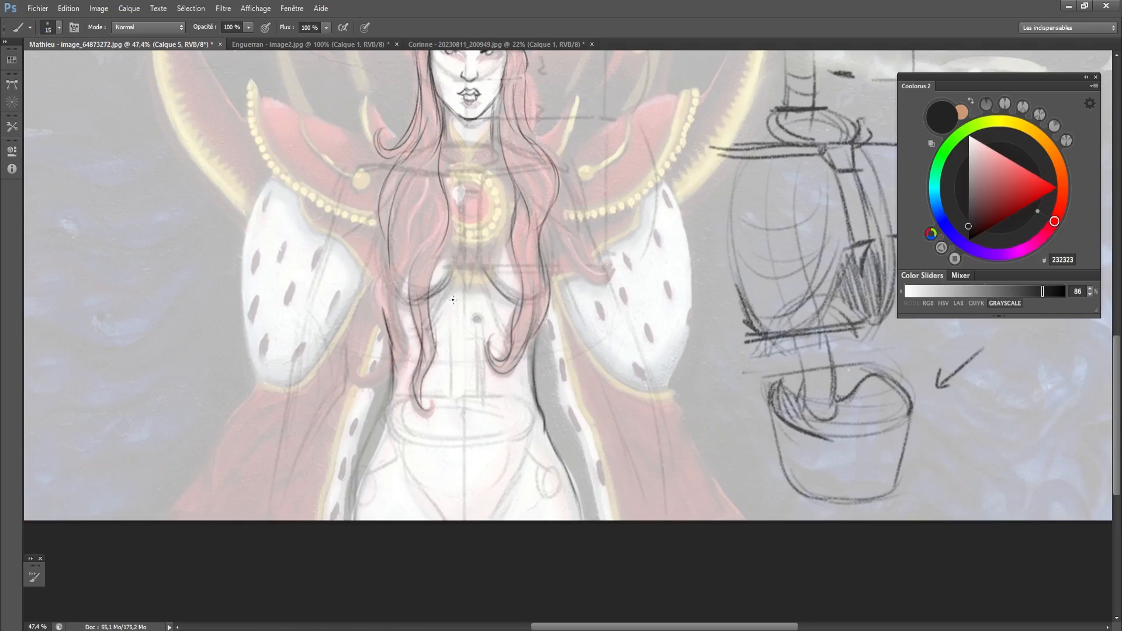
- Draw the rib cage arch above the abdomen and both groin creases at the pelvis
drag(435, 325, 458, 298)
mouse_move(447, 511)
mouse_down()
mouse_move(415, 467)
mouse_move(466, 495)
mouse_move(511, 472)
mouse_move(494, 509)
mouse_move(517, 466)
mouse_move(494, 508)
mouse_up()
drag(520, 472, 485, 517)
- Redraw the waist on the image's left so that it curves in toward the top of the pelvis
mouse_move(393, 374)
mouse_down()
mouse_move(384, 414)
mouse_move(392, 361)
mouse_move(372, 440)
mouse_up()
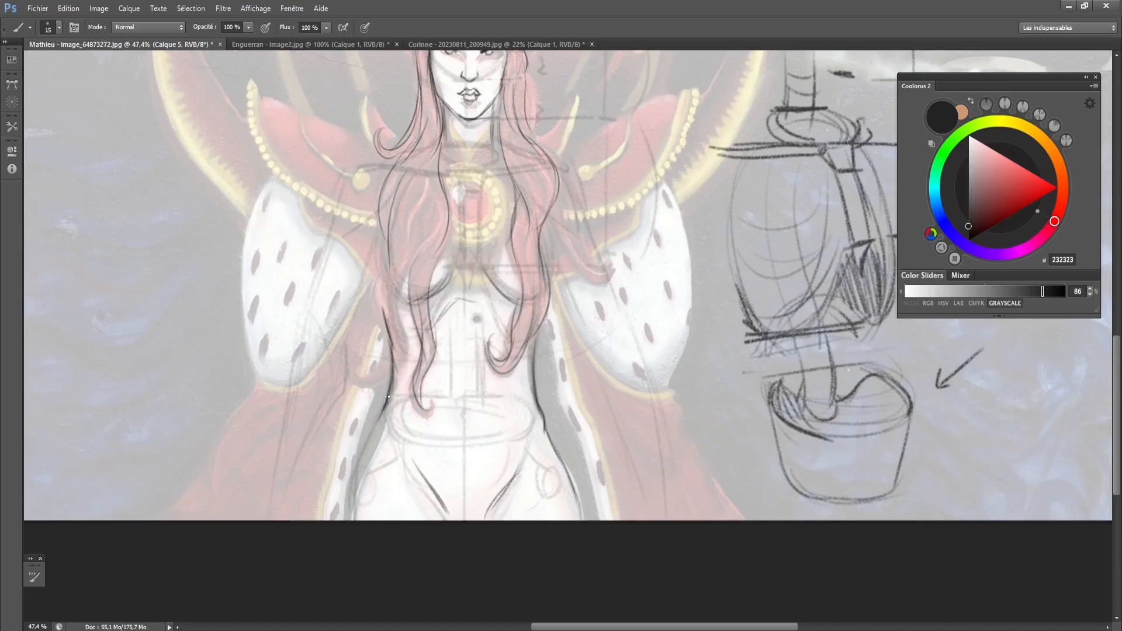
key(ctrl+alt+z)
key(ctrl+alt+z)
key(ctrl+alt+z)
drag(387, 392, 385, 410)
drag(392, 357, 390, 424)
drag(386, 394, 398, 433)
- Erase part of the waist line on the image's right and redraw it curving into the hip
key(e)
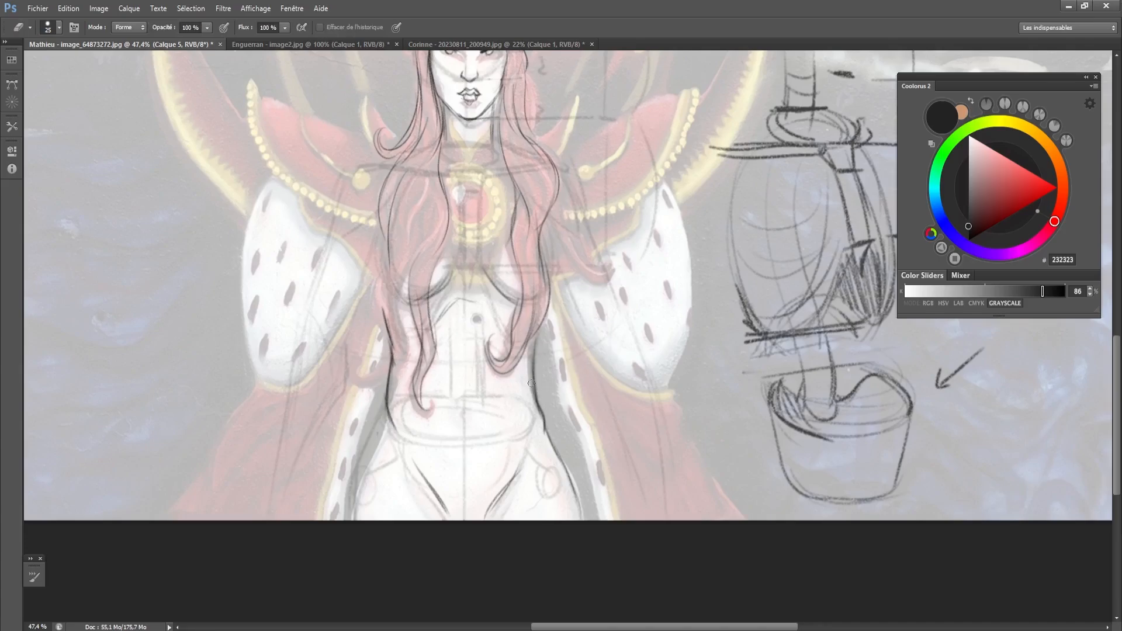
drag(532, 383, 537, 426)
key(b)
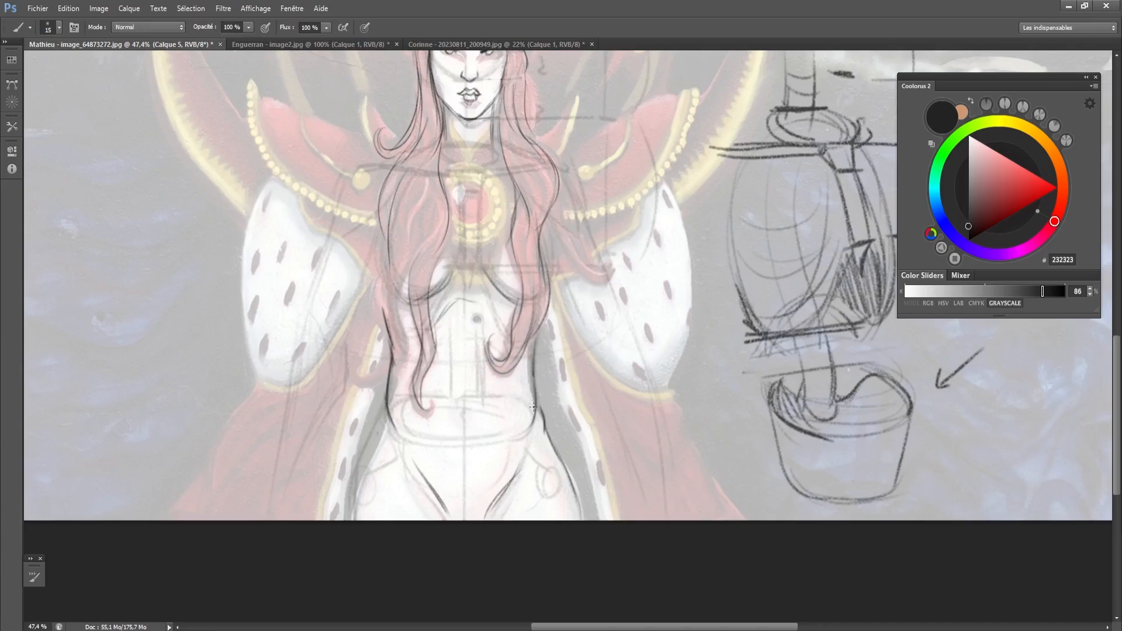
drag(530, 359, 544, 419)
- Draw the hip and outer thigh contour on the image's left down to the bottom edge
drag(387, 409, 360, 488)
key(ctrl+z)
drag(383, 422, 356, 496)
drag(368, 450, 351, 519)
- Draw the V-shaped collar at the neck and outline the round medallion beneath it
drag(414, 402, 402, 505)
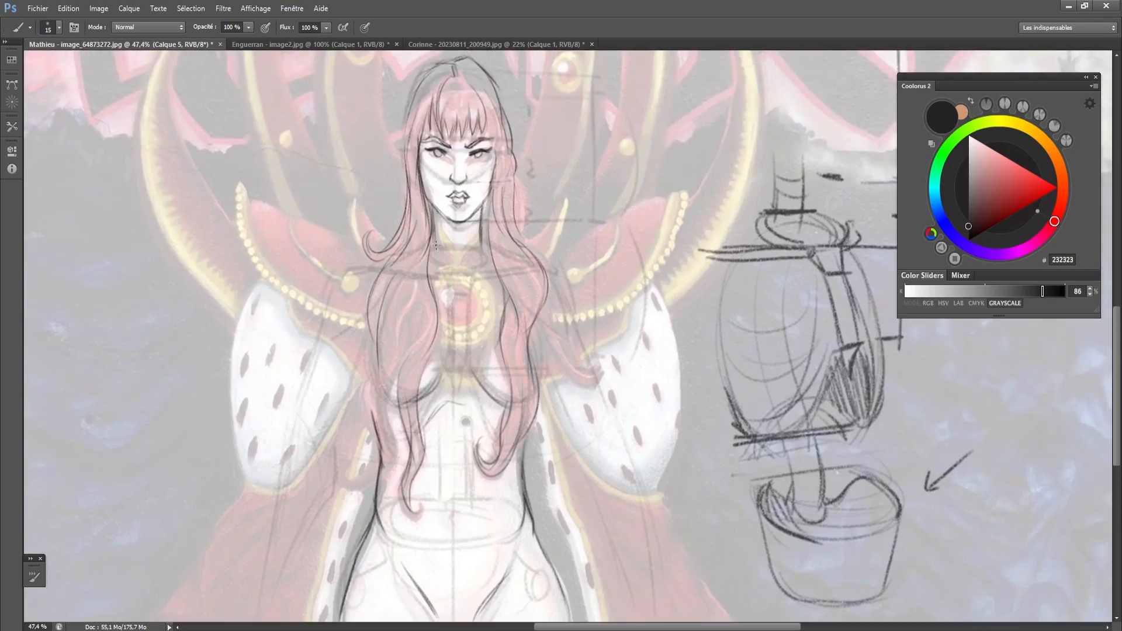
drag(429, 210, 433, 251)
scroll(441, 218, up, 3)
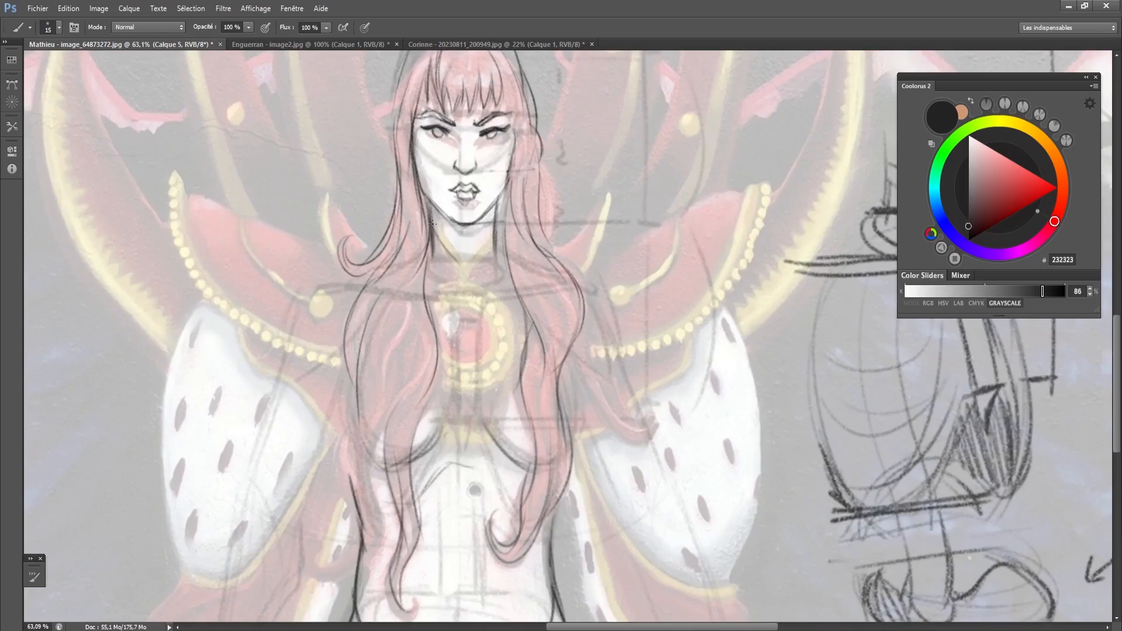
mouse_move(434, 226)
mouse_down()
mouse_move(463, 281)
mouse_move(495, 237)
mouse_move(463, 284)
mouse_up()
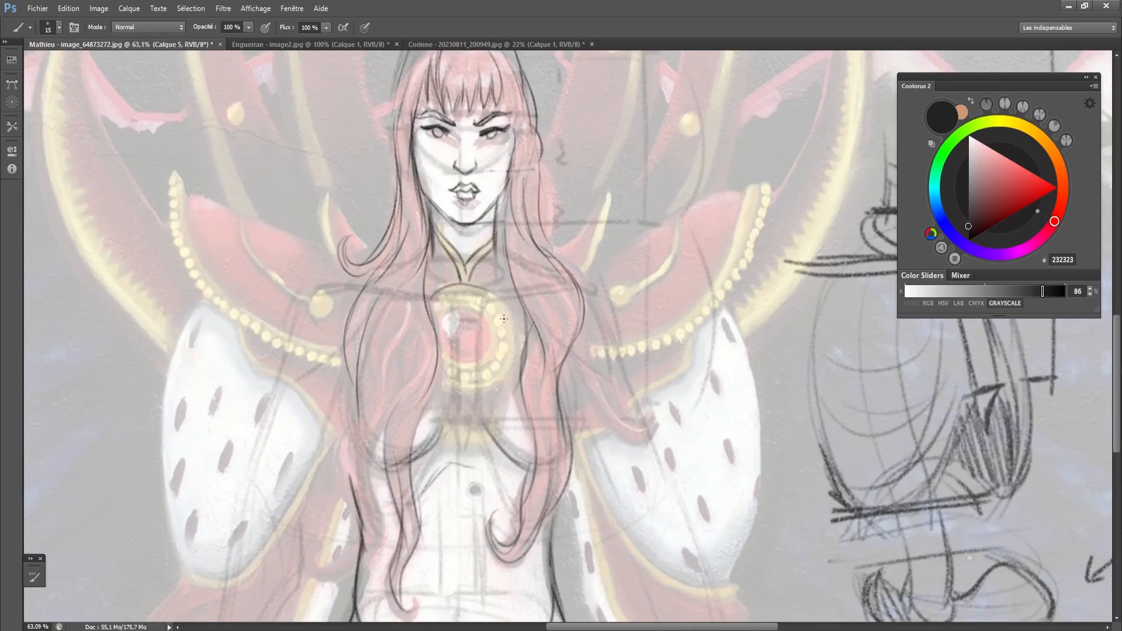
mouse_move(501, 301)
mouse_down()
mouse_move(514, 348)
mouse_move(503, 379)
mouse_move(435, 367)
mouse_move(508, 377)
mouse_move(478, 389)
mouse_up()
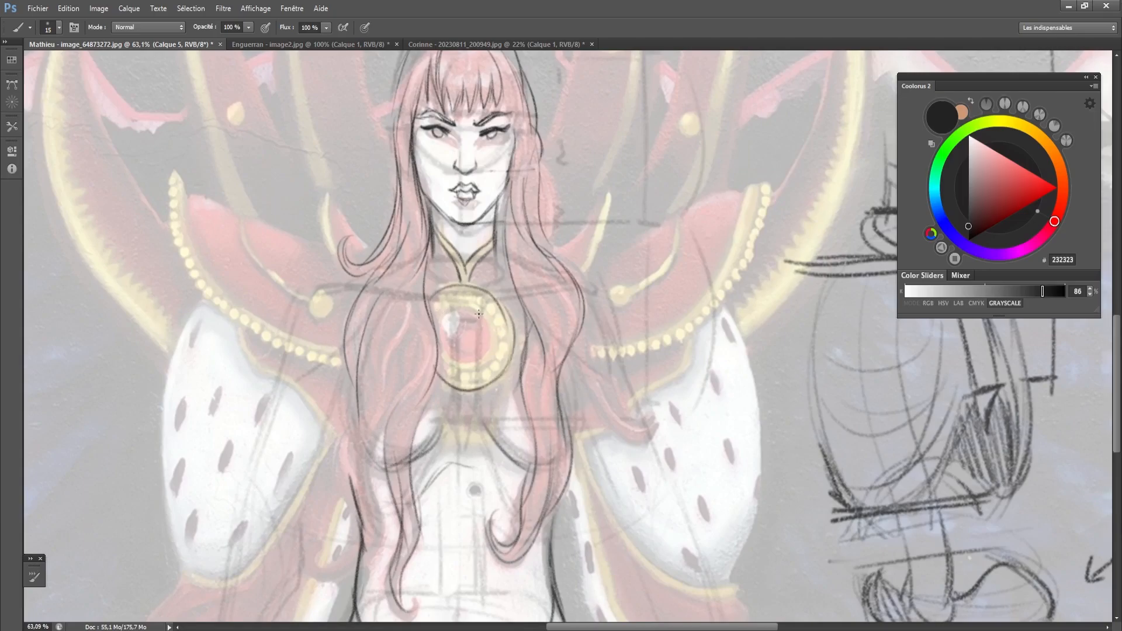
mouse_move(479, 314)
mouse_down()
mouse_move(450, 351)
mouse_move(500, 328)
mouse_move(354, 409)
mouse_up()
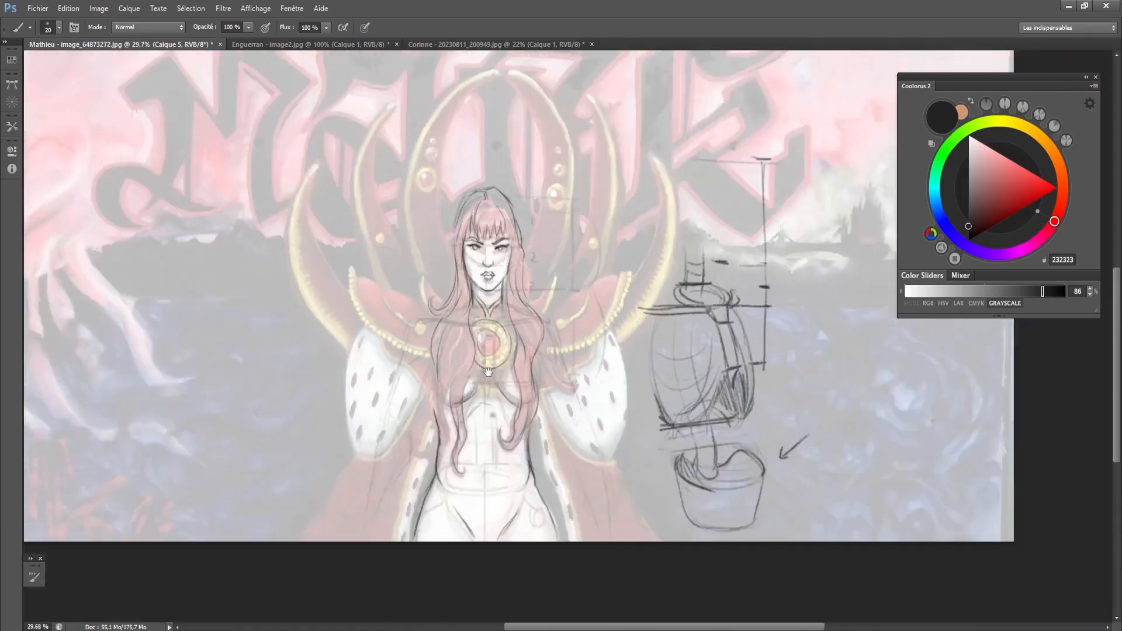
- Show the original mural, switch to the background copy layer, sample the colour AB5C58 and enlarge the brush
drag(480, 396, 477, 407)
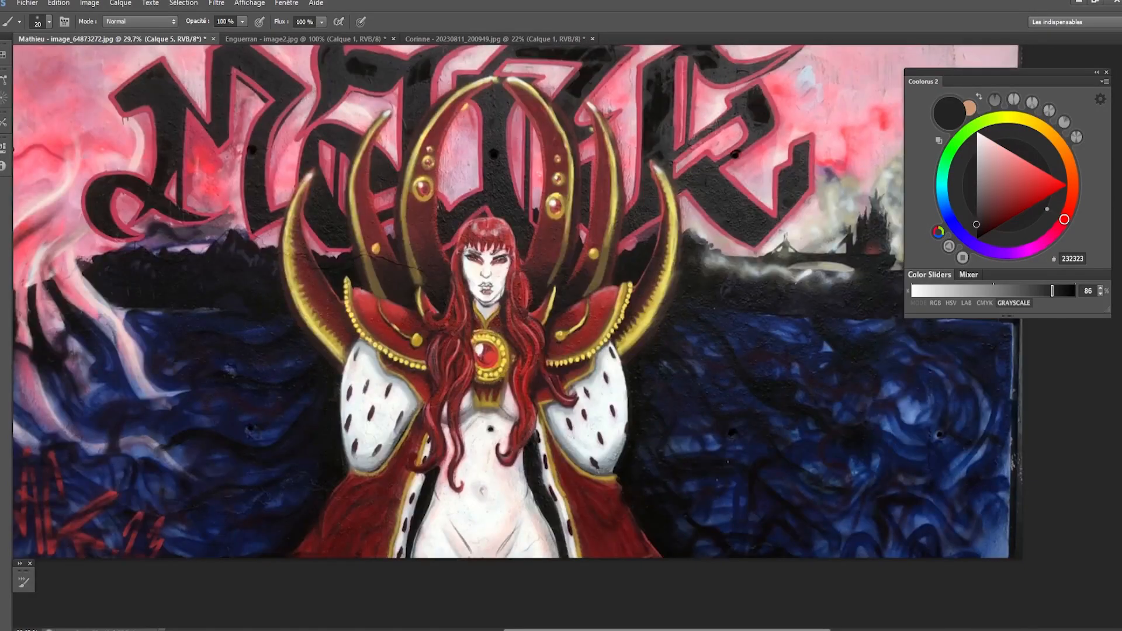
scroll(534, 262, up, 2)
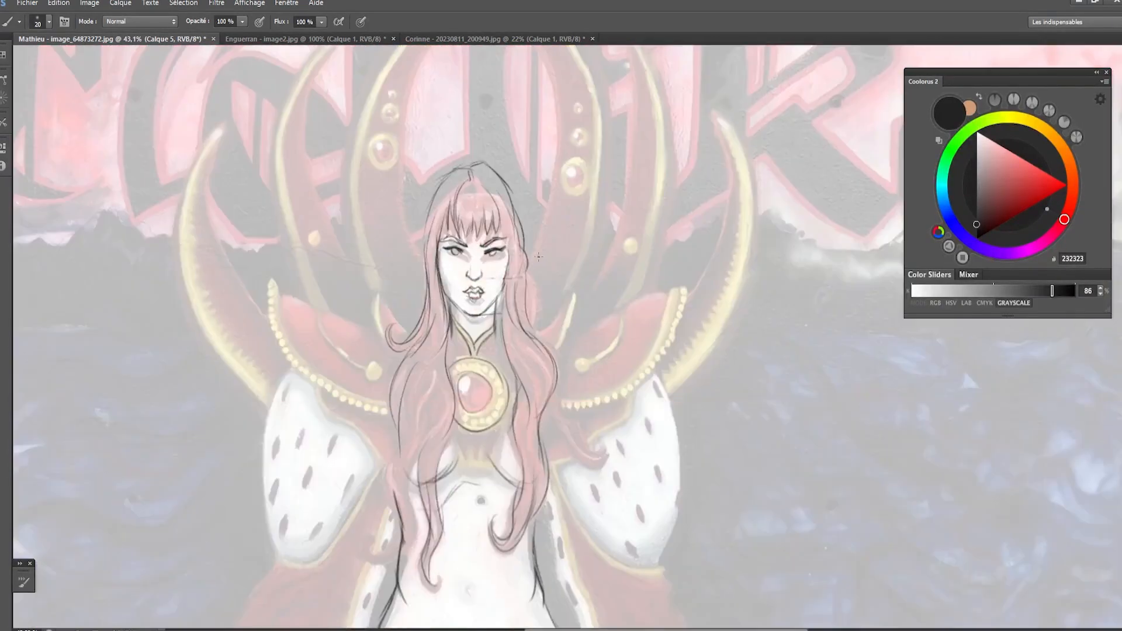
key(alt)
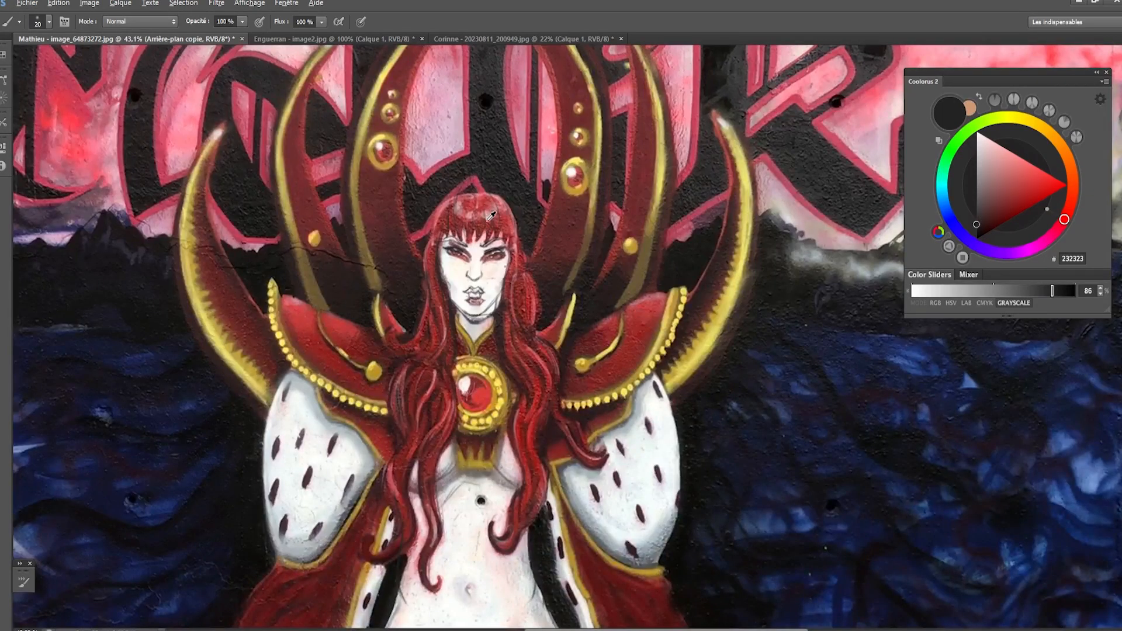
alt+click(453, 188)
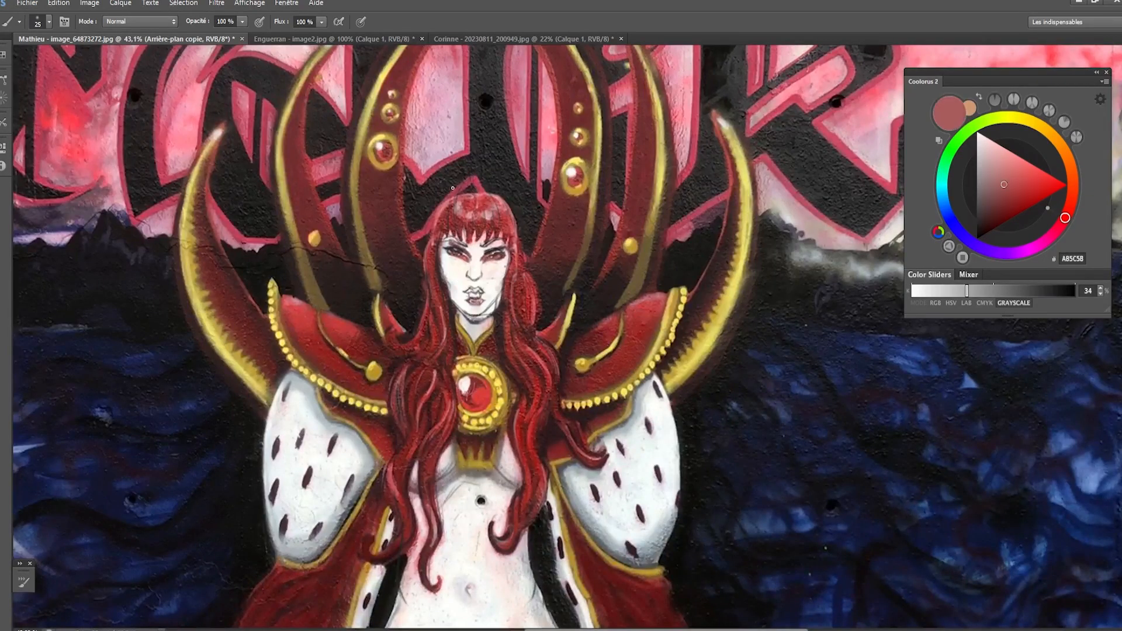
key(bracketright)
key(bracketright)
key(bracketright)
key(bracketright)
key(bracketright)
key(bracketright)
key(bracketright)
key(bracketright)
key(bracketright)
key(bracketright)
key(bracketright)
- Lasso the head and upper hair and scale the selection to 107.36% width and 112.61% height
key(l)
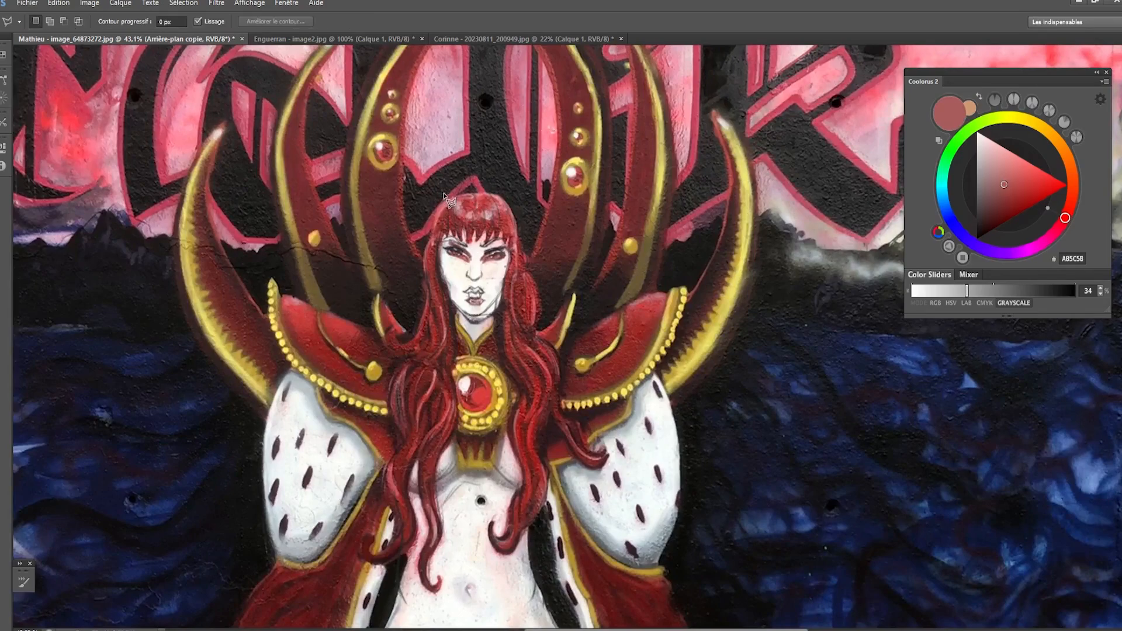
mouse_move(445, 195)
mouse_down()
mouse_move(418, 322)
mouse_move(383, 328)
mouse_move(399, 361)
mouse_move(445, 359)
mouse_move(506, 332)
mouse_move(539, 346)
mouse_move(530, 254)
mouse_move(501, 178)
mouse_move(450, 186)
mouse_move(462, 152)
mouse_up()
key(ctrl+t)
drag(380, 159, 372, 151)
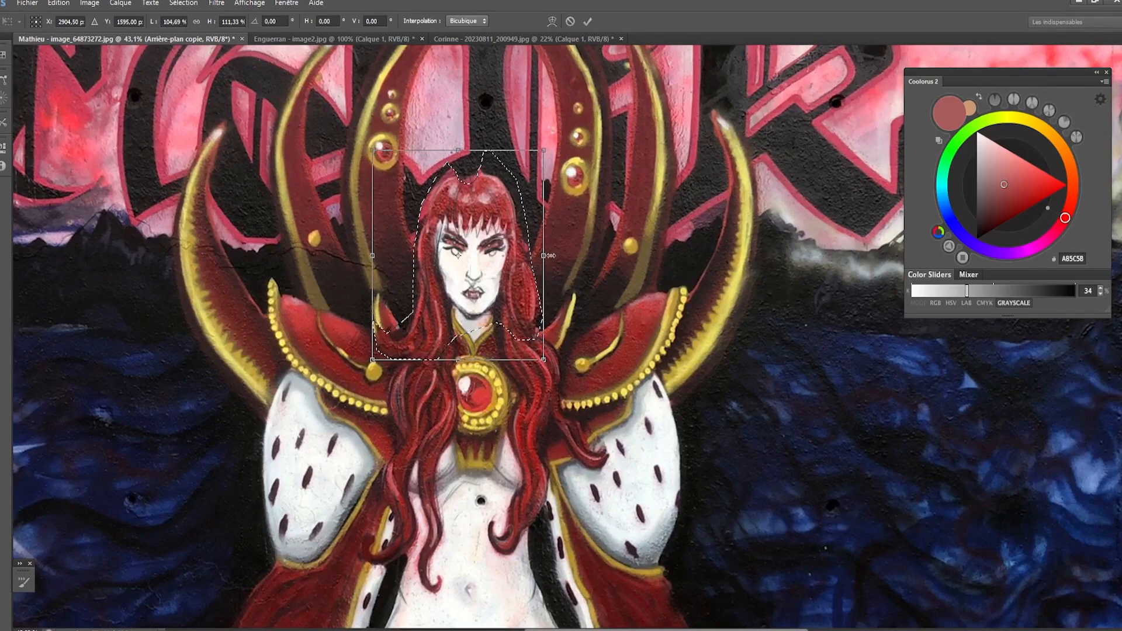
drag(544, 256, 548, 255)
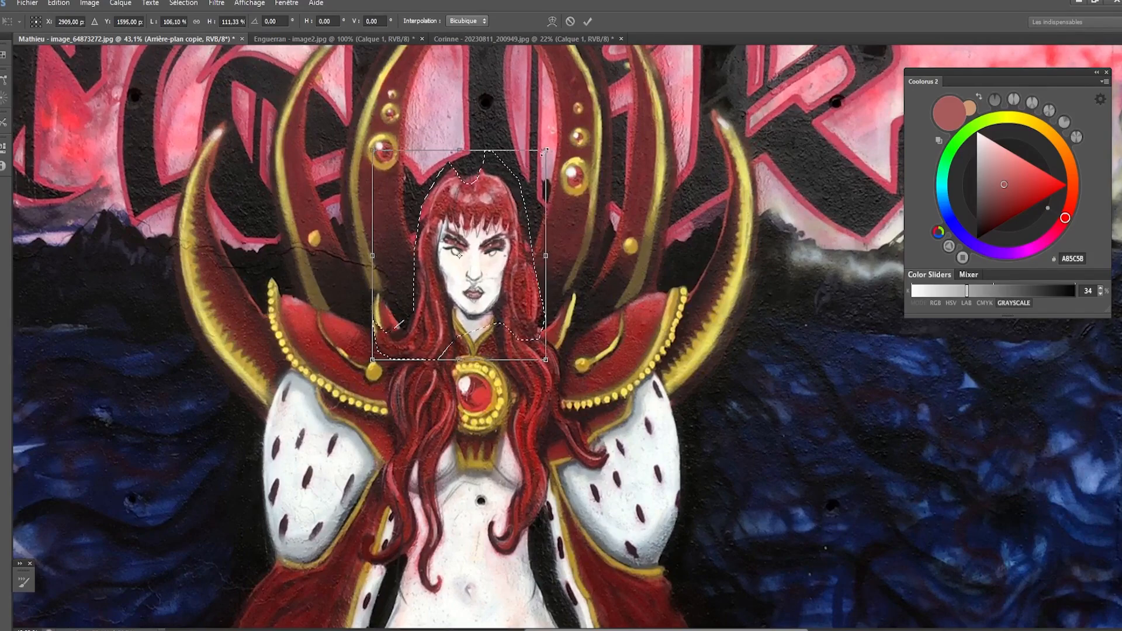
drag(546, 150, 547, 148)
key(Return)
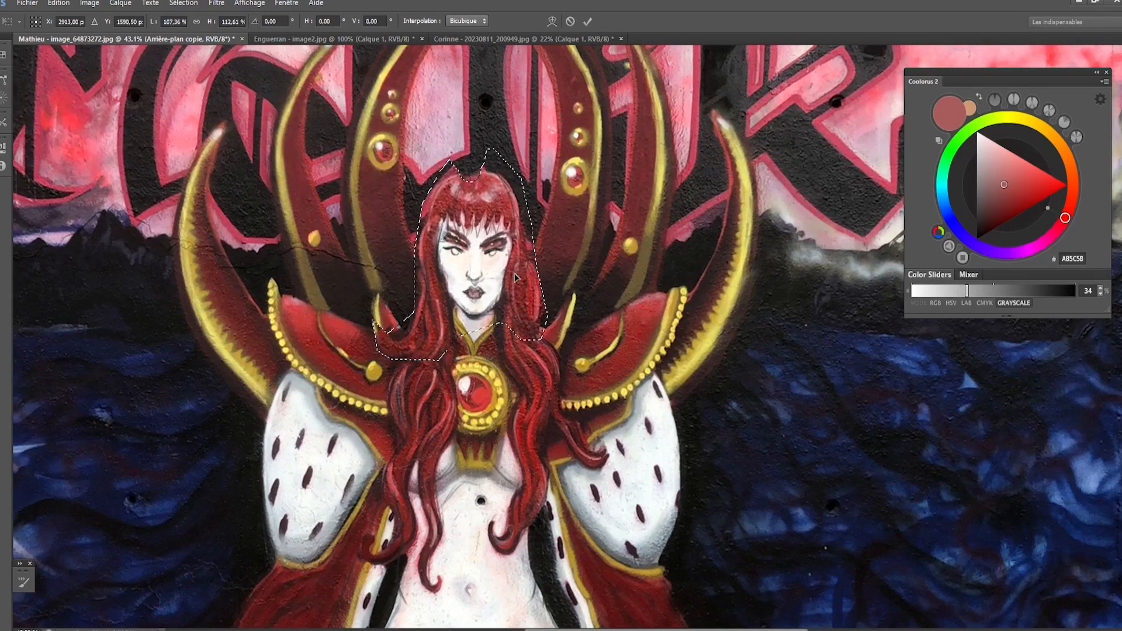
- Sample the reddish colour 9D4F4A from the fringe and reduce the brush size to 100
key(b)
alt+click(471, 213)
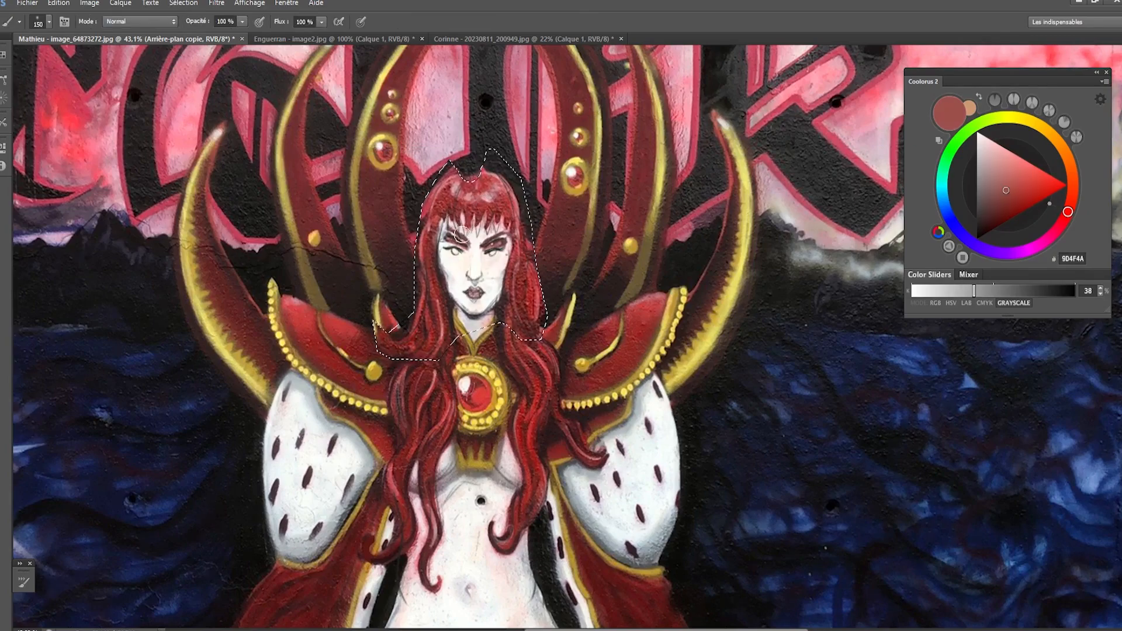
key(bracketleft)
key(bracketleft)
key(bracketleft)
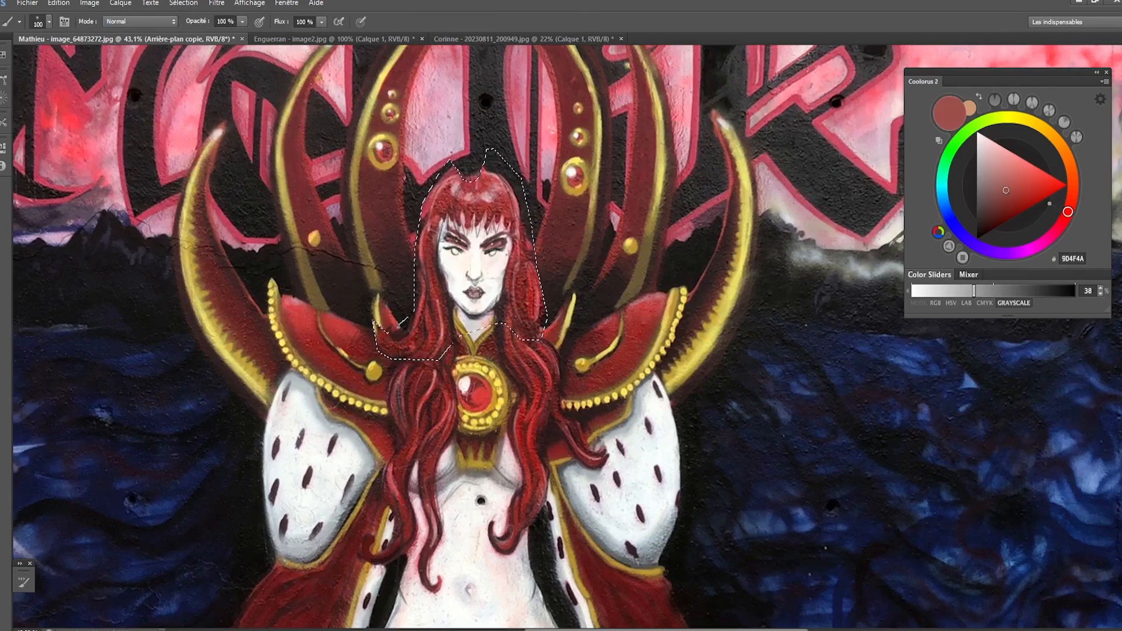
- Deselect the head area and choose another brush with its size set to 25
key(m)
key(ctrl+d)
key(b)
right_click(515, 235)
click(661, 517)
click(486, 405)
key(bracketleft)
key(bracketright)
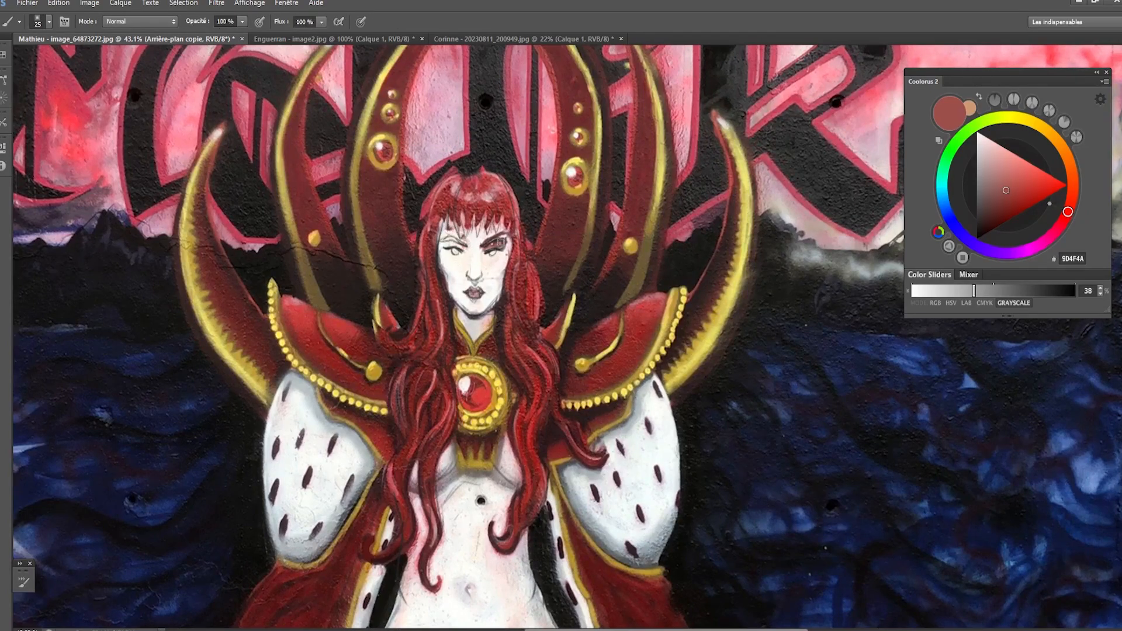
- Repaint both eyebrows with the dark browns 52302F and 493636, cleaning their edges with the skin tone FDFAF5
alt+click(495, 239)
key(bracketleft)
key(bracketleft)
alt+click(458, 235)
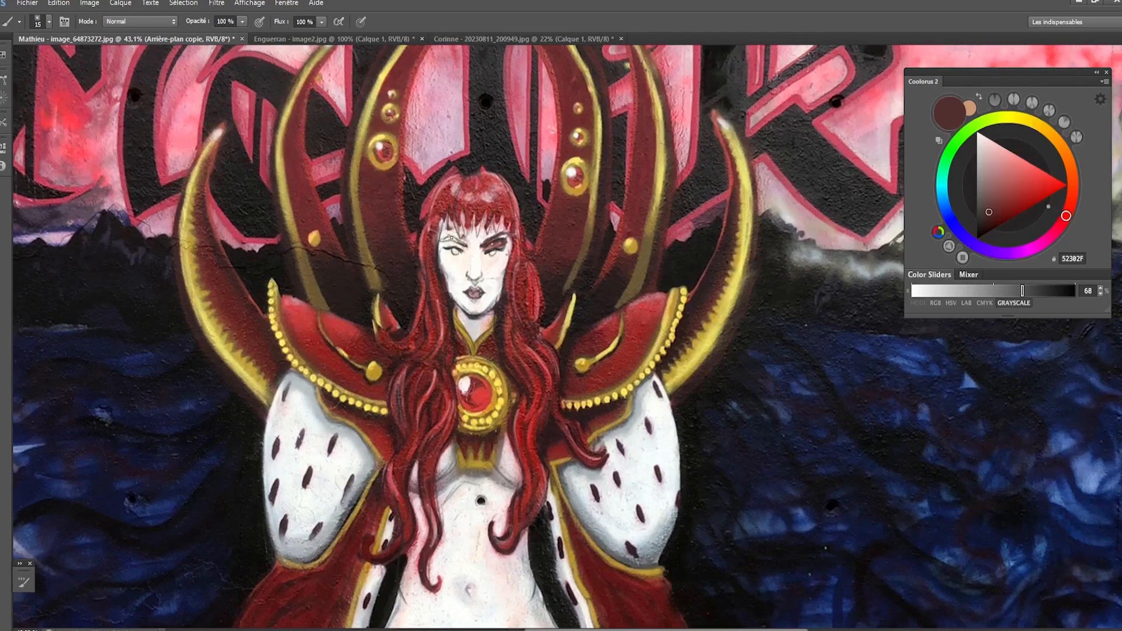
mouse_move(466, 238)
mouse_down()
mouse_move(447, 241)
mouse_move(460, 245)
mouse_up()
key(bracketright)
alt+click(479, 244)
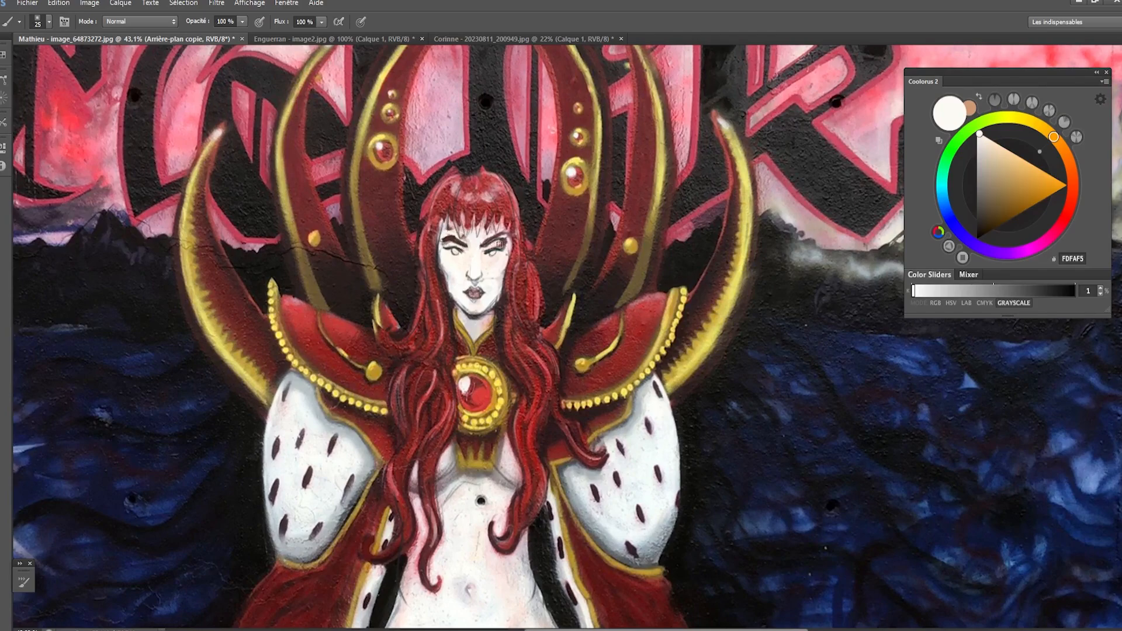
drag(500, 244, 504, 242)
alt+click(500, 234)
alt+click(486, 240)
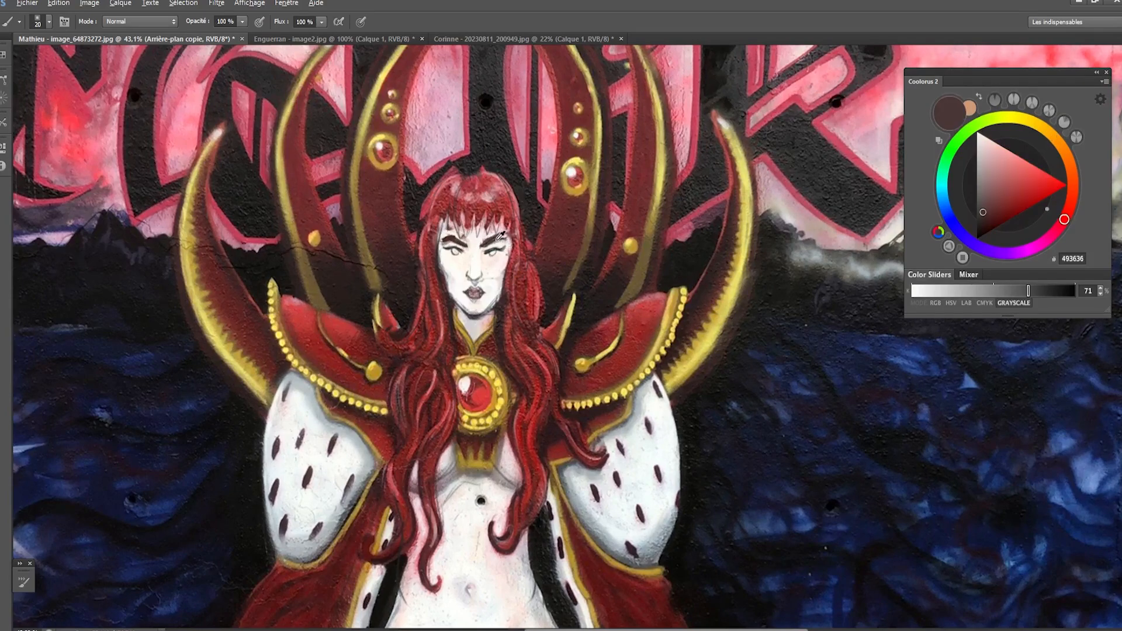
alt+click(479, 236)
key(bracketright)
drag(500, 236, 464, 238)
- Fill in the fringe across the forehead with the reddish colour 944A47 and a size 25 brush
alt+click(467, 217)
key(bracketright)
alt+click(452, 202)
mouse_move(453, 218)
mouse_down()
mouse_move(461, 186)
mouse_move(481, 233)
mouse_up()
mouse_move(486, 200)
mouse_down()
mouse_move(484, 230)
mouse_move(502, 210)
mouse_move(491, 229)
mouse_move(508, 229)
mouse_up()
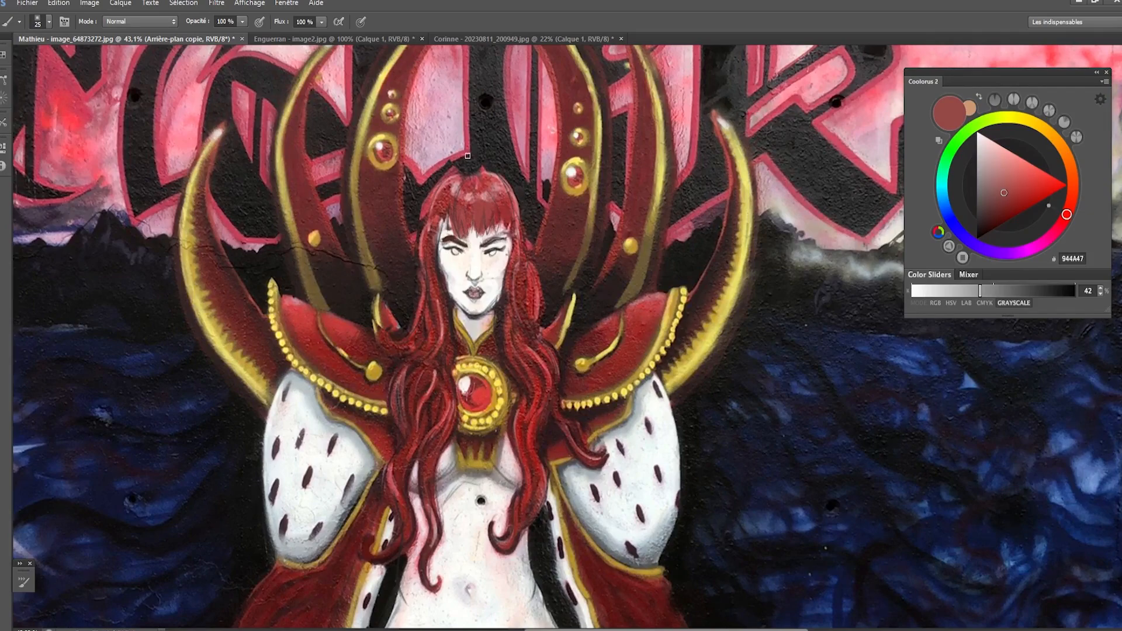
- Round out the top of the hair with sampled reds, filling the gap at the crown
alt+click(487, 182)
key(bracketleft)
key(bracketleft)
mouse_move(490, 182)
mouse_down()
mouse_move(508, 207)
mouse_move(511, 245)
mouse_move(444, 178)
mouse_move(468, 170)
mouse_move(460, 187)
mouse_move(486, 168)
mouse_move(466, 176)
mouse_move(478, 162)
mouse_move(452, 167)
mouse_up()
alt+click(496, 181)
key(bracketright)
key(bracketright)
key(bracketright)
key(bracketleft)
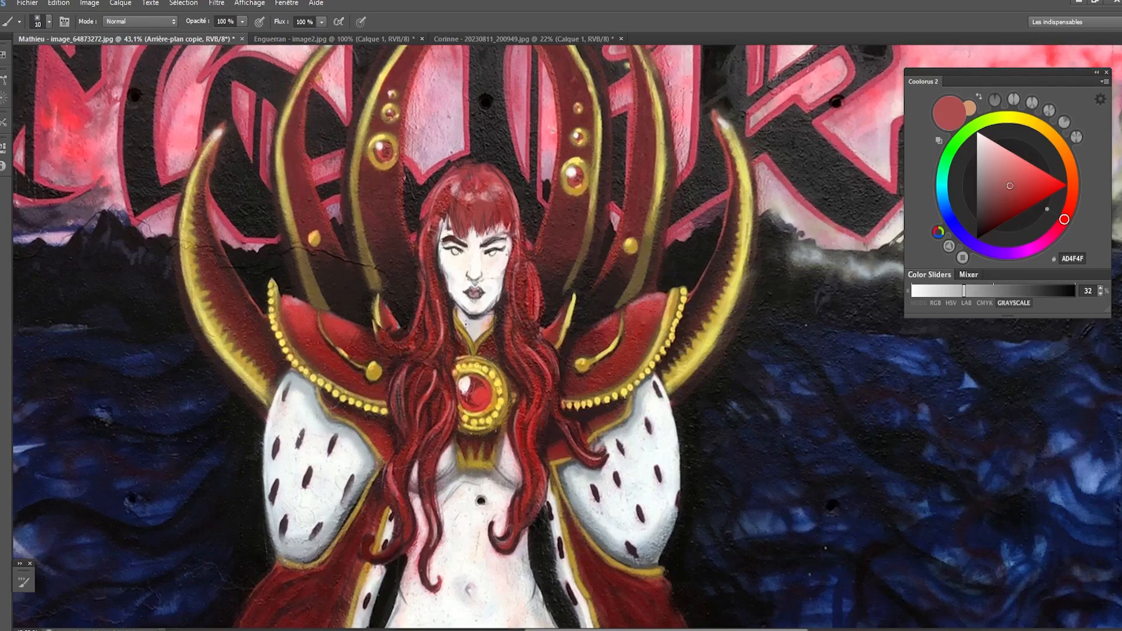
- Touch up the chin and the cheek beside the hair with the near-white skin tone FCFBF7
alt+click(465, 317)
key(bracketright)
alt+click(452, 275)
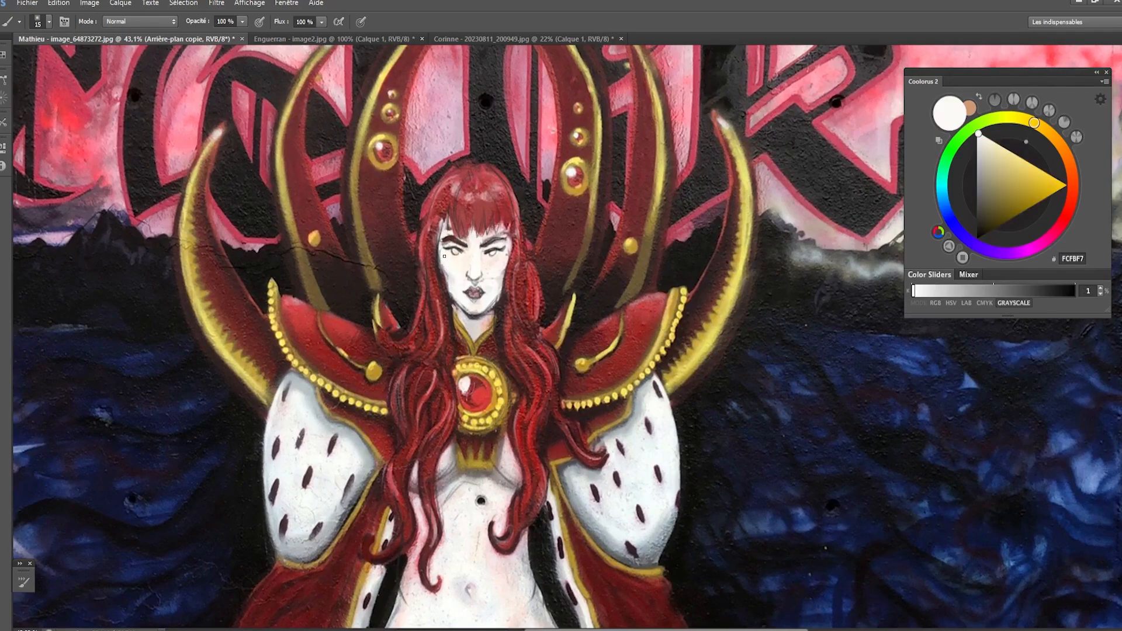
key(bracketright)
- Repaint the lips in red A73E39 and darken them with the deep red 622219
alt+click(471, 290)
key(bracketright)
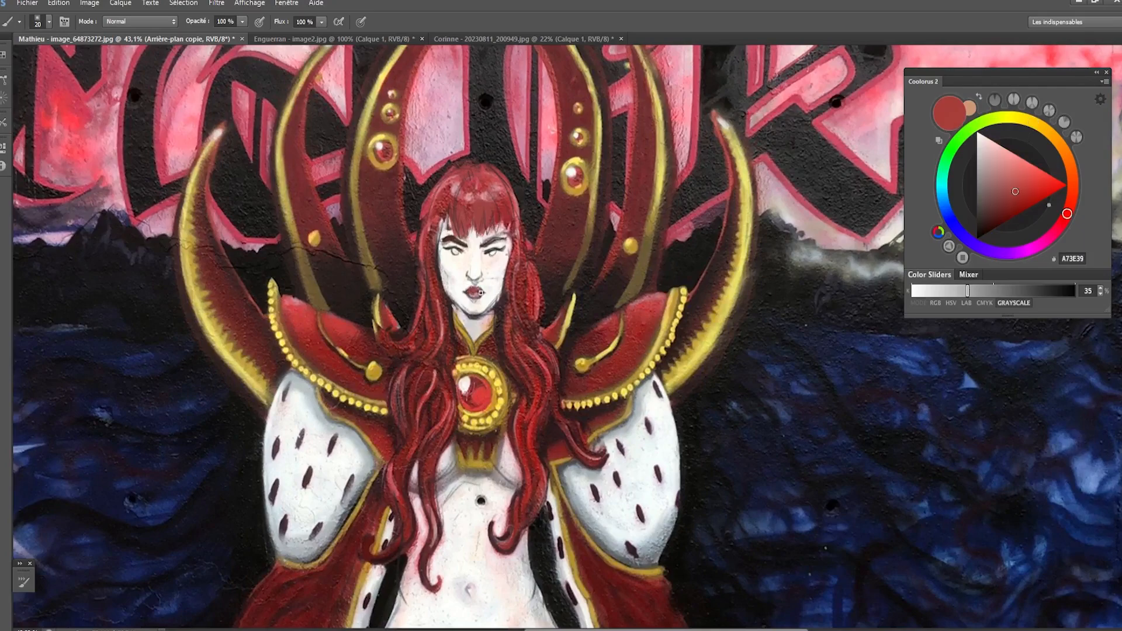
alt+click(474, 294)
key(bracketleft)
key(bracketleft)
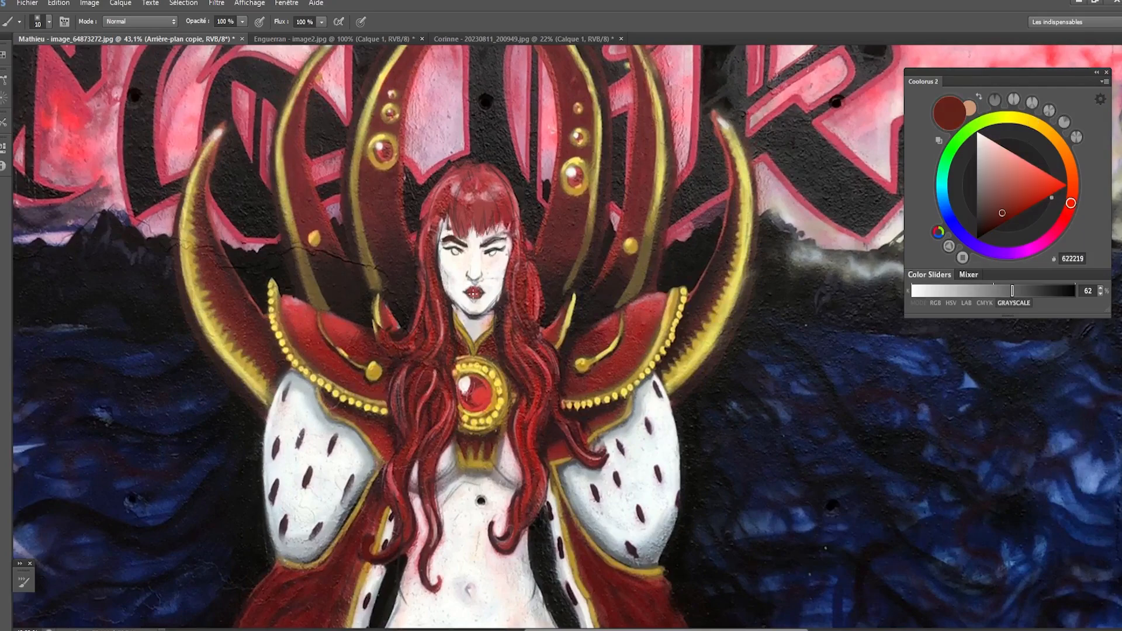
alt+click(471, 294)
key(bracketright)
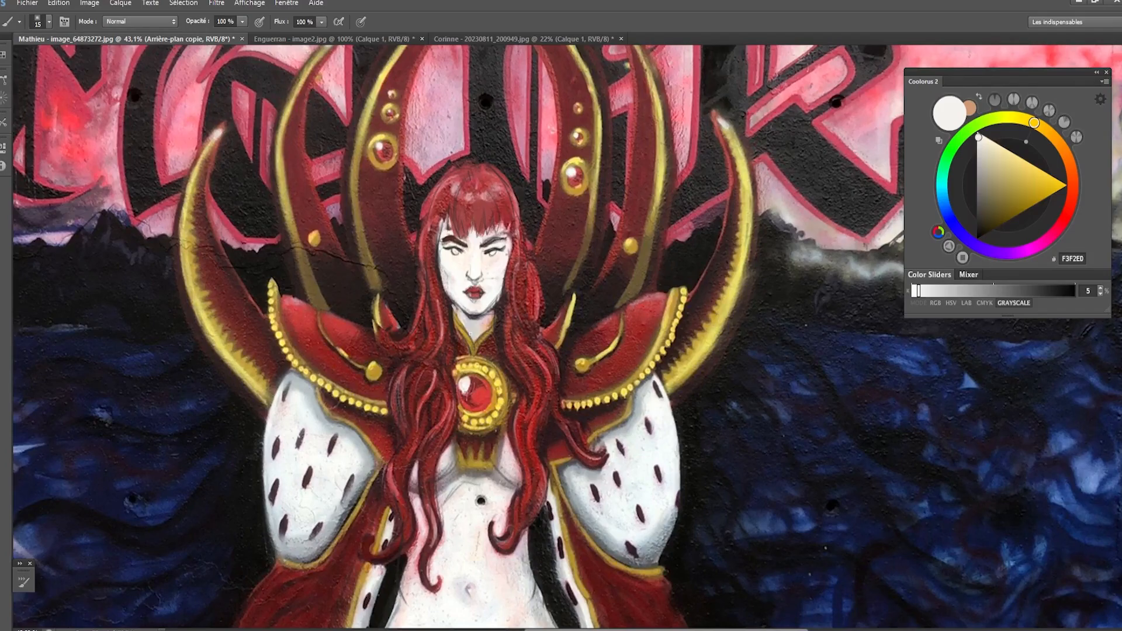
- Refine the mouth and the base of the nose with dark grey 403C3F and near-white FEFEFA
scroll(449, 294, up, 5)
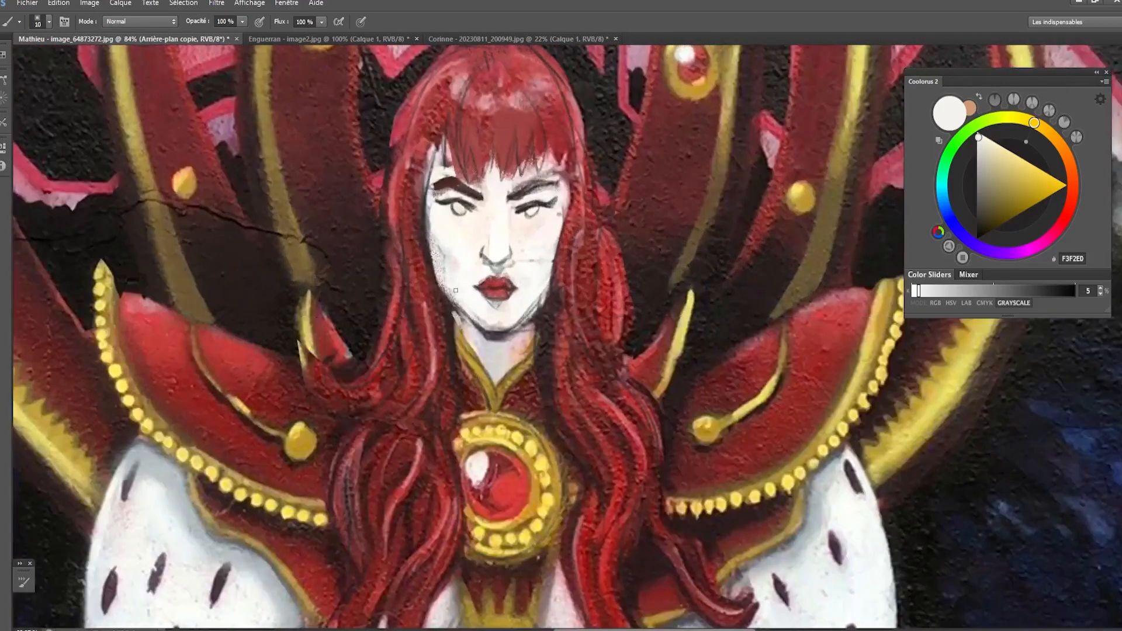
key(bracketleft)
key(bracketright)
alt+click(491, 304)
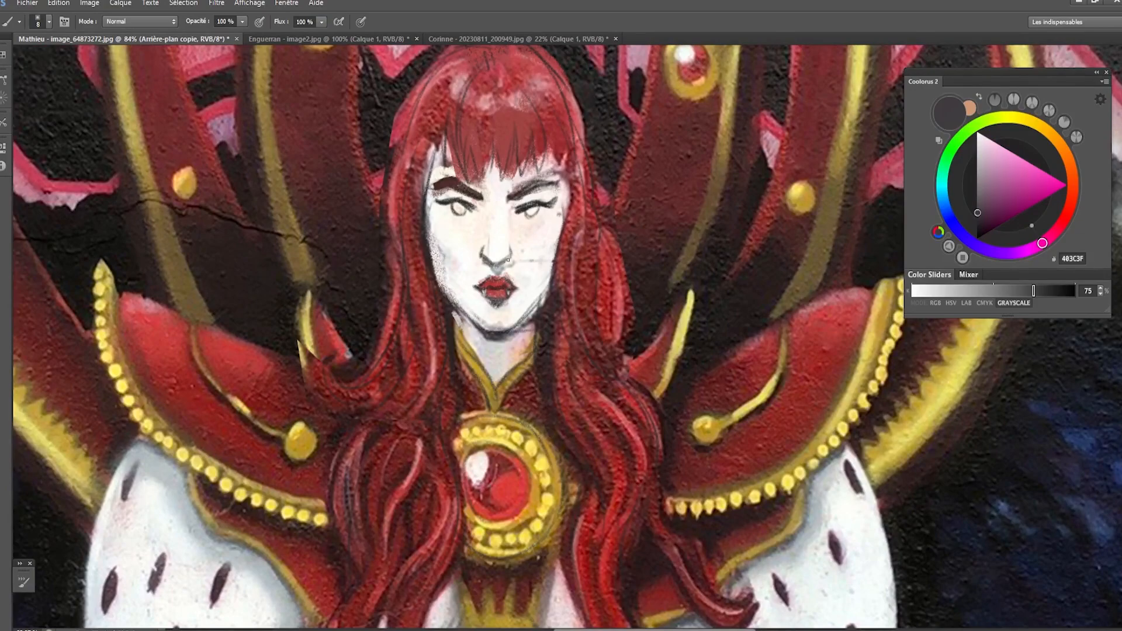
alt+click(517, 263)
key(bracketright)
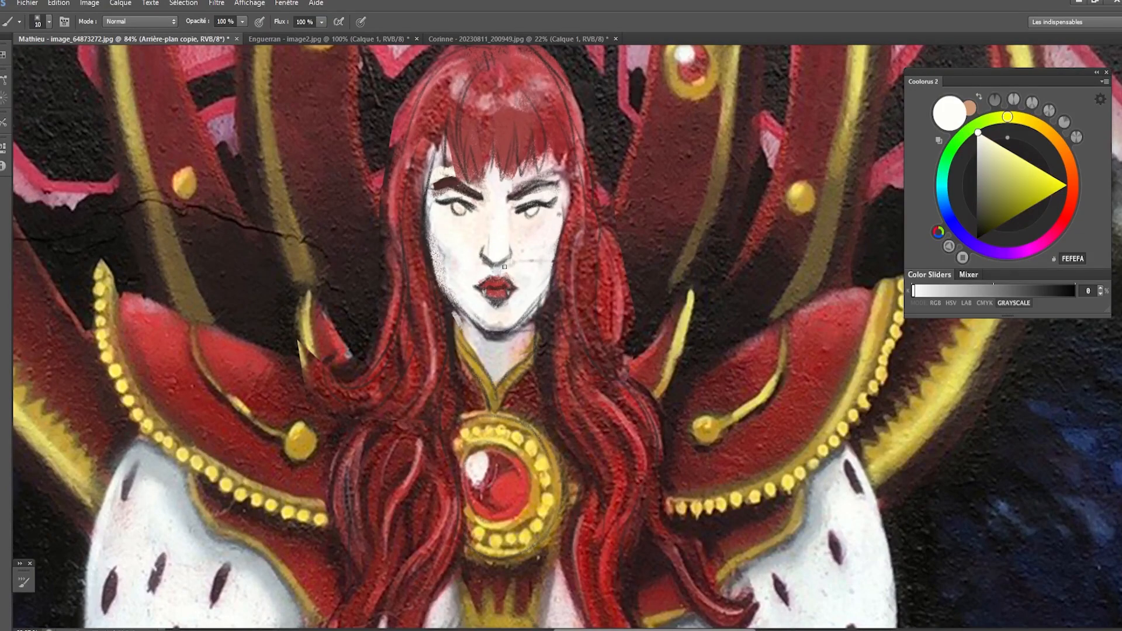
alt+click(487, 257)
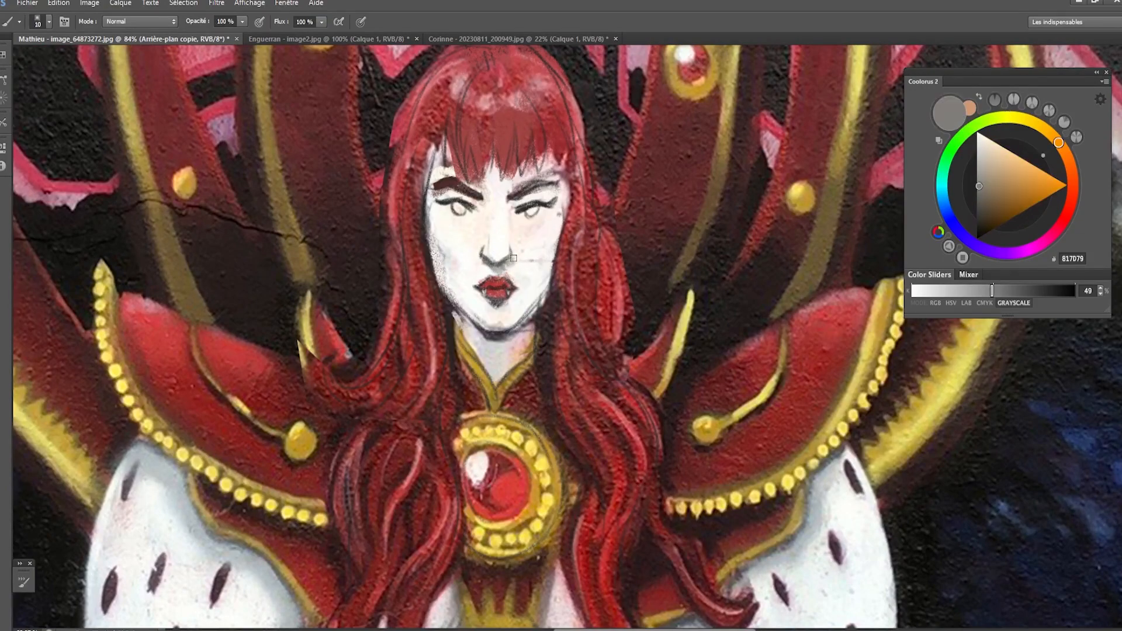
- Shade the side of the nose bridge below the brow with the grey 817D79
key(bracketright)
key(bracketright)
key(bracketright)
key(bracketleft)
mouse_move(520, 206)
mouse_down()
mouse_move(505, 214)
mouse_move(507, 233)
mouse_up()
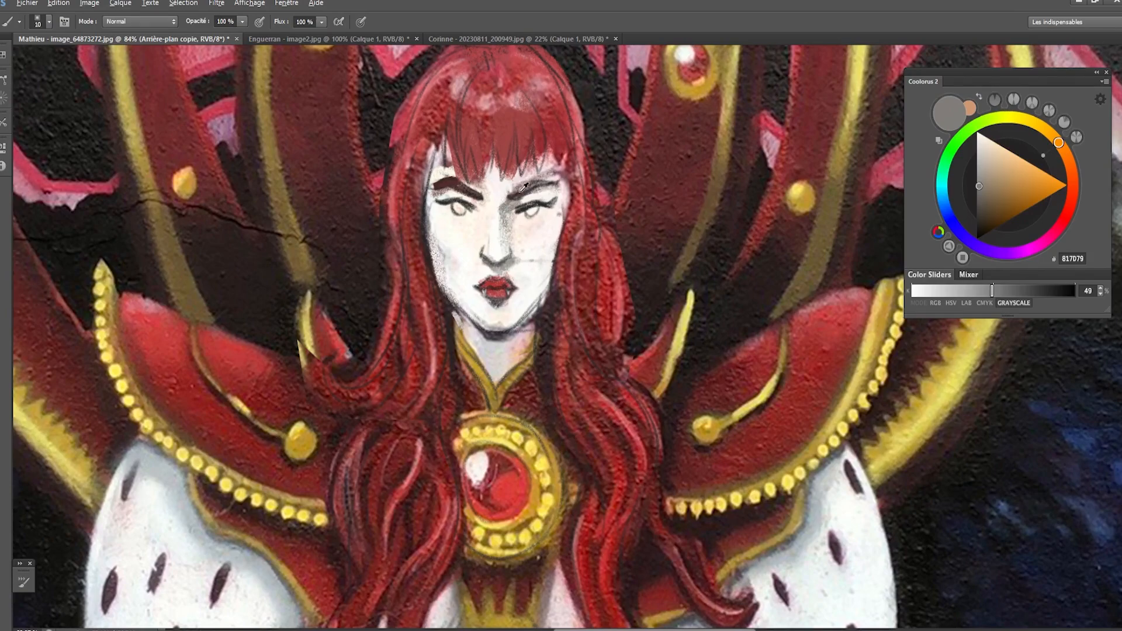
- Fill the irises of both eyes with the dark brown 4E2F2E
alt+click(452, 192)
drag(455, 203, 458, 211)
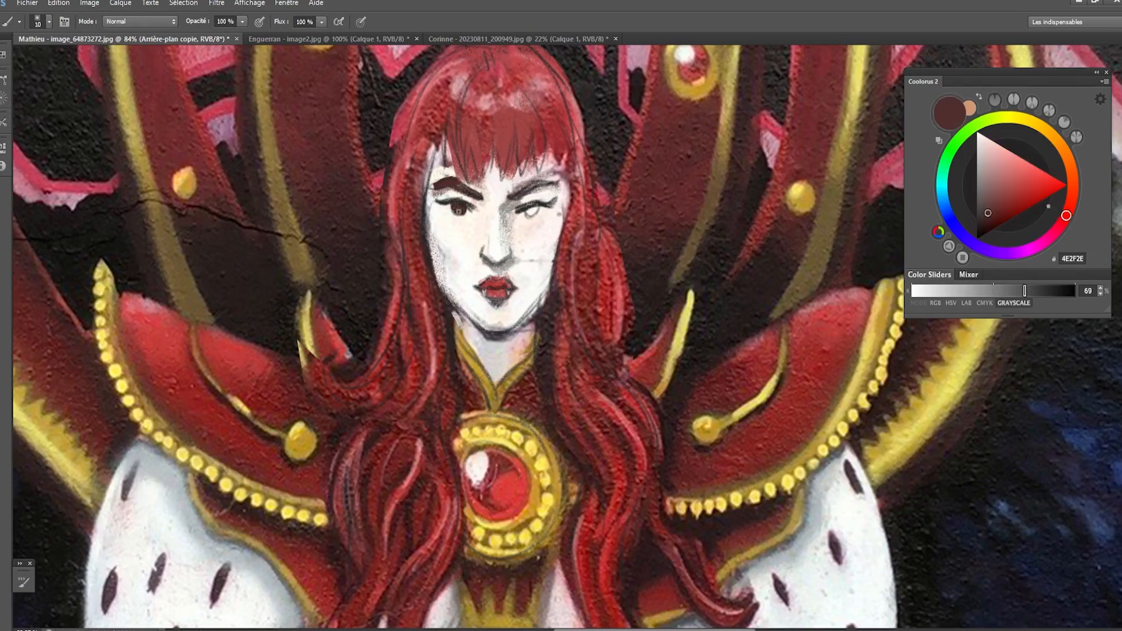
drag(533, 203, 537, 208)
alt+click(542, 217)
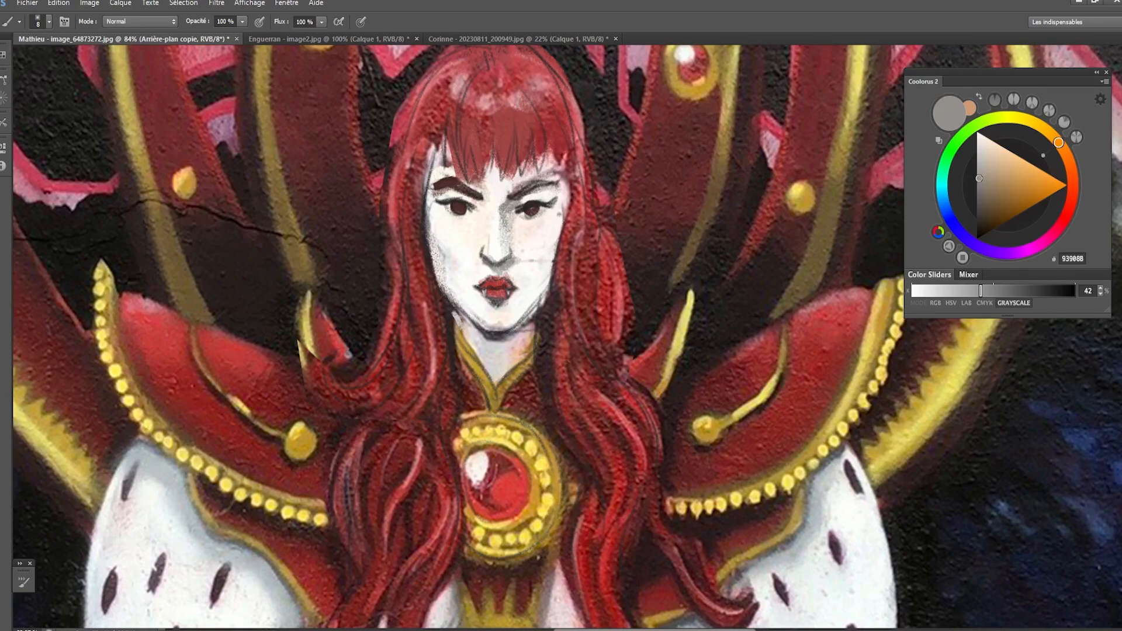
- Shade the outer contours of the cheeks and jaw with the grey 939088, gradually enlarging the brush
key(])
mouse_move(430, 238)
mouse_down()
mouse_move(431, 205)
mouse_move(435, 252)
mouse_up()
key(])
key(])
drag(563, 221, 542, 263)
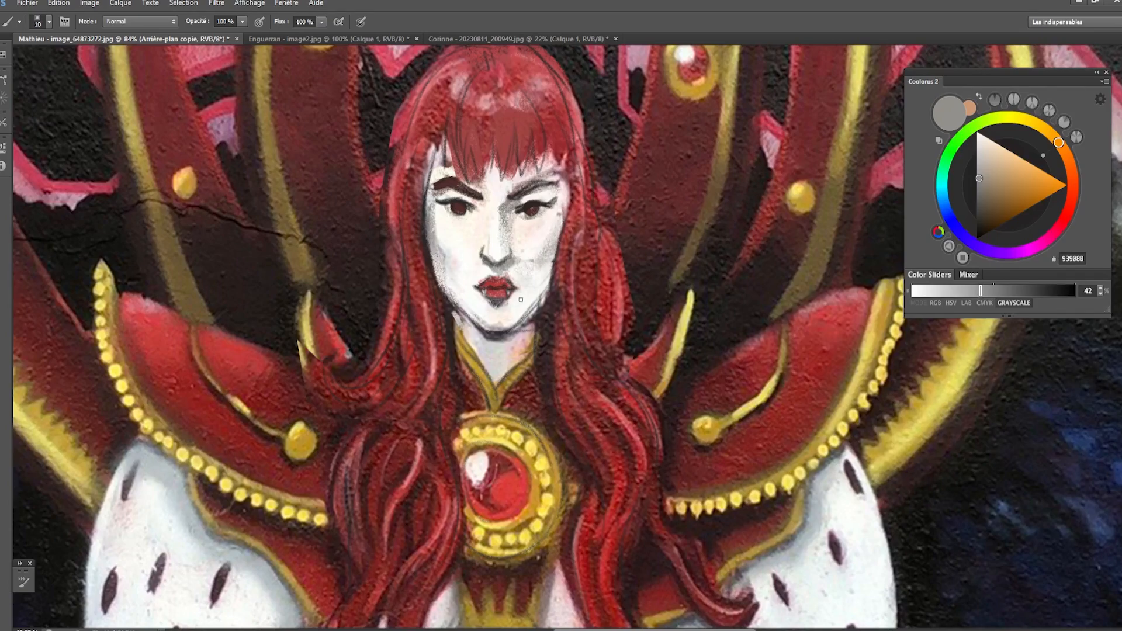
key(])
drag(553, 255, 508, 332)
key(])
key(])
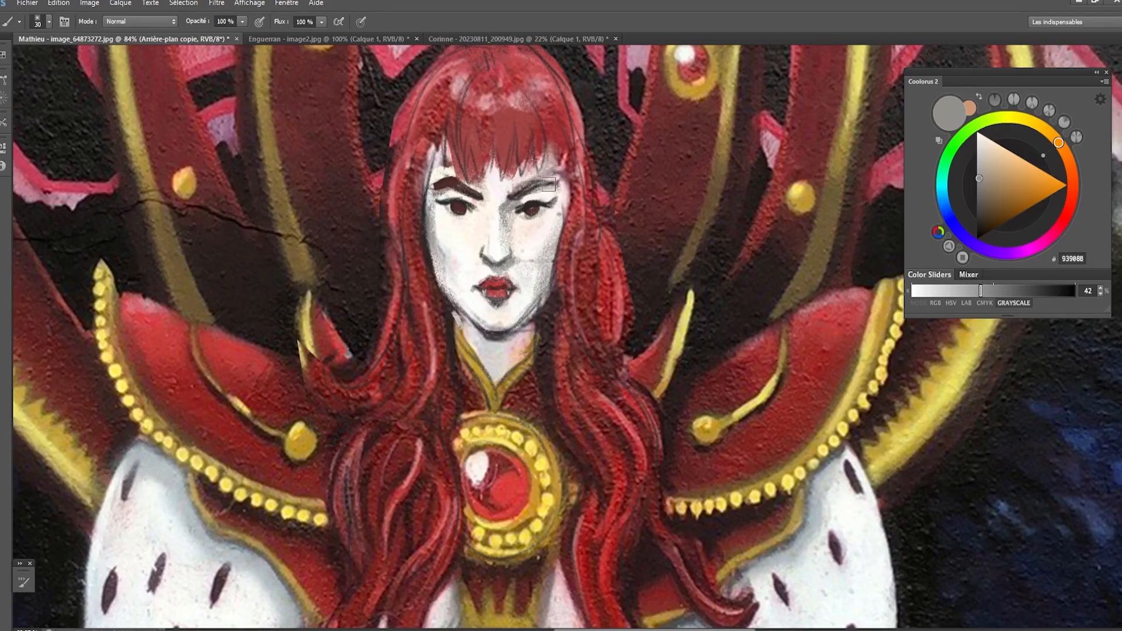
- Break the lower edge of the fringe into separate strands with the sampled greyish pink AB9B97
key(bracketleft)
alt+click(503, 179)
key(bracketleft)
key(bracketleft)
key(bracketleft)
key(bracketleft)
alt+click(512, 168)
key(bracketright)
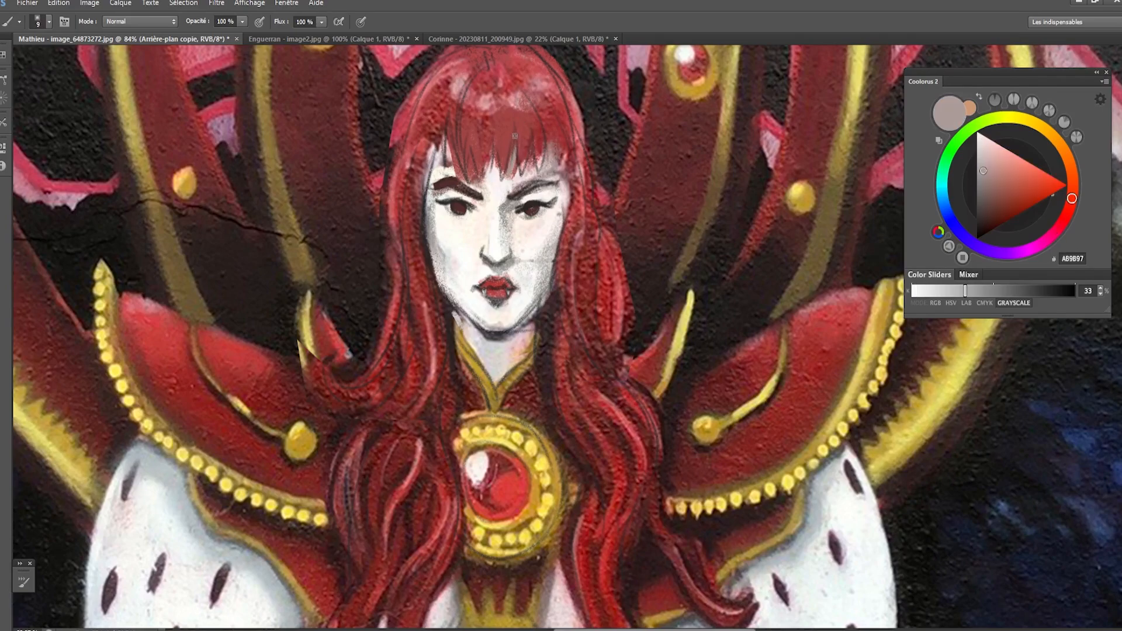
mouse_move(483, 177)
mouse_down()
mouse_move(470, 150)
mouse_move(469, 183)
mouse_move(445, 139)
mouse_move(425, 220)
mouse_up()
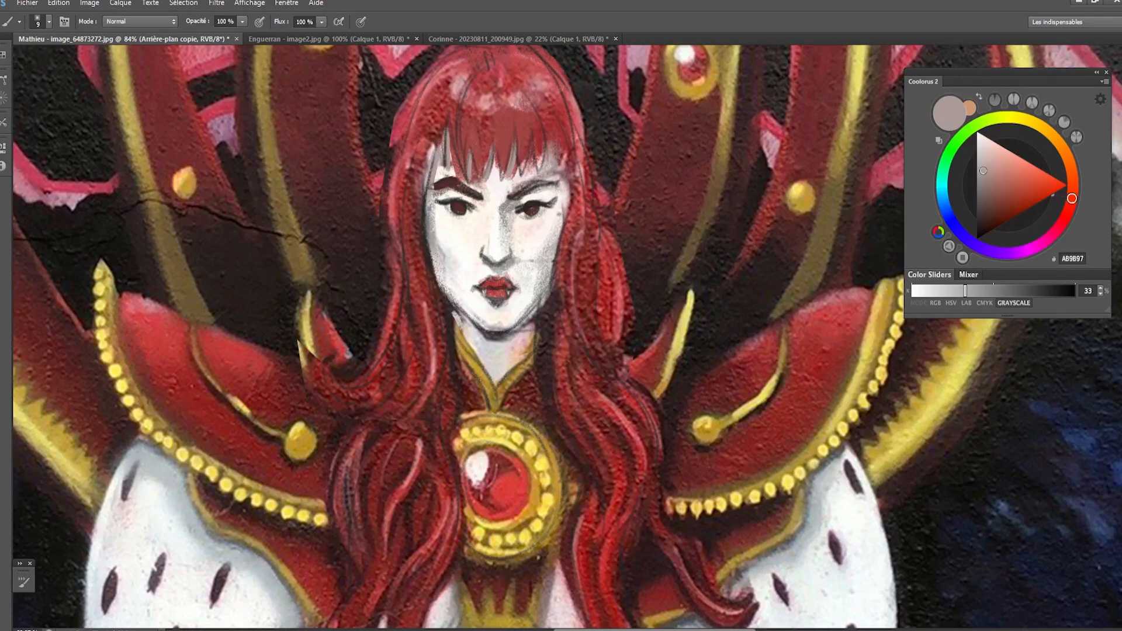
- Paint the shadow under the chin and jaw across the top of the neck
key(bracketright)
key(bracketright)
alt+click(505, 338)
key(bracketleft)
mouse_move(457, 310)
mouse_down()
mouse_move(493, 349)
mouse_move(525, 328)
mouse_move(511, 342)
mouse_move(525, 346)
mouse_up()
key(bracketright)
alt+click(543, 313)
key(bracketleft)
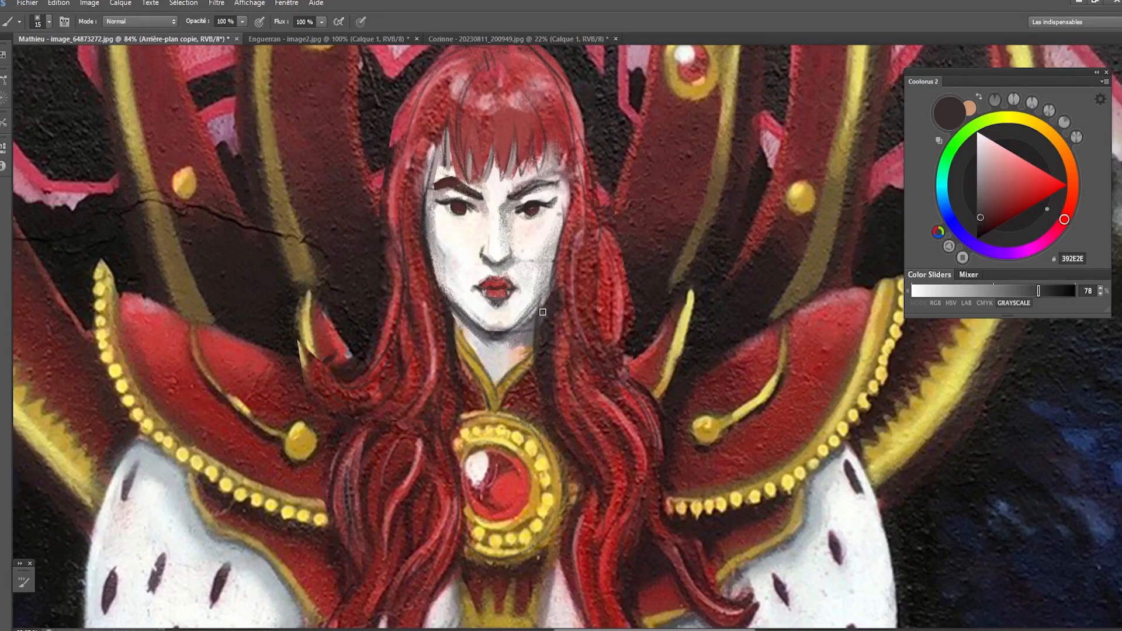
- Touch up the shaded side of the neck with E1C1B4 and the adjoining collar edge with 706538
alt+click(520, 346)
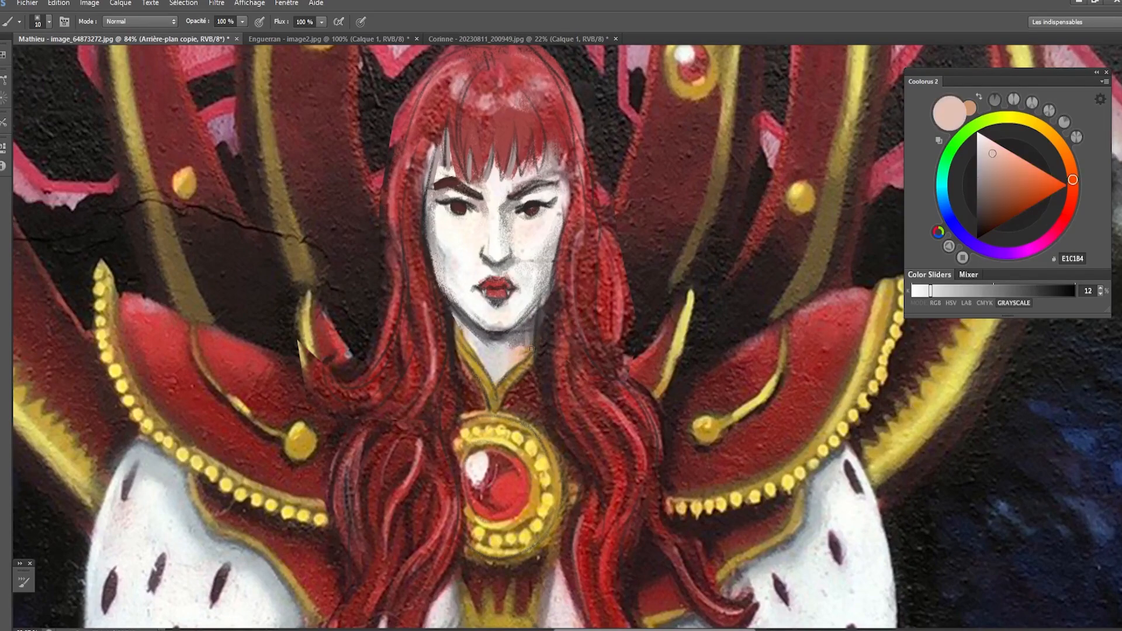
alt+click(528, 360)
key(bracketleft)
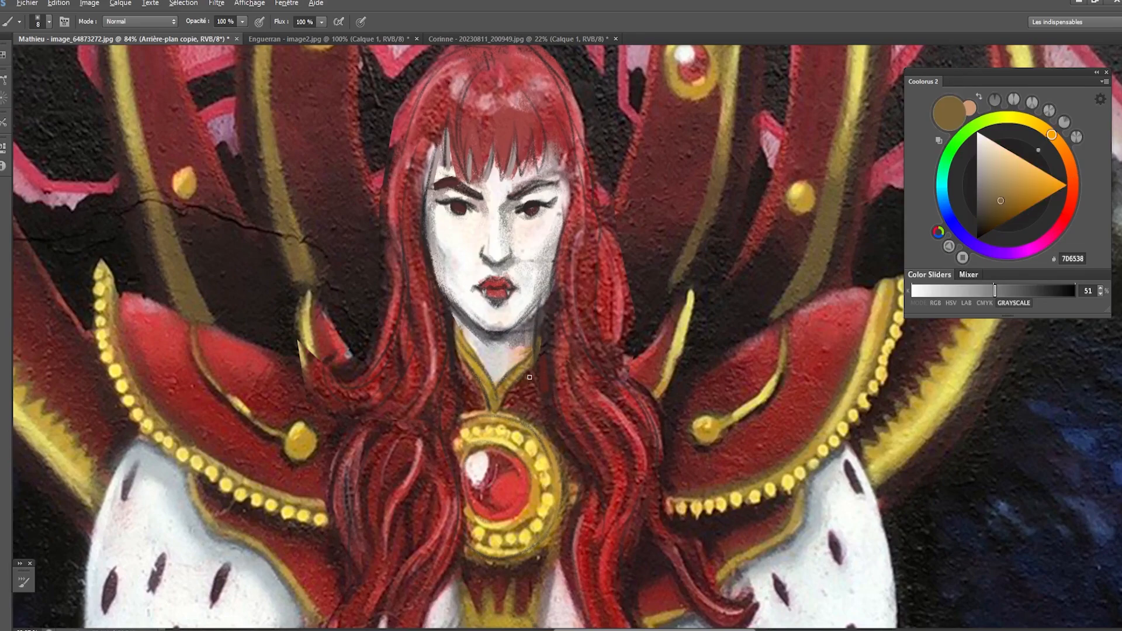
alt+click(545, 371)
alt+click(547, 314)
- Darken the gaps between the hair and both sides of the neck with the near-black 171413
alt+click(530, 212)
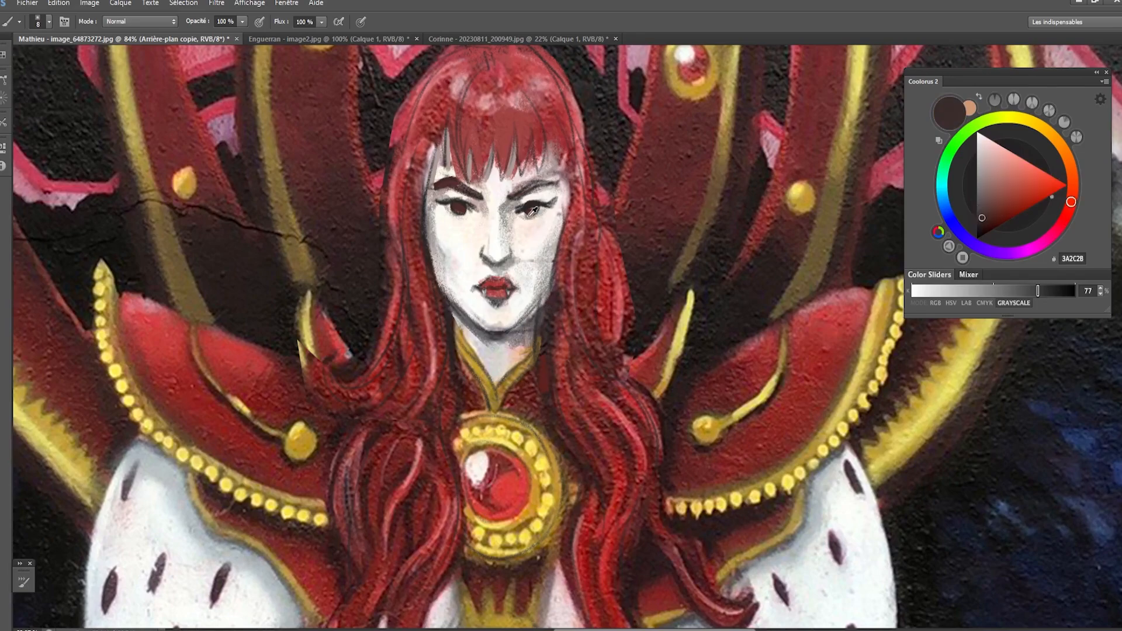
alt+click(625, 159)
key(bracketright)
mouse_move(547, 305)
mouse_down()
mouse_move(545, 336)
mouse_move(548, 321)
mouse_up()
key(bracketright)
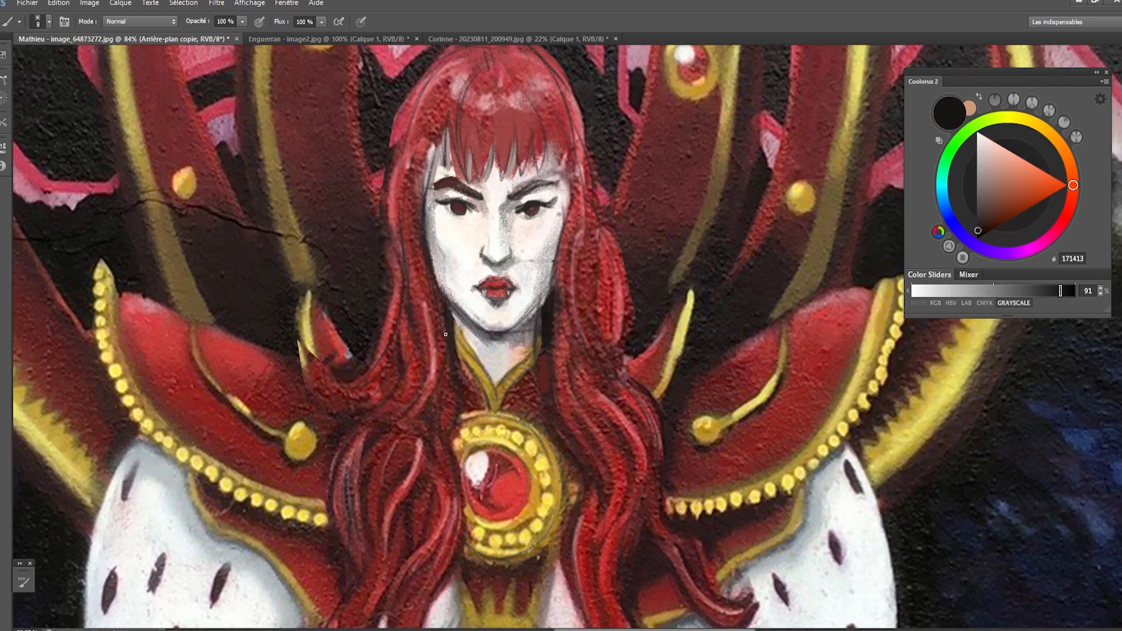
drag(440, 294, 445, 325)
- Repaint the gold collar edge with B48E42, reduce the brush size and sample the near-white FEFBF6 from the face
key(bracketright)
alt+click(468, 366)
drag(460, 331, 475, 354)
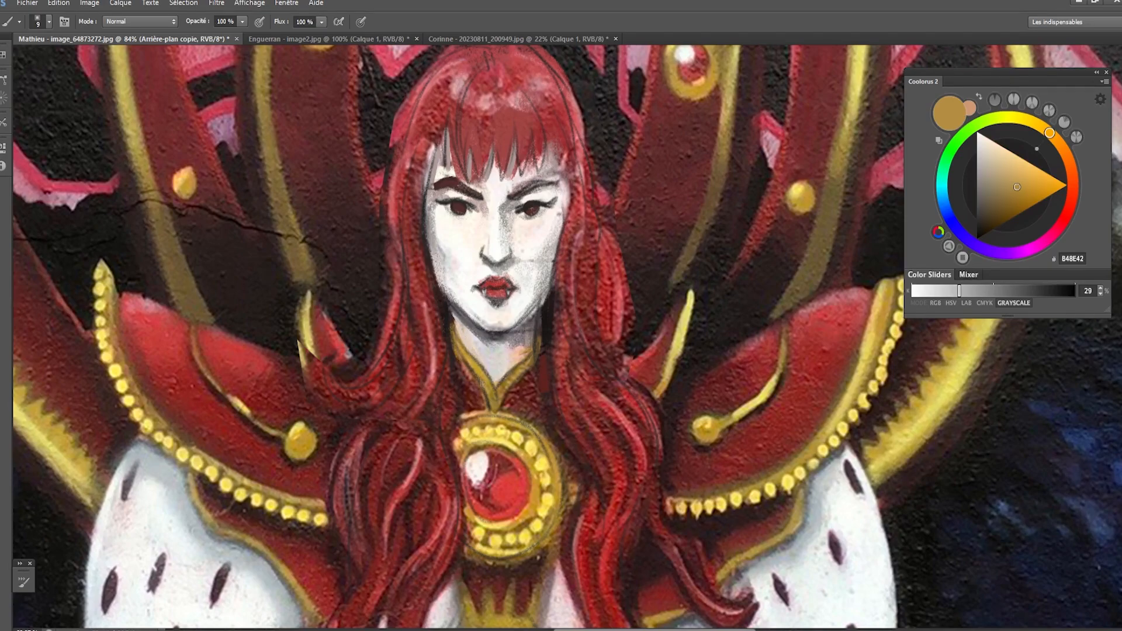
alt+click(492, 370)
key(bracketleft)
alt+click(465, 230)
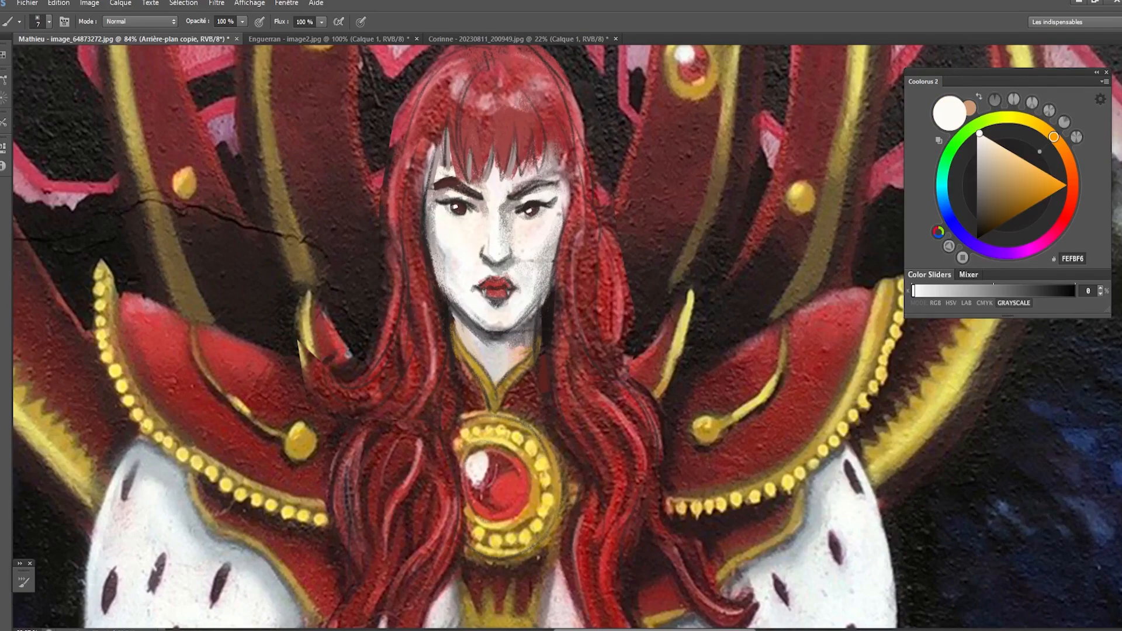
- Retouch the hair strand bordering the temple and cheek on the viewer's left, sampling the dark red 4C171B from the hair
alt+click(423, 170)
key(bracketright)
key(bracketright)
key(bracketright)
key(bracketright)
drag(427, 143, 422, 213)
alt+click(413, 215)
key(bracketleft)
alt+click(456, 165)
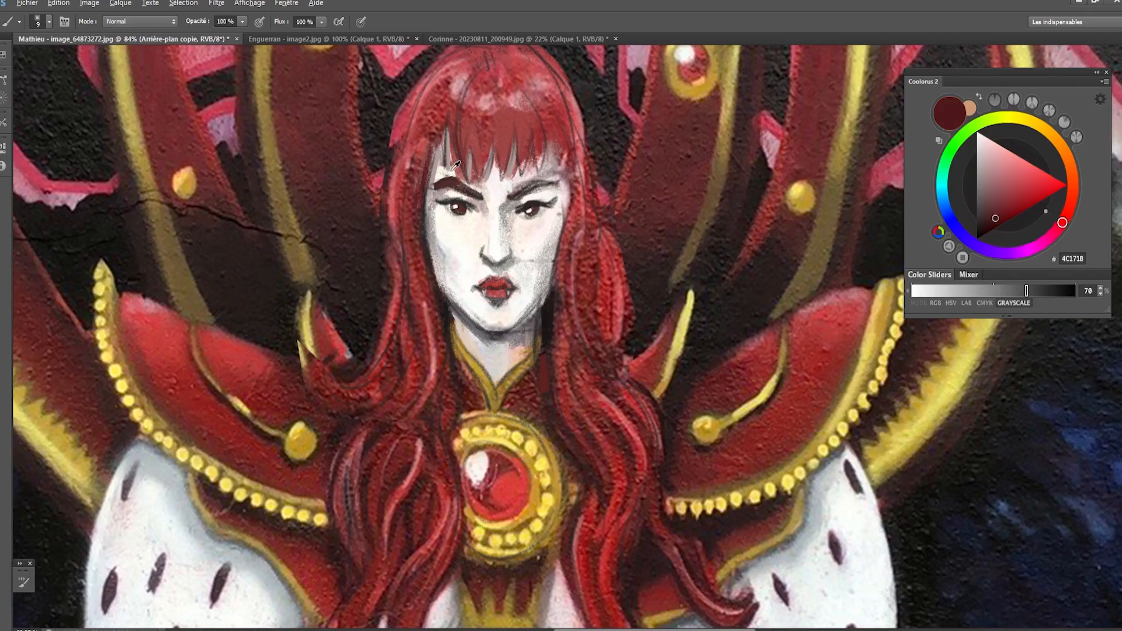
- Touch up the forehead below the fringe and between the brows with FFFBED, sampling F1E5DF from the skin
alt+click(474, 178)
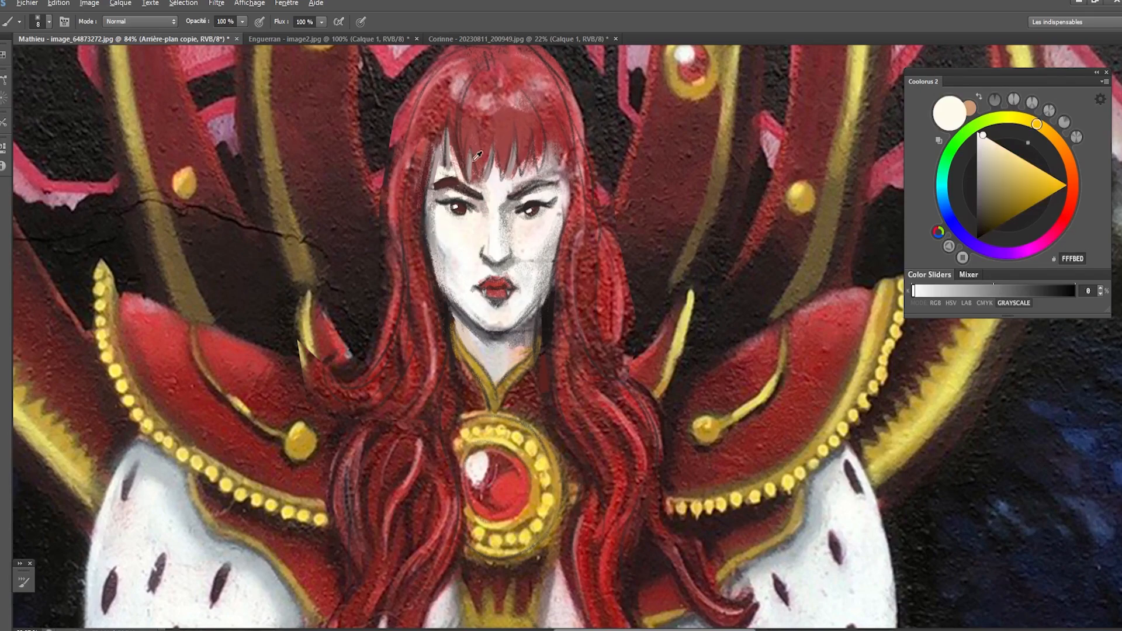
key(bracketleft)
alt+click(491, 190)
alt+click(491, 188)
key(bracketright)
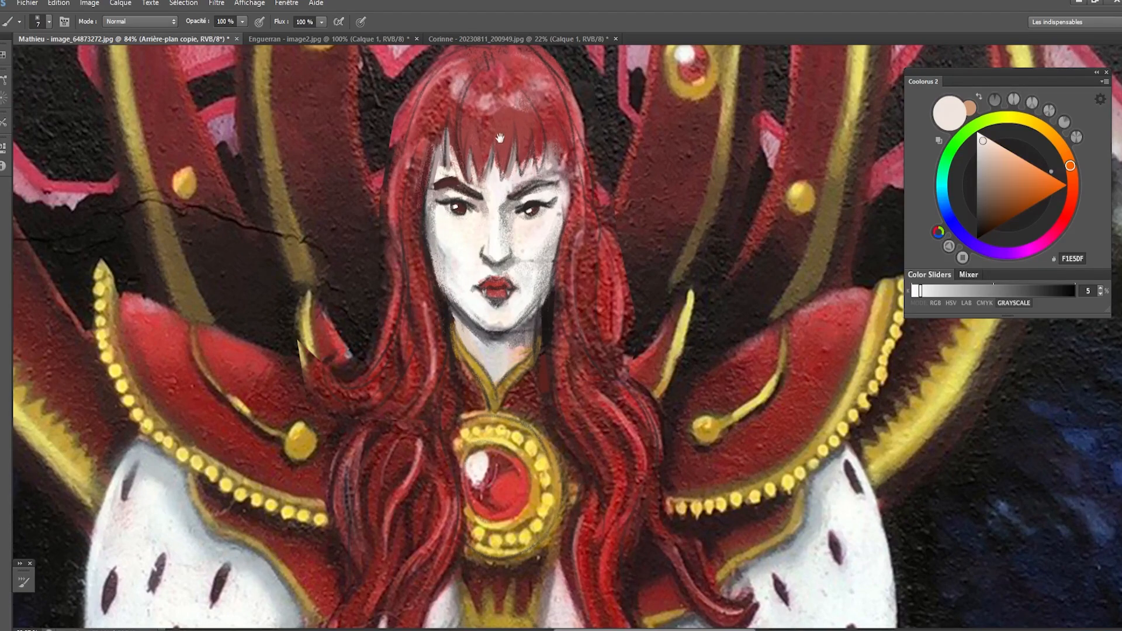
- Paint F1E5DF highlights on the crown of the hair and undo the last two strokes
drag(500, 139, 501, 134)
key(bracketright)
mouse_move(474, 88)
mouse_down()
mouse_move(467, 117)
mouse_move(492, 98)
mouse_move(456, 83)
mouse_move(444, 86)
mouse_move(449, 102)
mouse_move(456, 68)
mouse_move(439, 84)
mouse_up()
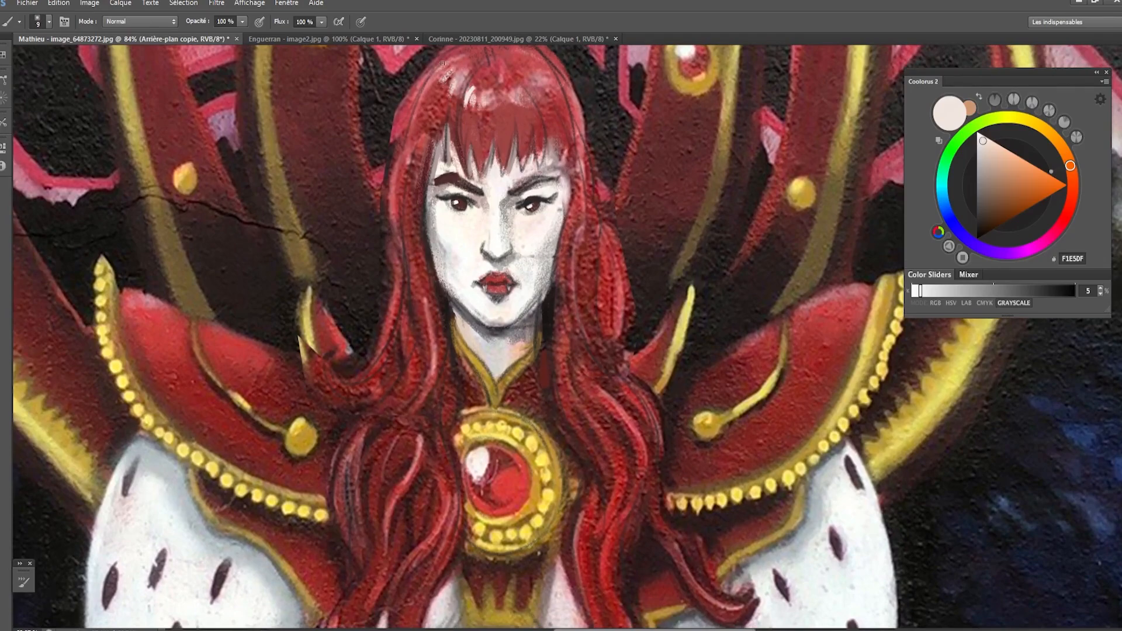
drag(457, 154, 453, 206)
key(bracketright)
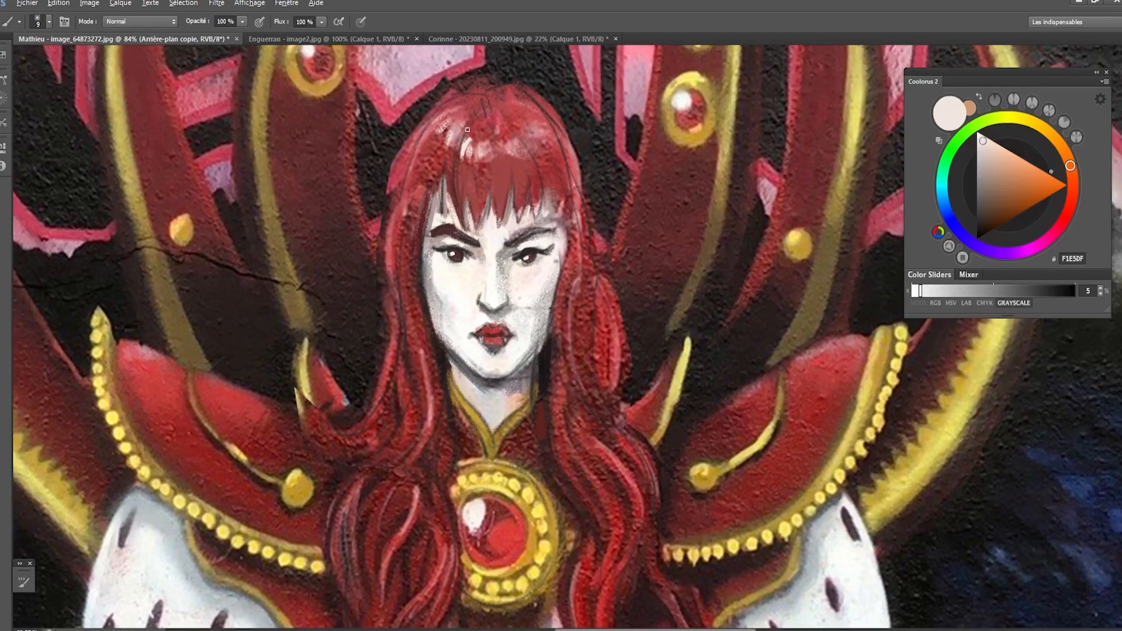
alt+click(456, 150)
key(ctrl+alt+z)
key(ctrl+alt+z)
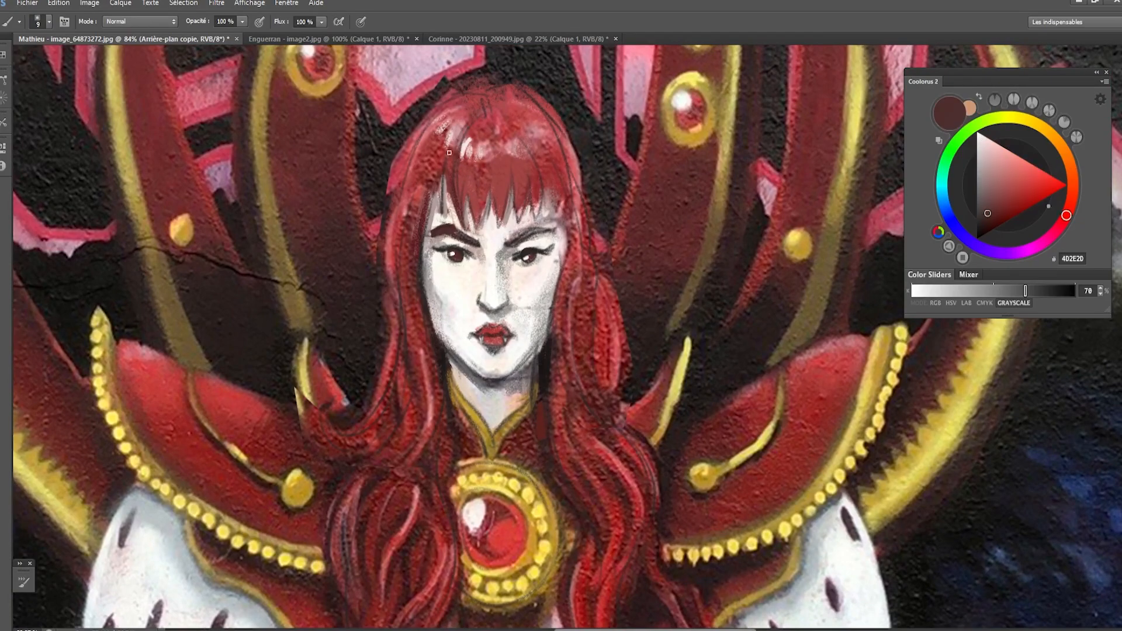
- Darken the hair beside the crown highlight with 4D2E2D and paint both sides of the fringe with the red 9A4A46
drag(451, 147, 472, 122)
alt+click(457, 163)
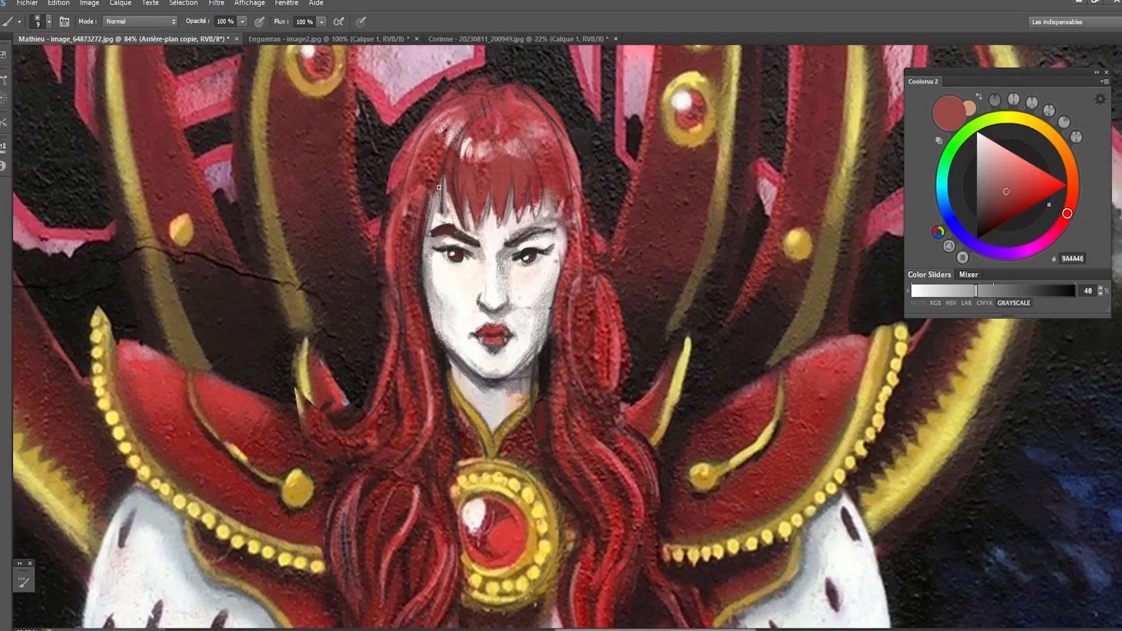
key(bracketright)
drag(430, 186, 421, 235)
drag(531, 200, 535, 215)
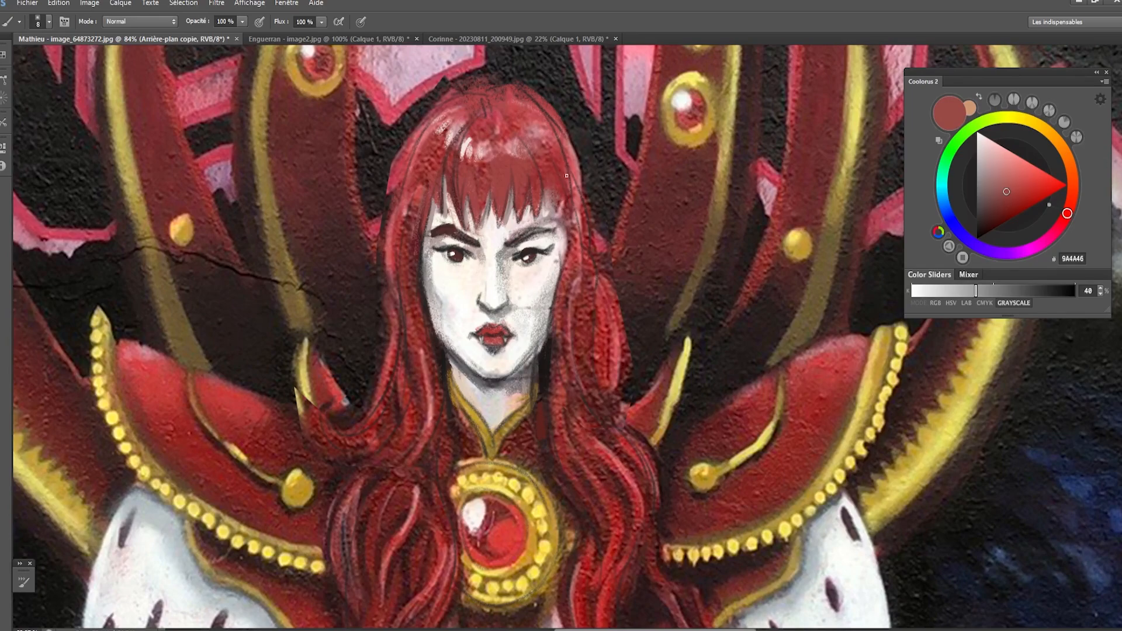
- Clean up the outer contour around the top of the head with the dark background tones 232321 and 312C2E
alt+click(593, 151)
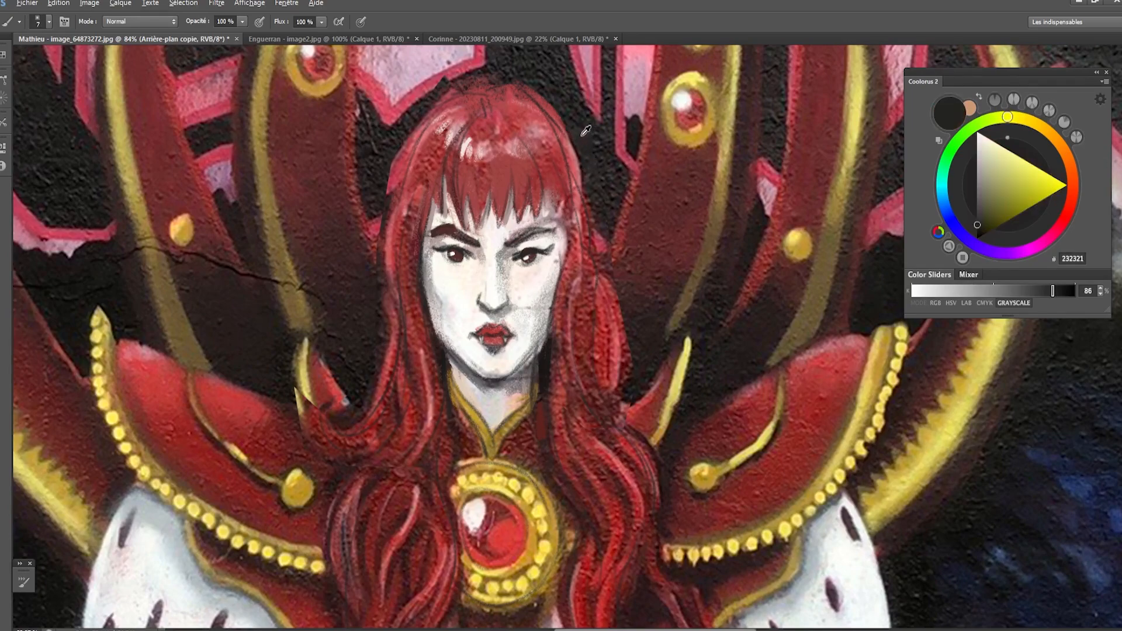
alt+click(586, 130)
key(bracketright)
mouse_move(566, 136)
mouse_down()
mouse_move(581, 182)
mouse_move(542, 94)
mouse_move(563, 119)
mouse_up()
key(bracketright)
key(bracketright)
key(bracketright)
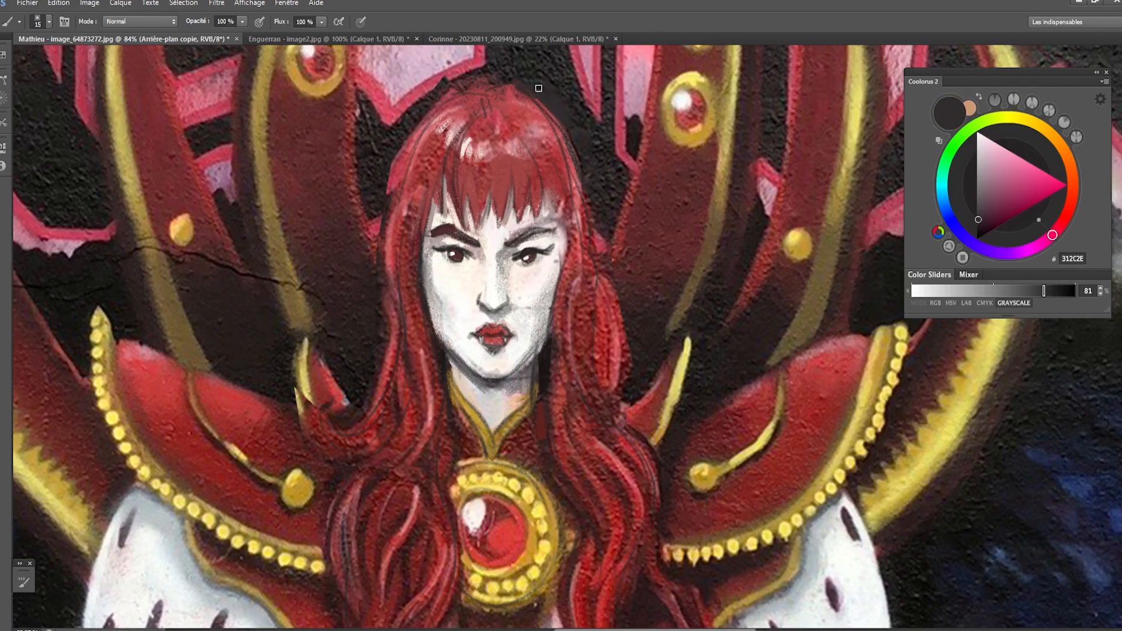
mouse_move(463, 81)
mouse_down()
mouse_move(399, 134)
mouse_move(435, 95)
mouse_move(428, 85)
mouse_move(451, 78)
mouse_up()
alt+click(430, 84)
- Repaint the outer hair edge on the viewer's left with B25963 using a smaller brush and sample AB434E
key(bracketleft)
key(bracketleft)
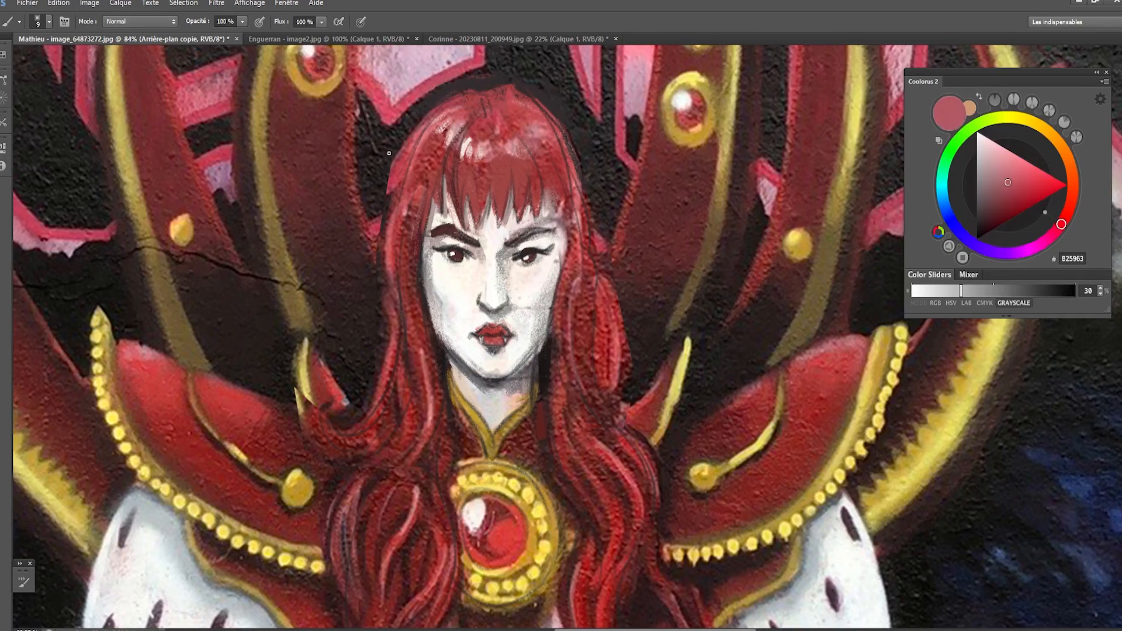
key(bracketleft)
mouse_move(389, 188)
mouse_down()
mouse_move(383, 232)
mouse_move(383, 214)
mouse_up()
alt+click(388, 216)
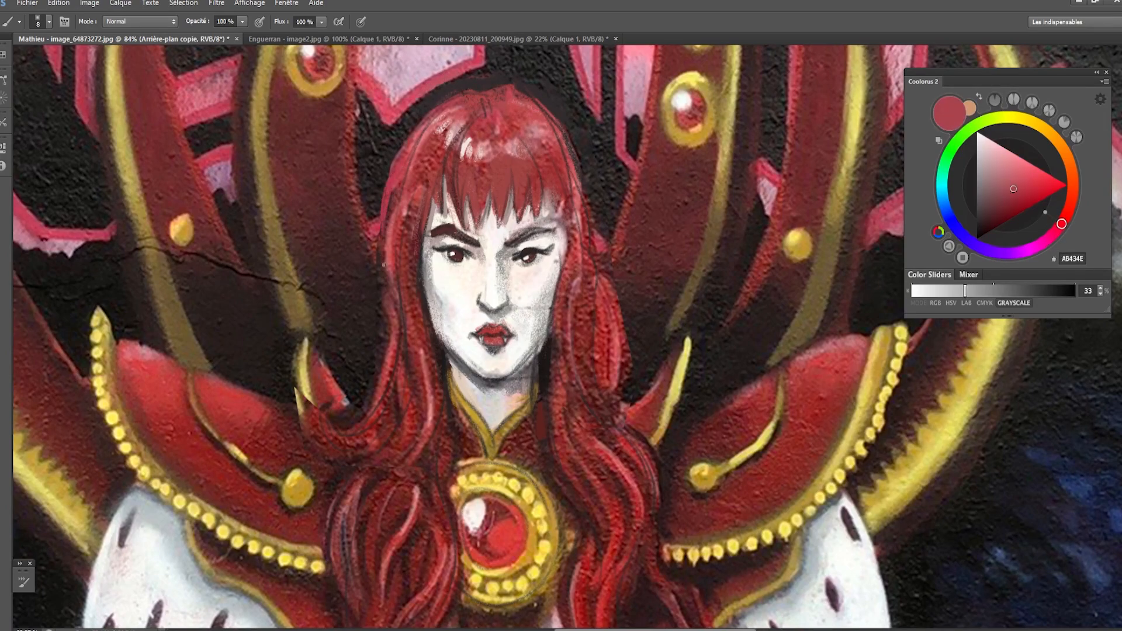
- Touch up the shaded side of the neck below the jaw with the tan B7936C
scroll(456, 393, down, 5)
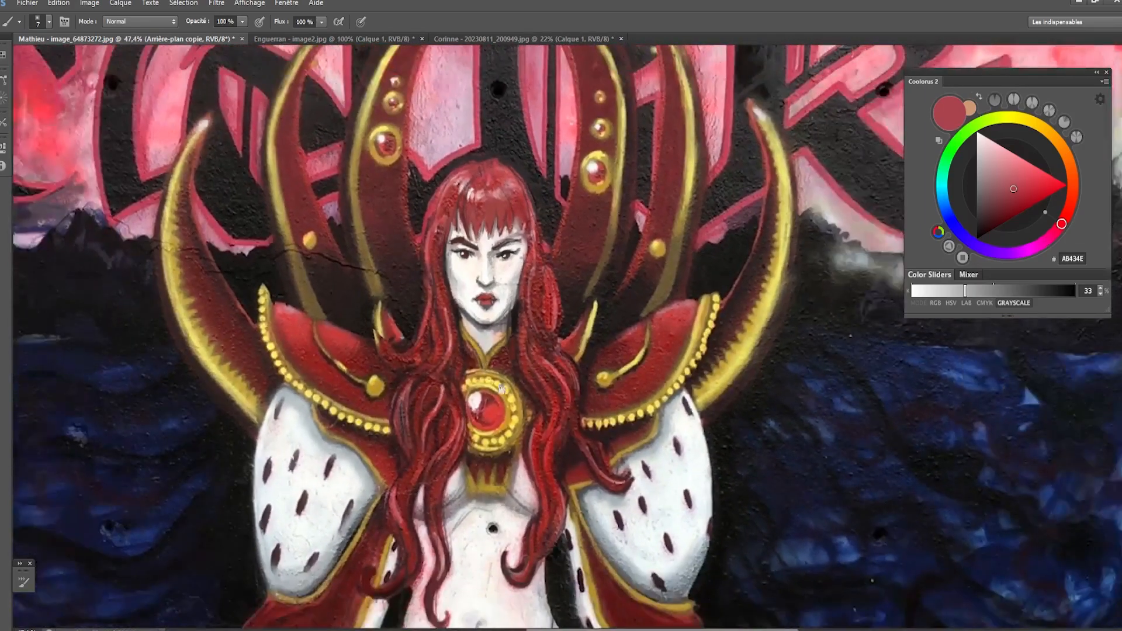
drag(501, 389, 508, 342)
scroll(506, 359, down, 3)
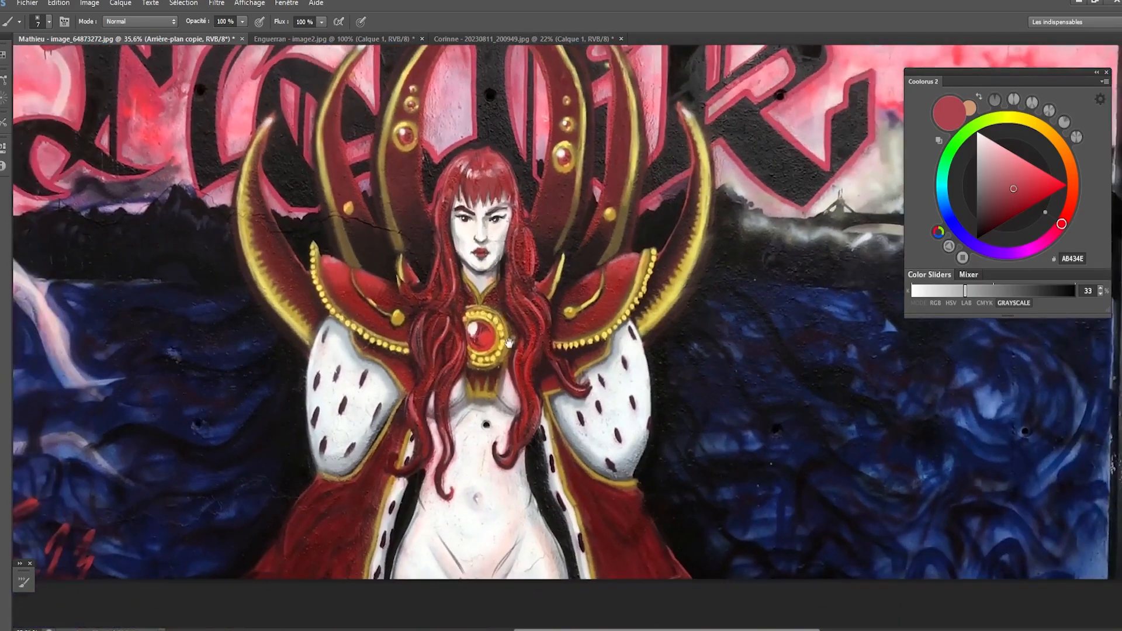
scroll(508, 342, up, 1)
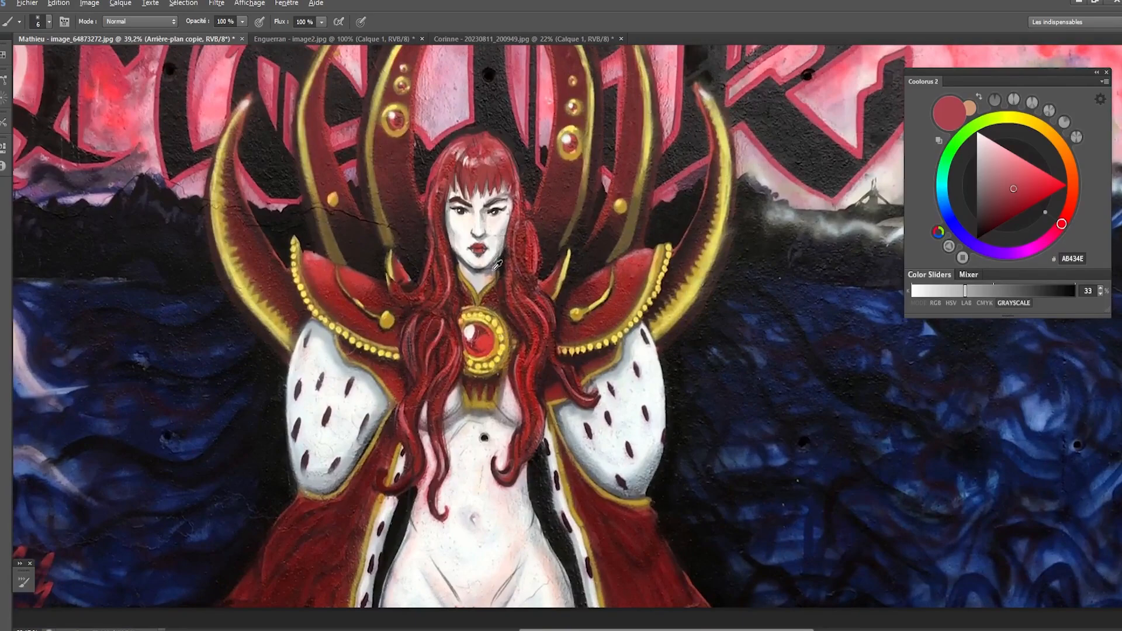
alt+click(497, 267)
alt+click(491, 279)
- Paint a shadow beneath the bust with the greyish mauve A6989F using a larger brush
drag(493, 402, 500, 361)
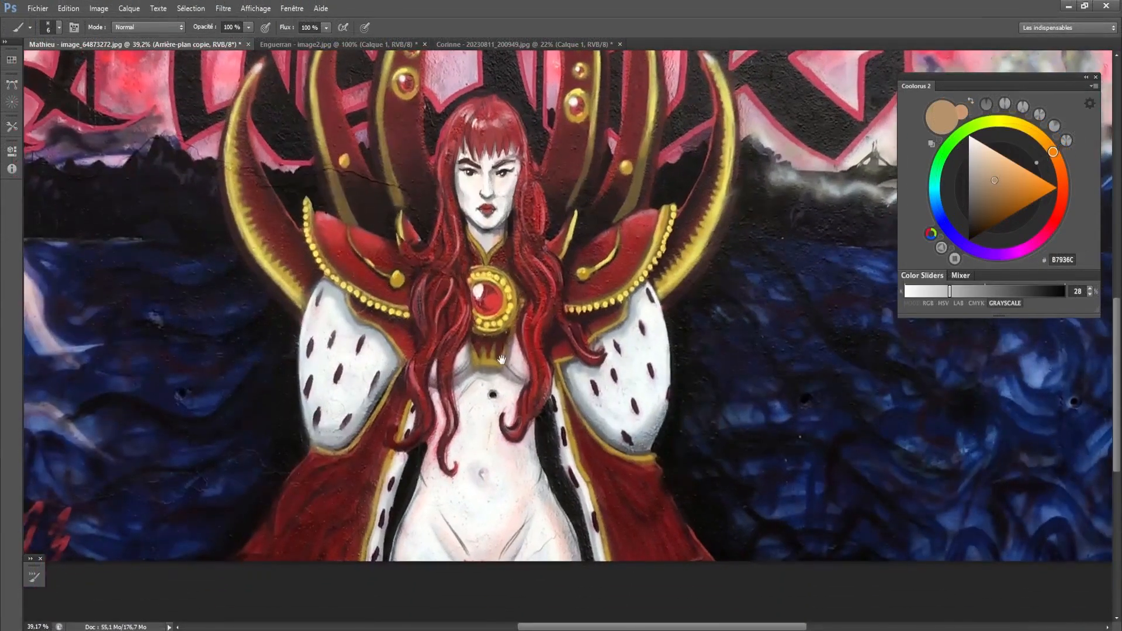
alt+click(466, 369)
key(bracketright)
key(bracketright)
key(bracketright)
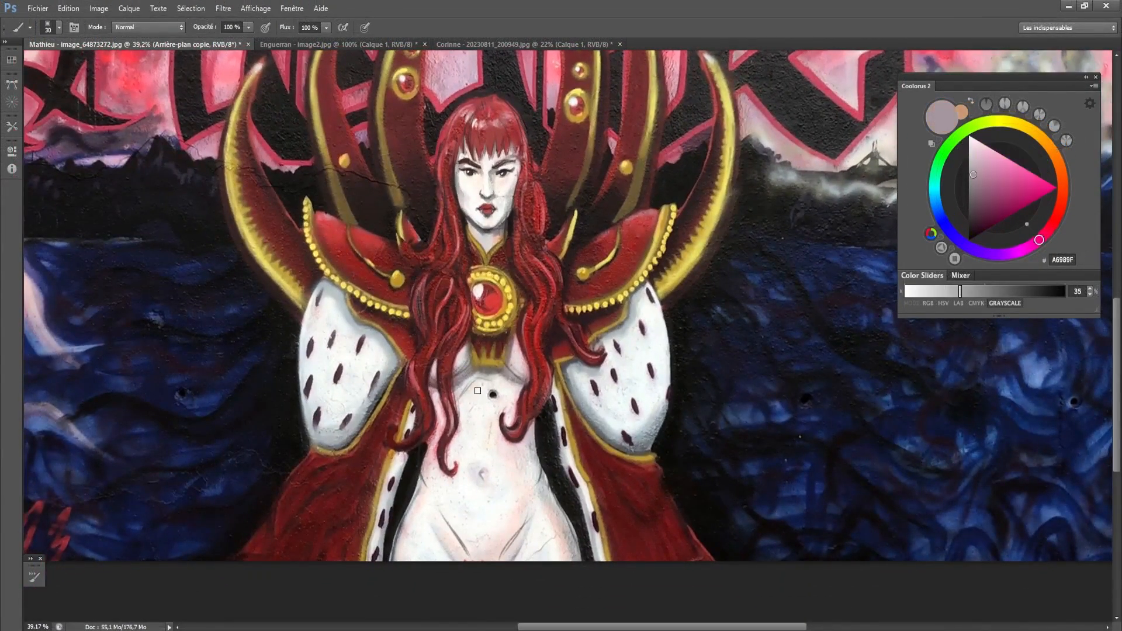
key(bracketright)
mouse_move(457, 388)
mouse_down()
mouse_move(599, 470)
mouse_move(457, 393)
mouse_up()
- Shade the waist and side of the belly on the viewer's right with A6989F using a larger brush
key(])
key(])
key(])
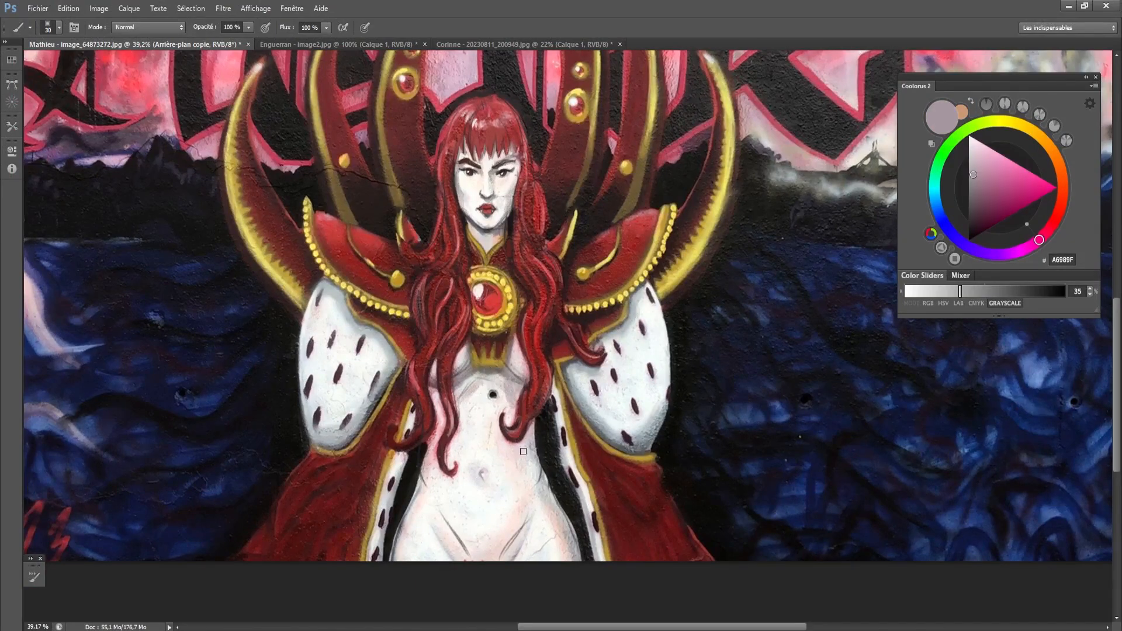
drag(517, 440, 526, 498)
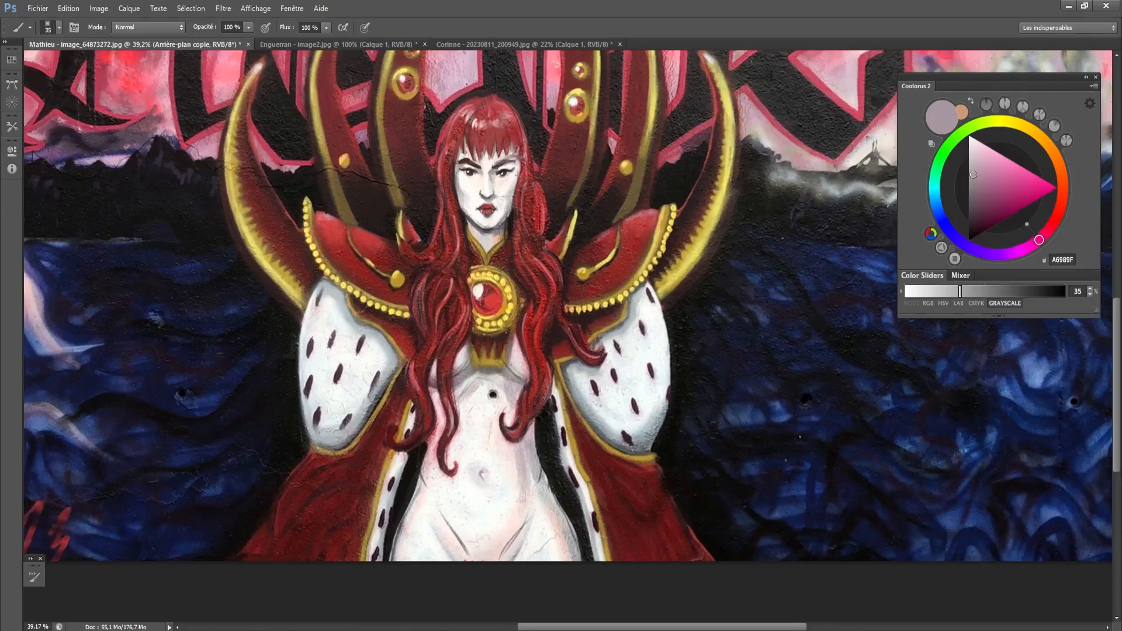
mouse_move(532, 461)
mouse_down()
mouse_move(528, 503)
mouse_move(515, 507)
mouse_move(521, 529)
mouse_up()
key([)
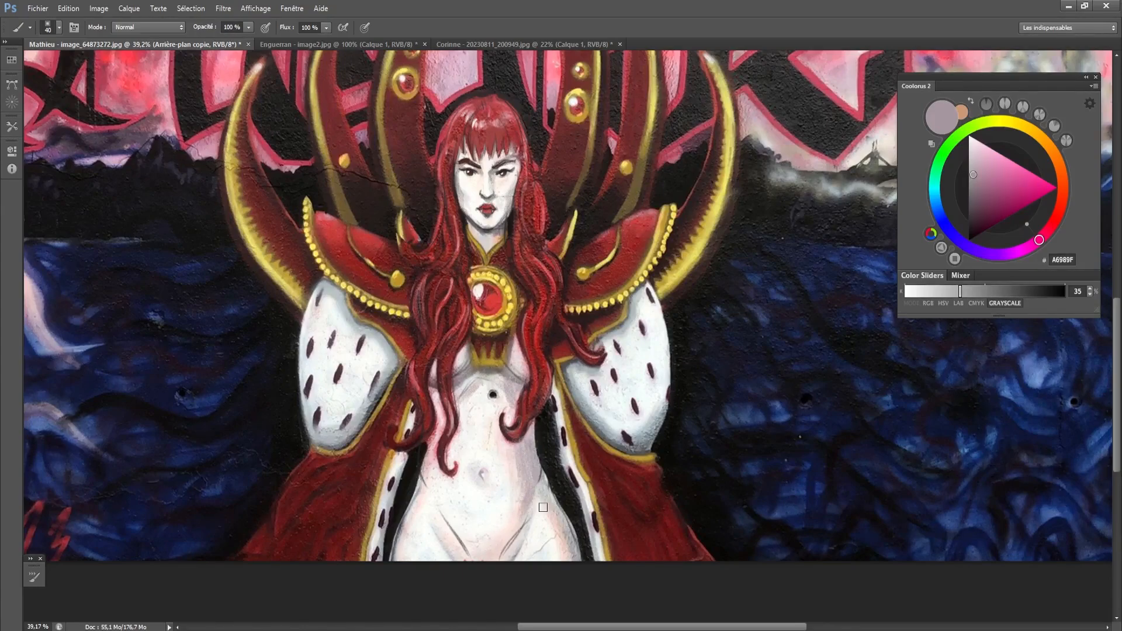
- Shade the hip and upper thigh on the viewer's right with A6989F
key(])
drag(543, 488, 535, 523)
mouse_move(537, 510)
mouse_down()
mouse_move(530, 539)
mouse_move(547, 524)
mouse_move(546, 556)
mouse_up()
drag(556, 540, 557, 562)
- Repaint the navel shadow with A6989F using a smaller brush
key([)
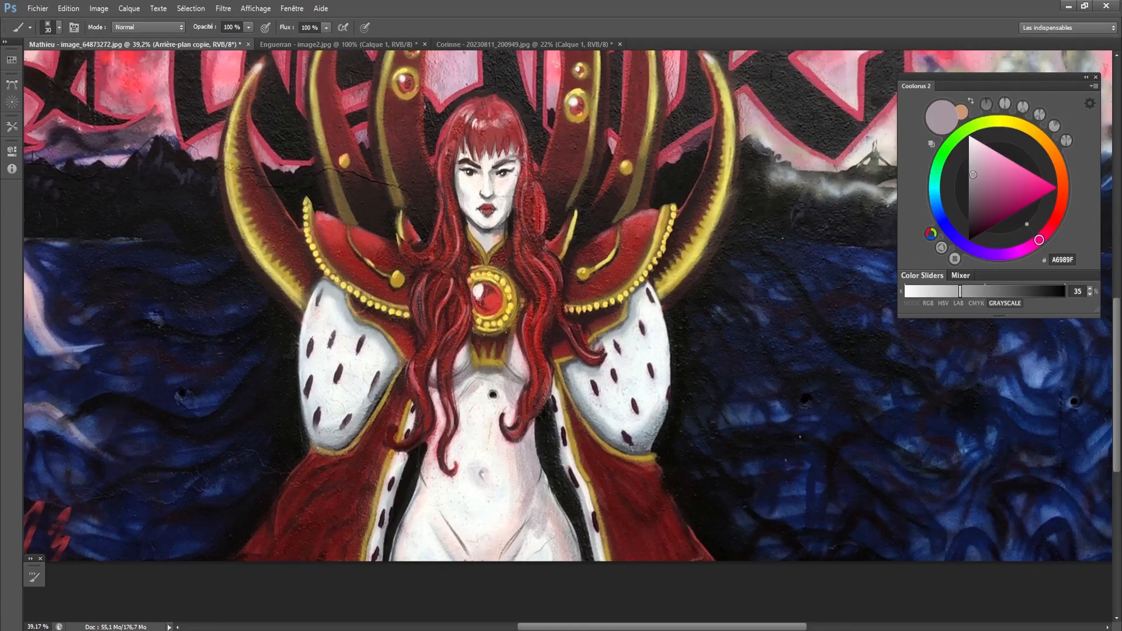
key([)
key([)
drag(481, 471, 486, 493)
- Lighten the waist and hip on the viewer's left with the pale skin tone F3E5E1
alt+click(416, 494)
key(])
key(])
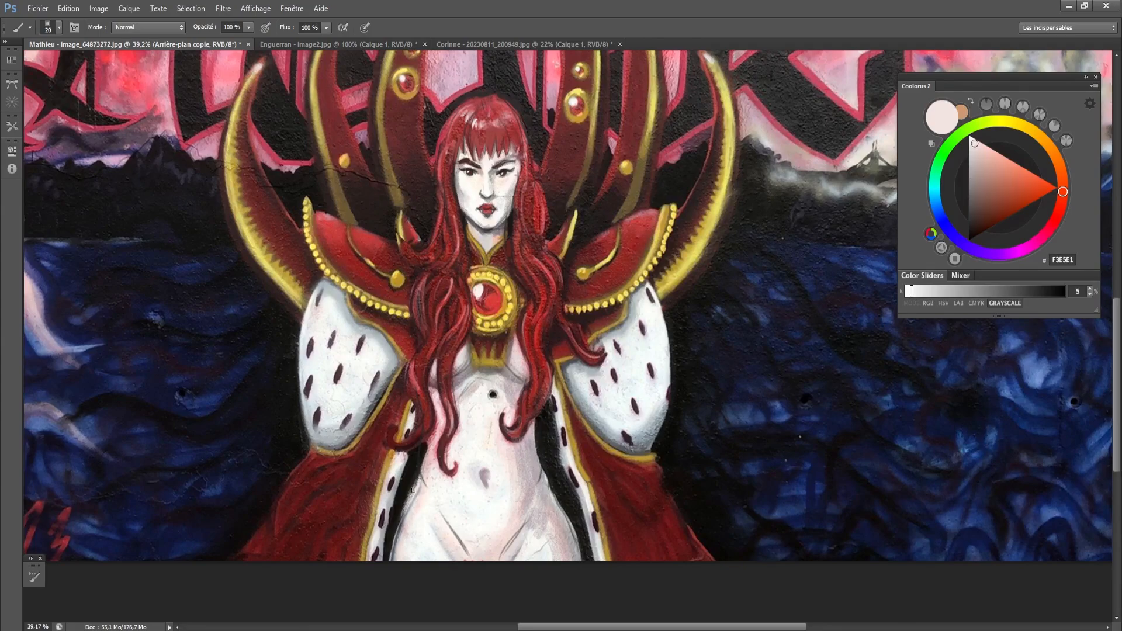
drag(418, 477, 405, 507)
key([)
mouse_move(425, 435)
mouse_down()
mouse_move(425, 470)
mouse_move(426, 461)
mouse_up()
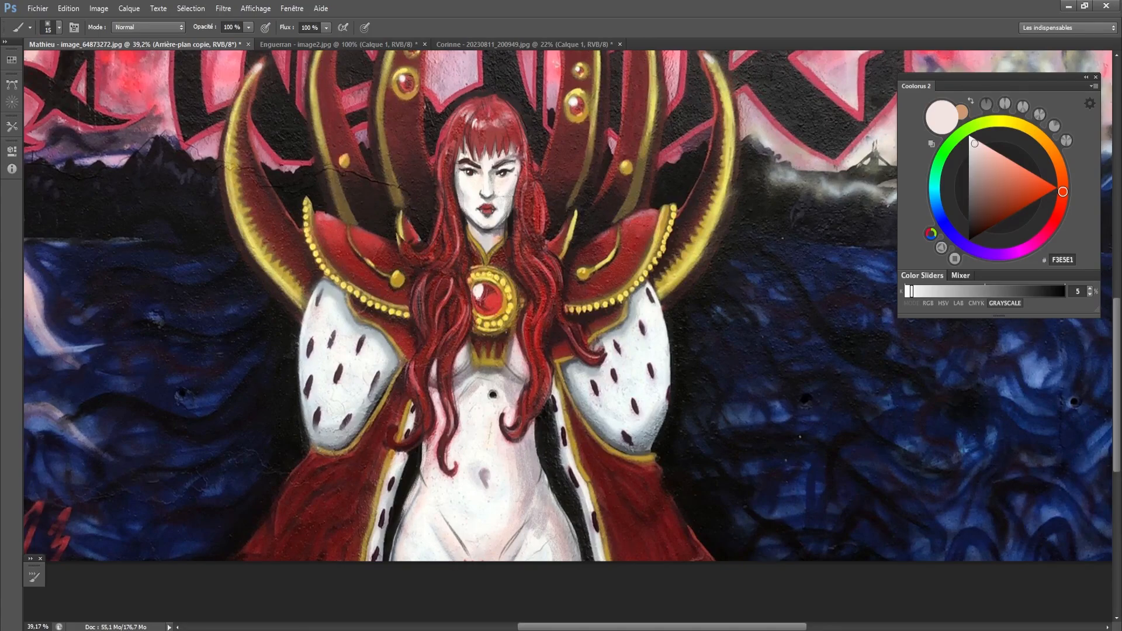
- Retouch the waist on the viewer's right with A89FA6 and the edge of the adjoining hair lock with 4E1D1D
drag(535, 426, 538, 472)
alt+click(530, 455)
alt+click(532, 446)
drag(538, 411, 536, 430)
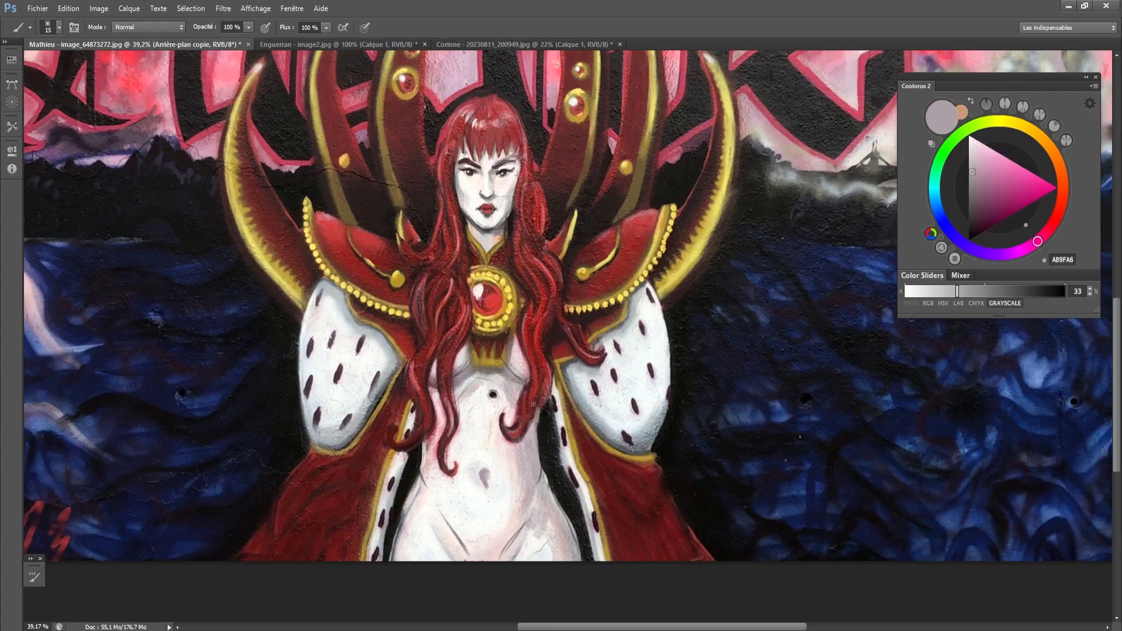
alt+click(533, 420)
alt+click(537, 405)
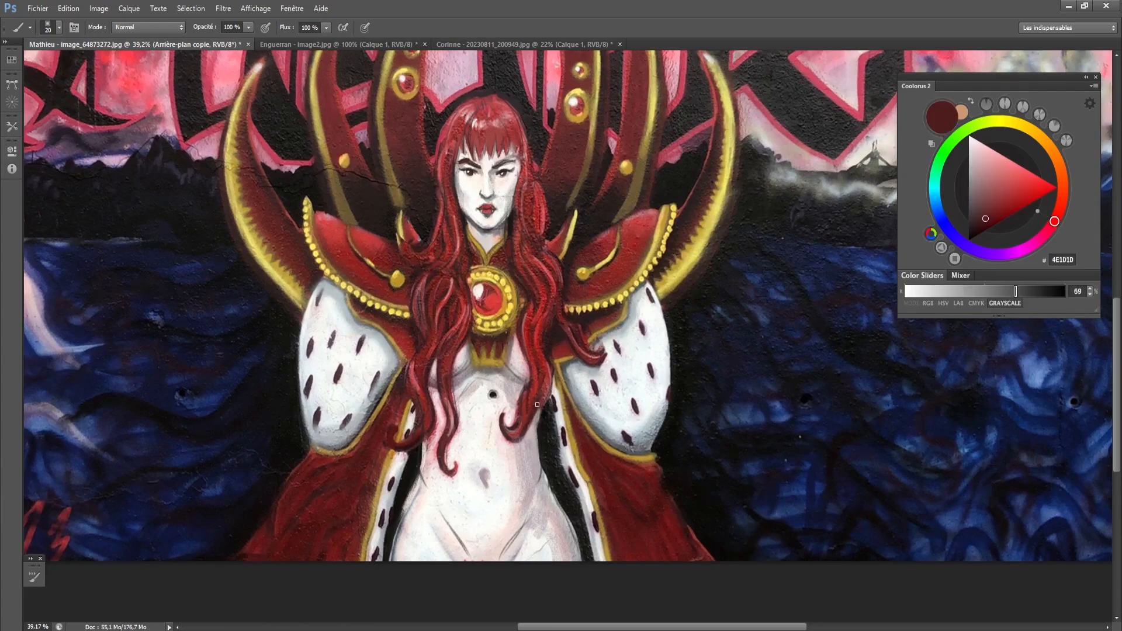
- Refine the hip contour on the viewer's left with B1A7AC and sample the skin tone FBECE3
alt+click(416, 494)
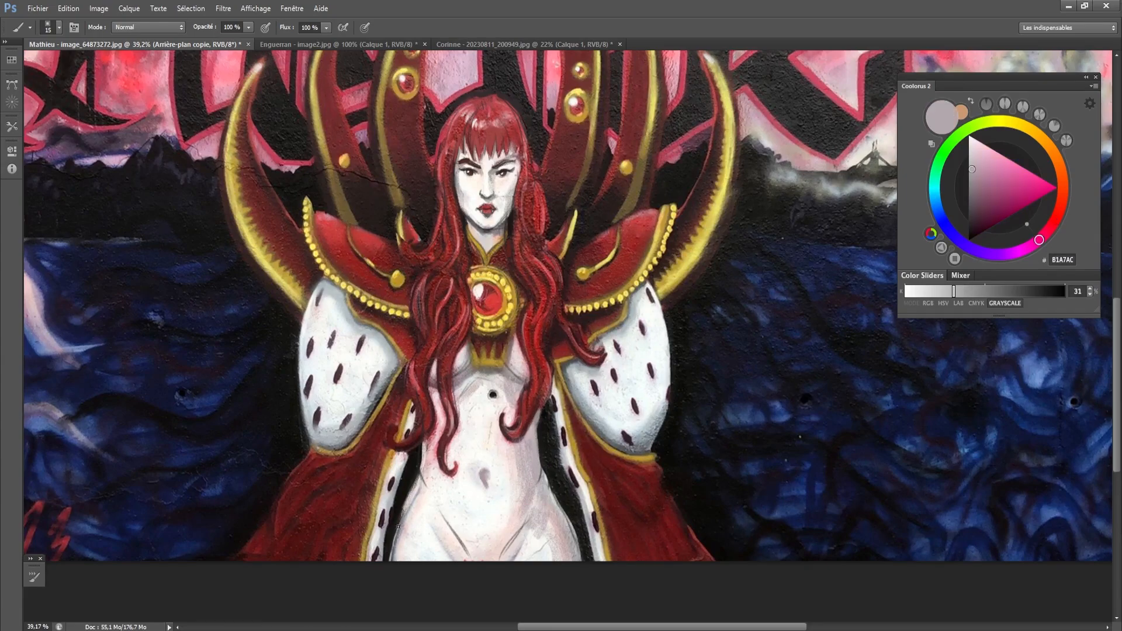
key(bracketleft)
alt+click(416, 494)
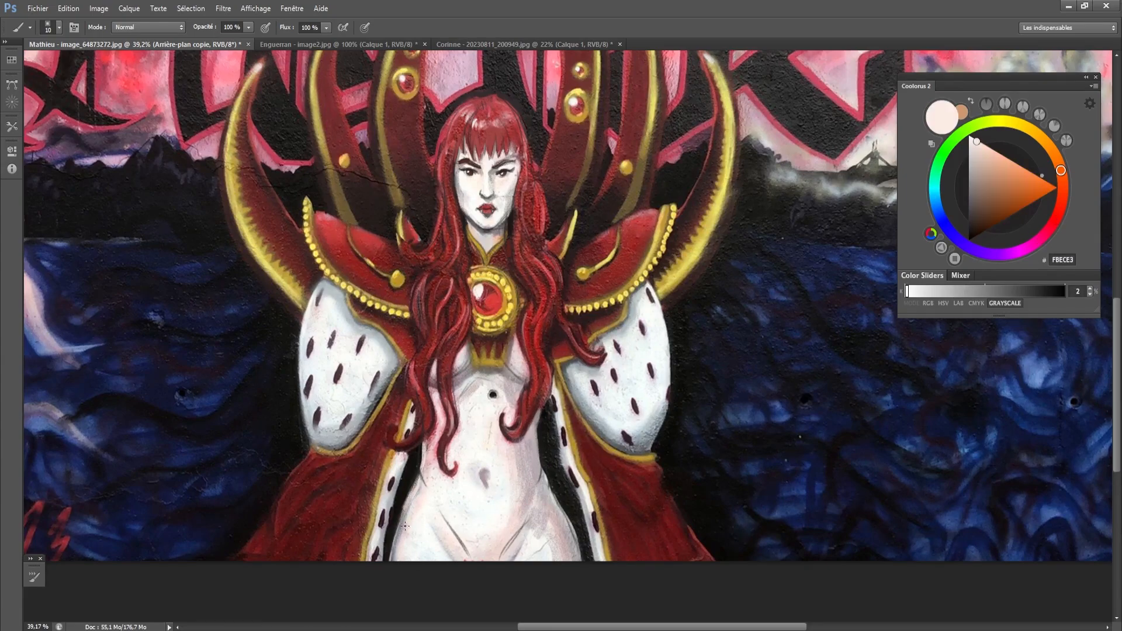
- Soften the crease between the belly and thigh on the viewer's left with F4F4F2 and F3F7F6
alt+click(451, 539)
key(bracketright)
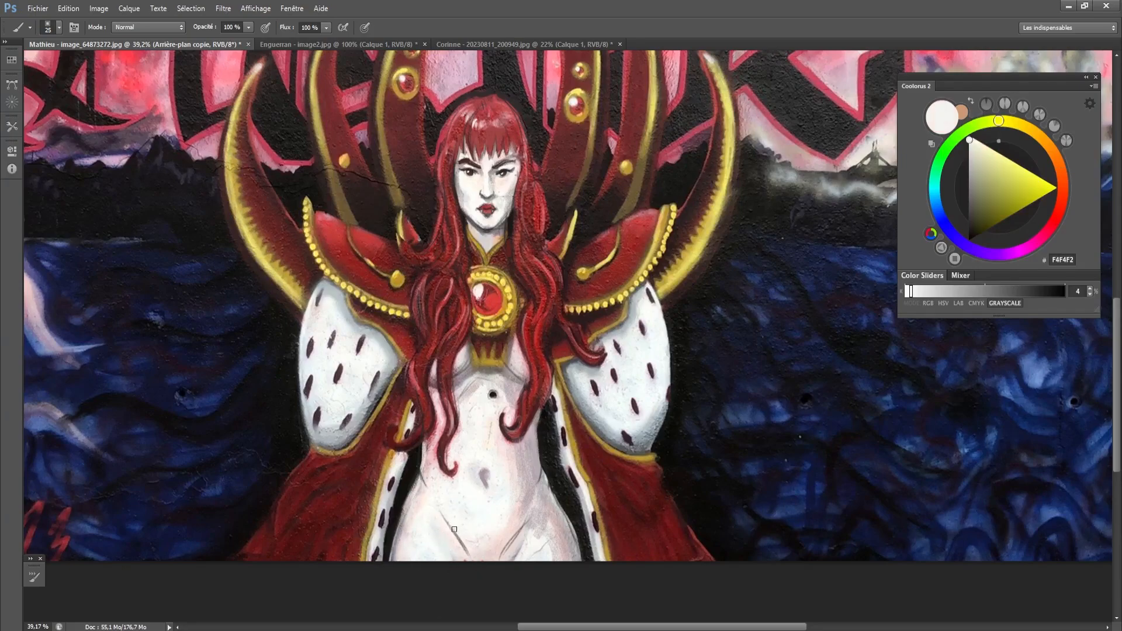
alt+click(498, 495)
key(bracketleft)
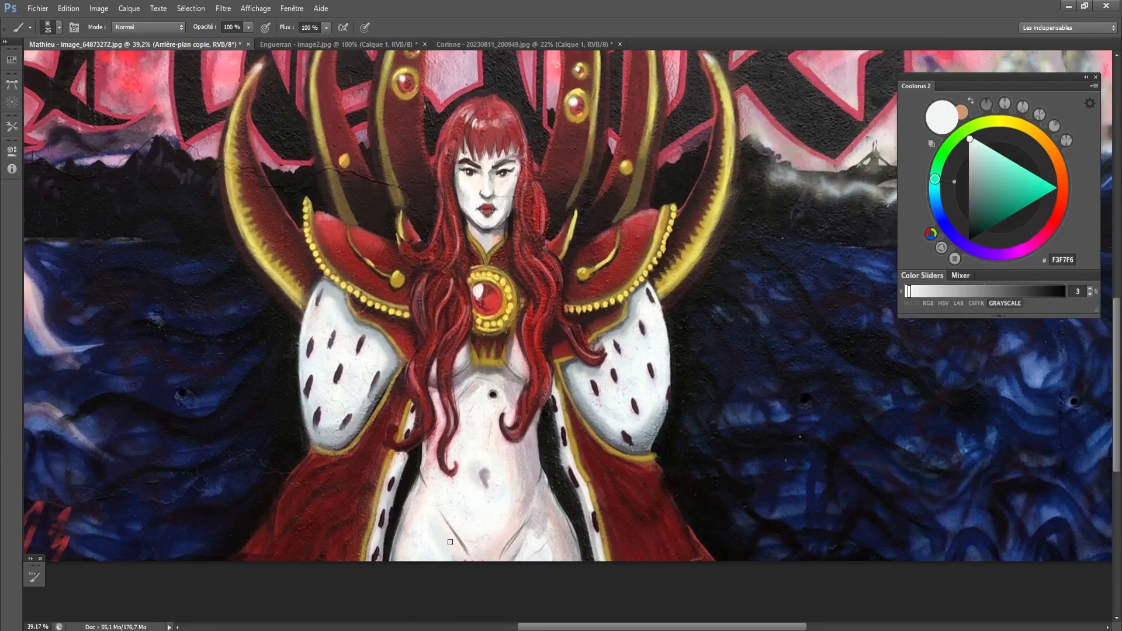
alt+click(450, 540)
- Try a broad B1A2A8 shadow across the lower abdomen and undo the stroke
key(bracketright)
key(bracketright)
key(bracketright)
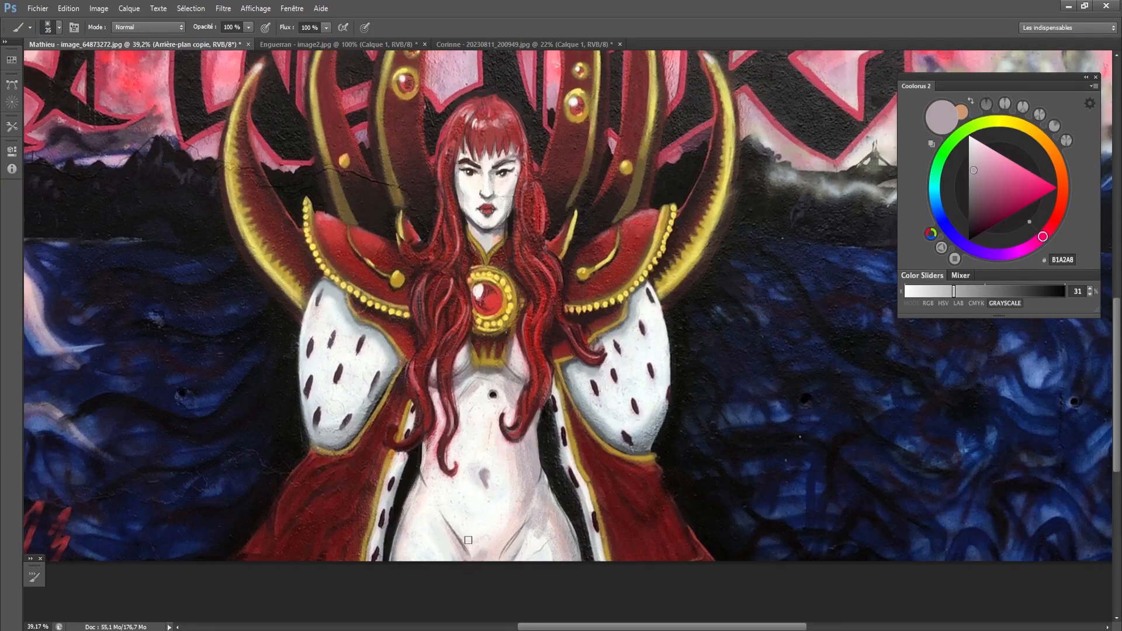
mouse_move(492, 560)
mouse_down()
mouse_move(507, 538)
mouse_move(492, 536)
mouse_move(506, 535)
mouse_up()
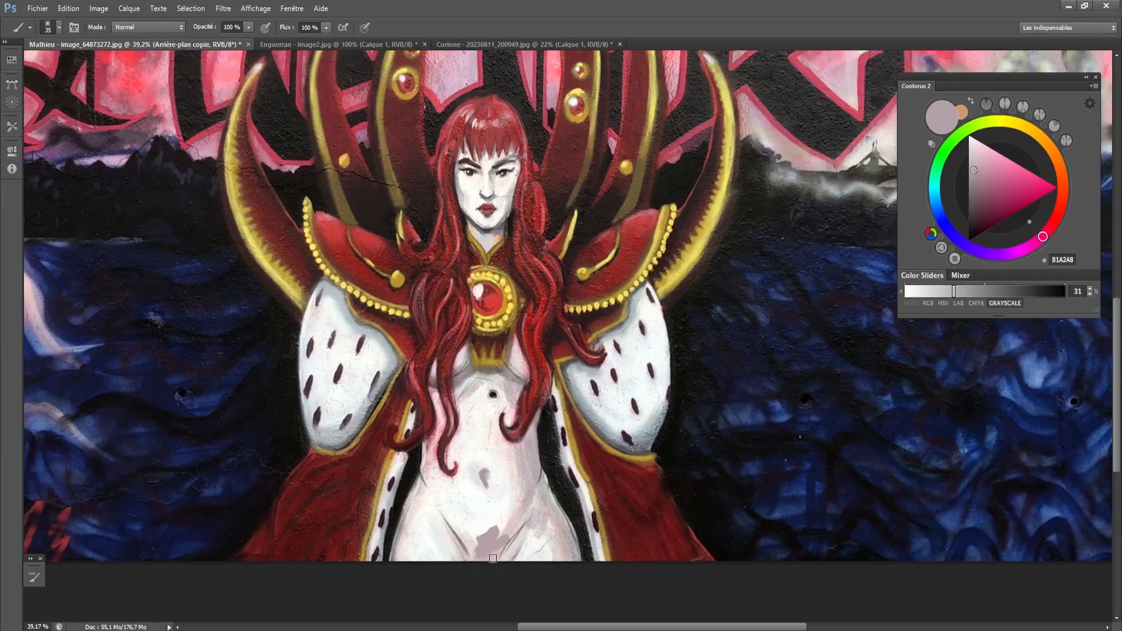
key(ctrl+z)
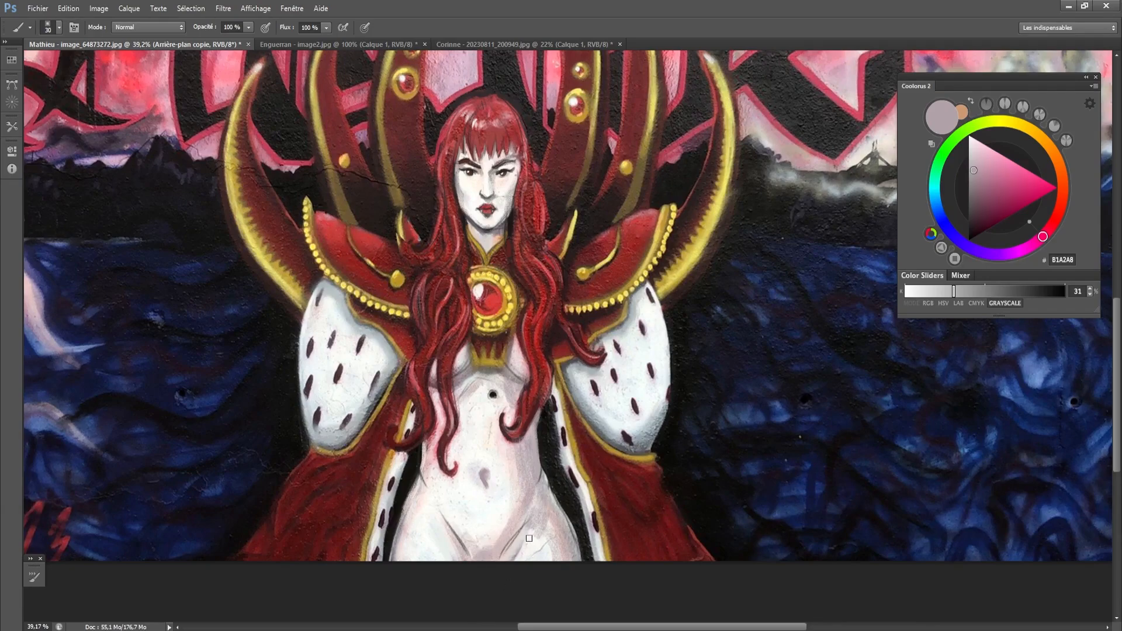
- Retouch the thigh crease on the viewer's right with F2EEEC and D3C3BF, and the skin beside the navel
alt+click(528, 548)
key(bracketleft)
key(bracketleft)
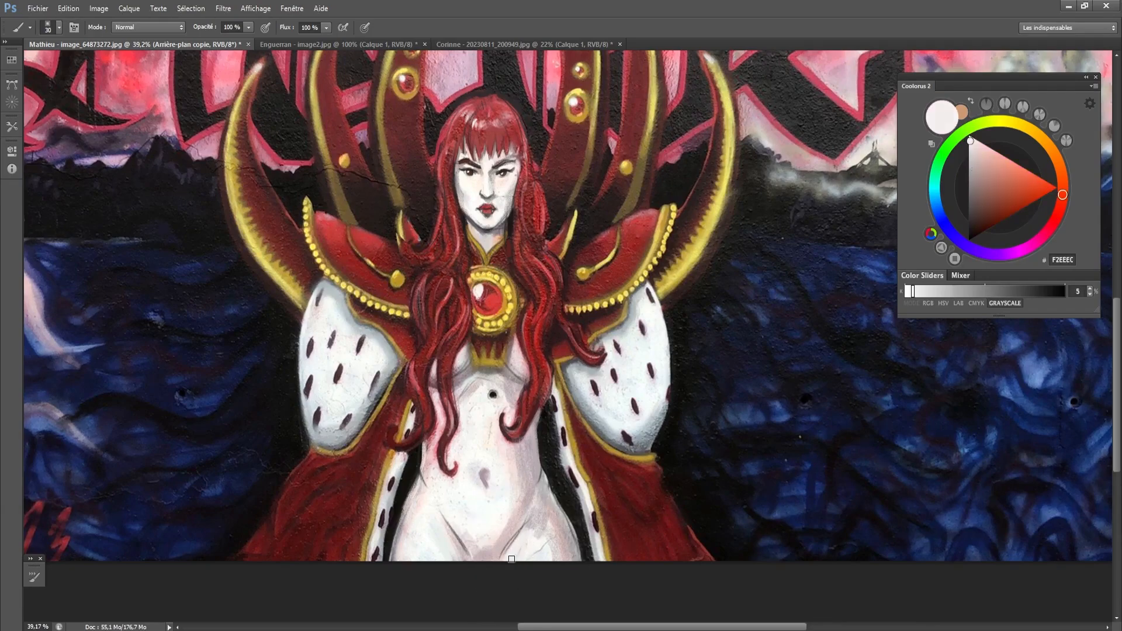
alt+click(513, 535)
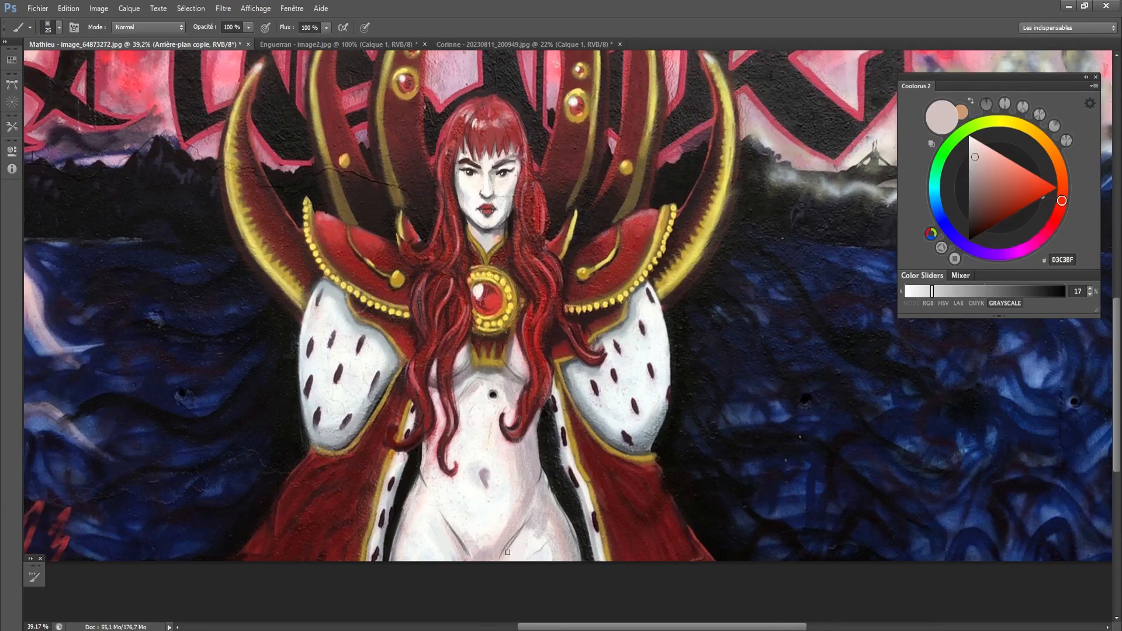
drag(530, 514, 530, 527)
drag(466, 478, 462, 490)
- Shade the outer side of the ermine sleeve on the viewer's right with the blue-grey 9EA6AD using a larger brush
alt+click(325, 415)
key(bracketleft)
scroll(313, 408, down, 1)
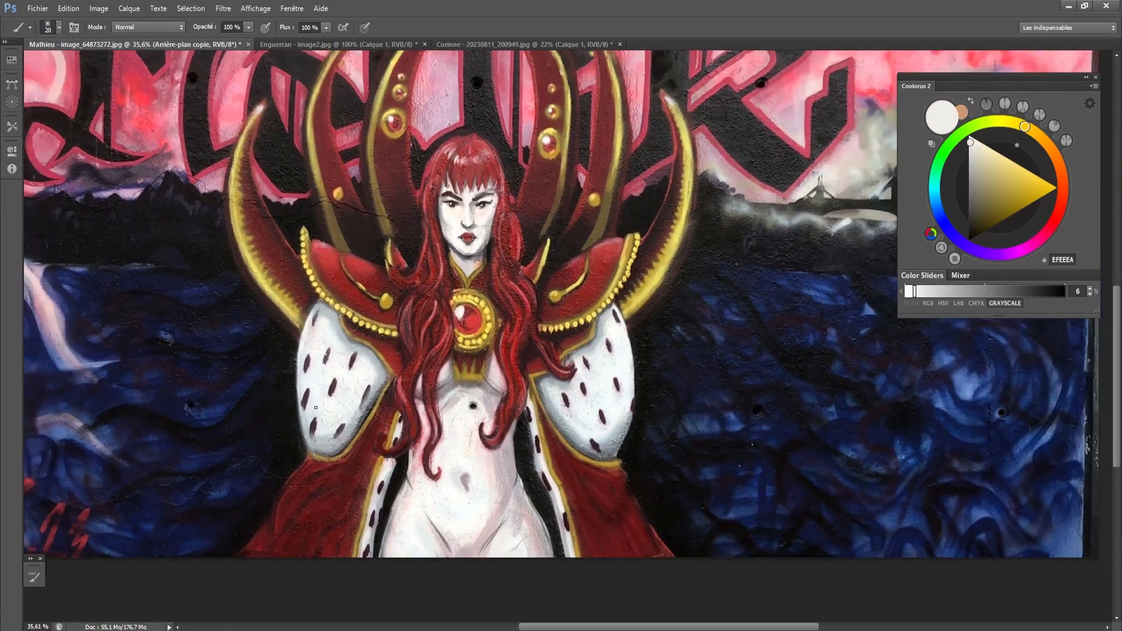
key(bracketright)
key(bracketright)
key(bracketright)
alt+click(600, 331)
mouse_move(605, 310)
mouse_down()
mouse_move(612, 398)
mouse_move(629, 403)
mouse_up()
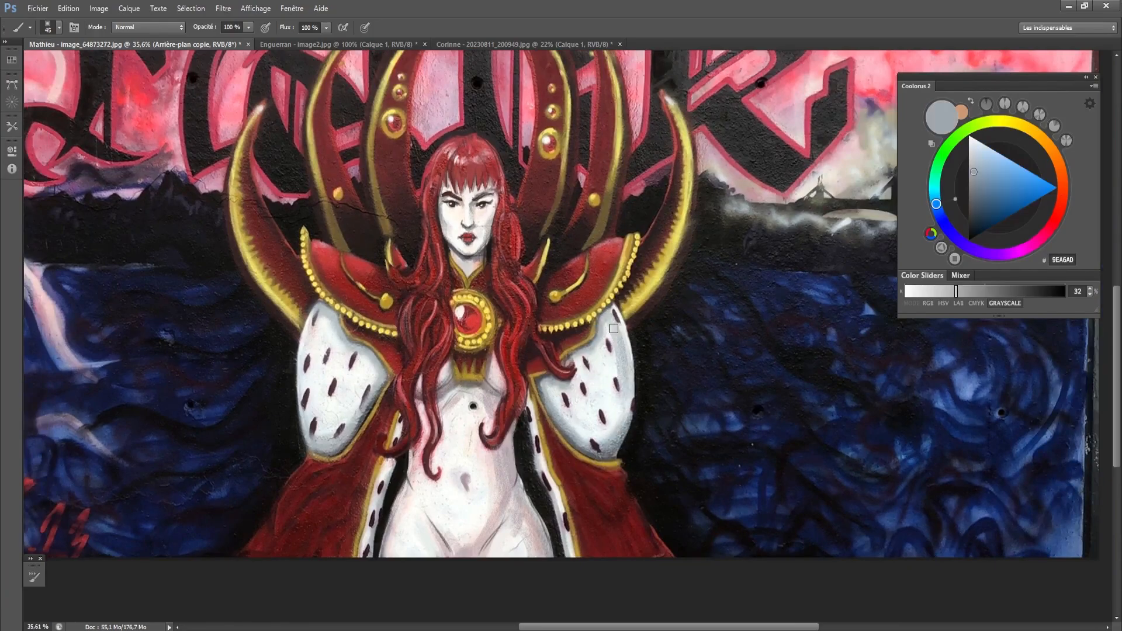
- Tone down the fur and its dark spots across the ermine sleeve on the viewer's right with broad 9EA6AD strokes
key(bracketright)
key(bracketright)
mouse_move(624, 331)
mouse_down()
mouse_move(627, 398)
mouse_move(608, 434)
mouse_up()
mouse_move(584, 346)
mouse_down()
mouse_move(602, 451)
mouse_move(588, 442)
mouse_move(620, 331)
mouse_up()
key(bracketleft)
key(bracketleft)
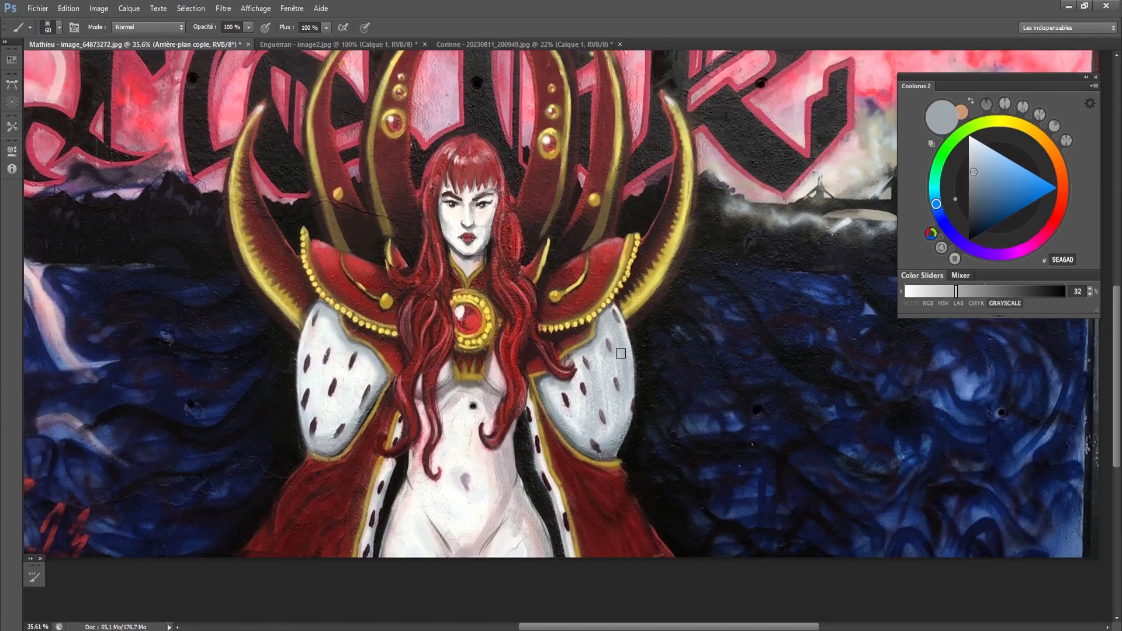
- Try a dark 261A1A shadow on the red cape below the ermine sleeve on the viewer's right and undo the stroke
alt+click(569, 345)
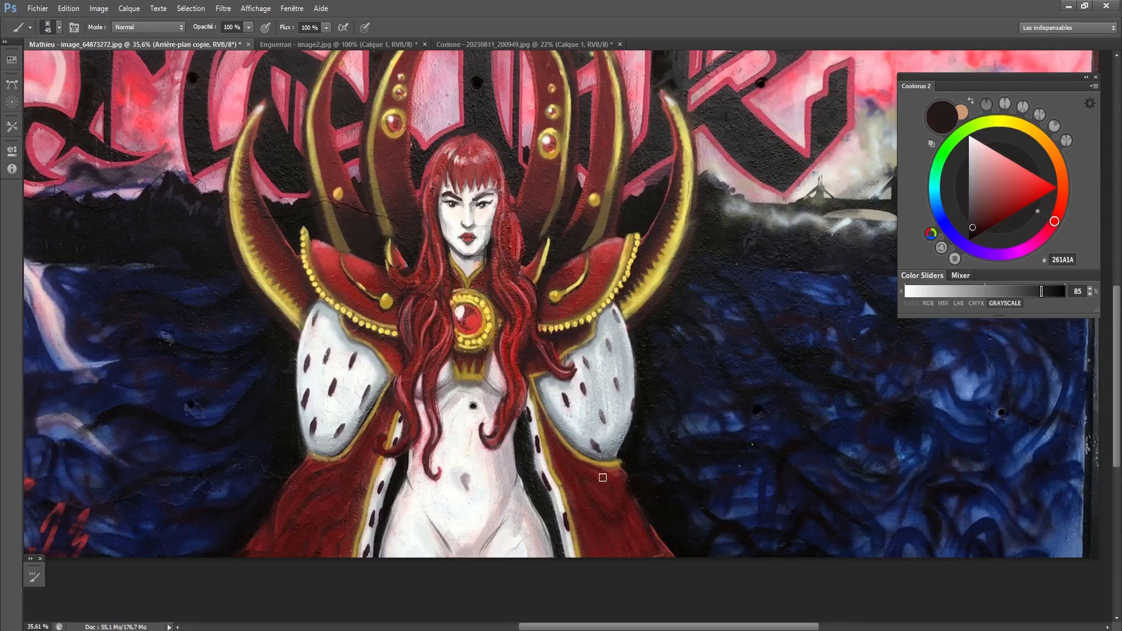
drag(634, 526, 610, 482)
key(ctrl+z)
key(bracketleft)
key(bracketright)
- Shade the cape's ermine trim on the viewer's right with the grey-green 9DAAA6, from the sleeve down to the hip
alt+click(533, 404)
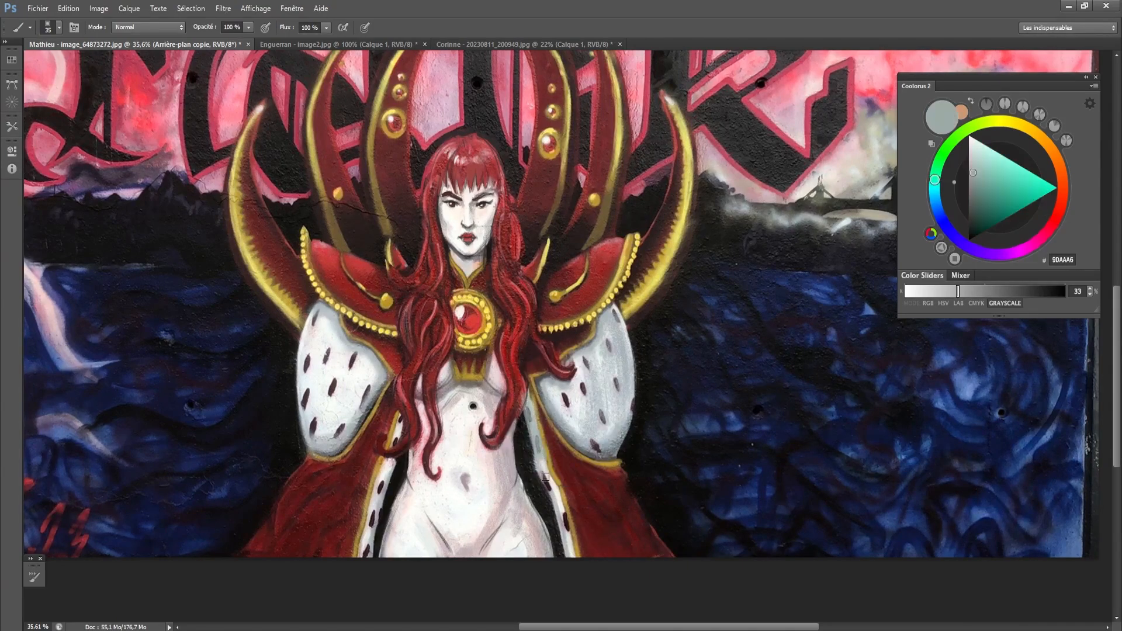
key(ctrl+z)
key(bracketleft)
drag(528, 398, 568, 539)
key(bracketleft)
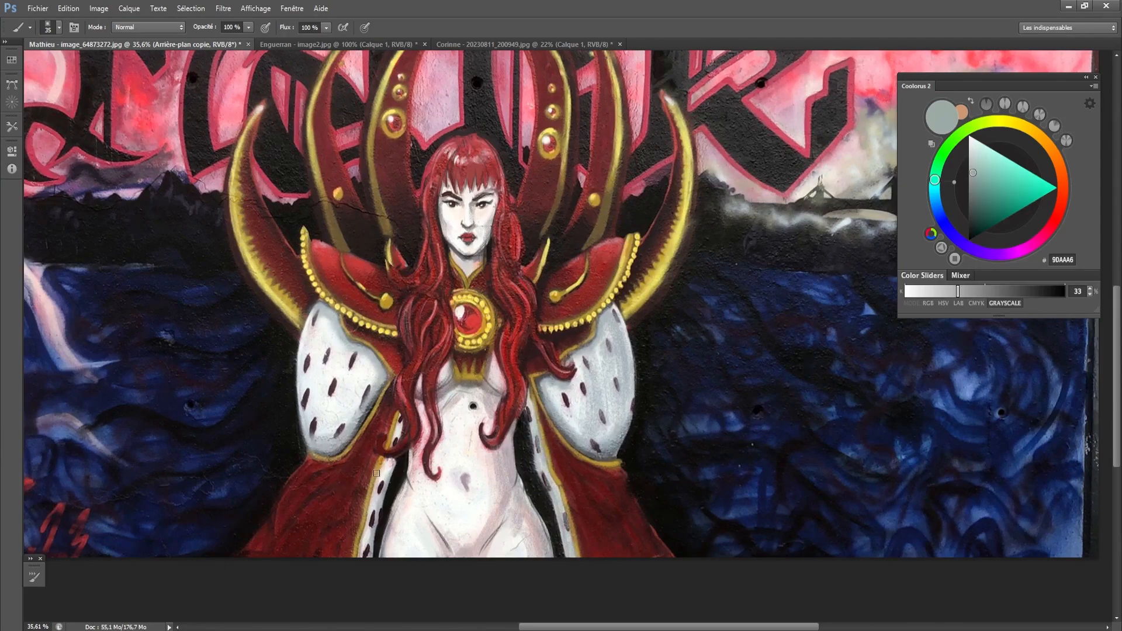
- Shade the ermine trim and the inner side of the ermine sleeve on the viewer's left with 9DAAA6
drag(384, 498, 369, 564)
mouse_move(377, 369)
mouse_down()
mouse_move(357, 428)
mouse_move(368, 374)
mouse_move(333, 435)
mouse_up()
key(bracketright)
key(bracketright)
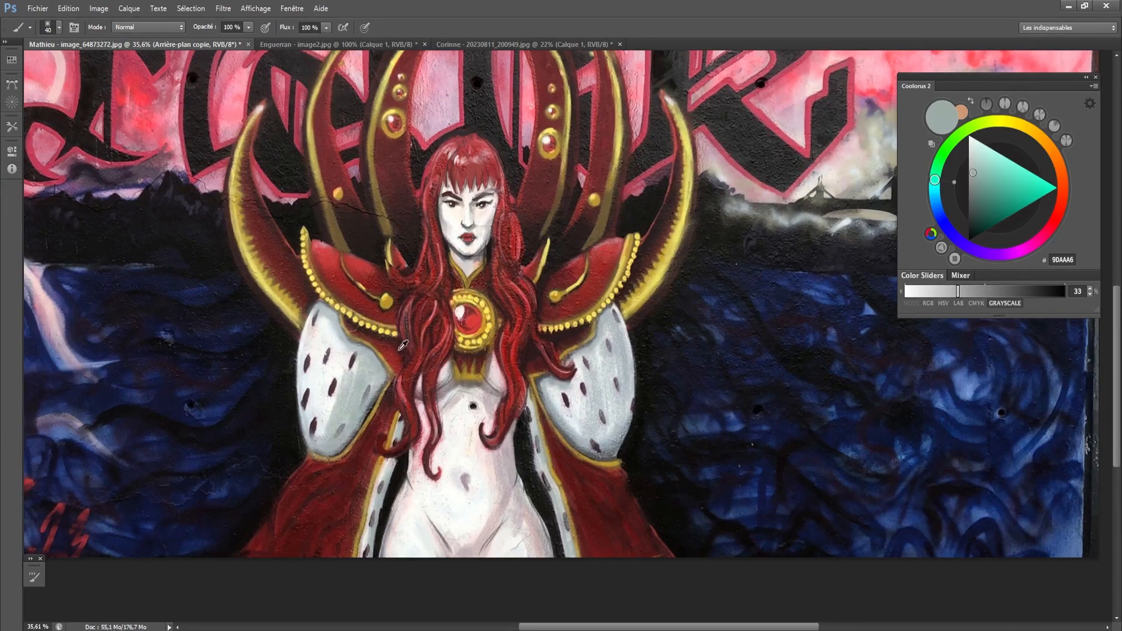
- Darken the red fabric between the hair and the sleeve on the viewer's left with 391C1C, undoing the stroke near the collar
alt+click(397, 344)
drag(389, 356, 399, 368)
key(bracketleft)
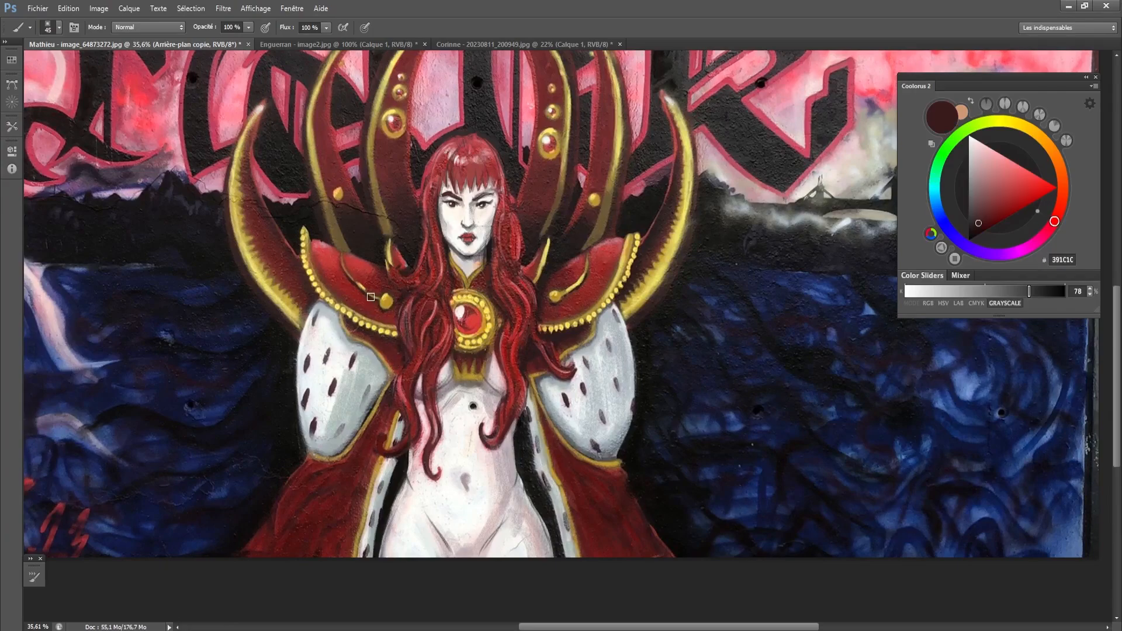
drag(388, 320, 407, 324)
key(ctrl+z)
- Blend the shadow across the ermine sleeve on the viewer's left with the light grey B5BFBC using a larger brush
key(bracketleft)
- Restore the dark spots on the ermine sleeve on the viewer's left with a small 423339 brush and clean the surrounding fur with F3F5F0
key(bracketleft)
key(bracketright)
key(bracketright)
key(bracketright)
key(bracketright)
key(bracketright)
key(bracketright)
drag(345, 350, 323, 435)
mouse_move(345, 384)
mouse_down()
mouse_move(337, 422)
mouse_move(352, 354)
mouse_move(319, 427)
mouse_up()
alt+click(359, 374)
alt+click(319, 427)
key(bracketleft)
key(bracketleft)
key(bracketleft)
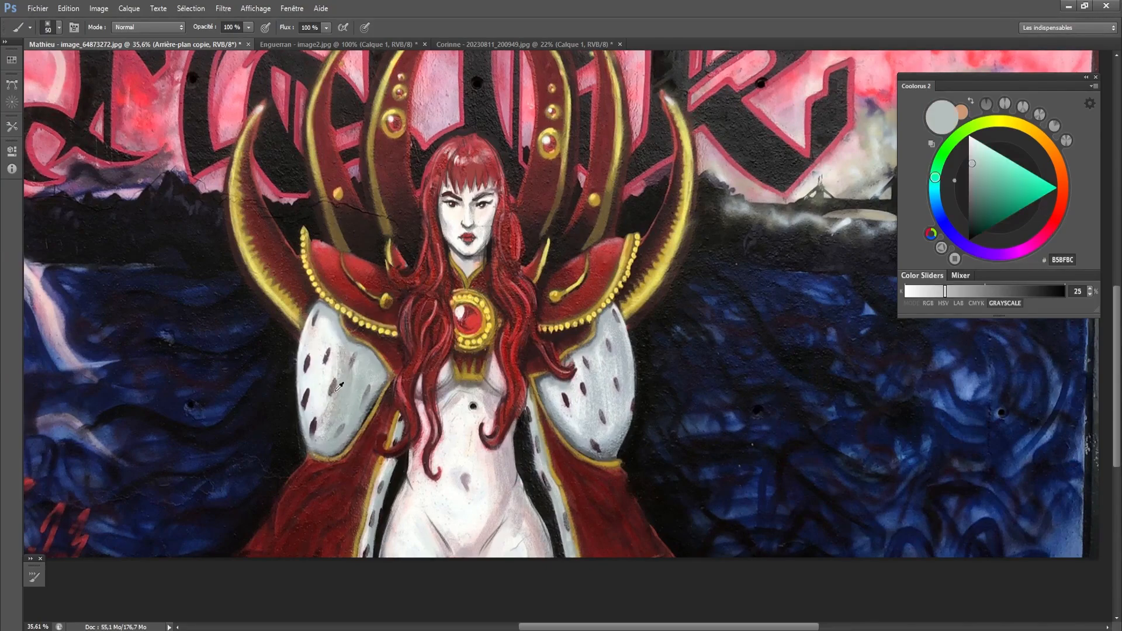
alt+click(336, 388)
key(bracketleft)
key(bracketleft)
key(bracketleft)
key(bracketleft)
key(bracketleft)
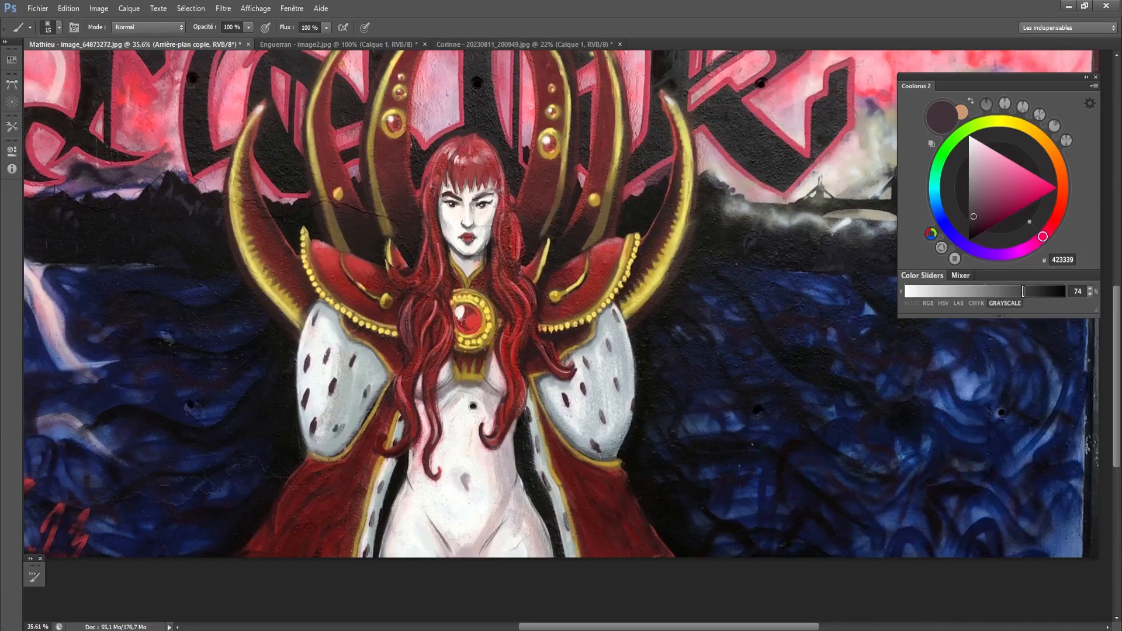
alt+click(314, 389)
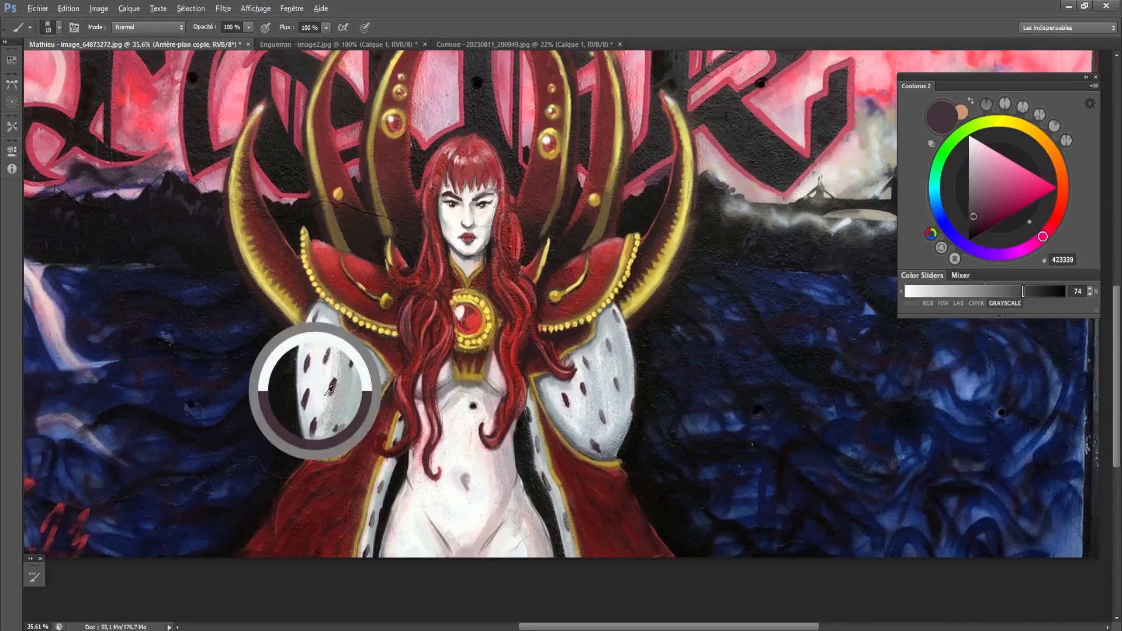
key(bracketright)
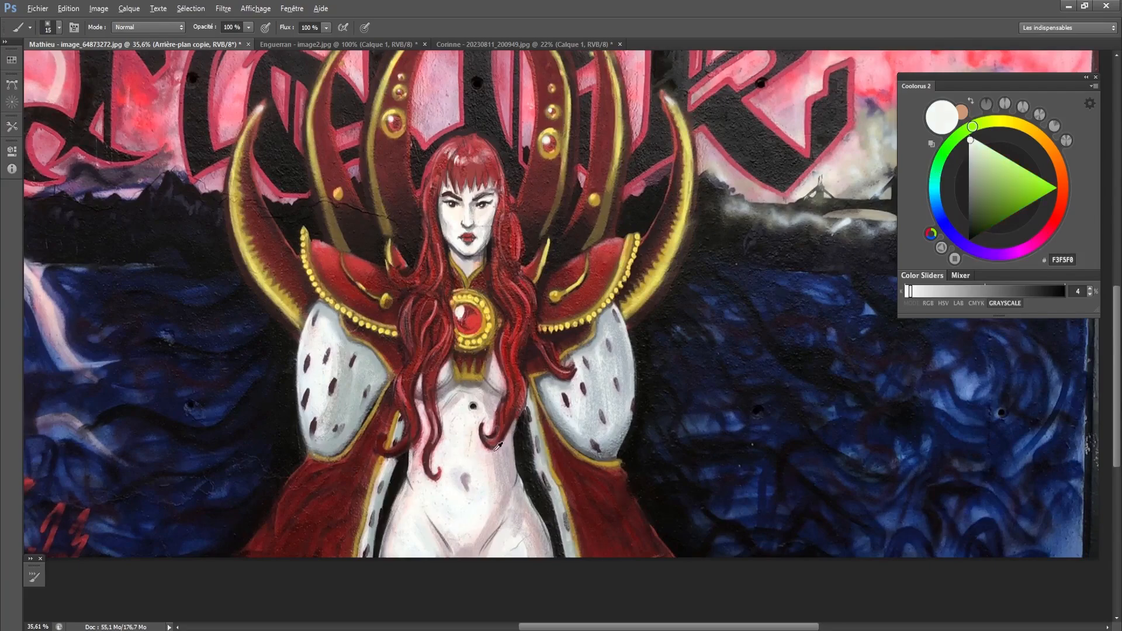
- Shade the chest beside the hair on the viewer's left with the muted plum 66484F
alt+click(504, 500)
key(bracketright)
key(bracketright)
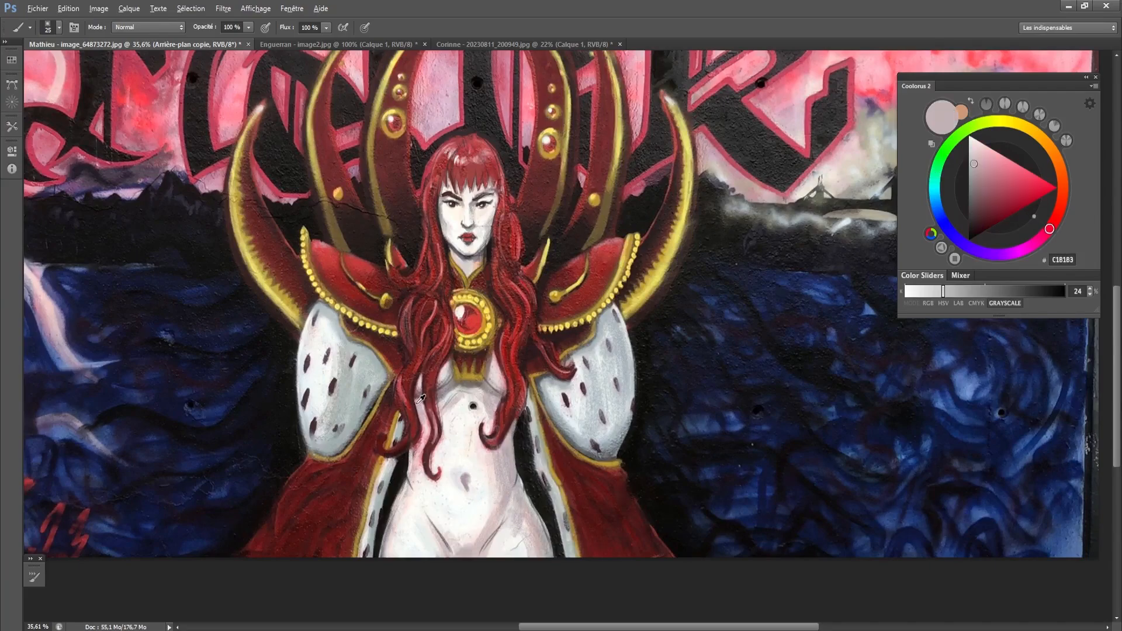
alt+click(420, 406)
key(bracketright)
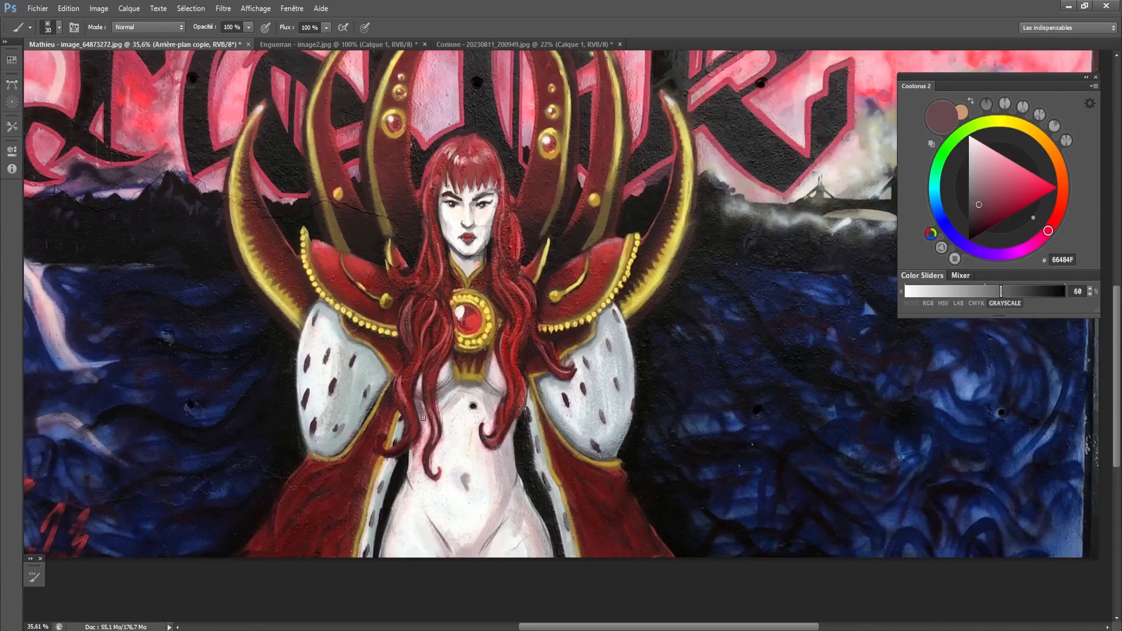
key(bracketleft)
mouse_move(420, 374)
mouse_down()
mouse_move(421, 394)
mouse_move(447, 358)
mouse_move(440, 390)
mouse_up()
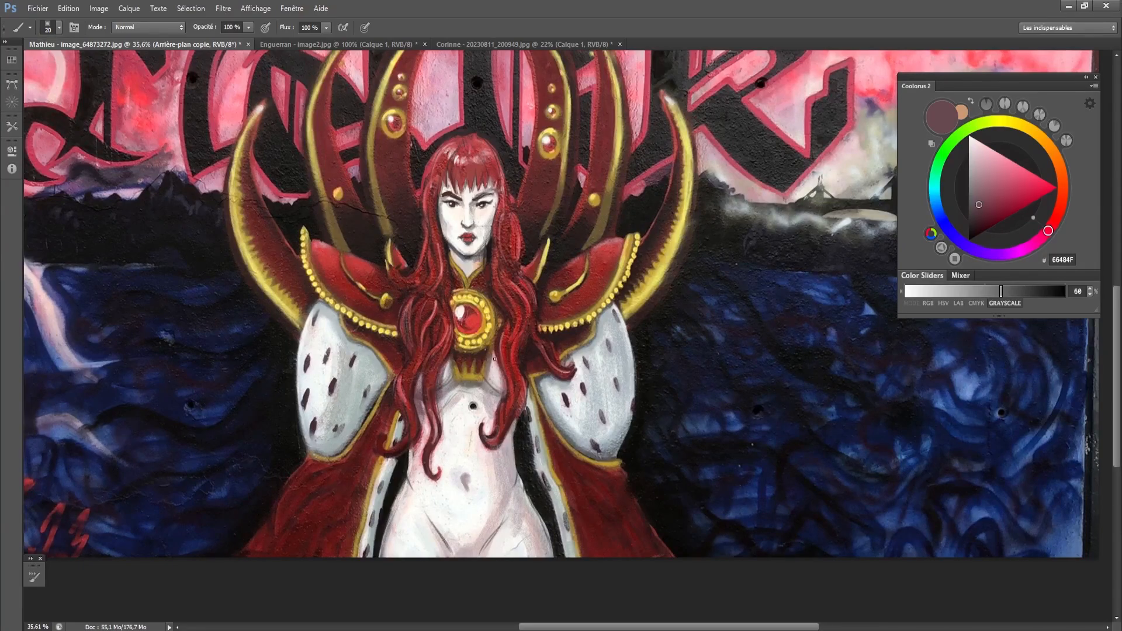
- Deepen the chest shadow beside the hair on the viewer's right with 66484F and 7D6369
drag(494, 359, 496, 390)
key(bracketright)
alt+click(490, 396)
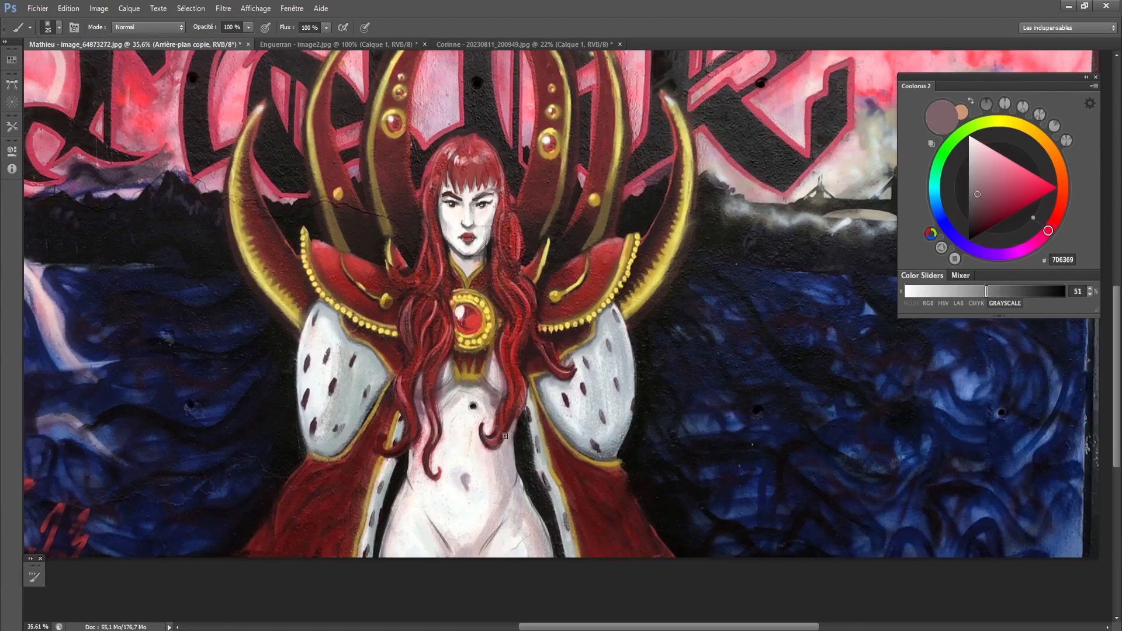
key(bracketright)
- Shade the waist and hip on the viewer's right with the greyed skin tones AFA5AA and BDB6B8
alt+scroll(475, 494, down, 2)
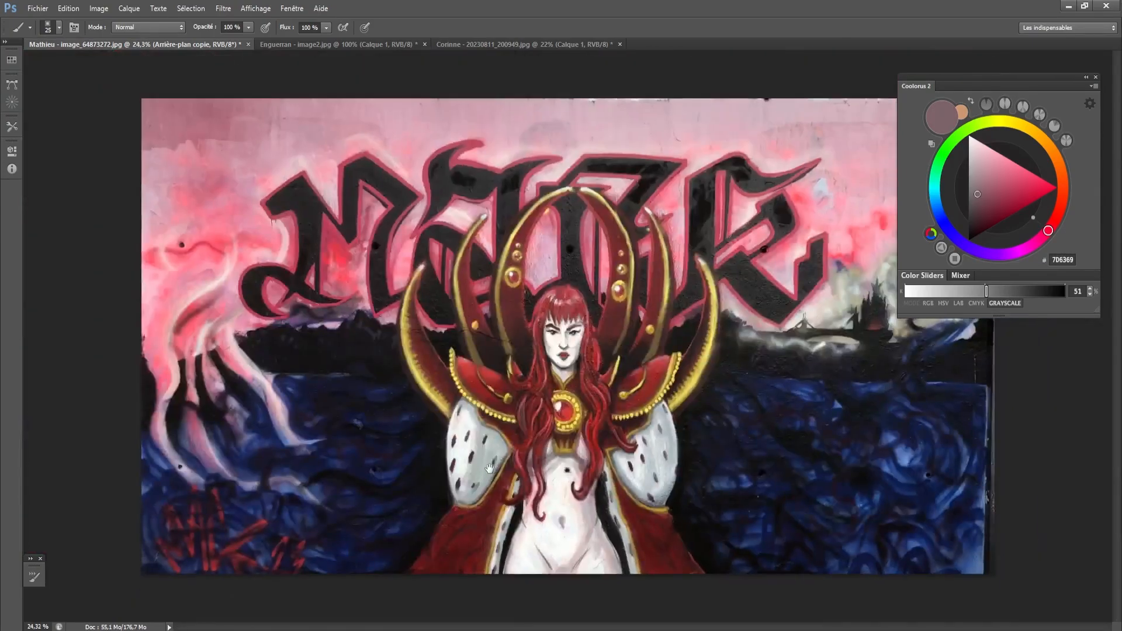
alt+scroll(592, 443, up, 1)
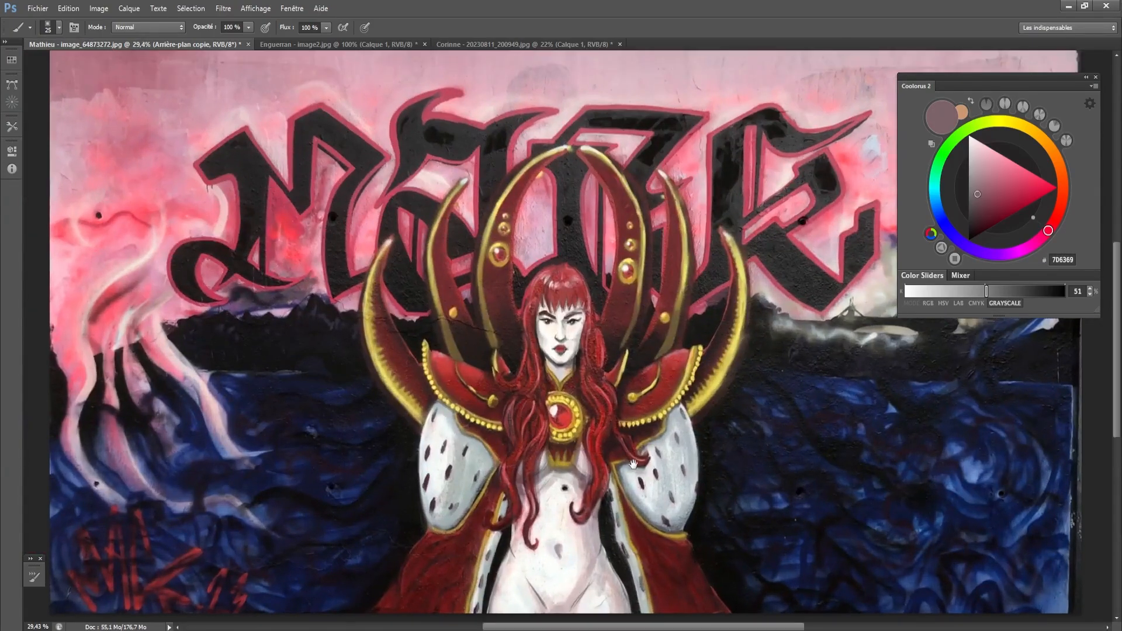
drag(635, 469, 608, 462)
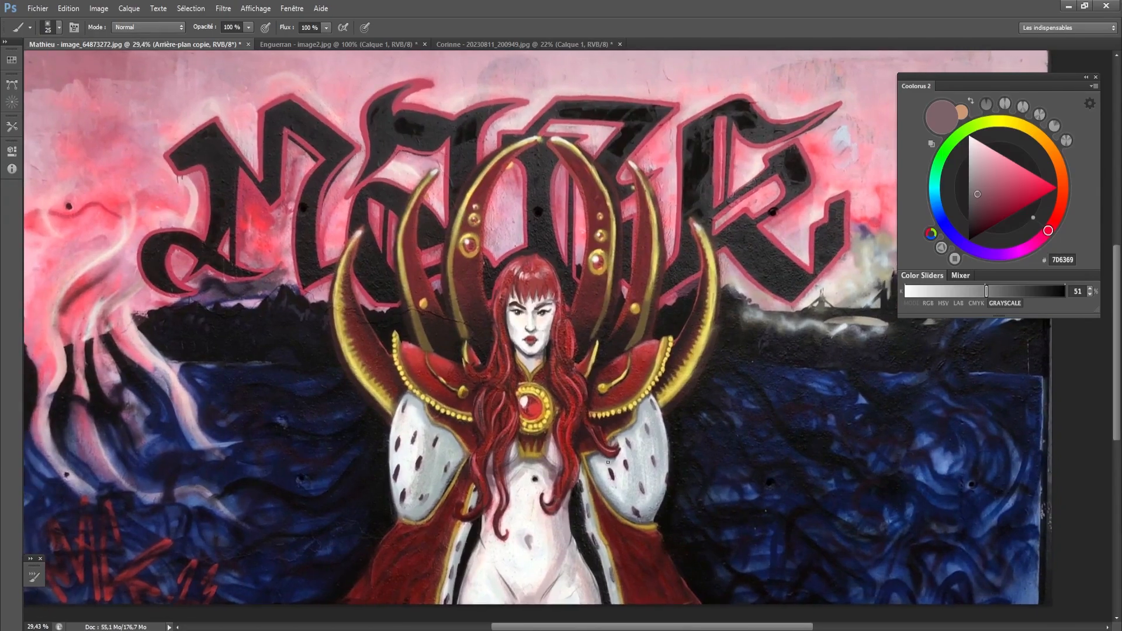
alt+click(567, 524)
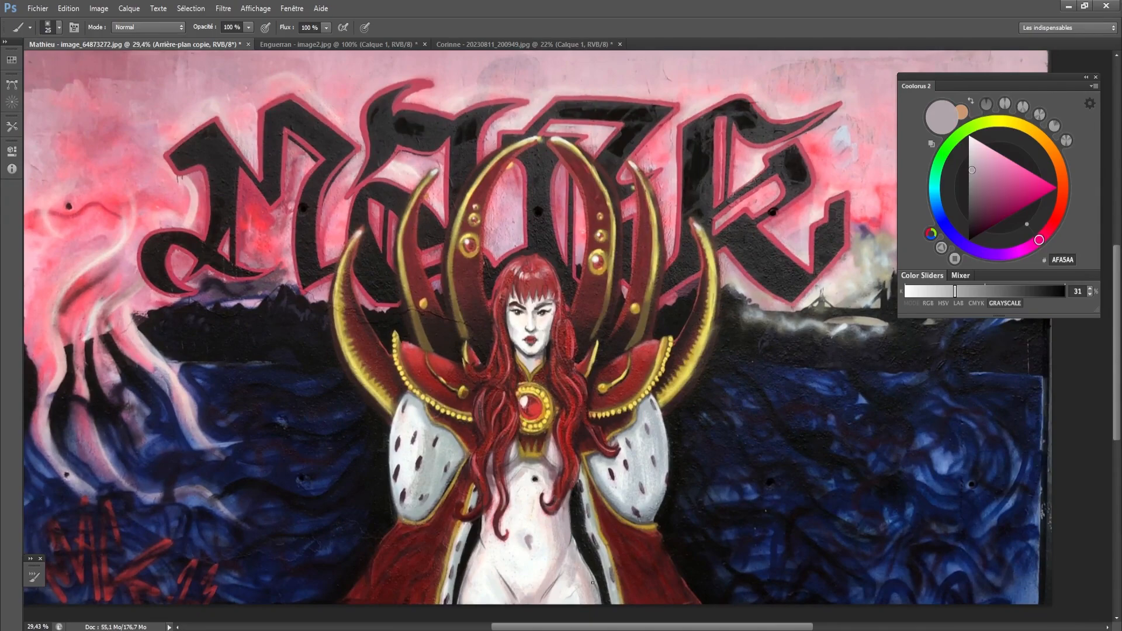
alt+click(577, 559)
key(bracketright)
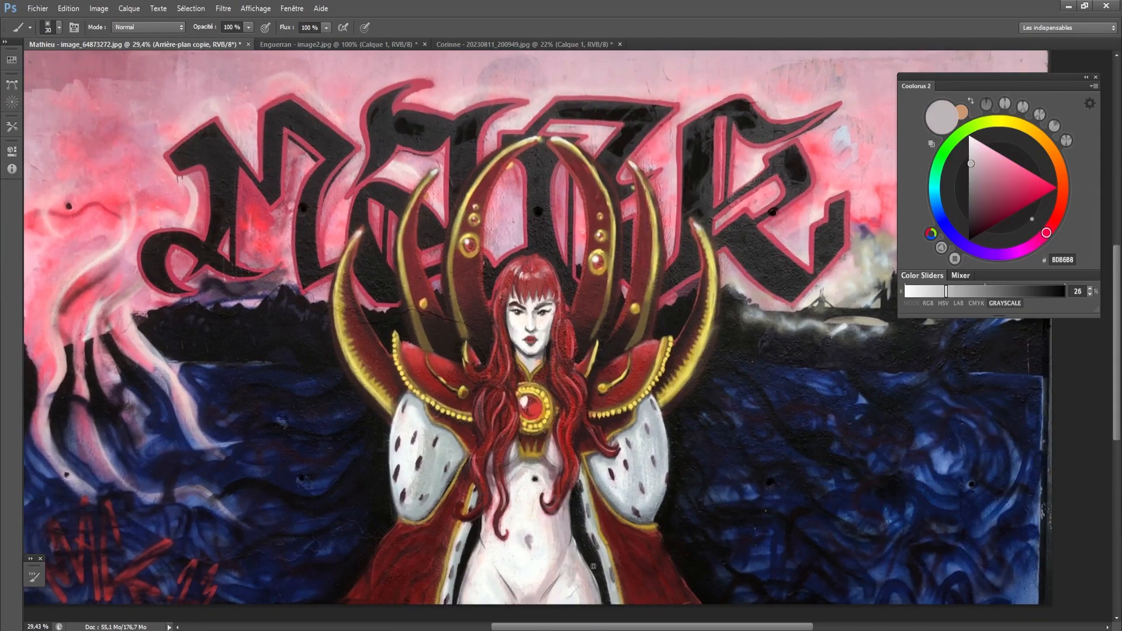
alt+click(593, 564)
key(bracketright)
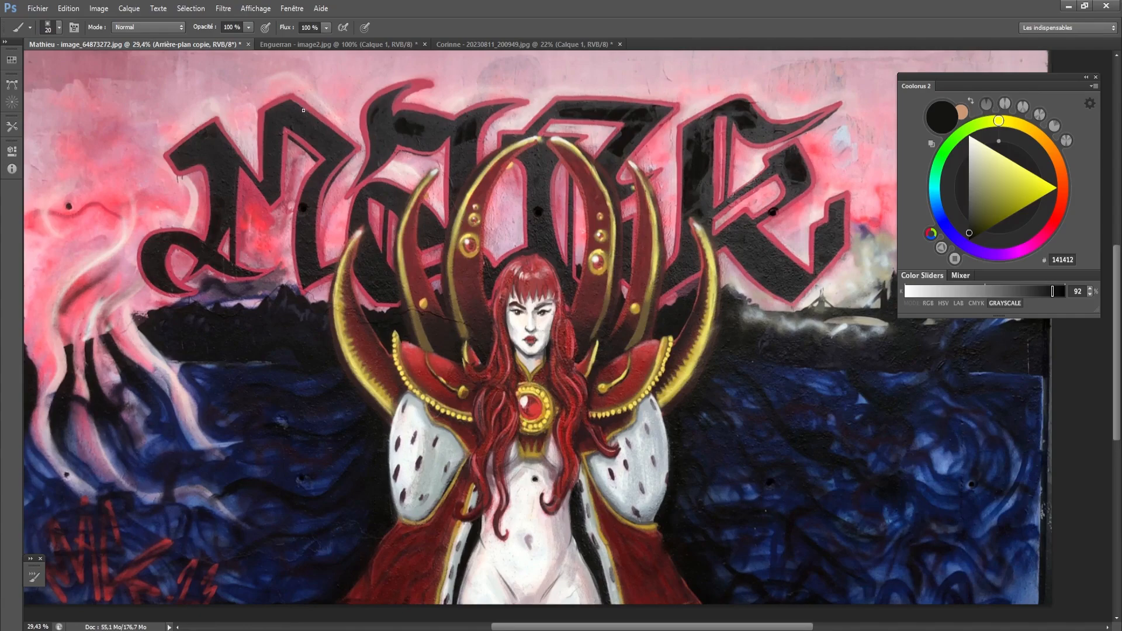
- Test the olive tone 575738 over the black background beside the hair, inside the crown on the viewer's right
click(979, 212)
drag(980, 212, 979, 211)
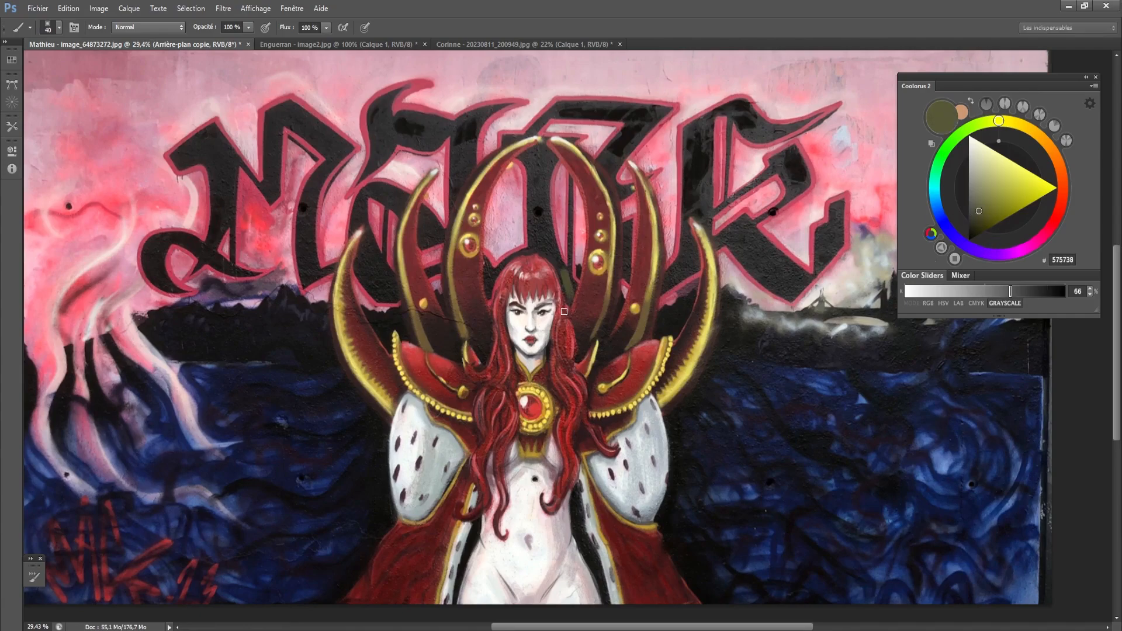
key(bracketright)
drag(571, 290, 566, 290)
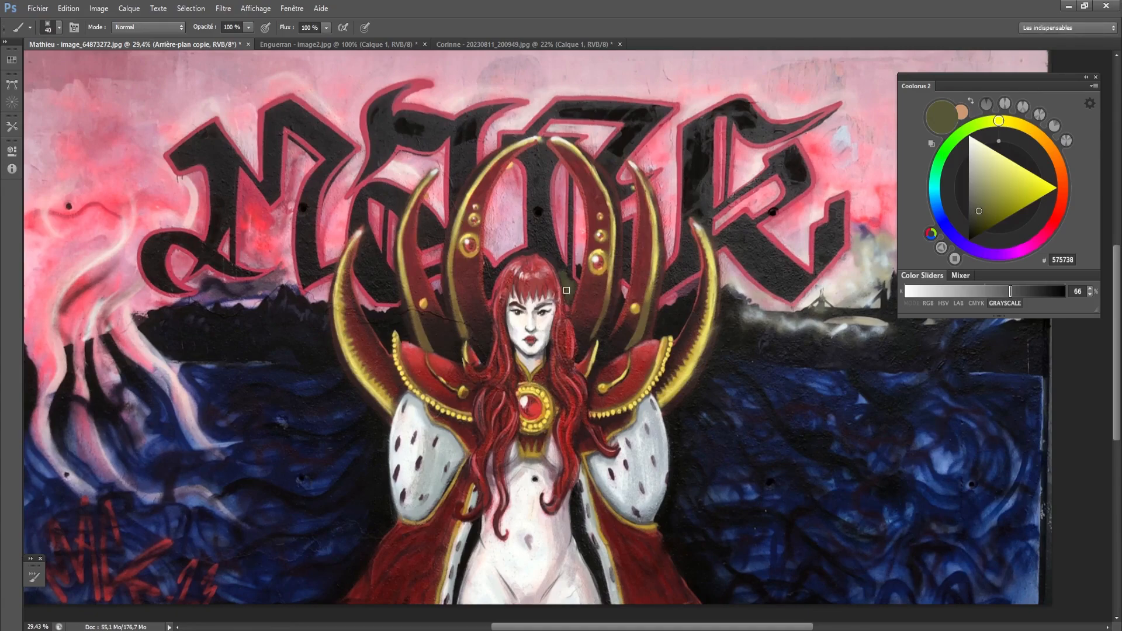
key(bracketleft)
- Switch to the dark green 335336 and paint the black background beside the head, inside the crown on the viewer's right
click(1044, 213)
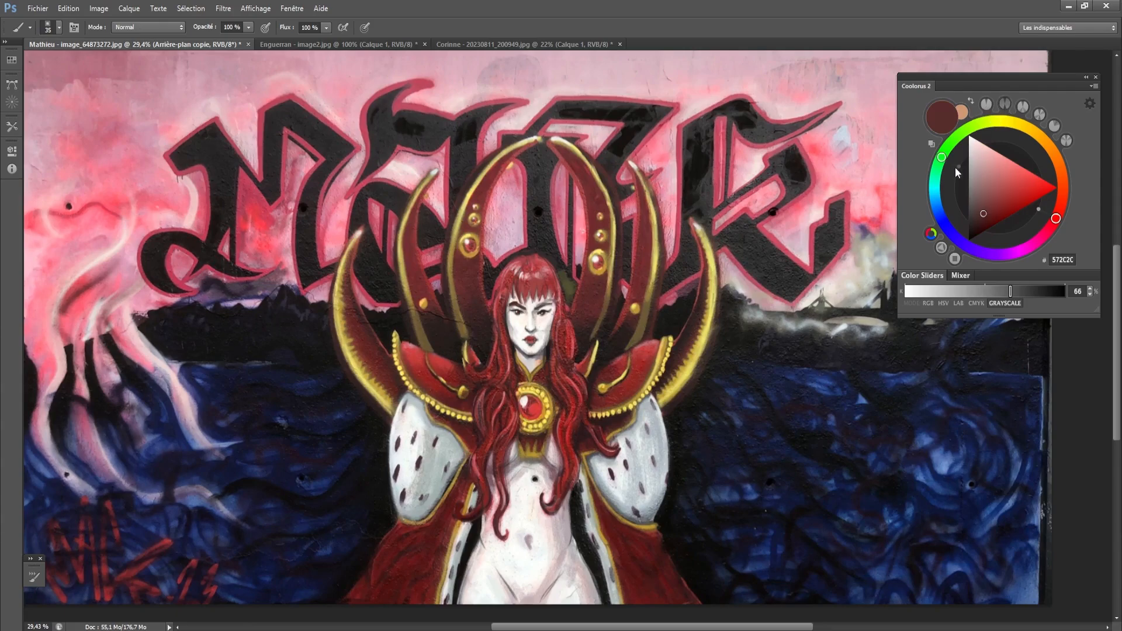
click(942, 159)
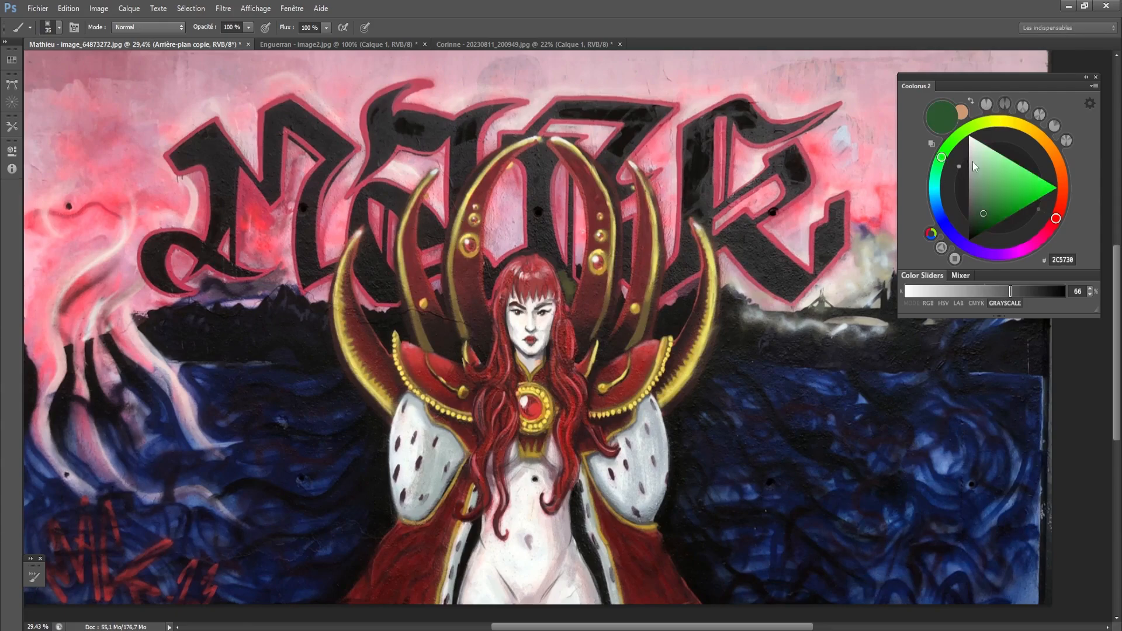
click(979, 213)
key(bracketright)
key(bracketright)
key(bracketright)
key(bracketright)
key(bracketright)
drag(569, 277, 573, 298)
key(bracketleft)
key(bracketleft)
key(bracketleft)
drag(542, 250, 567, 286)
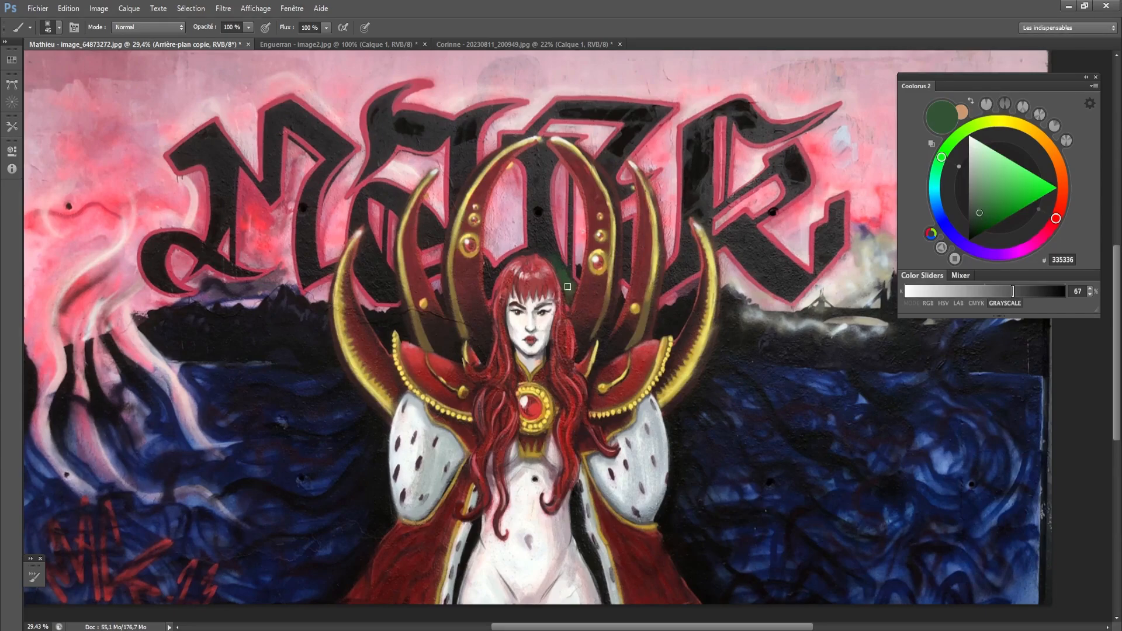
key(bracketleft)
- Paint the gaps between the crown spikes and the black hills on the viewer's right with 335336 using a larger brush
key(bracketright)
key(bracketright)
key(bracketright)
drag(659, 335, 692, 303)
key(bracketright)
key(bracketright)
key(bracketright)
mouse_move(710, 369)
mouse_down()
mouse_move(728, 319)
mouse_move(716, 364)
mouse_move(736, 325)
mouse_move(748, 366)
mouse_move(743, 334)
mouse_move(744, 346)
mouse_move(809, 350)
mouse_move(755, 337)
mouse_move(777, 331)
mouse_move(854, 350)
mouse_move(747, 362)
mouse_move(725, 378)
mouse_move(723, 364)
mouse_move(745, 361)
mouse_move(750, 386)
mouse_move(807, 373)
mouse_up()
key(bracketright)
key(bracketright)
key(bracketright)
- Paint the black background and letter stroke inside the central crown spikes, above the head, with 335336
key(bracketleft)
key(bracketleft)
key(bracketleft)
key(bracketleft)
key(bracketleft)
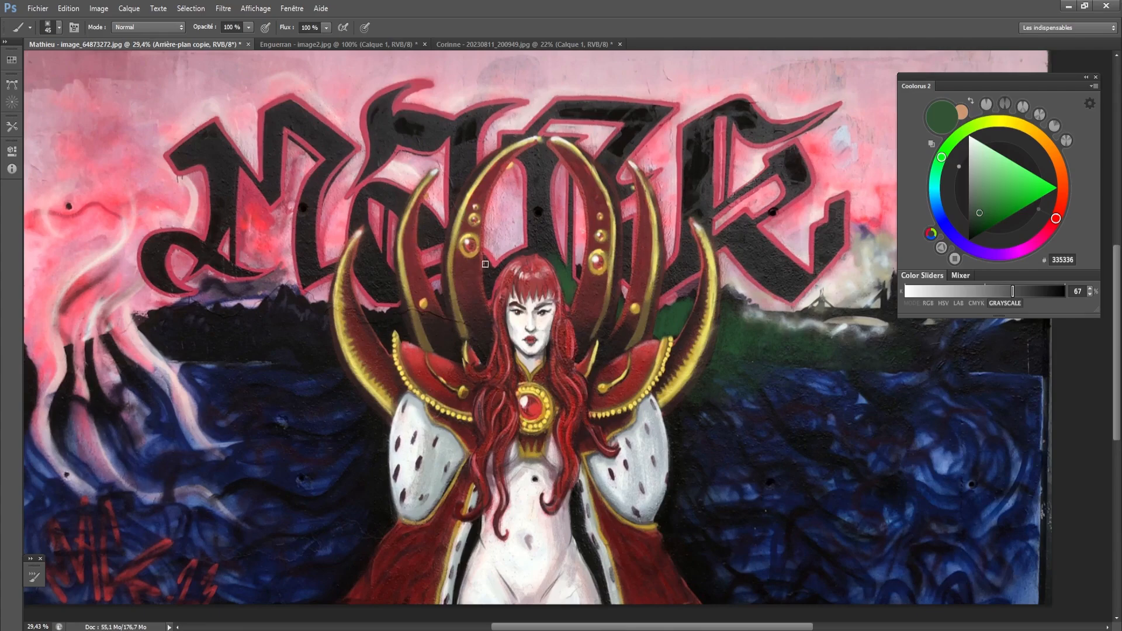
mouse_move(486, 264)
mouse_down()
mouse_move(497, 283)
mouse_move(516, 256)
mouse_move(489, 278)
mouse_move(552, 251)
mouse_move(522, 249)
mouse_move(533, 234)
mouse_move(554, 254)
mouse_move(533, 201)
mouse_up()
key(bracketright)
key(bracketright)
key(bracketleft)
key(bracketleft)
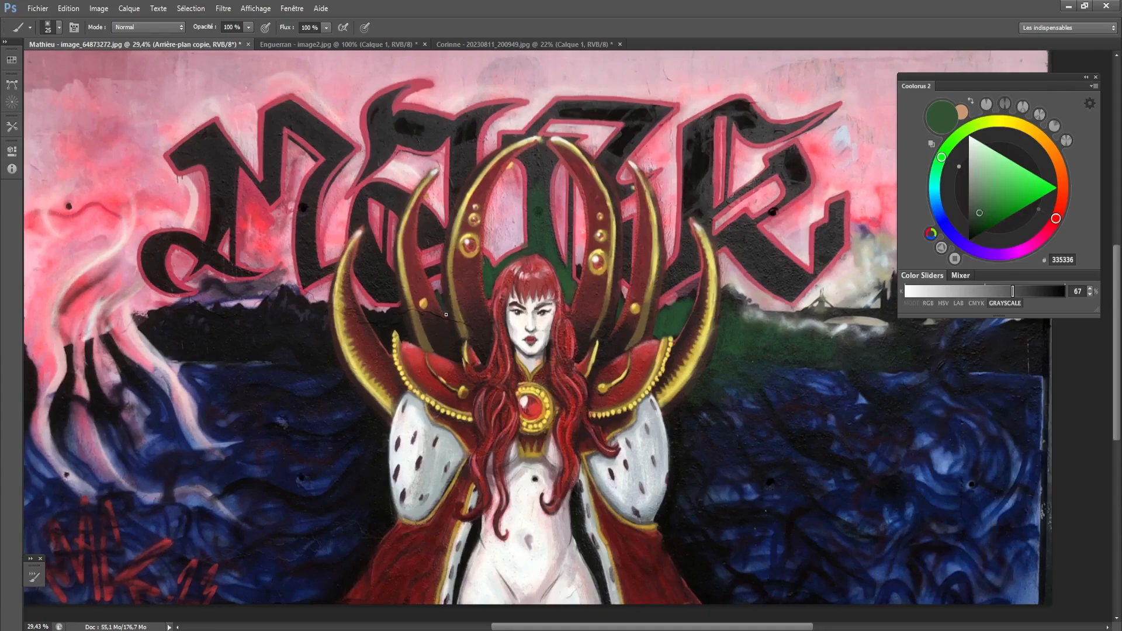
- Fill the black gaps between the crown spikes on the viewer's left with 335336 using a small brush
key(bracketright)
mouse_move(397, 311)
mouse_down()
mouse_move(401, 333)
mouse_move(386, 315)
mouse_move(387, 349)
mouse_move(366, 310)
mouse_move(379, 314)
mouse_up()
key(bracketleft)
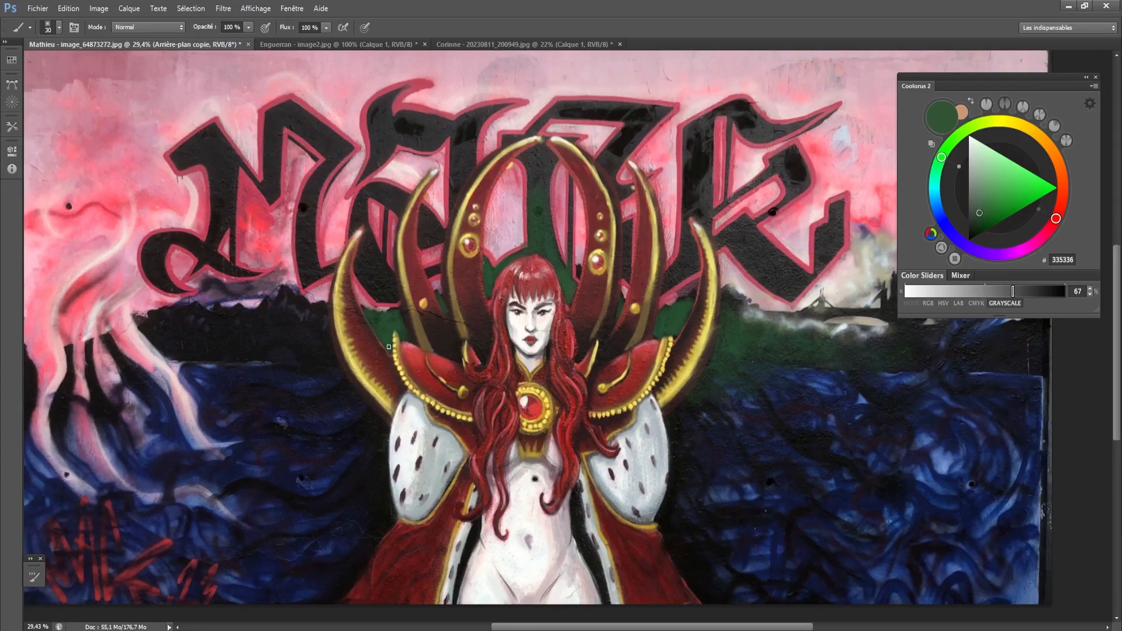
- Paint the black hills on the viewer's left of the crown with 335336 using a much larger brush
key(bracketright)
key(bracketright)
key(bracketright)
key(bracketright)
mouse_move(319, 338)
mouse_down()
mouse_move(295, 333)
mouse_move(311, 320)
mouse_move(294, 303)
mouse_move(295, 359)
mouse_move(334, 387)
mouse_move(325, 356)
mouse_move(365, 421)
mouse_move(329, 401)
mouse_move(285, 336)
mouse_move(272, 347)
mouse_move(304, 350)
mouse_move(323, 385)
mouse_move(266, 362)
mouse_move(238, 335)
mouse_move(270, 325)
mouse_move(188, 342)
mouse_move(258, 318)
mouse_up()
key(bracketright)
key(bracketright)
key(bracketright)
key(bracketright)
key(bracketright)
key(bracketright)
key(bracketright)
key(bracketright)
- Paint the lower part of the black letter behind the crown spikes on the viewer's left with 335336
key(bracketleft)
key(bracketleft)
key(bracketleft)
key(bracketleft)
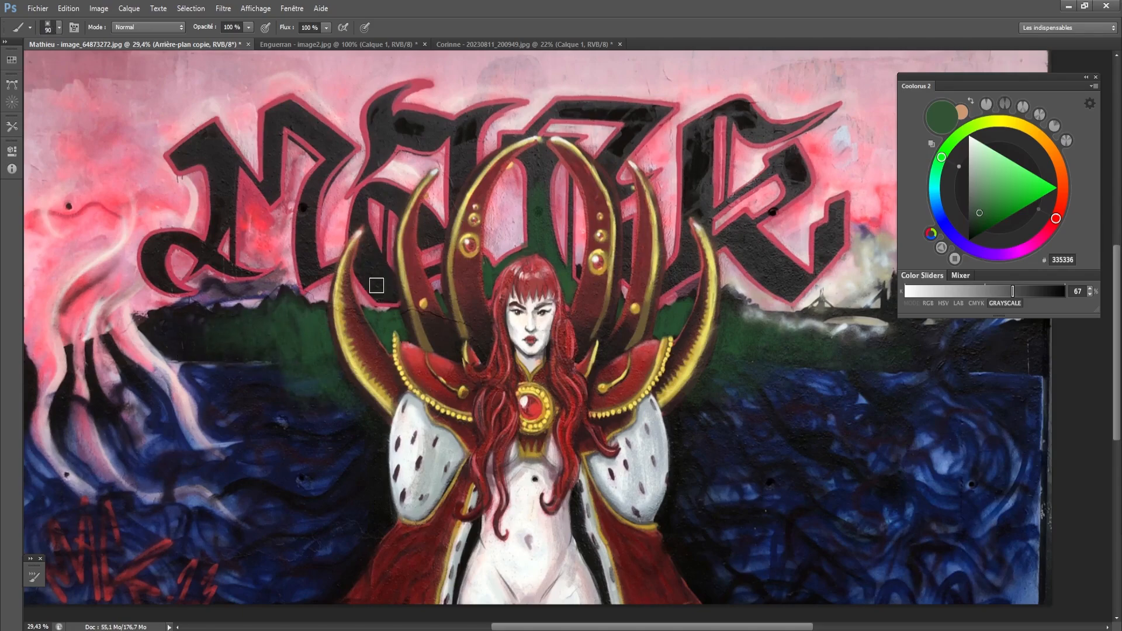
key(bracketleft)
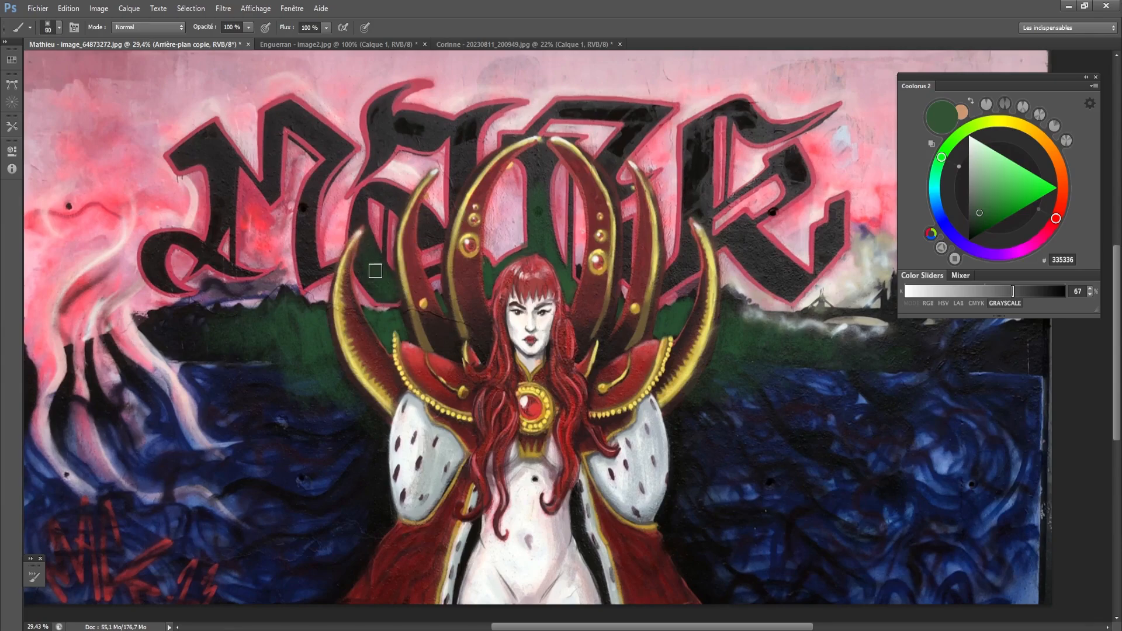
key(bracketleft)
key(bracketleft)
key(bracketleft)
key(bracketleft)
- Paint the lower end of the black M's right leg beside the outer crown spike with 335336
key(bracketright)
key(bracketright)
key(bracketright)
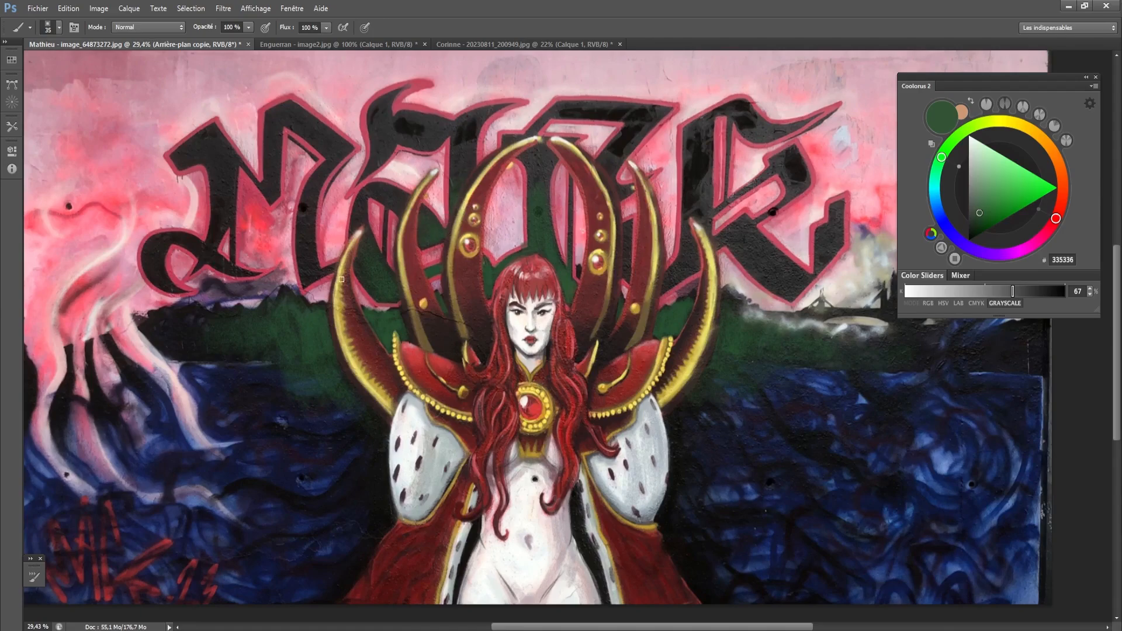
key(bracketright)
drag(305, 278, 332, 268)
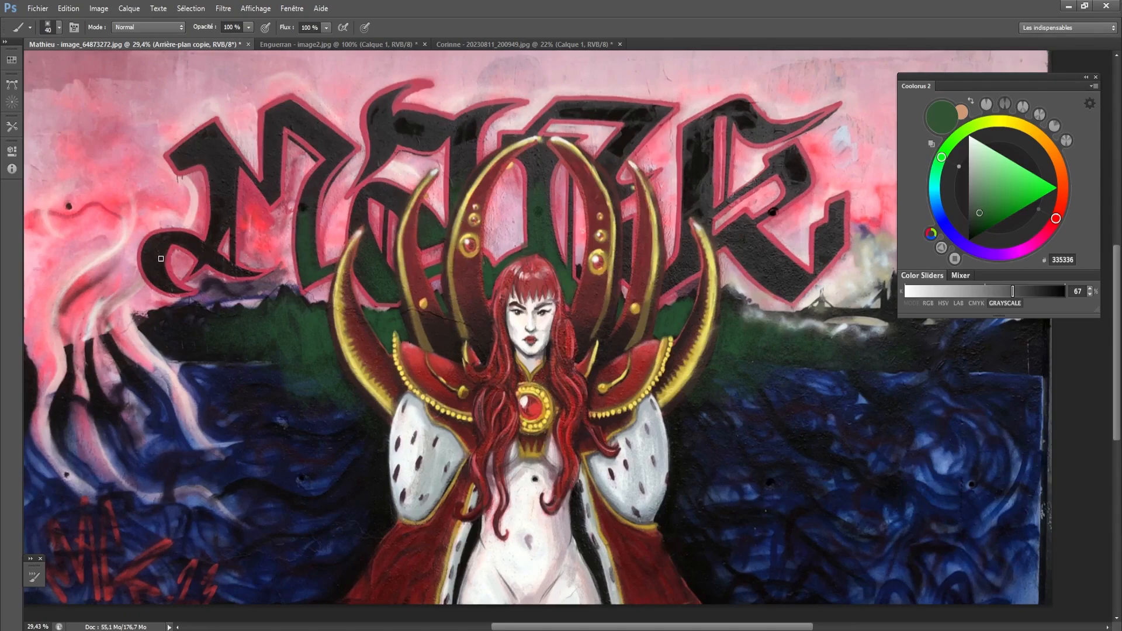
- Paint the curled end at the lower left of the black M with 335336
key(bracketright)
mouse_move(160, 259)
mouse_down()
mouse_move(154, 283)
mouse_move(147, 263)
mouse_move(178, 295)
mouse_move(163, 245)
mouse_move(176, 290)
mouse_up()
key(bracketright)
key(bracketright)
key(bracketright)
key(bracketleft)
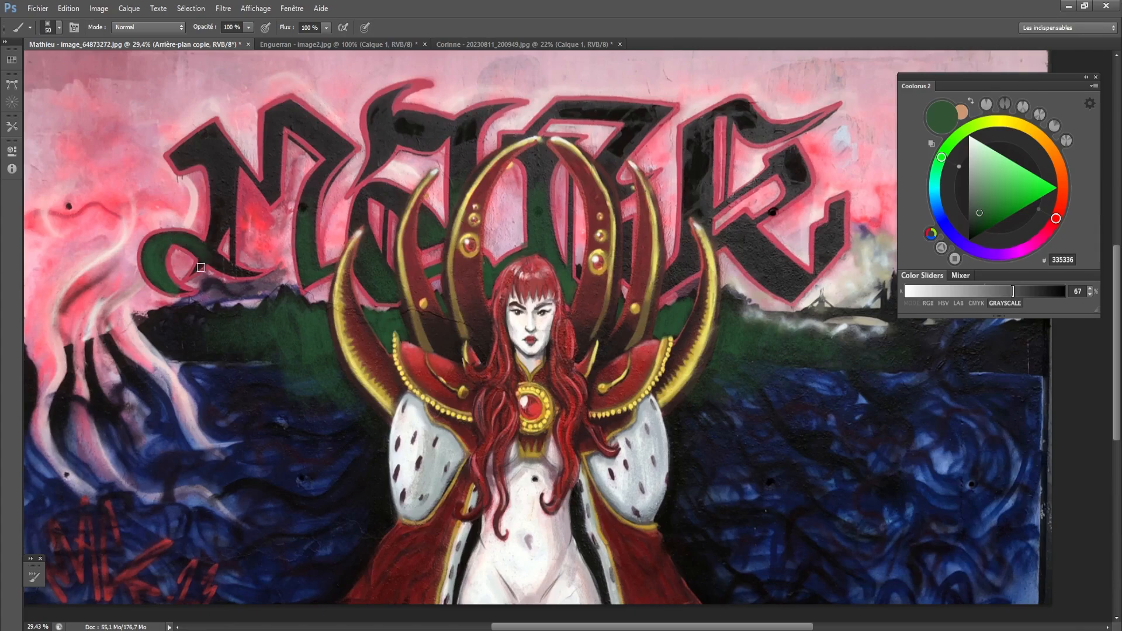
- Extend the 335336 green over the base of the M's left stem and the pointed tail crossing the curl
key(bracketleft)
key(bracketleft)
key(bracketleft)
key(bracketright)
key(bracketright)
key(bracketright)
mouse_move(215, 218)
mouse_down()
mouse_move(202, 258)
mouse_move(214, 241)
mouse_move(205, 260)
mouse_move(206, 251)
mouse_move(240, 274)
mouse_move(214, 267)
mouse_move(207, 258)
mouse_move(237, 262)
mouse_up()
key(bracketleft)
key(bracketleft)
key(bracketleft)
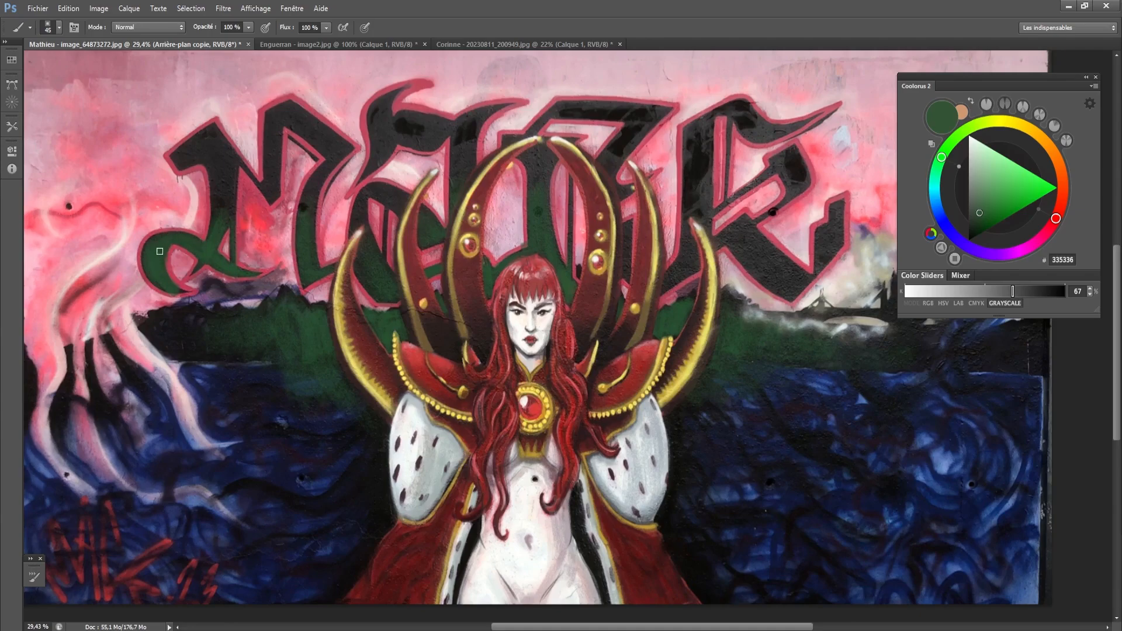
- Paint the lower diagonal and the upturned end of the black R beside the crown with 335336
key(bracketright)
key(bracketleft)
key(bracketright)
key(bracketright)
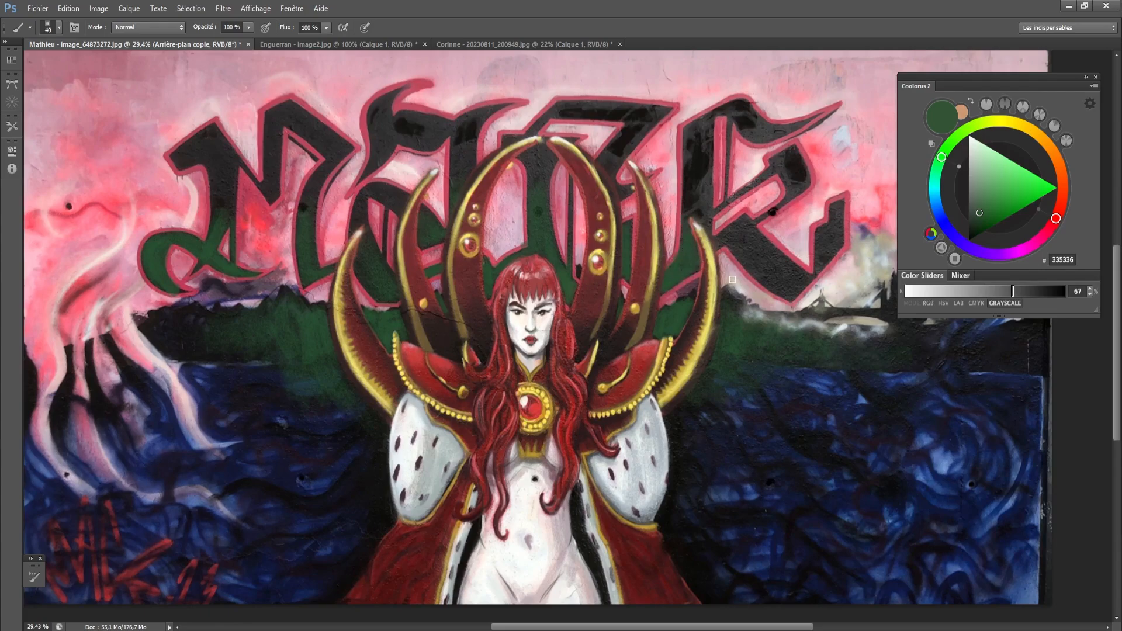
mouse_move(733, 236)
mouse_down()
mouse_move(758, 252)
mouse_move(768, 286)
mouse_move(761, 270)
mouse_move(807, 281)
mouse_up()
key(bracketright)
key(bracketright)
key(bracketright)
key(bracketright)
key(bracketleft)
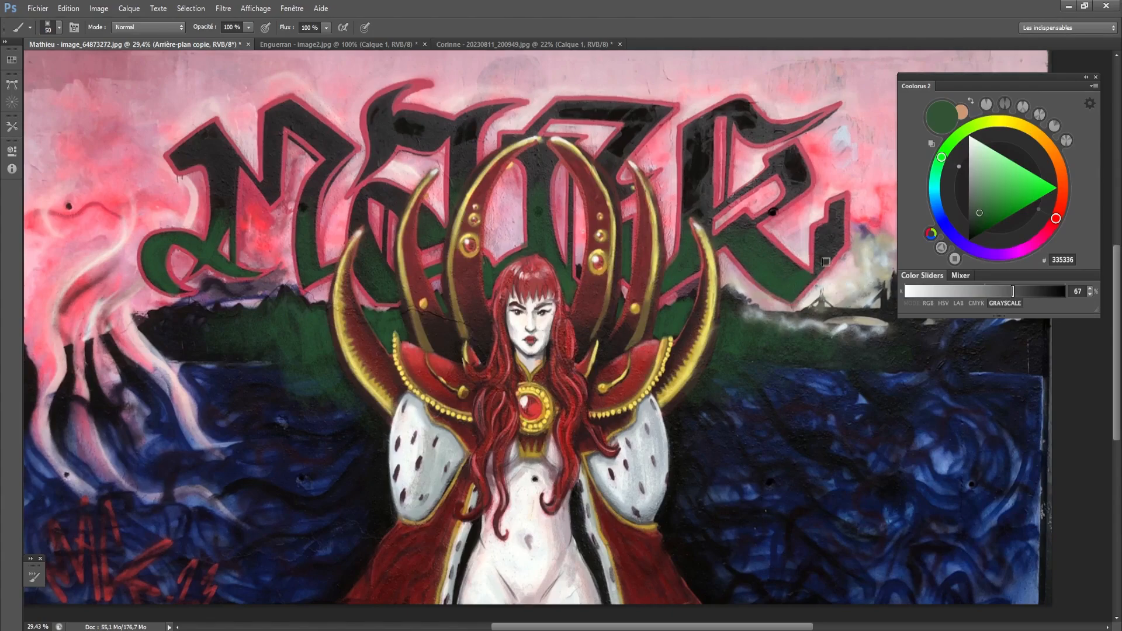
- Sample a very dark brown near the hair and darken the contours of the crown spikes on the viewer's left
key(bracketleft)
key(bracketleft)
key(bracketleft)
alt+click(483, 346)
alt+click(401, 290)
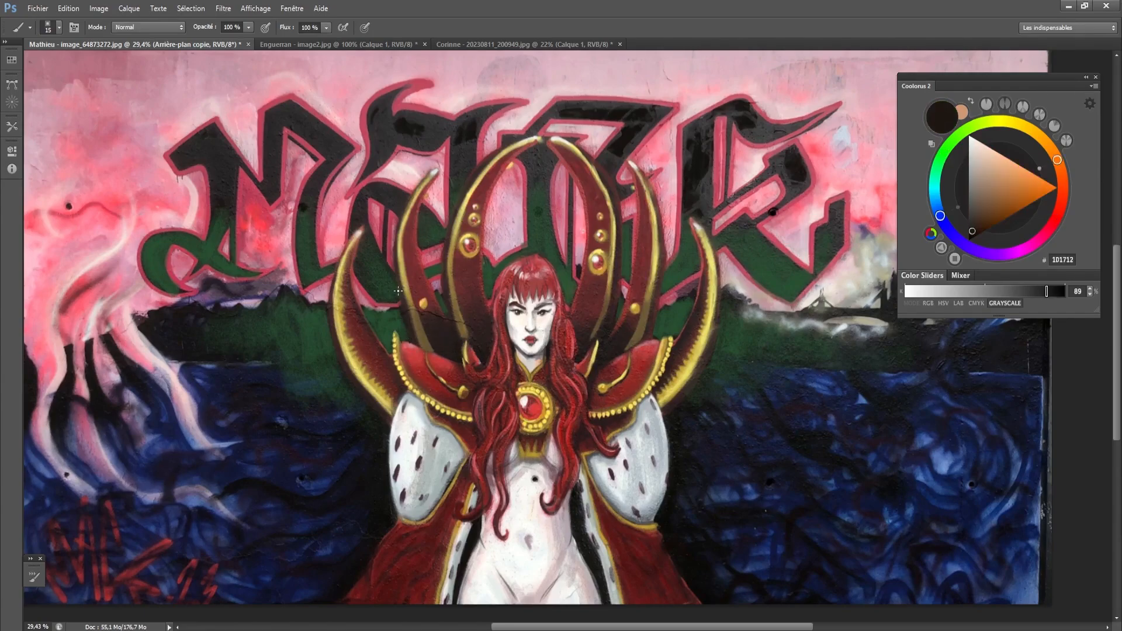
key(bracketleft)
key(bracketleft)
key(bracketleft)
key(bracketright)
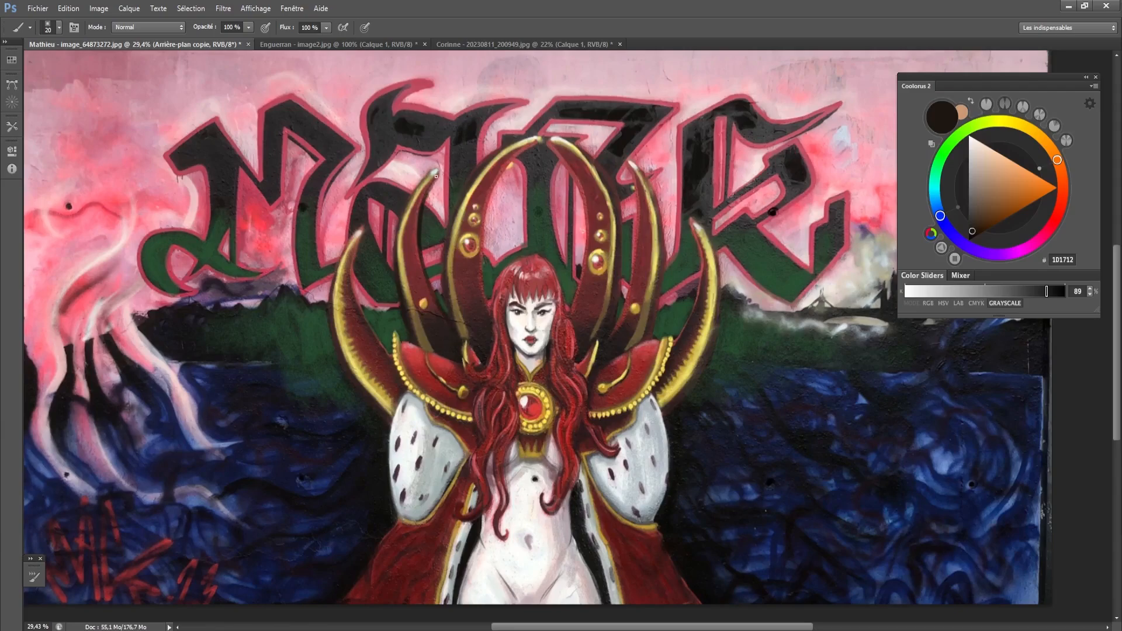
key(bracketleft)
drag(354, 270, 386, 349)
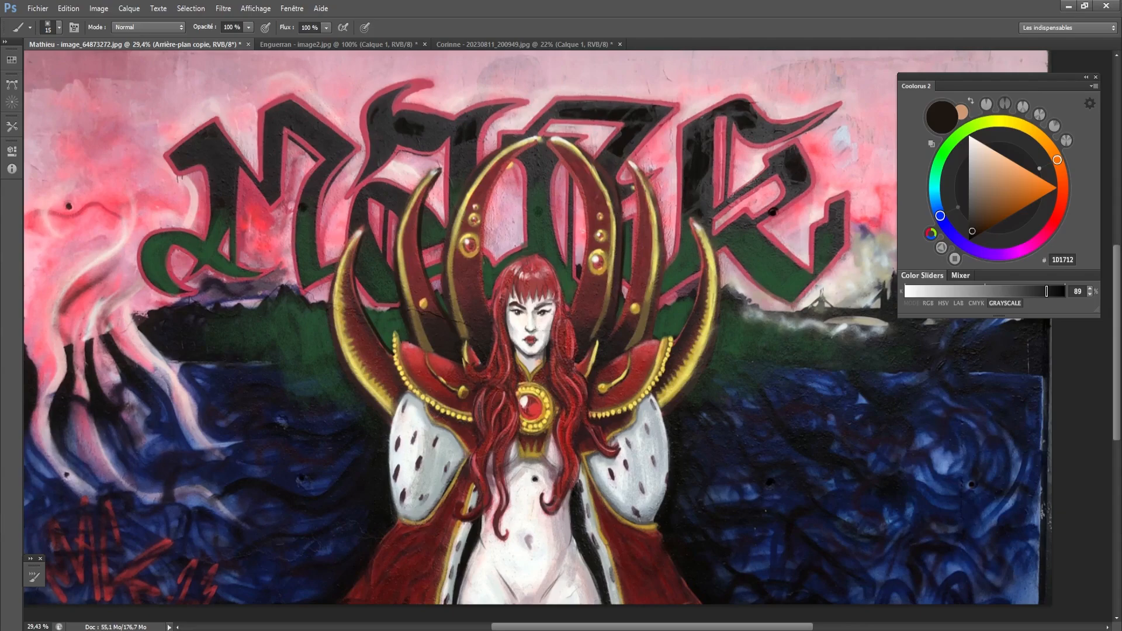
- Continue the dark brown contour around the top of the hair and along the crown spikes on the viewer's right
key(bracketleft)
key(bracketright)
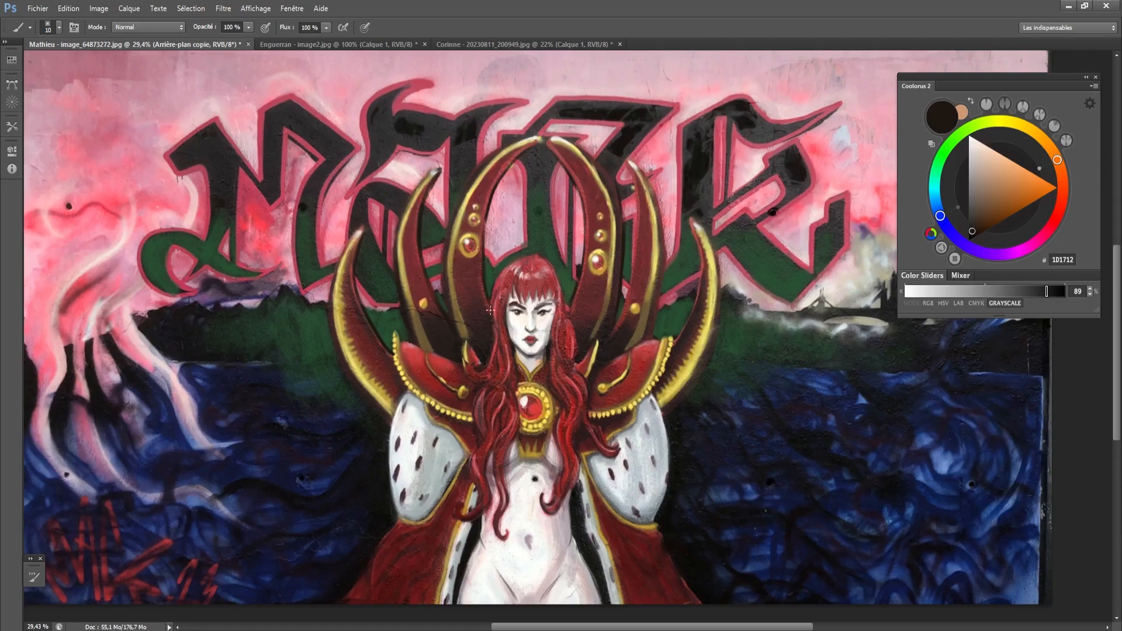
key(bracketright)
key(bracketleft)
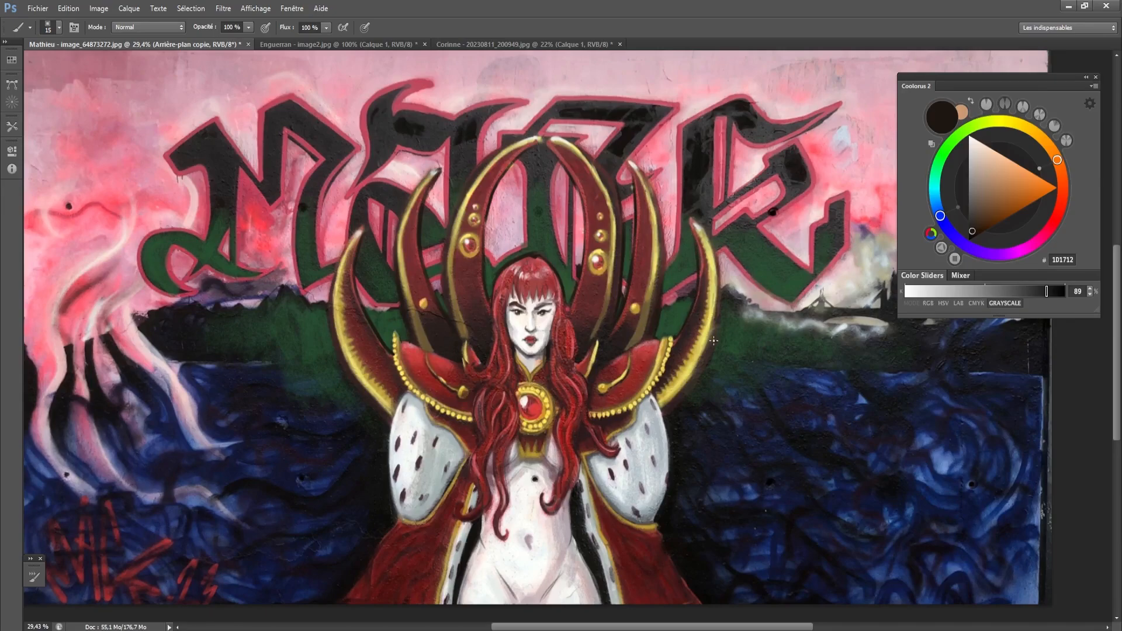
- Sample 0E0E0C beside the ermine sleeve and darken the background along the outer edges of the sleeves
alt+click(675, 427)
key(bracketright)
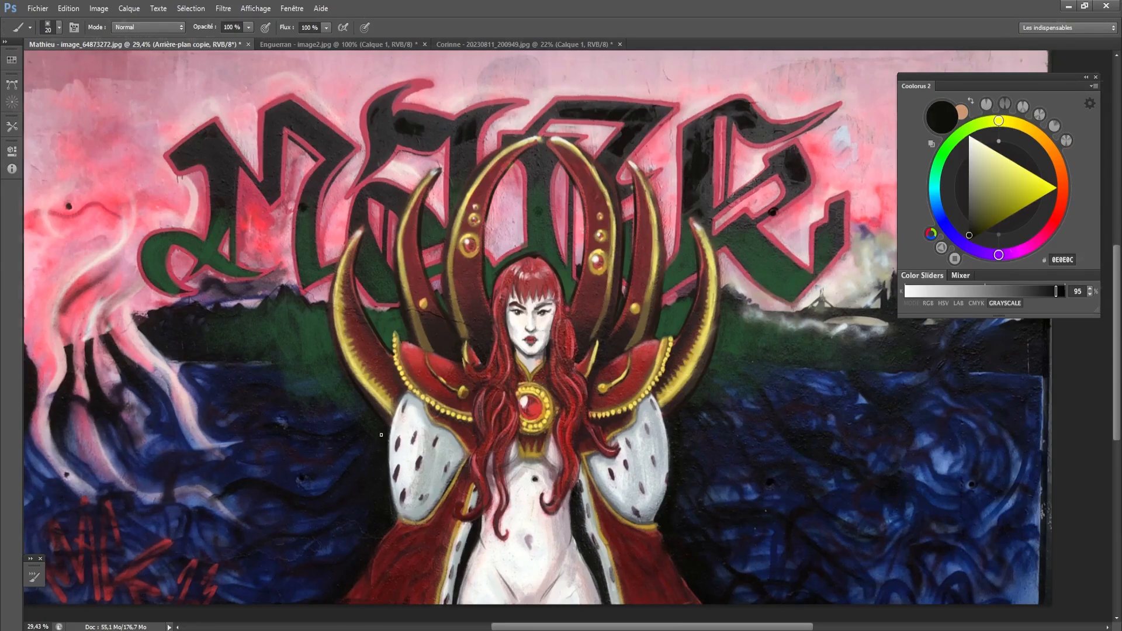
key(bracketleft)
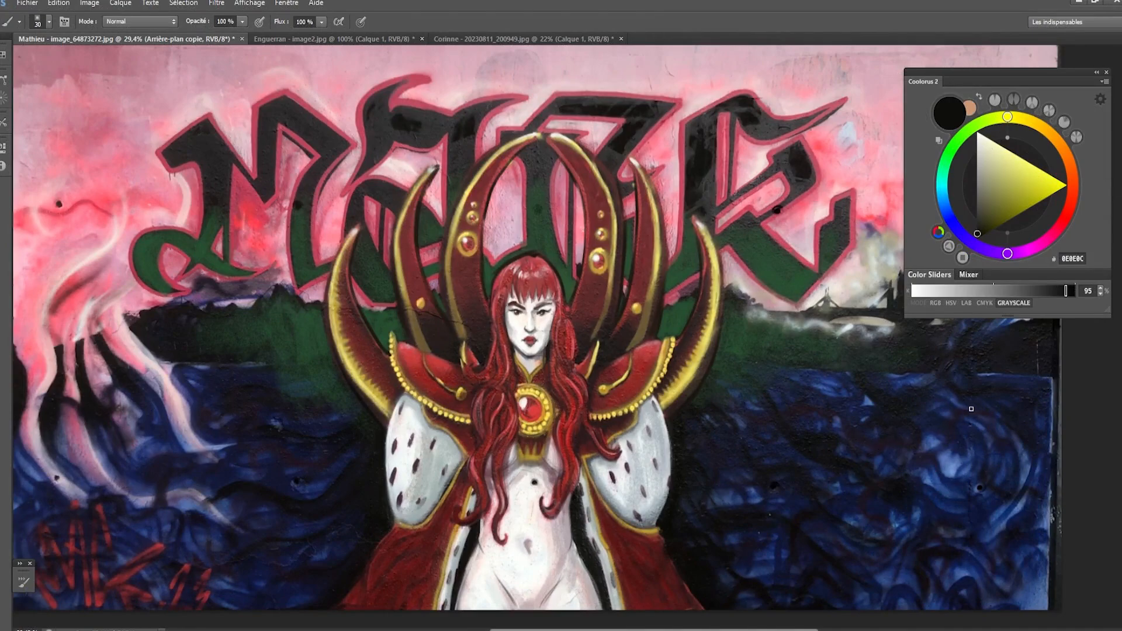
- Try circling the water areas on both sides of the figure with pink EFB3C0, and undo the marks
mouse_move(915, 346)
mouse_down()
mouse_move(851, 528)
mouse_move(961, 333)
mouse_move(1018, 505)
mouse_up()
key(ctrl+alt+z)
alt+click(865, 160)
key(bracketright)
mouse_move(973, 388)
mouse_down()
mouse_move(1002, 585)
mouse_move(877, 409)
mouse_up()
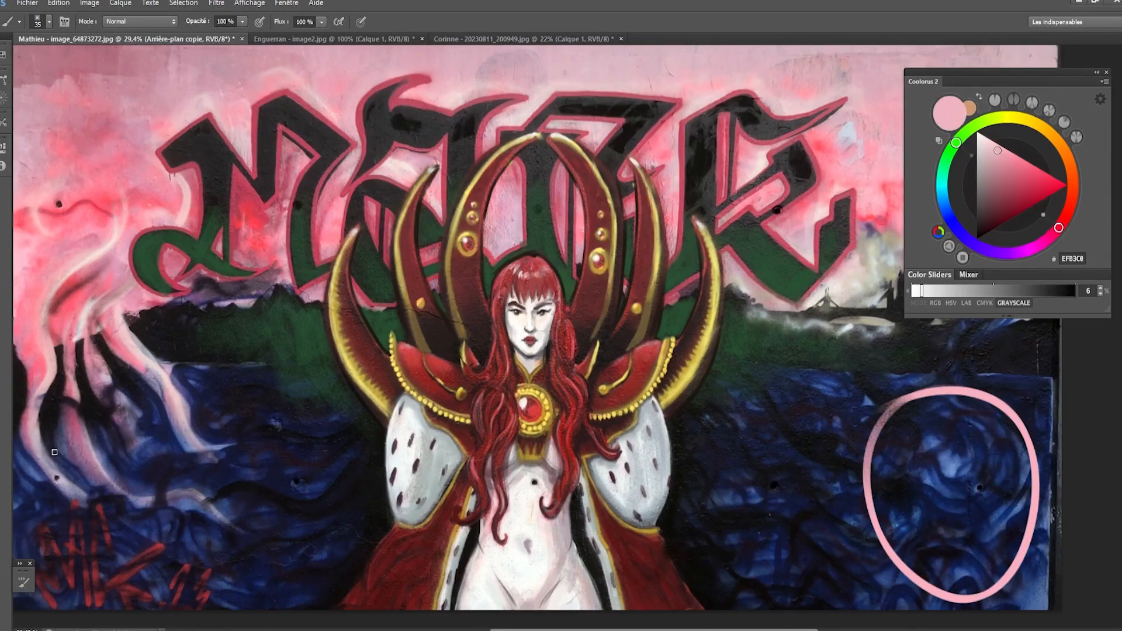
drag(55, 452, 64, 409)
key(ctrl+alt+z)
key(ctrl+alt+z)
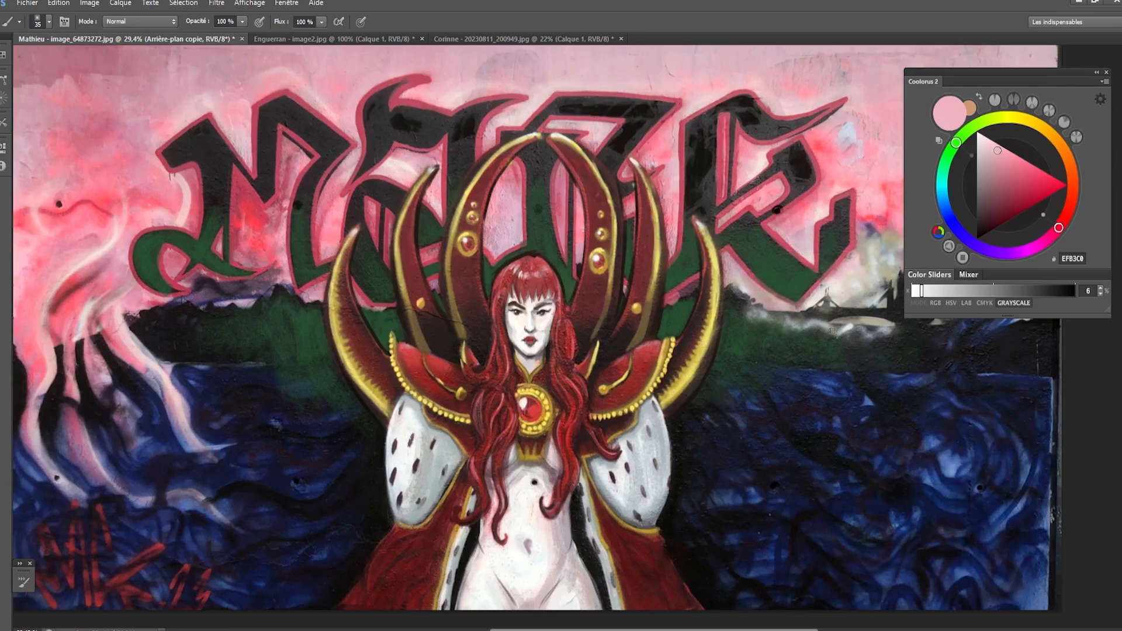
- Try marking boundaries across the water on either side of the figure with wavy pink lines, and undo them
mouse_move(849, 305)
mouse_down()
mouse_move(881, 359)
mouse_move(837, 561)
mouse_move(799, 615)
mouse_up()
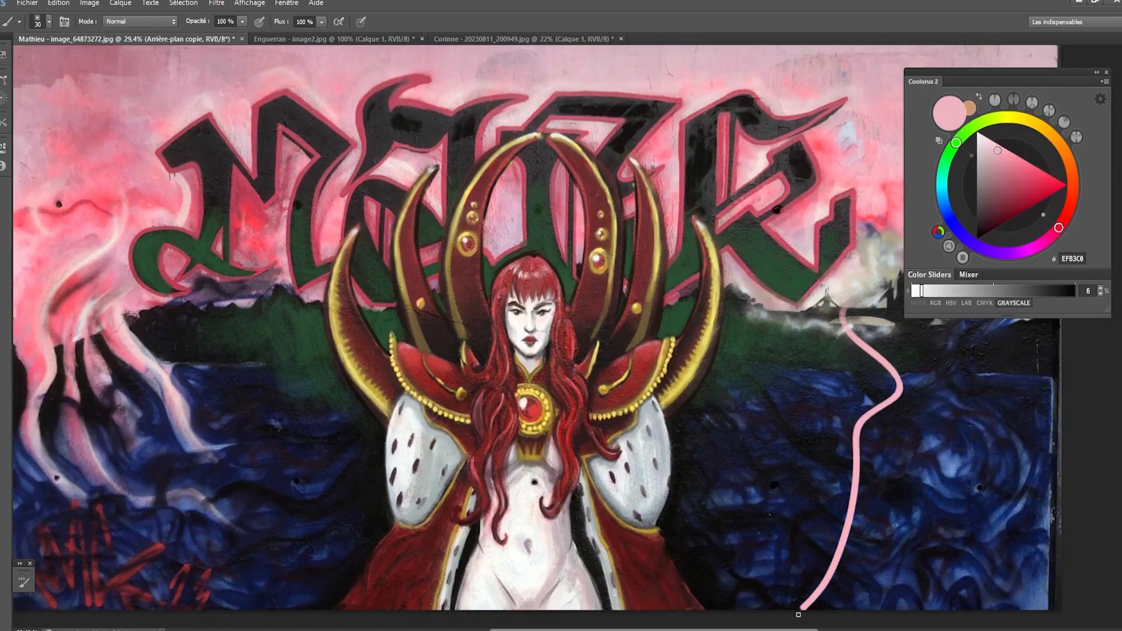
mouse_move(122, 314)
mouse_down()
mouse_move(145, 522)
mouse_move(208, 621)
mouse_up()
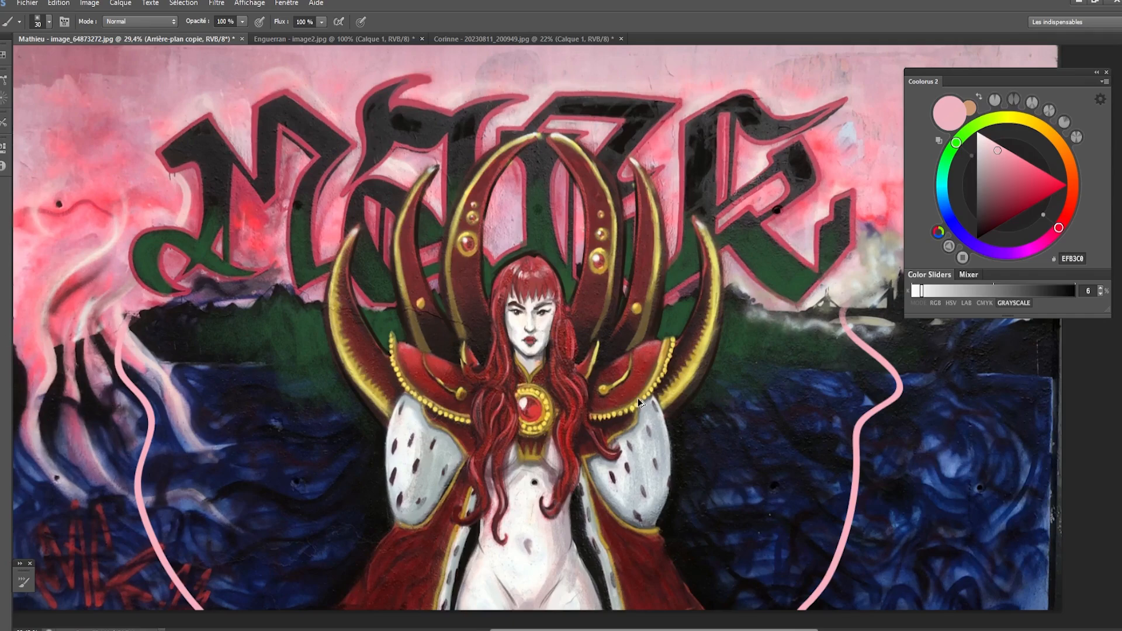
key(ctrl+z)
key(ctrl+z)
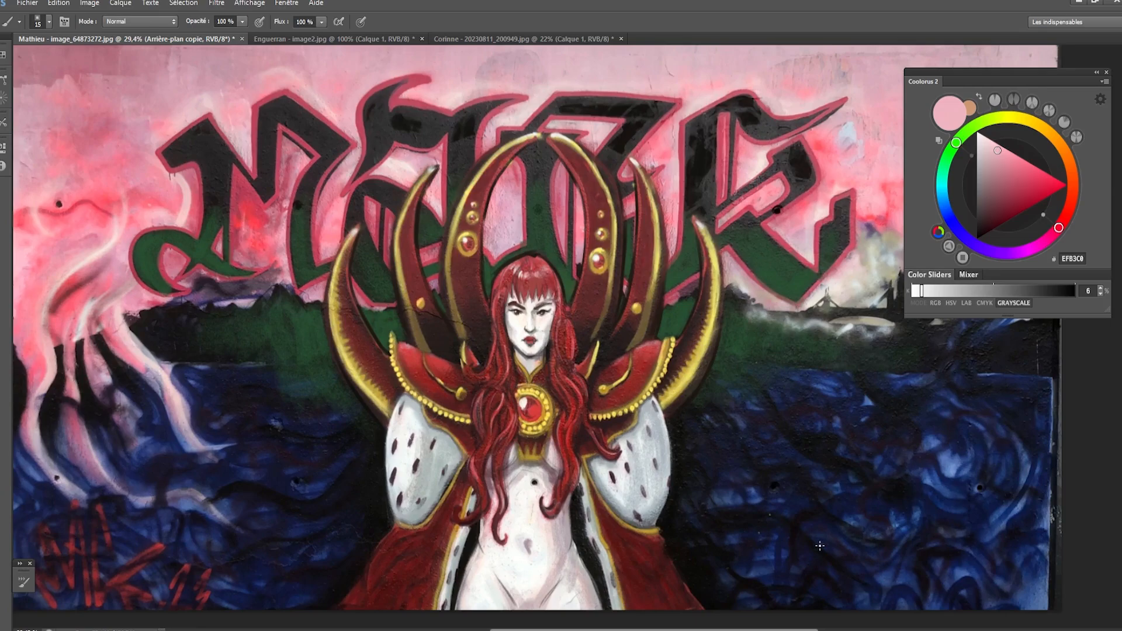
mouse_move(722, 355)
mouse_down()
mouse_move(615, 283)
mouse_move(685, 540)
mouse_move(357, 402)
mouse_up()
key(ctrl+z)
- Extend the dark green higher up the M's left stem with 325234
alt+click(202, 220)
key(bracketright)
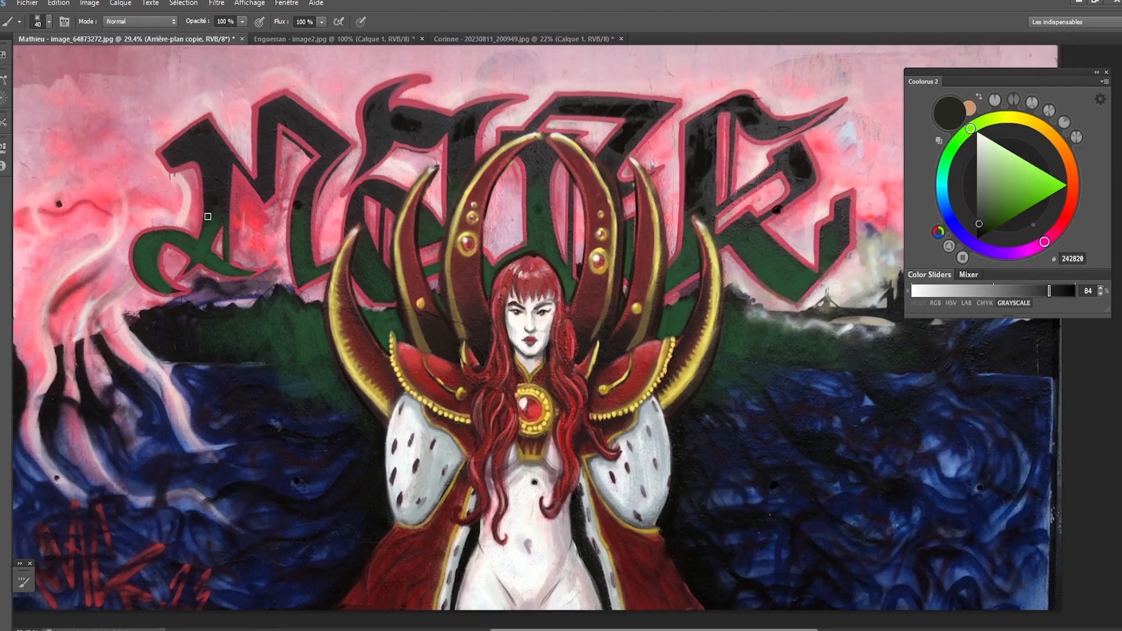
alt+click(204, 246)
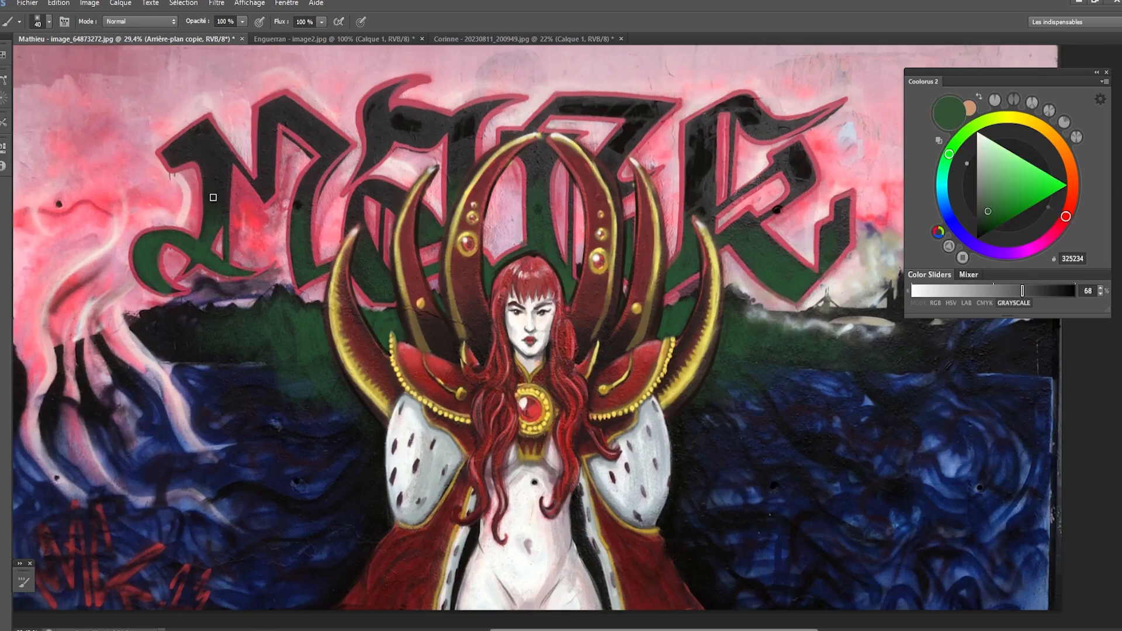
drag(211, 210, 220, 223)
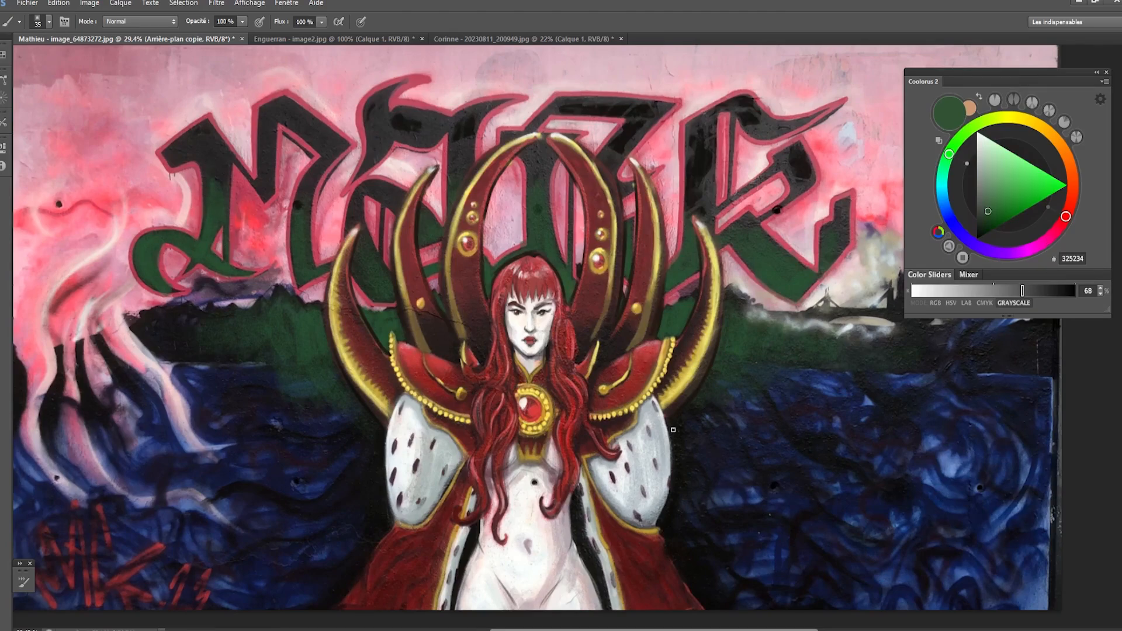
- Sample pink F58E9F from the sky and paint it over the water and red signature on the viewer's left with a large brush
alt+click(873, 168)
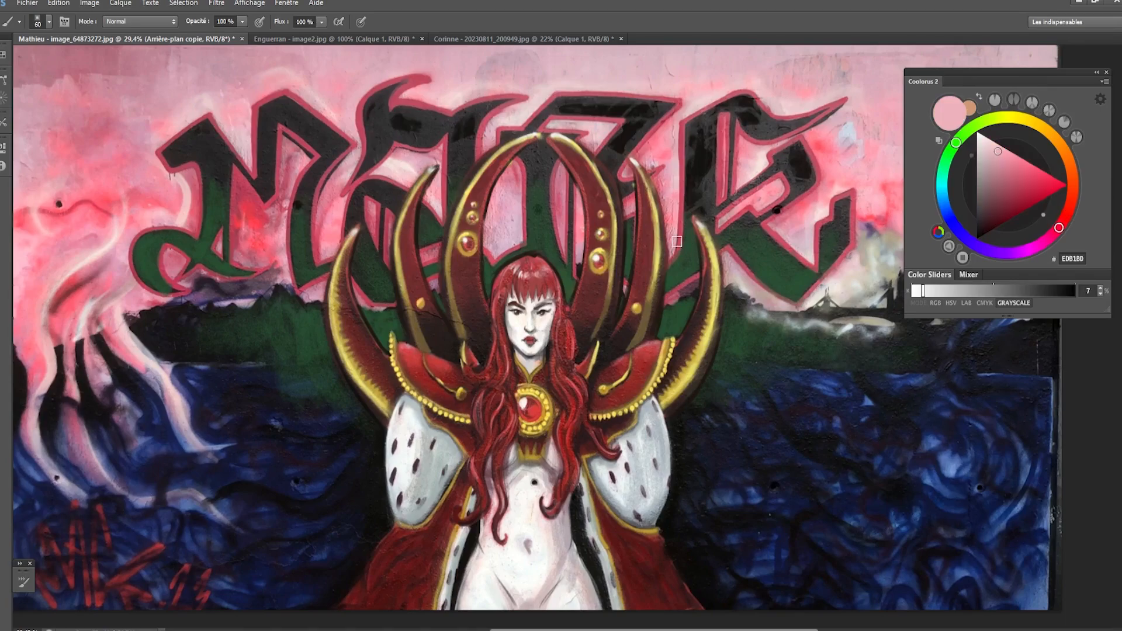
scroll(677, 241, down, 1)
scroll(261, 421, down, 2)
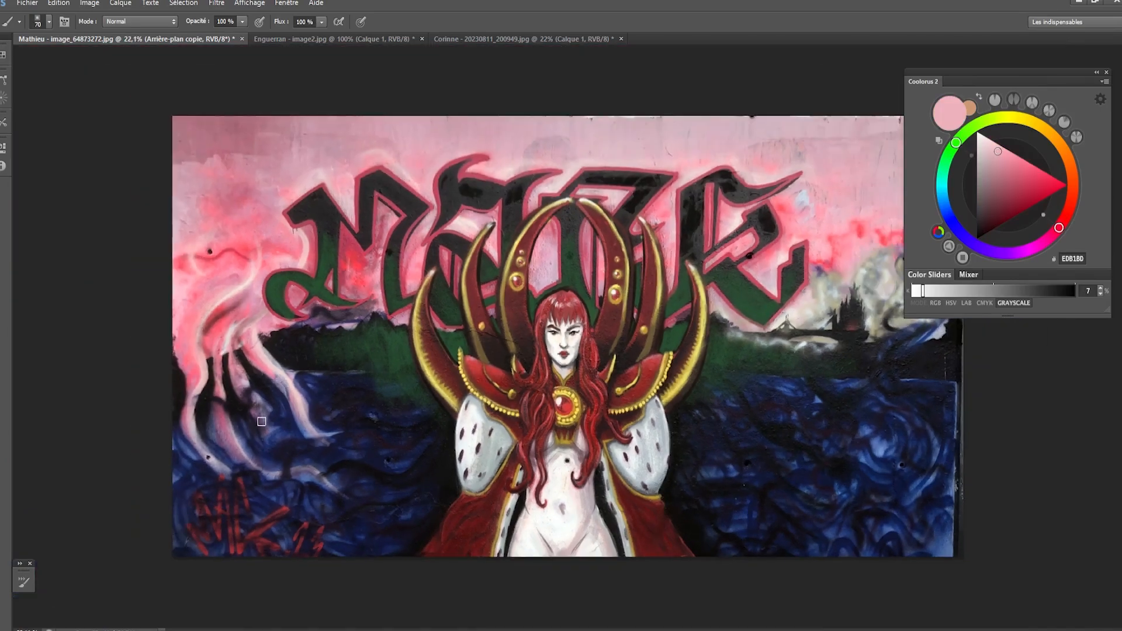
alt+click(208, 278)
key(bracketright)
key(bracketright)
key(bracketright)
key(bracketright)
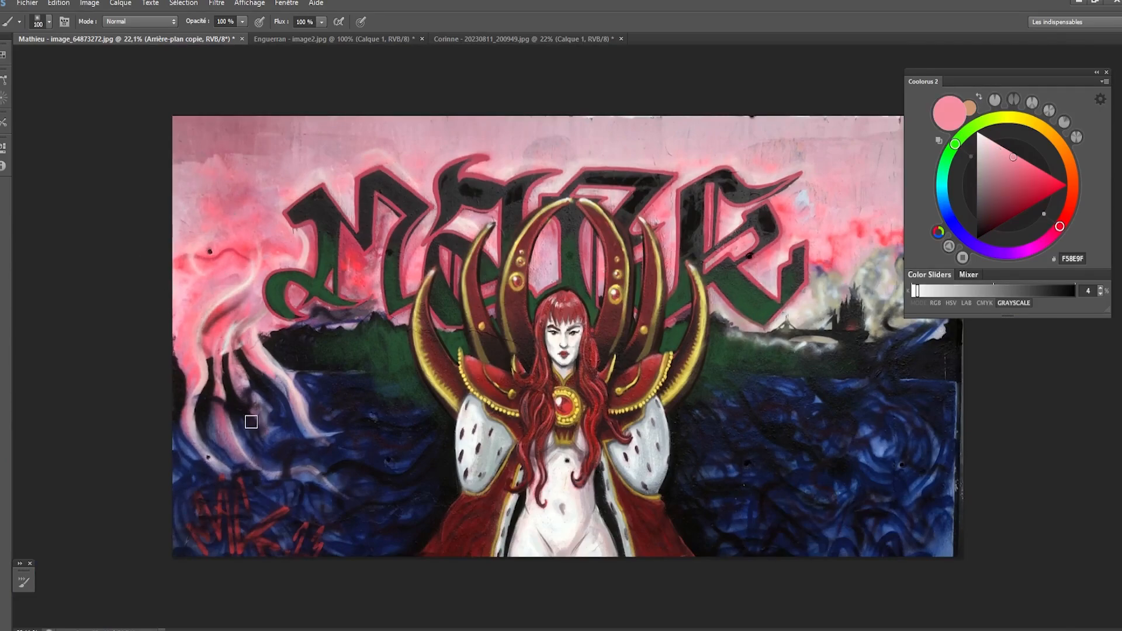
mouse_move(194, 426)
mouse_down()
mouse_move(175, 529)
mouse_move(211, 476)
mouse_move(216, 543)
mouse_move(270, 542)
mouse_move(221, 482)
mouse_move(276, 545)
mouse_move(215, 545)
mouse_move(299, 559)
mouse_move(310, 544)
mouse_move(305, 554)
mouse_move(327, 550)
mouse_move(273, 531)
mouse_move(350, 537)
mouse_move(380, 518)
mouse_move(369, 544)
mouse_move(301, 547)
mouse_move(297, 498)
mouse_move(351, 493)
mouse_move(266, 491)
mouse_move(254, 507)
mouse_move(320, 504)
mouse_move(267, 485)
mouse_move(336, 489)
mouse_move(215, 454)
mouse_move(318, 468)
mouse_move(205, 433)
mouse_move(226, 424)
mouse_move(177, 335)
mouse_move(174, 435)
mouse_move(223, 502)
mouse_move(268, 442)
mouse_move(268, 409)
mouse_move(310, 436)
mouse_move(301, 474)
mouse_up()
key(bracketright)
key(bracketright)
key(bracketright)
key(bracketright)
key(bracketright)
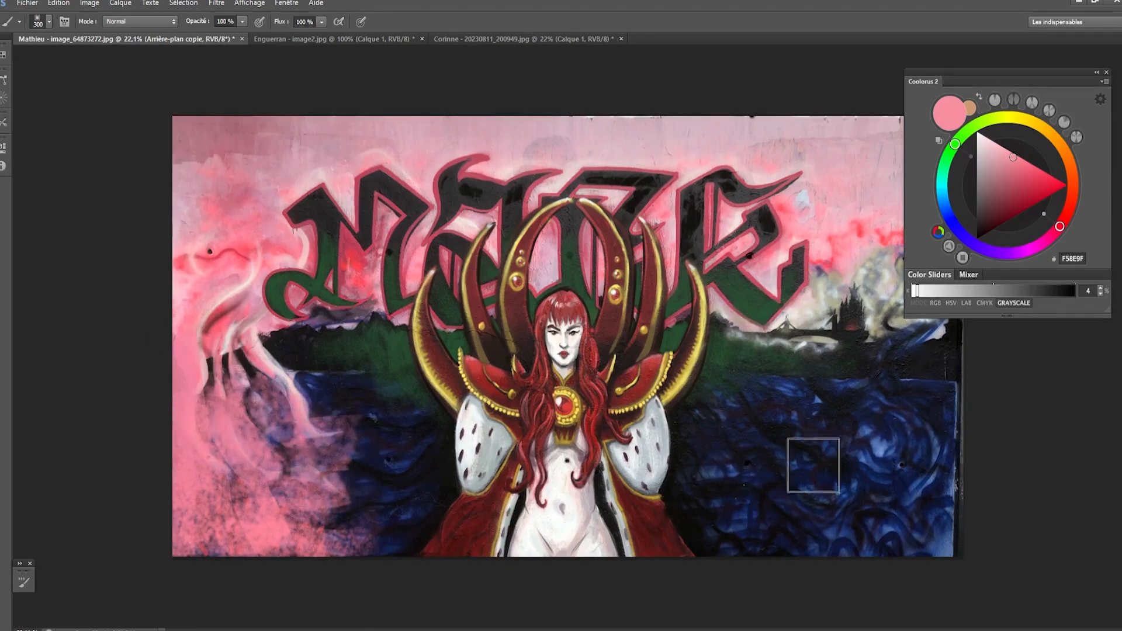
- Paint the same pink over the lower water on the viewer's right with a slightly smaller brush
key(bracketleft)
key(bracketleft)
mouse_move(813, 466)
mouse_down()
mouse_move(905, 497)
mouse_move(808, 498)
mouse_move(846, 530)
mouse_move(950, 498)
mouse_move(940, 515)
mouse_move(957, 541)
mouse_move(817, 550)
mouse_move(859, 550)
mouse_move(802, 536)
mouse_move(922, 519)
mouse_move(894, 547)
mouse_up()
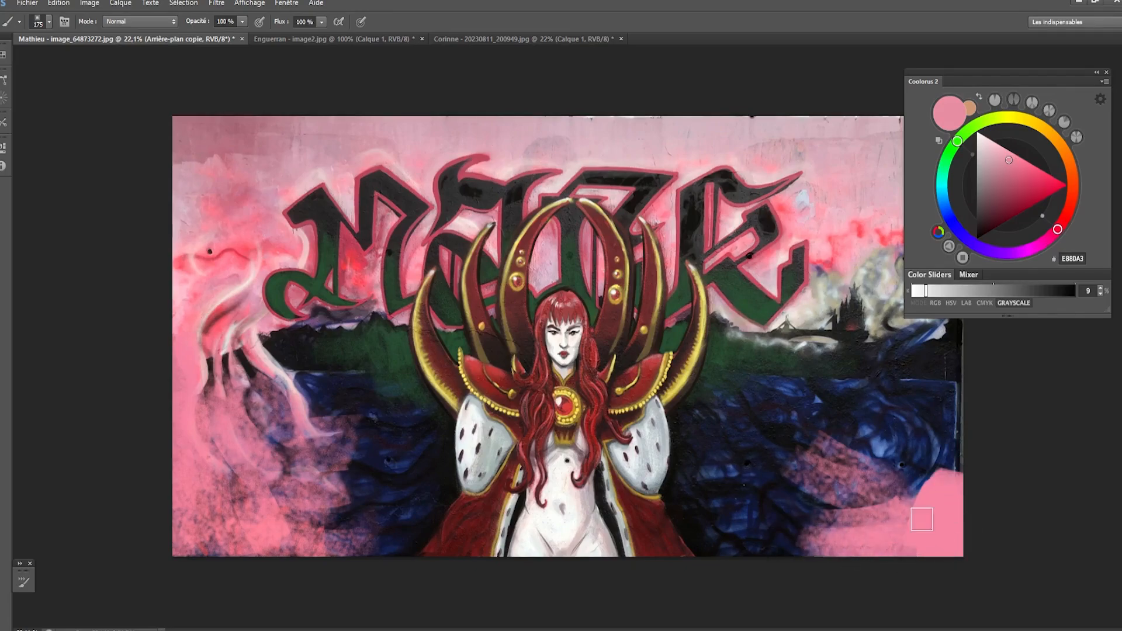
- Spread lighter pink EAACB8 upward over the water on the viewer's right, toward the castle
key(bracketleft)
key(bracketleft)
key(bracketleft)
alt+click(867, 266)
mouse_move(930, 443)
mouse_down()
mouse_move(933, 466)
mouse_move(961, 450)
mouse_move(874, 484)
mouse_move(872, 429)
mouse_move(842, 426)
mouse_up()
key(bracketright)
key(bracketright)
mouse_move(930, 410)
mouse_down()
mouse_move(844, 424)
mouse_move(825, 512)
mouse_move(860, 538)
mouse_move(789, 520)
mouse_move(822, 539)
mouse_move(921, 430)
mouse_move(875, 400)
mouse_move(960, 406)
mouse_move(928, 380)
mouse_move(838, 388)
mouse_move(931, 348)
mouse_move(952, 357)
mouse_move(974, 336)
mouse_move(895, 335)
mouse_up()
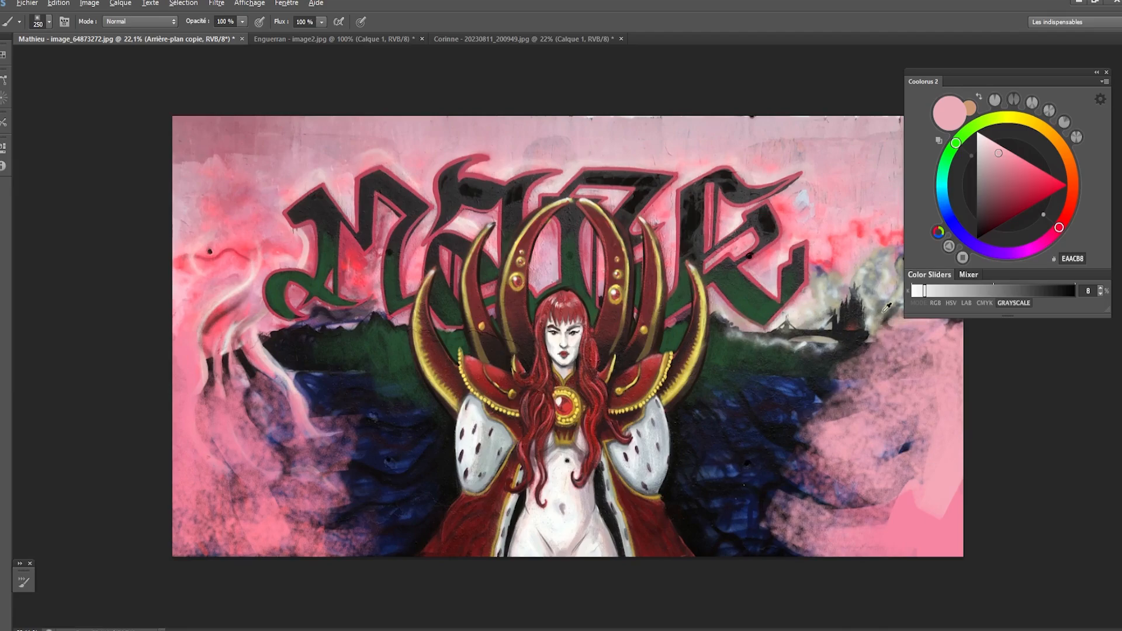
- Blend grey and pink tones over the hazy area below the castle to soften the edge of the pink
alt+click(819, 366)
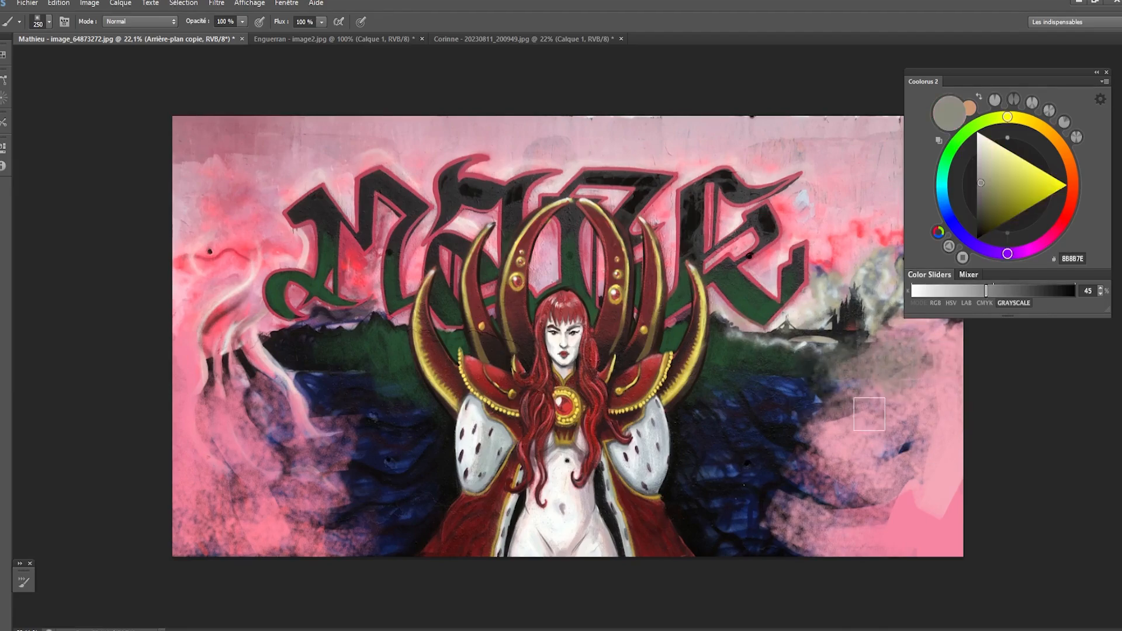
key(bracketright)
mouse_move(912, 444)
mouse_down()
mouse_move(953, 450)
mouse_move(949, 409)
mouse_up()
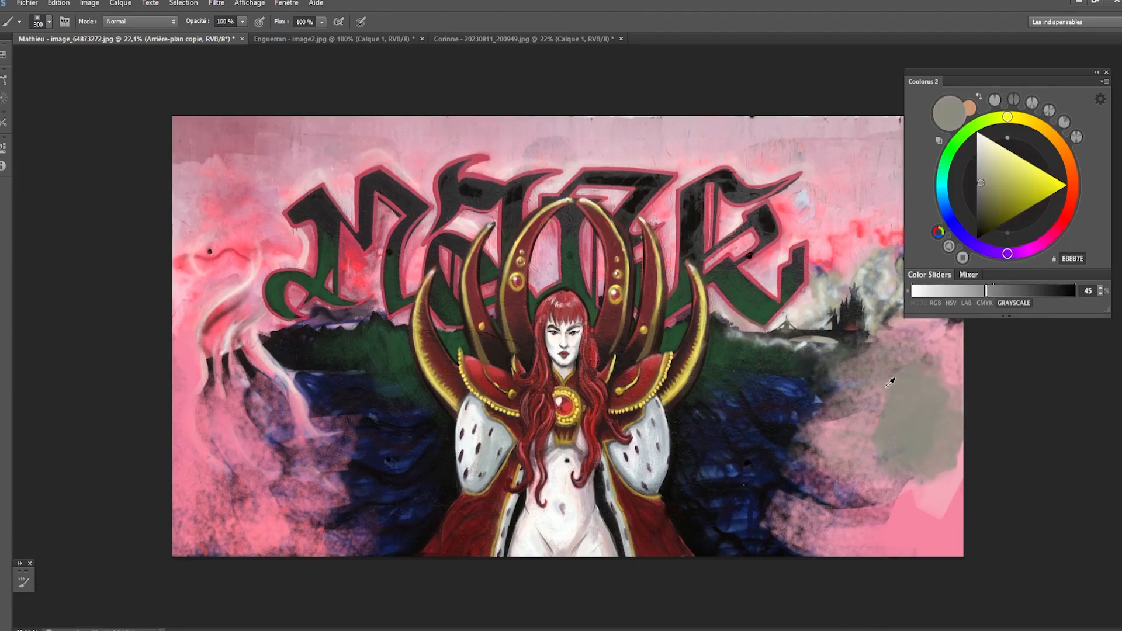
mouse_move(912, 374)
mouse_down()
mouse_move(929, 360)
mouse_move(972, 375)
mouse_move(954, 374)
mouse_up()
alt+click(914, 495)
mouse_move(929, 459)
mouse_down()
mouse_move(962, 451)
mouse_move(921, 517)
mouse_move(855, 478)
mouse_move(922, 473)
mouse_move(910, 453)
mouse_move(897, 500)
mouse_move(916, 511)
mouse_move(961, 494)
mouse_move(966, 416)
mouse_move(936, 406)
mouse_move(901, 364)
mouse_move(962, 354)
mouse_move(900, 468)
mouse_up()
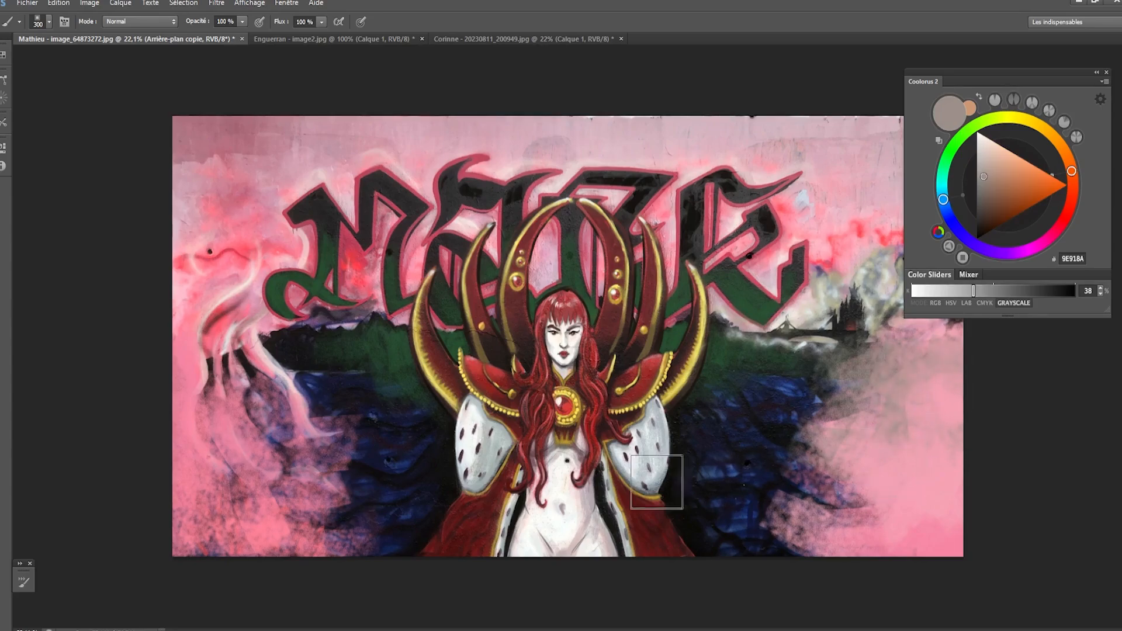
- Sample pink EAA7B5 and cover the remaining dark patches between the pale tentacles on the viewer's left
key([)
alt+click(249, 495)
mouse_move(246, 496)
mouse_down()
mouse_move(281, 509)
mouse_move(232, 445)
mouse_move(222, 487)
mouse_move(207, 373)
mouse_move(232, 378)
mouse_move(194, 378)
mouse_move(229, 351)
mouse_move(241, 413)
mouse_move(256, 402)
mouse_move(259, 420)
mouse_move(283, 407)
mouse_move(269, 379)
mouse_move(292, 431)
mouse_up()
key(])
mouse_move(221, 460)
mouse_down()
mouse_move(183, 539)
mouse_move(201, 482)
mouse_up()
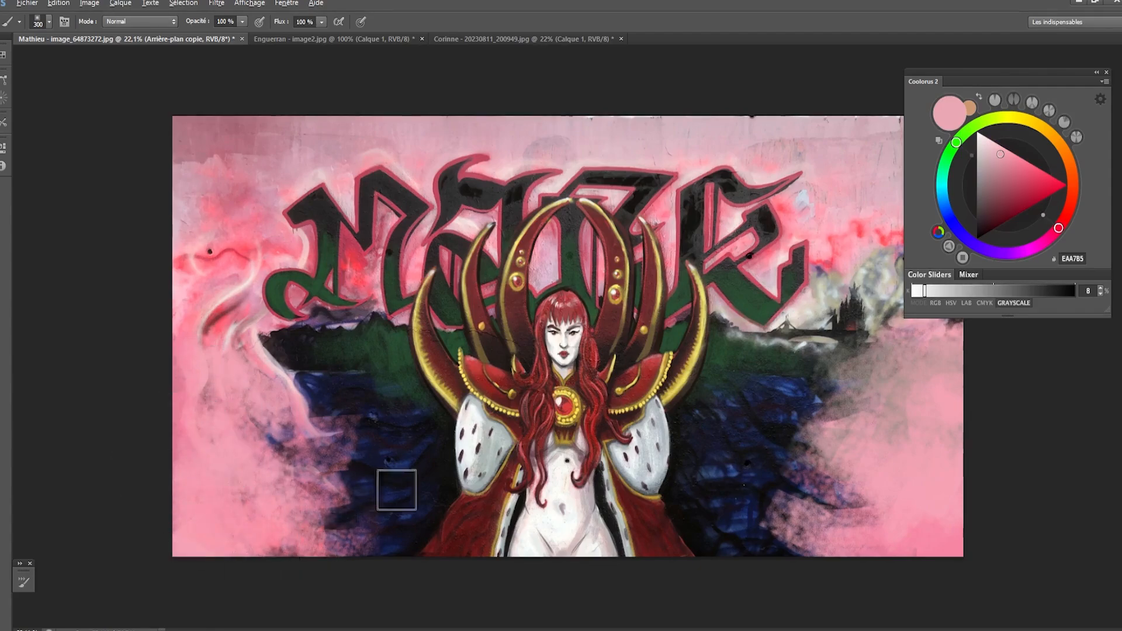
- Sample the muted pink CFAFBB from the sky and blend it down the haze along the mural's left edge
key([)
alt+click(178, 212)
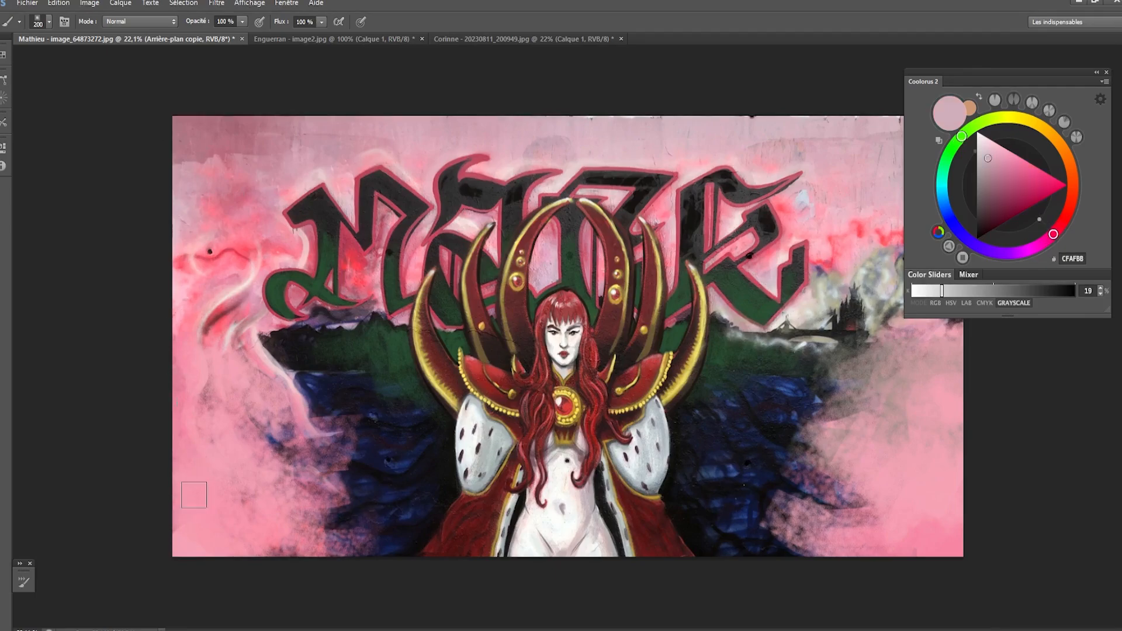
key(])
mouse_move(189, 400)
mouse_down()
mouse_move(214, 427)
mouse_move(173, 431)
mouse_move(181, 338)
mouse_move(205, 329)
mouse_move(191, 289)
mouse_up()
- Paint muted pink CFAFBB over the pale clouds and haze around the castle on the viewer's right
key([)
key([)
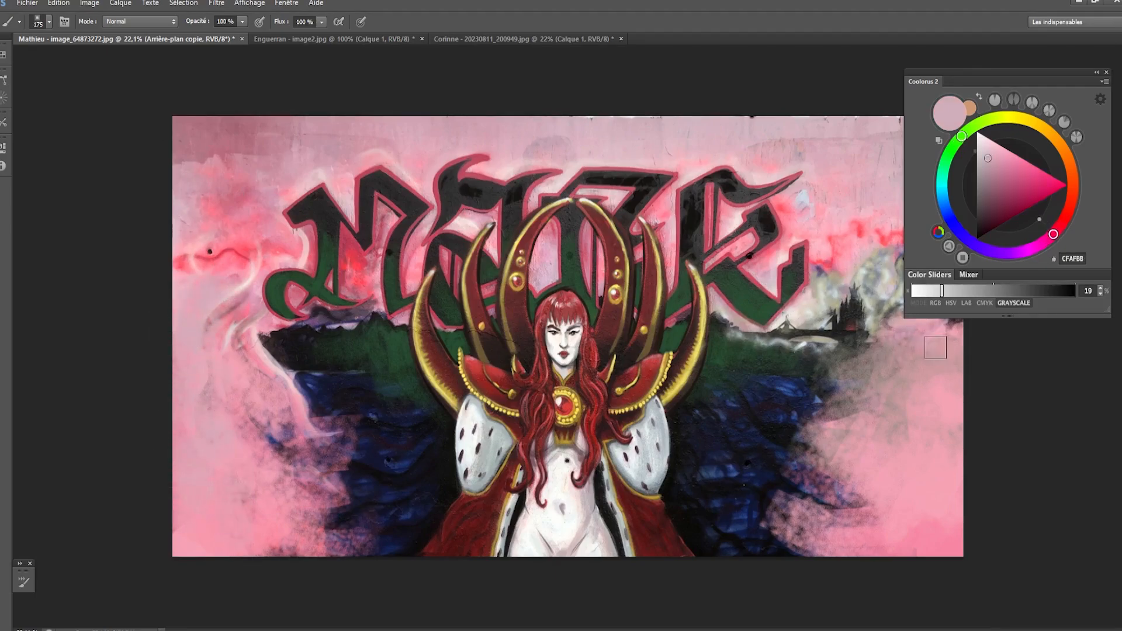
drag(889, 283, 916, 340)
key(])
mouse_move(884, 257)
mouse_down()
mouse_move(901, 275)
mouse_move(899, 249)
mouse_up()
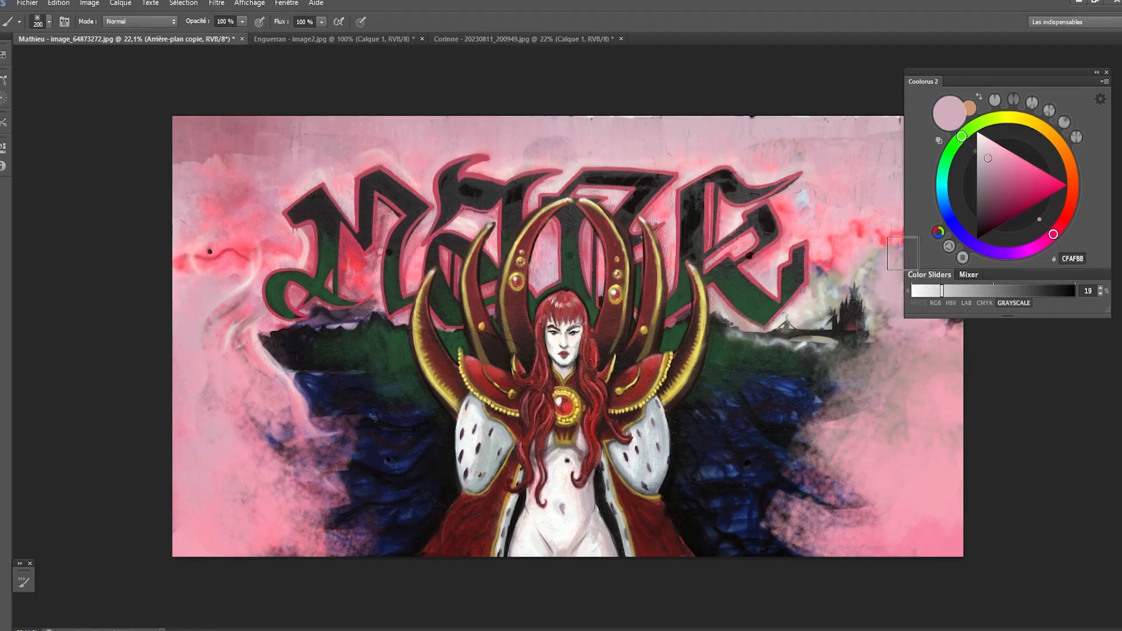
key(])
key(])
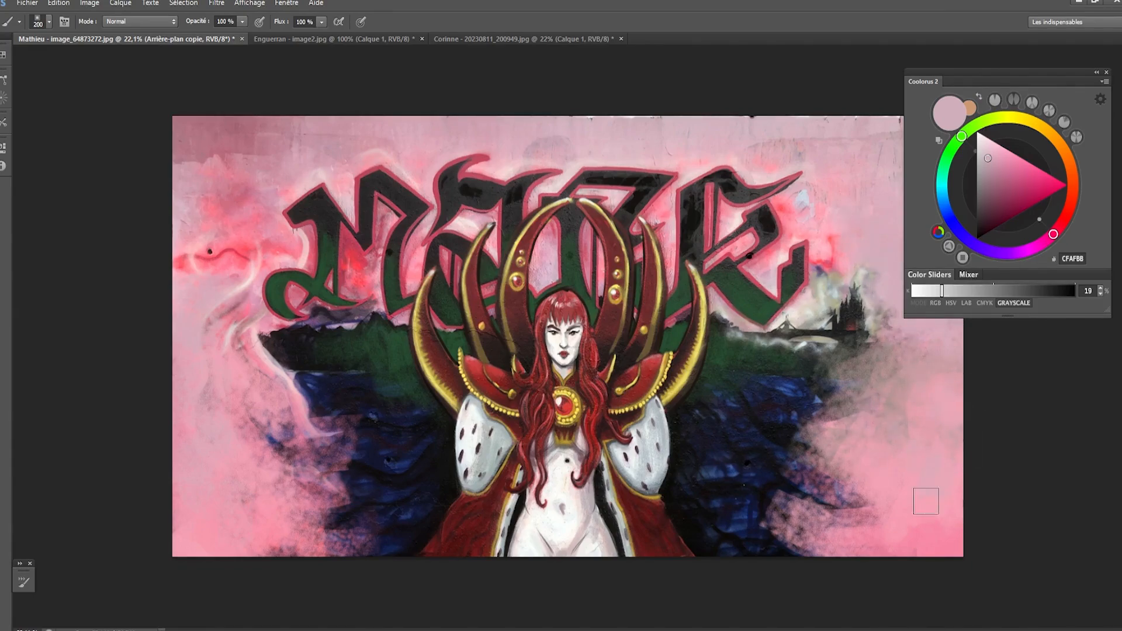
- Reduce the brush size and sample dark navy 16182F from the water beside the figure on the viewer's left
key(bracketleft)
key(bracketleft)
scroll(786, 494, up, 2)
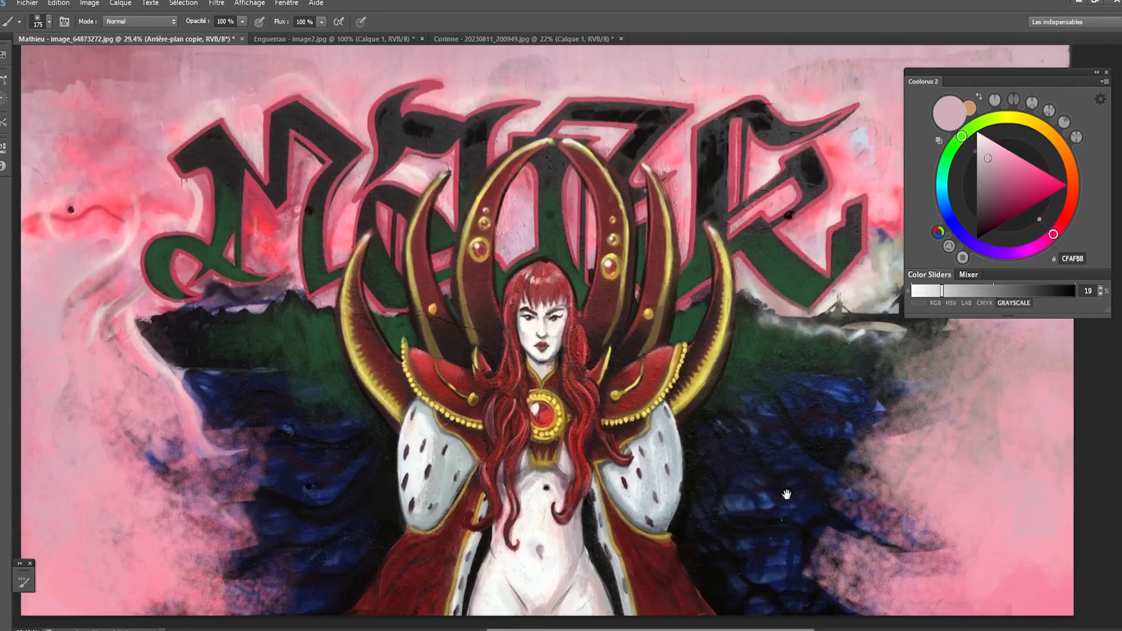
drag(786, 494, 757, 447)
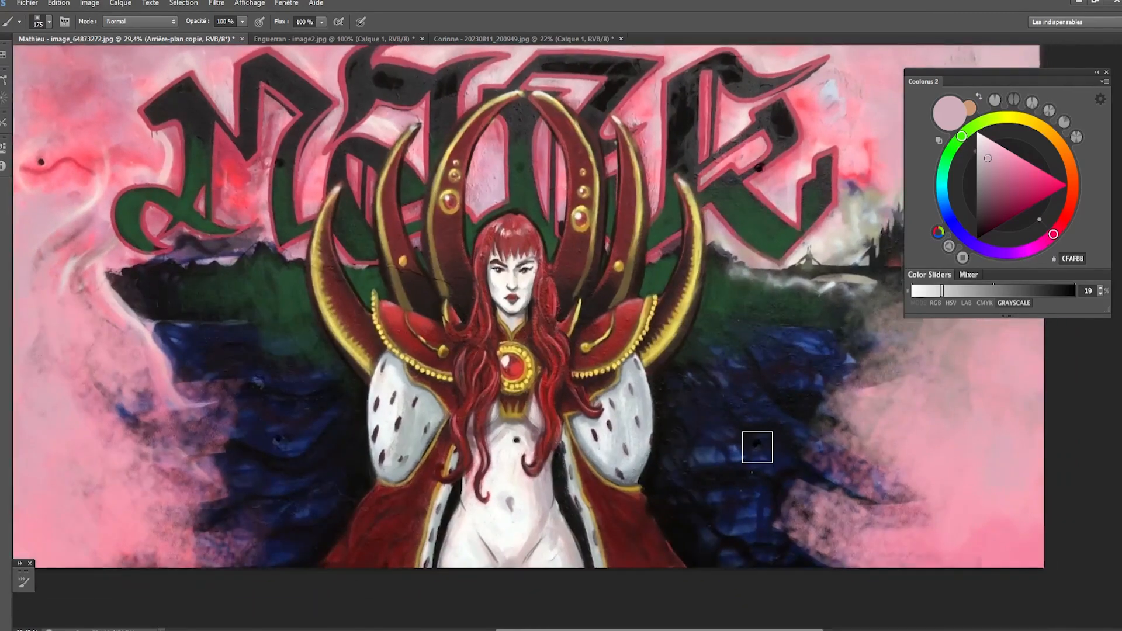
alt+click(314, 452)
key(bracketleft)
key(bracketleft)
key(bracketleft)
key(bracketleft)
key(bracketleft)
key(bracketleft)
key(bracketleft)
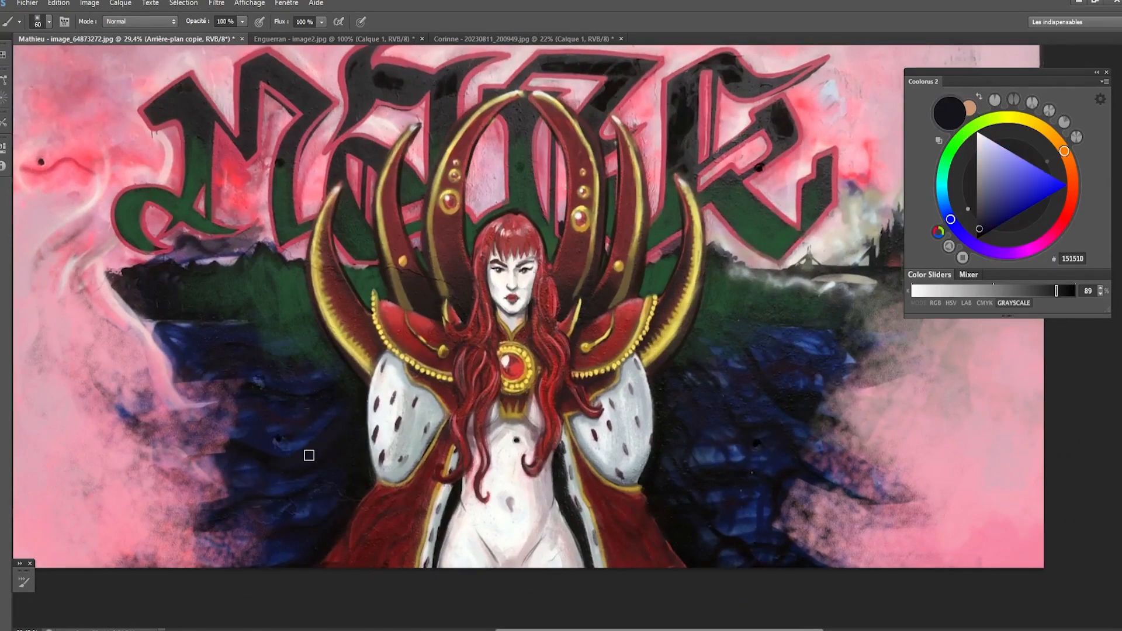
alt+click(259, 454)
key(bracketleft)
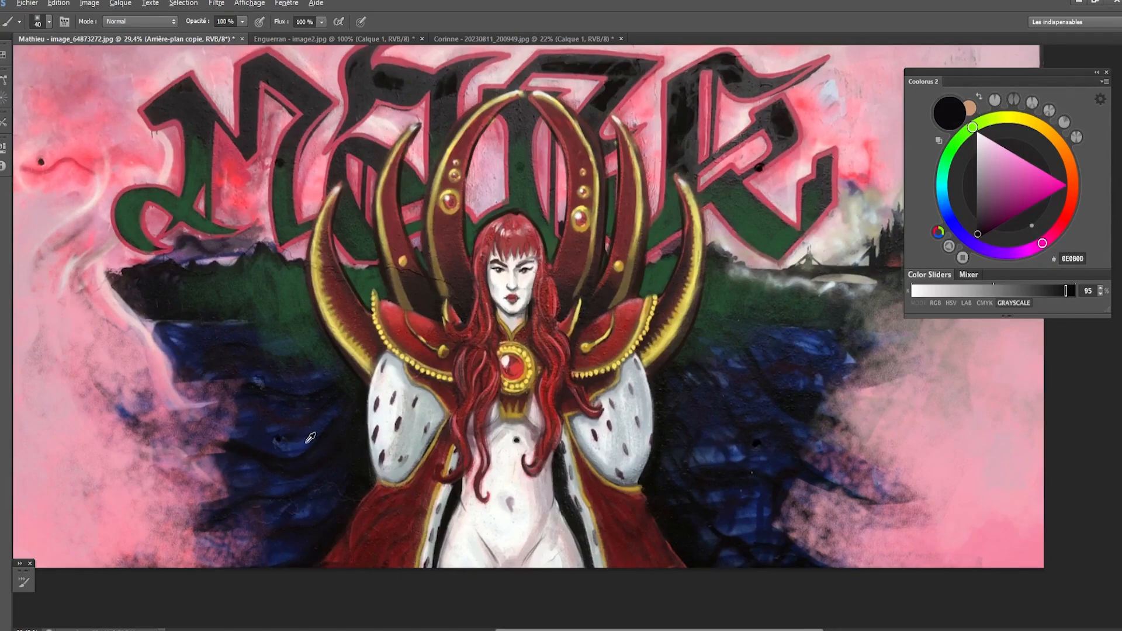
alt+click(266, 440)
alt+click(245, 432)
key(bracketright)
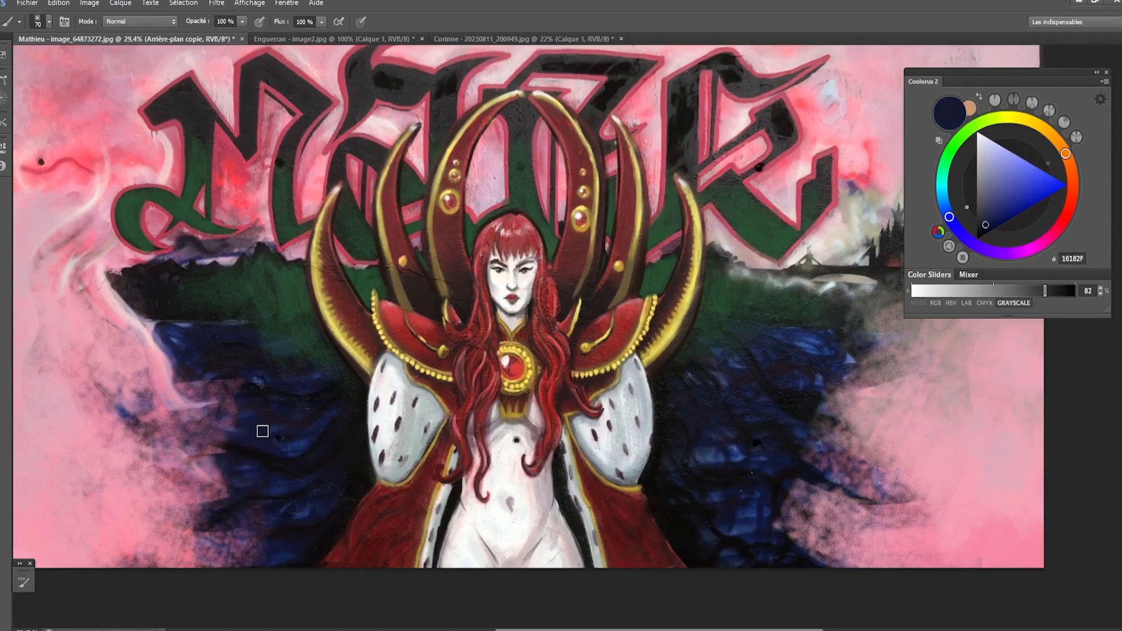
- Paint a curved navy 16182F tentacle reaching from the water into the pink haze on the viewer's left
mouse_move(236, 425)
mouse_down()
mouse_move(191, 404)
mouse_move(238, 415)
mouse_move(147, 436)
mouse_move(178, 413)
mouse_move(209, 406)
mouse_move(130, 445)
mouse_move(162, 424)
mouse_move(246, 440)
mouse_up()
key(bracketleft)
key(bracketleft)
key(ctrl+alt+z)
key(ctrl+alt+z)
key(bracketleft)
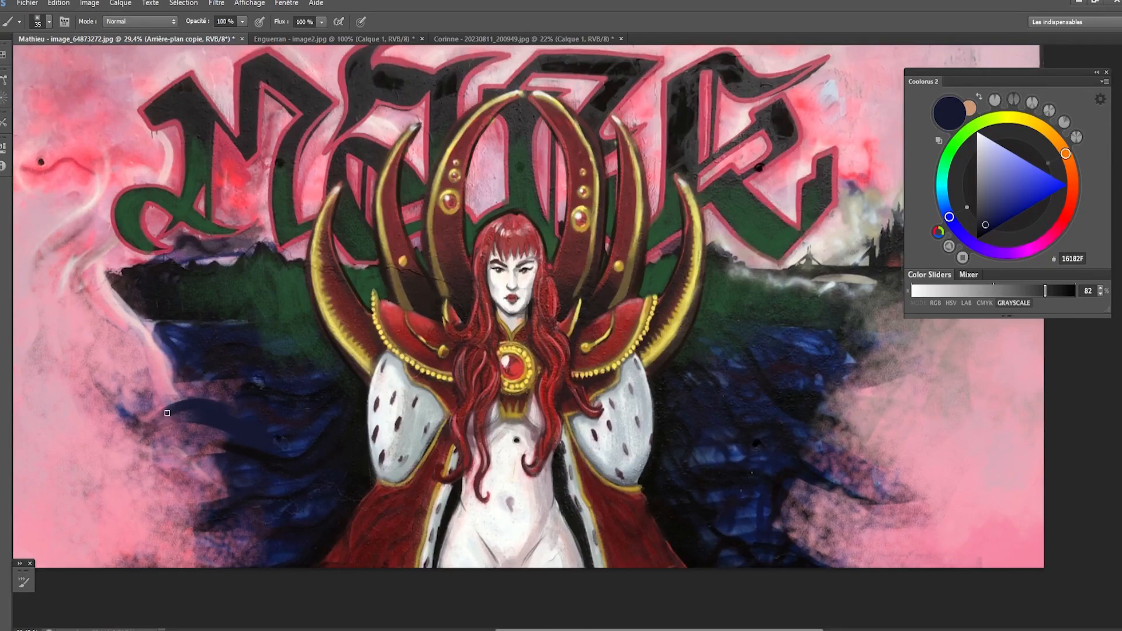
mouse_move(186, 406)
mouse_down()
mouse_move(119, 470)
mouse_move(188, 415)
mouse_up()
drag(124, 461, 198, 419)
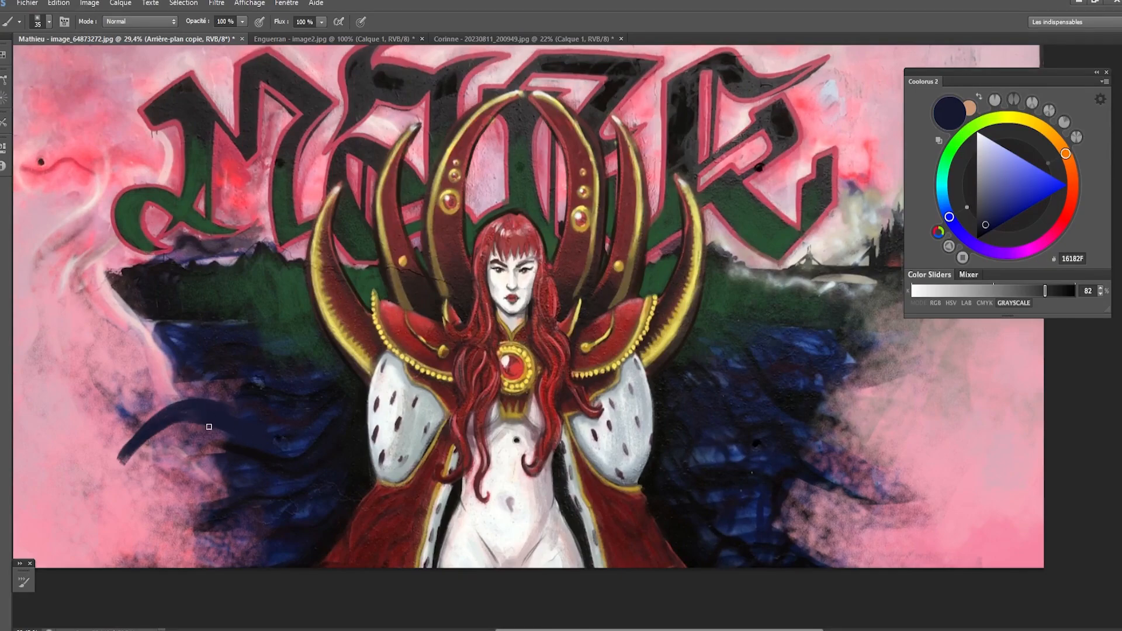
drag(119, 465, 188, 439)
- Sample blue 283565 from the water and lighten the body of the curved tentacle with a larger brush
alt+click(294, 437)
key(bracketright)
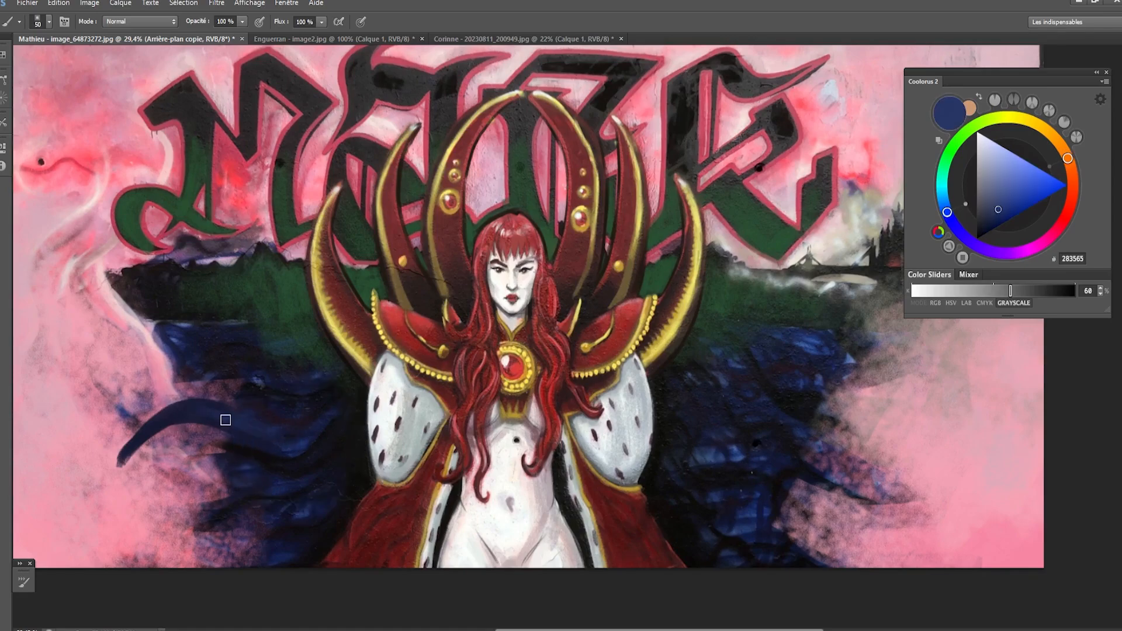
key(bracketright)
key(bracketright)
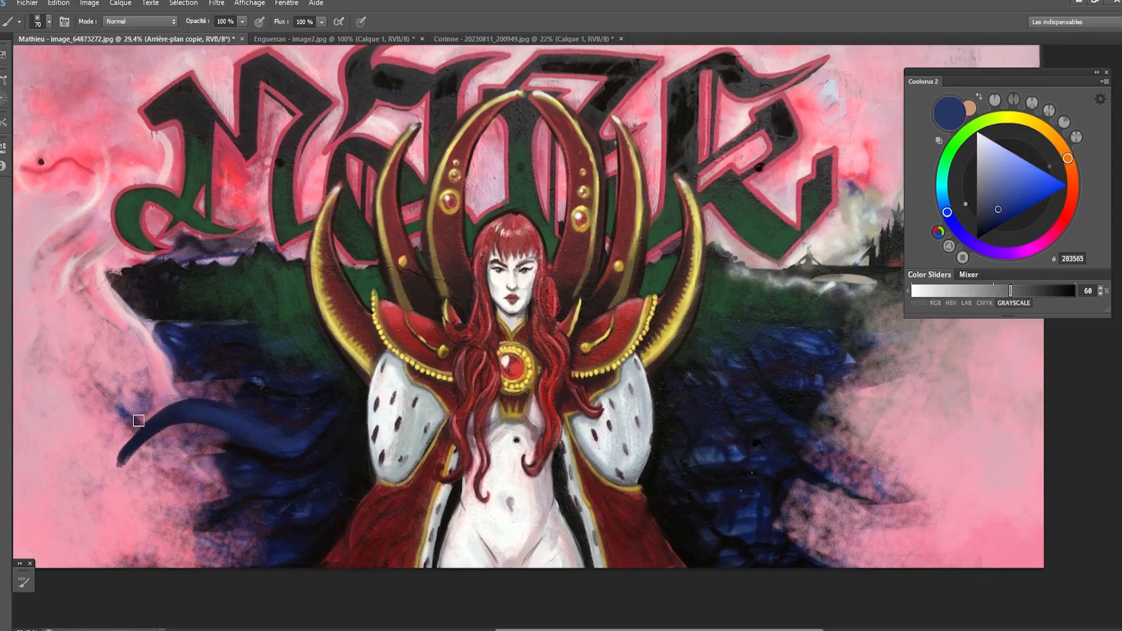
- Paint an upper blue 283565 tentacle with a tapered tip curling upward into the haze on the viewer's left
key(bracketleft)
key(bracketleft)
mouse_move(142, 375)
mouse_down()
mouse_move(216, 356)
mouse_move(172, 379)
mouse_move(207, 371)
mouse_up()
key(bracketleft)
key(bracketleft)
key(bracketleft)
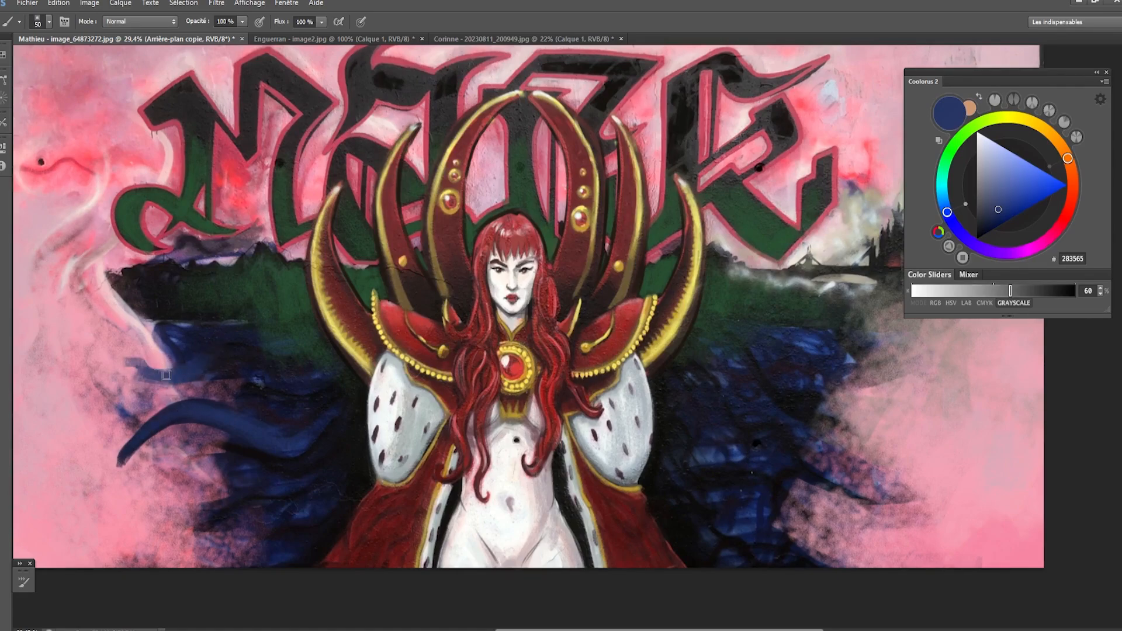
mouse_move(119, 362)
mouse_down()
mouse_move(166, 380)
mouse_move(134, 374)
mouse_up()
key(bracketleft)
drag(105, 332, 147, 379)
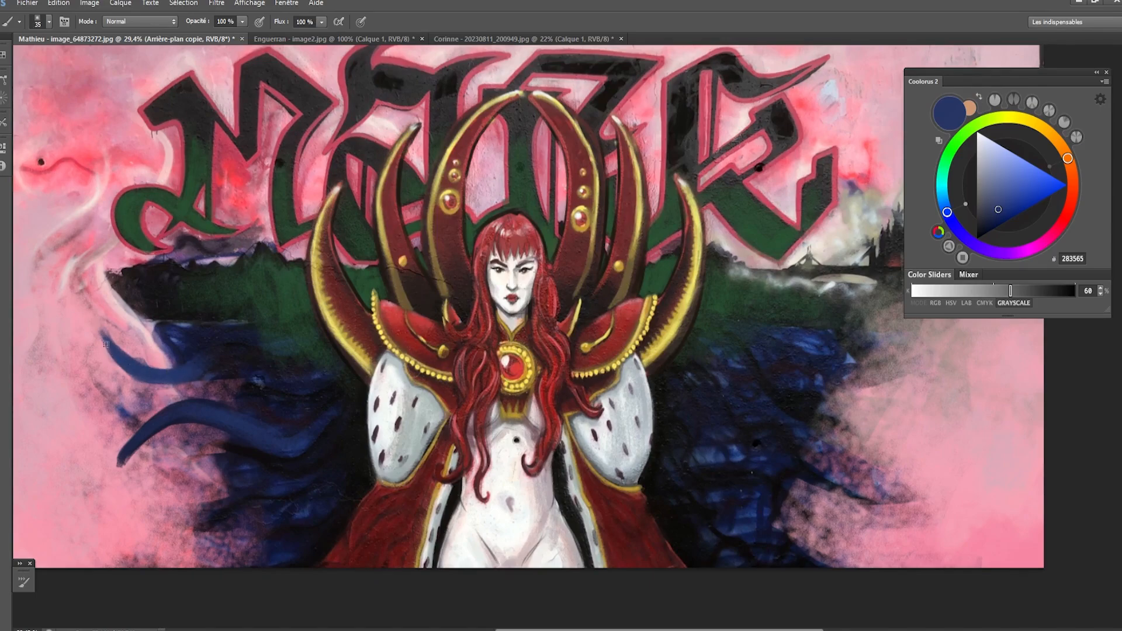
drag(106, 344, 149, 380)
- Paint a second blue tentacle crossing the upper one and sample dark navy 181828 to blend its base
mouse_move(170, 338)
mouse_down()
mouse_move(118, 313)
mouse_move(158, 339)
mouse_move(97, 372)
mouse_move(88, 394)
mouse_move(133, 351)
mouse_move(215, 342)
mouse_move(136, 351)
mouse_move(189, 343)
mouse_up()
key(ctrl+alt+z)
key(ctrl+alt+z)
key(ctrl+z)
key(bracketright)
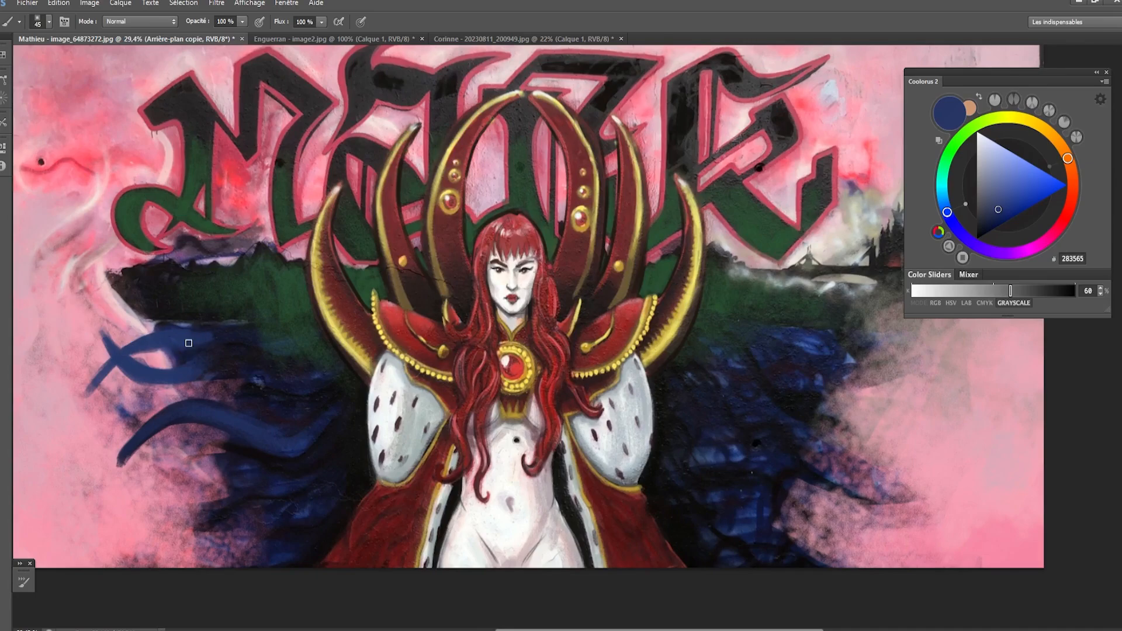
alt+click(240, 332)
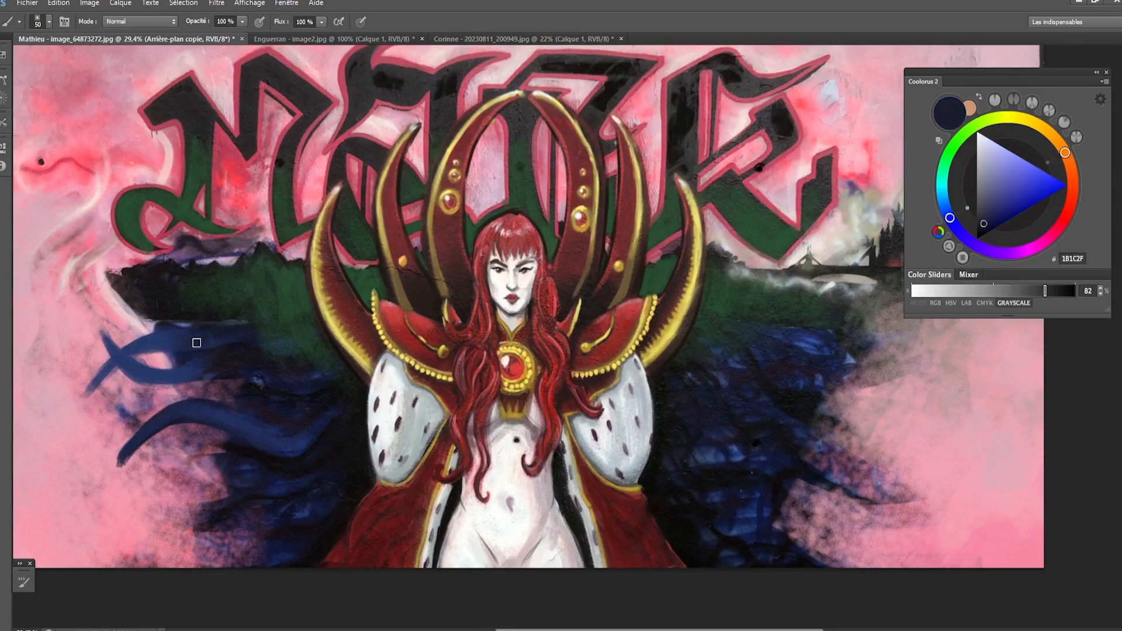
alt+click(237, 332)
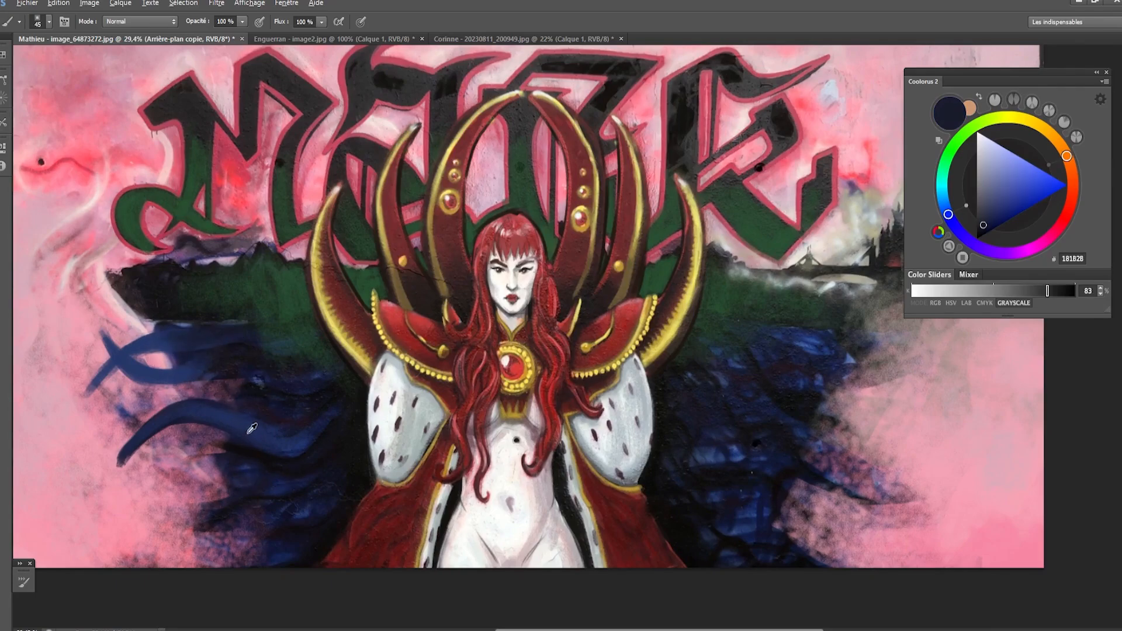
- Sample navy 1C2242 and paint a lower tentacle curling up into the pink haze on the viewer's left
alt+click(277, 506)
drag(184, 523, 143, 494)
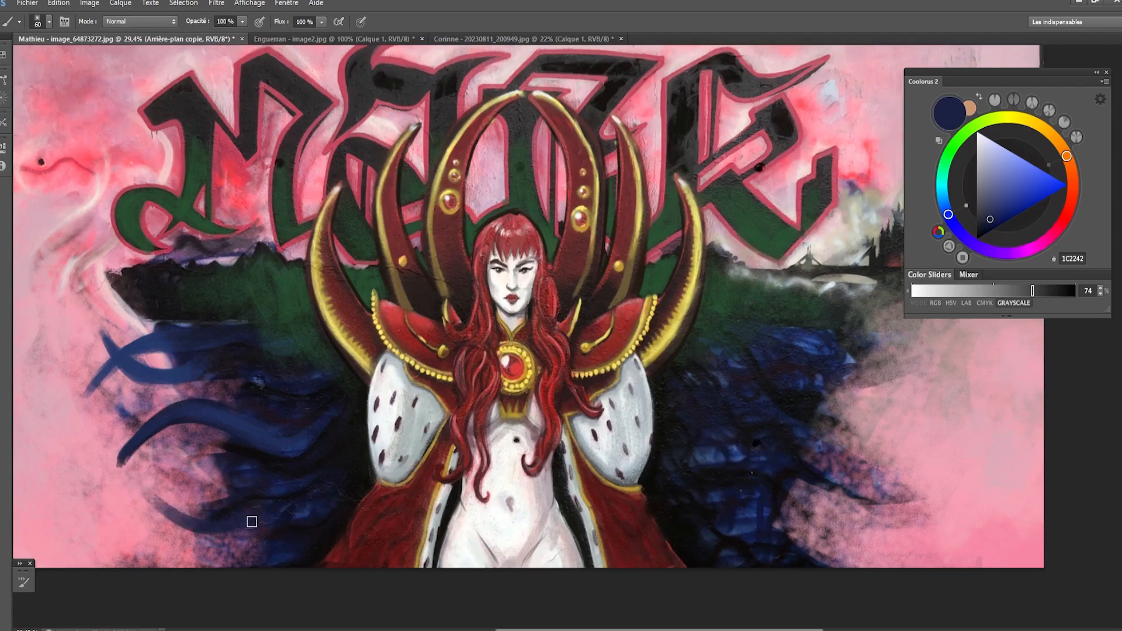
mouse_move(268, 519)
mouse_down()
mouse_move(174, 514)
mouse_move(143, 484)
mouse_up()
drag(69, 243, 229, 564)
drag(857, 310, 741, 564)
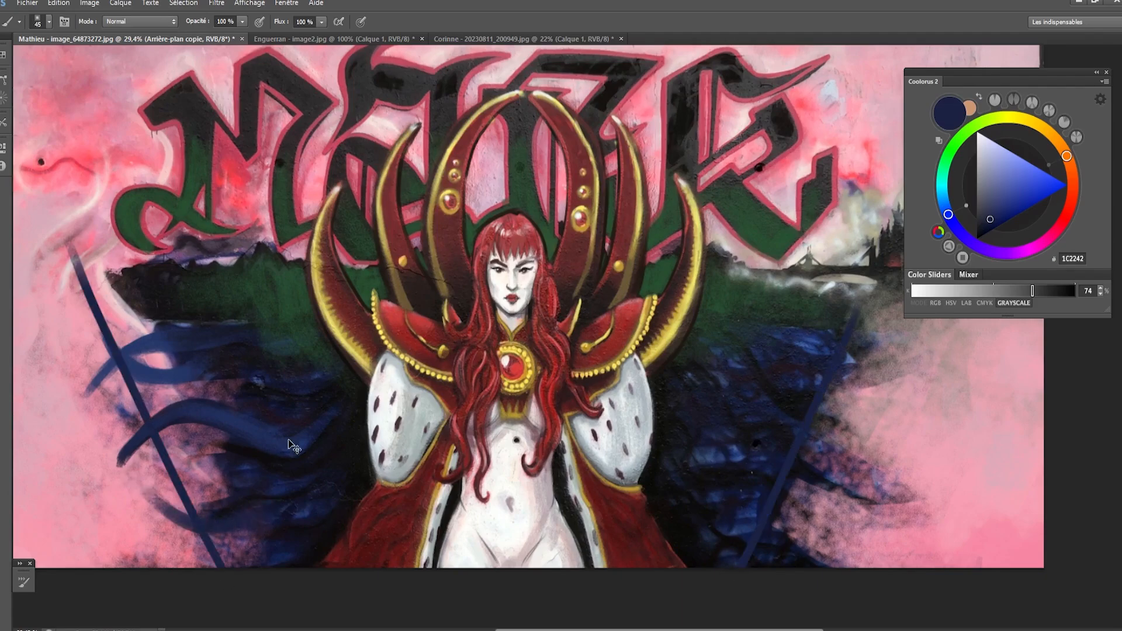
key(ctrl+z)
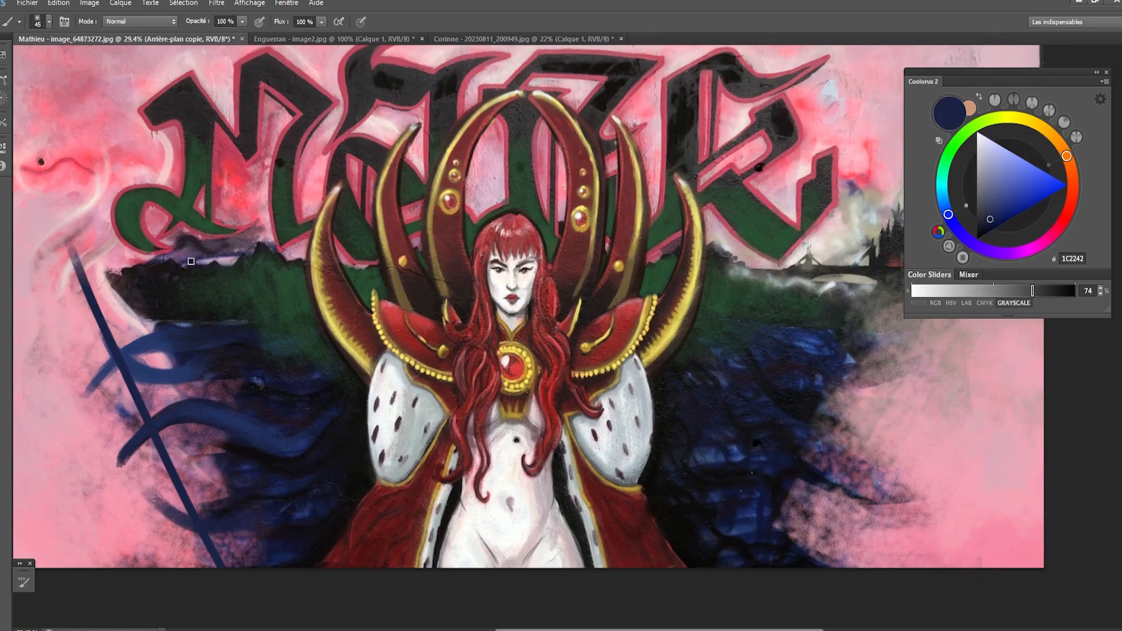
key(ctrl+z)
drag(67, 180, 251, 588)
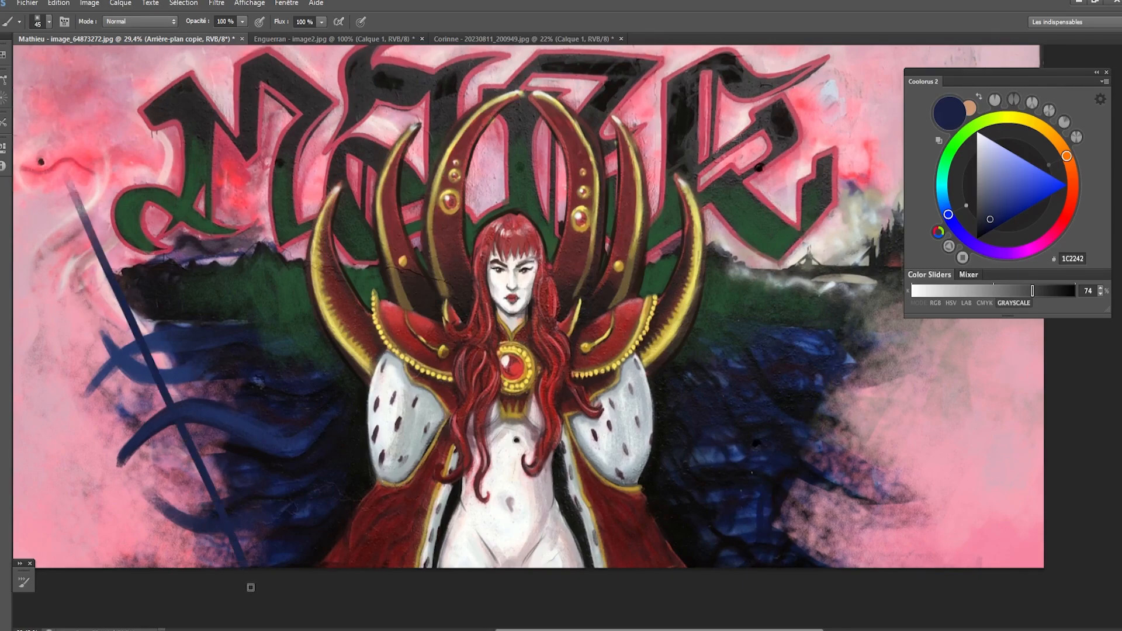
key(ctrl+z)
- Thicken and taper the lower tentacle on the viewer's left, and lighten it with sampled blue 2A3568, adding a smaller tentacle beneath
mouse_move(235, 515)
mouse_down()
mouse_move(179, 529)
mouse_move(143, 497)
mouse_up()
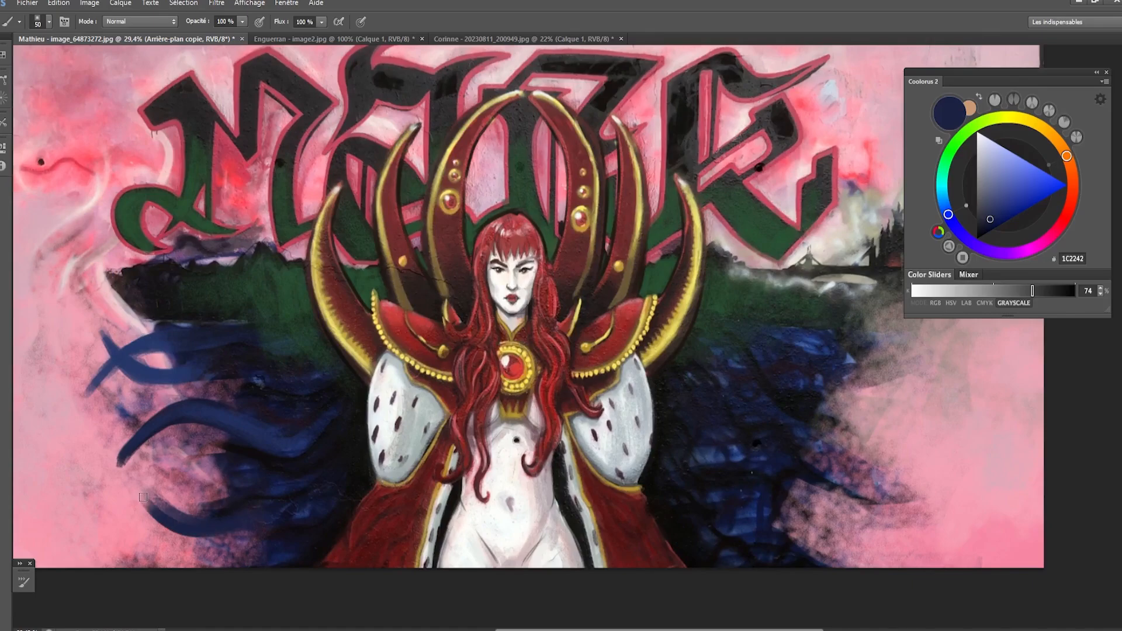
key(ctrl+z)
mouse_move(236, 524)
mouse_down()
mouse_move(135, 497)
mouse_move(165, 514)
mouse_move(173, 510)
mouse_move(140, 484)
mouse_move(207, 520)
mouse_up()
key([)
drag(147, 490, 254, 521)
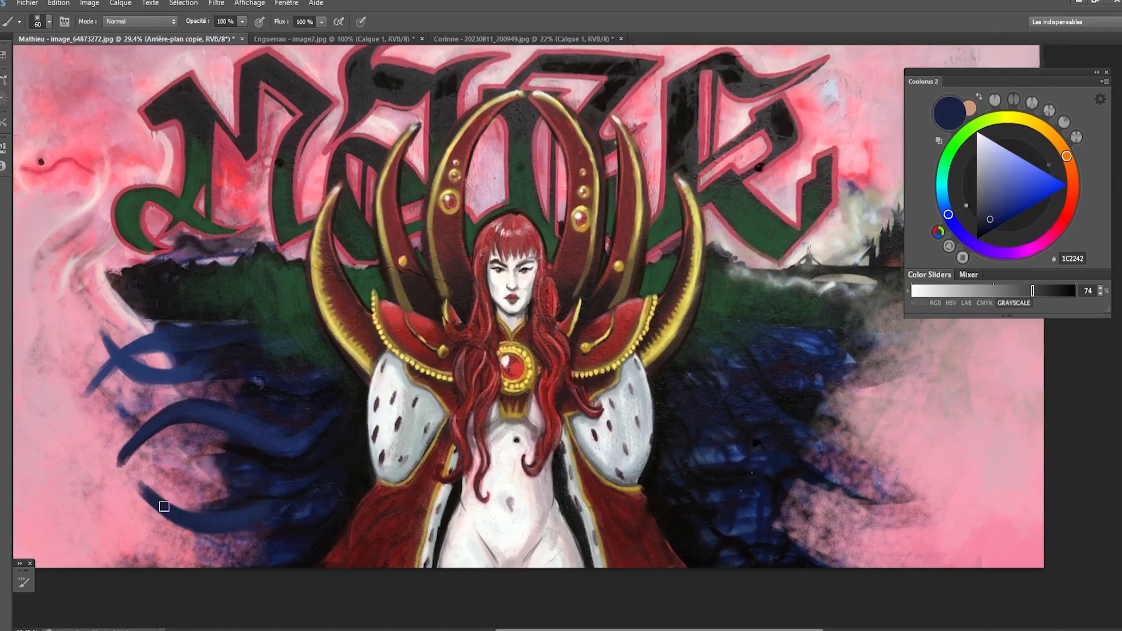
alt+click(263, 510)
alt+click(261, 510)
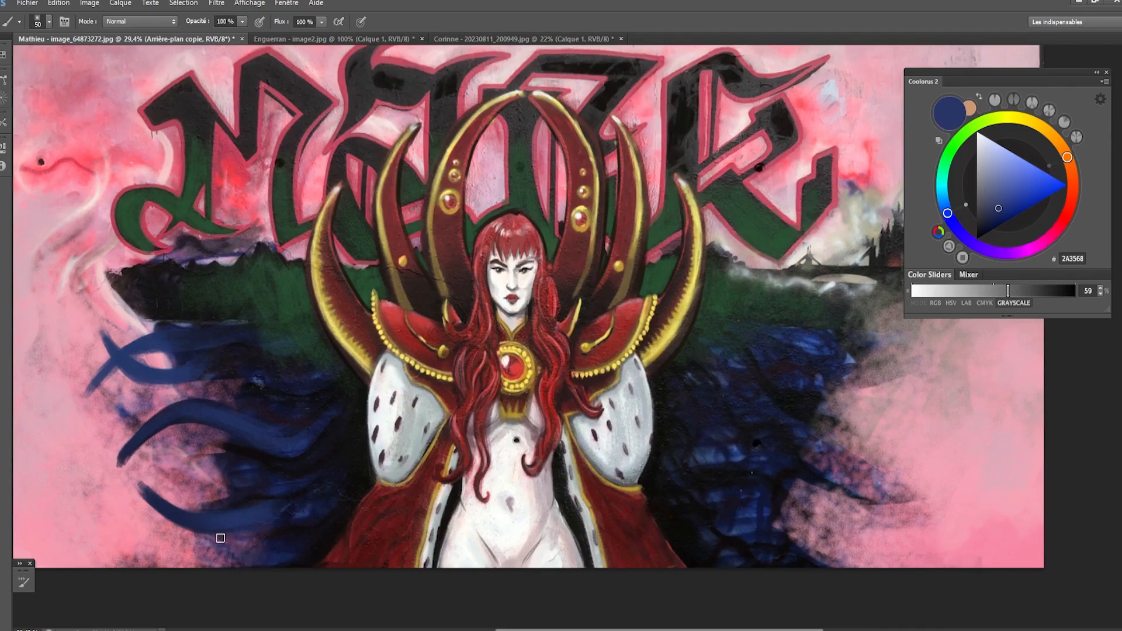
drag(200, 510, 164, 489)
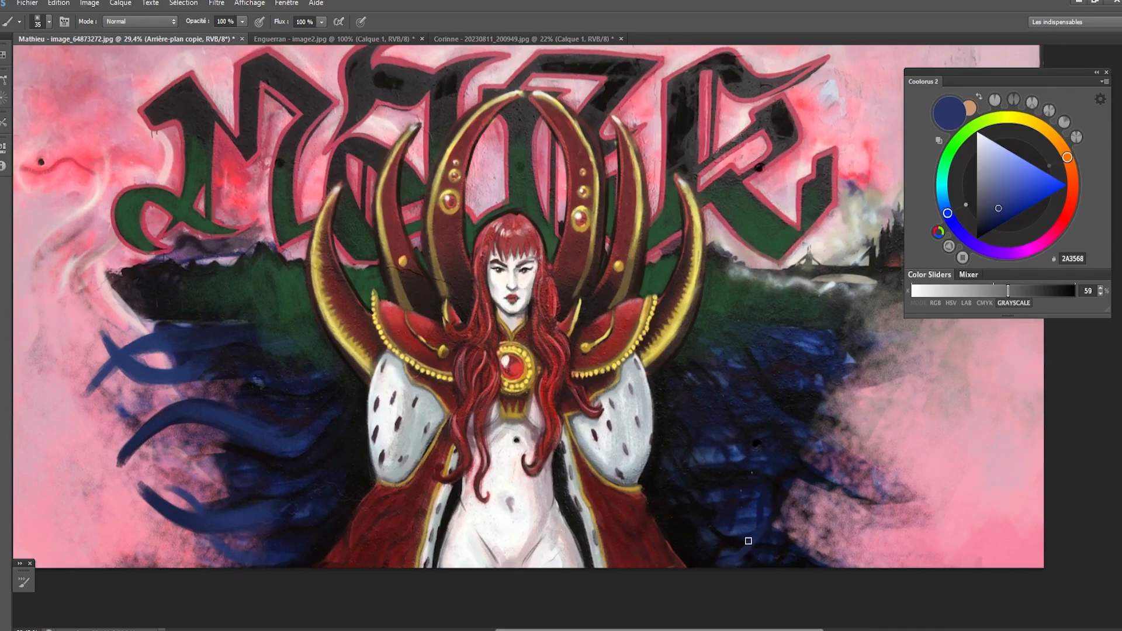
- Paint a blue 2A3568 tentacle rising from the mural's lower edge into the haze on the viewer's right
mouse_move(739, 560)
mouse_down()
mouse_move(808, 526)
mouse_move(776, 522)
mouse_move(849, 516)
mouse_up()
key(bracketleft)
key(bracketleft)
mouse_move(772, 536)
mouse_down()
mouse_move(747, 565)
mouse_move(725, 570)
mouse_move(767, 526)
mouse_move(711, 543)
mouse_up()
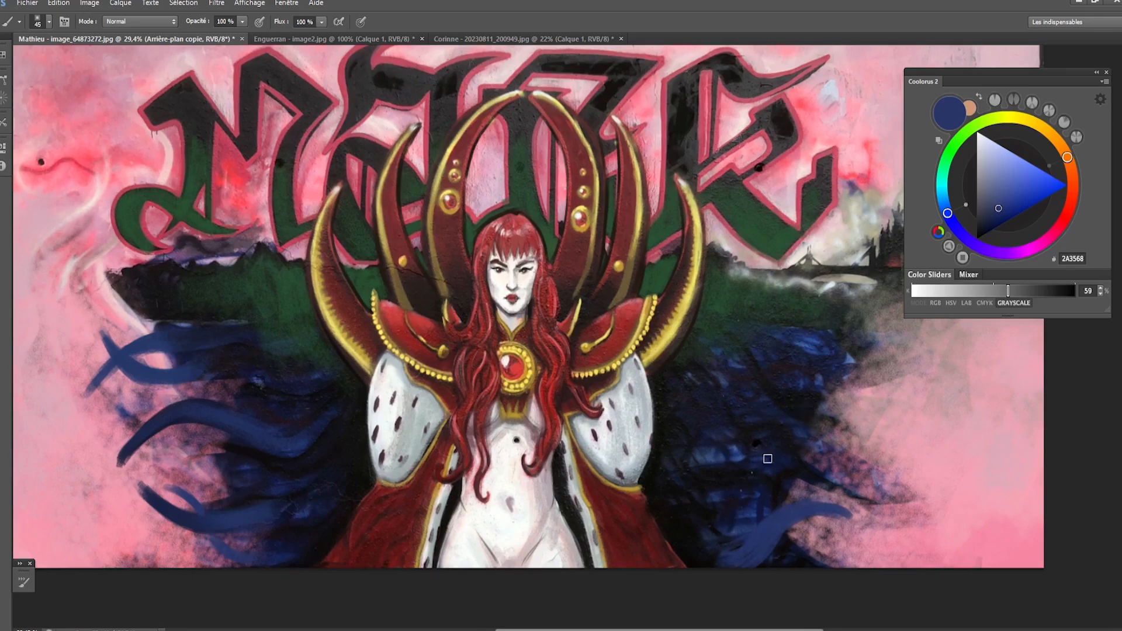
- Sample dark navy from the water and paint a wavy 161C36 tentacle at mid-height extending into the haze on the viewer's right
key(bracketright)
alt+click(715, 433)
key(bracketright)
key(bracketright)
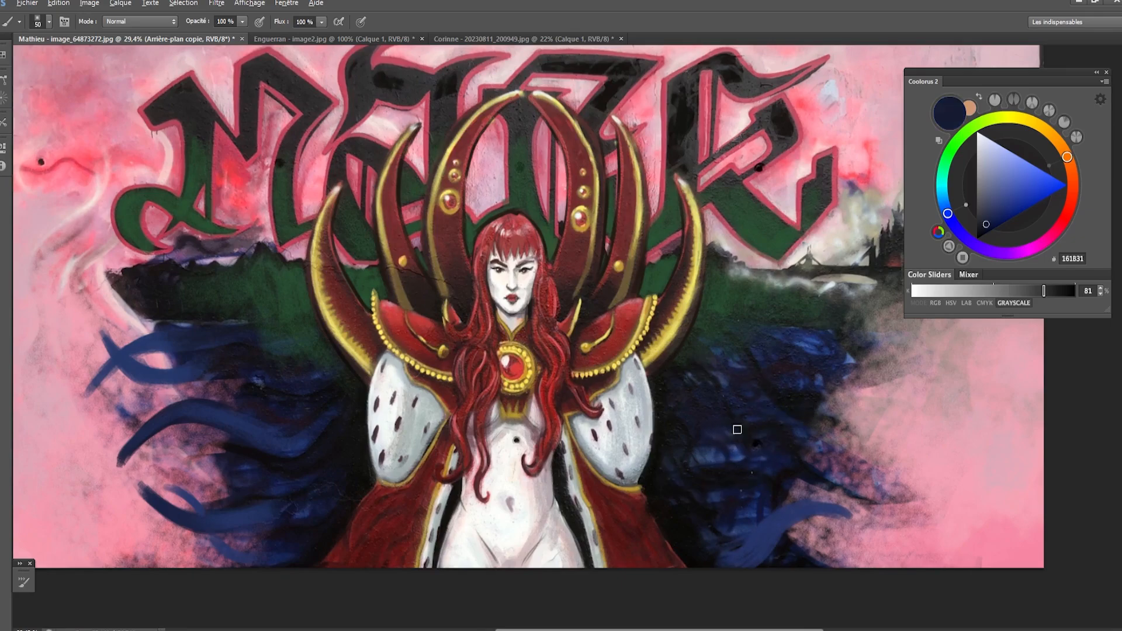
alt+click(742, 429)
drag(750, 424, 875, 441)
drag(758, 430, 885, 443)
drag(784, 422, 919, 431)
drag(834, 435, 897, 428)
key(bracketleft)
key(ctrl+z)
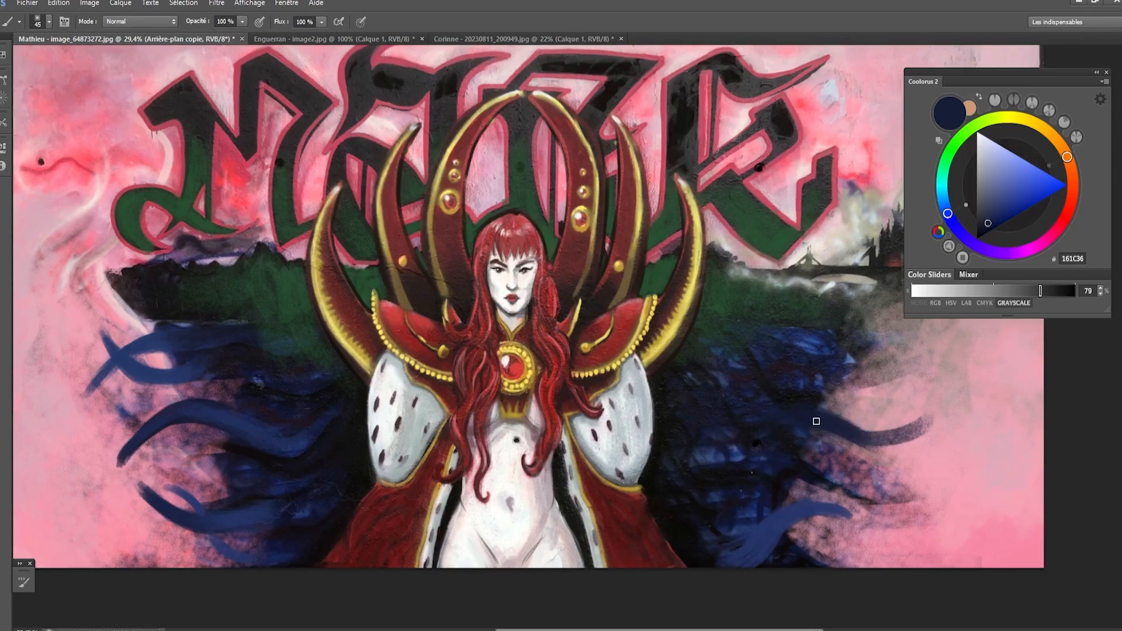
mouse_move(816, 421)
mouse_down()
mouse_move(907, 441)
mouse_move(894, 442)
mouse_move(931, 422)
mouse_move(892, 437)
mouse_move(927, 415)
mouse_move(791, 408)
mouse_move(822, 421)
mouse_move(744, 432)
mouse_move(816, 429)
mouse_move(746, 453)
mouse_up()
key(bracketright)
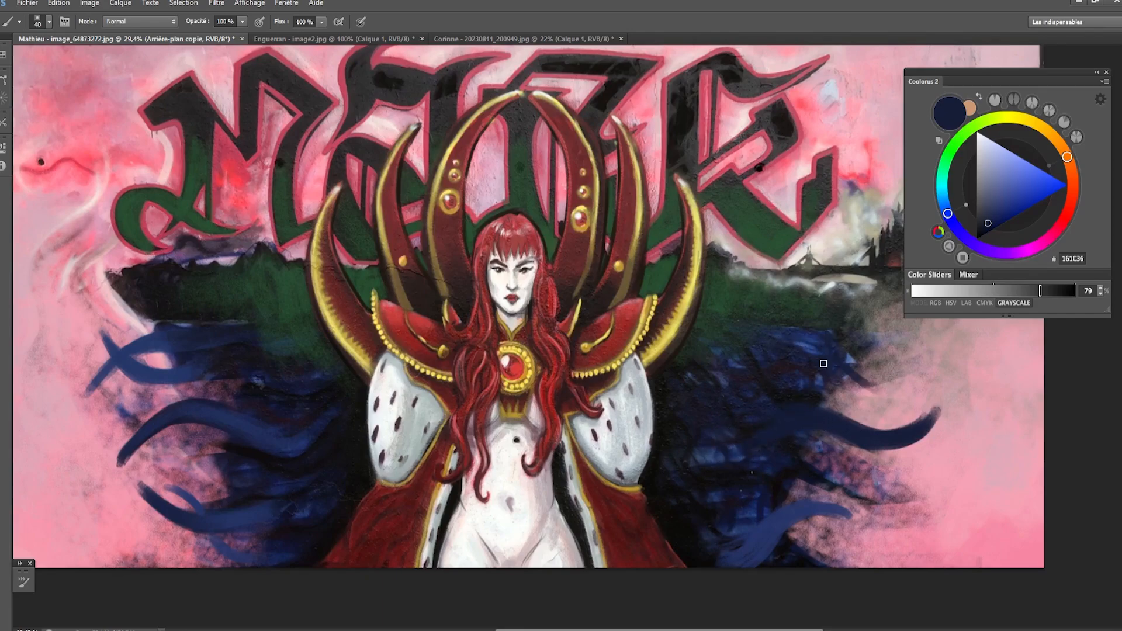
- Paint an upper navy 161C36 tentacle curling up toward the castle on the viewer's right
drag(835, 363, 909, 373)
key(ctrl+z)
drag(837, 377, 895, 344)
drag(841, 373, 903, 319)
drag(903, 321, 826, 381)
drag(887, 349, 827, 391)
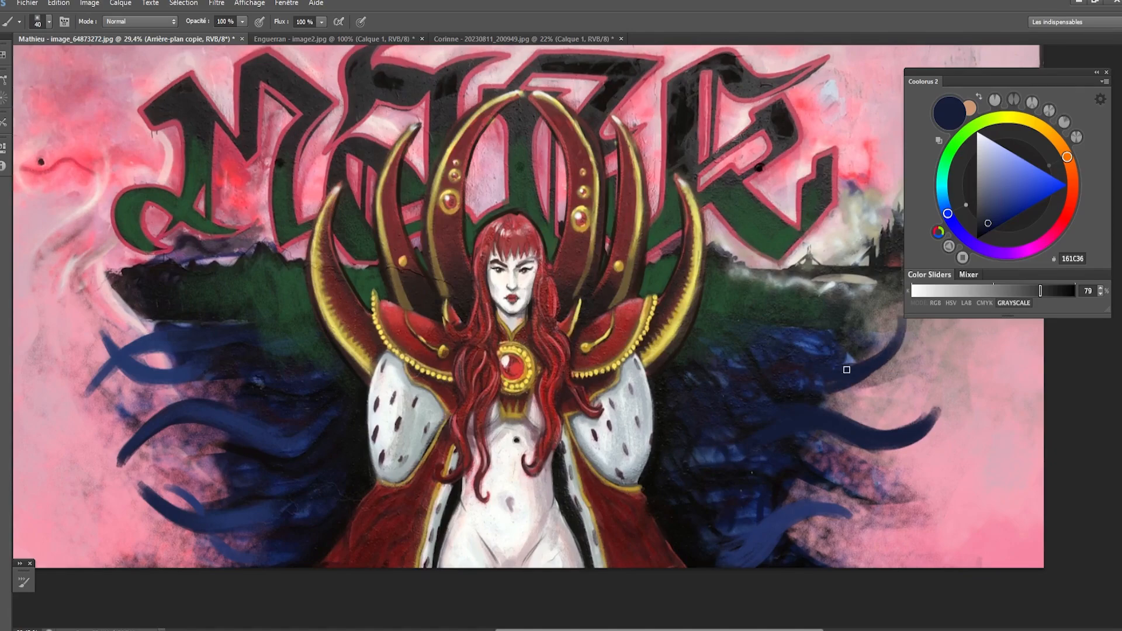
mouse_move(887, 348)
mouse_down()
mouse_move(814, 376)
mouse_move(774, 376)
mouse_up()
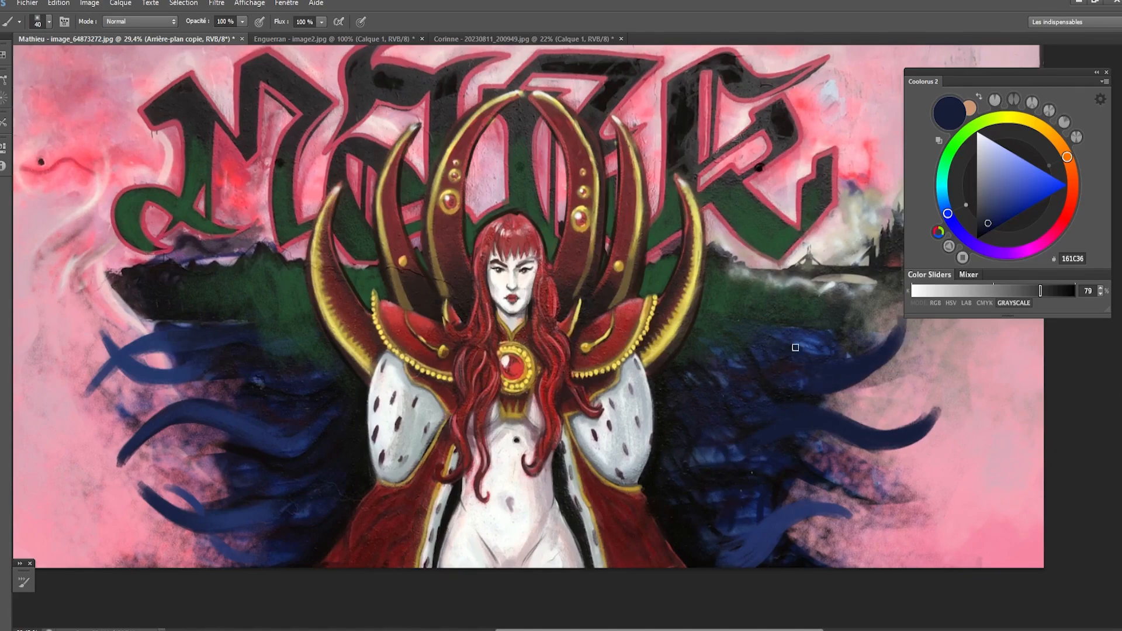
- Paint a brighter blue 181E4E tentacle crossing over the upper one on the viewer's right
alt+click(875, 361)
key(bracketright)
mouse_move(791, 336)
mouse_down()
mouse_move(882, 349)
mouse_move(935, 388)
mouse_up()
key([)
mouse_move(882, 360)
mouse_down()
mouse_move(942, 376)
mouse_move(951, 365)
mouse_move(895, 376)
mouse_up()
mouse_move(806, 342)
mouse_down()
mouse_move(896, 375)
mouse_move(912, 370)
mouse_up()
drag(854, 345, 940, 365)
key(e)
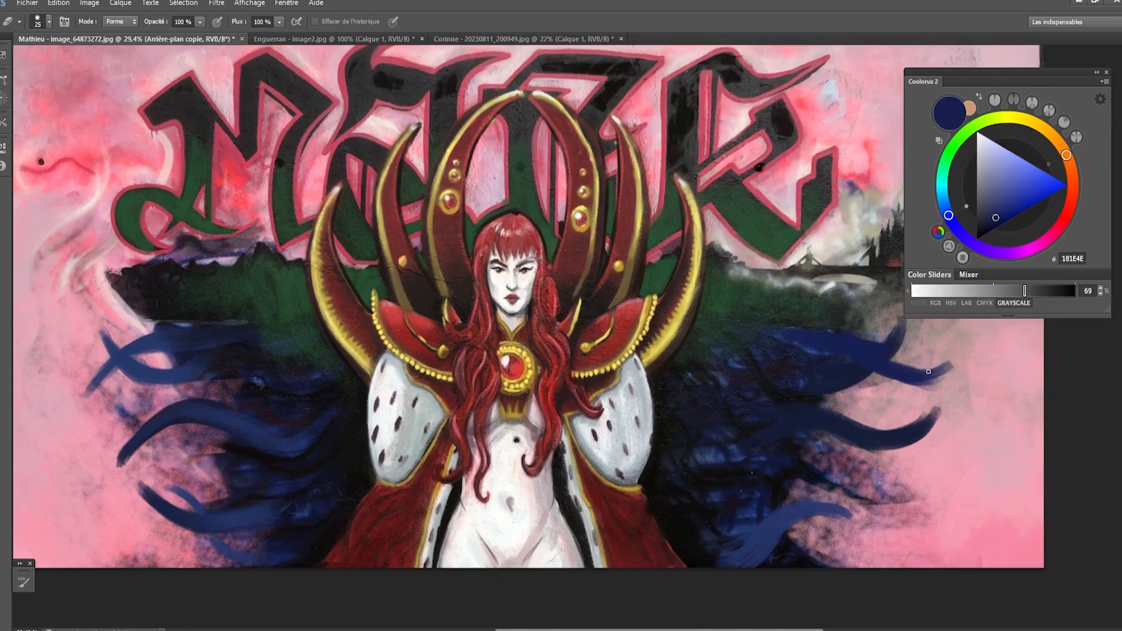
alt+click(881, 365)
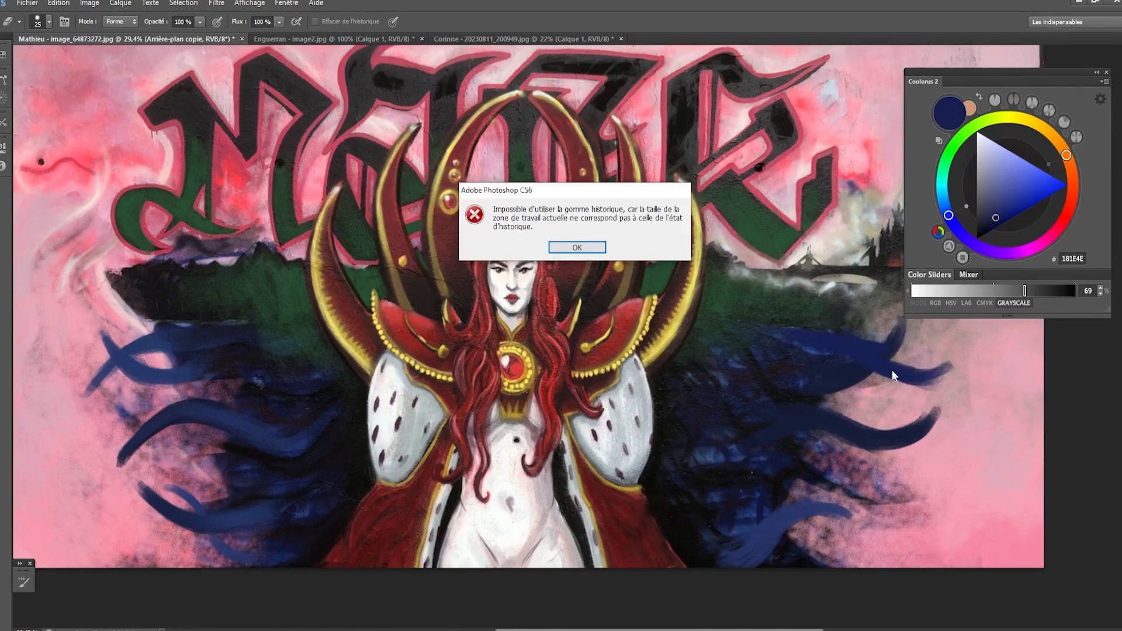
click(602, 247)
key(b)
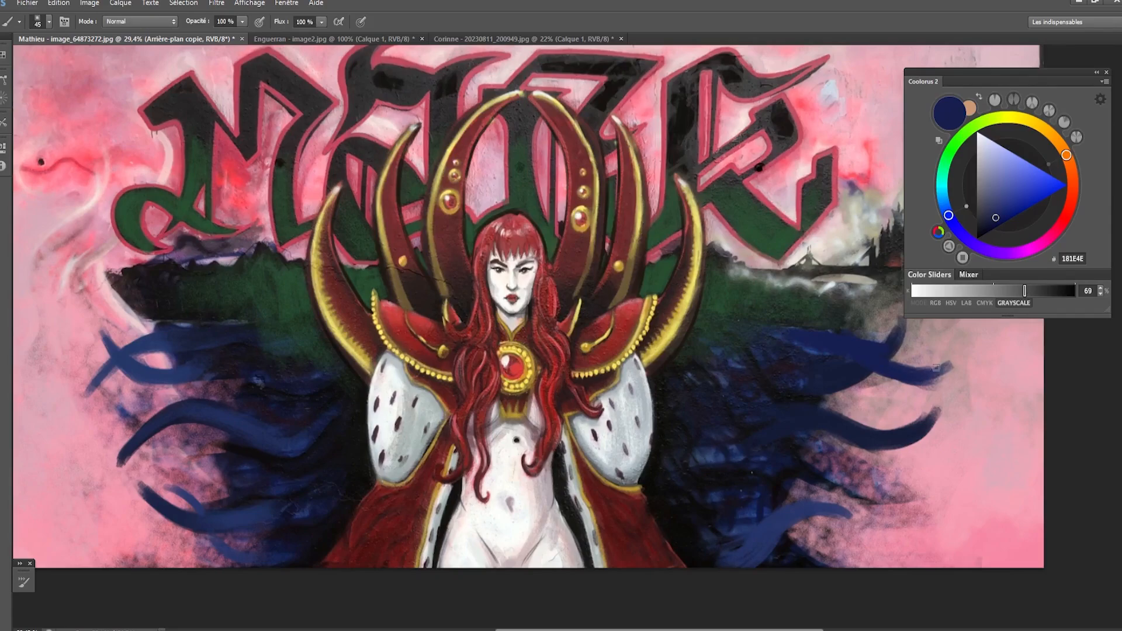
- Extend and thicken the crossing tentacle's tip in 181E4E, and clean up its edge with sampled haze pink D7A3AC
drag(902, 373, 950, 357)
drag(909, 380, 806, 351)
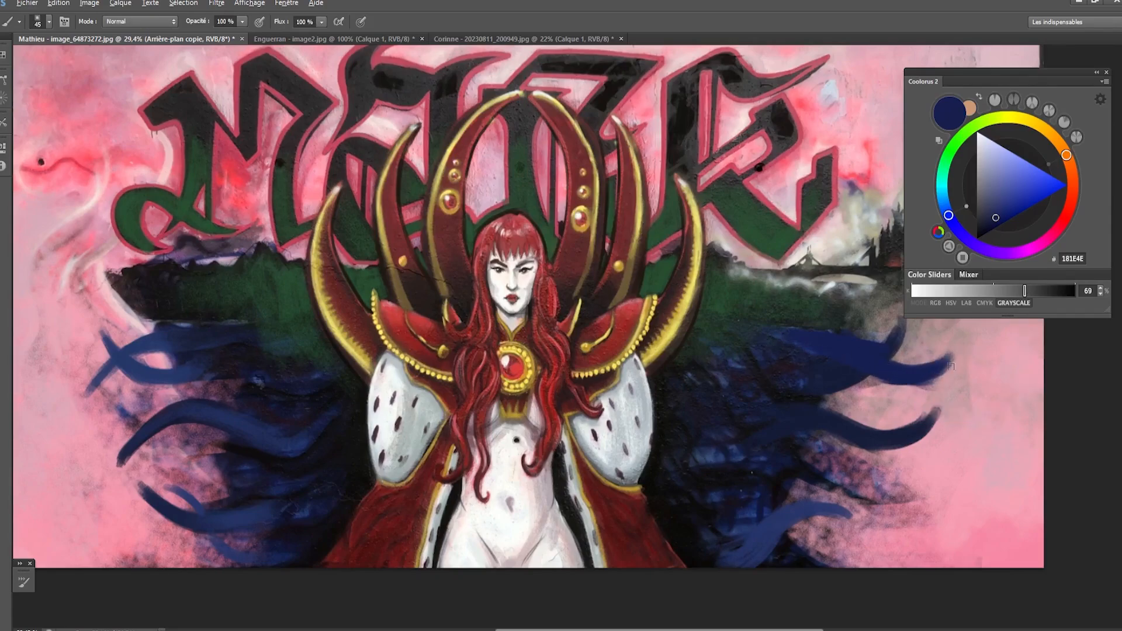
alt+click(928, 384)
mouse_move(916, 385)
mouse_down()
mouse_move(952, 362)
mouse_move(927, 362)
mouse_up()
key([)
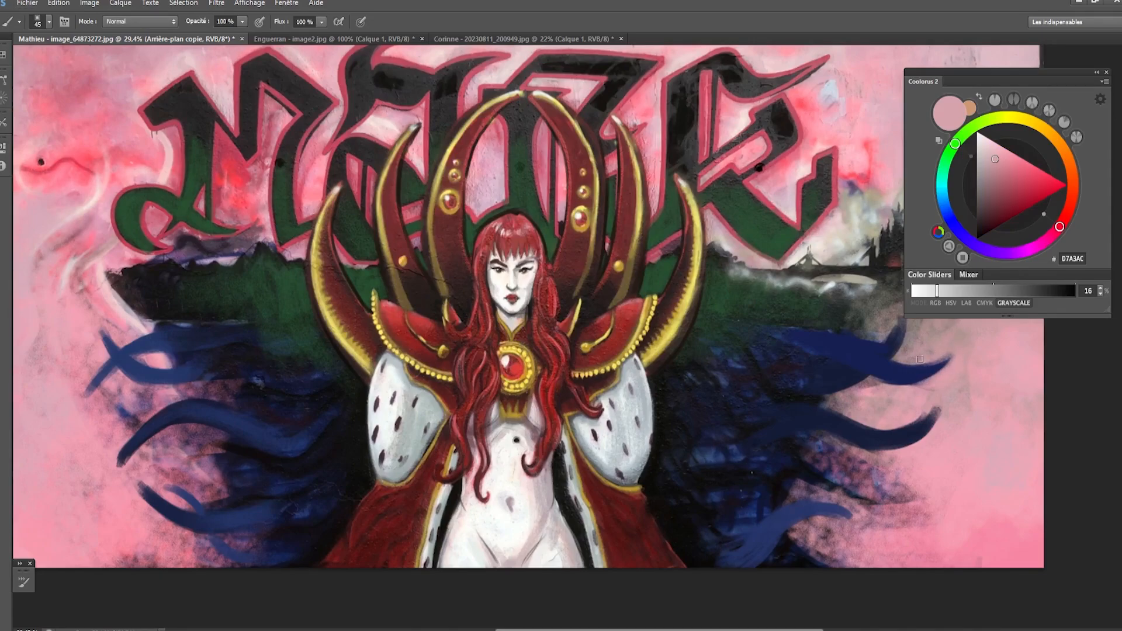
- Sample dark navy 1E243C and repaint the upper tentacle curling up toward the castle on the viewer's right
alt+click(893, 338)
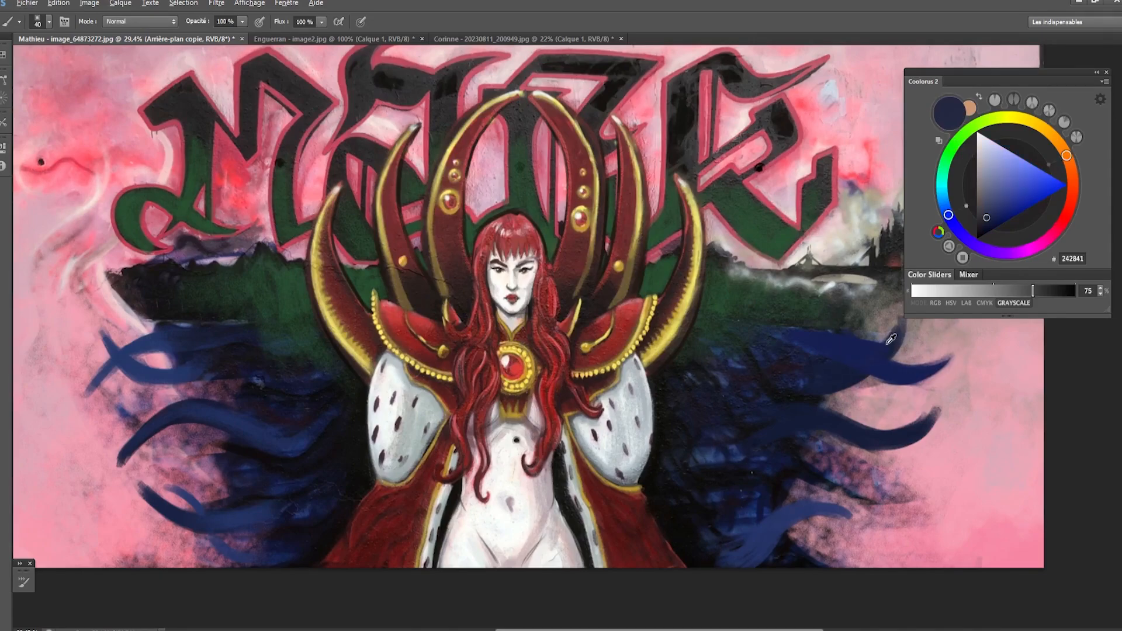
alt+click(840, 382)
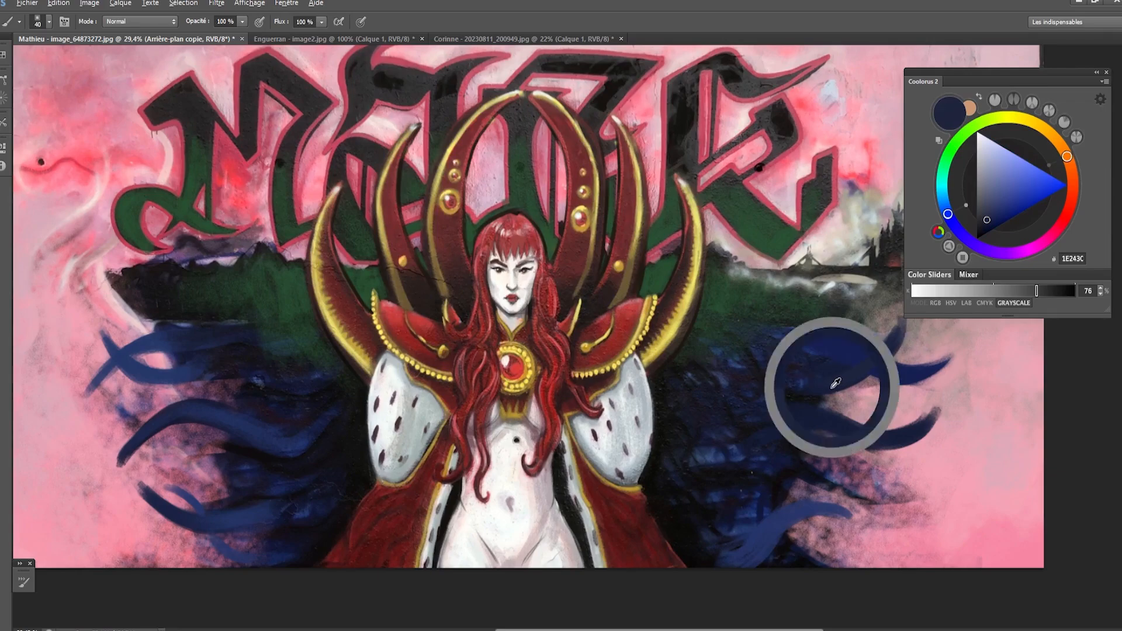
alt+click(892, 344)
mouse_move(802, 380)
mouse_down()
mouse_move(898, 335)
mouse_move(902, 320)
mouse_up()
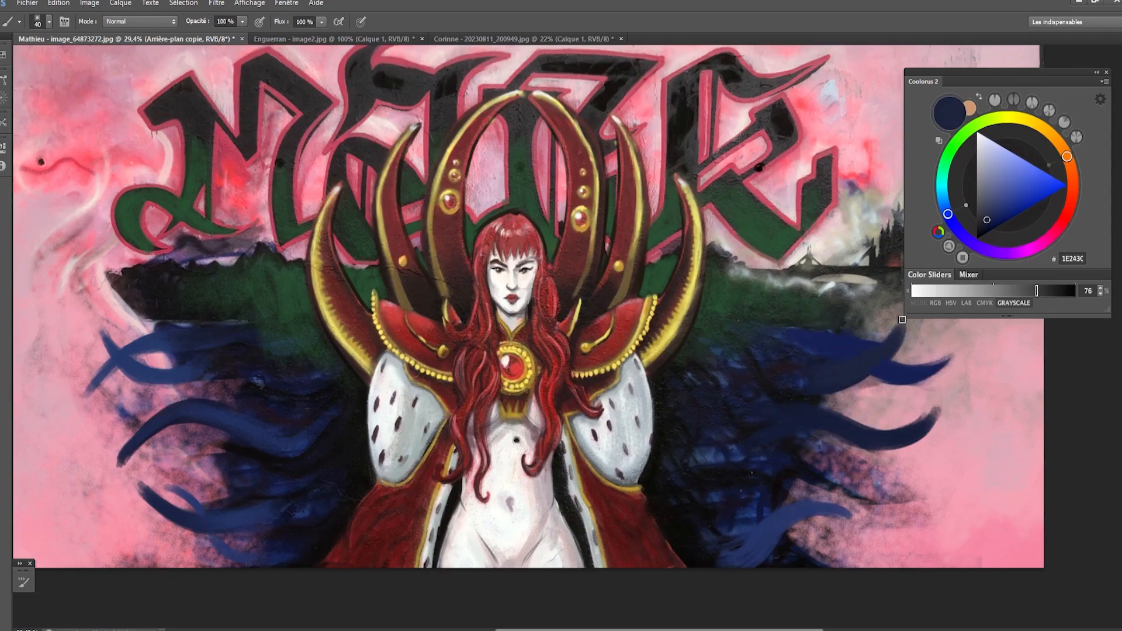
key([)
drag(824, 326, 814, 337)
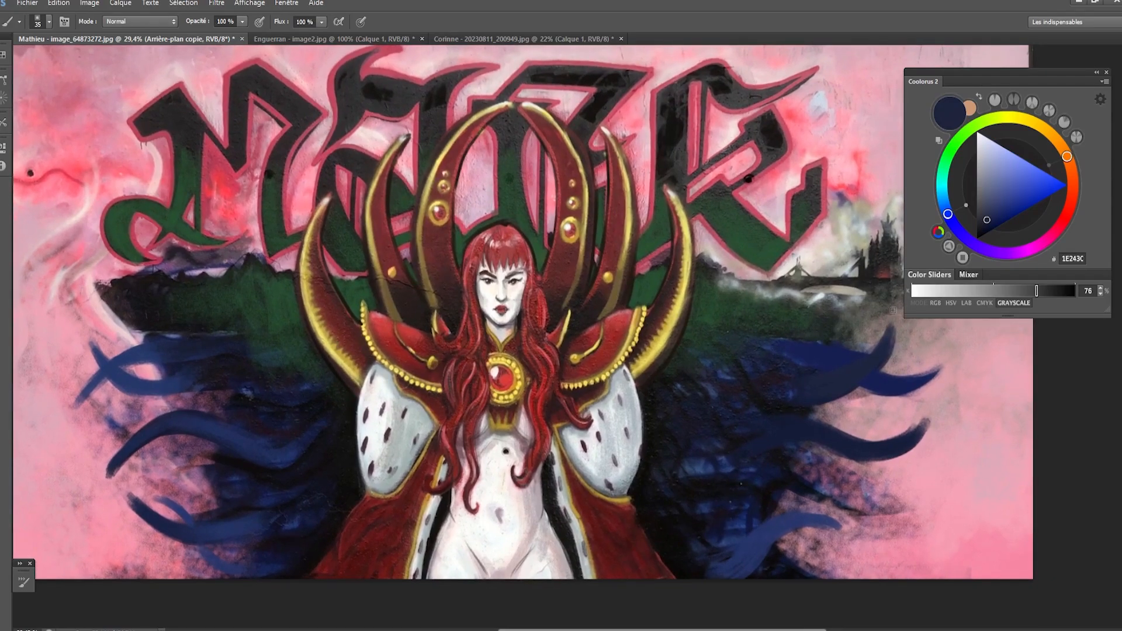
- Sample near-black 0E080D and paint a thin wavy tentacle just below the middle blue one on the viewer's left
key([)
alt+click(752, 471)
key(])
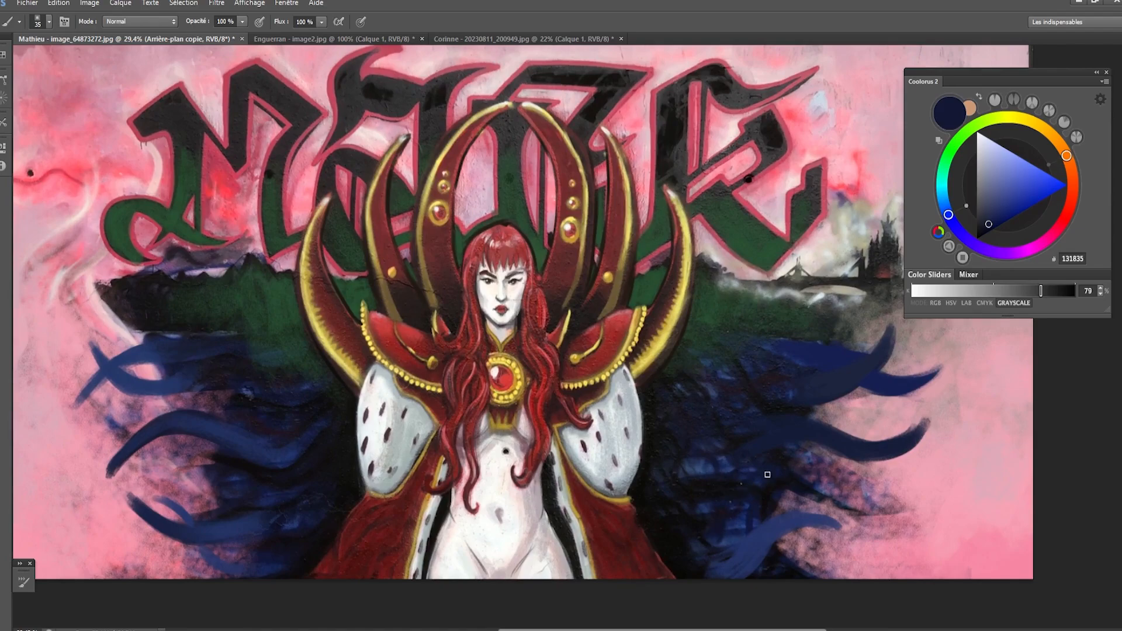
key([)
alt+click(319, 454)
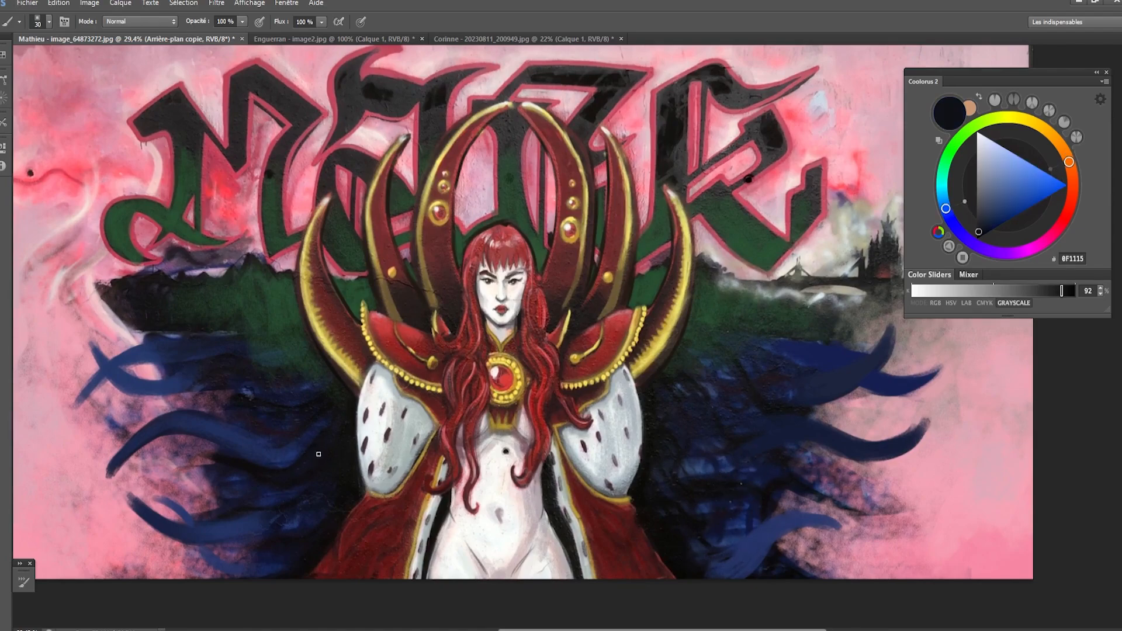
alt+click(246, 460)
drag(215, 457, 151, 477)
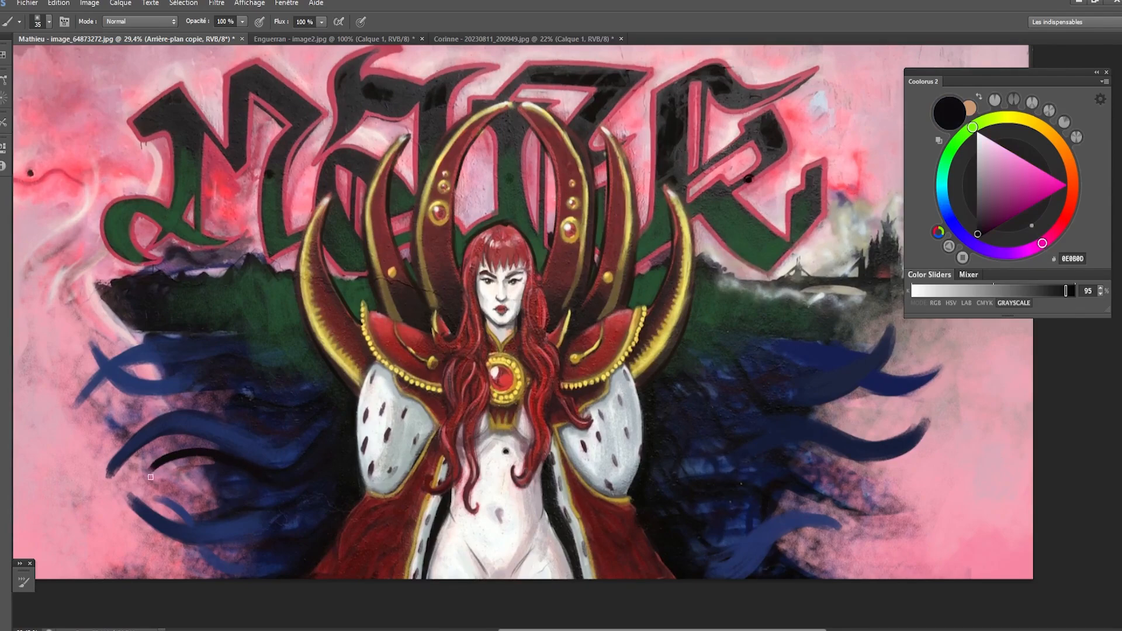
key(ctrl+z)
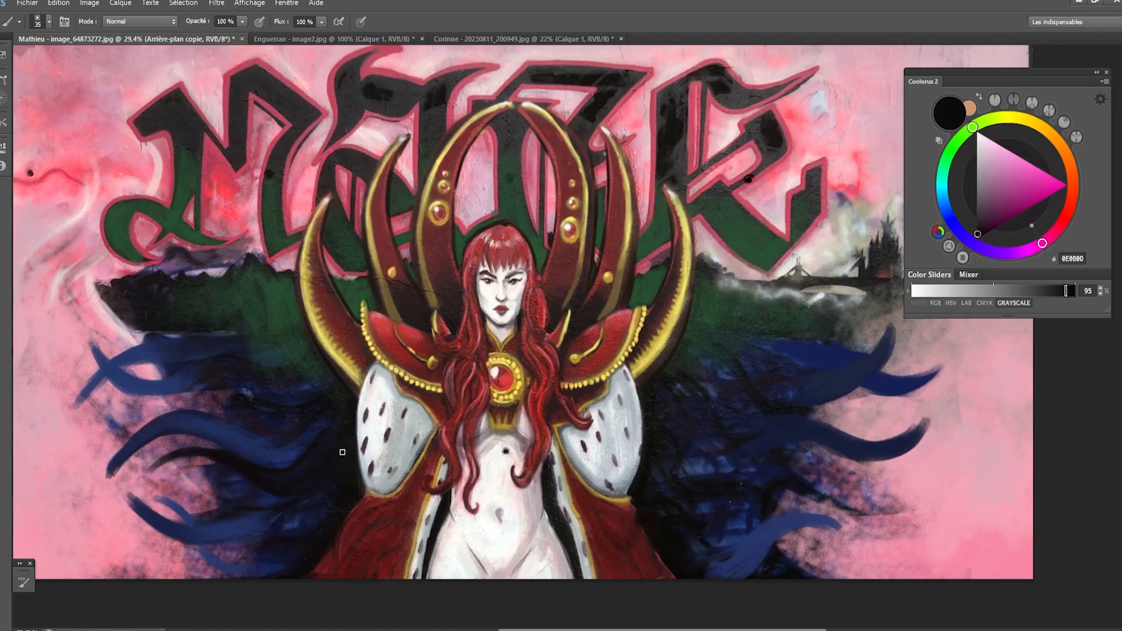
- Paint lower near-black 0E080D tentacles on the viewer's left, branching across the water down to the painting's bottom edge
mouse_move(325, 507)
mouse_down()
mouse_move(229, 535)
mouse_move(202, 515)
mouse_up()
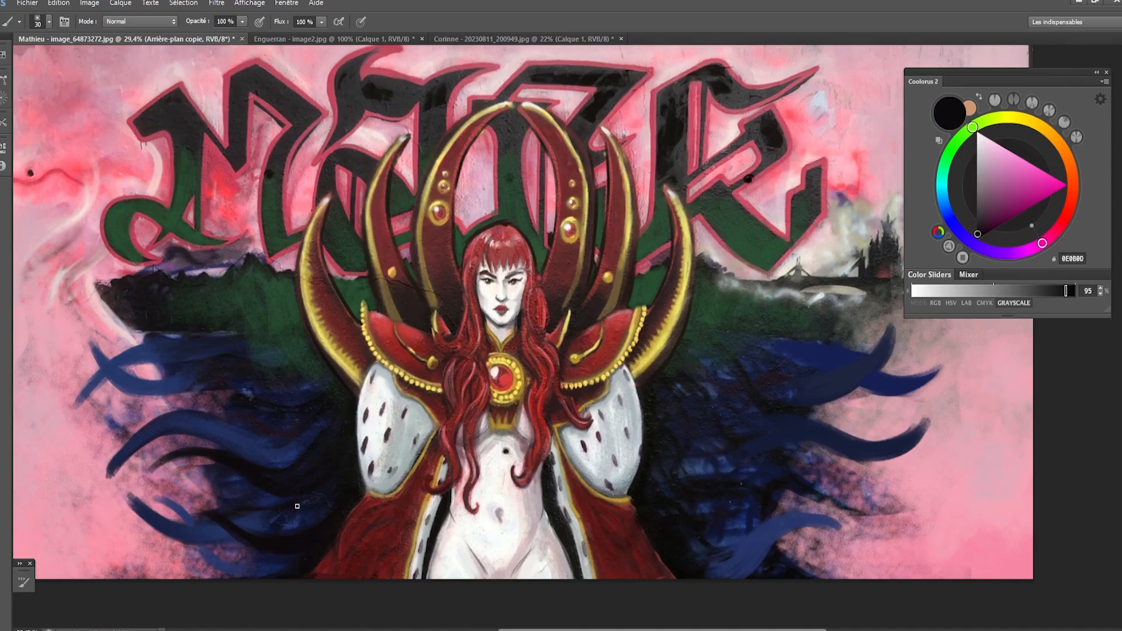
mouse_move(307, 507)
mouse_down()
mouse_move(262, 586)
mouse_move(311, 508)
mouse_move(282, 557)
mouse_move(265, 576)
mouse_up()
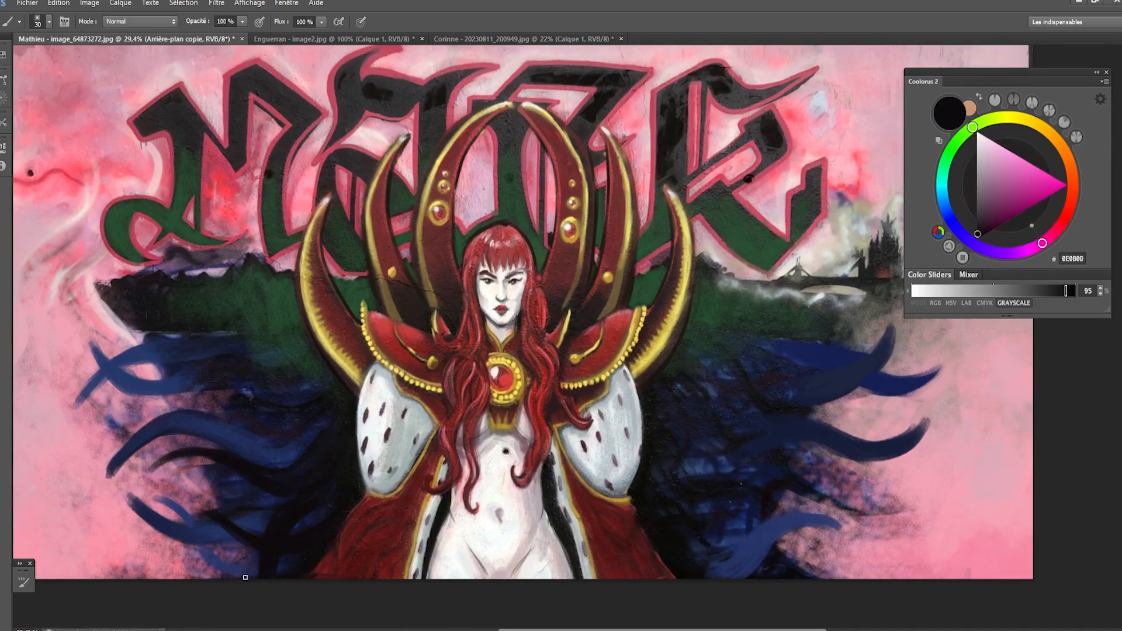
drag(237, 548, 234, 593)
- Paint a near-black 0E080D tentacle curling down to the painting's bottom edge on the viewer's right, stepping back unwanted strokes
mouse_move(771, 510)
mouse_down()
mouse_move(783, 559)
mouse_move(756, 527)
mouse_move(786, 575)
mouse_up()
key(ctrl+alt+z)
key(ctrl+alt+z)
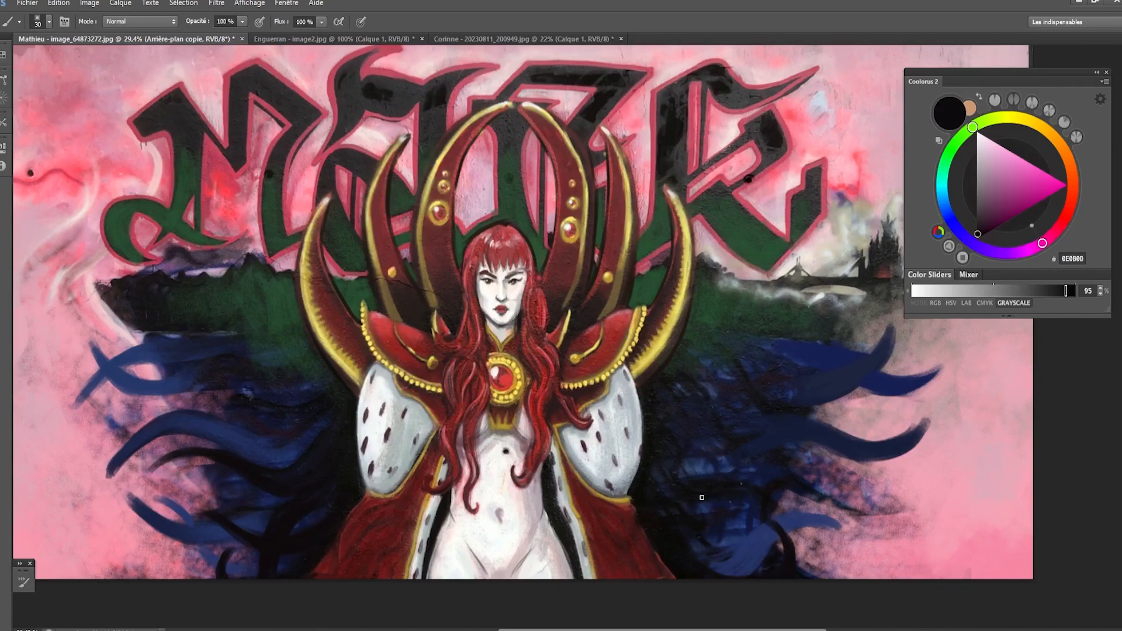
- Paint a wavy near-black 0E080D tentacle from the cape's side across the lower blue water on the viewer's right
mouse_move(770, 503)
mouse_down()
mouse_move(820, 544)
mouse_move(853, 541)
mouse_move(801, 526)
mouse_move(852, 544)
mouse_up()
key(ctrl+alt+z)
key(ctrl+alt+z)
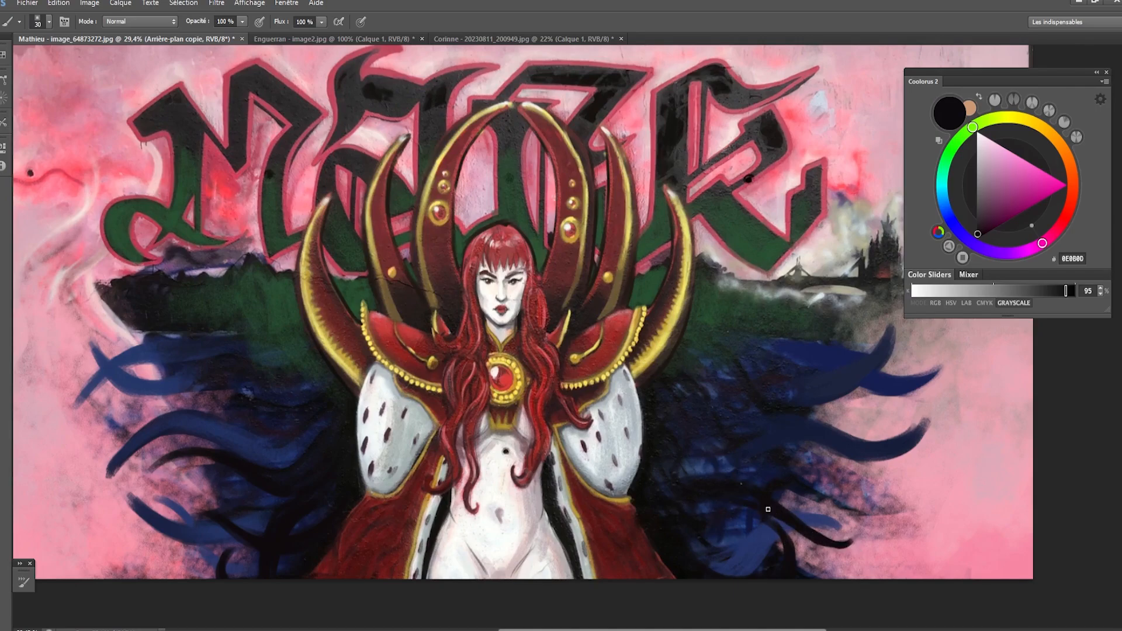
key(bracketright)
key(bracketright)
key(bracketright)
mouse_move(694, 499)
mouse_down()
mouse_move(762, 495)
mouse_move(668, 488)
mouse_move(792, 511)
mouse_move(776, 501)
mouse_move(795, 515)
mouse_move(865, 514)
mouse_up()
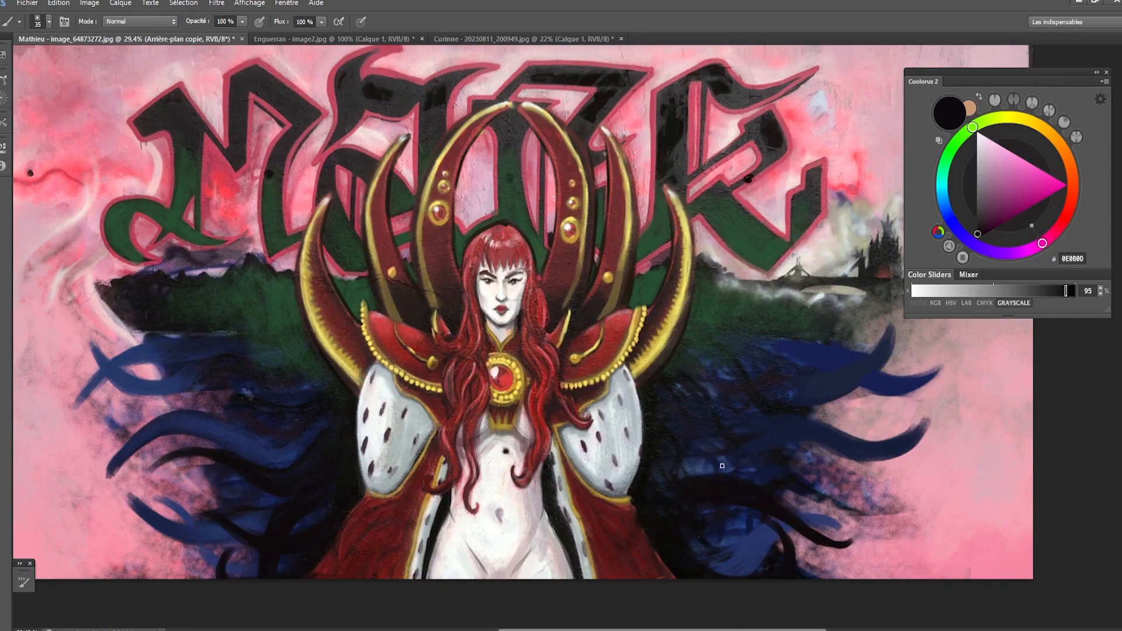
- Paint a near-black 0E080D tentacle curling up over the middle blue one on the viewer's right and thicken its base
key(bracketright)
key(bracketright)
key(bracketright)
mouse_move(820, 453)
mouse_down()
mouse_move(863, 410)
mouse_move(862, 434)
mouse_move(864, 408)
mouse_move(862, 424)
mouse_up()
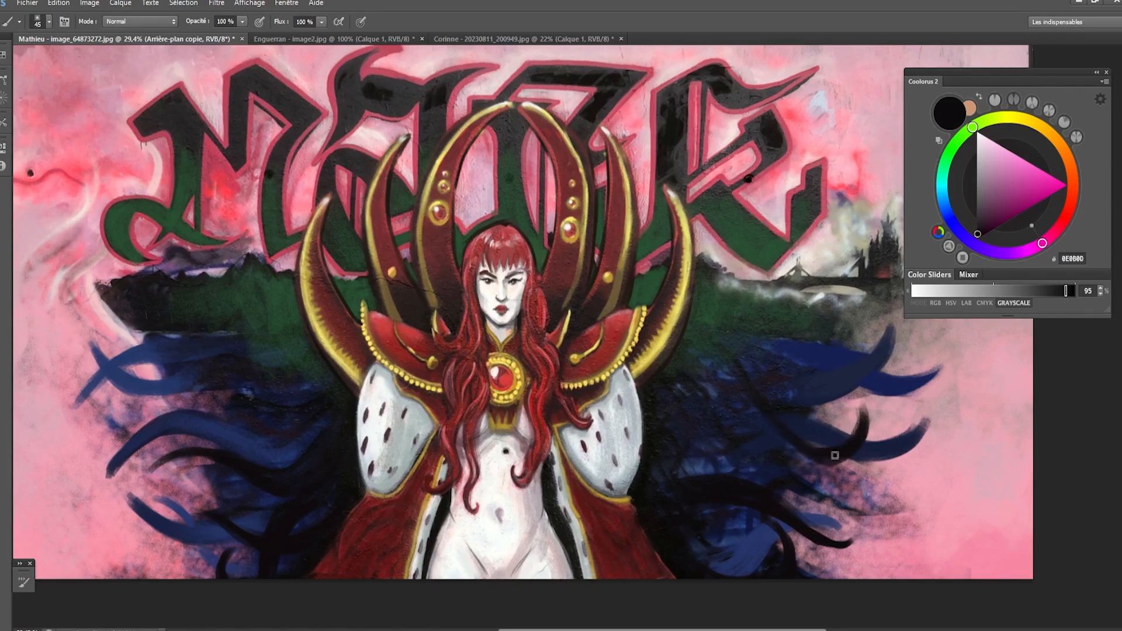
key(bracketright)
key(bracketright)
key(bracketright)
key(bracketleft)
key(bracketleft)
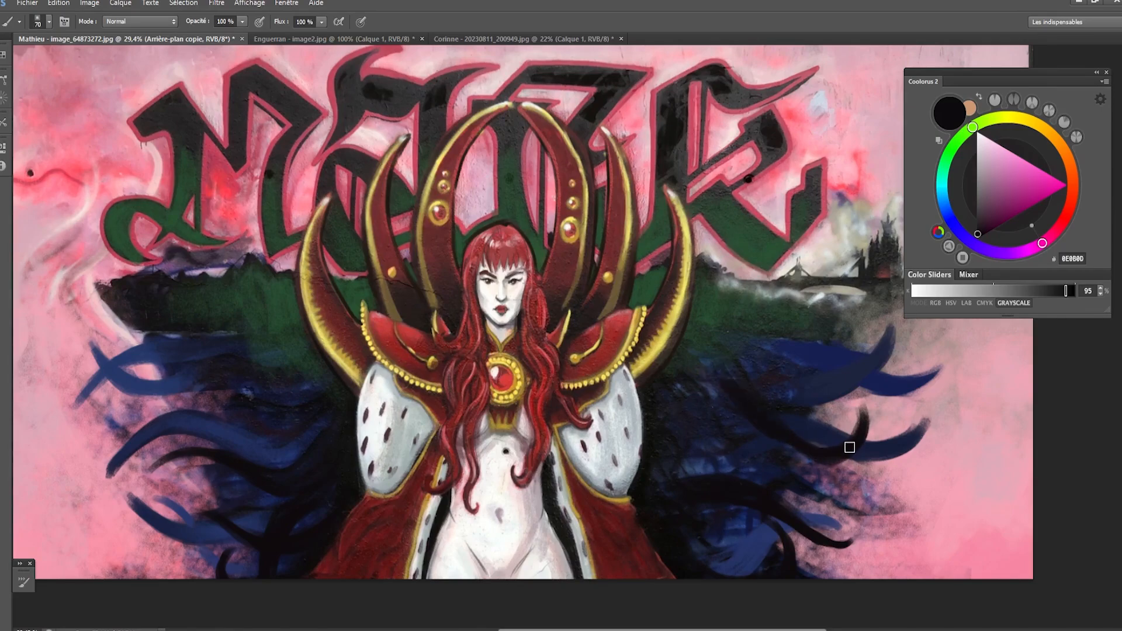
key(bracketleft)
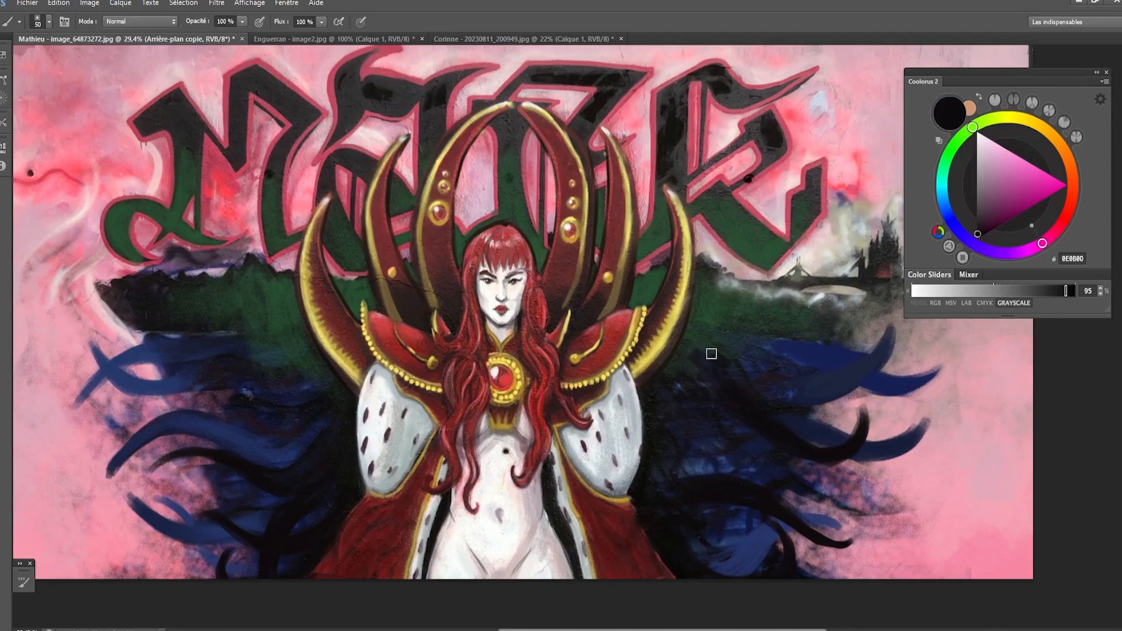
- Sample near-black 0E080E and darken the tentacle roots beside the cape on the viewer's right, adding a short upward curl
key(bracketright)
key(bracketright)
key(bracketleft)
key(bracketleft)
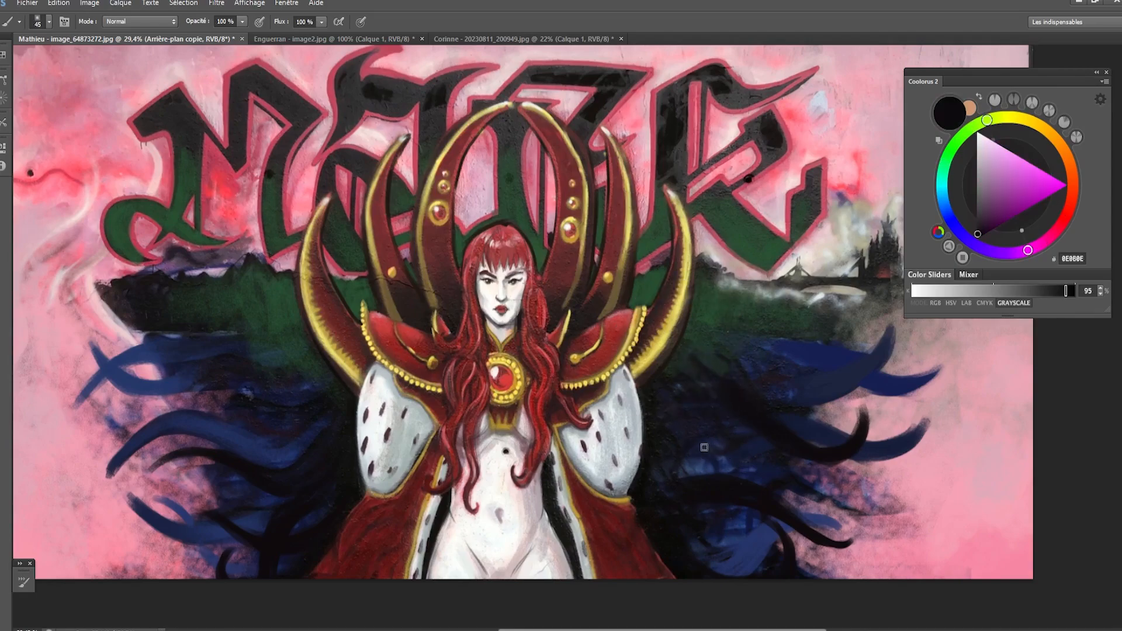
key(bracketleft)
key(bracketright)
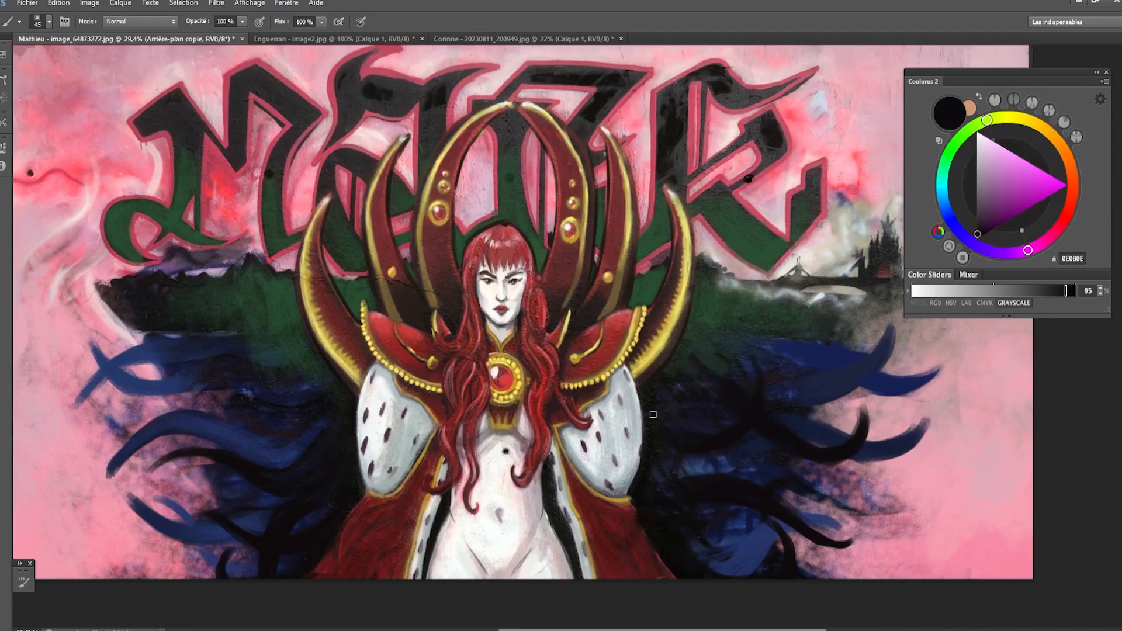
- Paint a near-black 0E080E tentacle curling up below the castle on the viewer's right, and touch up its edges with sampled colours
key(bracketleft)
key(bracketleft)
key(bracketleft)
key(bracketright)
key(bracketright)
mouse_move(810, 353)
mouse_down()
mouse_move(838, 326)
mouse_move(803, 343)
mouse_move(707, 350)
mouse_move(745, 359)
mouse_move(833, 315)
mouse_move(730, 347)
mouse_move(759, 354)
mouse_move(729, 336)
mouse_up()
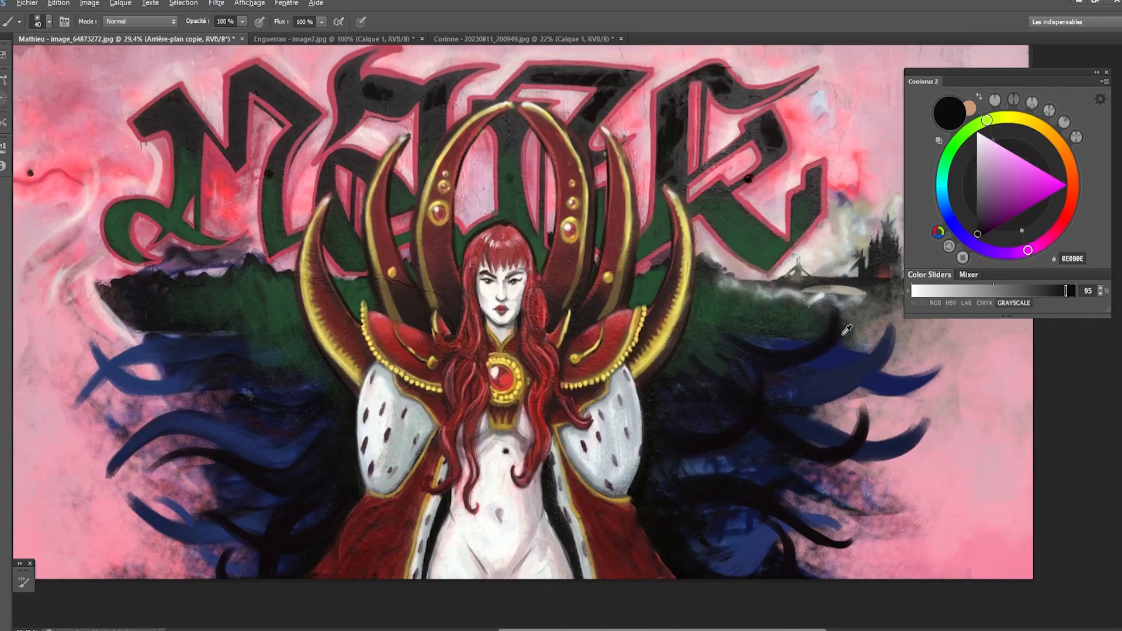
alt+click(840, 338)
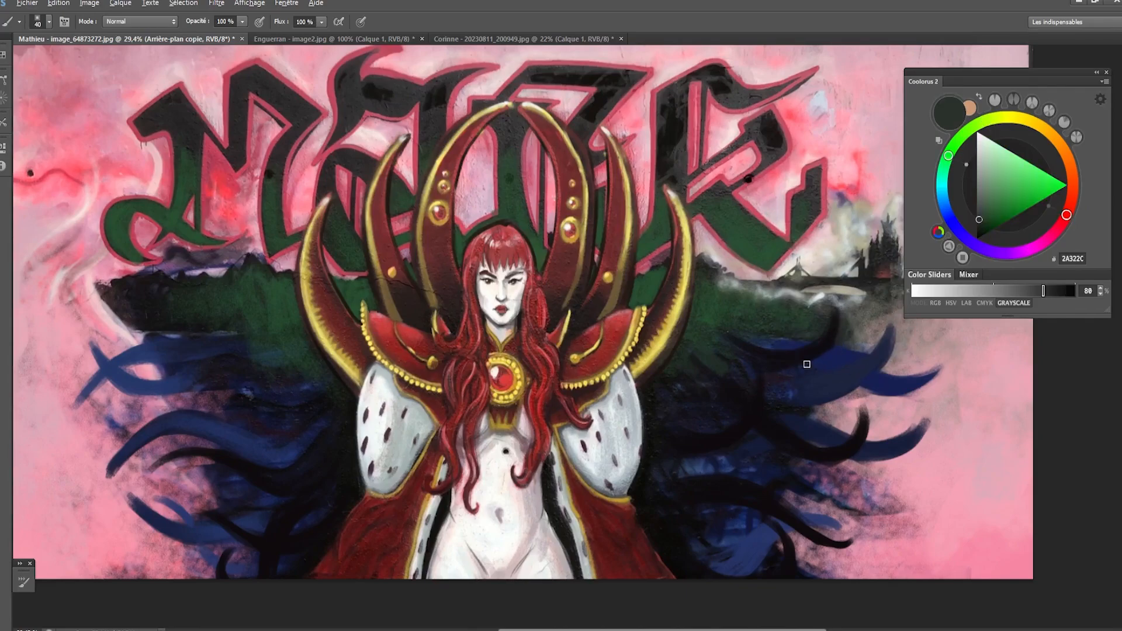
alt+click(806, 363)
alt+click(817, 346)
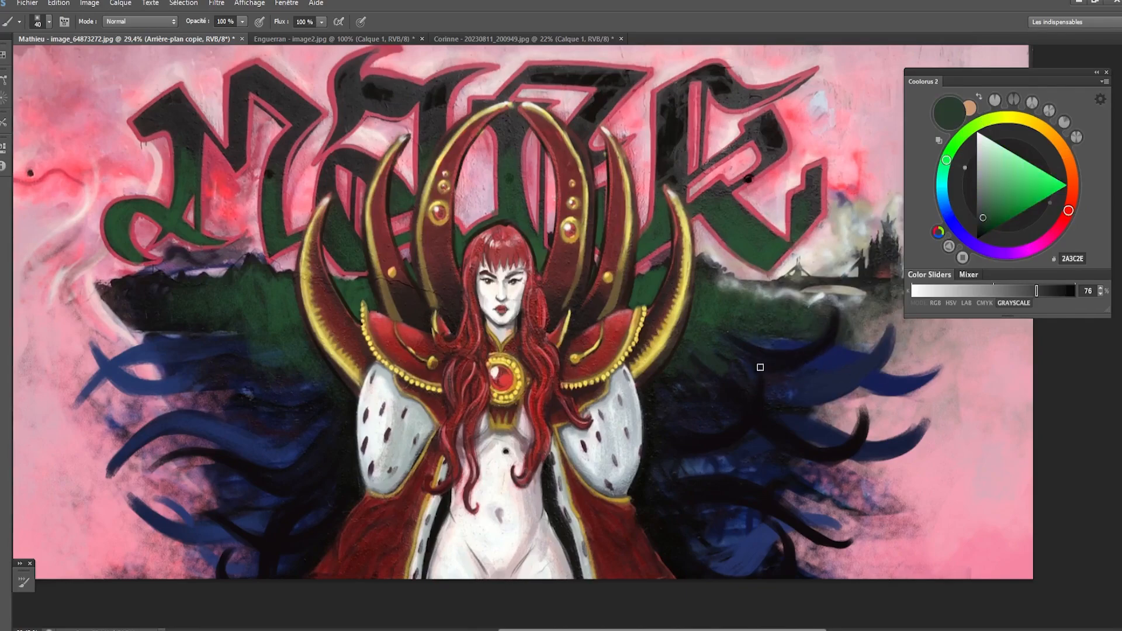
alt+click(760, 367)
- Paint near-black 0E080E tentacles along the upper edge of the water on the viewer's left
key(bracketleft)
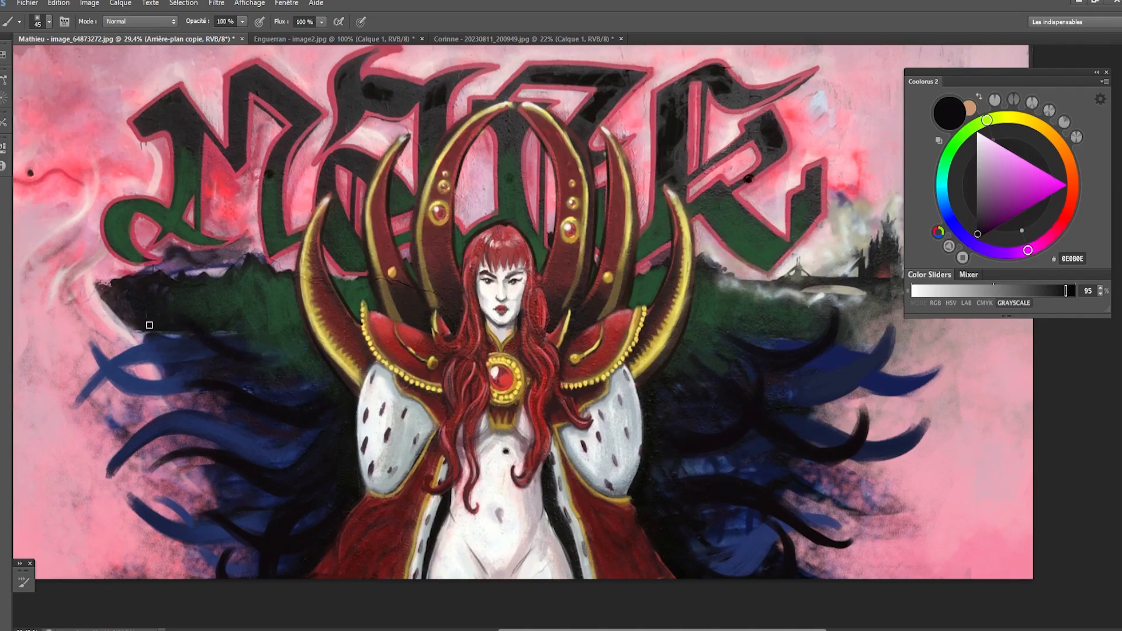
drag(261, 367, 294, 361)
drag(216, 332, 291, 350)
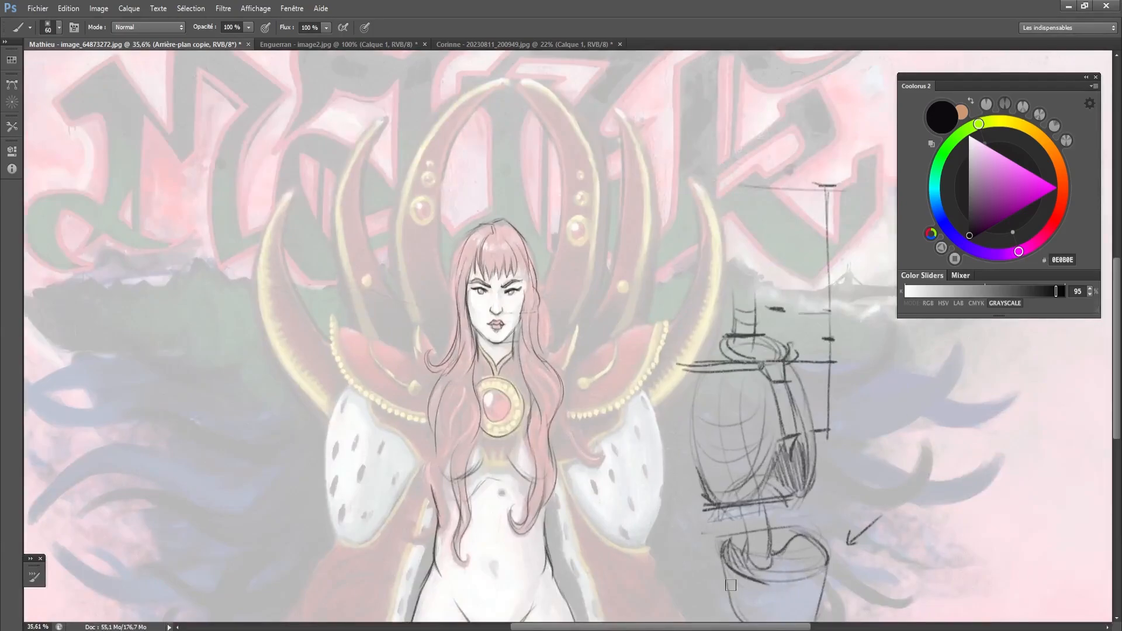
- Compare the painted mural with the construction sketch overlay, and add a new empty layer to the mural document
scroll(841, 419, down, 1)
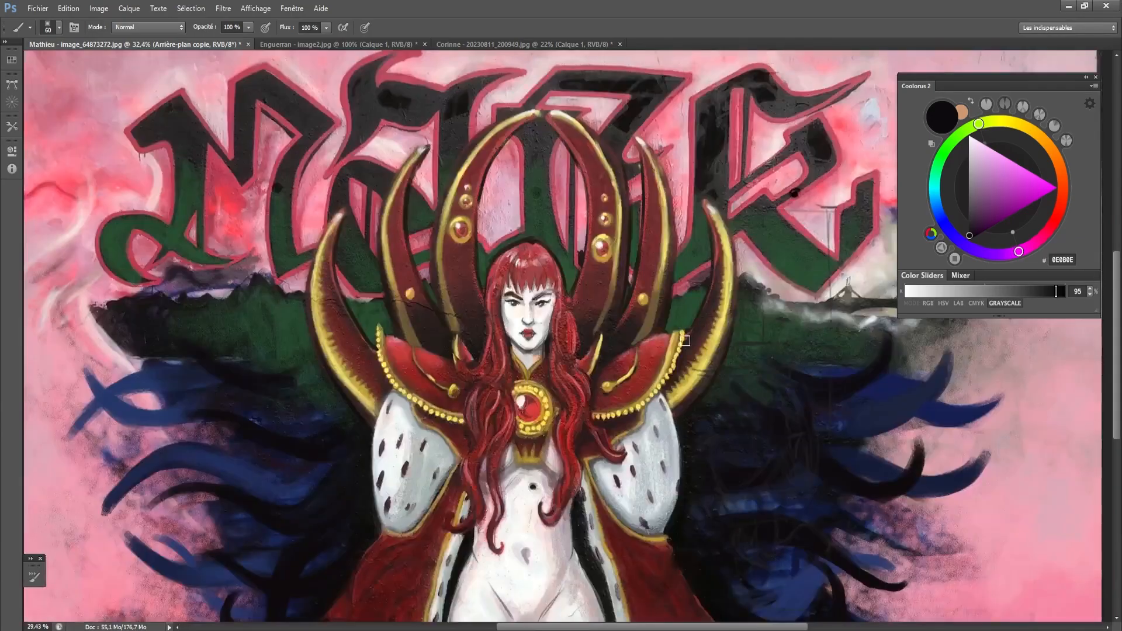
scroll(690, 345, down, 1)
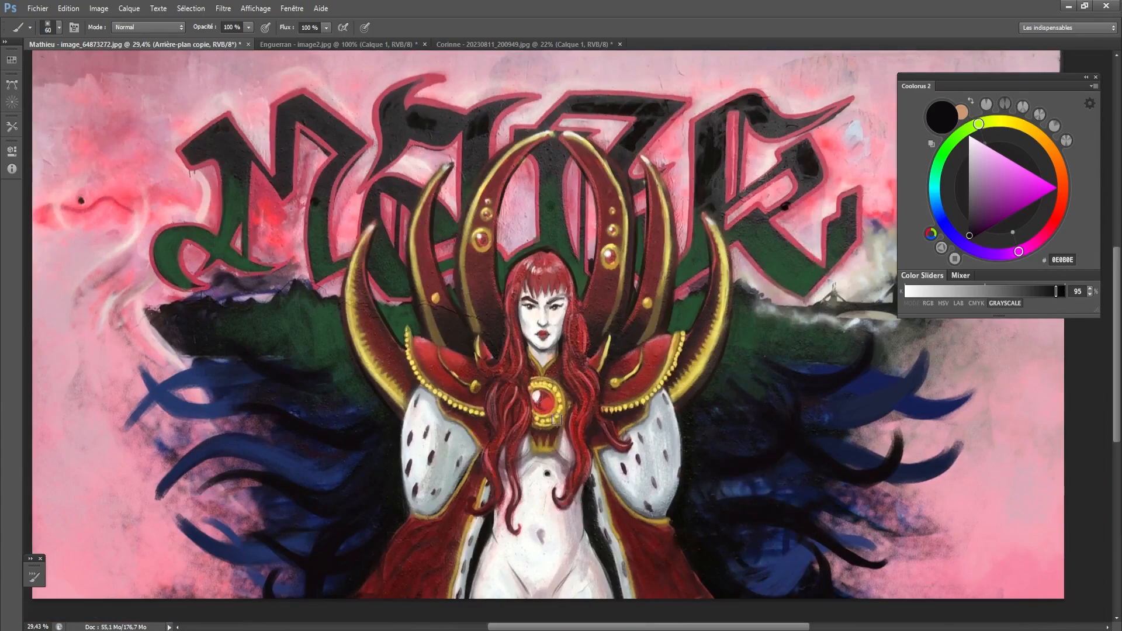
scroll(760, 344, down, 1)
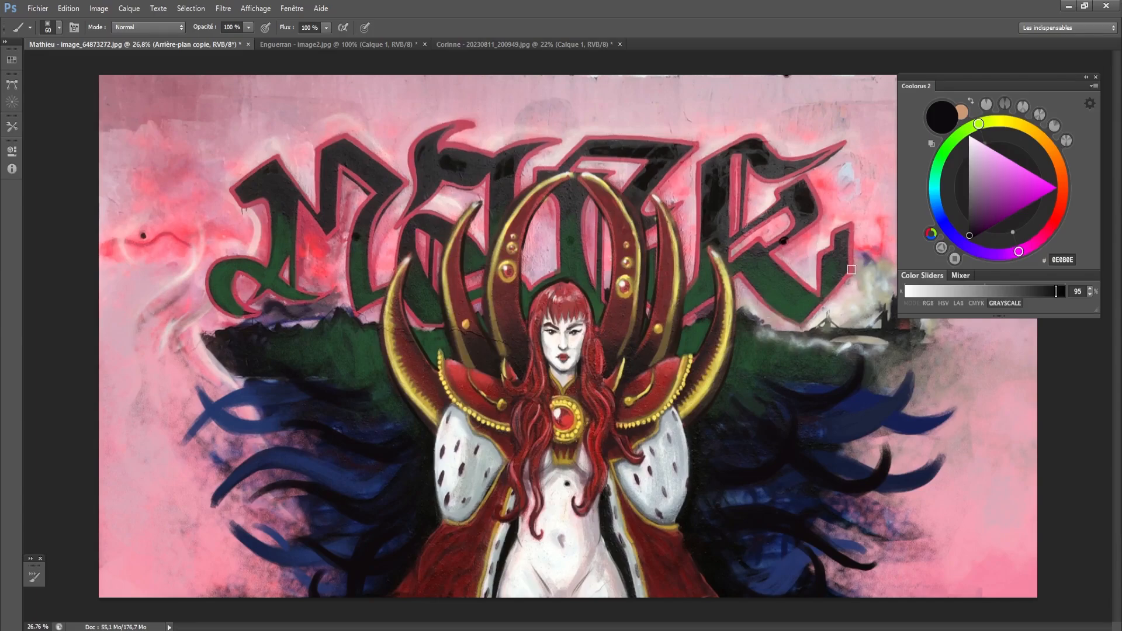
key(ctrl+shift+alt+n)
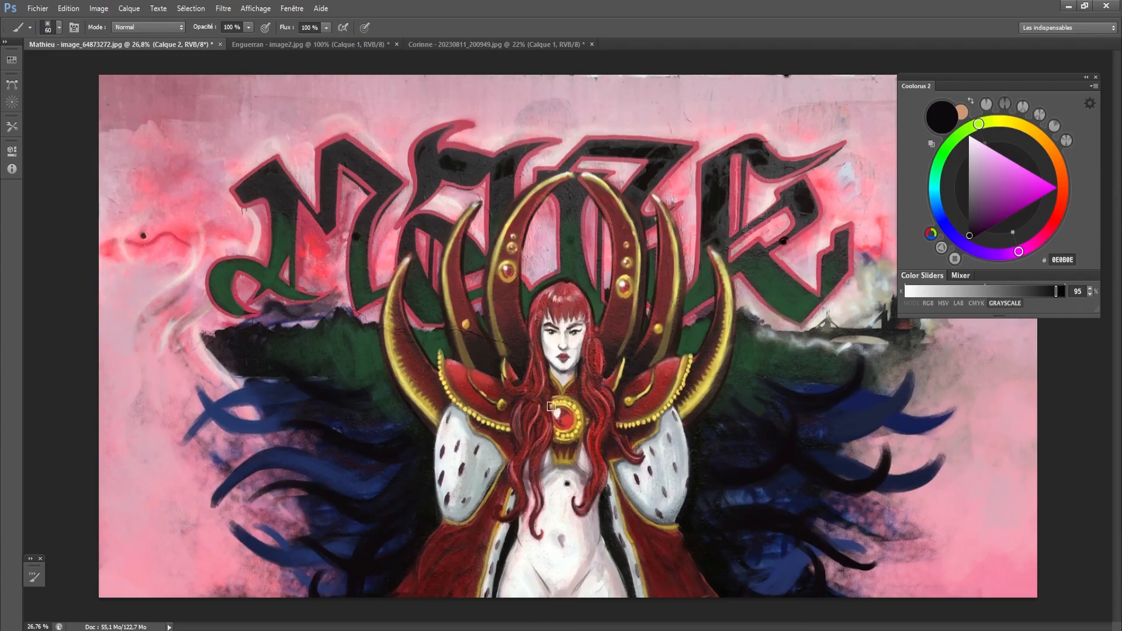
scroll(498, 370, up, 1)
drag(675, 398, 653, 398)
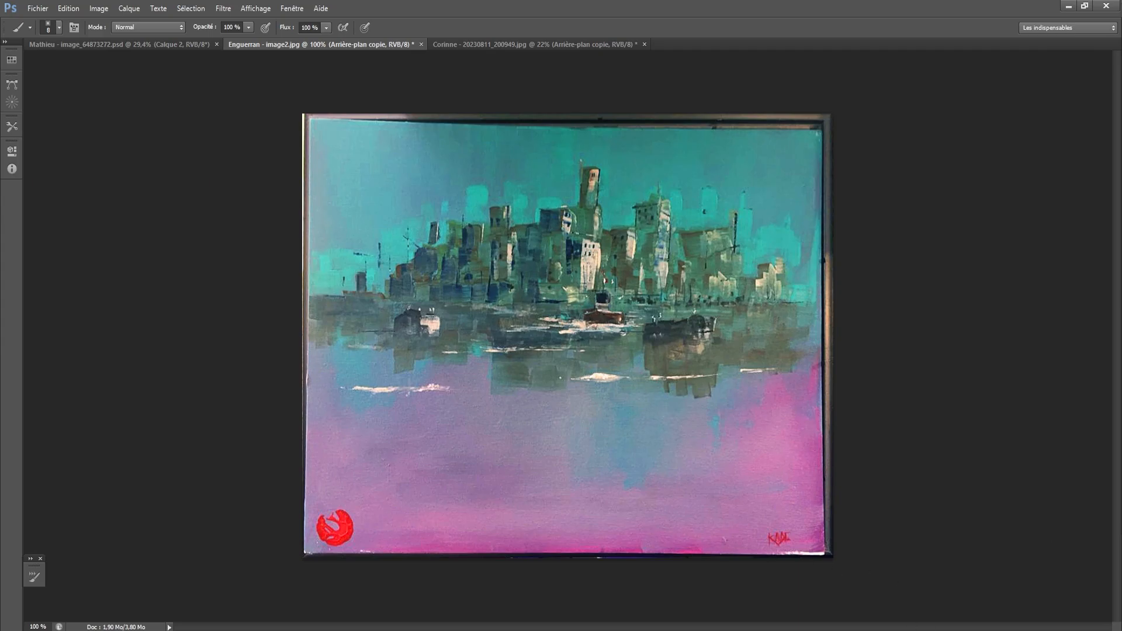
- Switch to the cityscape painting, add a new layer, and draw a black horizontal horizon line along the base of the buildings
key(ctrl+alt+shift+n)
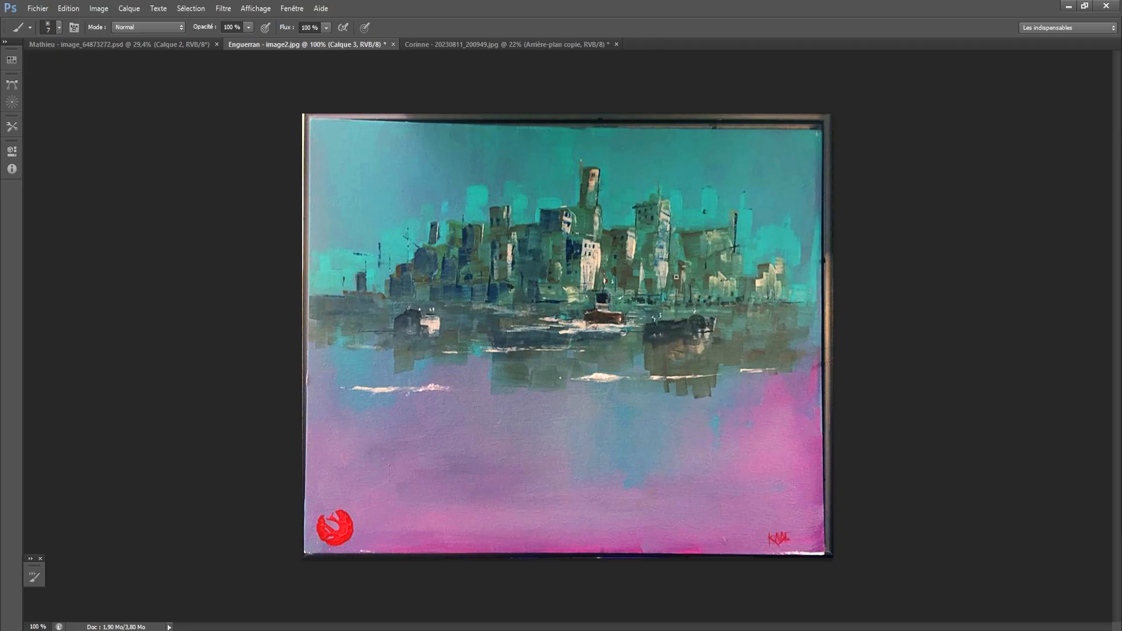
mouse_move(818, 302)
mouse_down()
mouse_move(294, 351)
mouse_move(370, 360)
mouse_move(837, 316)
mouse_move(93, 360)
mouse_up()
key(ctrl+z)
key(bracketleft)
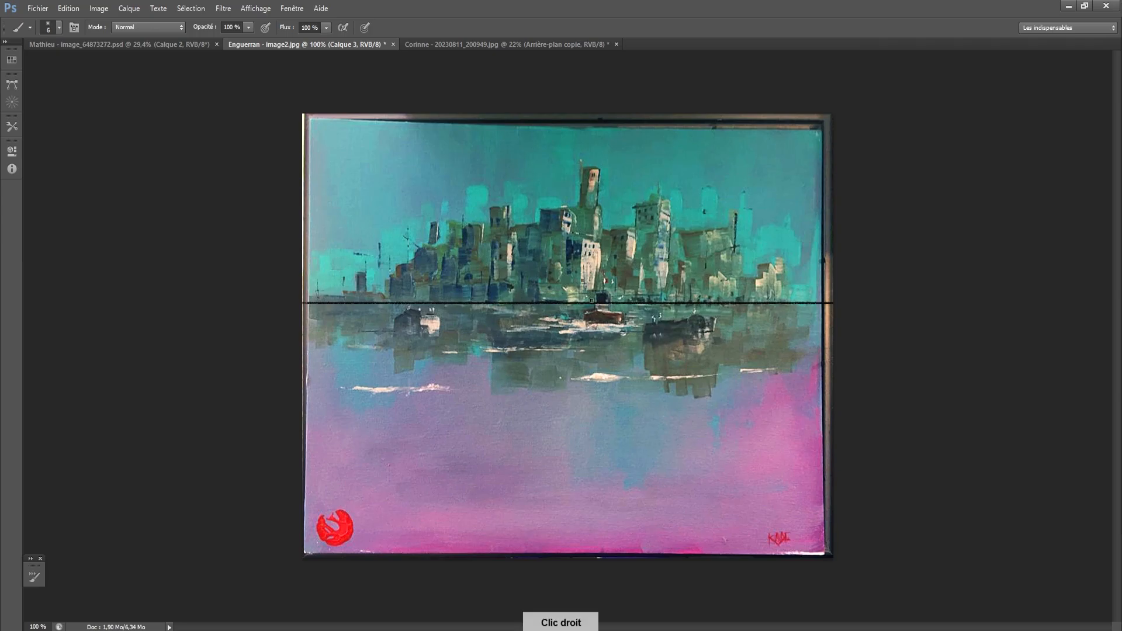
- Choose another brush, mark a vanishing point on the horizon near the central boat, and try a perspective line from it
right_click(562, 304)
click(720, 558)
click(888, 200)
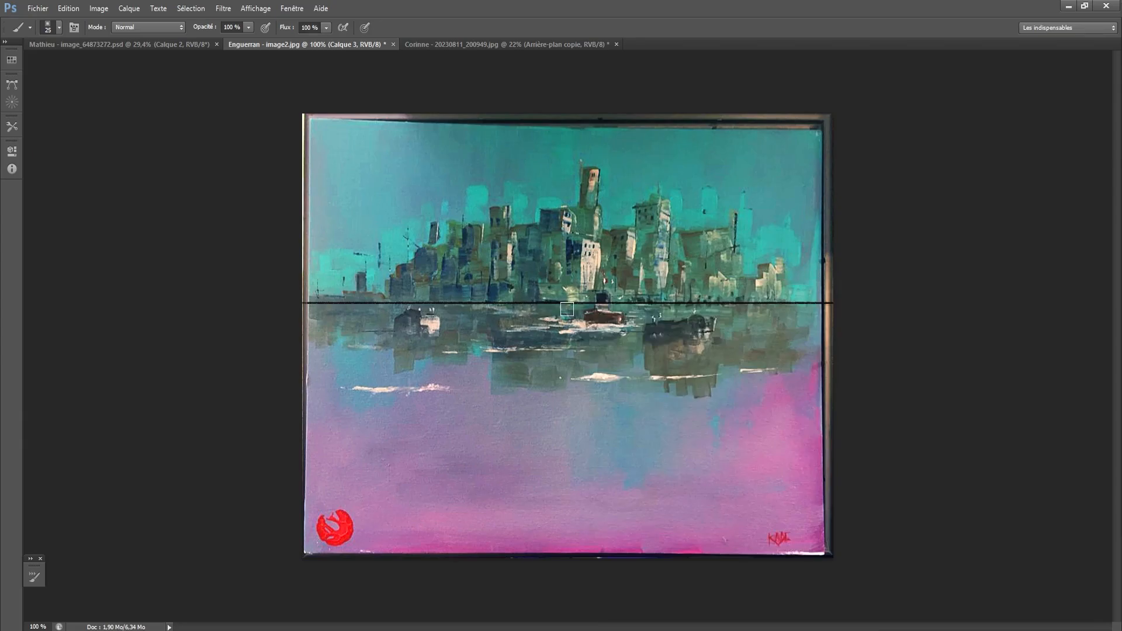
key(bracketleft)
key(bracketleft)
key(bracketleft)
key(bracketleft)
key(bracketleft)
key(bracketleft)
key(bracketleft)
key(bracketleft)
key(bracketleft)
key(bracketleft)
drag(565, 305, 360, 512)
key(ctrl+z)
key(bracketright)
- Draw three straight black perspective lines from the vanishing point fanning out to the painting's lower left
drag(561, 313, 390, 462)
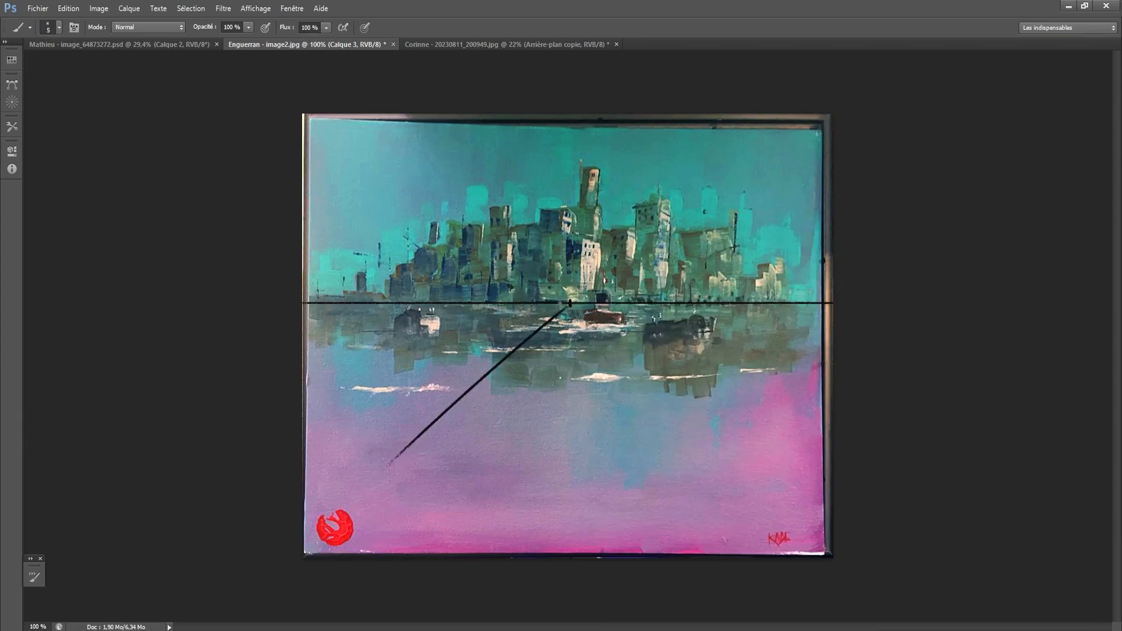
key(ctrl+z)
key(bracketleft)
drag(562, 310, 304, 517)
drag(570, 302, 420, 554)
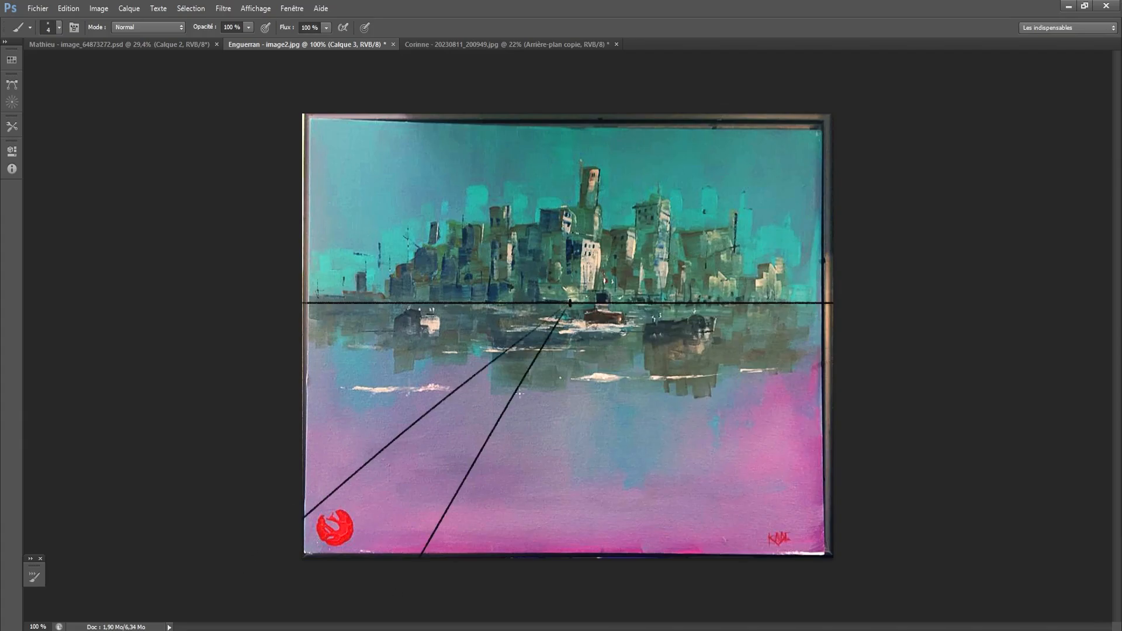
drag(570, 302, 513, 554)
- Draw three perspective lines from the vanishing point across the lower right and two rising through the right-hand buildings
drag(572, 305, 661, 552)
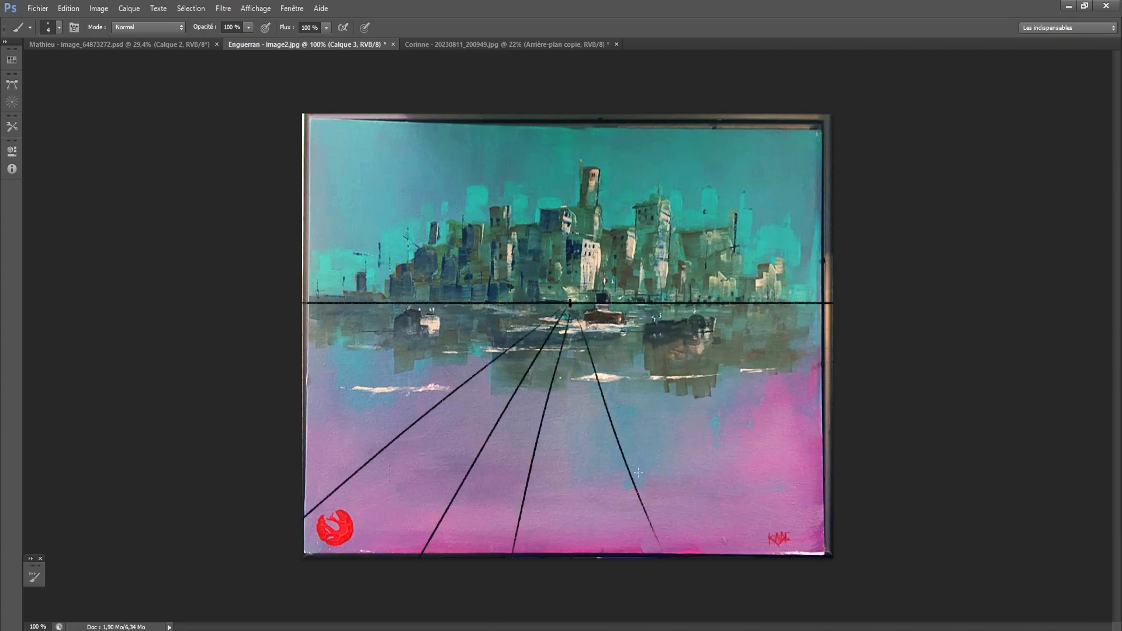
drag(571, 302, 814, 547)
drag(572, 304, 796, 373)
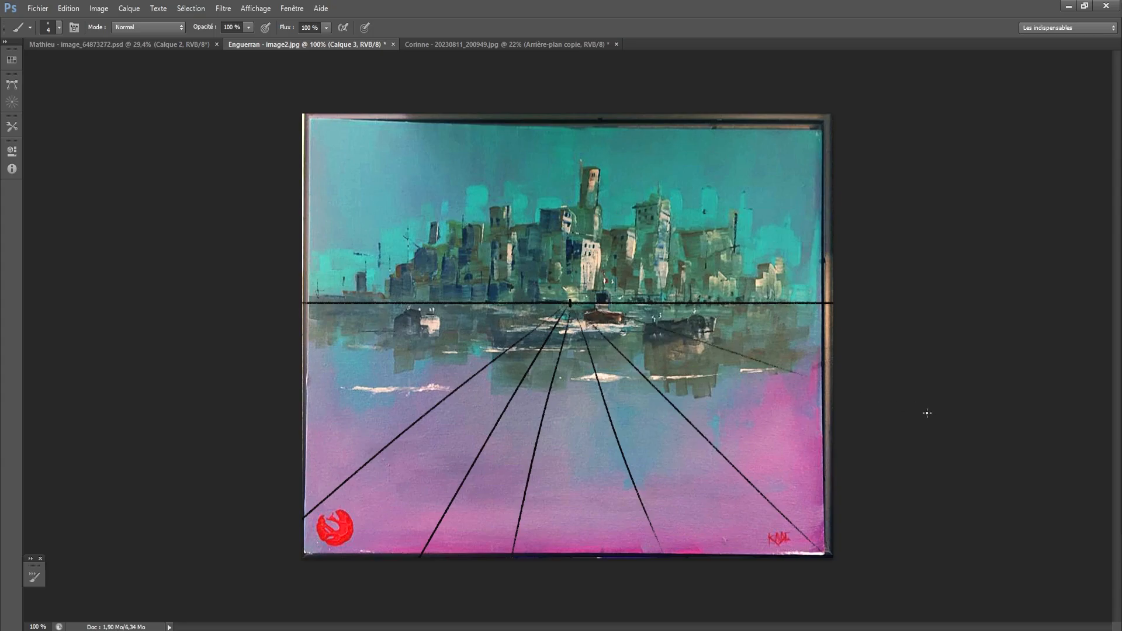
drag(570, 302, 831, 216)
drag(570, 304, 783, 163)
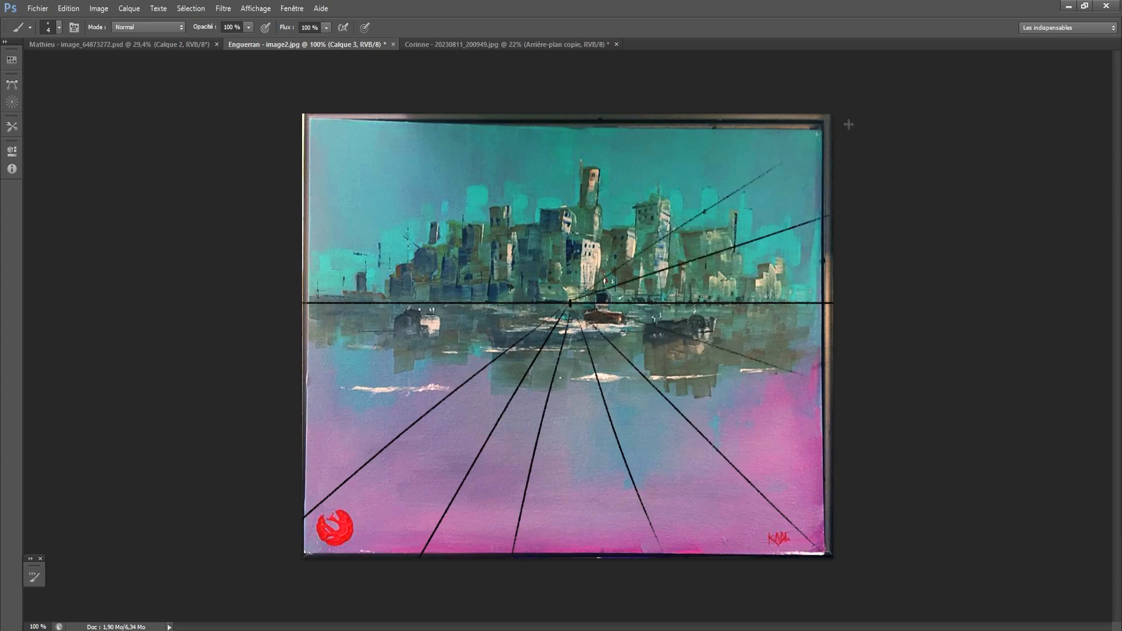
- Draw black perspective lines from the vanishing point up through the sky and across to the painting's left edge, both above and below the horizon
drag(570, 303, 648, 136)
drag(571, 303, 554, 116)
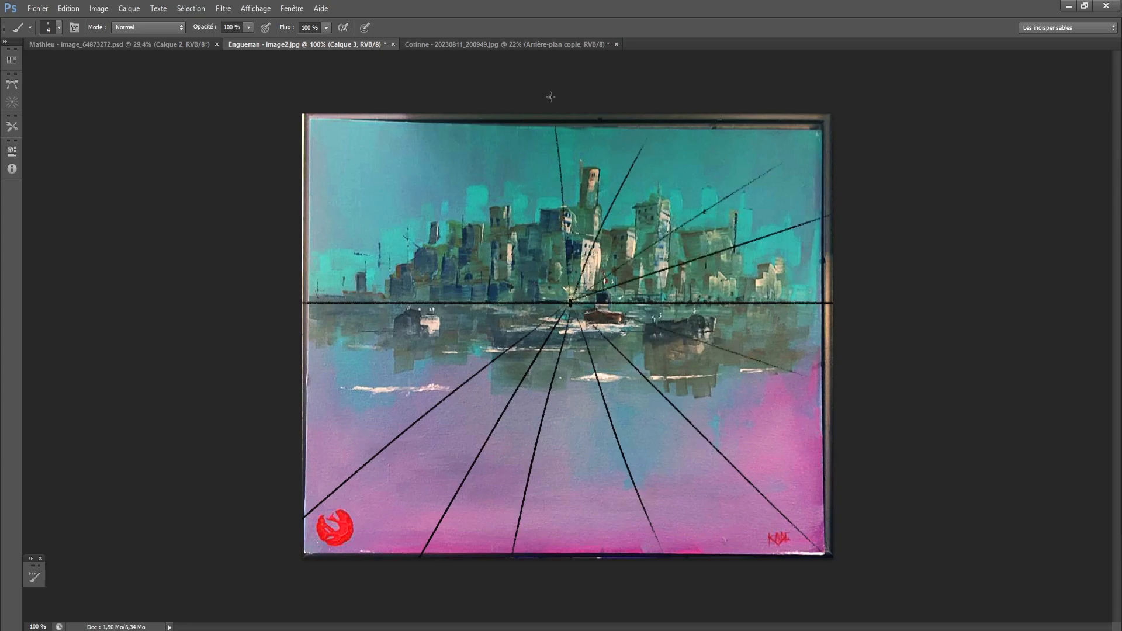
drag(571, 303, 467, 136)
drag(571, 303, 284, 237)
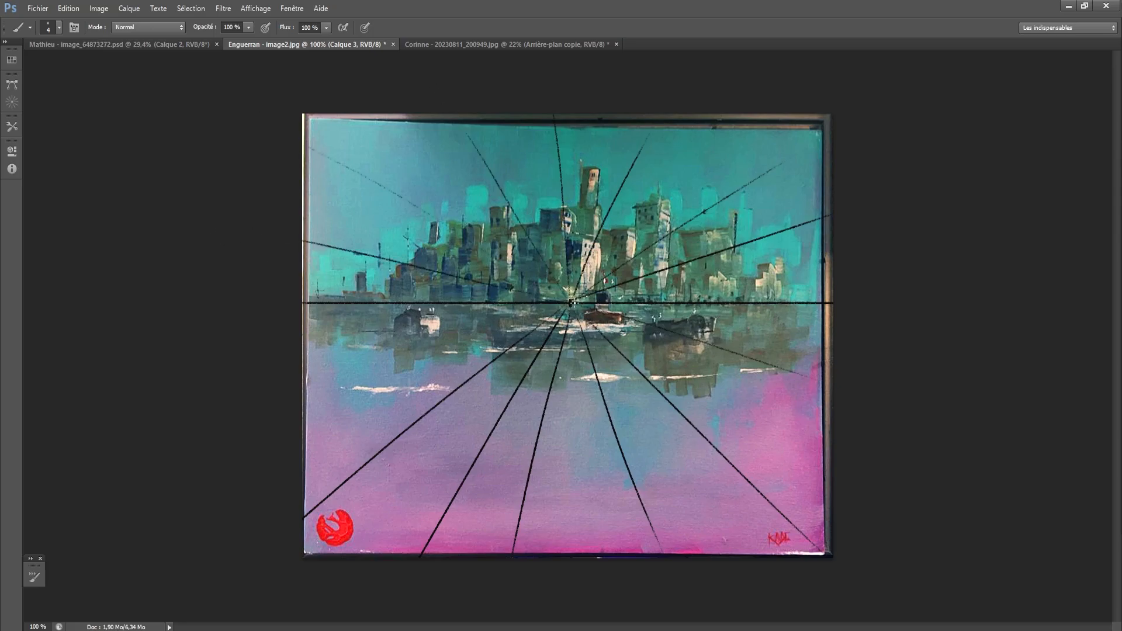
drag(570, 303, 295, 374)
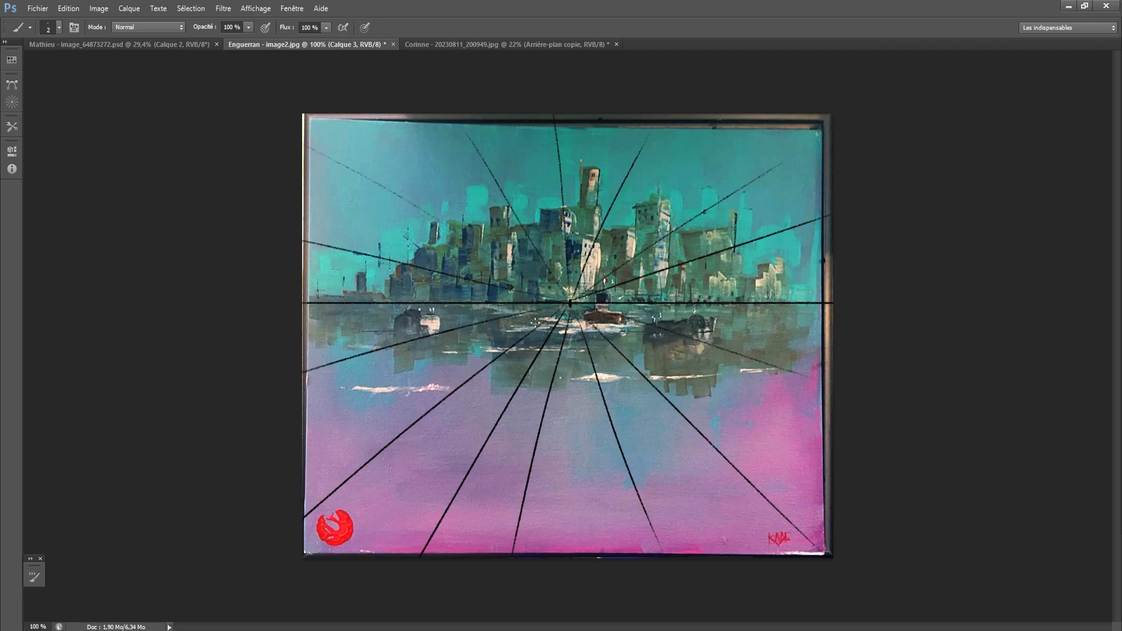
- Draw thin black horizontal lines across the water, spaced progressively closer together toward the horizon
mouse_move(833, 319)
mouse_down()
mouse_move(299, 319)
mouse_move(785, 355)
mouse_move(292, 351)
mouse_up()
mouse_move(297, 403)
mouse_down()
mouse_move(932, 399)
mouse_move(202, 435)
mouse_up()
mouse_move(299, 481)
mouse_down()
mouse_move(842, 474)
mouse_move(298, 480)
mouse_up()
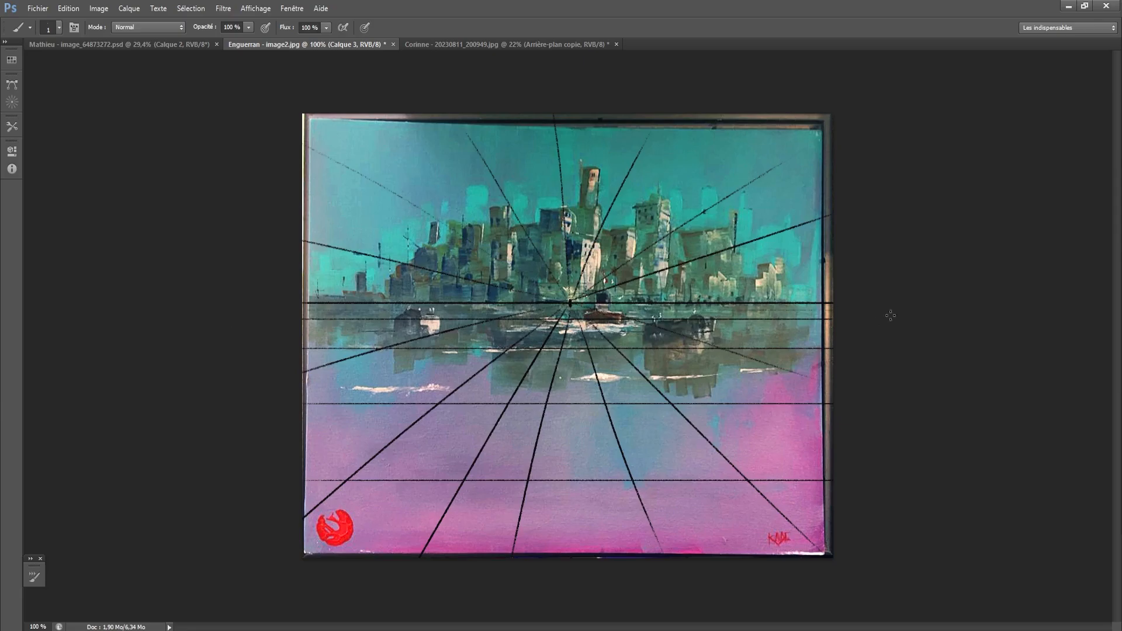
mouse_move(830, 310)
mouse_down()
mouse_move(289, 343)
mouse_move(918, 311)
mouse_up()
- Draw thin horizontal lines above the horizon through the buildings and sky, spaced wider toward the top, and fade the grid layer
mouse_move(304, 294)
mouse_down()
mouse_move(888, 301)
mouse_move(333, 294)
mouse_up()
drag(836, 280, 288, 289)
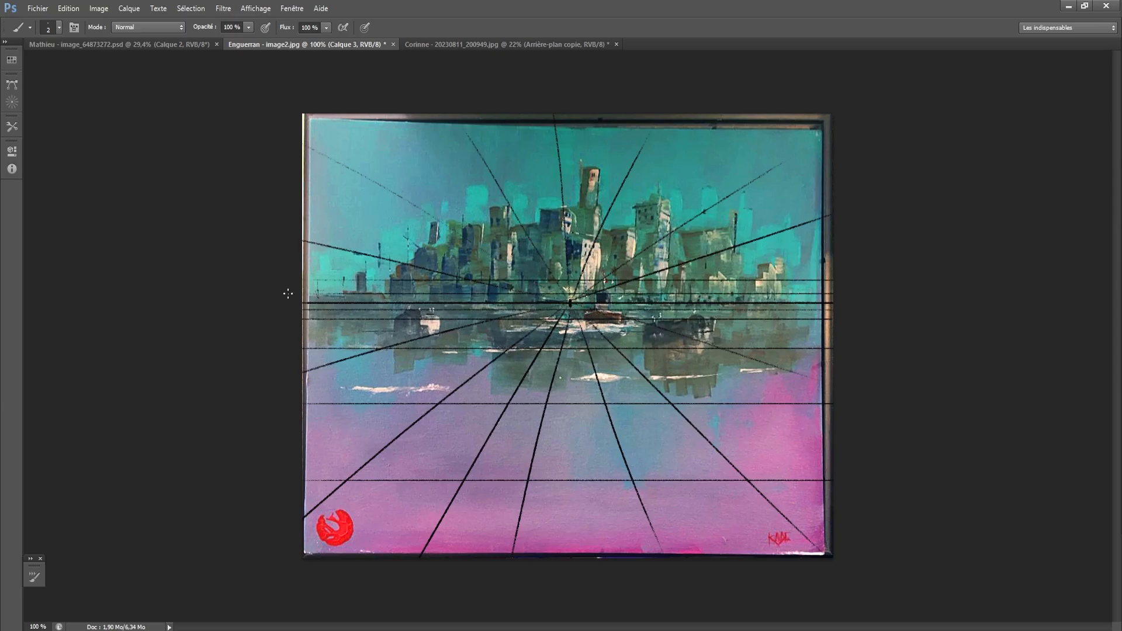
mouse_move(296, 246)
mouse_down()
mouse_move(836, 246)
mouse_move(295, 247)
mouse_up()
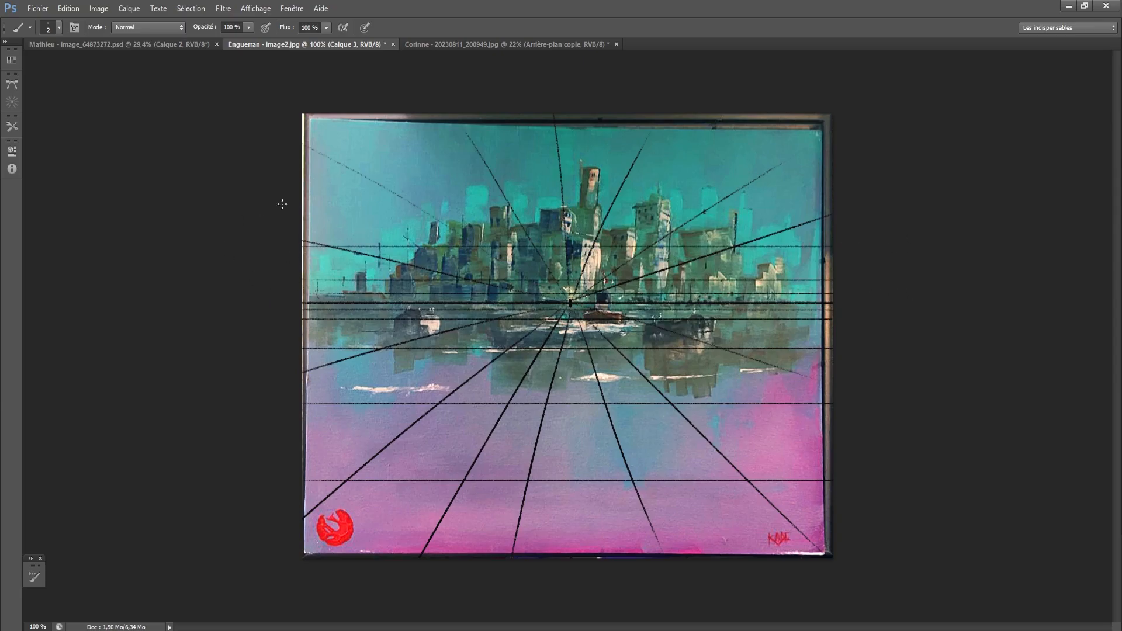
drag(297, 209, 983, 217)
key(bracketleft)
mouse_move(326, 153)
mouse_down()
mouse_move(514, 162)
mouse_move(993, 190)
mouse_up()
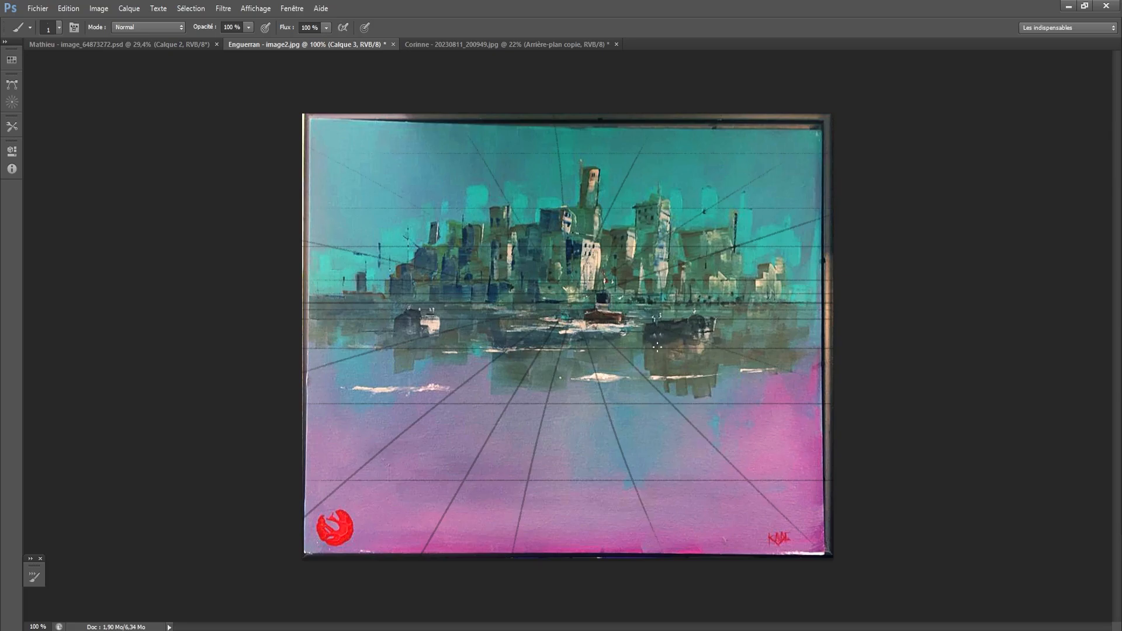
- Select the hard 4 px brush, add a new layer over the faded grid, and set the brush size to 3 px
key(bracketright)
key(bracketright)
right_click(744, 207)
click(965, 411)
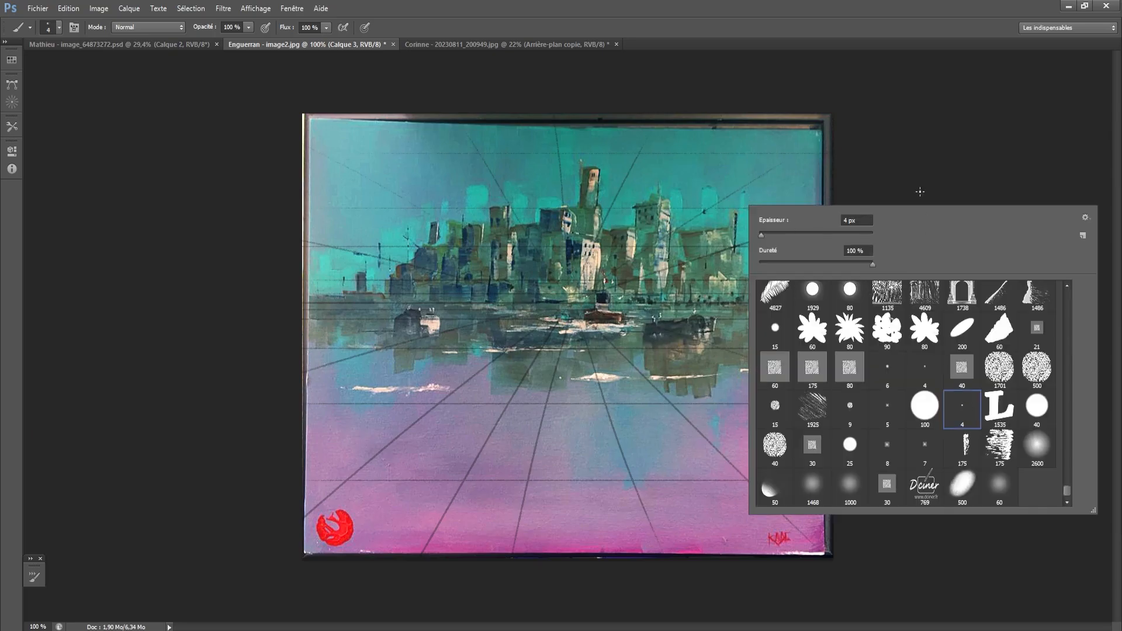
click(926, 140)
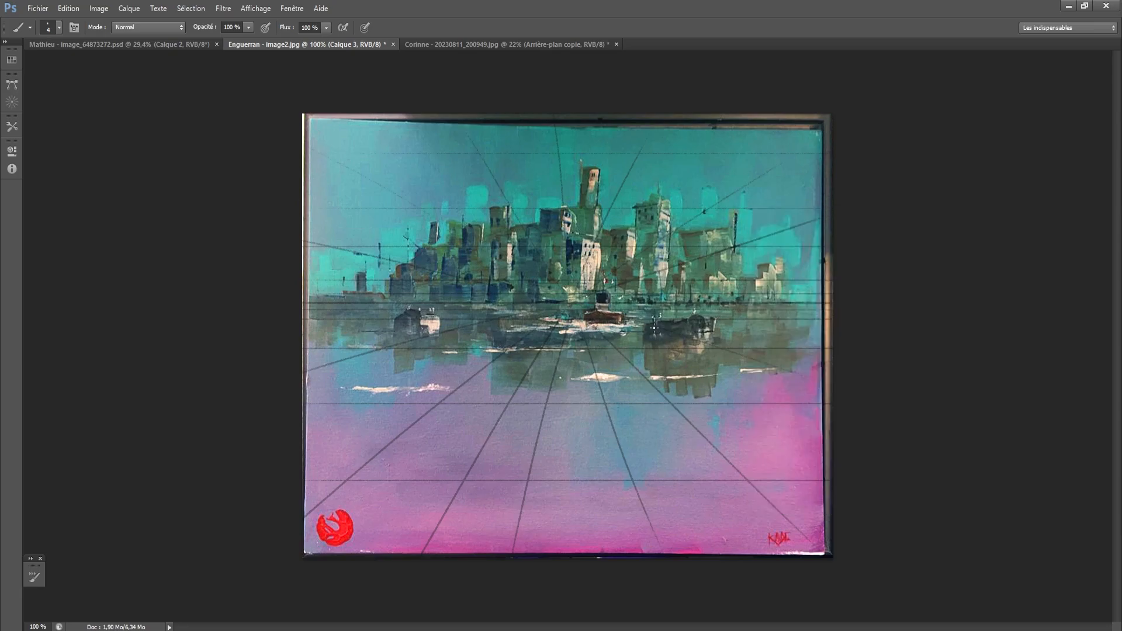
right_click(643, 296)
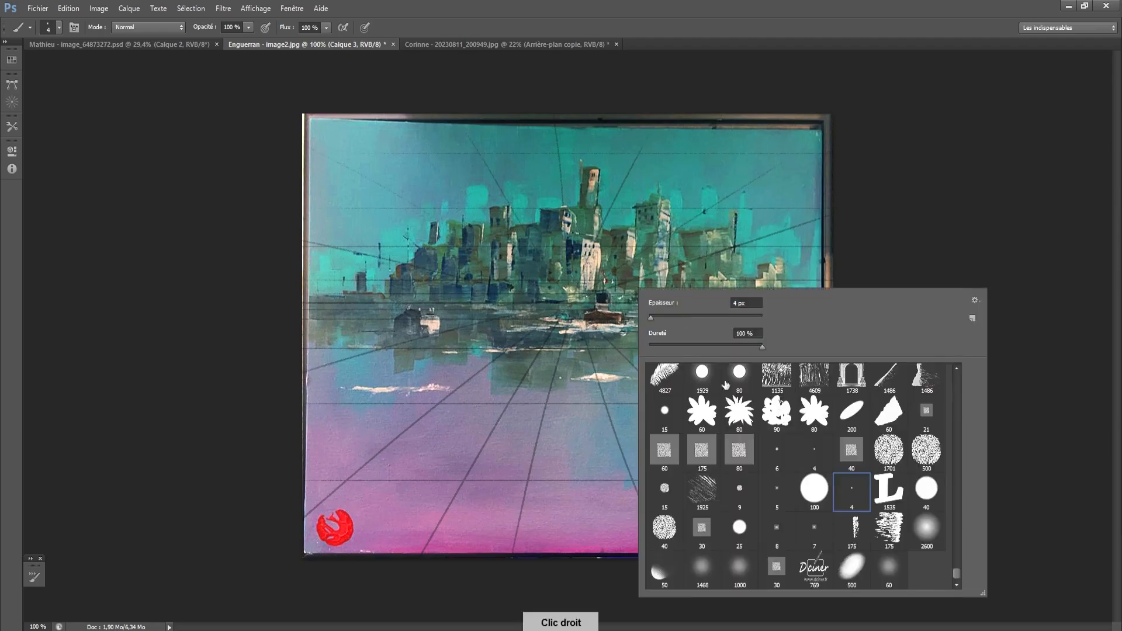
click(842, 168)
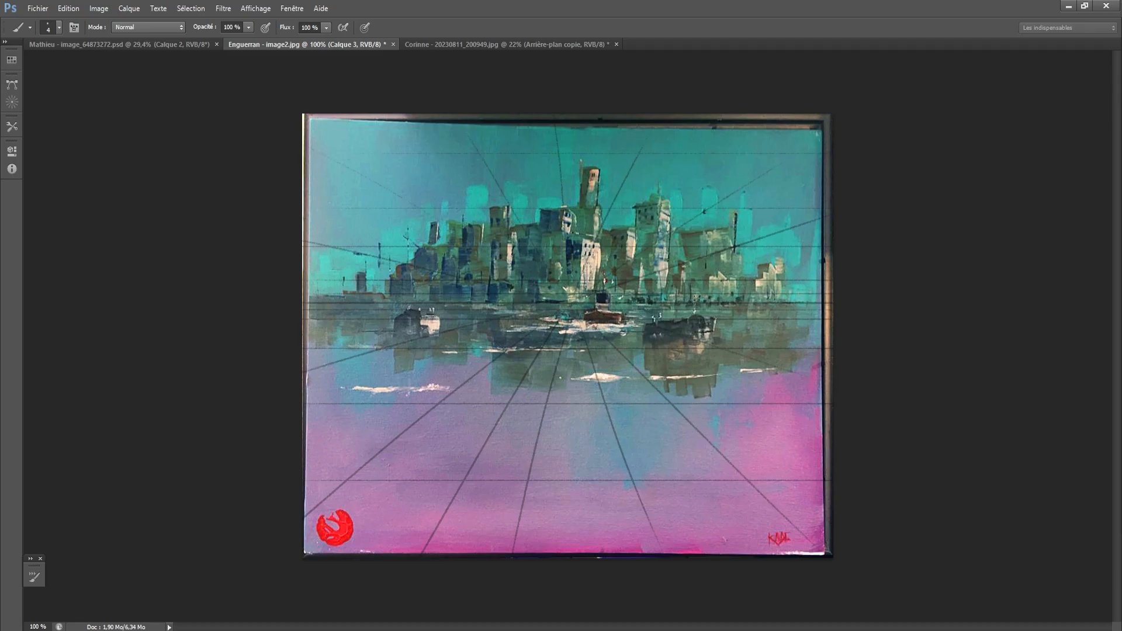
key(bracketleft)
key(bracketleft)
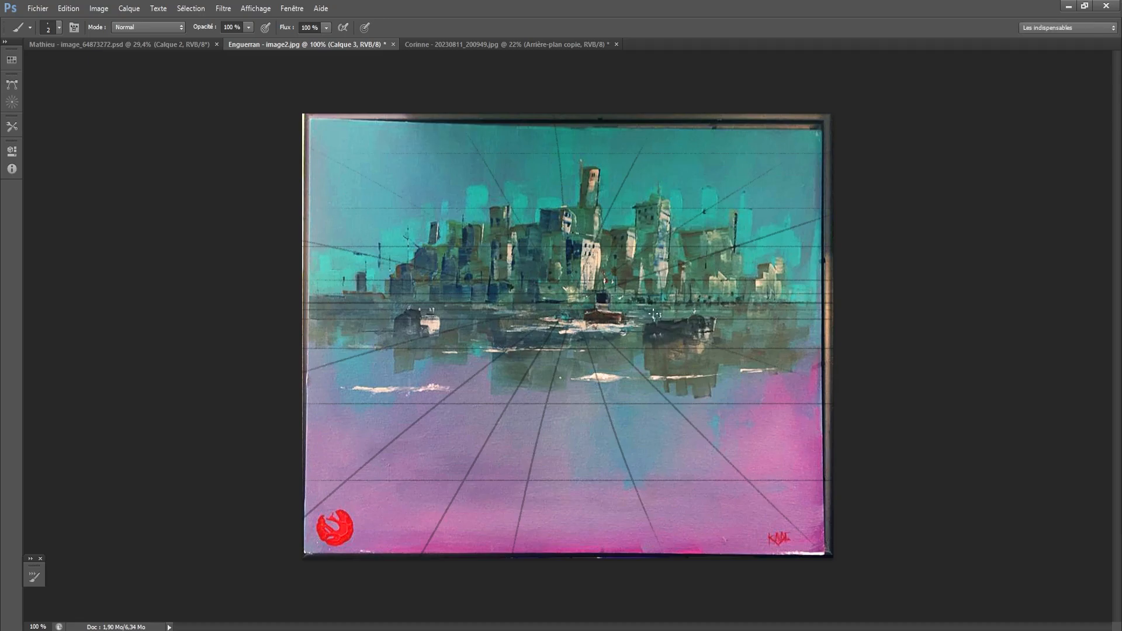
scroll(657, 311, up, 1)
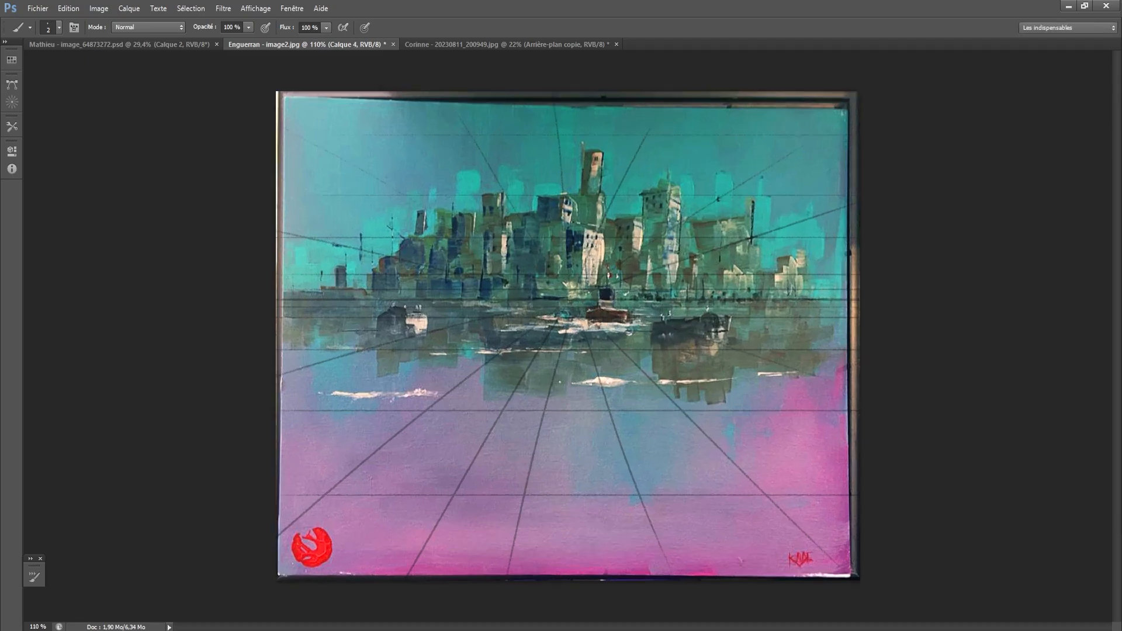
key(bracketright)
key(bracketright)
key(bracketleft)
- Try out box edges around the right-hand boat, and draw a pale lilac line from its lower corner toward the painting's right edge
mouse_move(661, 309)
mouse_down()
mouse_move(709, 310)
mouse_move(706, 331)
mouse_move(747, 312)
mouse_move(707, 309)
mouse_move(752, 311)
mouse_move(708, 340)
mouse_move(748, 337)
mouse_up()
key(ctrl+z)
key(ctrl+z)
drag(746, 311, 745, 334)
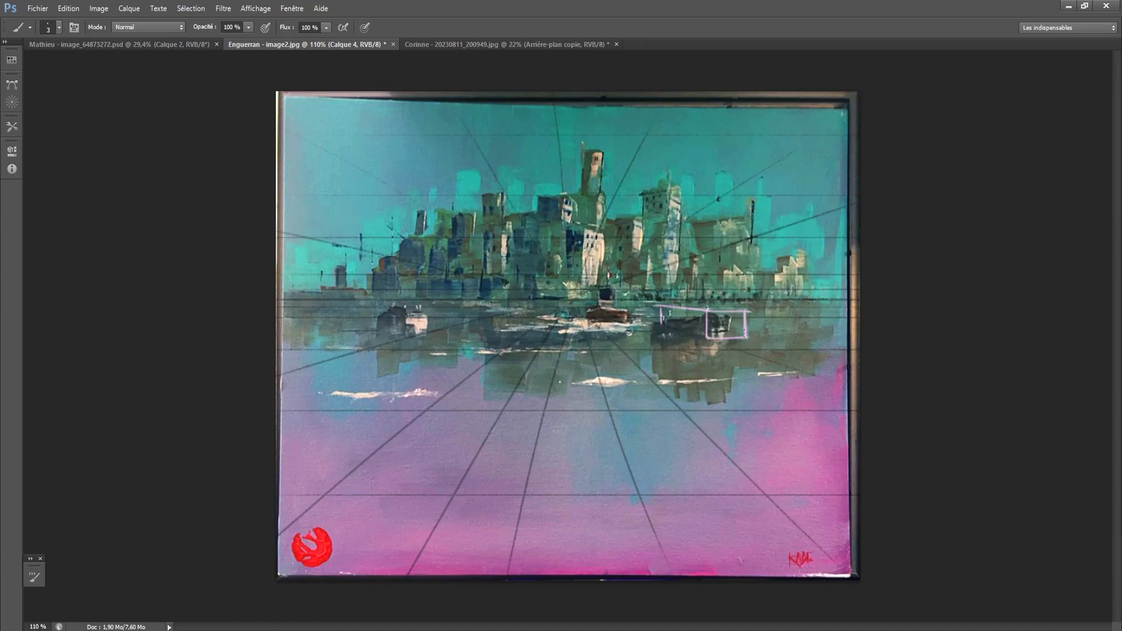
key(ctrl+z)
mouse_move(657, 306)
mouse_down()
mouse_move(698, 316)
mouse_move(712, 307)
mouse_up()
key(e)
mouse_move(658, 305)
mouse_down()
mouse_move(710, 310)
mouse_move(745, 330)
mouse_move(708, 338)
mouse_move(793, 330)
mouse_up()
key(b)
key(ctrl+z)
drag(706, 336, 813, 326)
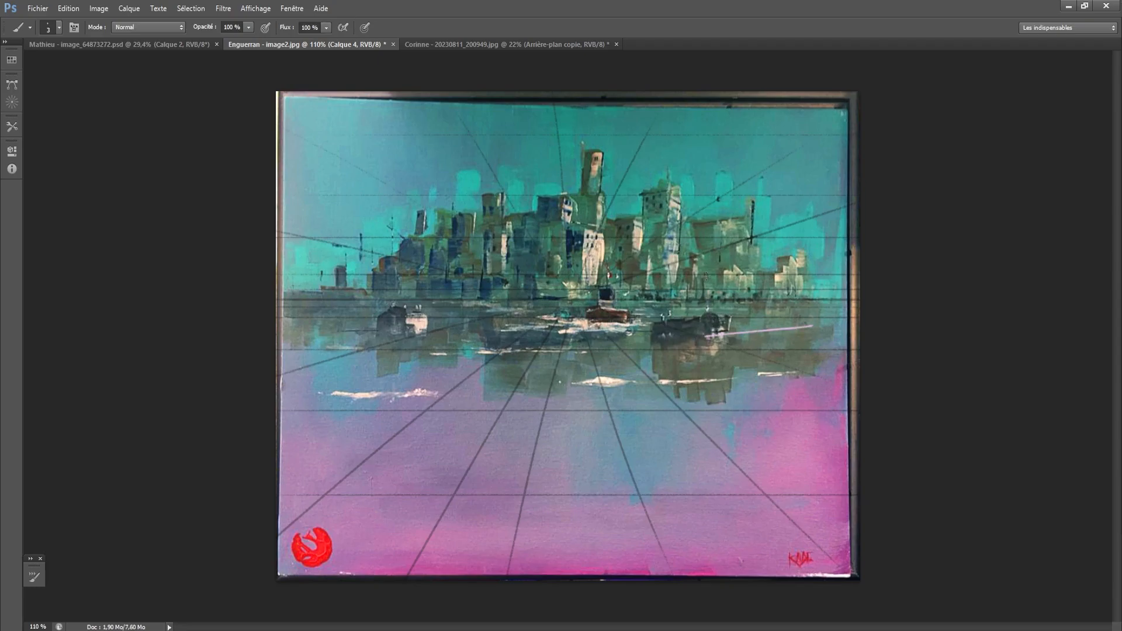
- Try a taller two-sided perspective box around the right-hand boat crossing a lilac horizon line, and undo it
drag(706, 278, 706, 342)
mouse_move(738, 301)
mouse_down()
mouse_move(302, 302)
mouse_move(860, 301)
mouse_up()
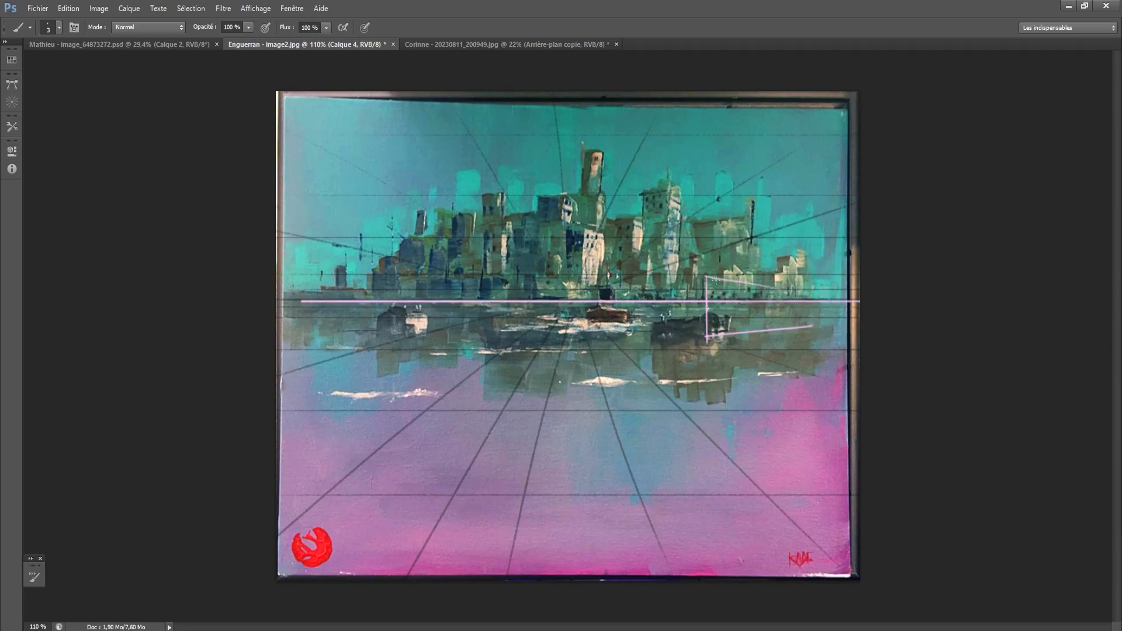
drag(706, 275, 837, 290)
mouse_move(707, 275)
mouse_down()
mouse_move(631, 282)
mouse_move(631, 322)
mouse_move(706, 339)
mouse_up()
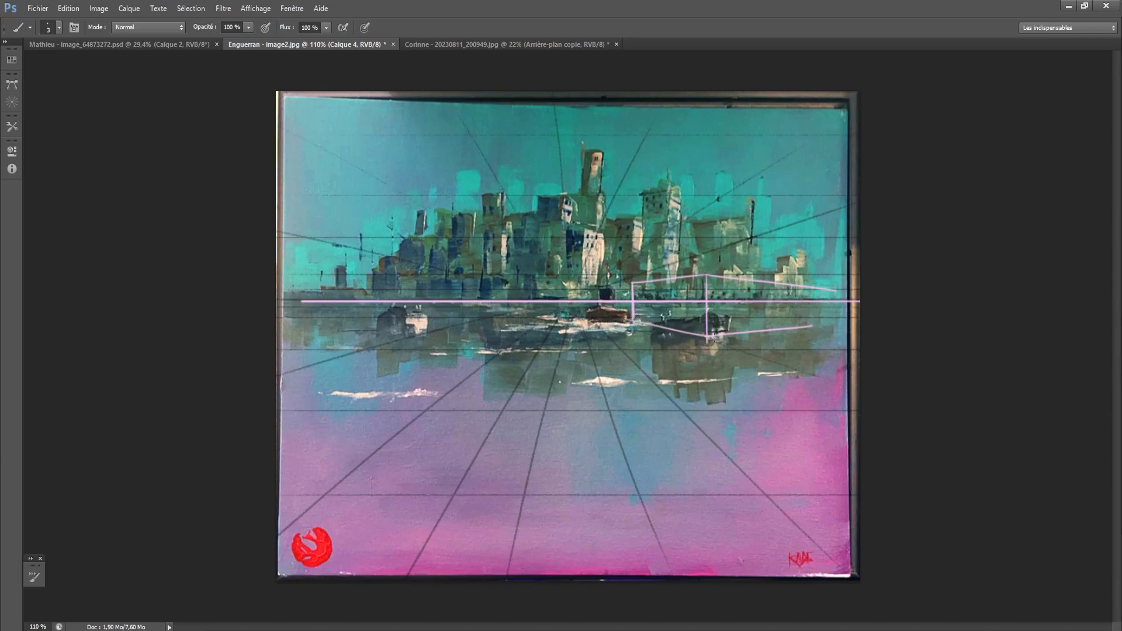
key(ctrl+alt+z)
key(ctrl+alt+z)
key(ctrl+alt+z)
key(ctrl+alt+z)
key(ctrl+alt+z)
key(ctrl+alt+z)
key(ctrl+alt+z)
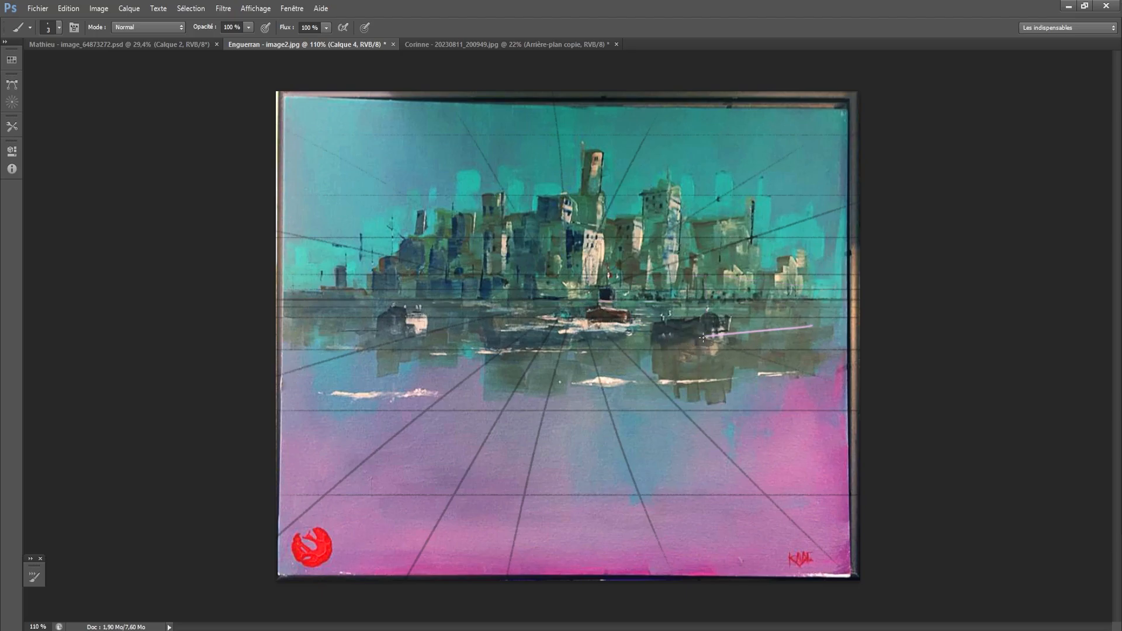
- Draw a lilac perspective box enclosing the right-hand boat, redoing the edges that miss its shape
mouse_move(705, 337)
mouse_down()
mouse_move(705, 310)
mouse_move(746, 311)
mouse_move(734, 311)
mouse_up()
key(ctrl+z)
key(ctrl+z)
key(ctrl+z)
key(ctrl+z)
mouse_move(733, 311)
mouse_down()
mouse_move(733, 334)
mouse_move(653, 325)
mouse_move(659, 310)
mouse_up()
key(ctrl+z)
drag(651, 305, 732, 309)
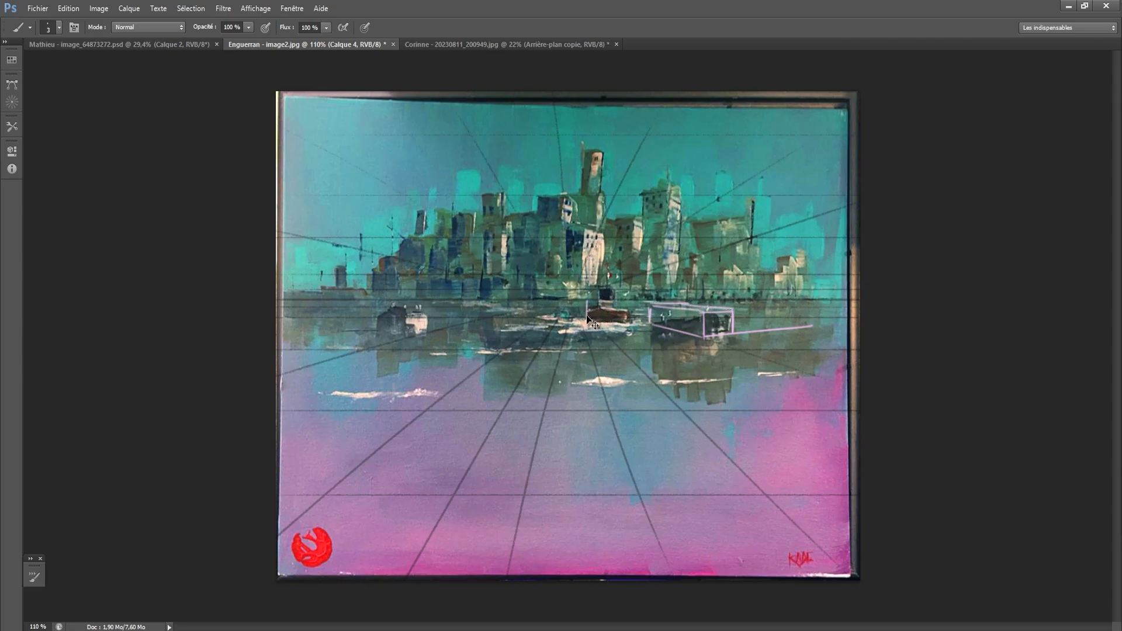
- Draw lilac perspective boxes around the central boat and the left-hand boat
mouse_move(585, 300)
mouse_down()
mouse_move(611, 326)
mouse_move(587, 302)
mouse_move(627, 301)
mouse_move(630, 322)
mouse_move(654, 314)
mouse_move(628, 329)
mouse_move(688, 300)
mouse_move(627, 304)
mouse_up()
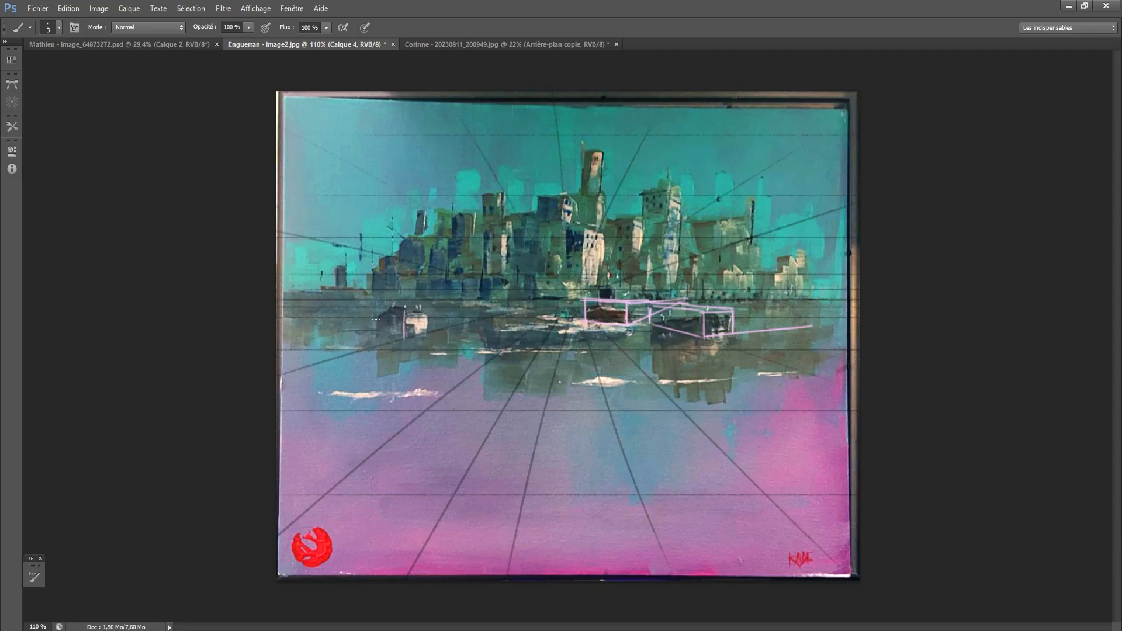
mouse_move(374, 310)
mouse_down()
mouse_move(369, 338)
mouse_move(402, 340)
mouse_move(386, 310)
mouse_move(367, 309)
mouse_move(432, 305)
mouse_move(431, 328)
mouse_move(380, 304)
mouse_move(412, 304)
mouse_move(374, 306)
mouse_move(419, 306)
mouse_up()
key(ctrl+z)
- Draw a lilac line from the roof of the pale central building down to the painting's right edge, redoing it at shallower angles
drag(572, 224, 657, 256)
key(ctrl+z)
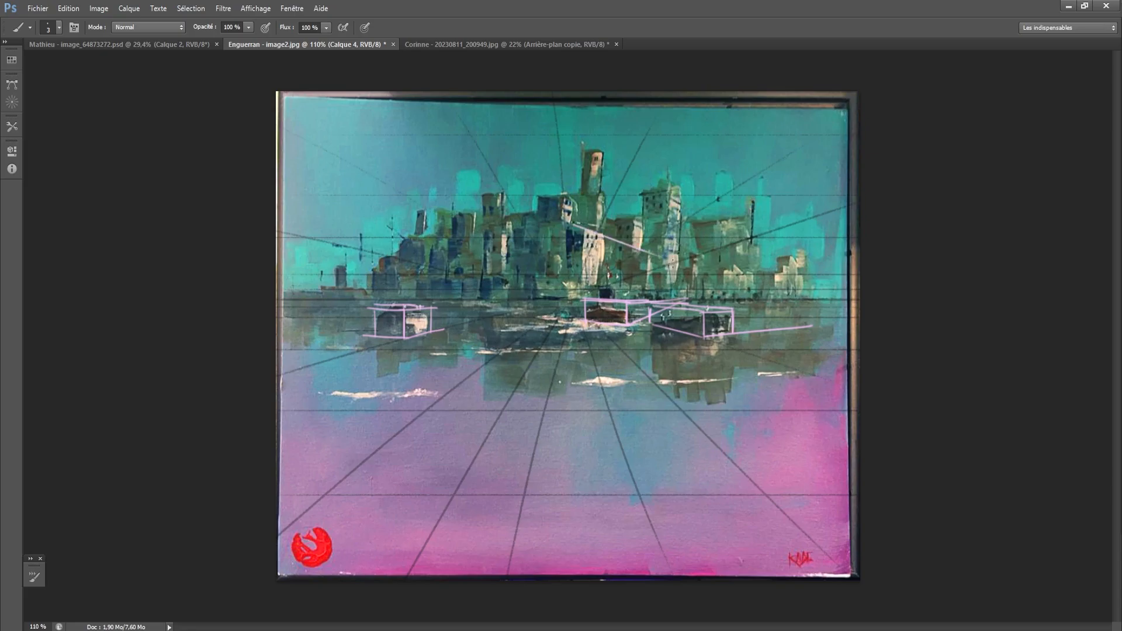
key(ctrl+z)
drag(572, 225, 793, 312)
key(ctrl+z)
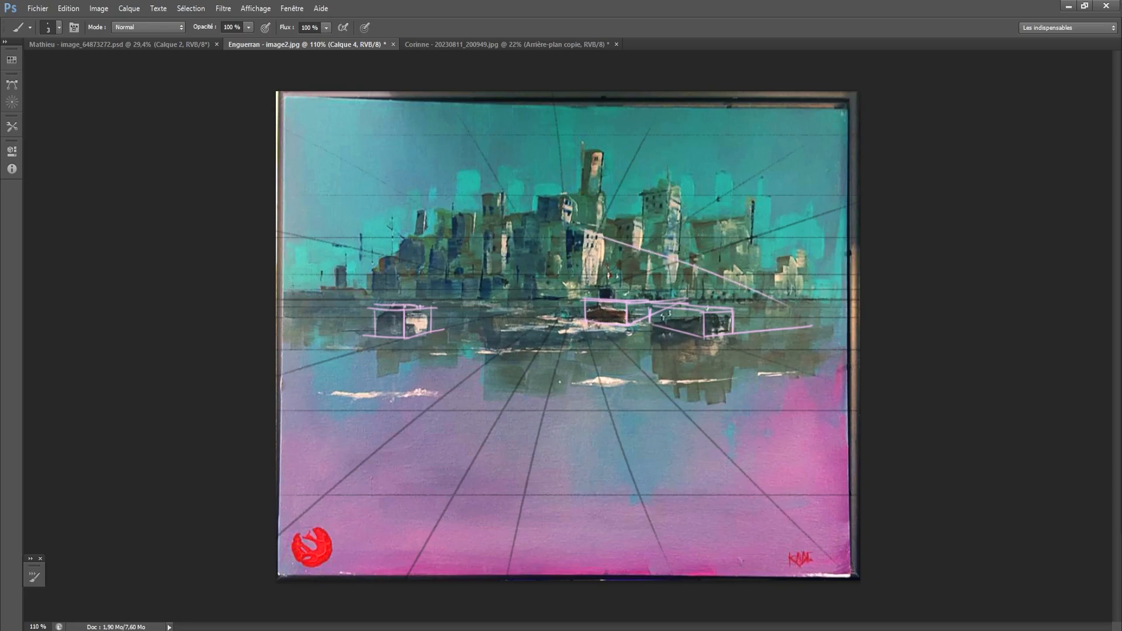
key(ctrl+z)
drag(574, 225, 808, 303)
key(ctrl+z)
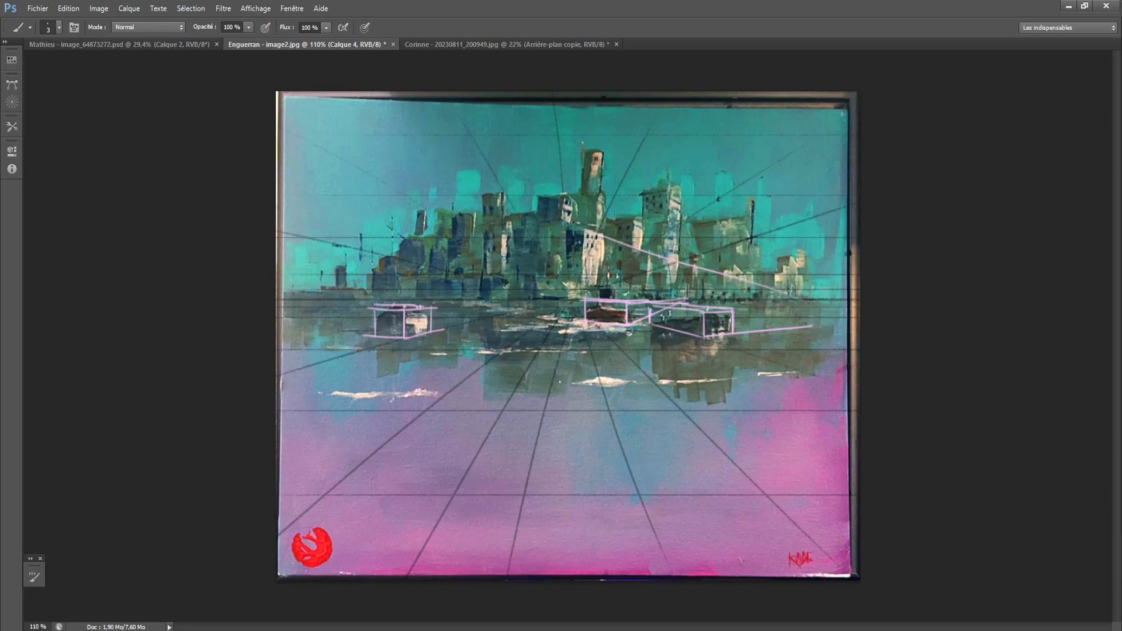
key(ctrl+z)
drag(575, 224, 851, 282)
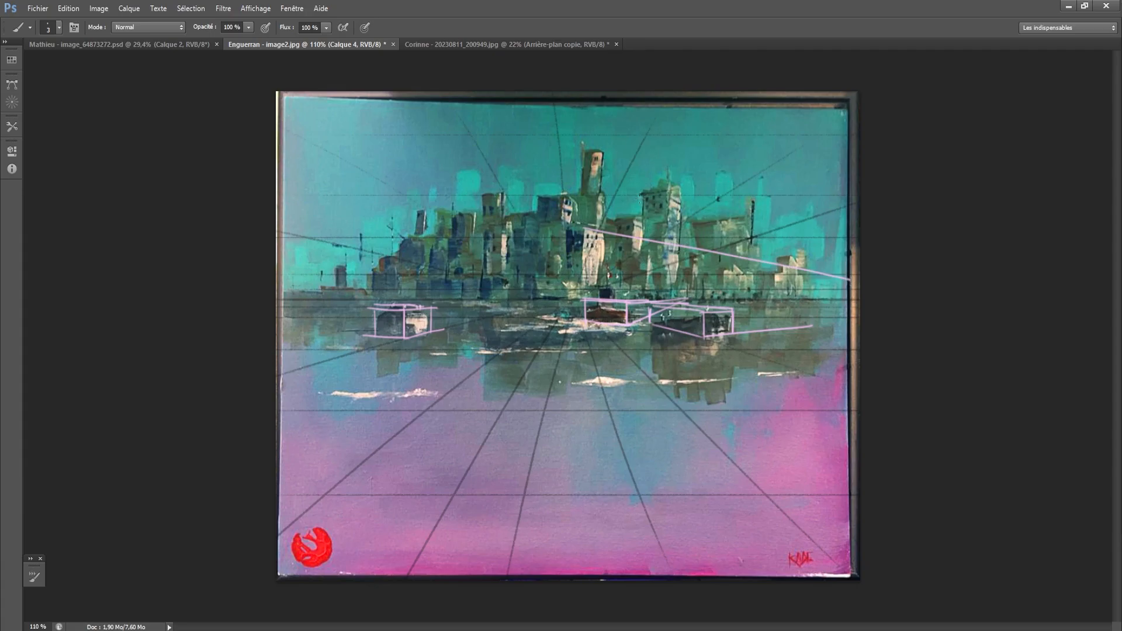
- Draw two lilac roof lines from the top corner of the tall right-hand tower, one descending steeply right and one sloping left
drag(670, 187, 772, 289)
key(ctrl+z)
drag(672, 189, 593, 204)
key(ctrl+z)
- Draw lilac roof and side edges on the tallest central tower, and a roof line on the tall building to its left
key(ctrl+z)
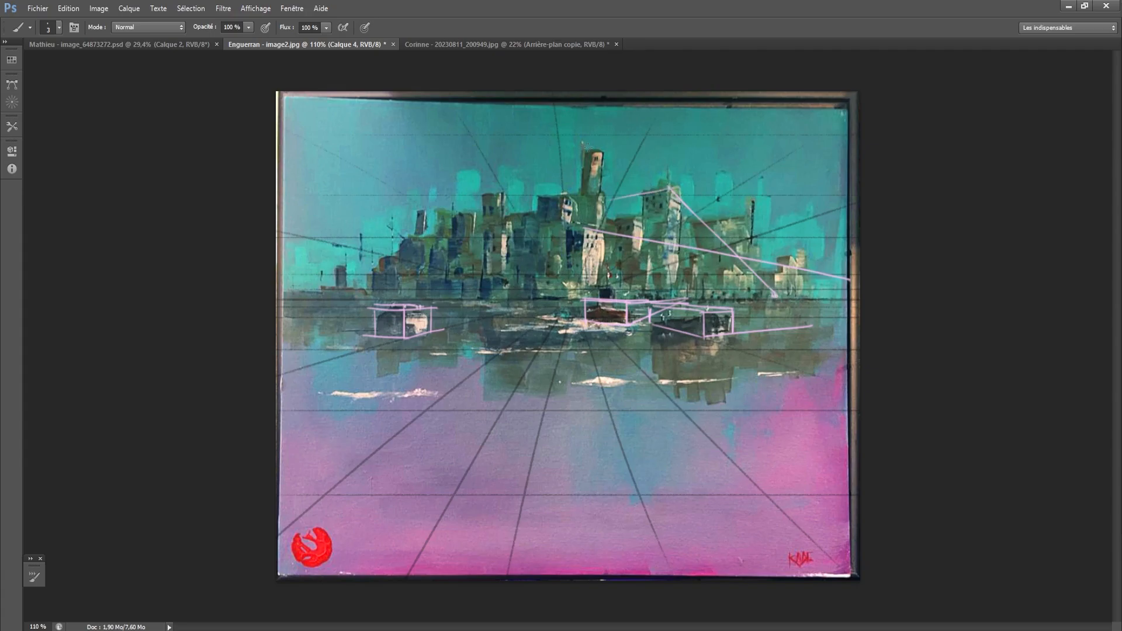
drag(602, 149, 569, 159)
key(ctrl+z)
drag(582, 151, 583, 201)
drag(579, 154, 578, 198)
drag(590, 151, 625, 168)
drag(502, 192, 466, 202)
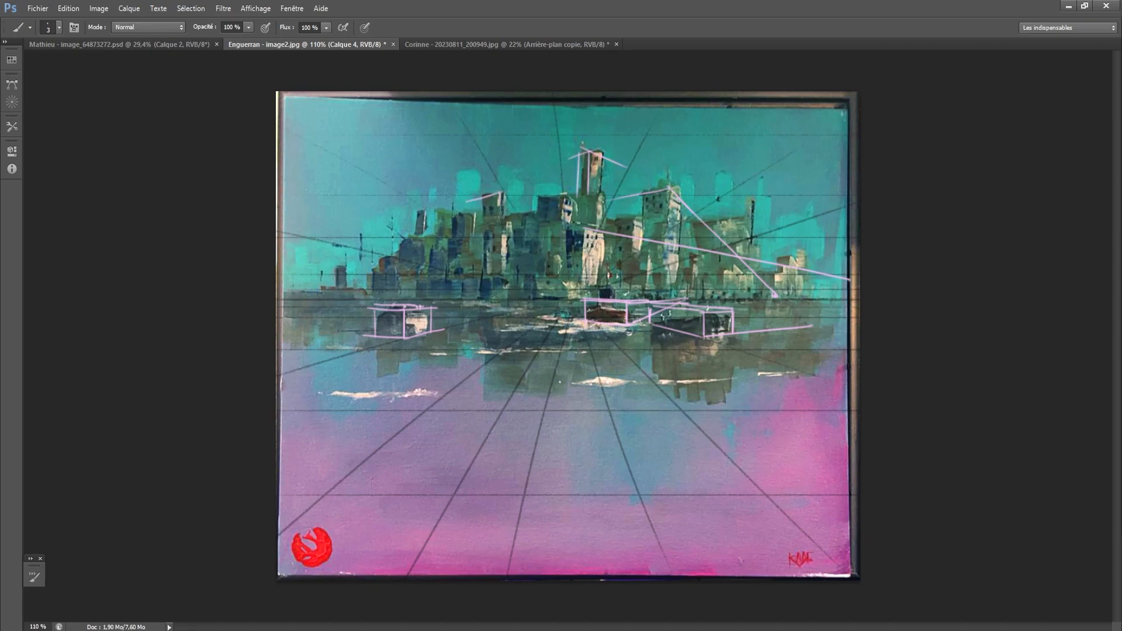
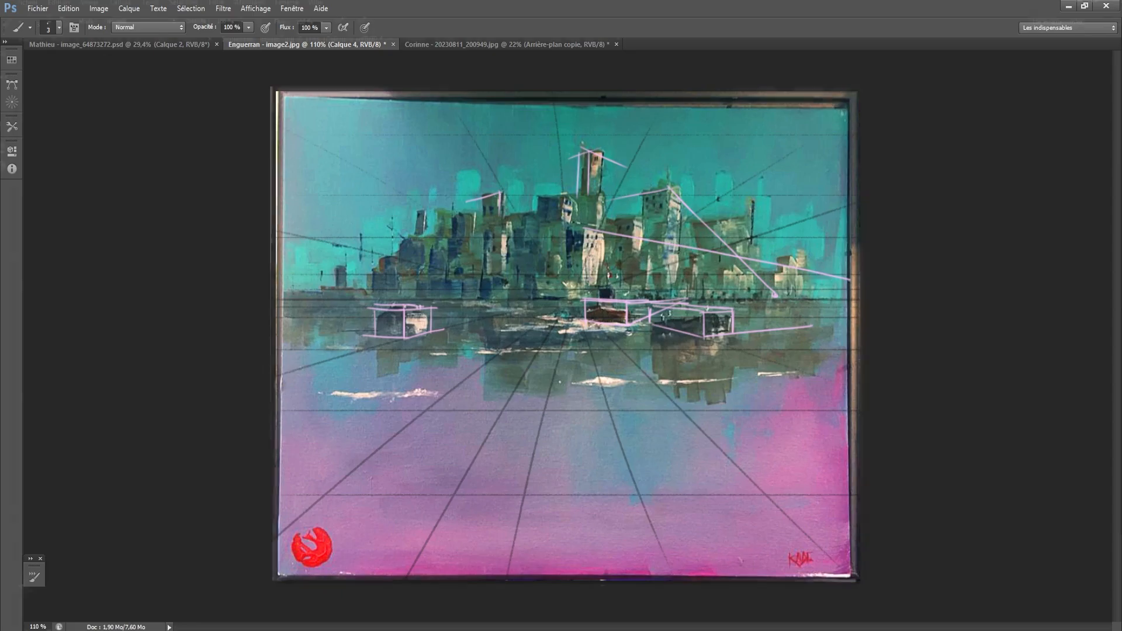
- Hide the lilac lines and the perspective grid, and add a new blank layer above the painting copy
scroll(523, 310, up, 4)
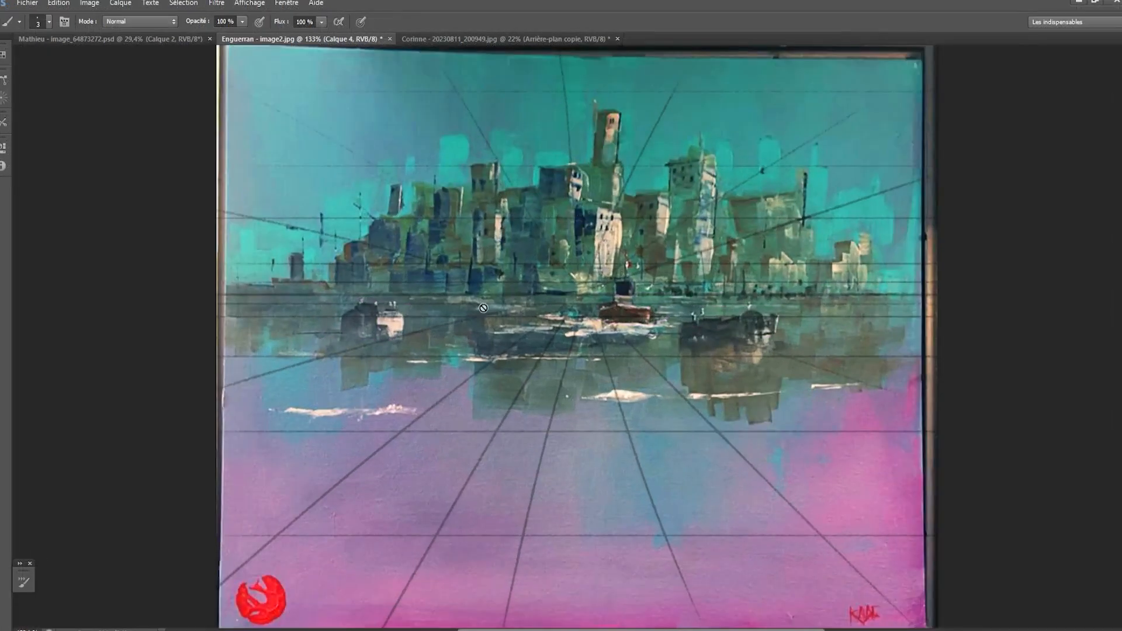
drag(522, 311, 501, 326)
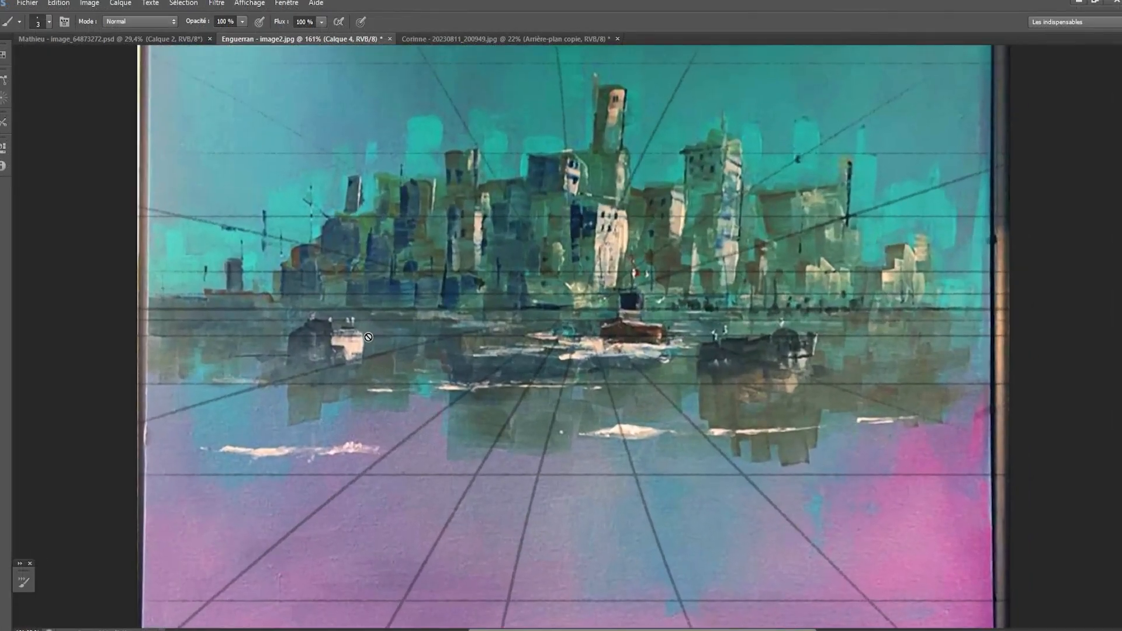
drag(500, 361, 518, 326)
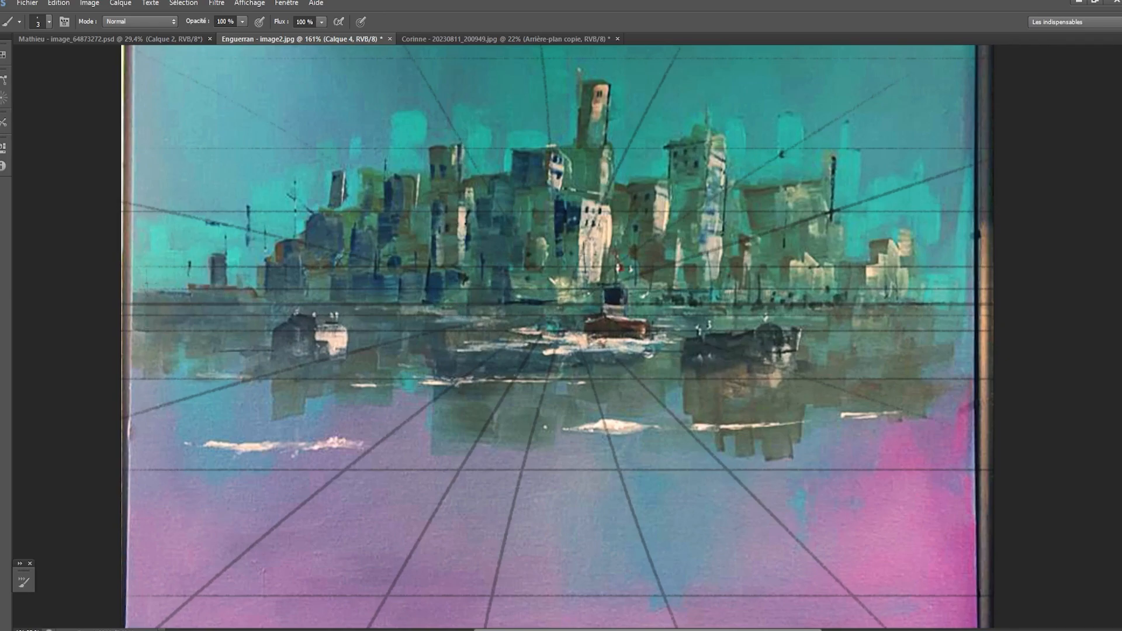
key(ctrl+comma)
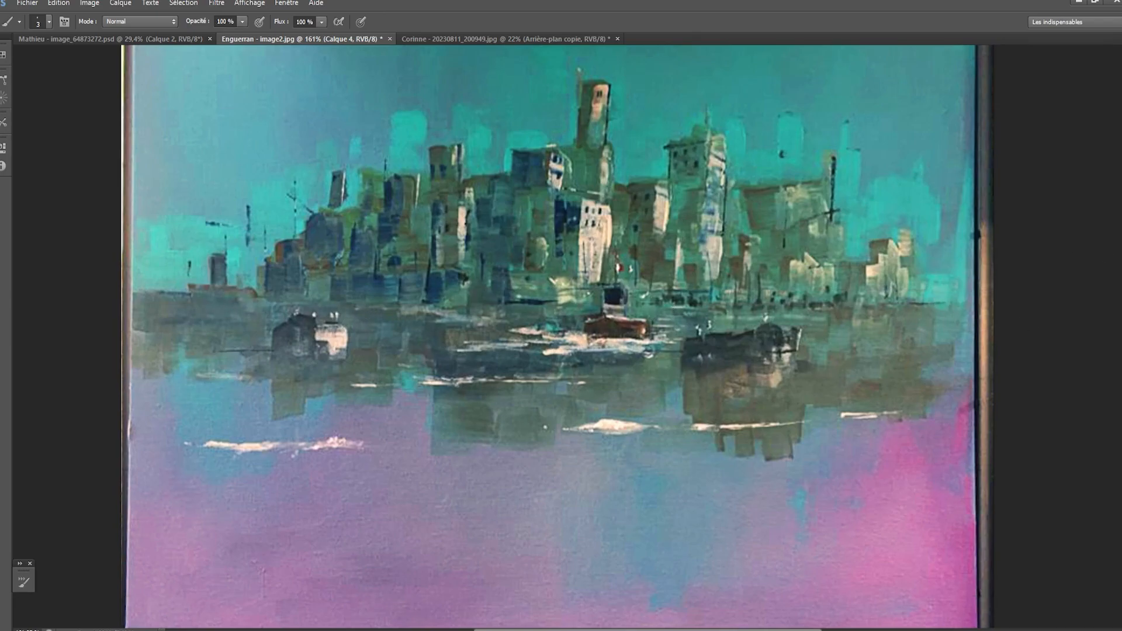
key(alt+bracketleft)
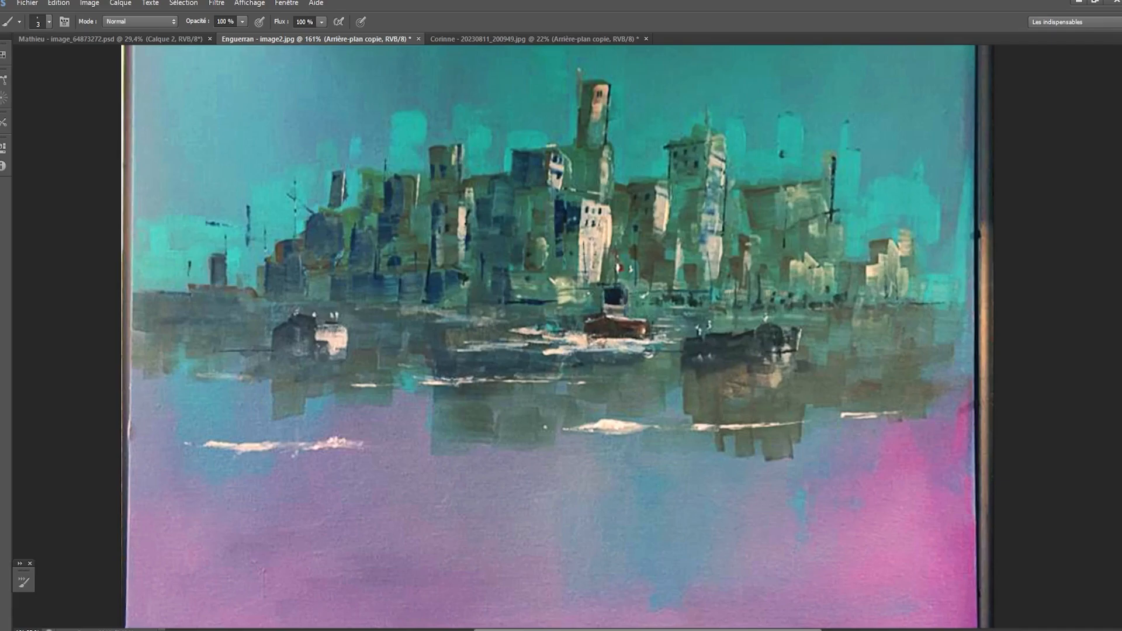
key(ctrl+shift+alt+n)
- Choose a small square brush tip for painting on the new layer
key(bracketright)
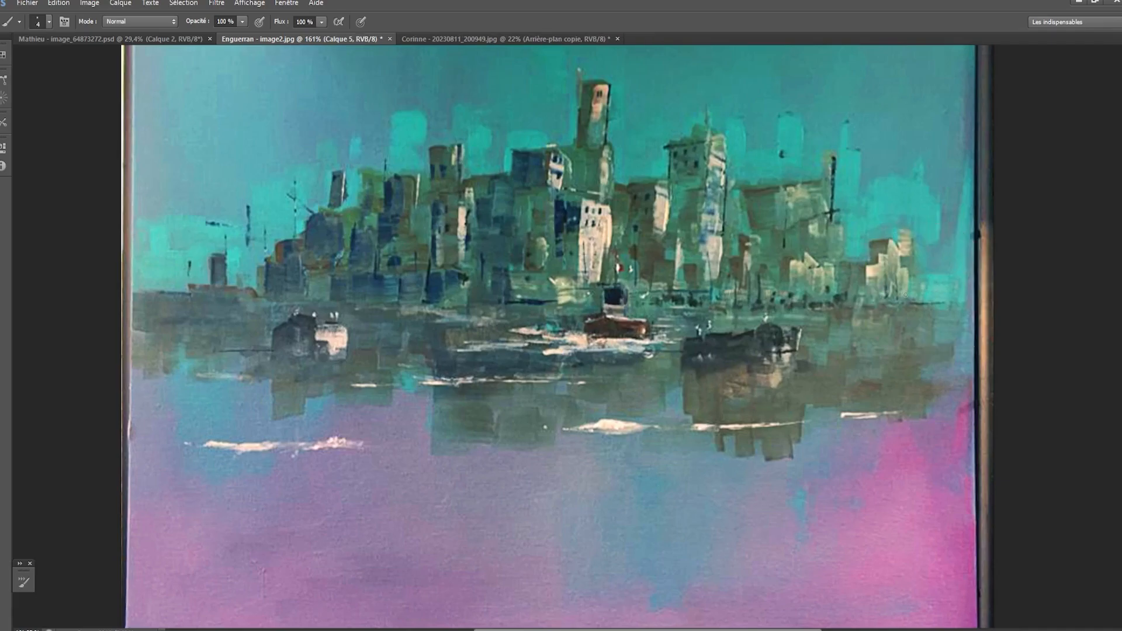
drag(913, 287, 947, 303)
right_click(888, 267)
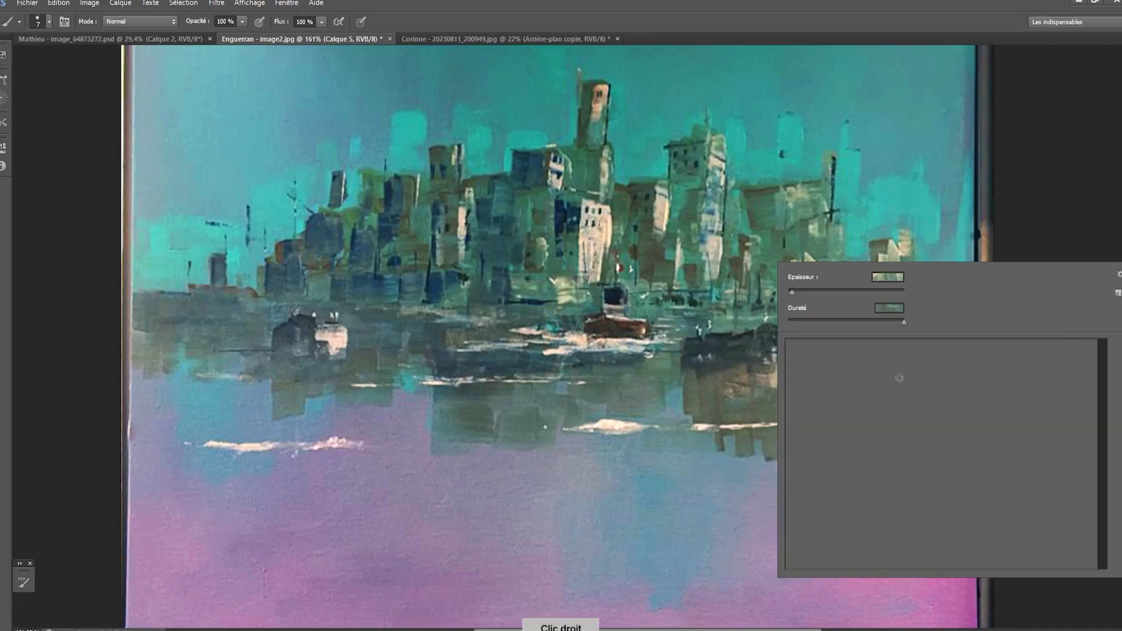
click(922, 549)
click(980, 213)
drag(924, 292, 959, 295)
key(bracketleft)
key(bracketleft)
key(bracketleft)
key(bracketleft)
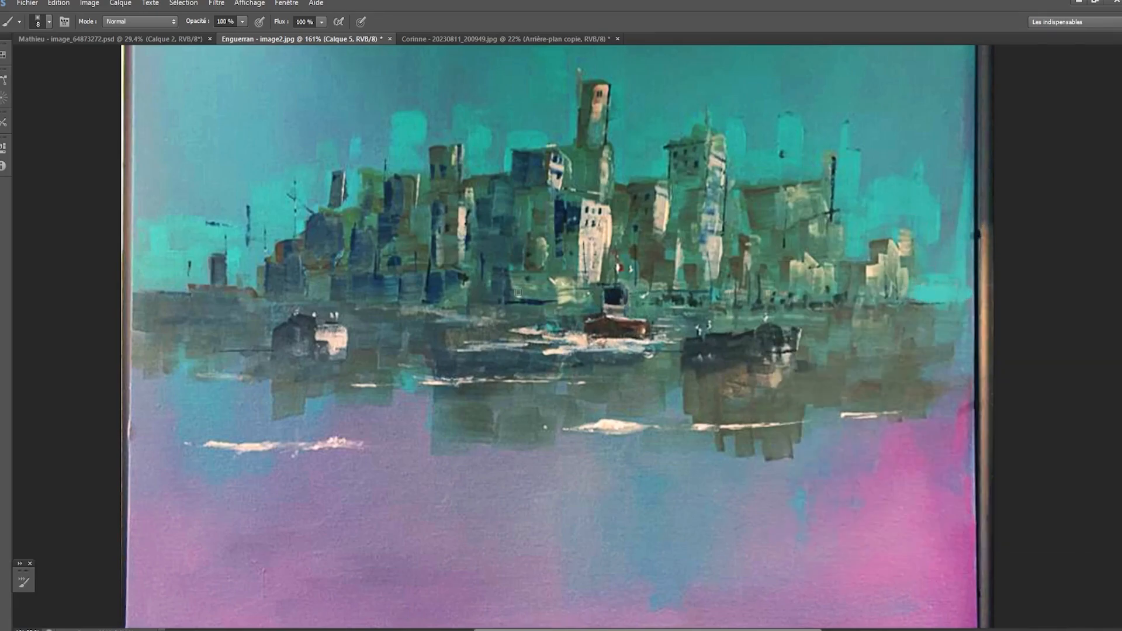
- Repaint the left end of the shoreline, straightening the horizon with turquoise sky above the water
key(bracketleft)
key(bracketleft)
key(bracketleft)
mouse_move(410, 302)
mouse_down()
mouse_move(124, 302)
mouse_move(171, 302)
mouse_move(133, 302)
mouse_move(173, 291)
mouse_up()
key(ctrl+z)
key(bracketright)
key(bracketright)
key(bracketright)
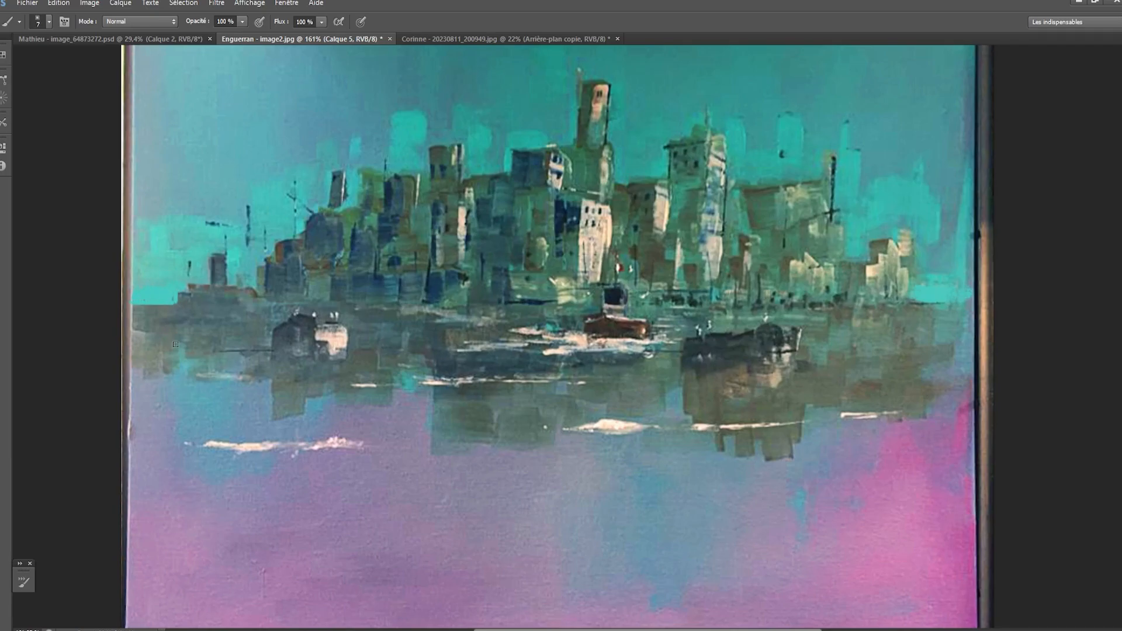
- Paint a thin dark line along the waterline from the left shore past the left-hand boat, redoing the first attempt
key(bracketleft)
key(bracketleft)
key(bracketleft)
key(bracketleft)
drag(181, 312, 316, 314)
key(ctrl+z)
key(bracketright)
key(bracketright)
key(ctrl+z)
key(bracketright)
mouse_move(183, 313)
mouse_down()
mouse_move(436, 319)
mouse_move(367, 314)
mouse_up()
key(bracketright)
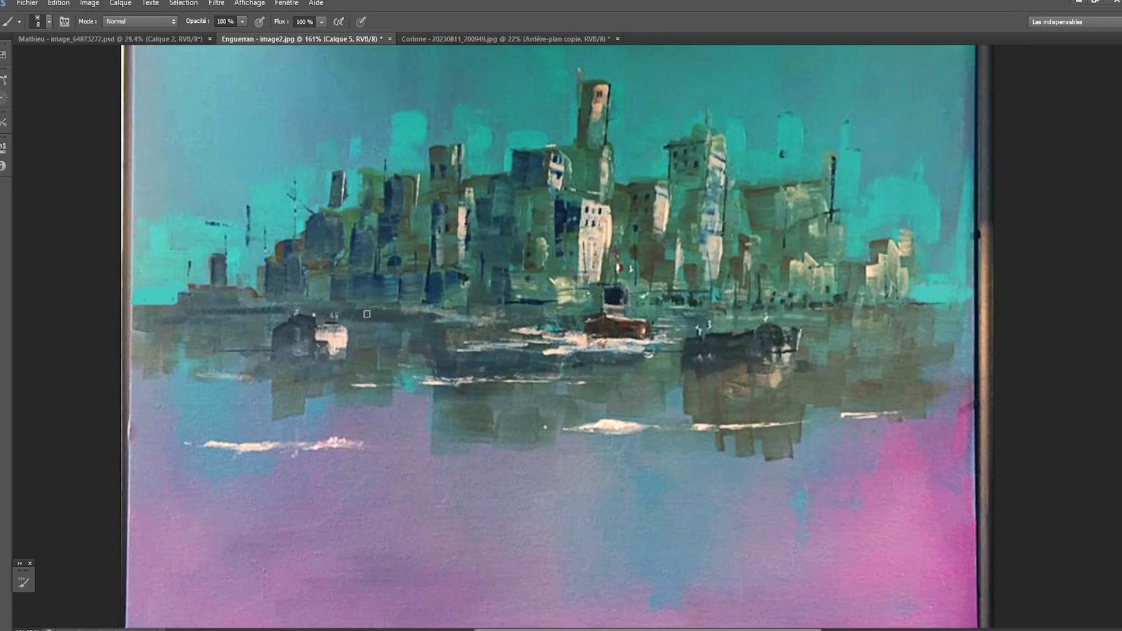
- Extend the dark waterline below the central buildings toward the right-hand boat
key(bracketleft)
drag(440, 316, 735, 318)
key(bracketleft)
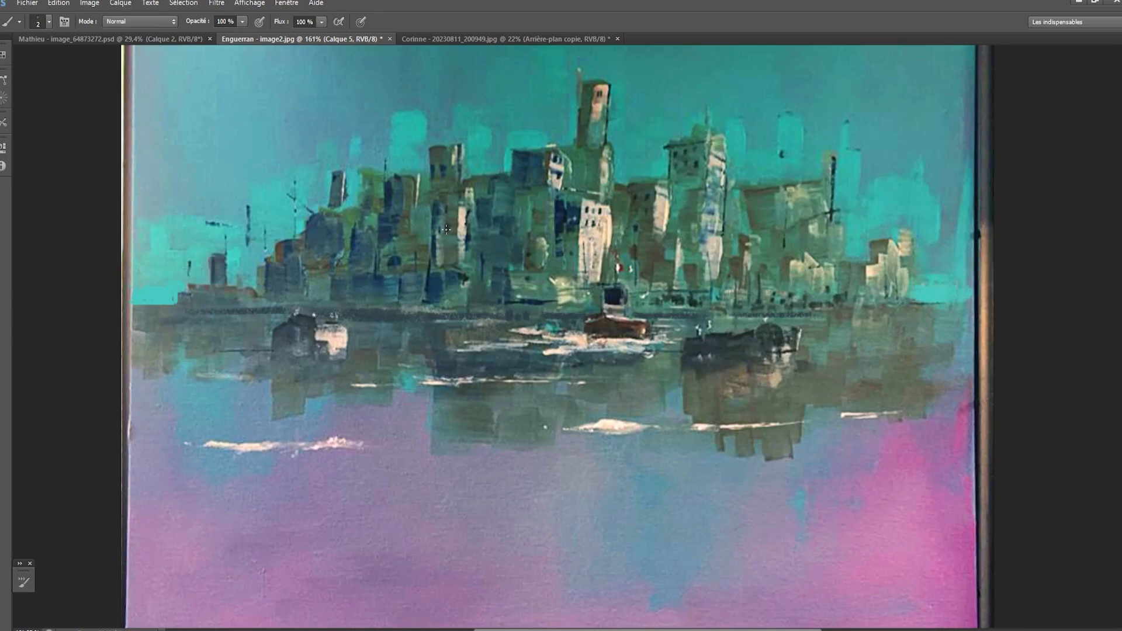
- Sketch a cream arrow in the right-hand sky pointing left toward the city, and undo it
key(bracketright)
key(bracketright)
key(bracketright)
drag(860, 174, 965, 169)
mouse_move(877, 162)
mouse_down()
mouse_move(859, 174)
mouse_move(871, 183)
mouse_up()
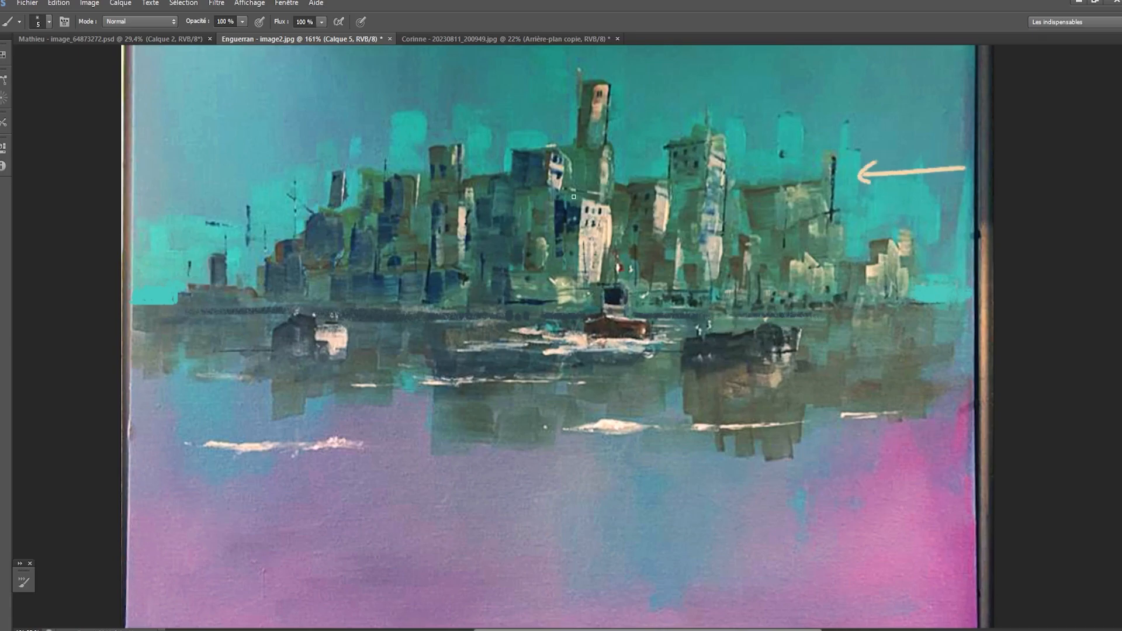
key(ctrl+alt+z)
key(ctrl+alt+z)
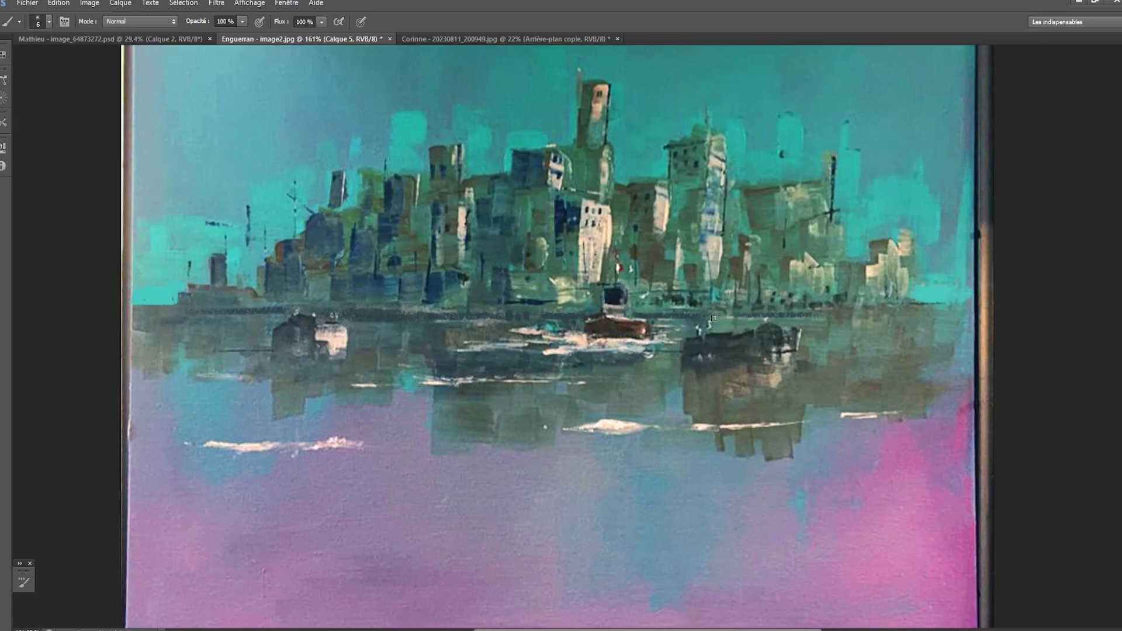
- Paint a cream strip of light along the right-hand shoreline, with small dabs between the central and right-hand boats
key(bracketright)
mouse_move(750, 316)
mouse_down()
mouse_move(728, 317)
mouse_move(951, 309)
mouse_up()
key(ctrl+z)
key(bracketleft)
key(bracketleft)
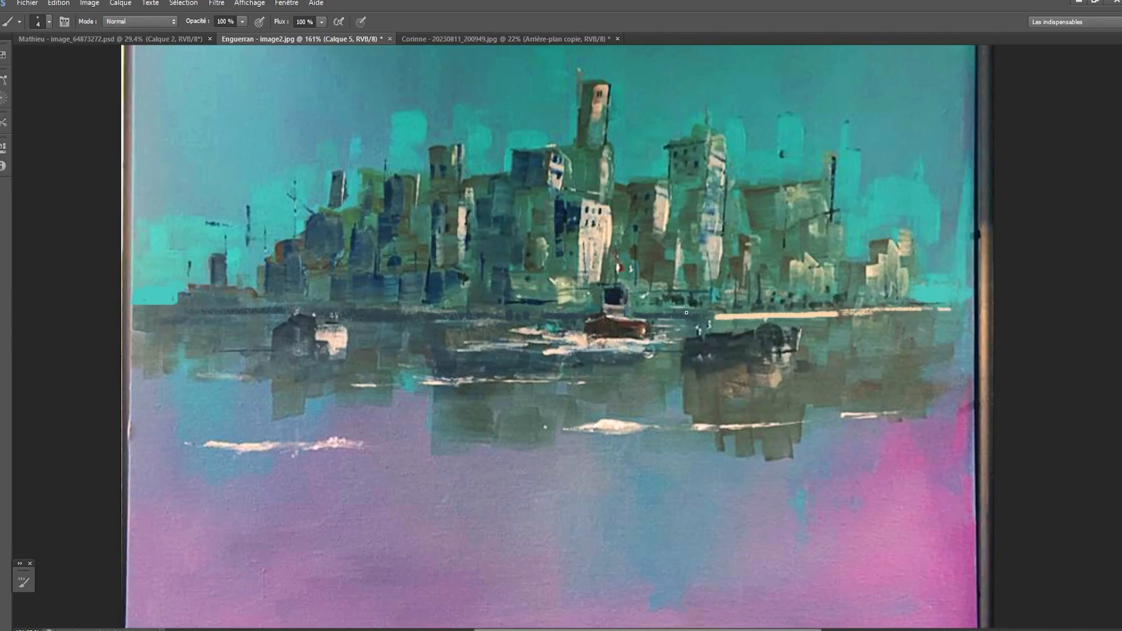
key(bracketright)
key(bracketright)
drag(681, 320, 673, 318)
key(bracketleft)
key(bracketleft)
- Place the Coolorus colour wheel over the painting's right side and set the brush colour to dark blue 1D485F
key(bracketright)
key(bracketright)
key(bracketright)
mouse_move(276, 333)
mouse_down()
mouse_move(293, 352)
mouse_move(305, 347)
mouse_move(295, 350)
mouse_up()
drag(1120, 117, 1015, 123)
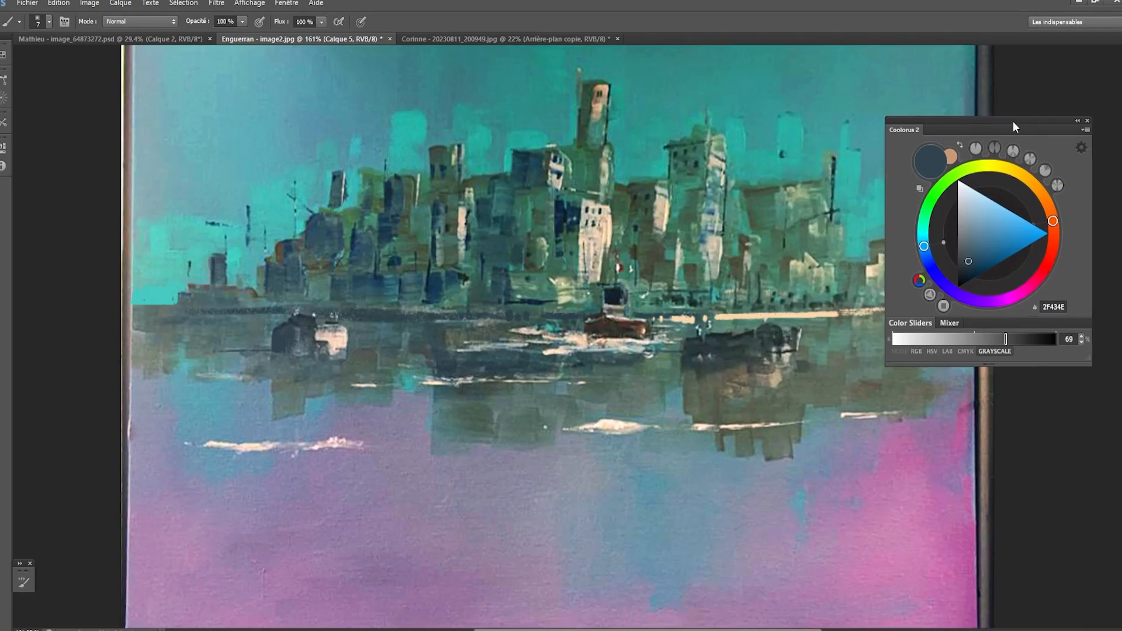
drag(970, 264, 981, 262)
- Paint the dark left side of the left-hand boat in solid dark blue
key(bracketright)
key(bracketright)
mouse_move(277, 335)
mouse_down()
mouse_move(298, 349)
mouse_move(312, 327)
mouse_move(298, 319)
mouse_move(313, 353)
mouse_up()
- Repaint the right-hand boat's hull with dark blue and sampled blue-green tones
key(bracketleft)
key(bracketleft)
mouse_move(690, 344)
mouse_down()
mouse_move(684, 353)
mouse_move(695, 336)
mouse_up()
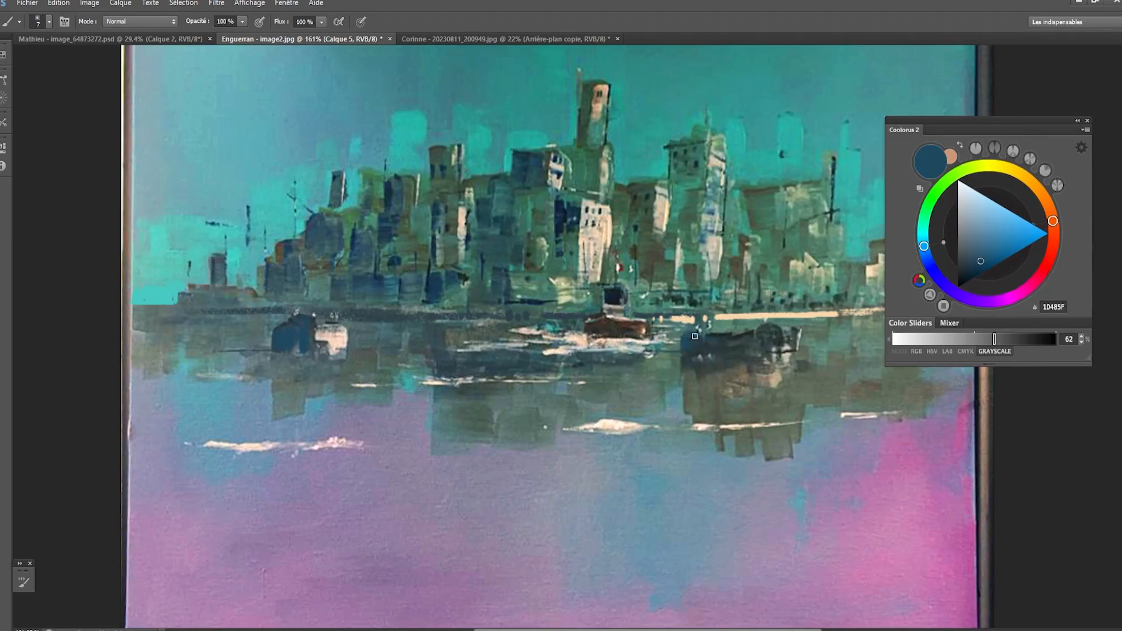
alt+click(710, 336)
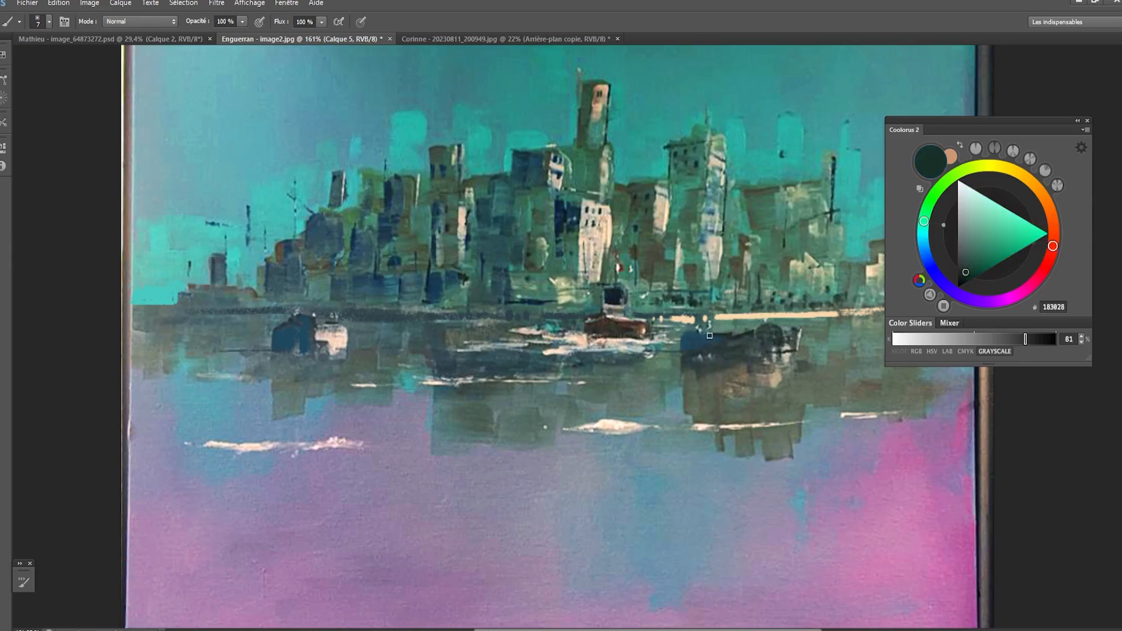
key(bracketleft)
key(bracketleft)
alt+click(766, 340)
key(bracketright)
key(bracketright)
key(bracketright)
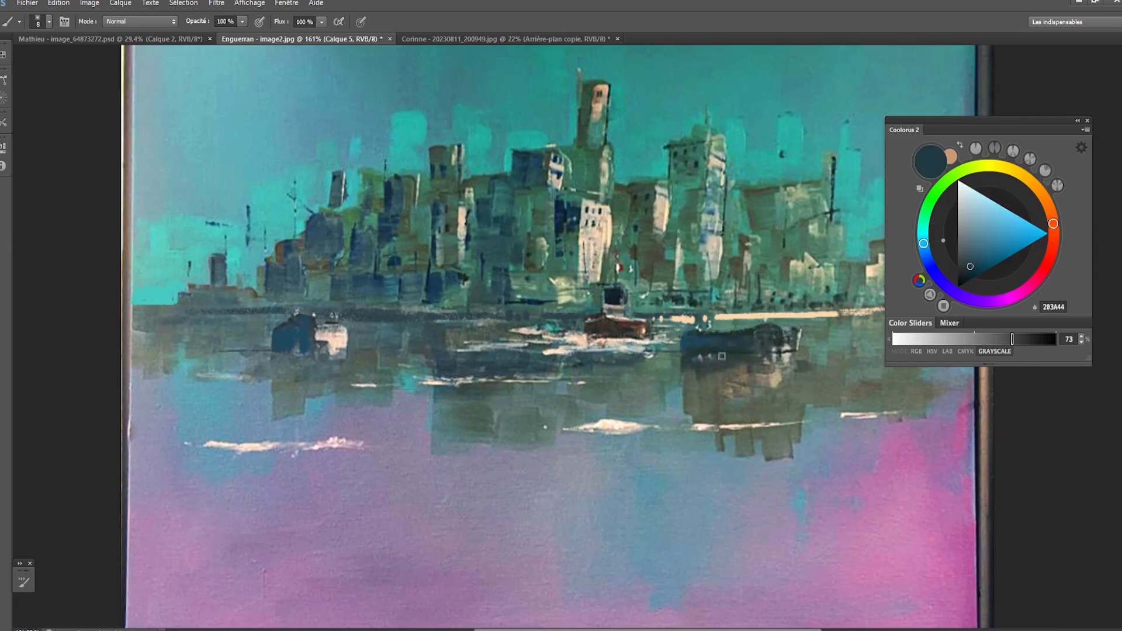
- Darken the left side of the central boat's red hull with dark brown 362118
alt+click(598, 322)
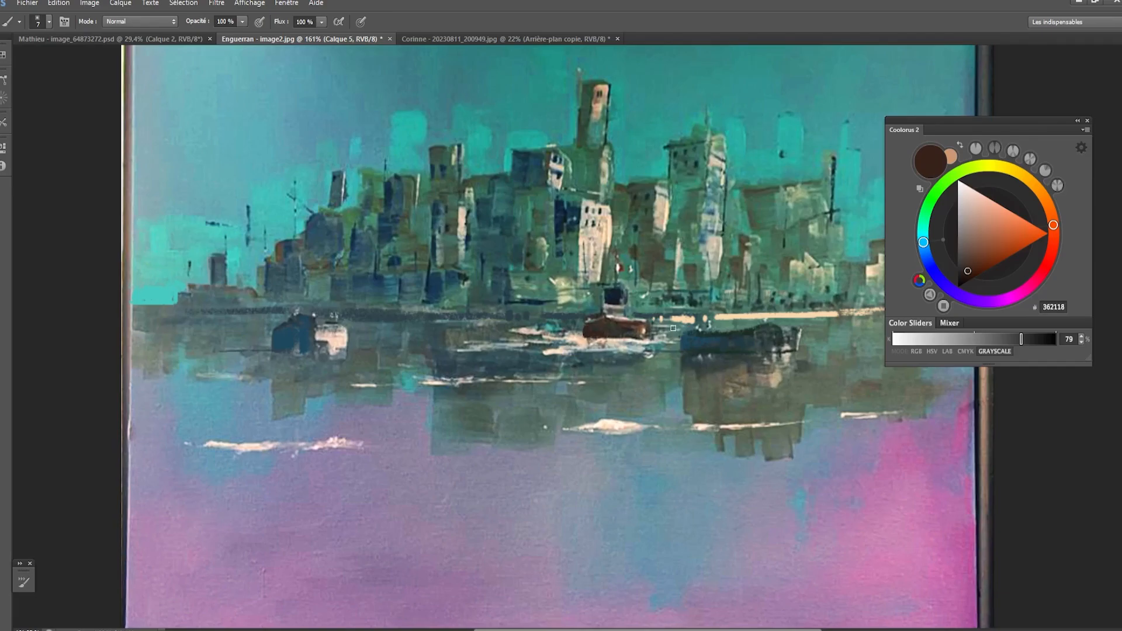
key(bracketleft)
key(bracketright)
key(bracketright)
- Paint dark sampled water tones over the foam beneath the central boat, redoing one stroke
alt+click(595, 339)
key(bracketleft)
key(bracketleft)
key(bracketleft)
drag(591, 342, 639, 345)
key(ctrl+z)
key(bracketleft)
key(bracketleft)
key(bracketleft)
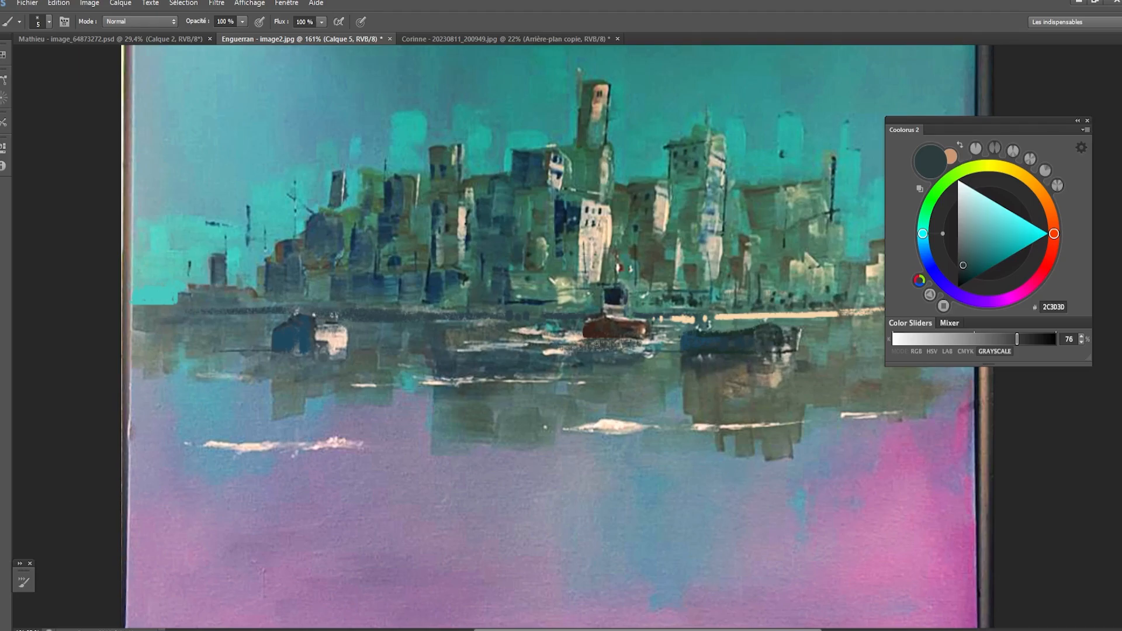
key(bracketleft)
key(bracketleft)
key(bracketleft)
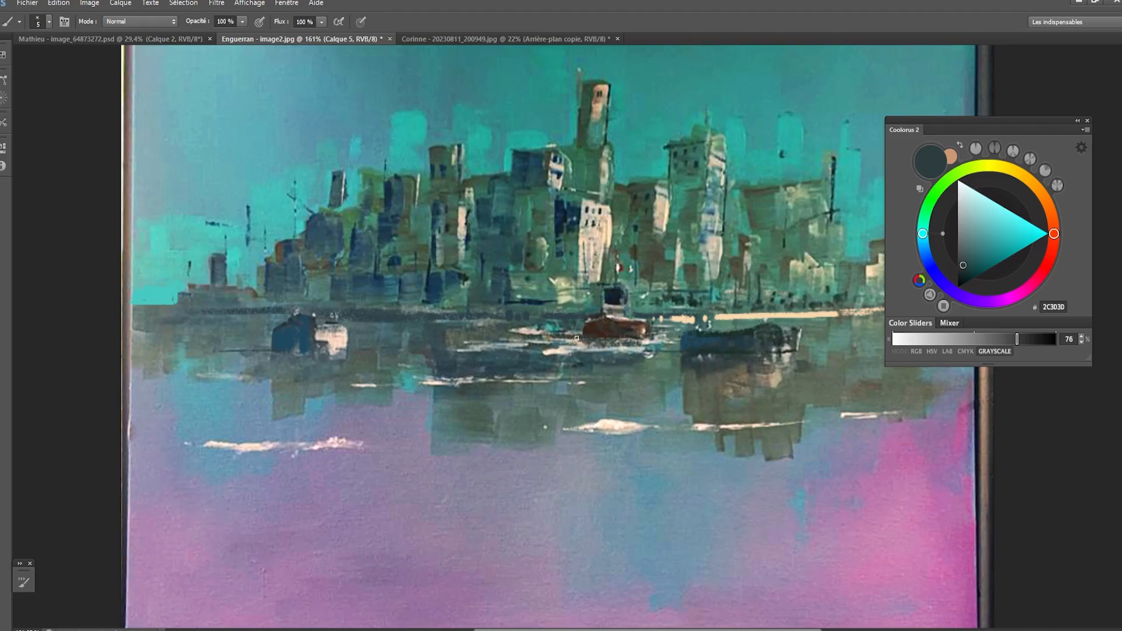
- Paint fine off-white foam under the central boat and a thin wake beside the right-hand boat's right end
key(bracketright)
alt+click(650, 340)
key(bracketleft)
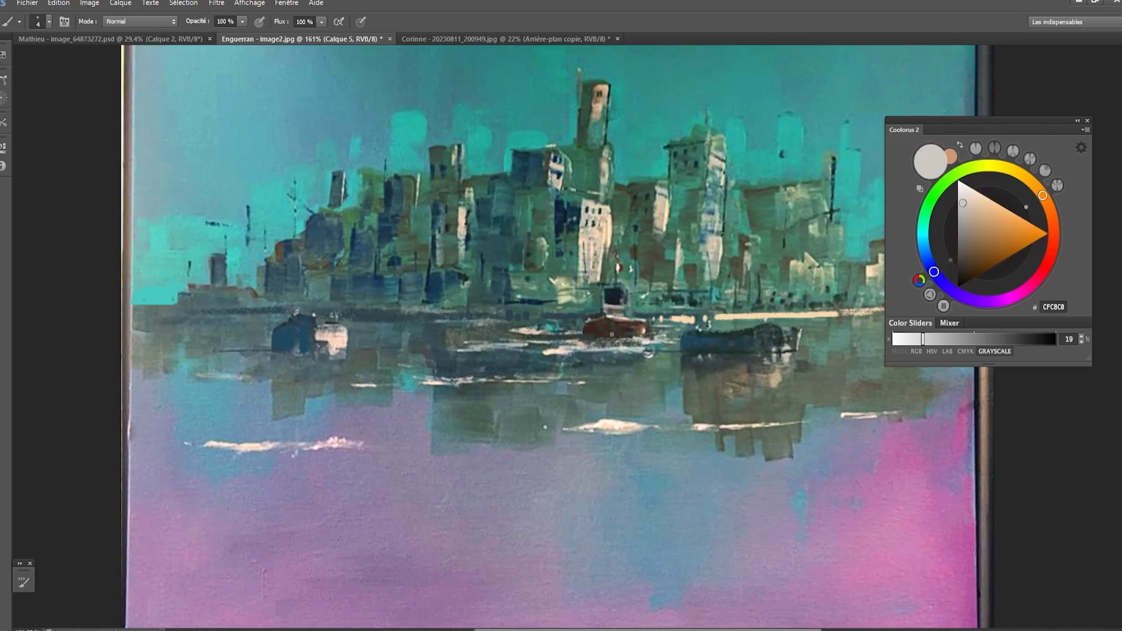
mouse_move(618, 334)
mouse_down()
mouse_move(635, 341)
mouse_move(600, 338)
mouse_up()
drag(784, 352, 865, 352)
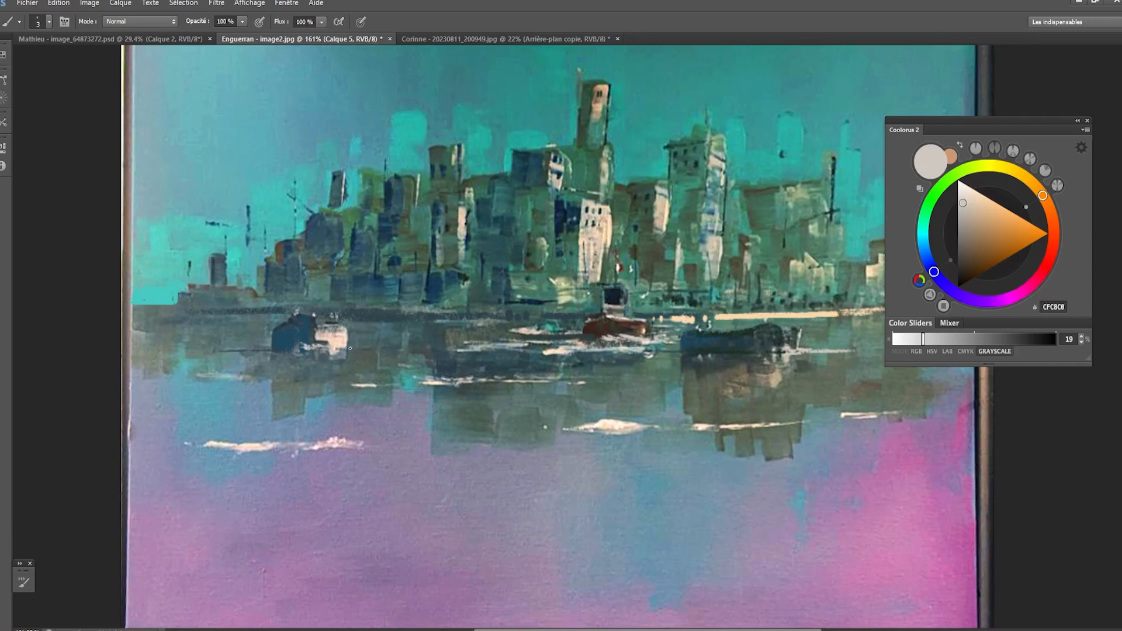
- Paint a thin dark blue shadow on the water left of the left-hand boat, using the boat's own blue
alt+click(275, 337)
key(bracketright)
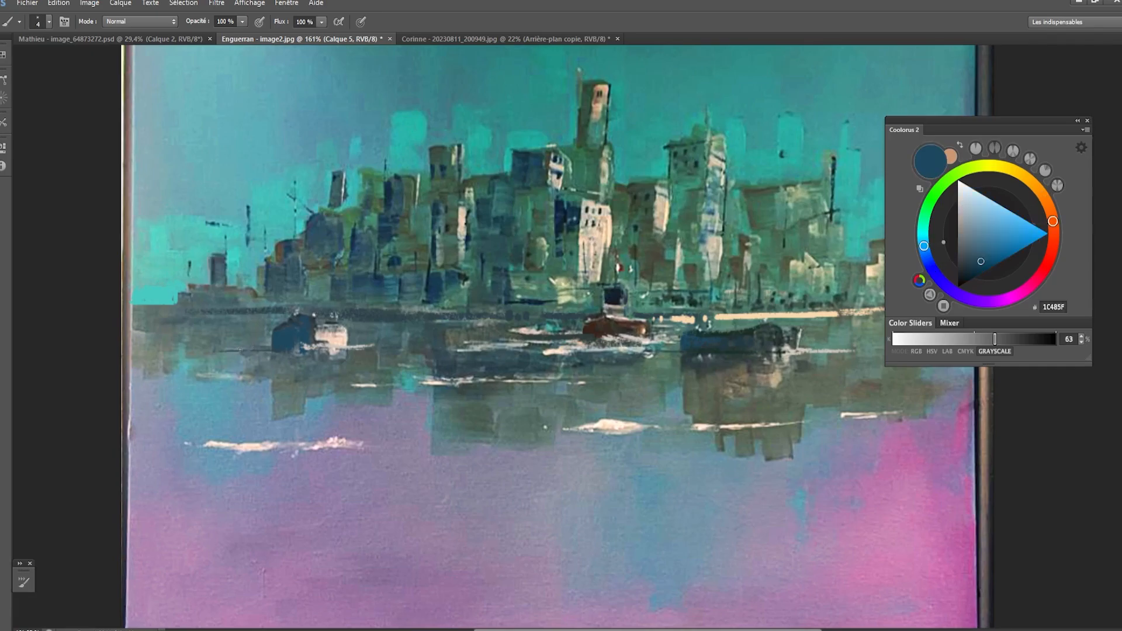
mouse_move(240, 350)
mouse_down()
mouse_move(272, 349)
mouse_move(218, 346)
mouse_move(277, 347)
mouse_move(196, 352)
mouse_move(271, 345)
mouse_move(204, 345)
mouse_move(253, 344)
mouse_up()
key(bracketleft)
key(bracketright)
- Paint a dark brown shadow on the water left of the central boat and cover the nearby foam with grey-green
alt+click(584, 335)
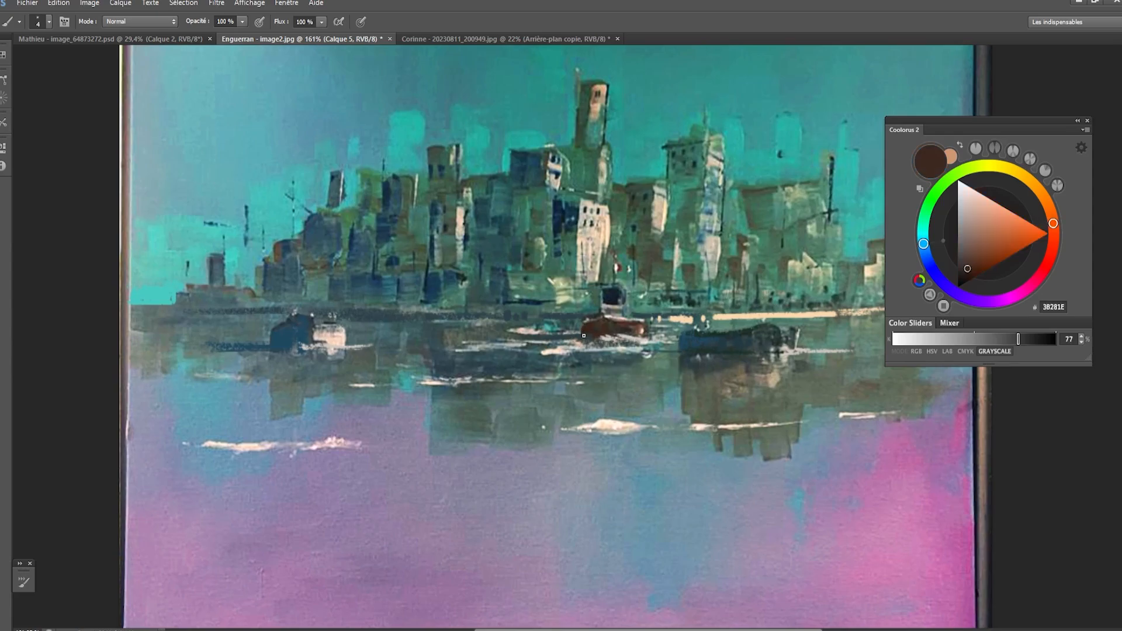
key(bracketright)
alt+click(547, 325)
key(bracketright)
key(bracketright)
key(bracketright)
key(bracketright)
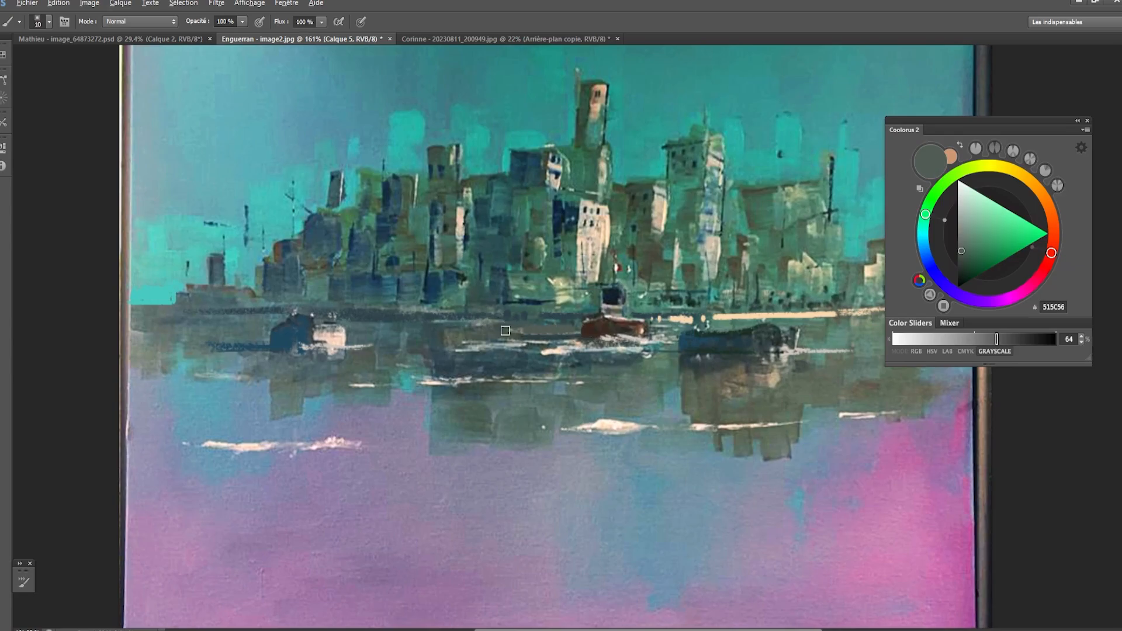
alt+click(566, 329)
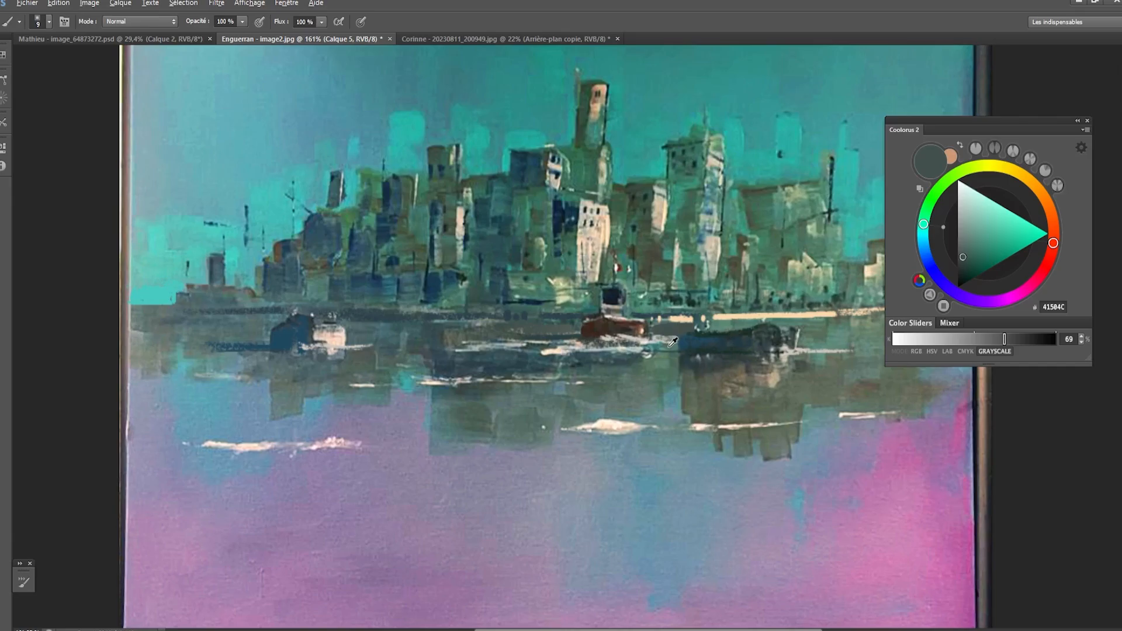
- Sample a muted teal from the water beside the right-hand boat and choose a textured brush tip at a small size
alt+click(675, 346)
alt+click(680, 332)
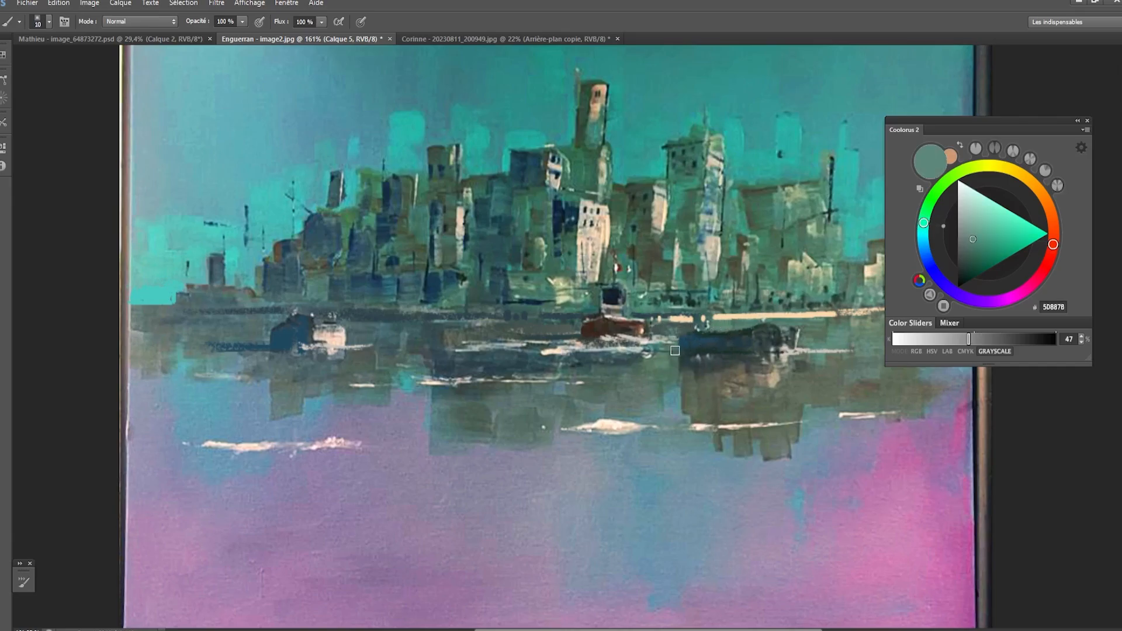
key(bracketleft)
key(bracketleft)
key(bracketleft)
right_click(720, 336)
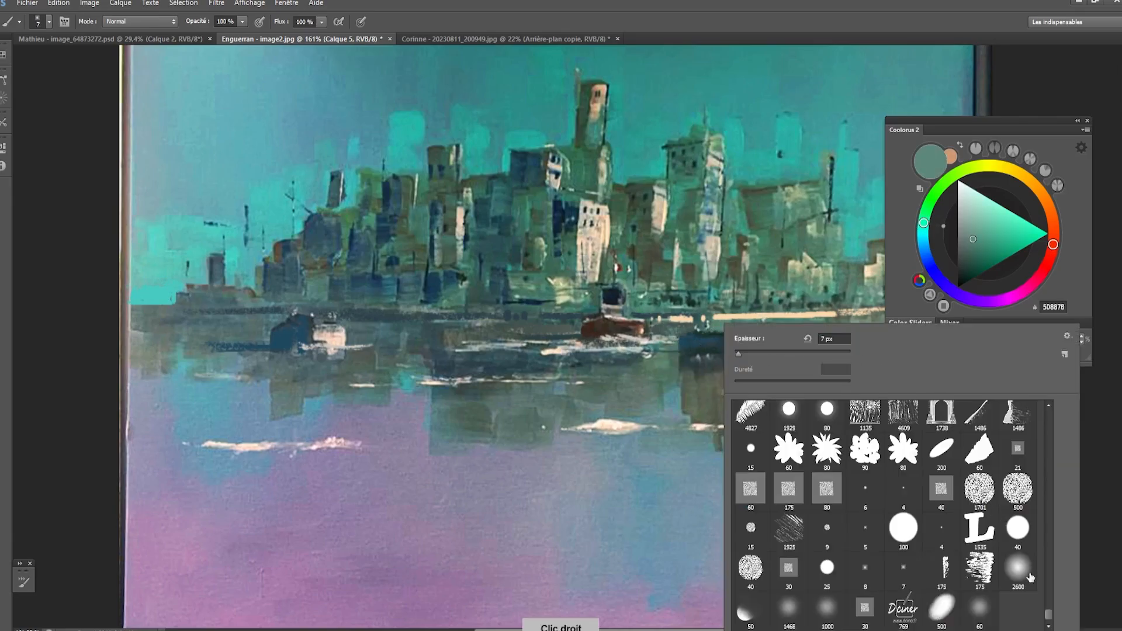
scroll(1050, 614, down, 5)
scroll(1050, 614, up, 4)
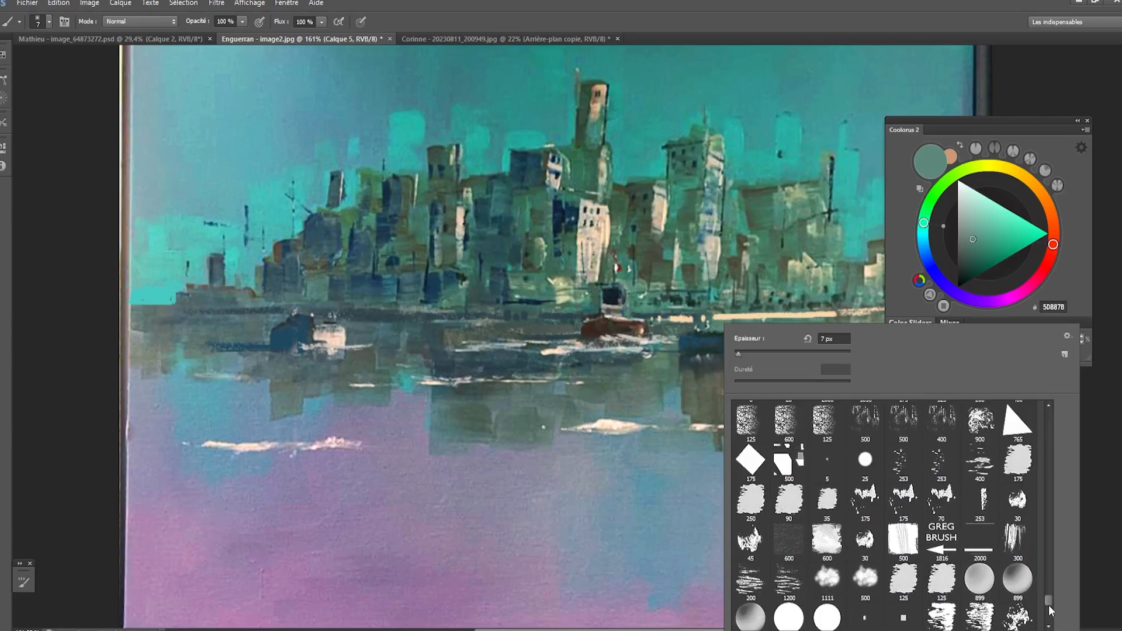
click(752, 421)
click(634, 348)
key(bracketleft)
key(bracketleft)
key(bracketleft)
key(bracketleft)
key(bracketleft)
key(bracketleft)
key(bracketleft)
key(bracketleft)
key(bracketleft)
key(bracketleft)
key(bracketleft)
key(bracketleft)
key(bracketleft)
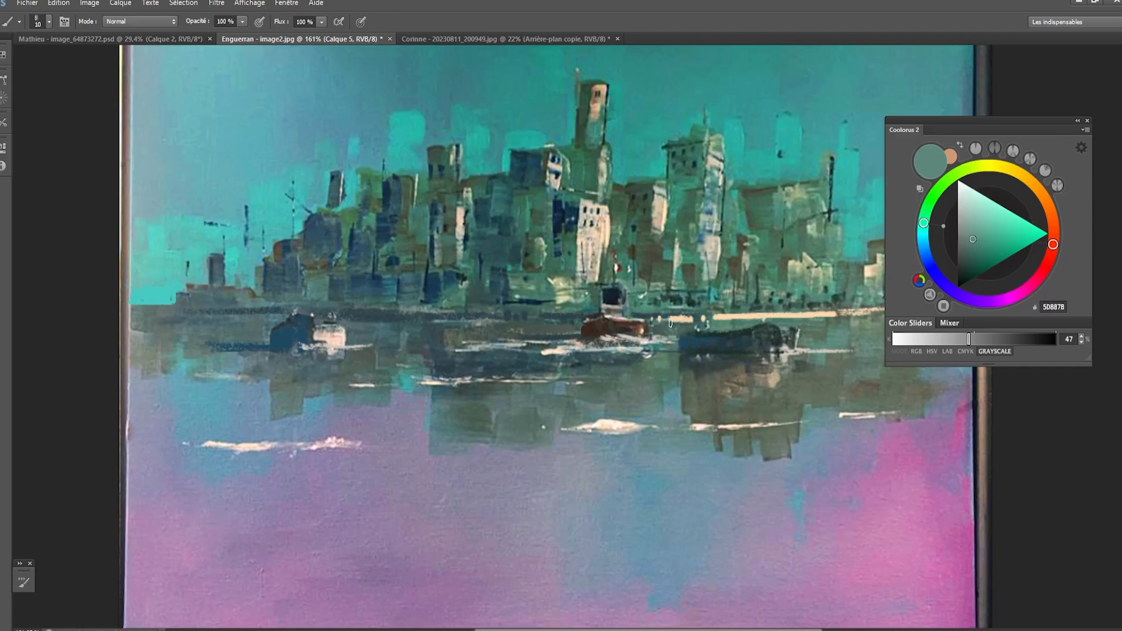
- Try a muted teal stroke on the water below the left-hand boat, adjusting the brush size
key(bracketleft)
key(bracketleft)
key(bracketleft)
key(bracketright)
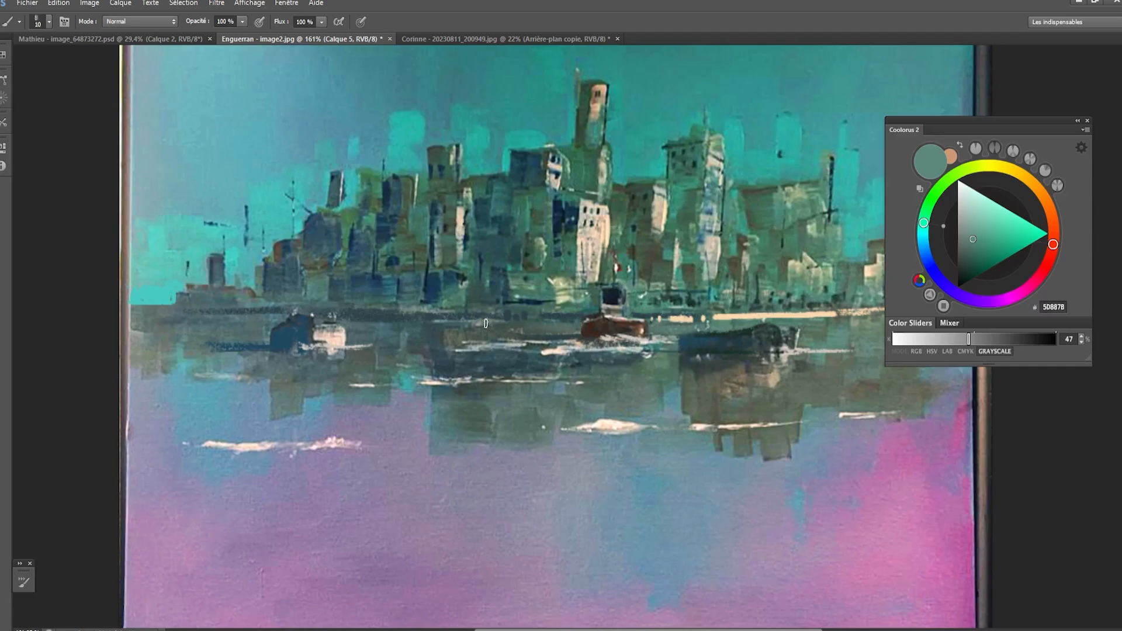
key(bracketright)
key(bracketright)
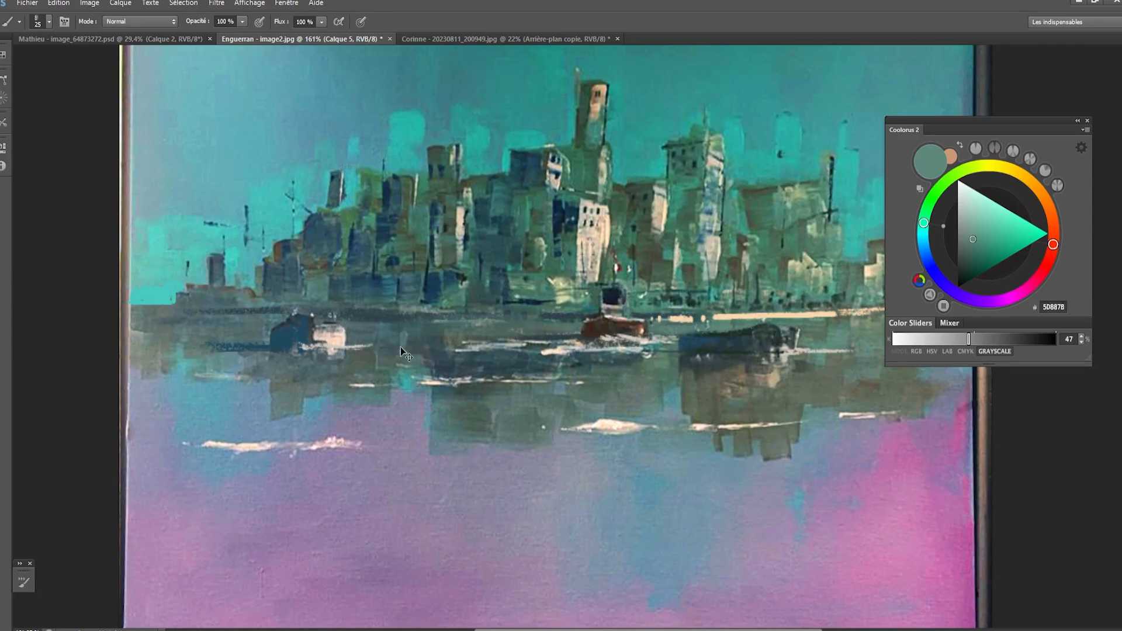
key(bracketleft)
mouse_move(351, 368)
mouse_down()
mouse_move(684, 602)
mouse_move(333, 392)
mouse_up()
key(ctrl+z)
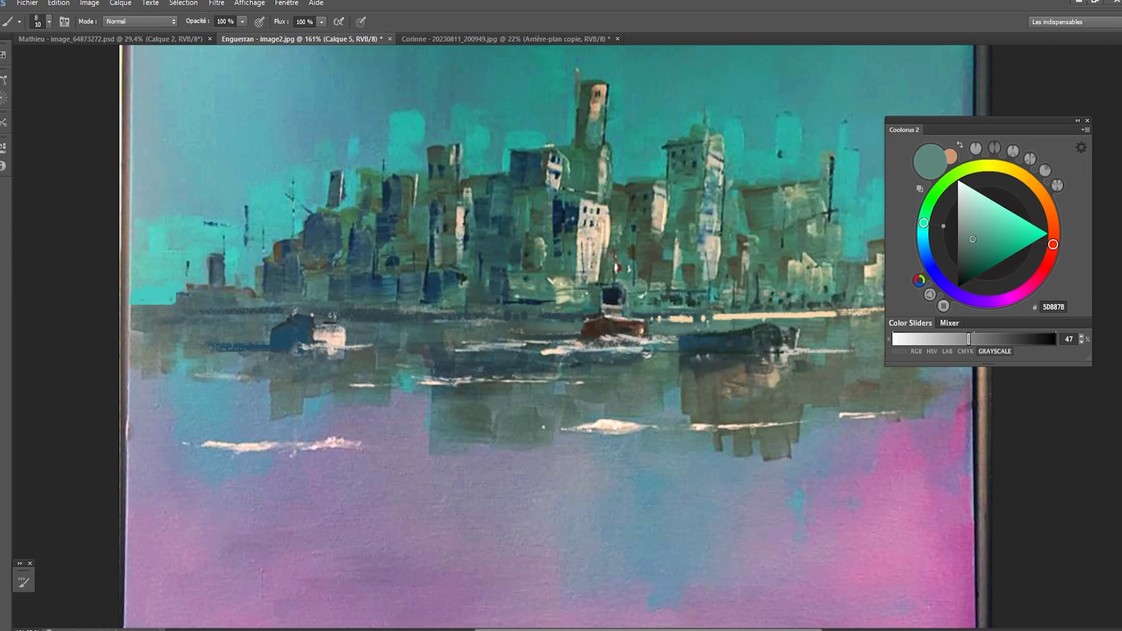
- Narrow the right-hand boat's reflection by painting sampled blue-grey water over its lower right edge
alt+click(807, 417)
key(bracketright)
key(bracketright)
key(bracketright)
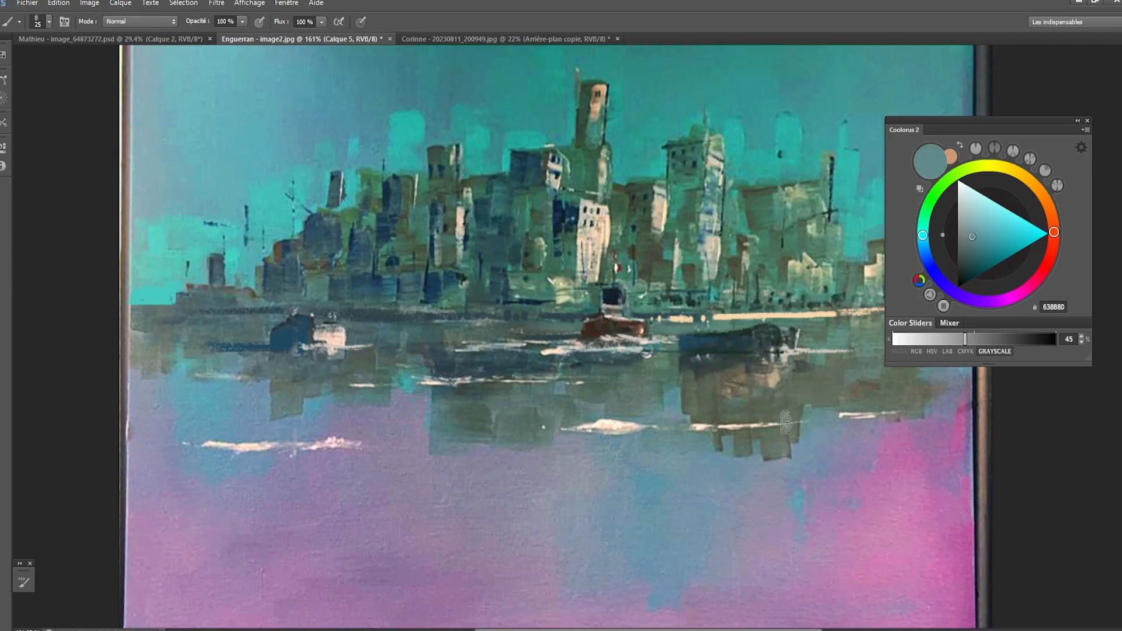
drag(796, 418, 794, 450)
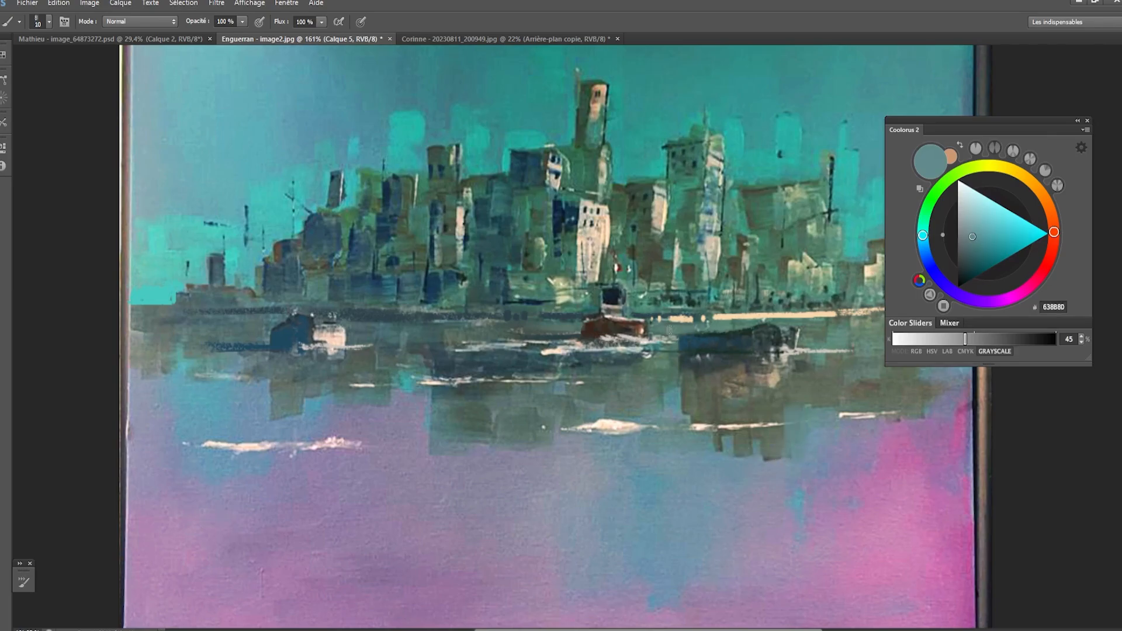
- Sample a light green-teal near the central boat, lighten it to 86C2B1 and set a small brush size of 7
key(bracketleft)
key(bracketleft)
key(bracketleft)
key(bracketleft)
alt+click(653, 343)
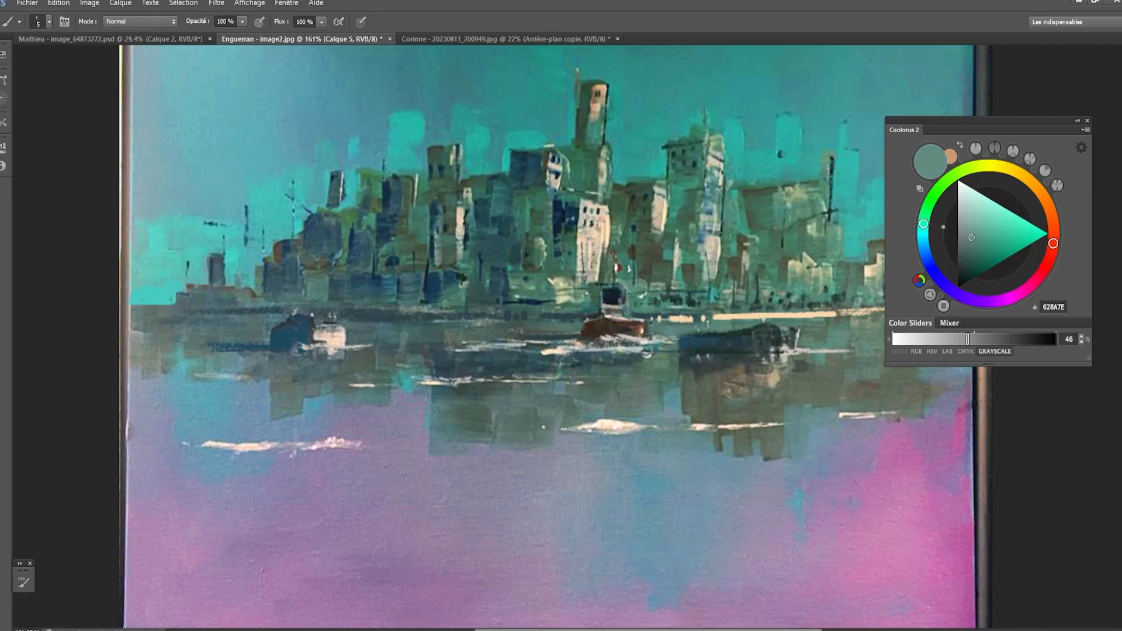
alt+click(662, 341)
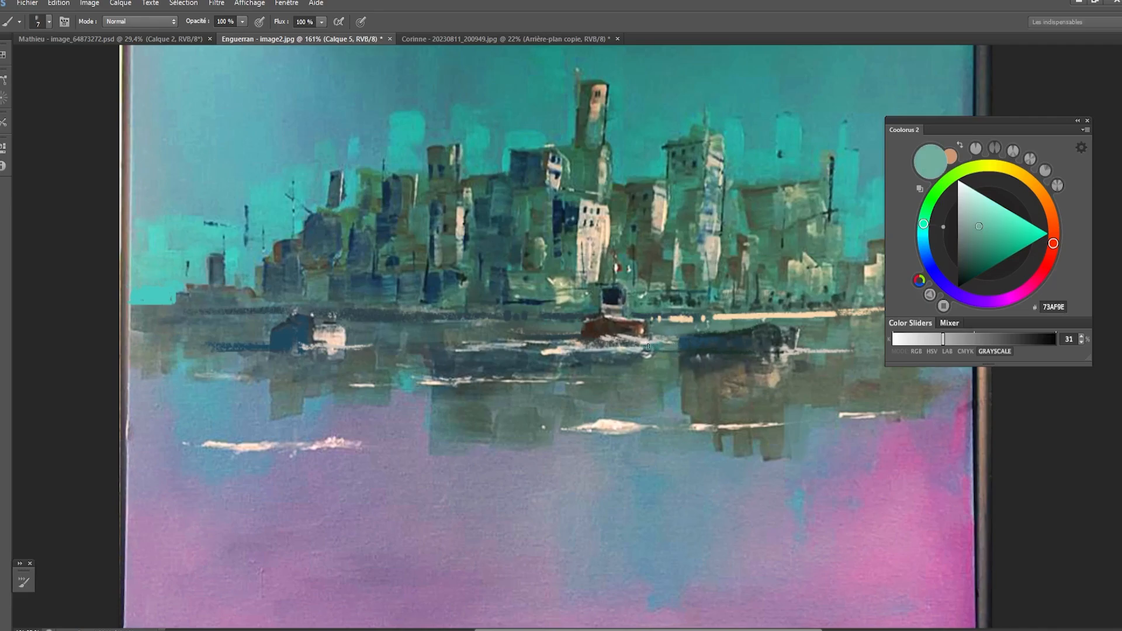
key(bracketleft)
drag(979, 226, 979, 218)
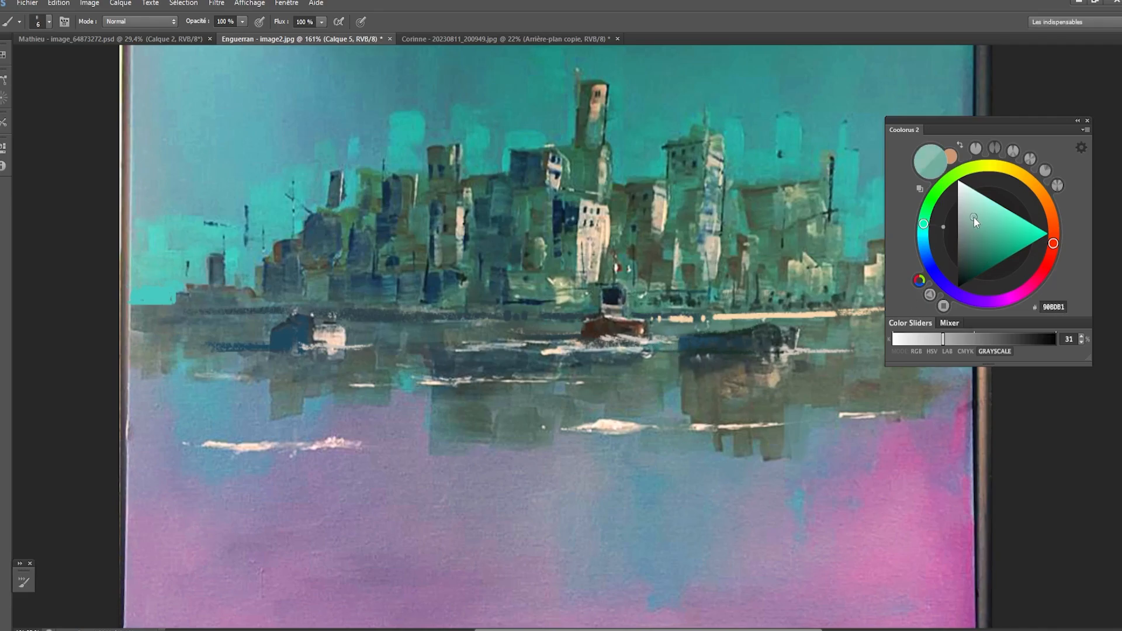
key(bracketleft)
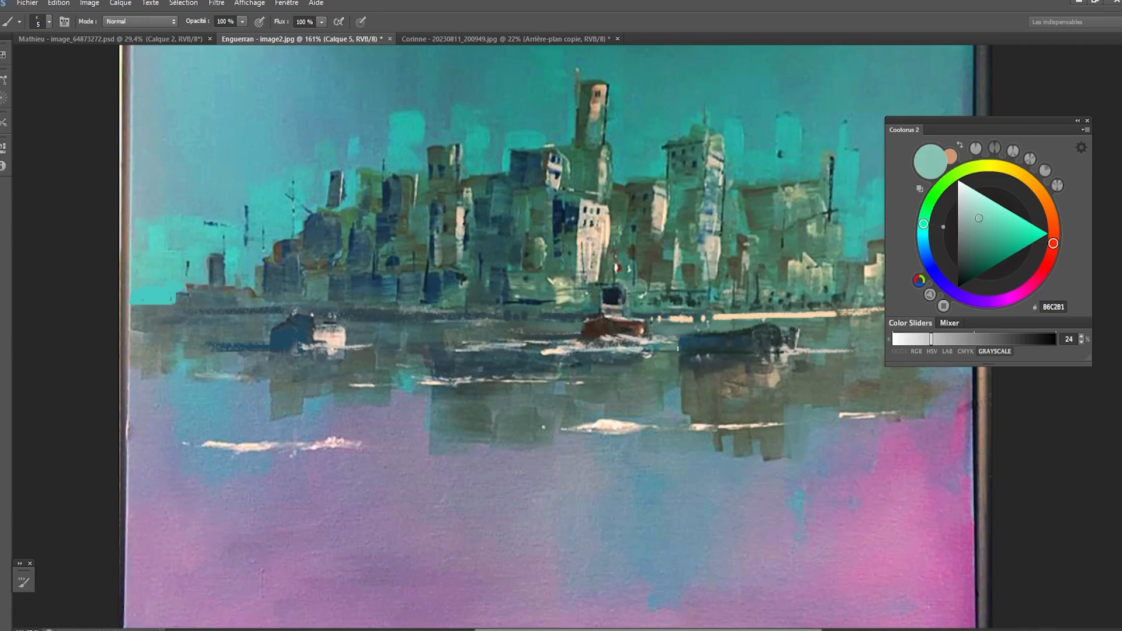
key(bracketright)
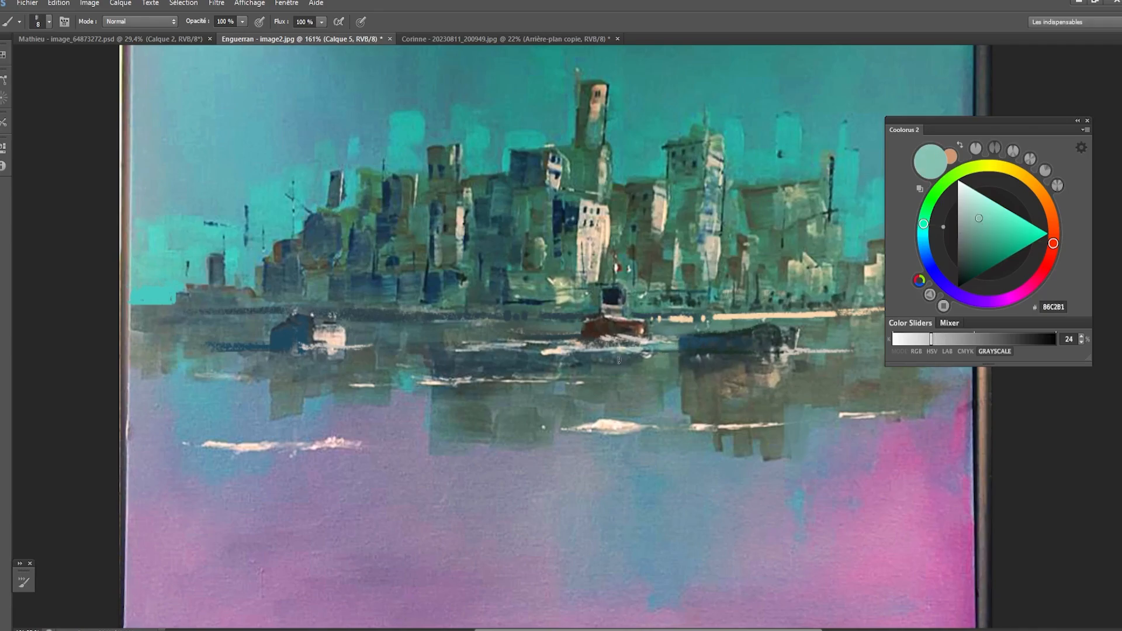
key(bracketleft)
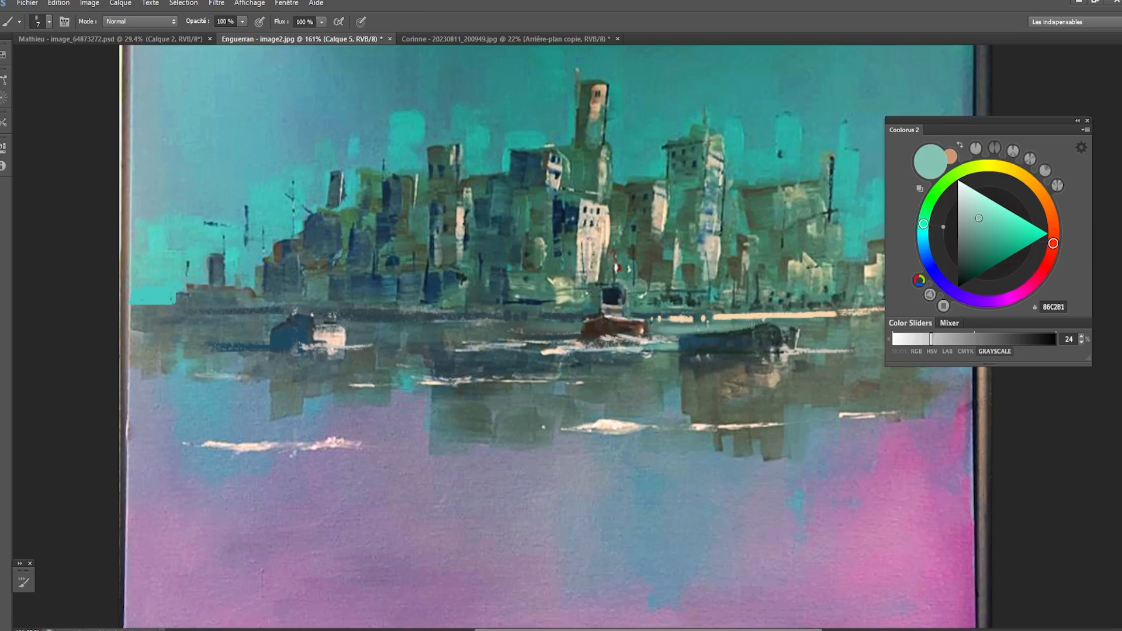
- Paint soft pale teal strokes on the water just below the horizon around the central boat, varying the brush size up to 25
key(bracketright)
key(bracketright)
key(bracketright)
key(bracketright)
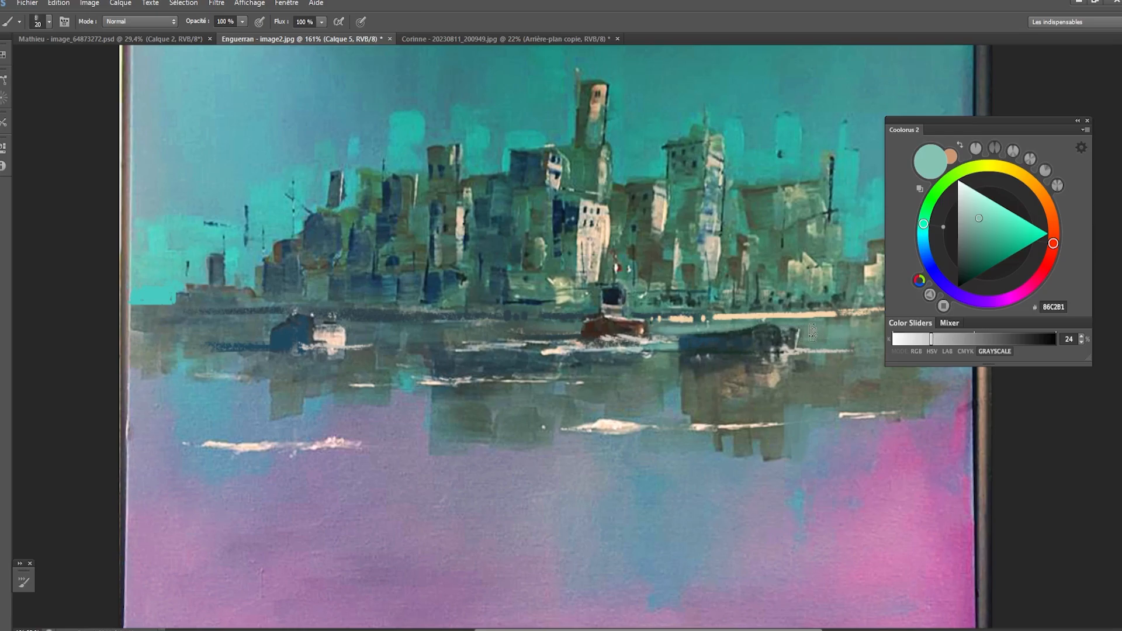
key(bracketleft)
key(bracketleft)
key(bracketleft)
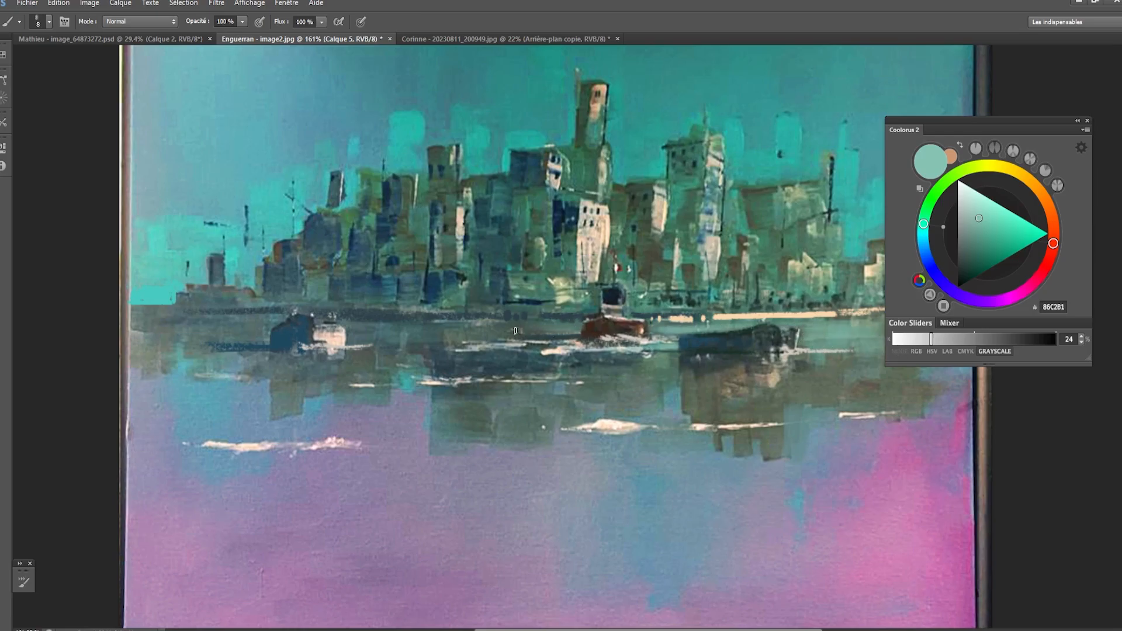
key(bracketright)
key(bracketright)
key(bracketright)
key(bracketright)
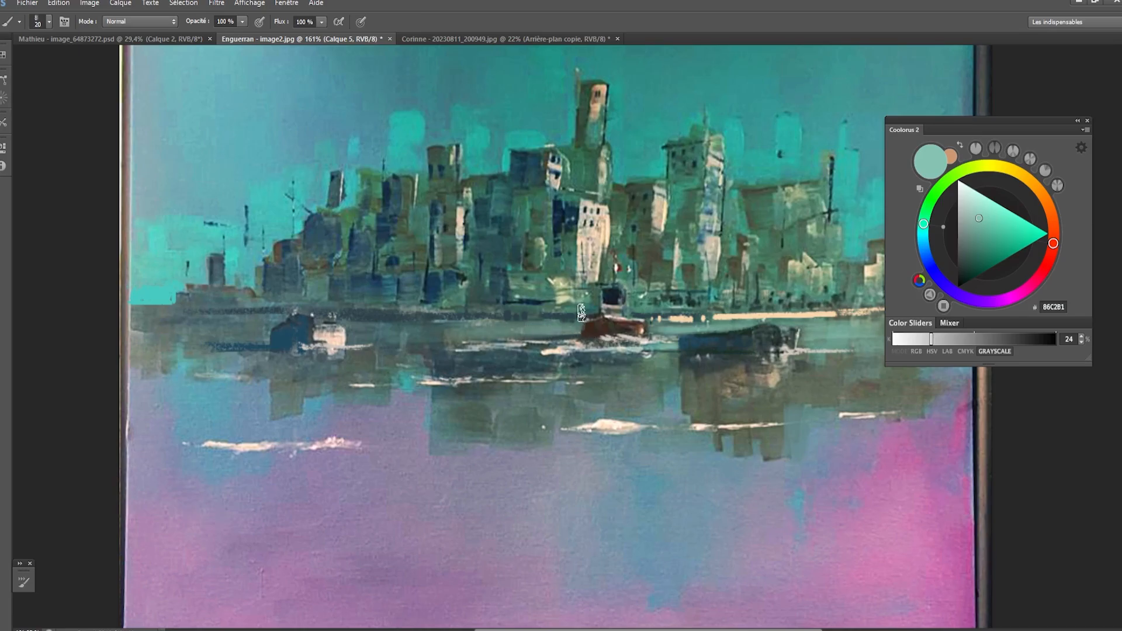
key(bracketright)
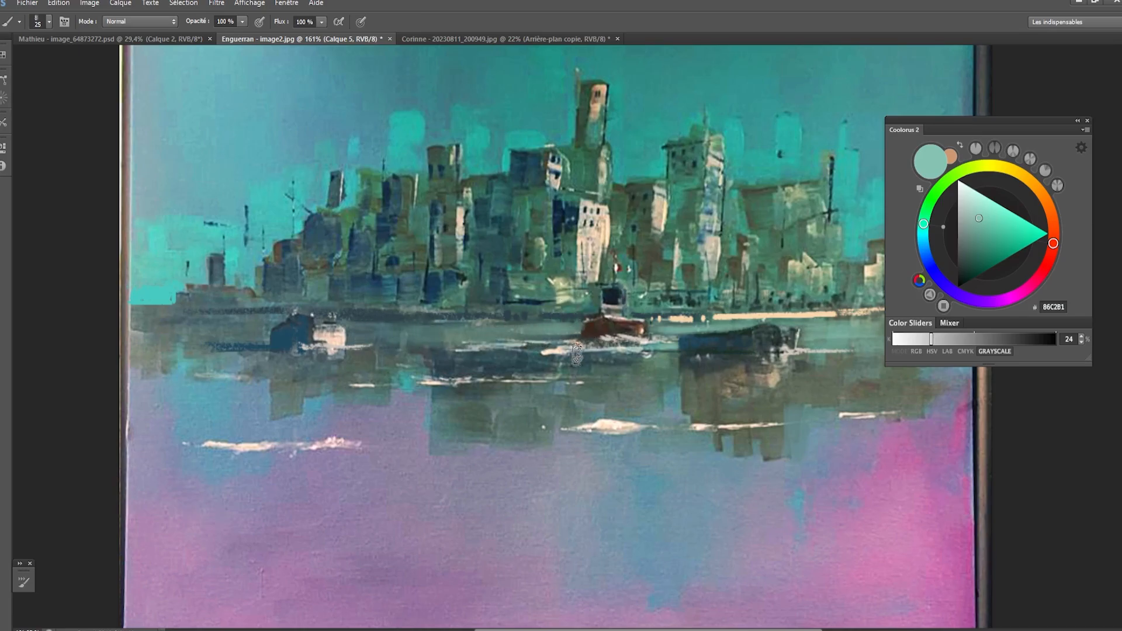
key(bracketleft)
key(bracketleft)
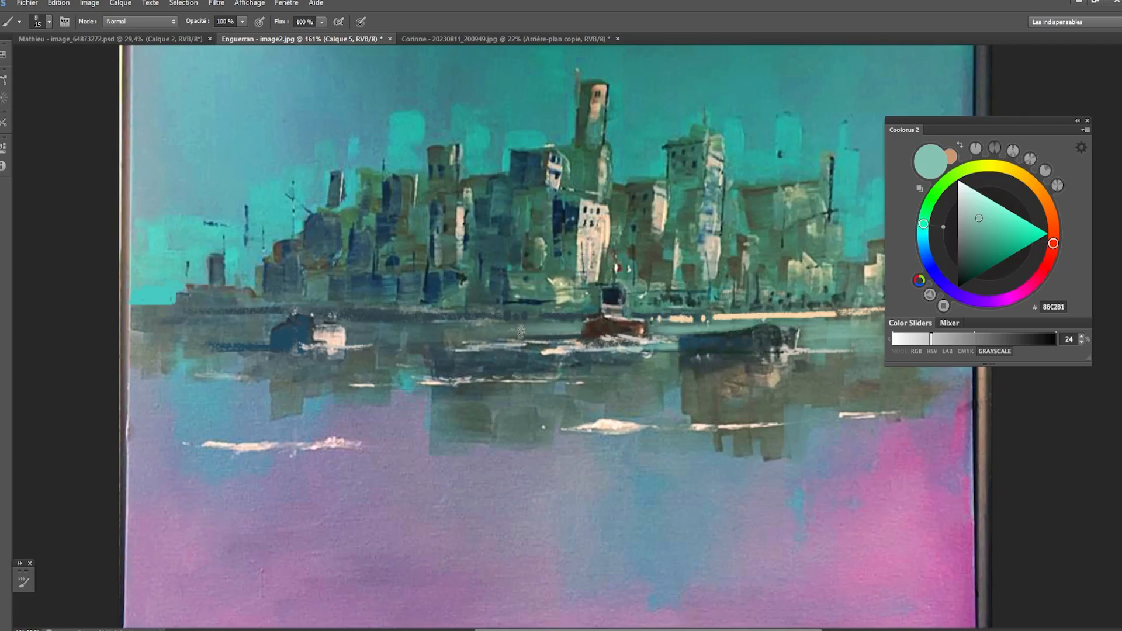
key(bracketleft)
key(bracketleft)
key(bracketleft)
key(bracketleft)
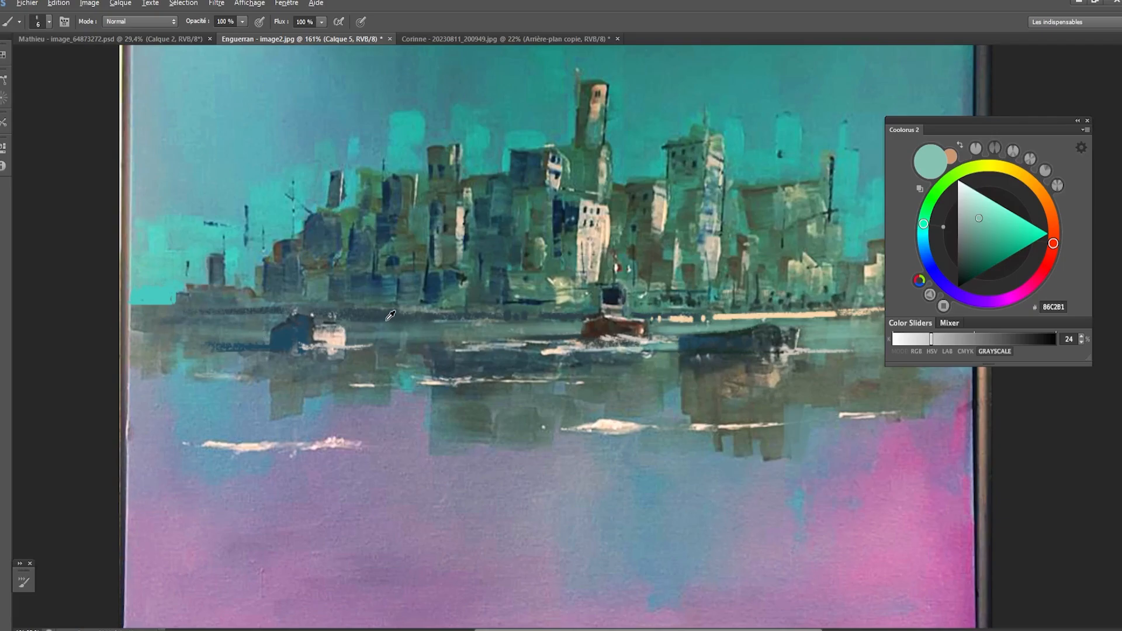
- Sample the dark blue-grey 2D414A from the waterline between the left-hand and central boats and touch up the water with it
alt+click(384, 321)
key(bracketright)
key(bracketright)
key(bracketright)
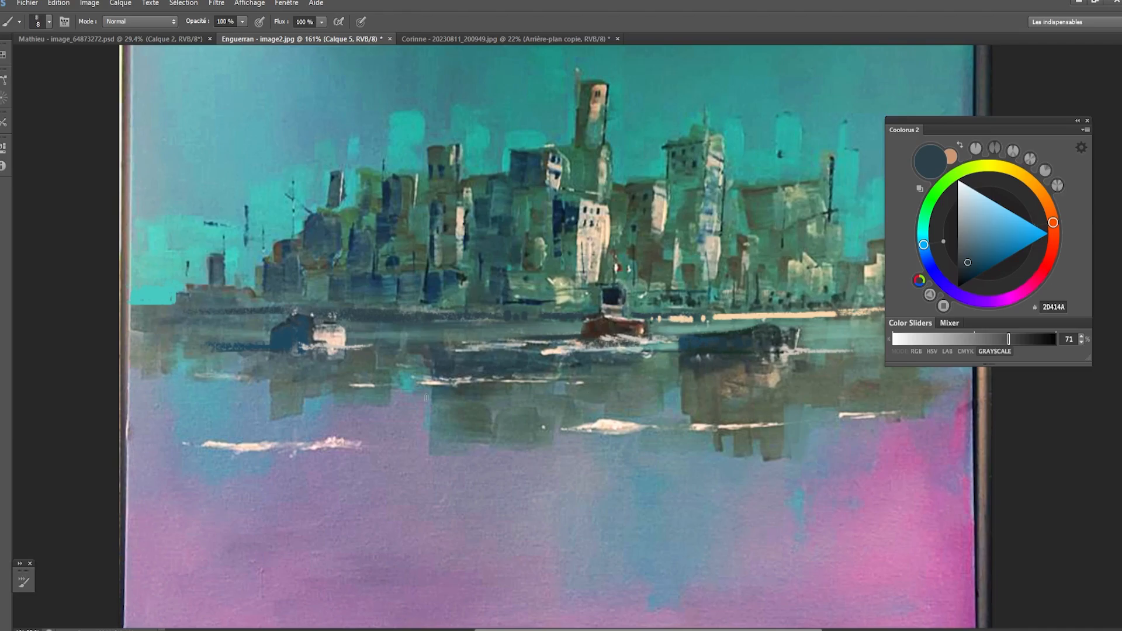
scroll(321, 370, down, 1)
drag(473, 418, 465, 422)
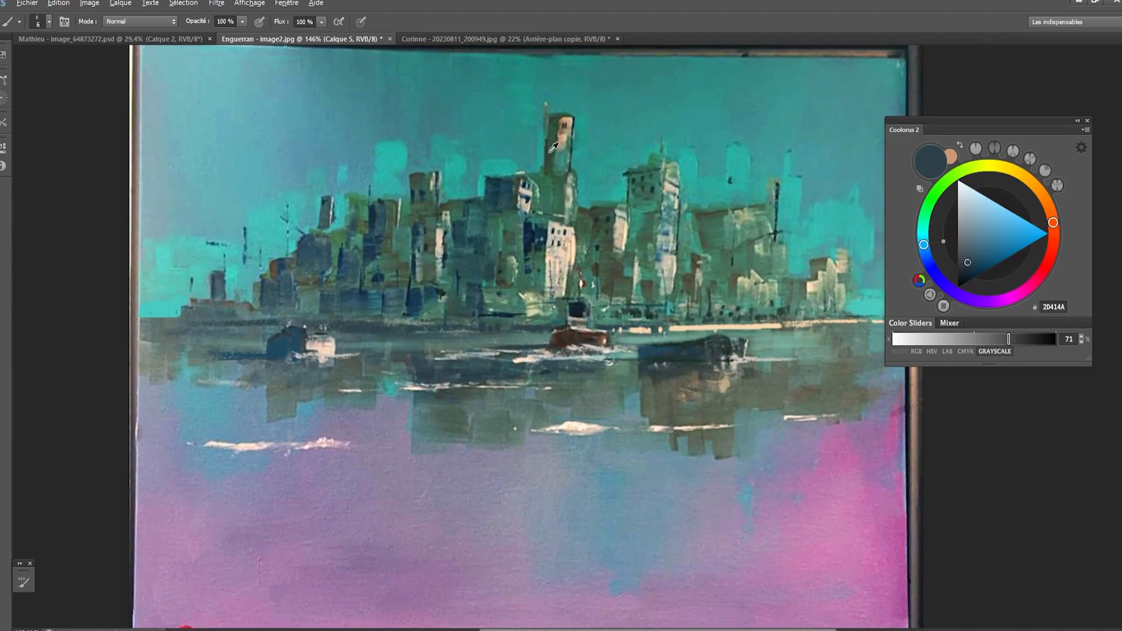
- Sample the tallest tower's dark green and a light cream (E9CBAF), and paint a broad cream highlight down its front
alt+click(548, 188)
alt+click(547, 186)
key(bracketright)
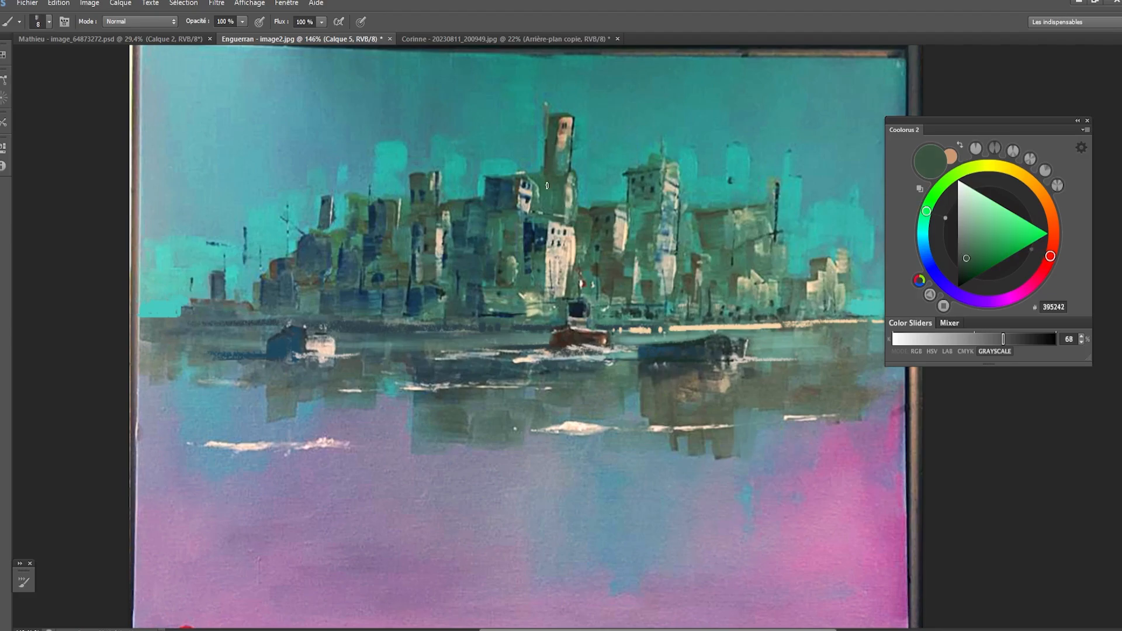
alt+click(567, 219)
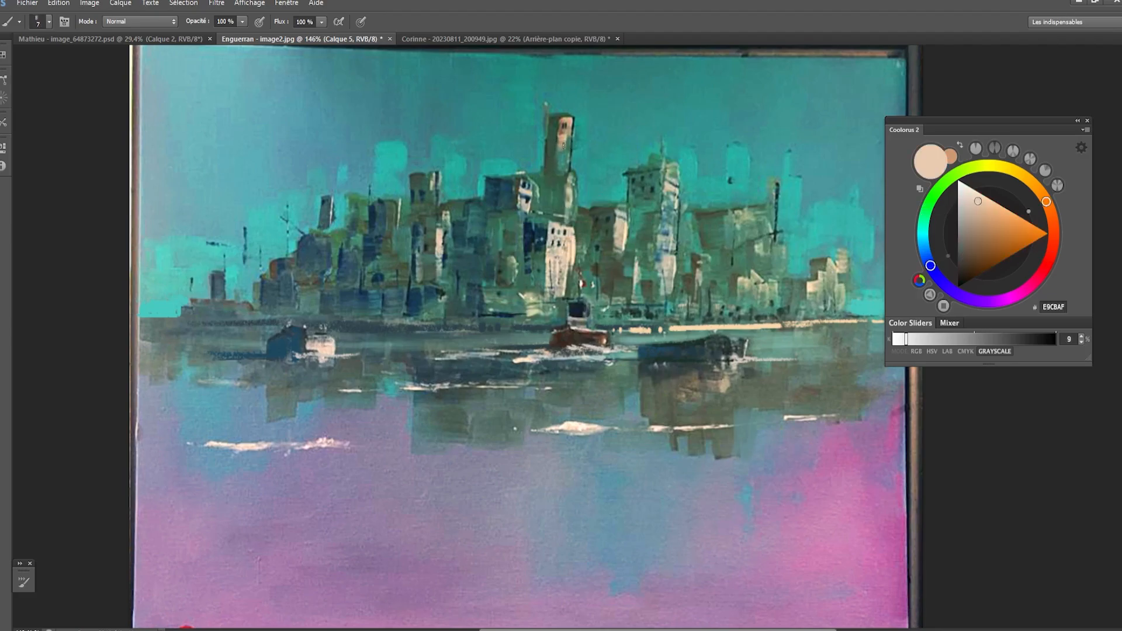
key(bracketright)
key(bracketright)
key(bracketright)
mouse_move(565, 156)
mouse_down()
mouse_move(566, 131)
mouse_move(560, 172)
mouse_up()
key(bracketleft)
key(bracketleft)
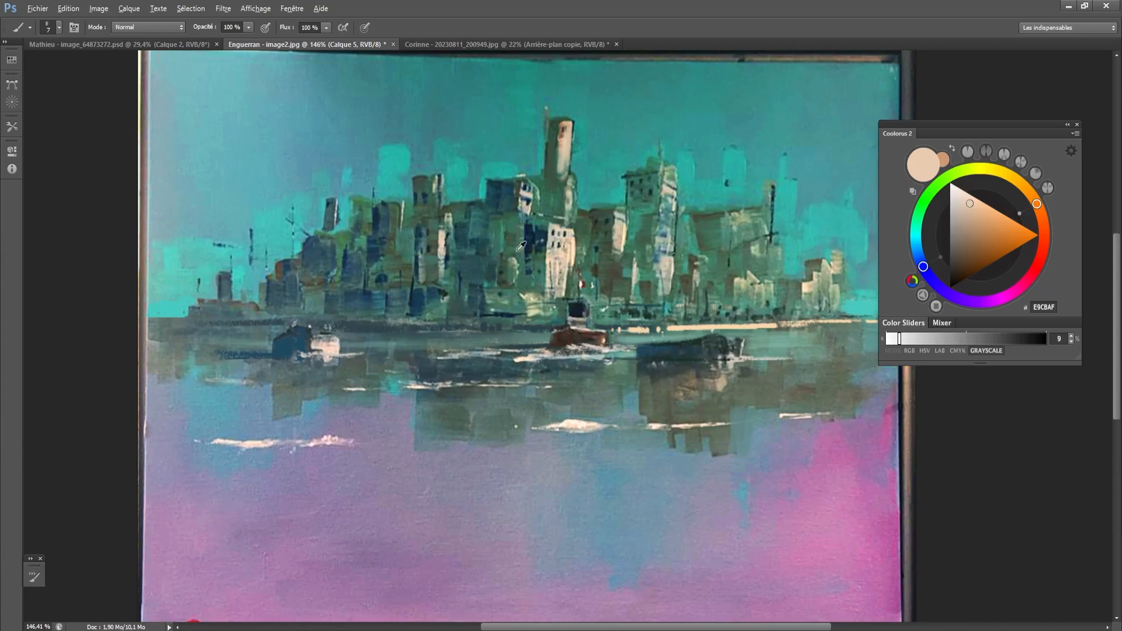
- Sample the dark blue 163A50 from the lower skyline and paint the shaded side of the central white building
alt+click(416, 298)
key(bracketright)
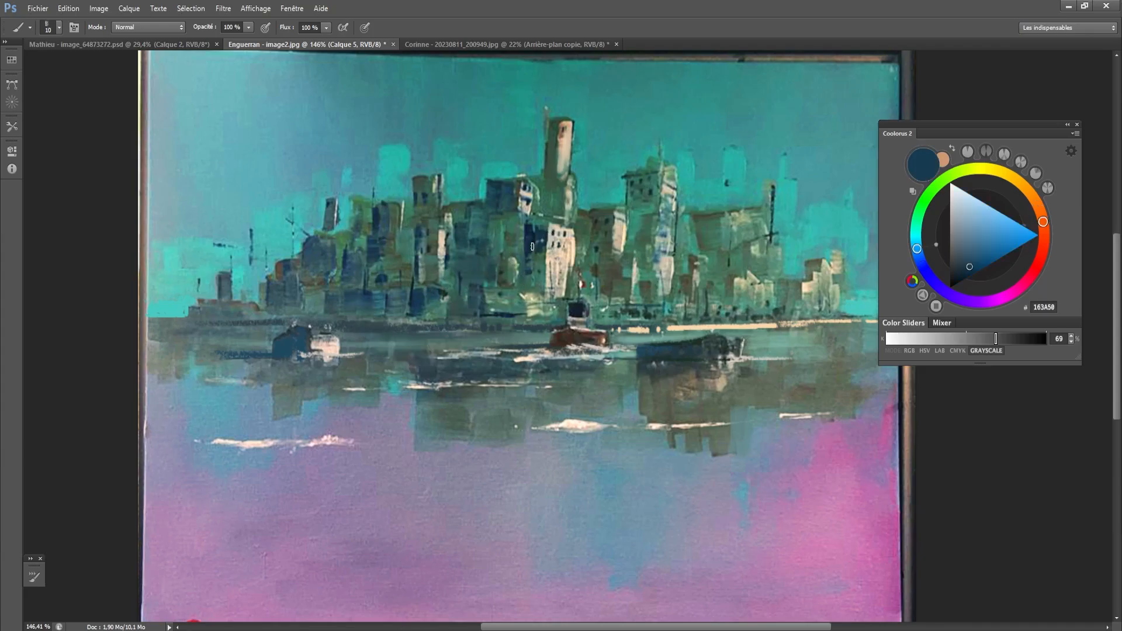
drag(532, 246, 542, 281)
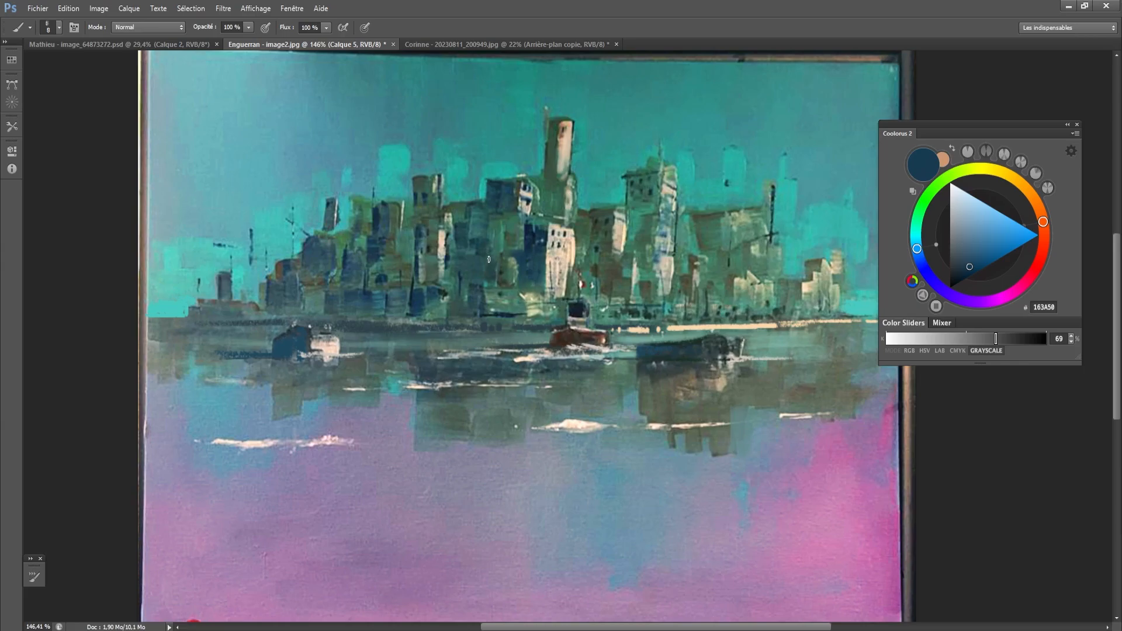
- Paint dark blue shaded facades on the low buildings between the white building and the tall tower to its right
key(bracketright)
drag(604, 270, 601, 270)
key(bracketleft)
key(bracketleft)
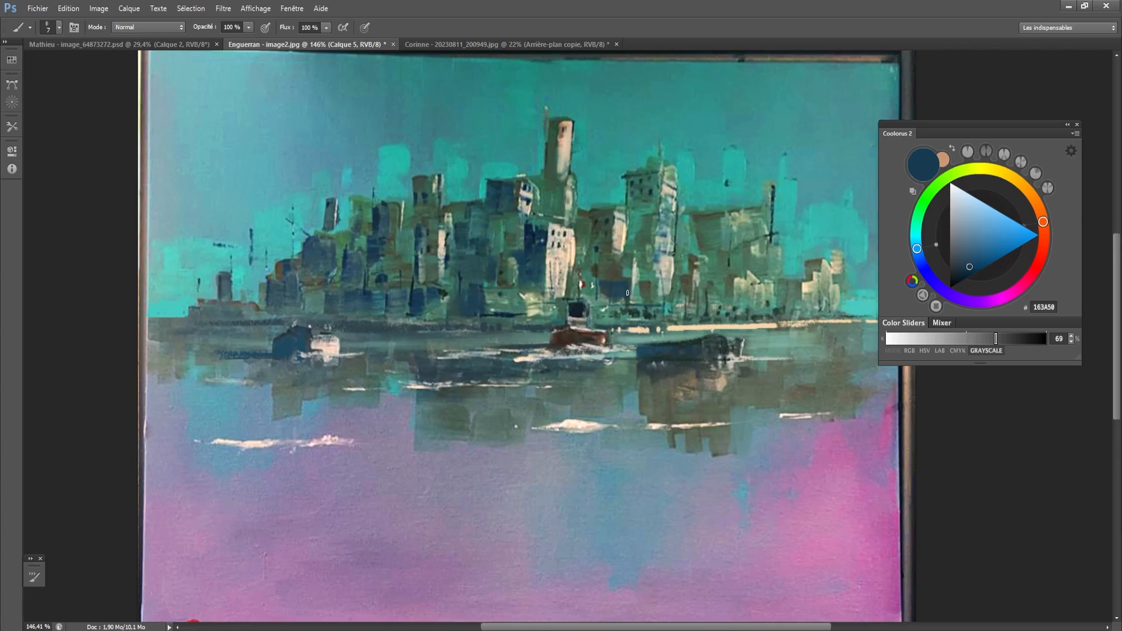
mouse_move(618, 277)
mouse_down()
mouse_move(627, 260)
mouse_move(626, 279)
mouse_up()
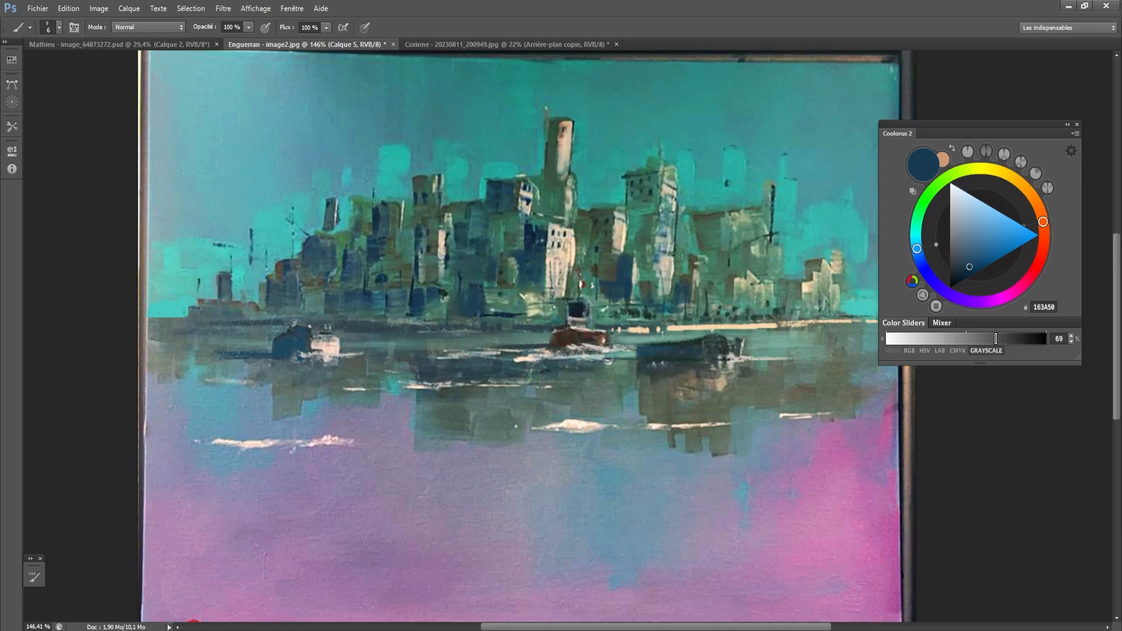
- Add small dark blue shadow strokes to the low buildings along the right-hand shoreline at brush size 7
key(])
drag(706, 292, 716, 303)
mouse_move(725, 292)
mouse_down()
mouse_move(738, 310)
mouse_move(795, 318)
mouse_up()
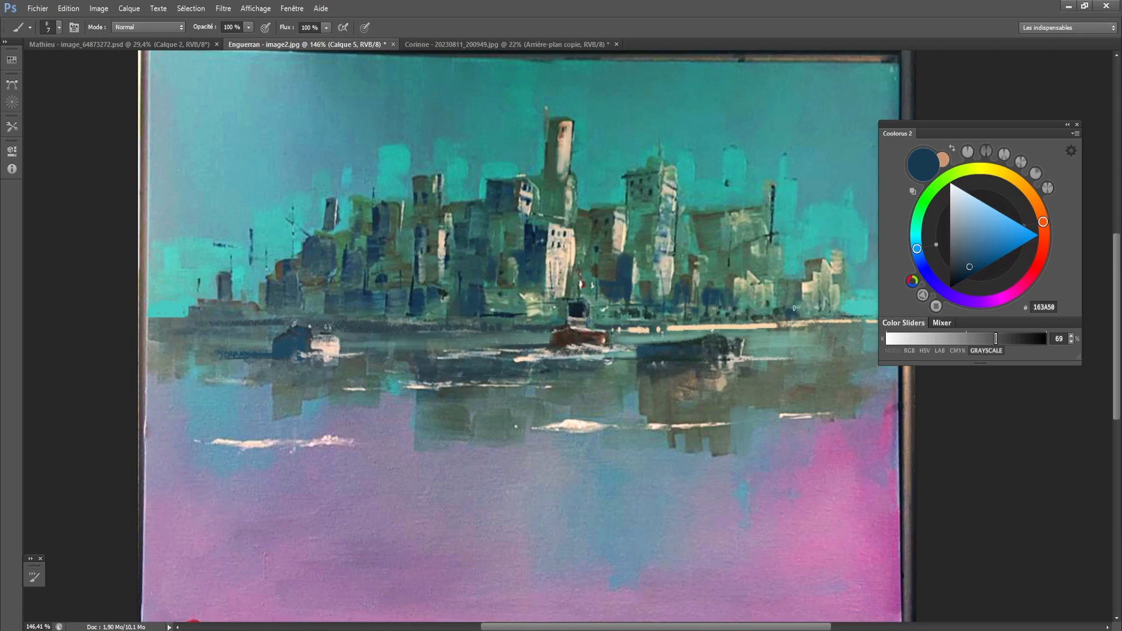
- Sample a bright cream (FBDCB7) and paint a lit facade on a low building at the right-hand shoreline
alt+click(803, 298)
key(bracketleft)
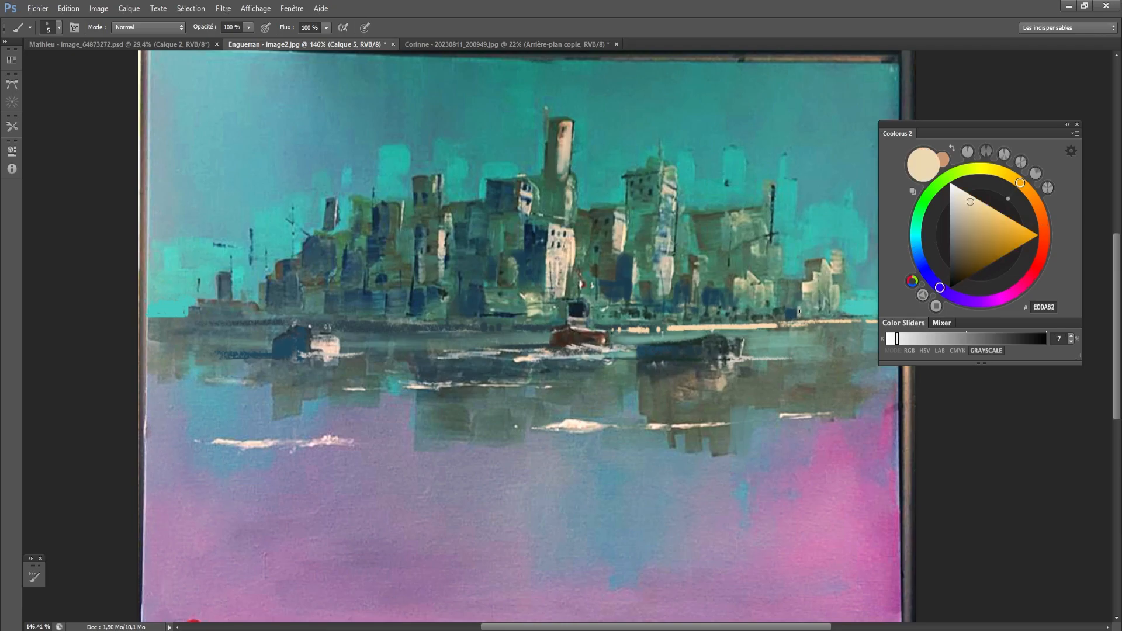
alt+click(798, 311)
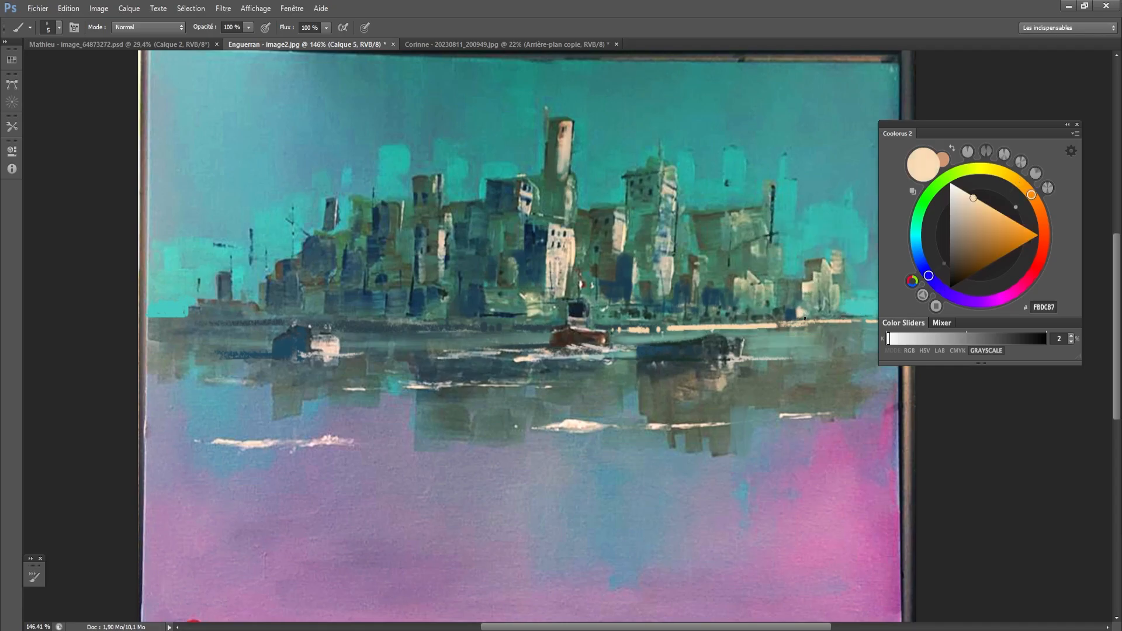
key(bracketright)
drag(745, 292, 735, 309)
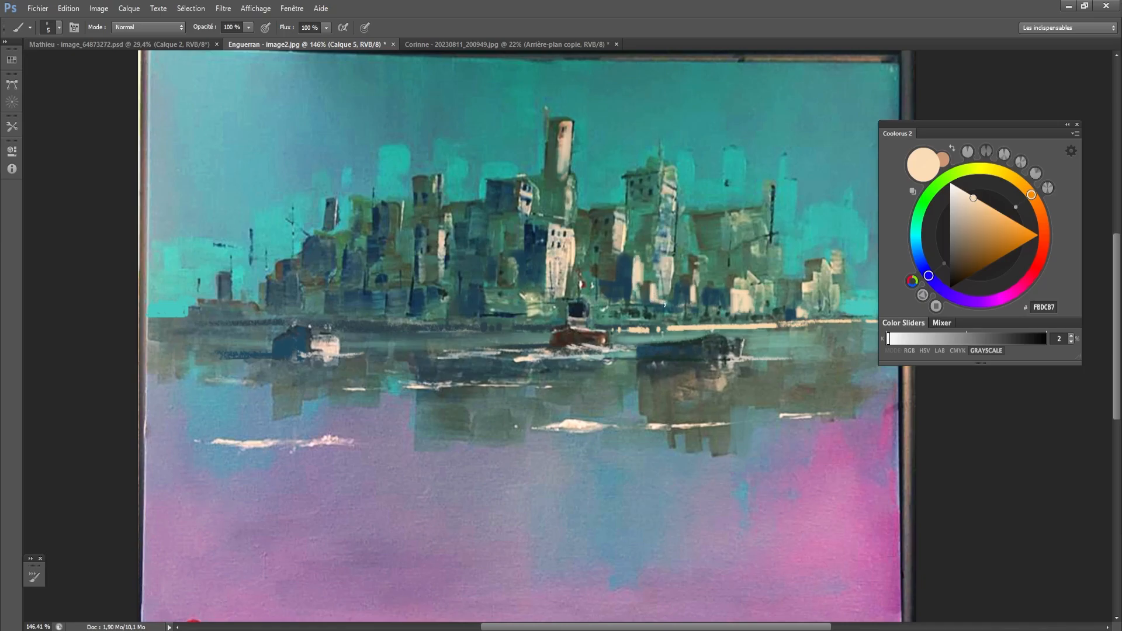
- Sample the green 438968 between the buildings and paint over the detail of the right-hand blocks, adjusting the brush size
alt+click(658, 285)
key(bracketright)
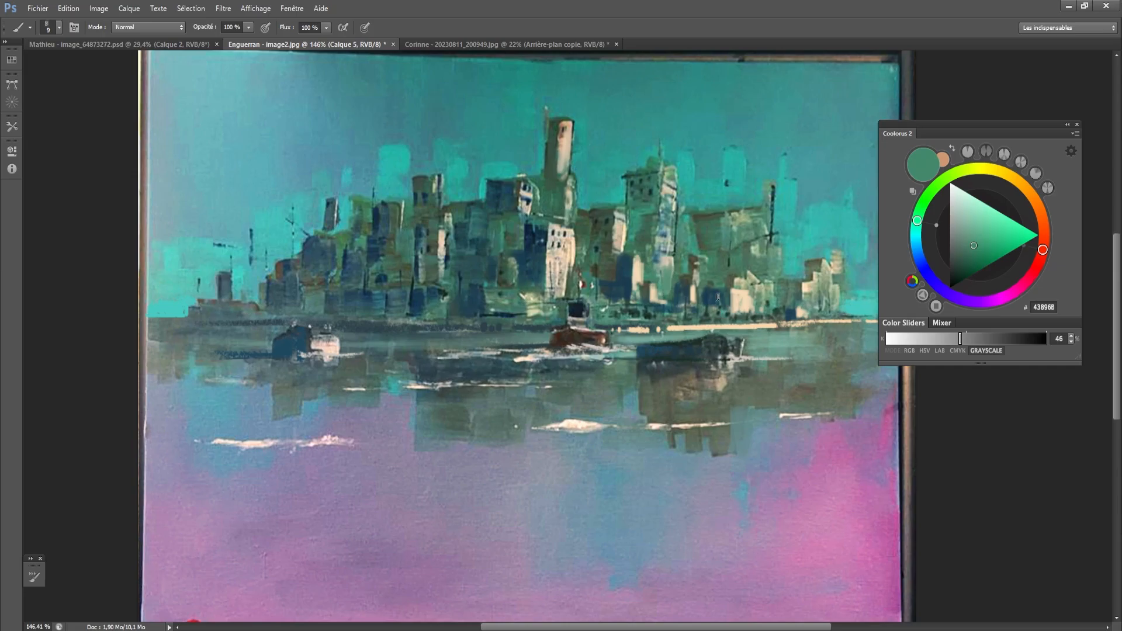
key(bracketright)
key(bracketright)
key(bracketright)
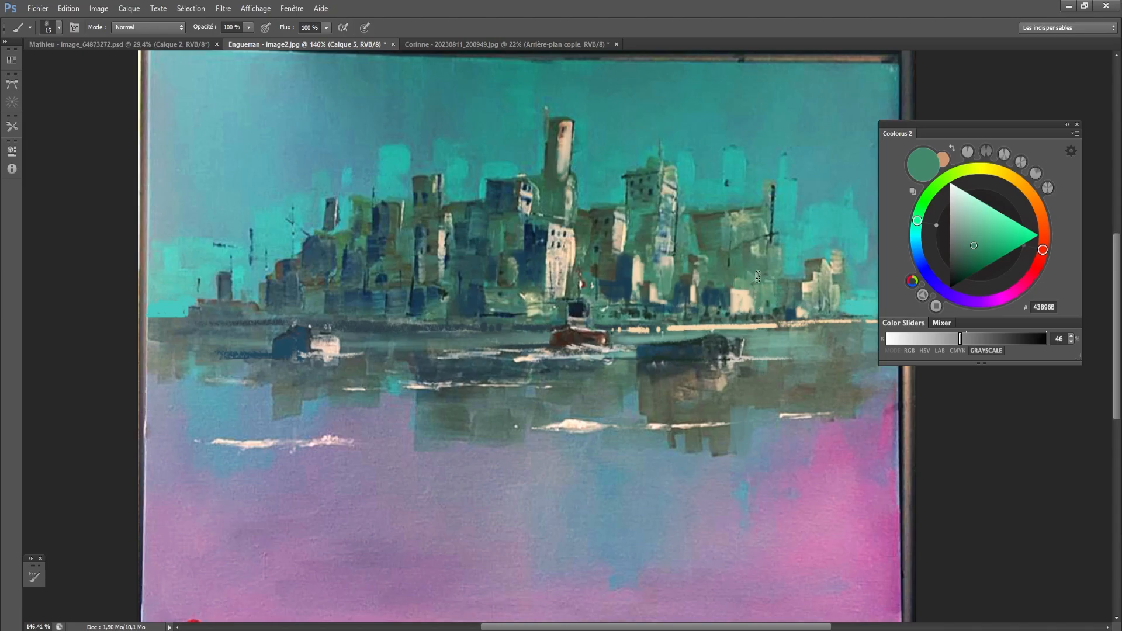
key(bracketleft)
key(bracketleft)
key(bracketright)
alt+click(739, 268)
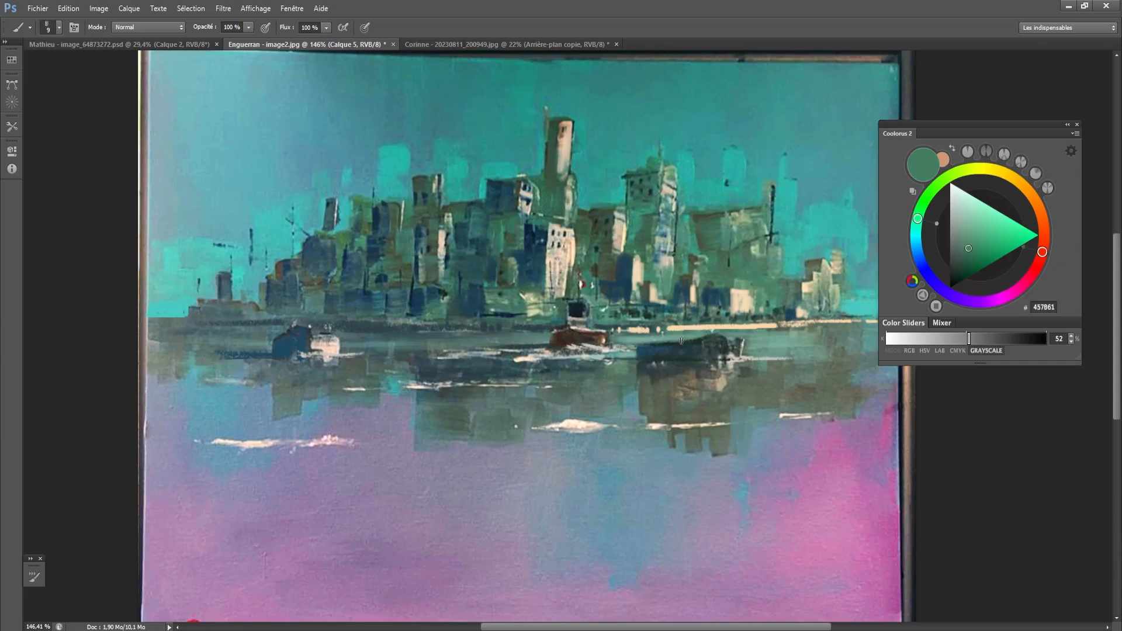
- Sample the dark green 455B48 and darken the building immediately right of the central white one
alt+click(595, 241)
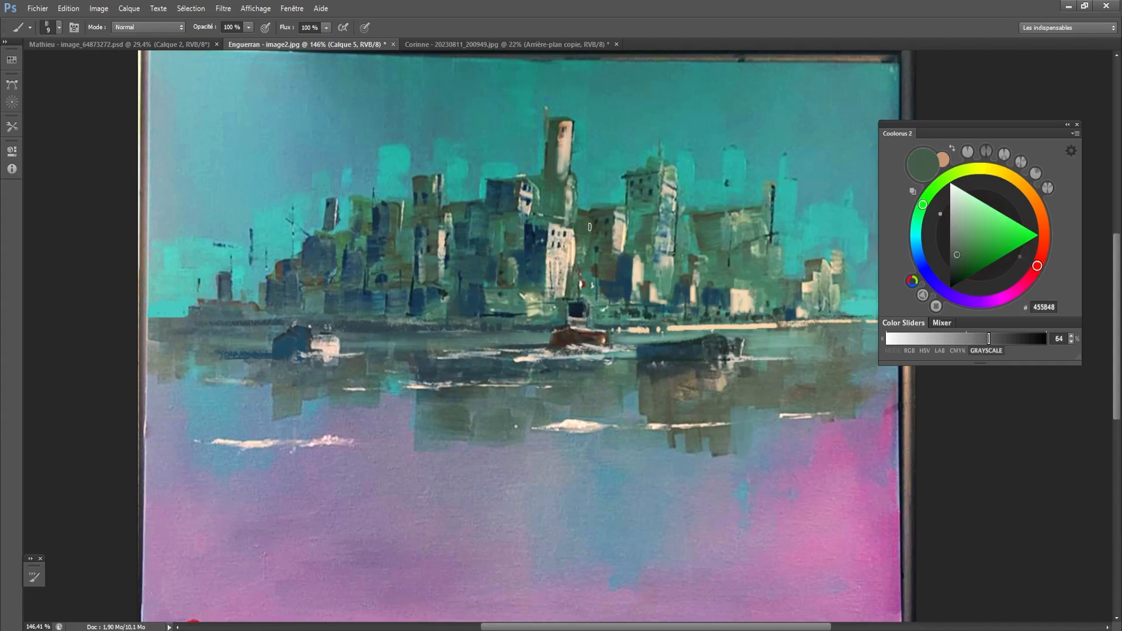
key(bracketright)
key(bracketright)
key(bracketright)
key(bracketleft)
key(bracketleft)
alt+click(648, 211)
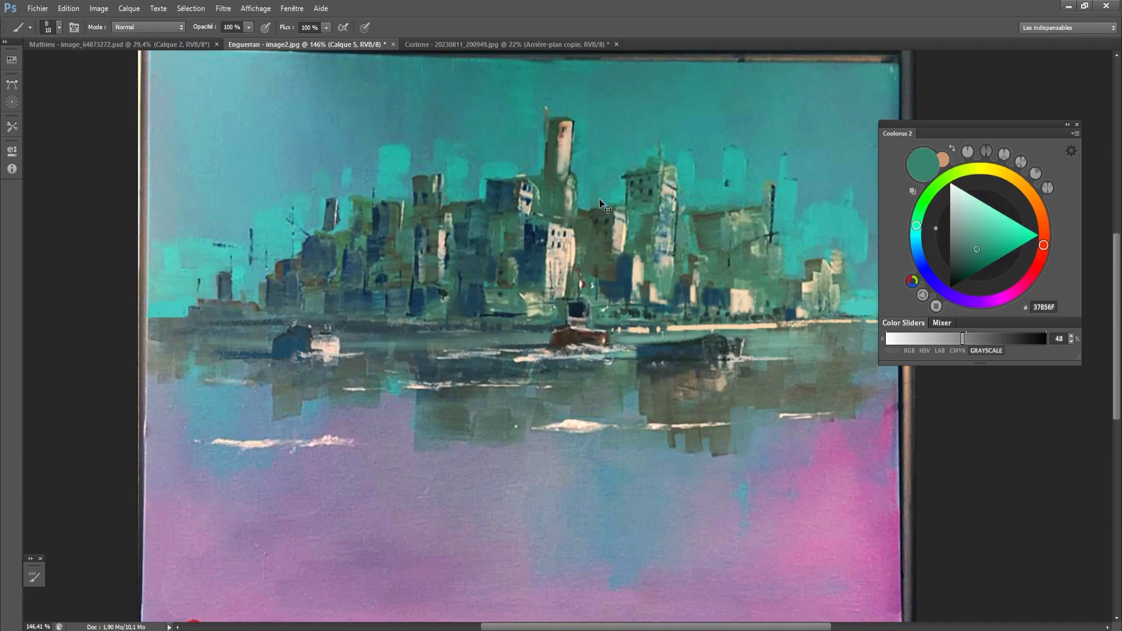
- Sample the green 406C53 and paint muted building shapes behind the skyline beside the tallest tower and the right-hand tower
alt+click(625, 202)
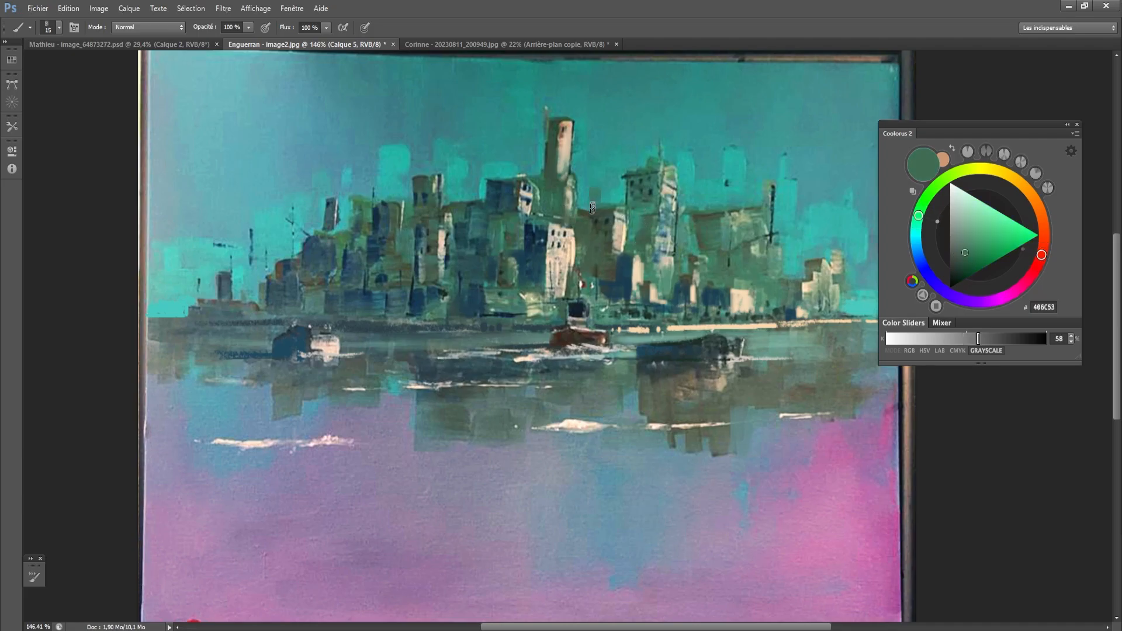
mouse_move(591, 189)
mouse_down()
mouse_move(595, 191)
mouse_move(604, 208)
mouse_move(580, 213)
mouse_up()
mouse_move(699, 202)
mouse_down()
mouse_move(716, 203)
mouse_move(695, 235)
mouse_up()
key([)
- Sample the grey-green 4A7363 and fill in the wide building block right of the right-hand tower
alt+click(721, 219)
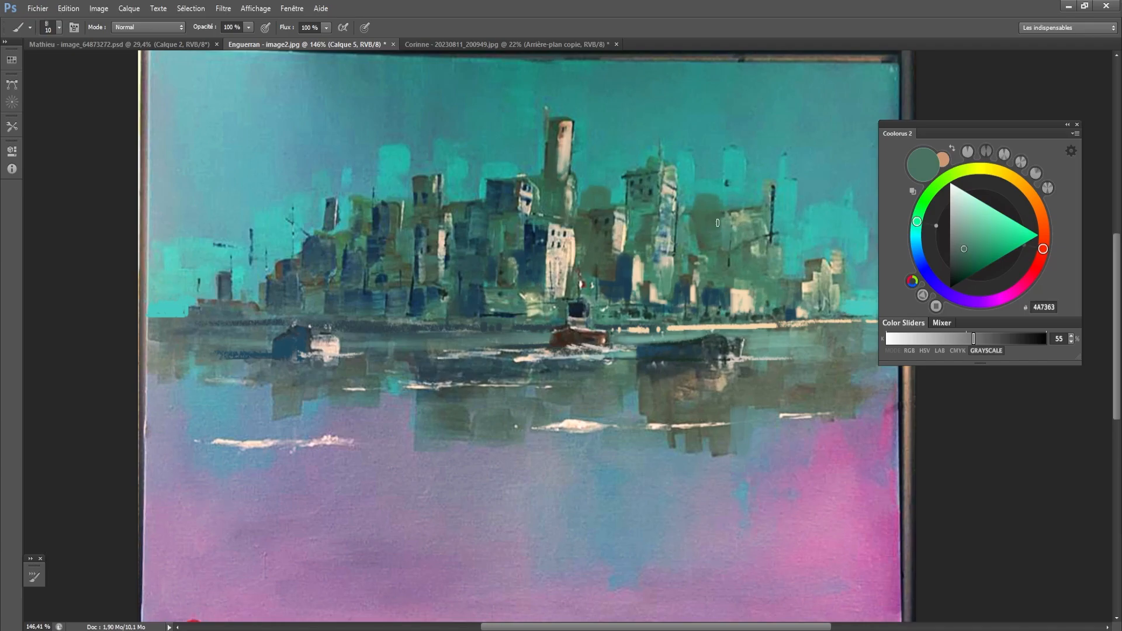
alt+click(708, 240)
key(])
key(])
mouse_move(717, 228)
mouse_down()
mouse_move(724, 213)
mouse_move(736, 245)
mouse_move(686, 241)
mouse_move(680, 256)
mouse_move(696, 247)
mouse_up()
key([)
key([)
- Sample the sky teal 2DAD96 and rework the top edge of the wide right-hand block with it
alt+click(700, 203)
alt+click(692, 197)
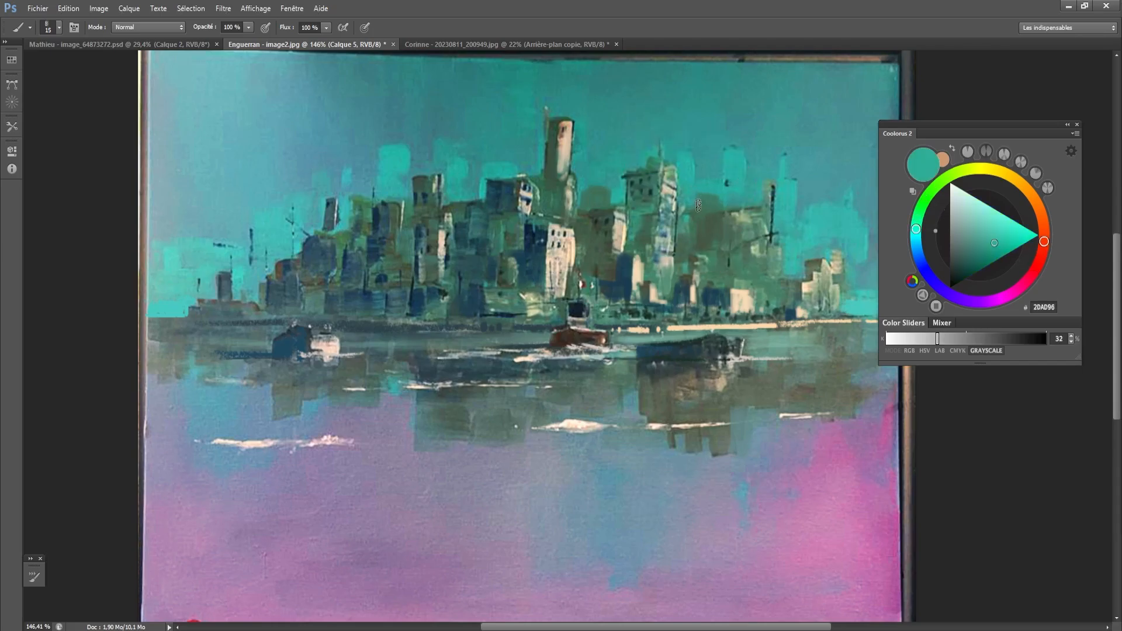
key(])
drag(698, 203, 710, 204)
alt+click(708, 206)
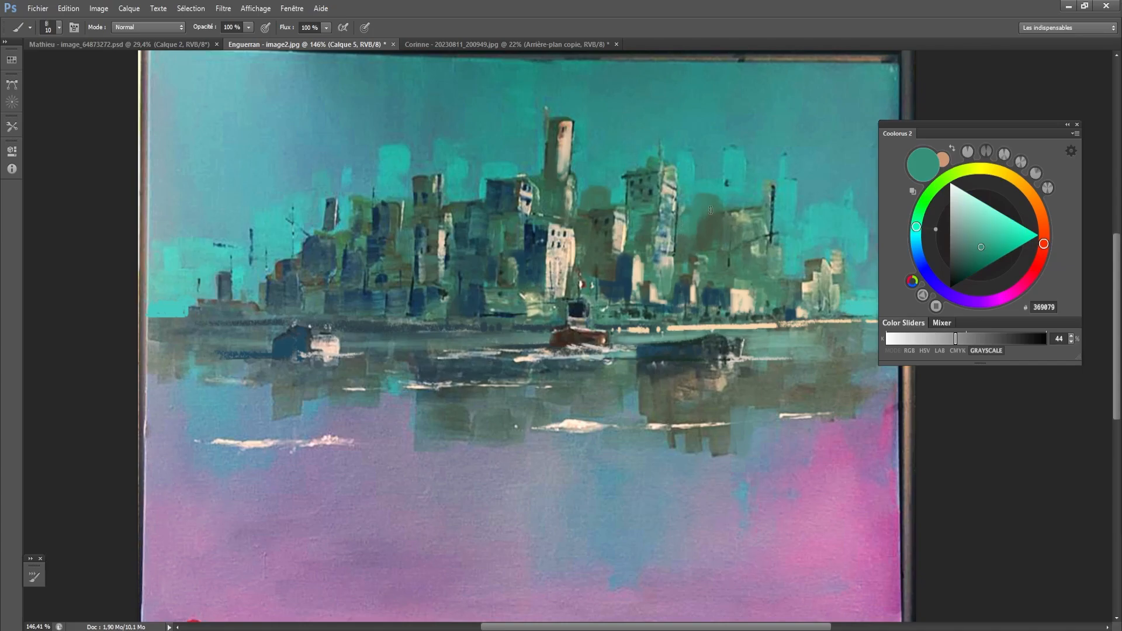
- Sample the teals 29A99C and 368C89 and fade the thin dark tower on the skyline's left side into the sky
alt+click(690, 186)
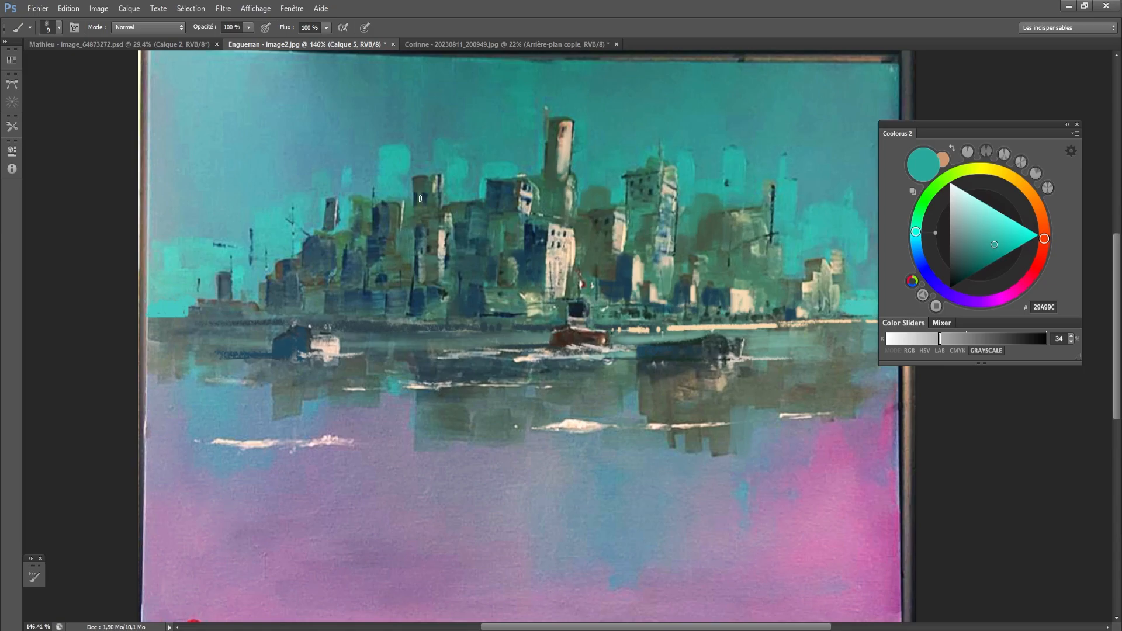
key(])
key(])
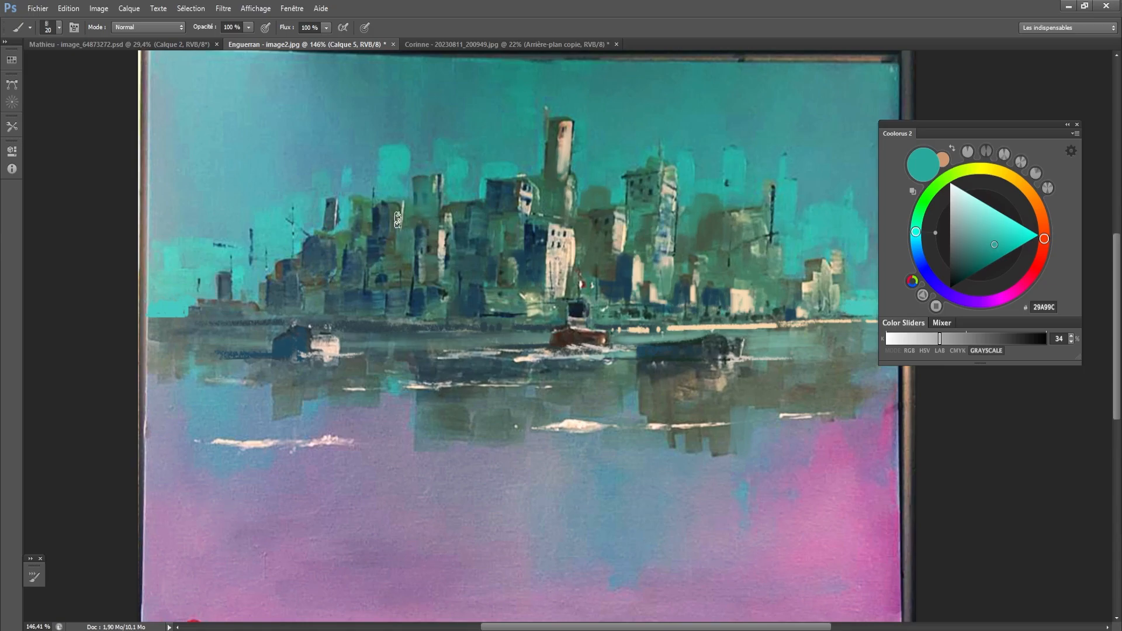
key(bracketleft)
key(bracketleft)
key(bracketright)
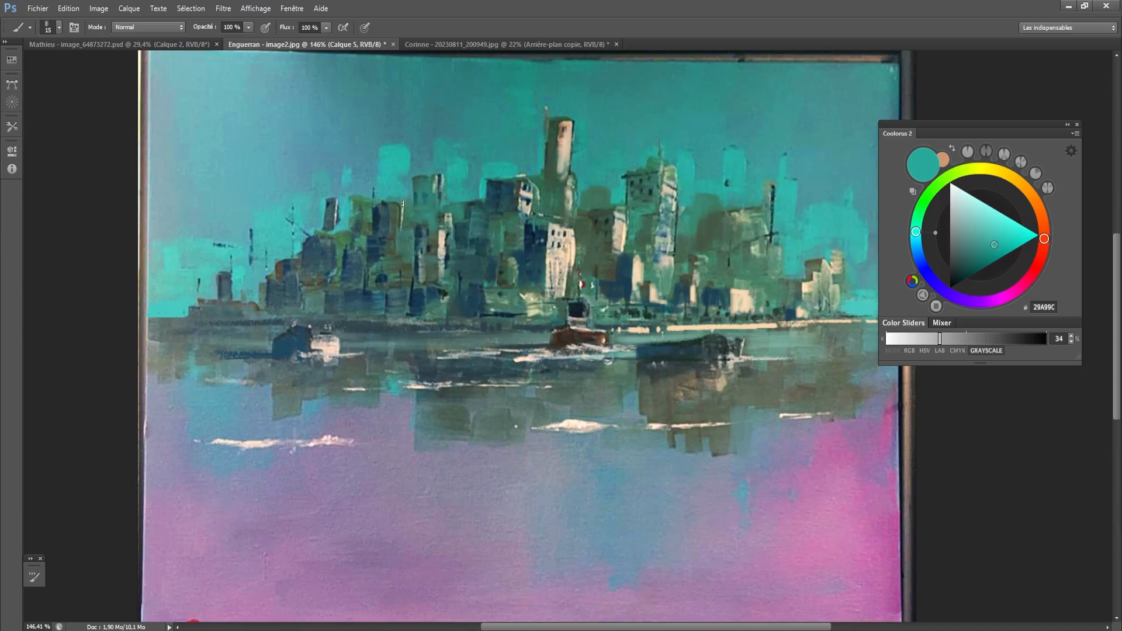
key(bracketright)
key(bracketright)
mouse_move(354, 231)
mouse_down()
mouse_move(365, 213)
mouse_move(363, 232)
mouse_move(326, 223)
mouse_up()
alt+click(325, 225)
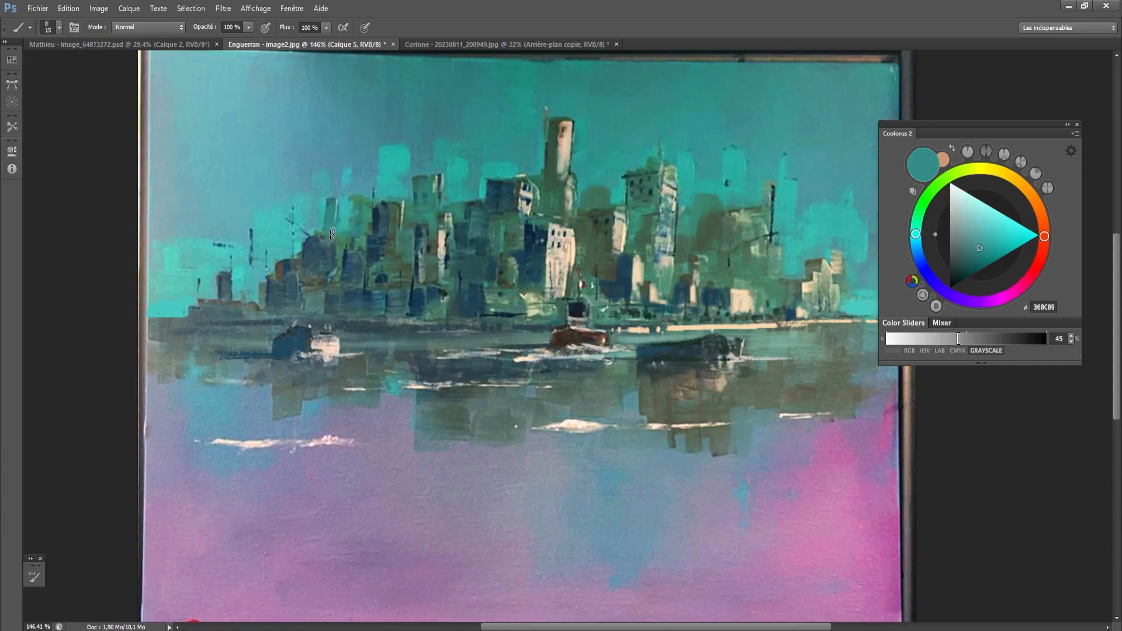
key(bracketleft)
alt+click(347, 206)
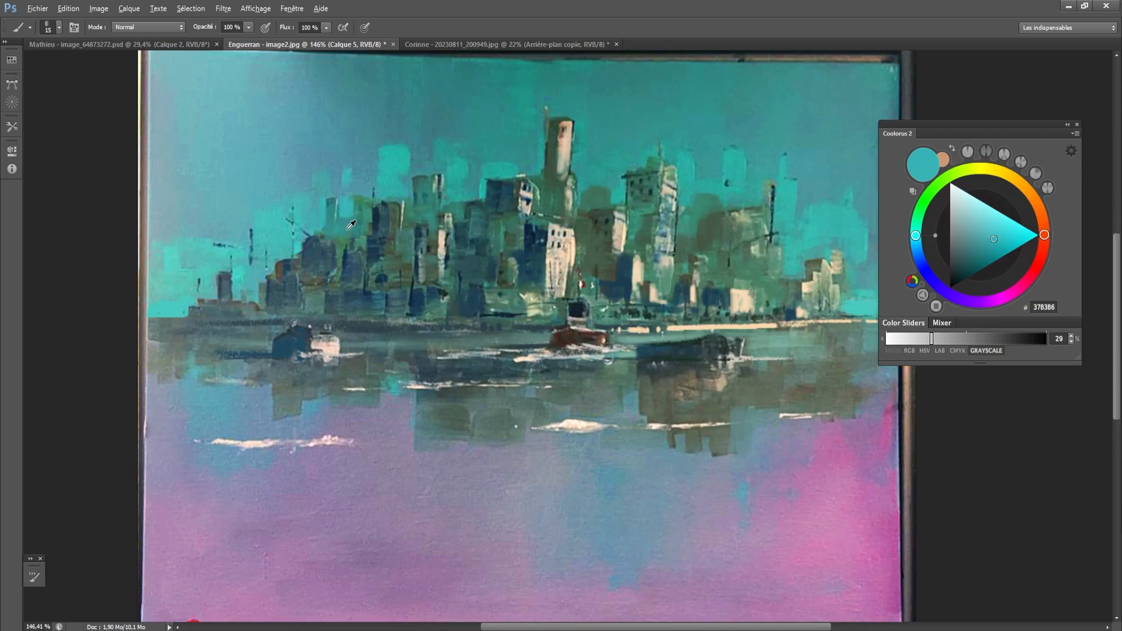
- Sample 378E8A and the slate blue 3A575F and rework the outer edge of the left building cluster
alt+click(263, 283)
key(bracketright)
key(bracketright)
key(bracketleft)
key(bracketleft)
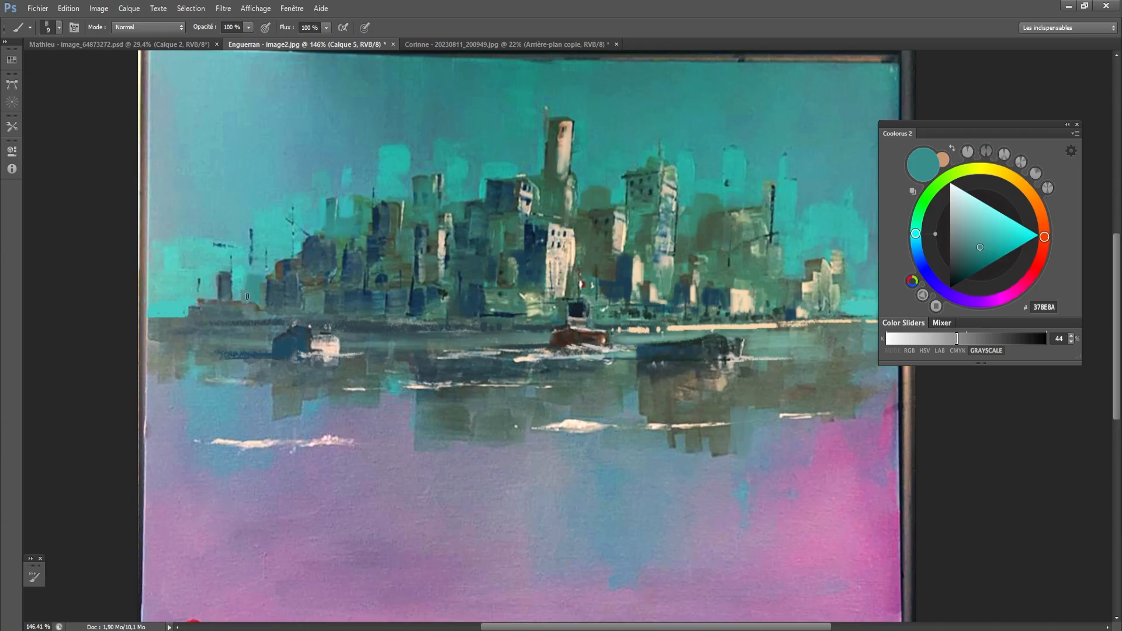
alt+click(273, 287)
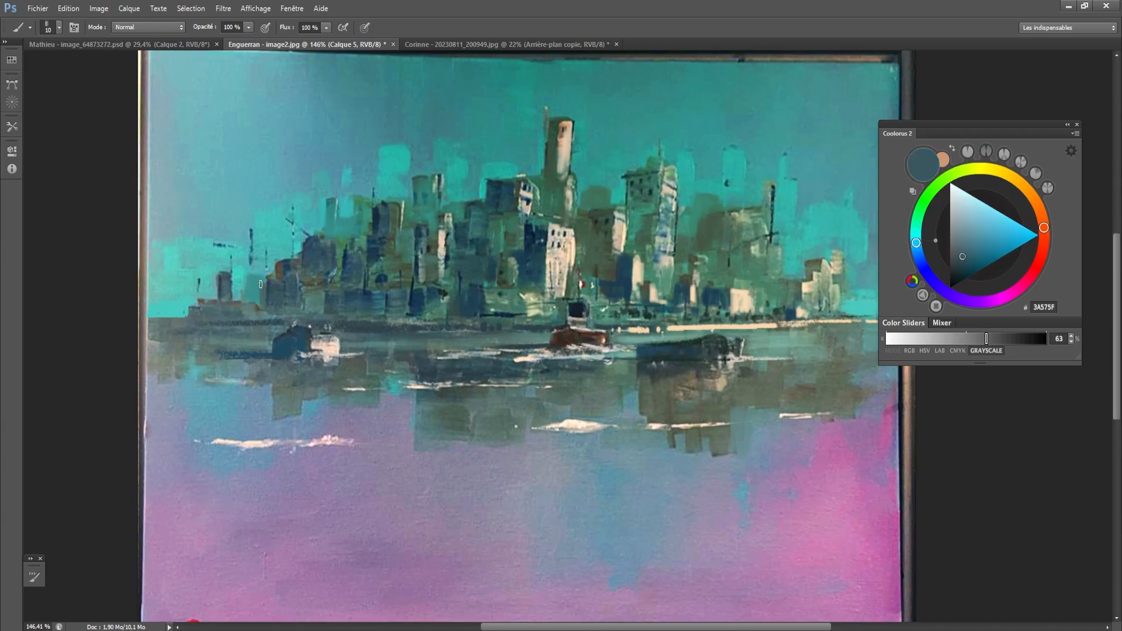
key(bracketright)
- Sample the grey-teal 5C8684 and paint a thin light line along the shoreline below the left buildings
alt+click(278, 317)
key(bracketleft)
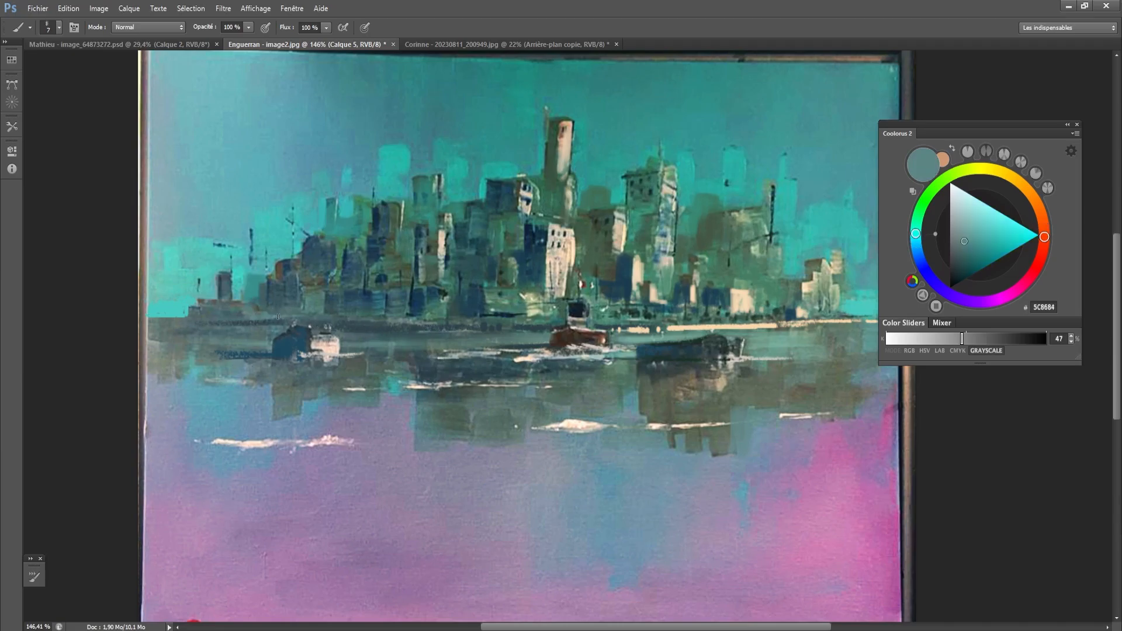
key(bracketleft)
key(bracketleft)
drag(384, 320, 415, 321)
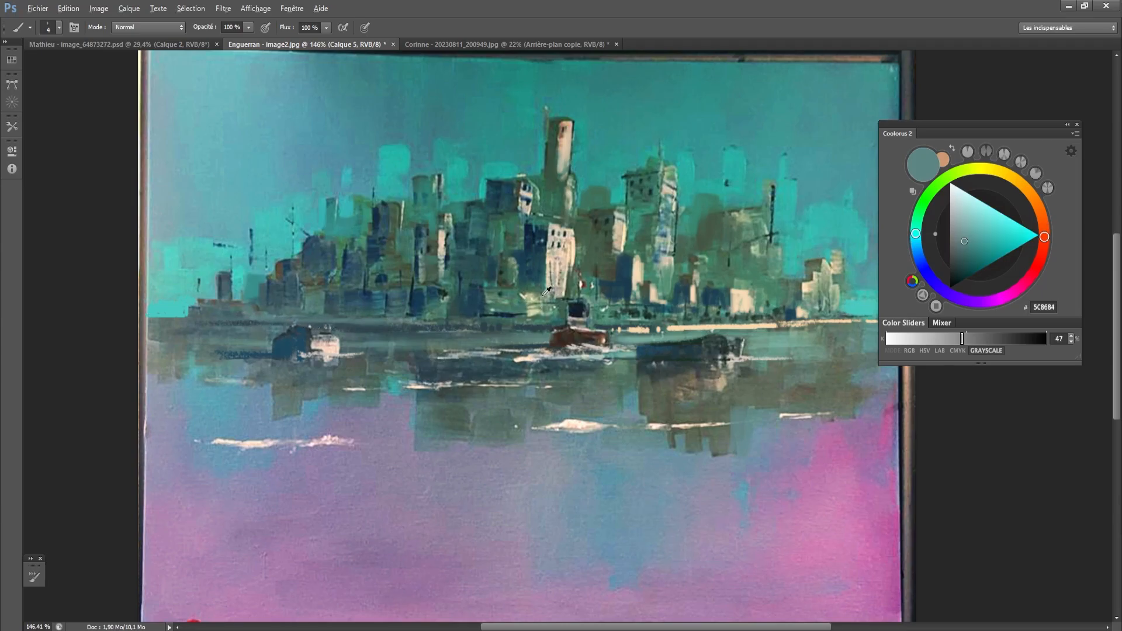
- Sample the muted green 586D51 and a pale yellow-green and add small accents at the base of the buildings and along the waterline
alt+click(447, 304)
key(bracketright)
key(bracketright)
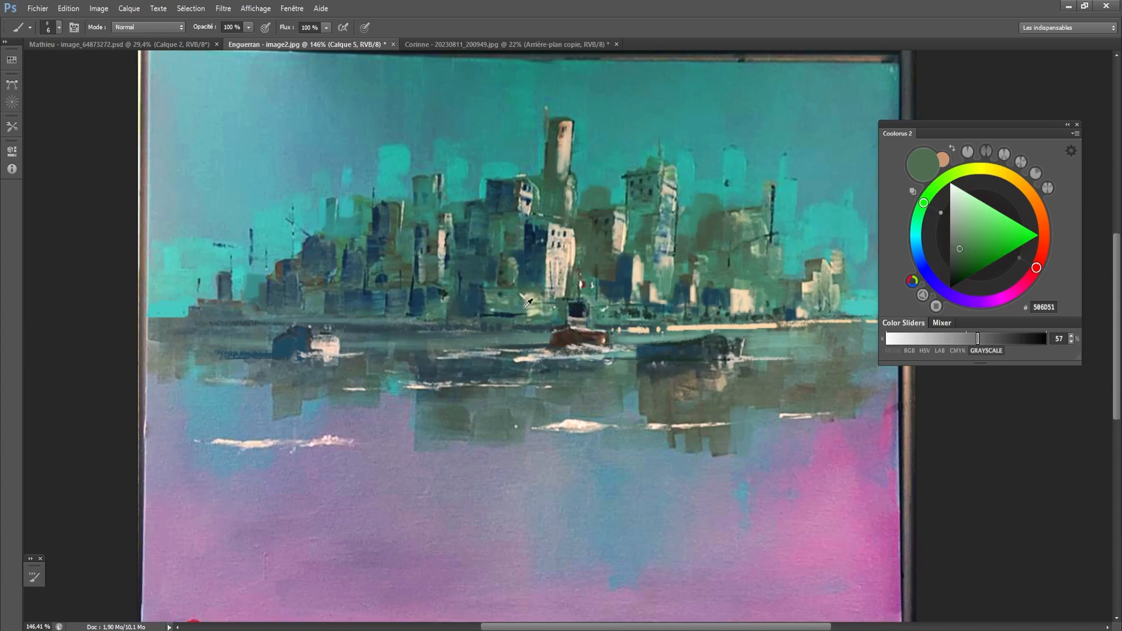
alt+click(525, 307)
key(bracketright)
key(bracketleft)
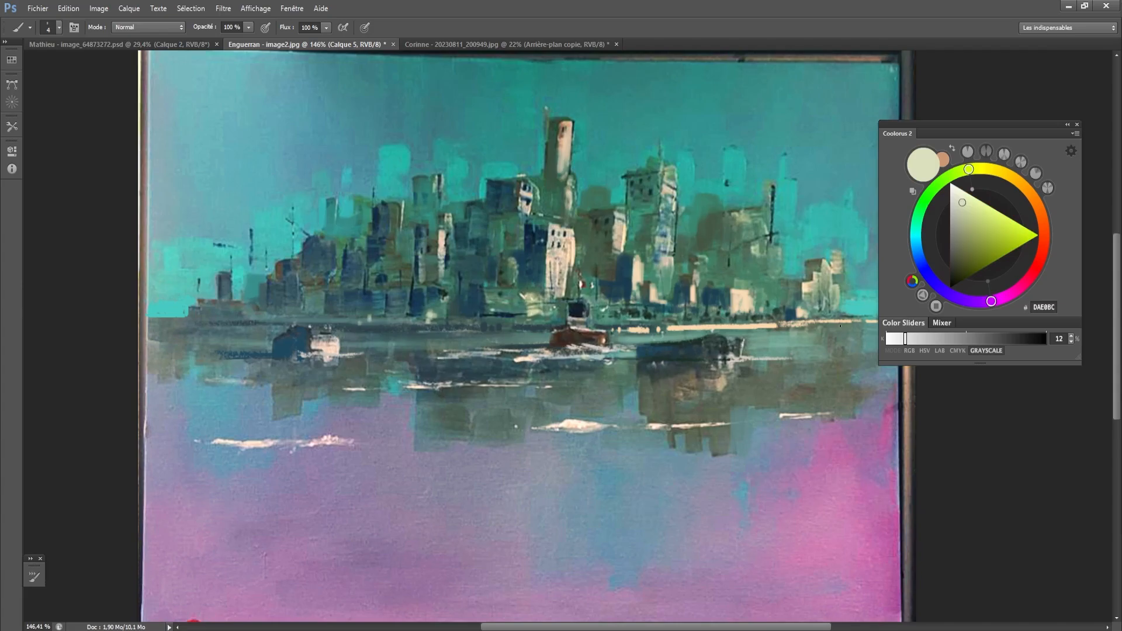
drag(694, 424, 692, 423)
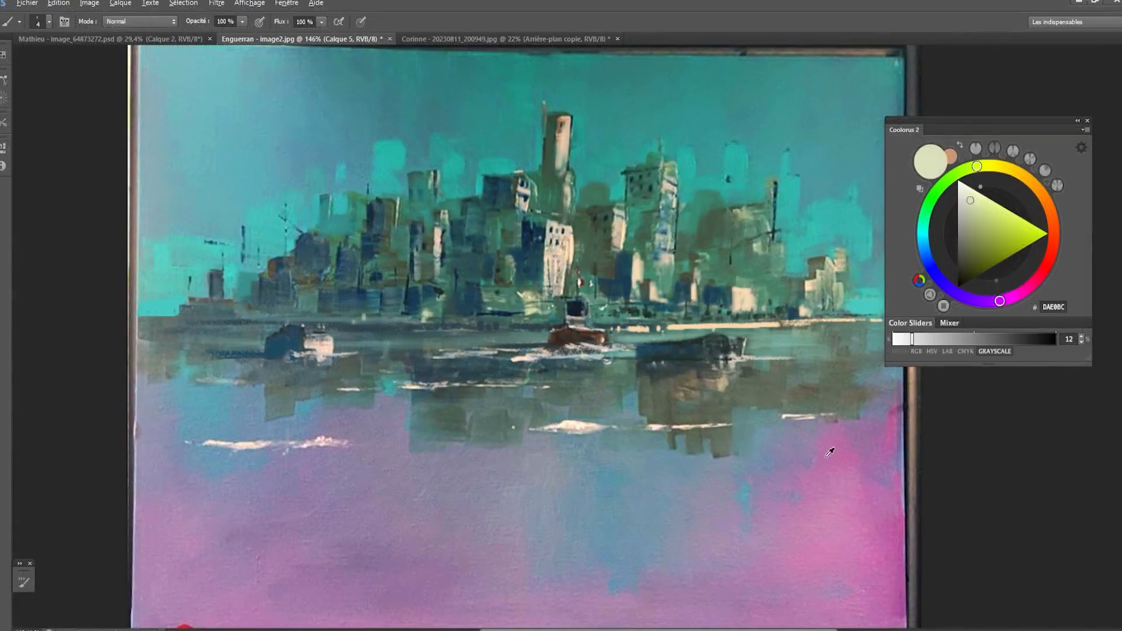
- Switch from the sampled teal to its complementary orange, lighten it to salmon FF9E83, and dab small lights along the shoreline buildings
alt+click(826, 448)
alt+click(712, 177)
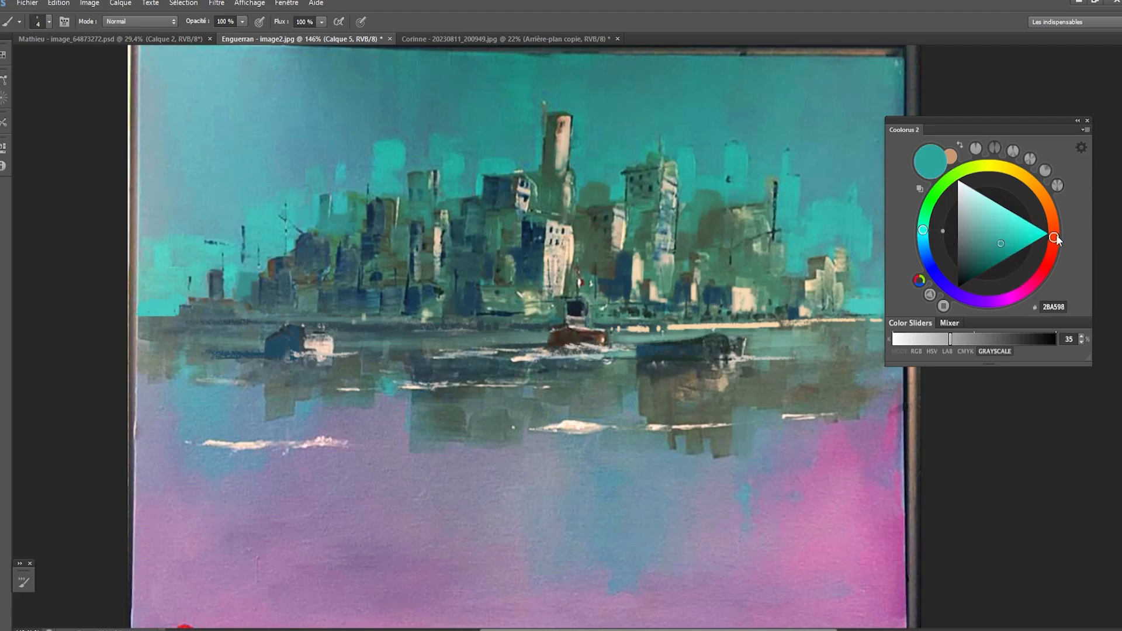
click(917, 187)
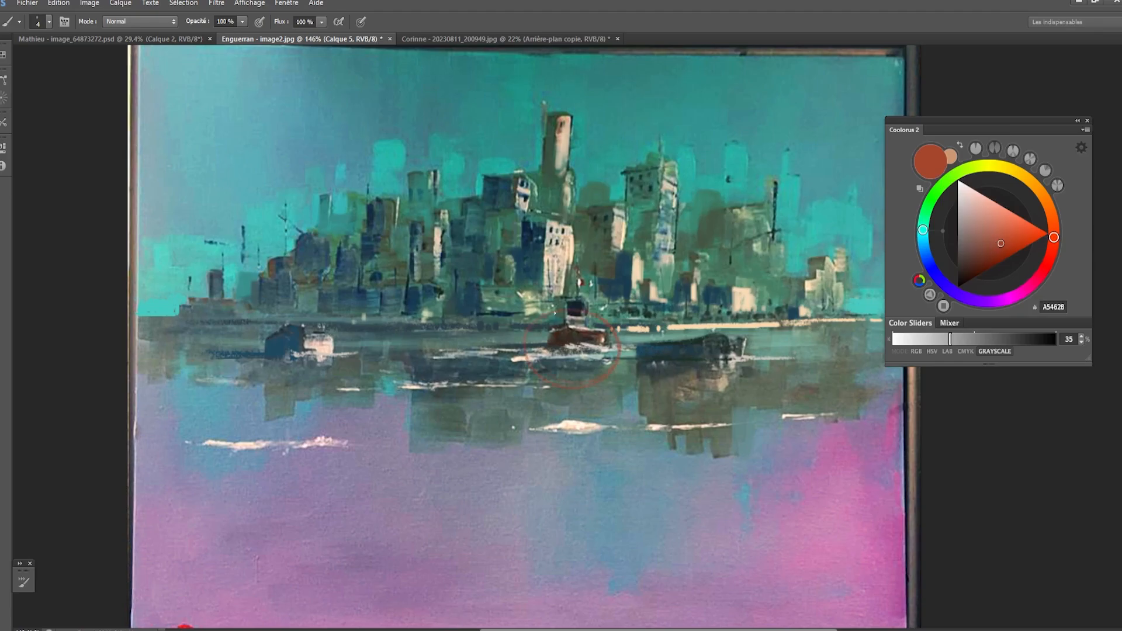
drag(981, 243, 1002, 206)
key(bracketright)
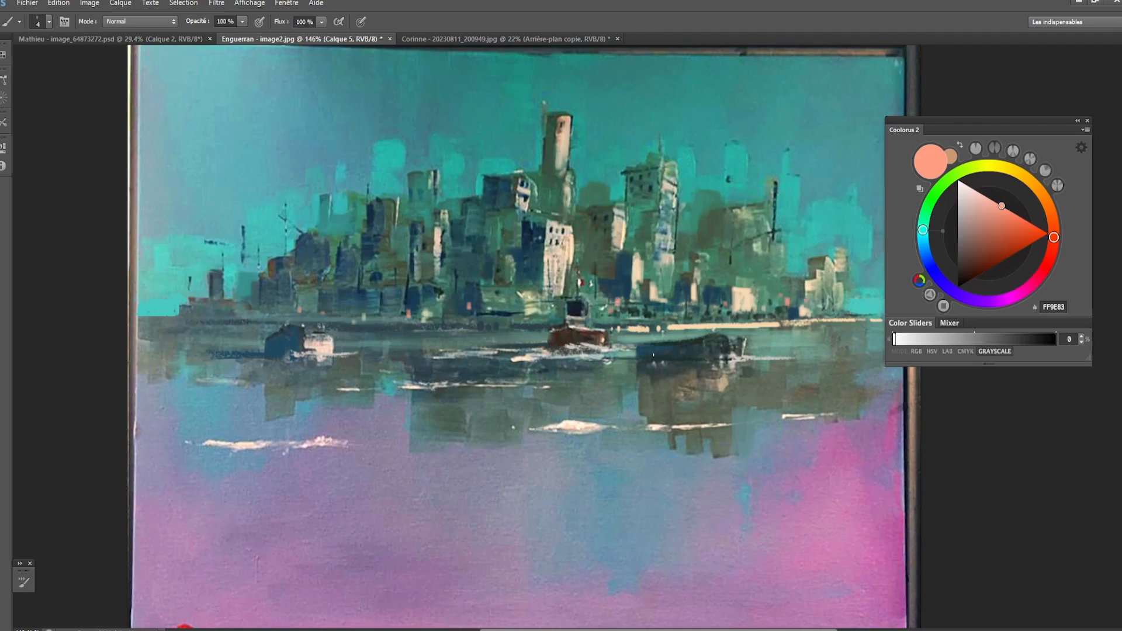
- Sample the dark green 253F37 and pale teal 79AF9F and touch up the upper edge of the right boat
alt+click(668, 338)
alt+click(641, 342)
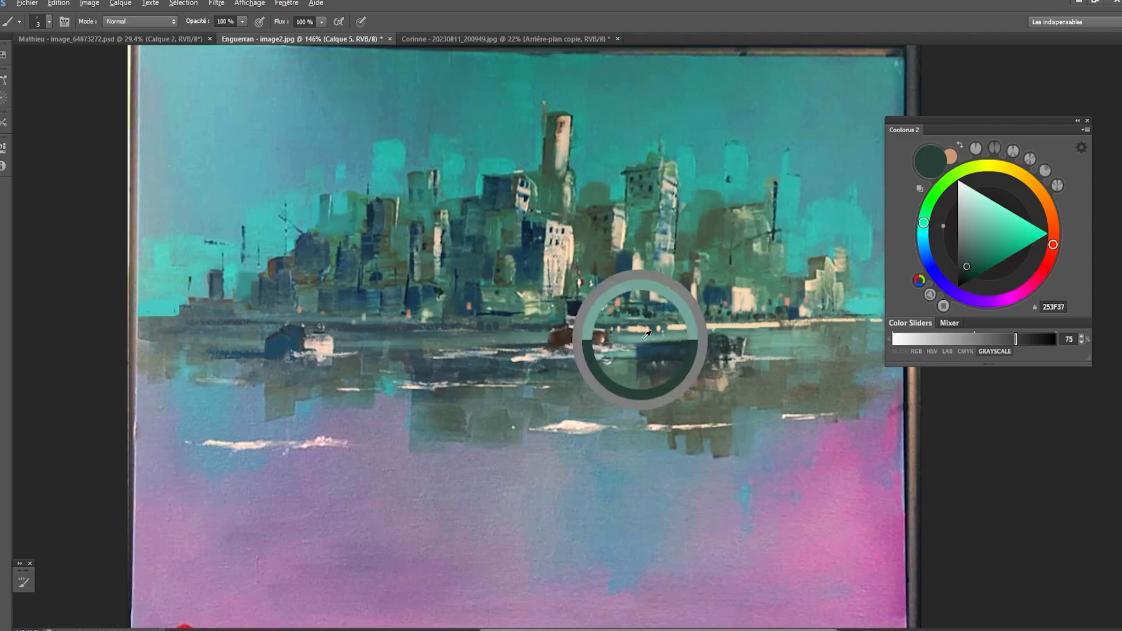
alt+click(785, 344)
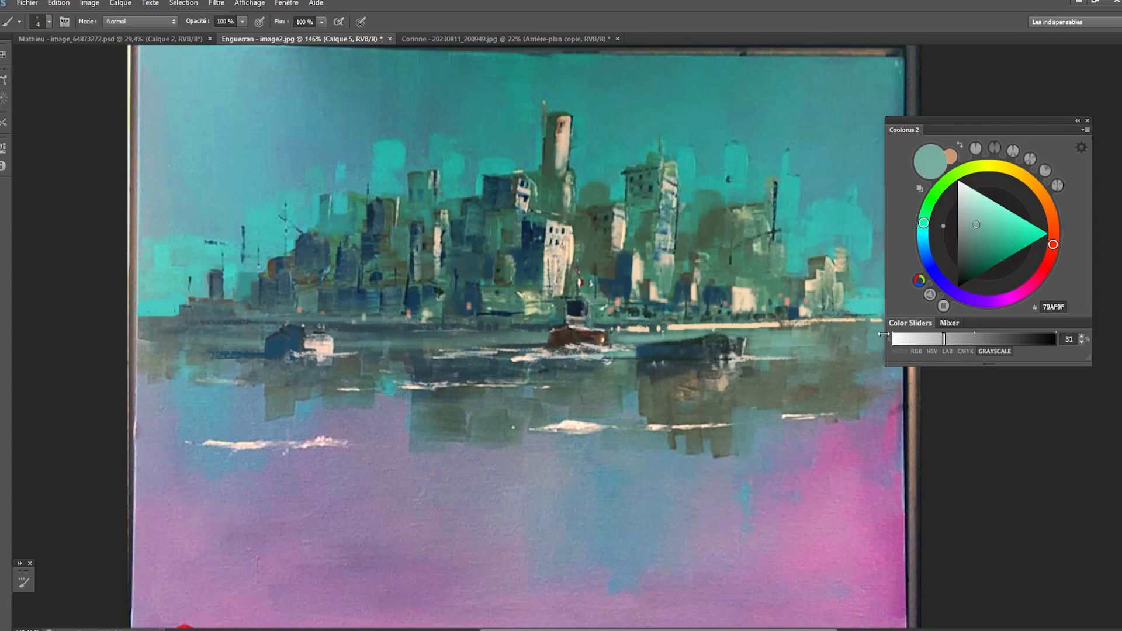
- Repaint the water and brown reflections right of the right boat with the sampled 5B978F and blue 5EA5B5, using a 45 px brush
alt+click(876, 340)
key(bracketright)
key(bracketright)
key(bracketright)
key(bracketright)
key(bracketright)
key(bracketright)
key(bracketright)
key(bracketright)
key(bracketright)
key(bracketright)
mouse_move(806, 336)
mouse_down()
mouse_move(794, 351)
mouse_move(881, 384)
mouse_move(900, 404)
mouse_move(667, 420)
mouse_up()
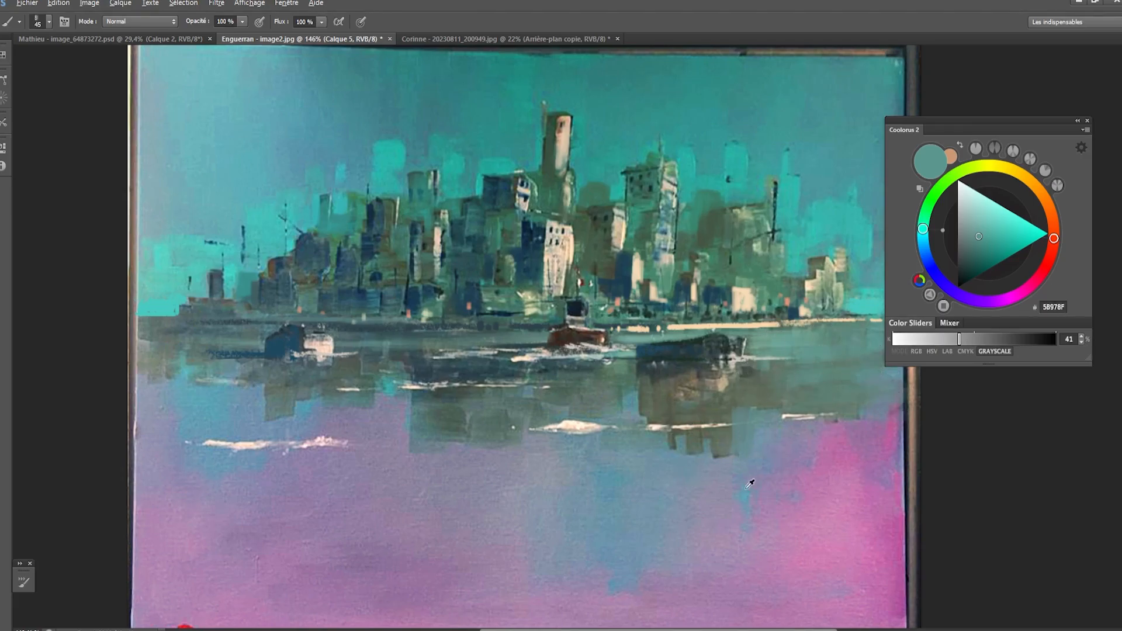
alt+click(753, 491)
key(bracketright)
key(bracketleft)
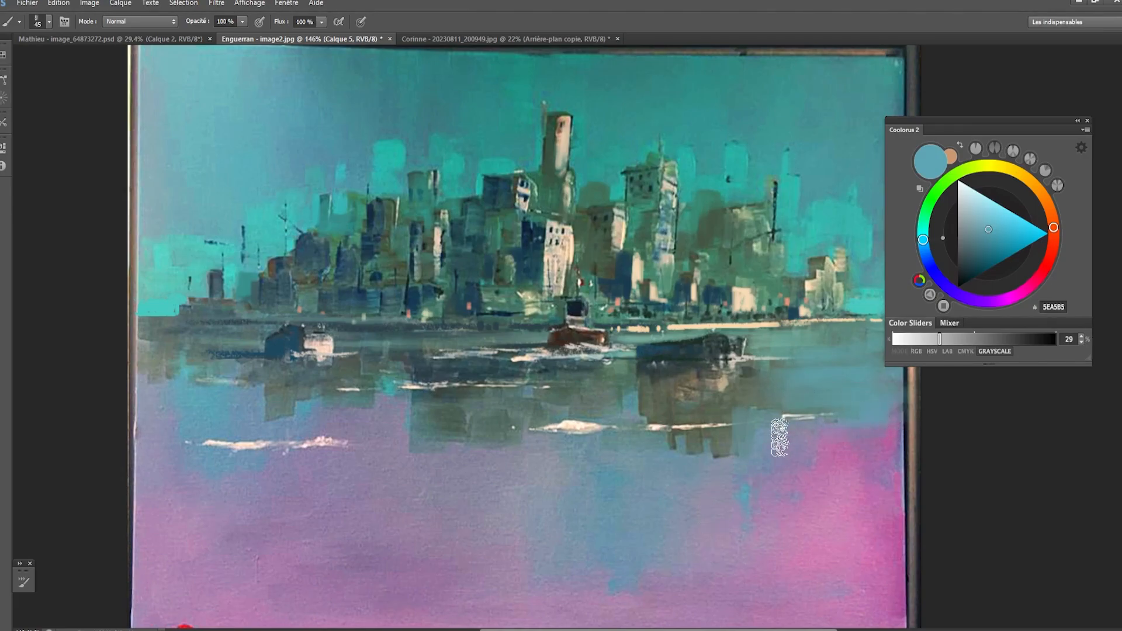
- Sample creams from the right-hand light buildings and paint soft vertical reflections in the water beneath them
key(bracketleft)
key(bracketleft)
alt+click(797, 325)
key(bracketleft)
key(bracketleft)
key(bracketleft)
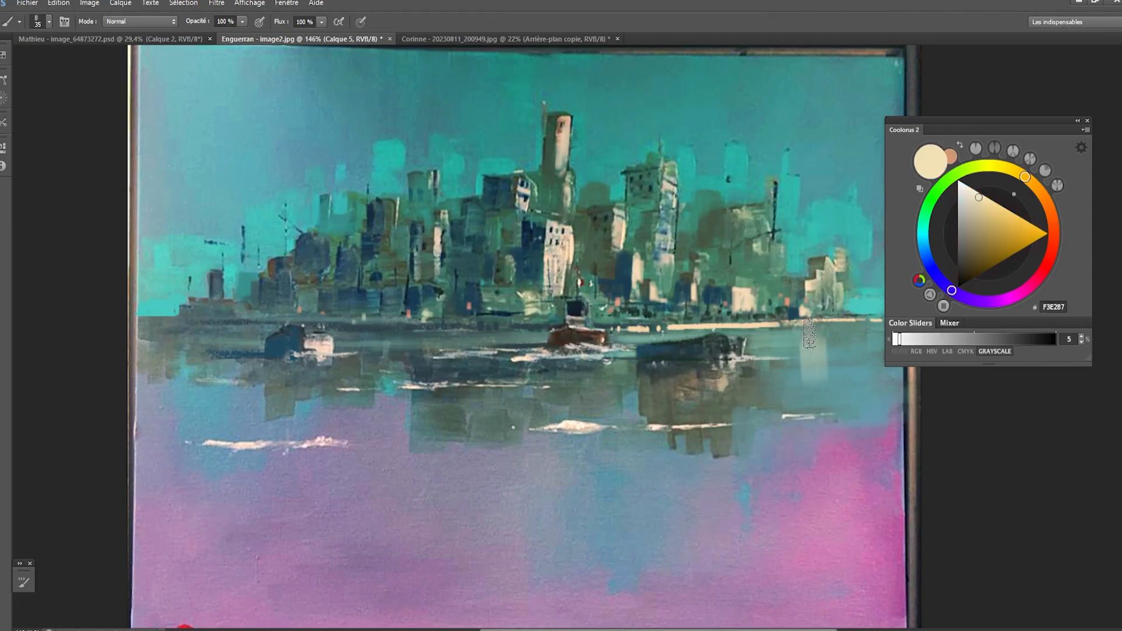
mouse_move(812, 338)
mouse_down()
mouse_move(814, 369)
mouse_move(802, 340)
mouse_move(837, 346)
mouse_move(829, 373)
mouse_move(832, 339)
mouse_up()
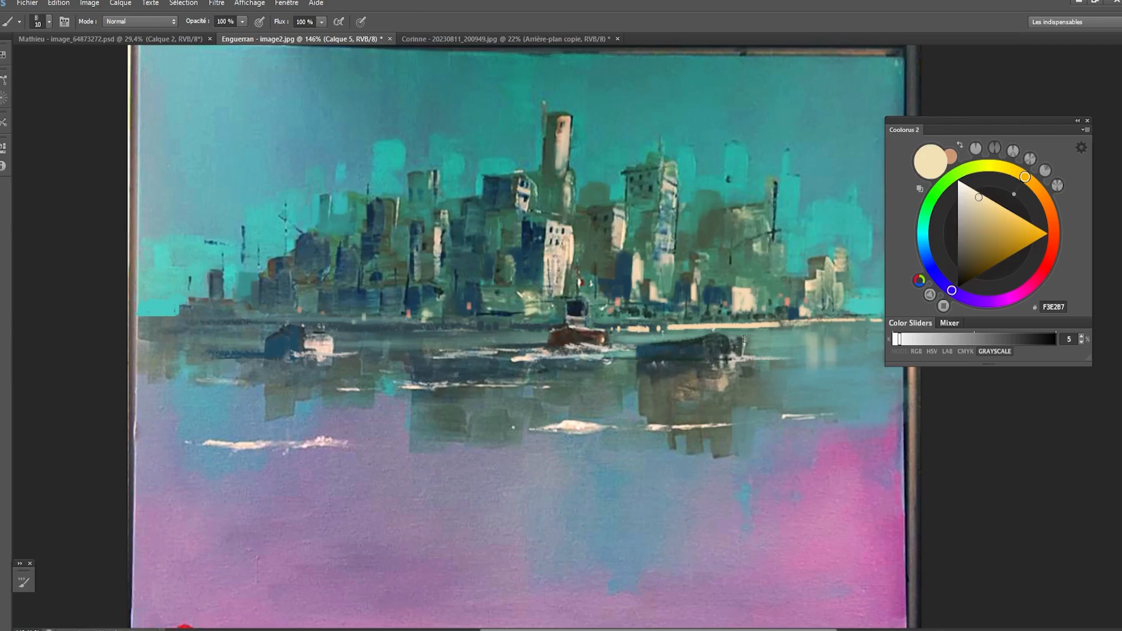
alt+click(743, 300)
key(bracketright)
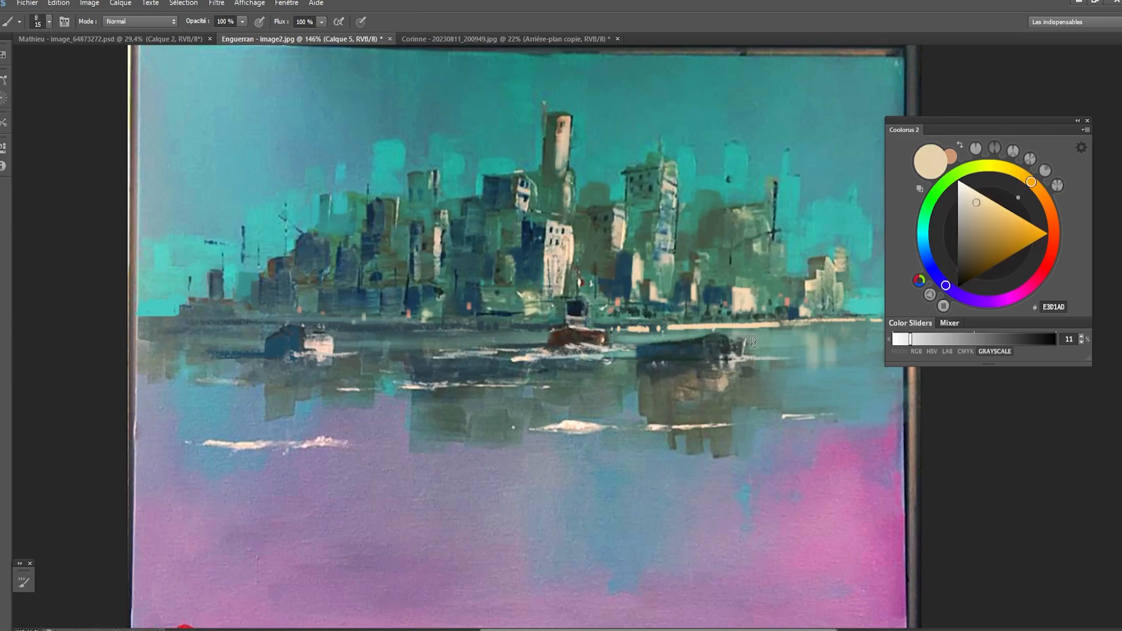
- Sample the dark green 183028 and reshape the right boat's hull and raised end with a small brush
alt+click(702, 336)
key(bracketleft)
key(bracketleft)
key(bracketleft)
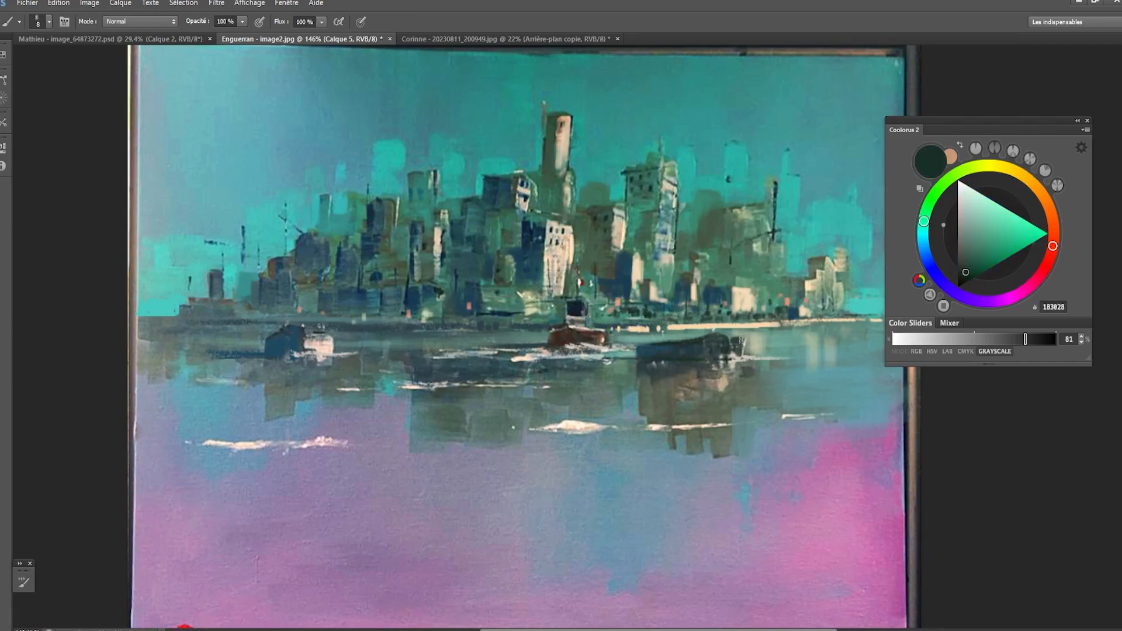
drag(741, 350, 732, 339)
alt+click(734, 338)
key(bracketleft)
key(bracketleft)
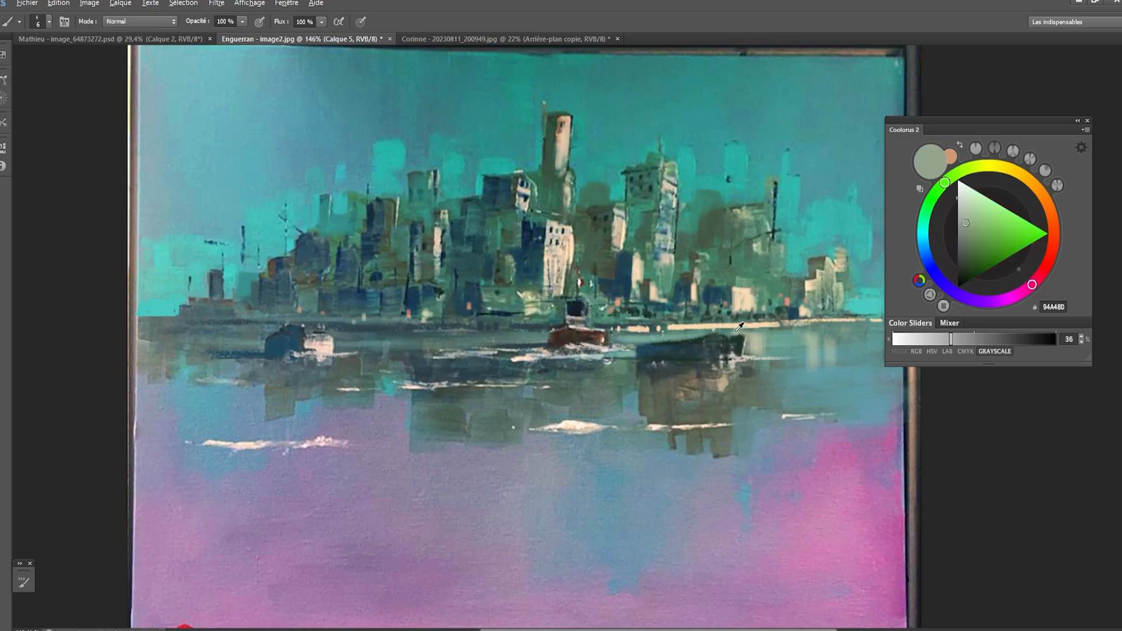
- Sample the cream EFD4B1 and paint the central white building's vertical reflection below the red boat with a 15 px brush
alt+click(747, 316)
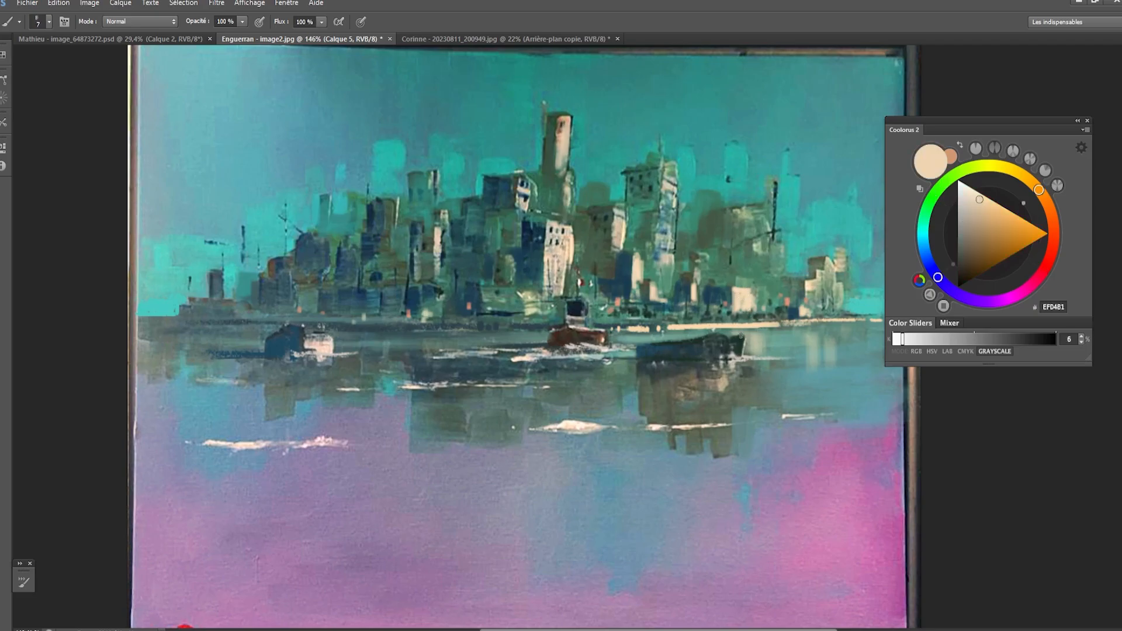
key(bracketright)
key(bracketright)
key(bracketright)
key(bracketright)
key(bracketright)
key(bracketright)
key(bracketright)
key(bracketright)
drag(547, 375, 548, 409)
key(ctrl+z)
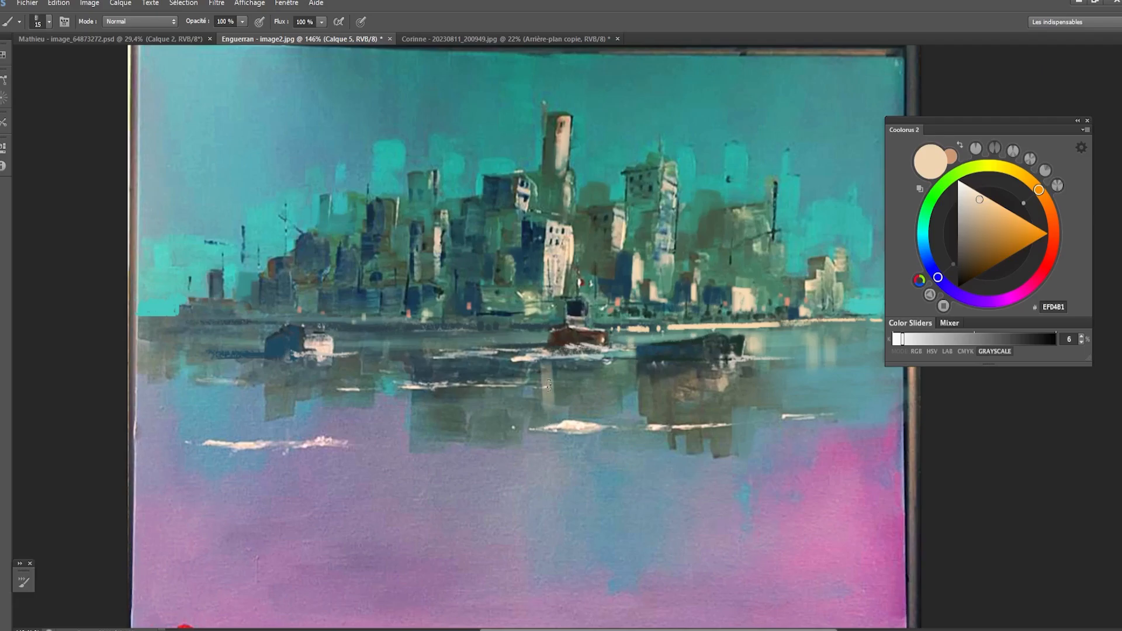
drag(550, 367, 552, 414)
drag(557, 371, 564, 416)
drag(570, 372, 572, 416)
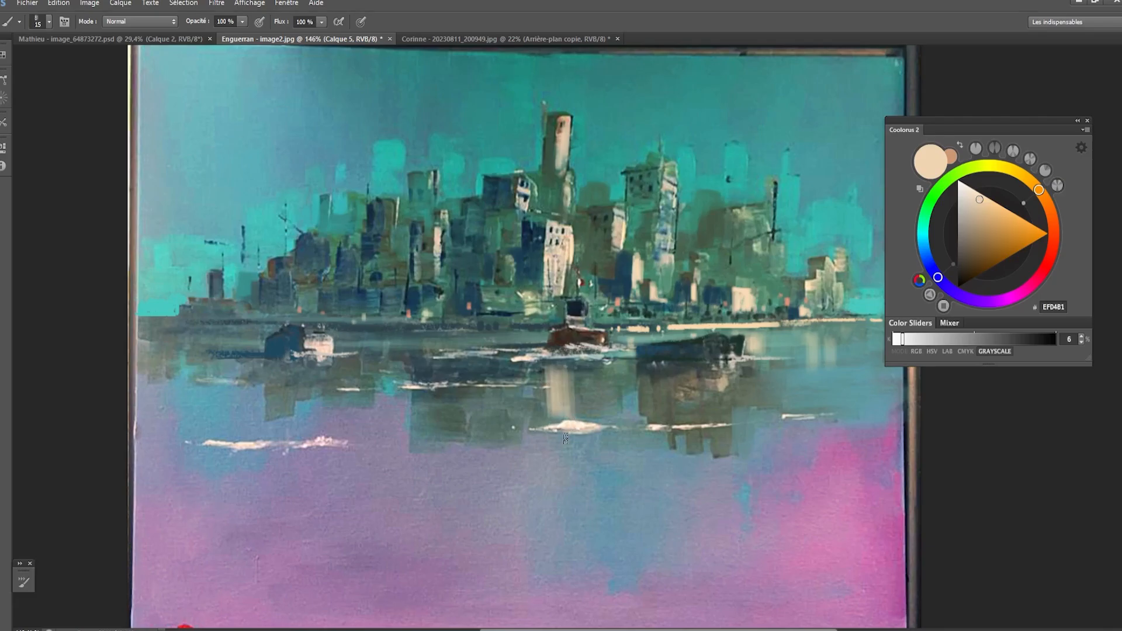
- Sample the central building's dark navy and add dark vertical reflections beside the pale central one with a 20 px brush
alt+click(533, 396)
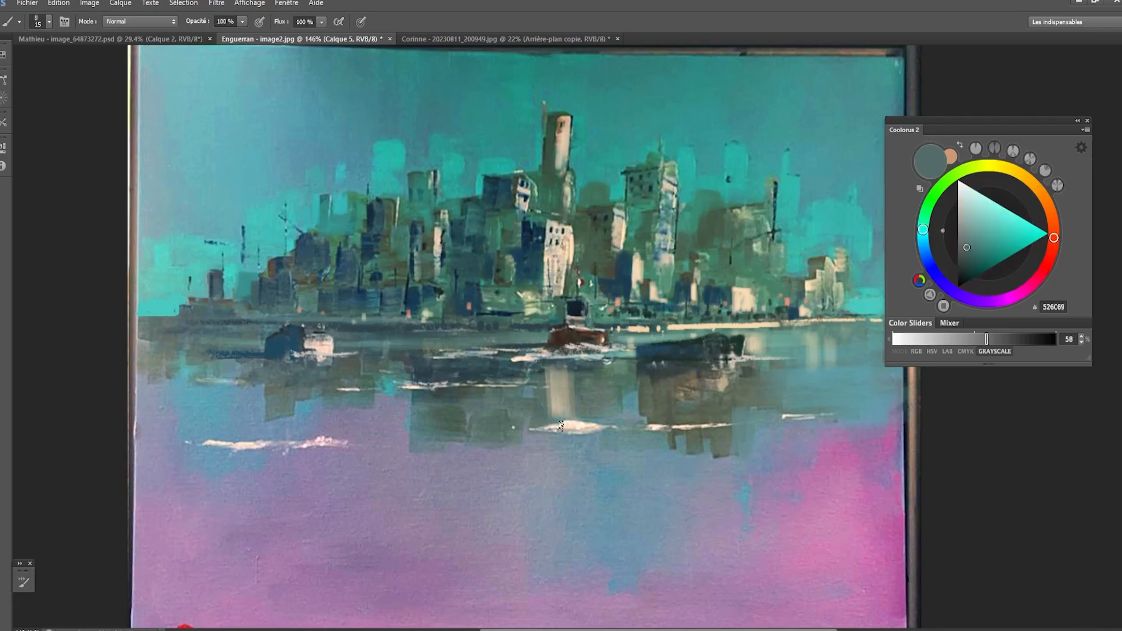
alt+click(534, 240)
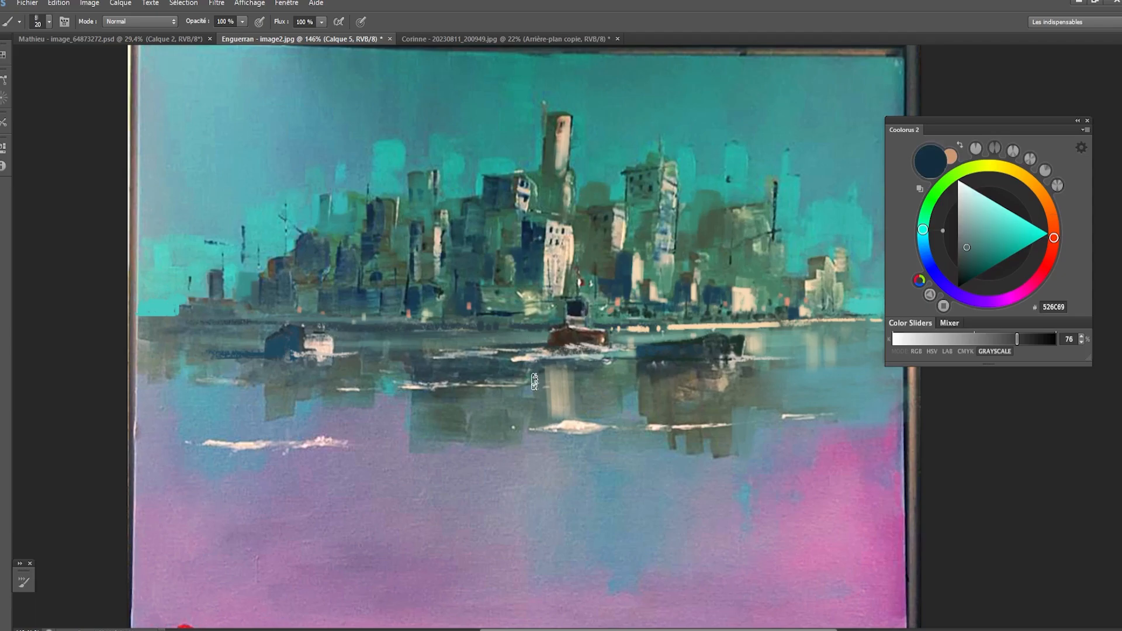
key(bracketright)
key(bracketright)
key(bracketleft)
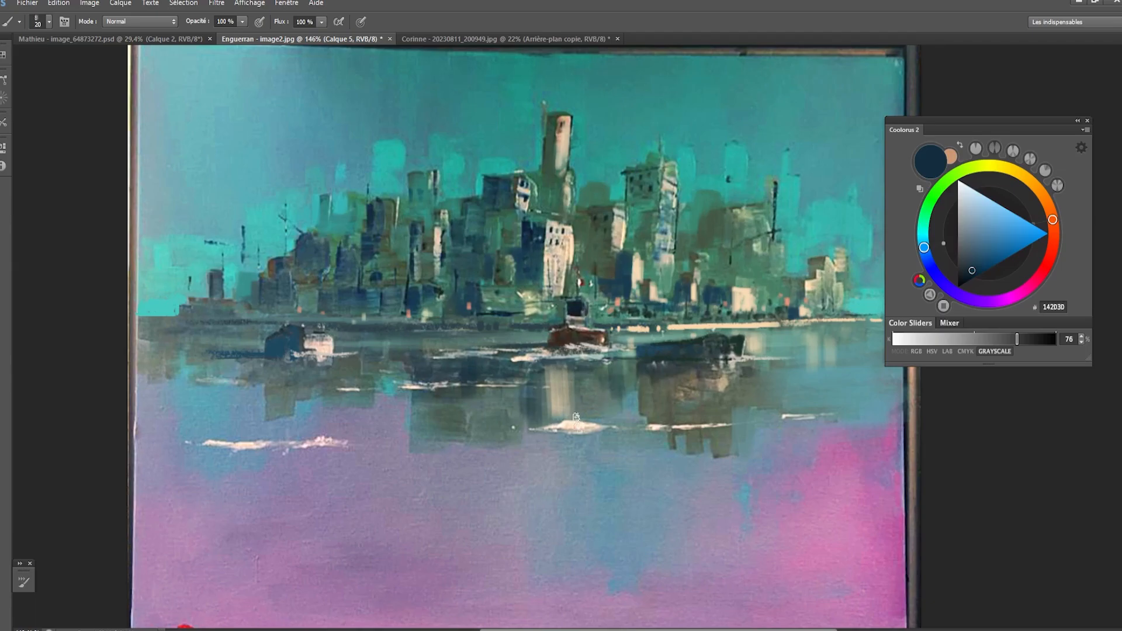
key(bracketleft)
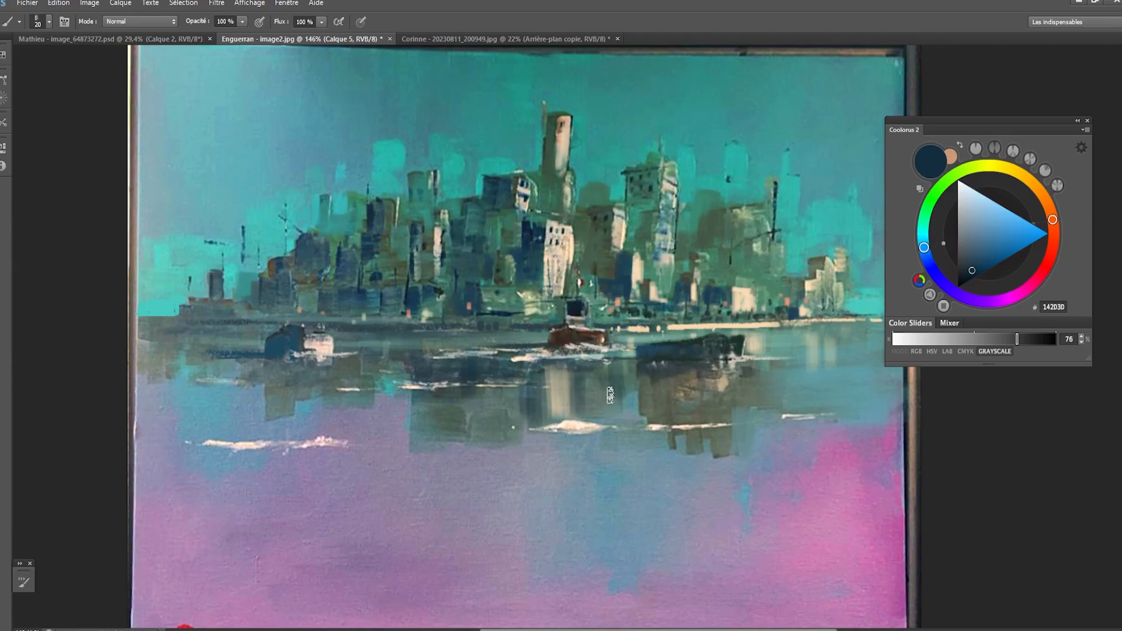
- Sample the grey-teal 557D7C and thin the white foam streak below the central reflection
alt+click(602, 414)
key(bracketleft)
key(bracketleft)
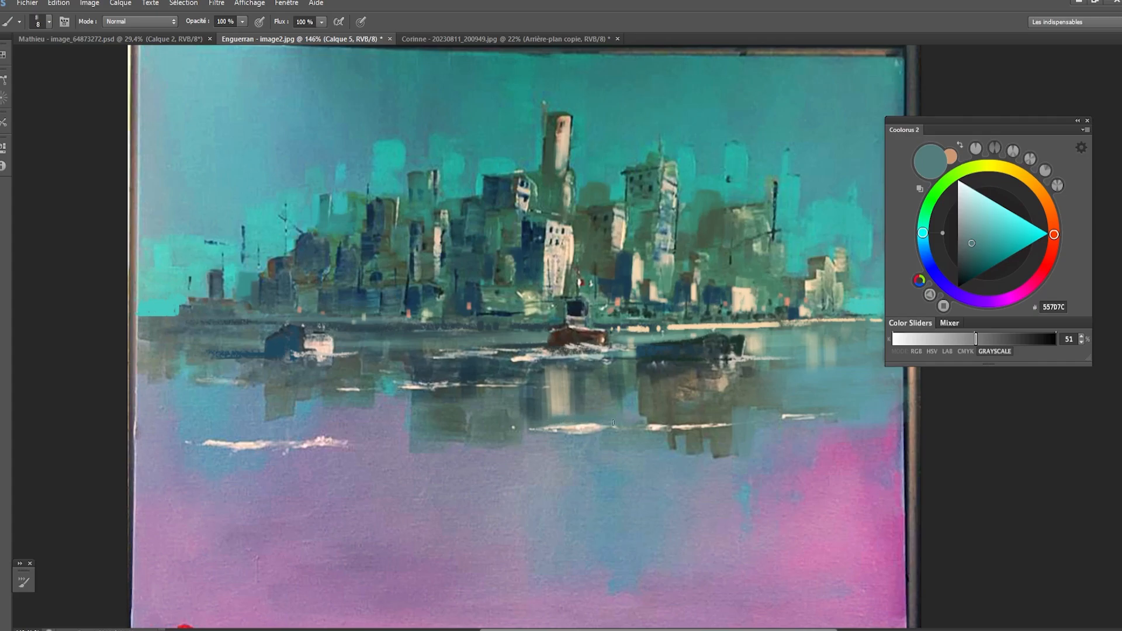
drag(613, 422, 492, 427)
- Sample the off-white FFEFDF and draw thin slanted ripples across the water and reflections below the right boat with a 3 px brush
alt+click(656, 426)
key(bracketleft)
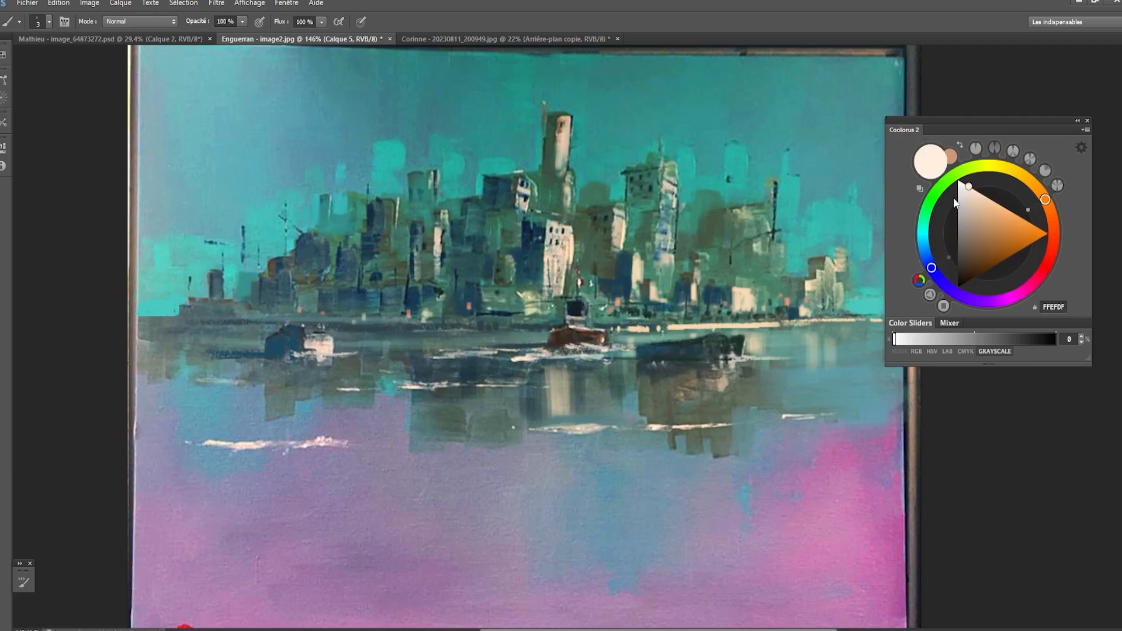
key(bracketright)
key(bracketright)
key(bracketleft)
key(bracketleft)
mouse_move(773, 370)
mouse_down()
mouse_move(828, 368)
mouse_move(827, 379)
mouse_up()
drag(759, 384, 650, 400)
key(ctrl+z)
drag(823, 379, 646, 404)
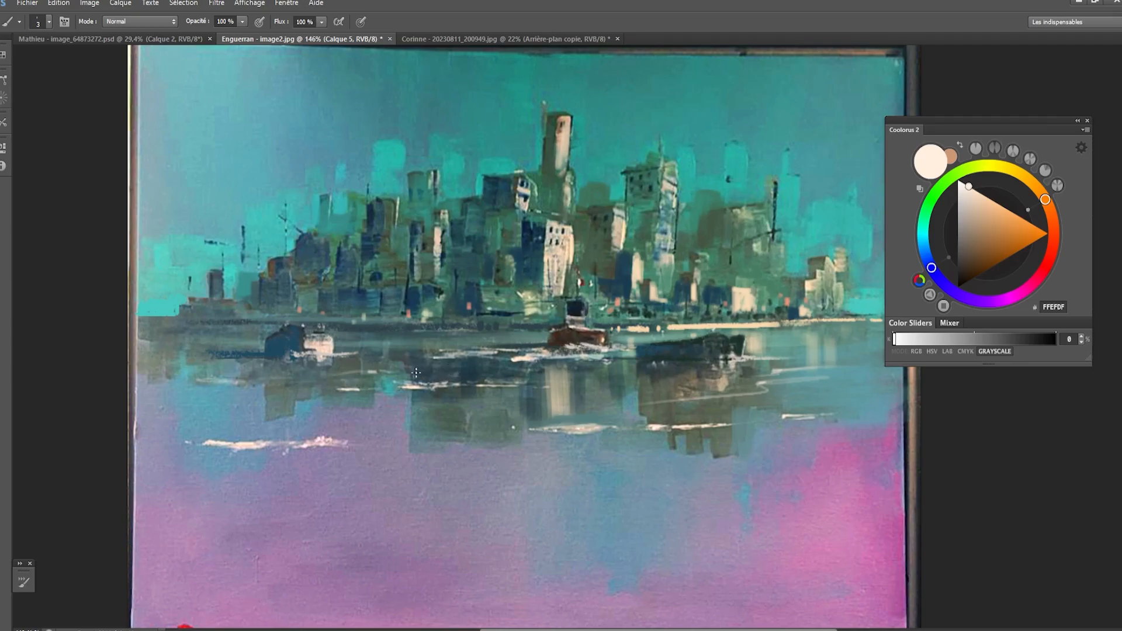
alt+click(400, 430)
key(])
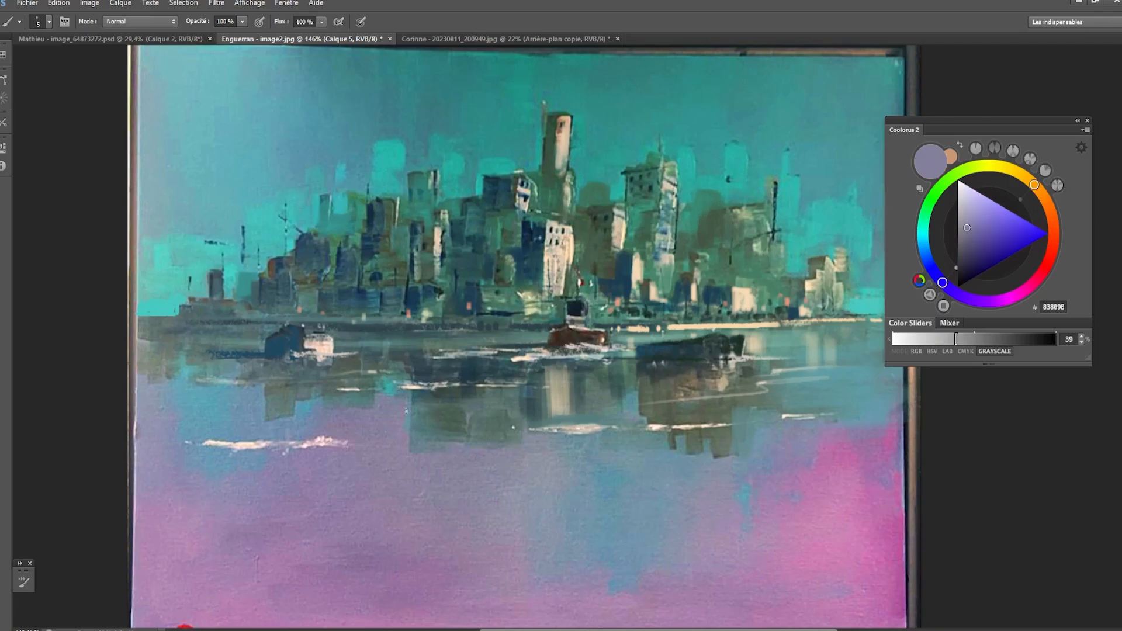
key(])
key(])
key(])
key(])
key(])
key(])
key(])
key(])
key(])
key(])
key([)
scroll(471, 398, down, 3)
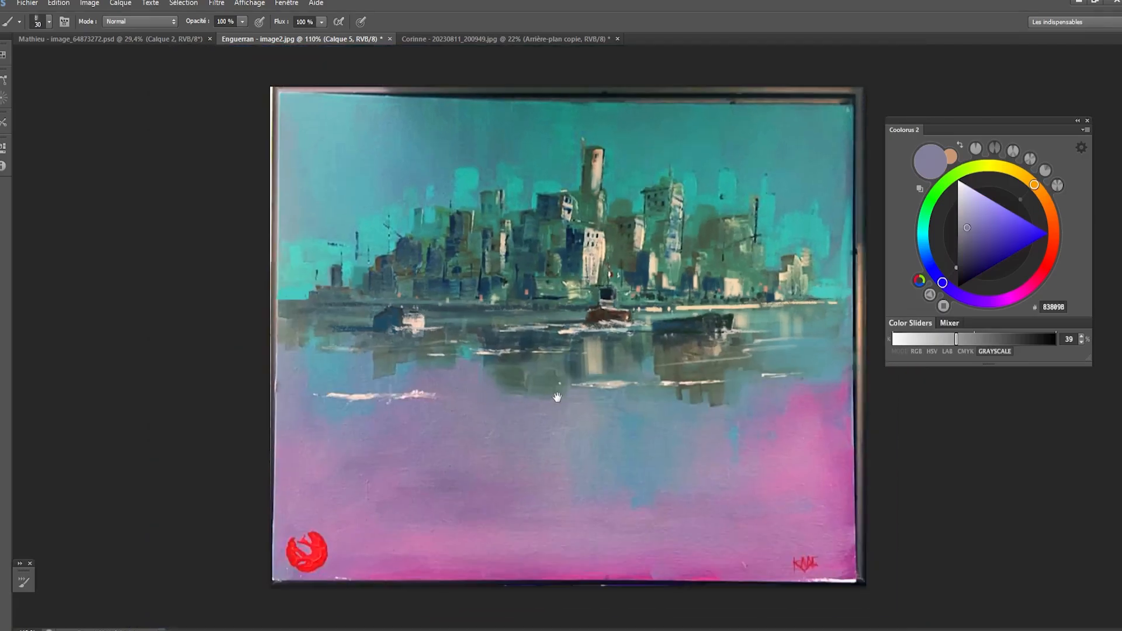
scroll(557, 397, up, 1)
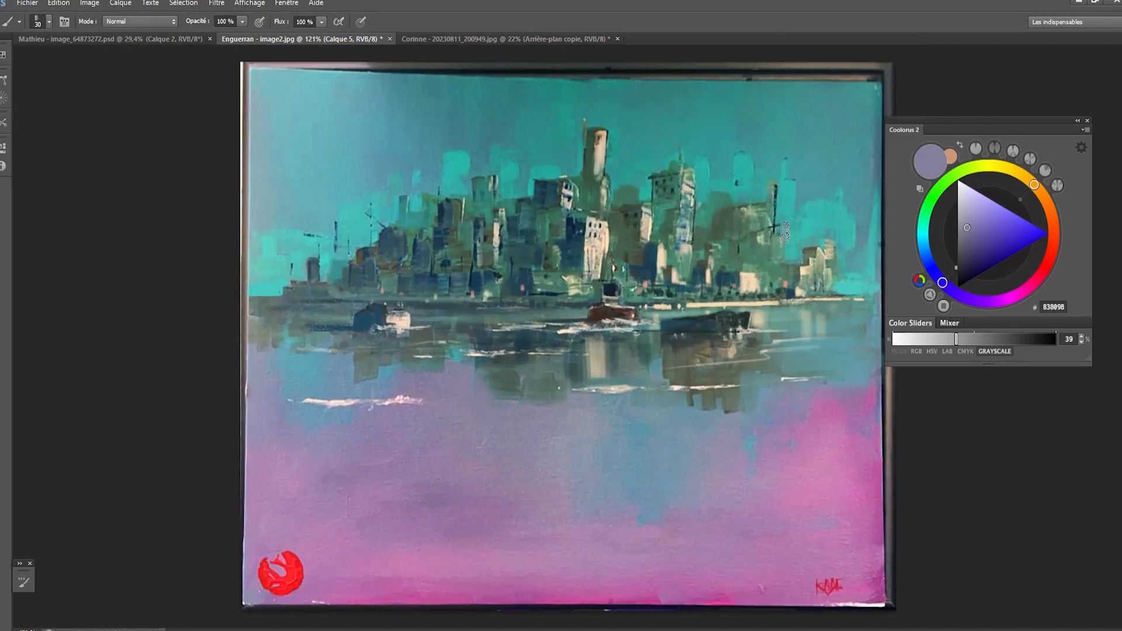
- Sample the sky's light teal, shift it to 60D6CD and paint soft strokes above the pale buildings at the skyline's right end
key([)
key(alt)
alt+click(803, 238)
mouse_move(1009, 229)
mouse_down()
mouse_move(1005, 216)
mouse_move(1003, 228)
mouse_up()
alt+click(794, 236)
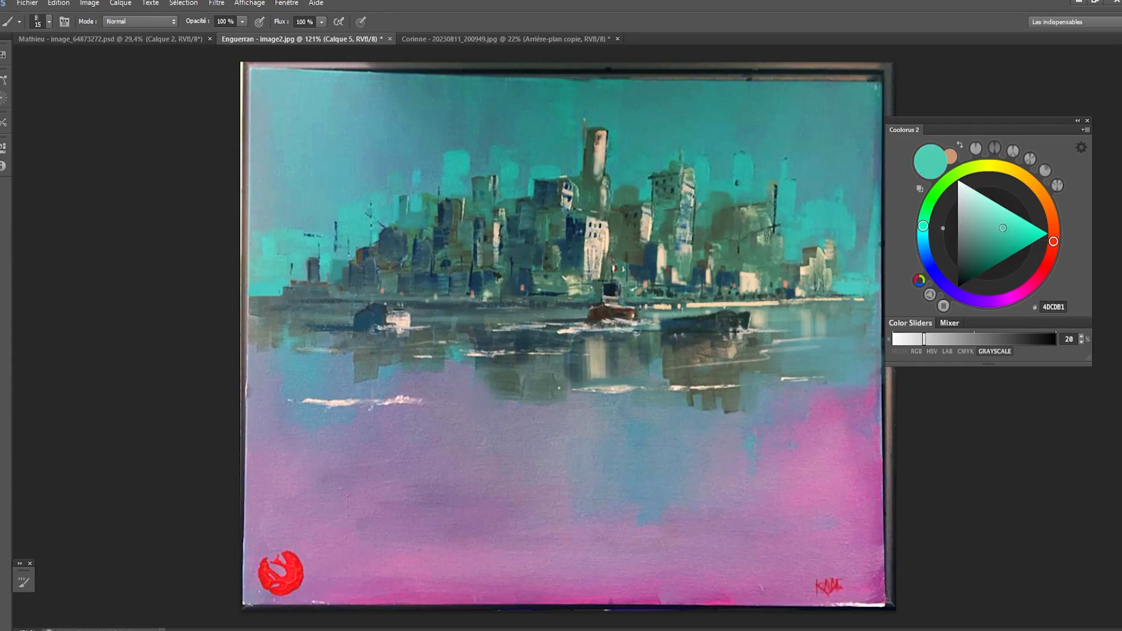
click(1000, 222)
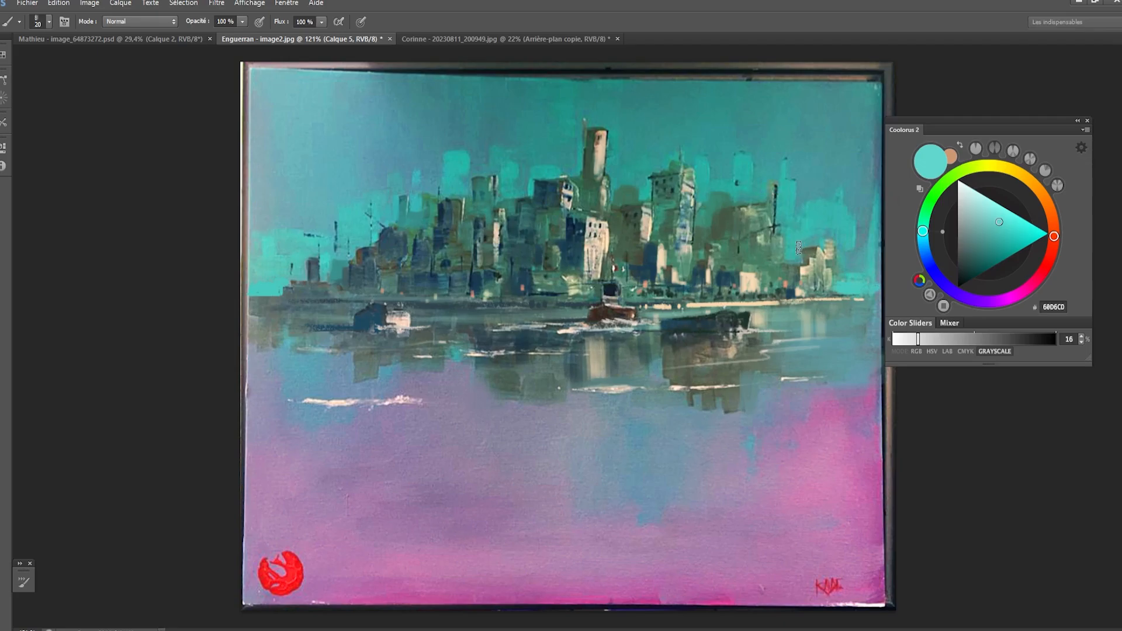
key(bracketright)
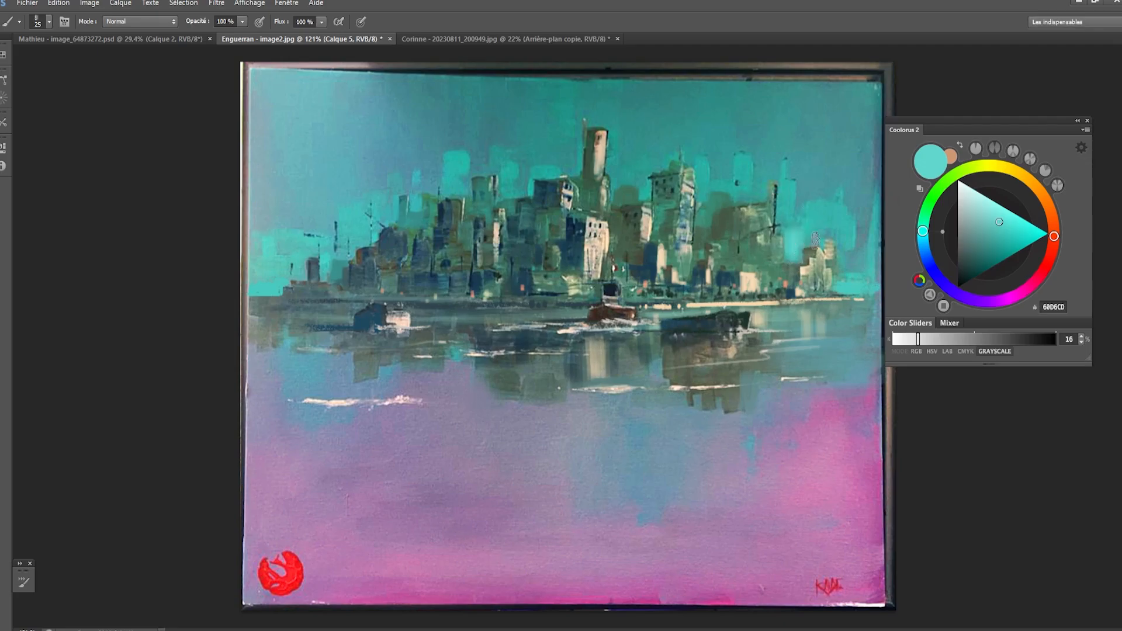
drag(815, 240, 844, 235)
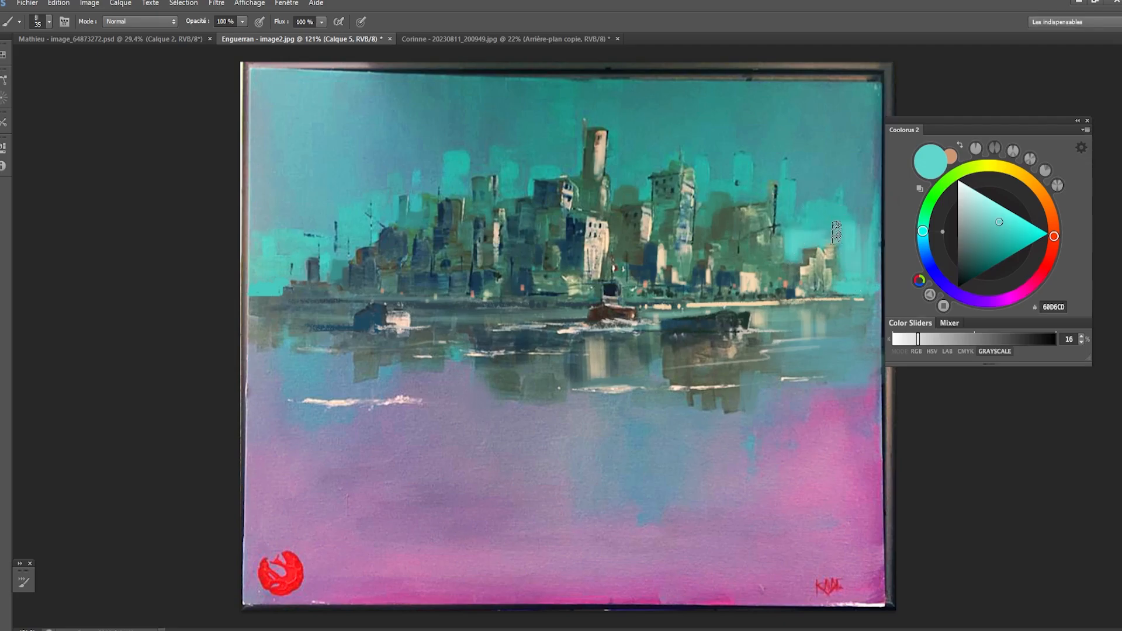
- Enlarge the brush and paint light teal vertical strokes in the sky right of the right-hand tower
key(bracketright)
key(bracketright)
key(bracketright)
key(bracketright)
key(bracketright)
drag(861, 179, 870, 214)
mouse_move(841, 151)
mouse_down()
mouse_move(838, 204)
mouse_move(796, 185)
mouse_up()
key(bracketleft)
key(bracketleft)
key(bracketleft)
key(bracketleft)
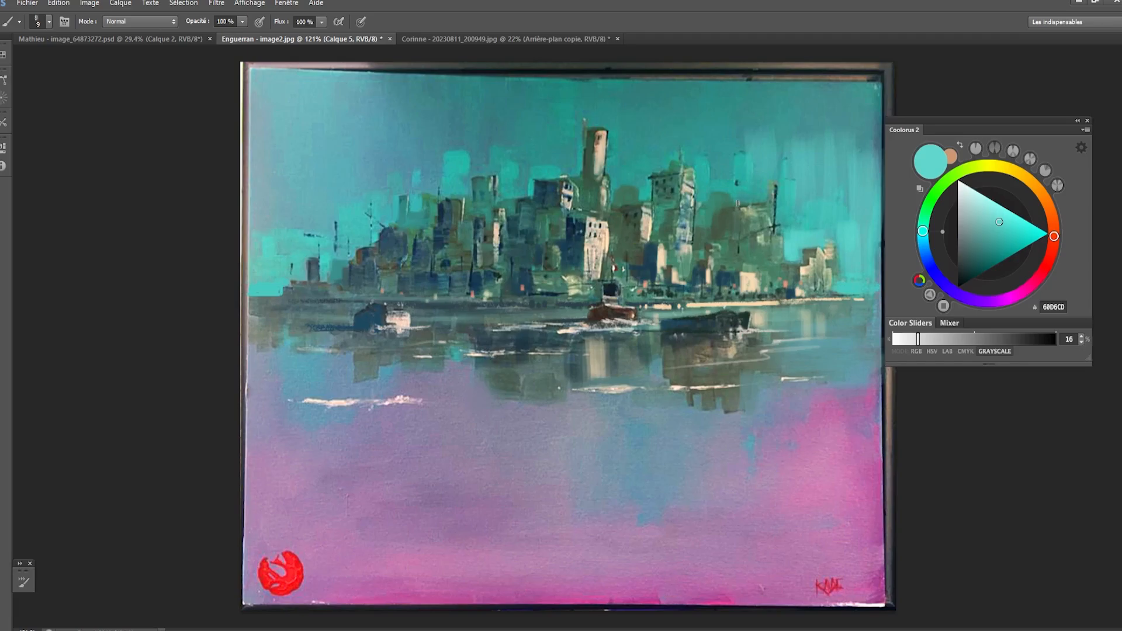
- Add small light teal strokes around the tops of the right-hand buildings with a brush of about 20 px
key(bracketright)
key(bracketright)
mouse_move(740, 186)
mouse_down()
mouse_move(745, 203)
mouse_move(756, 175)
mouse_move(759, 197)
mouse_up()
key(bracketright)
mouse_move(733, 185)
mouse_down()
mouse_move(723, 193)
mouse_move(744, 194)
mouse_up()
mouse_move(780, 197)
mouse_down()
mouse_move(781, 236)
mouse_move(779, 221)
mouse_up()
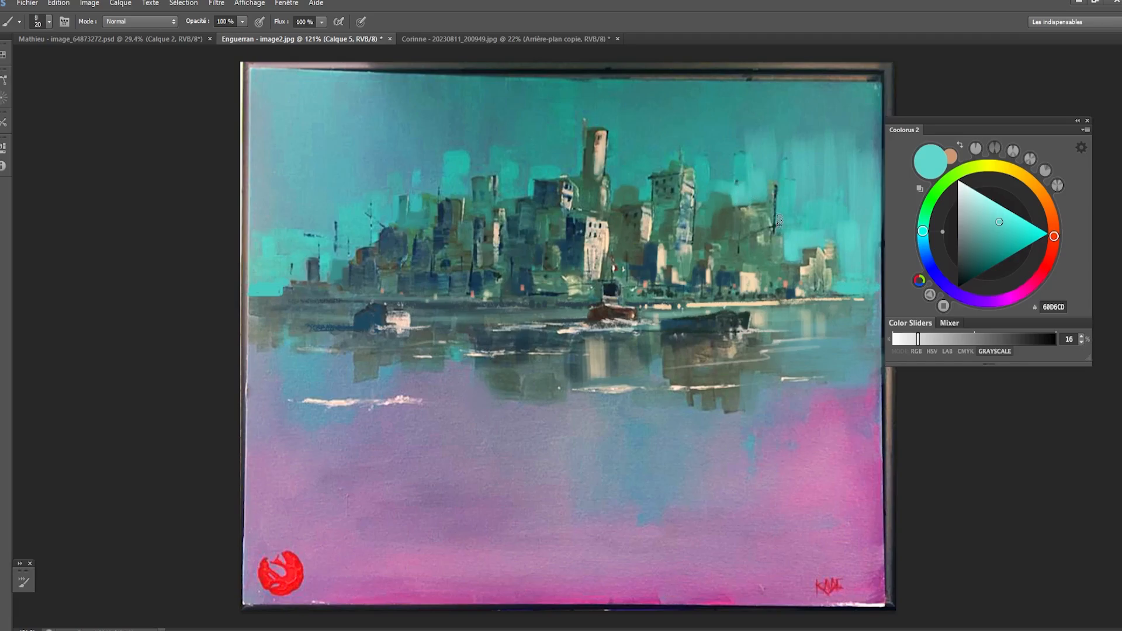
mouse_move(707, 183)
mouse_down()
mouse_move(703, 201)
mouse_move(730, 163)
mouse_up()
- Lay broad 60D6CD vertical strokes across the upper-right sky with a 40 to 50 px brush
key(bracketright)
key(bracketright)
key(bracketright)
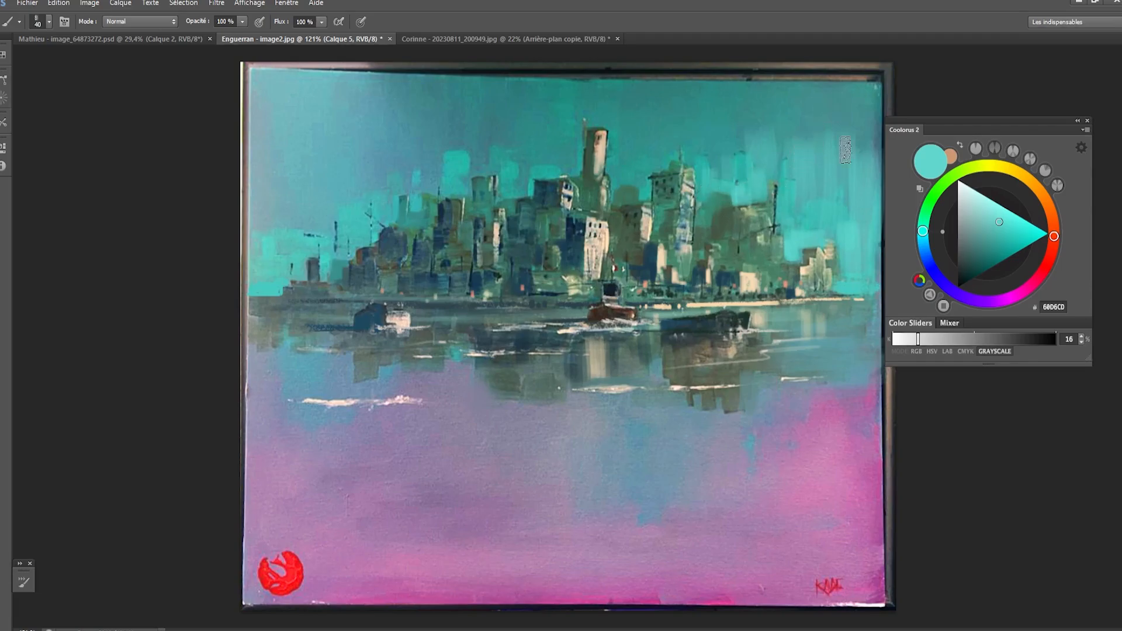
drag(837, 175, 853, 110)
drag(864, 98, 873, 158)
key(bracketright)
key(bracketright)
mouse_move(817, 107)
mouse_down()
mouse_move(817, 171)
mouse_move(797, 97)
mouse_move(761, 152)
mouse_up()
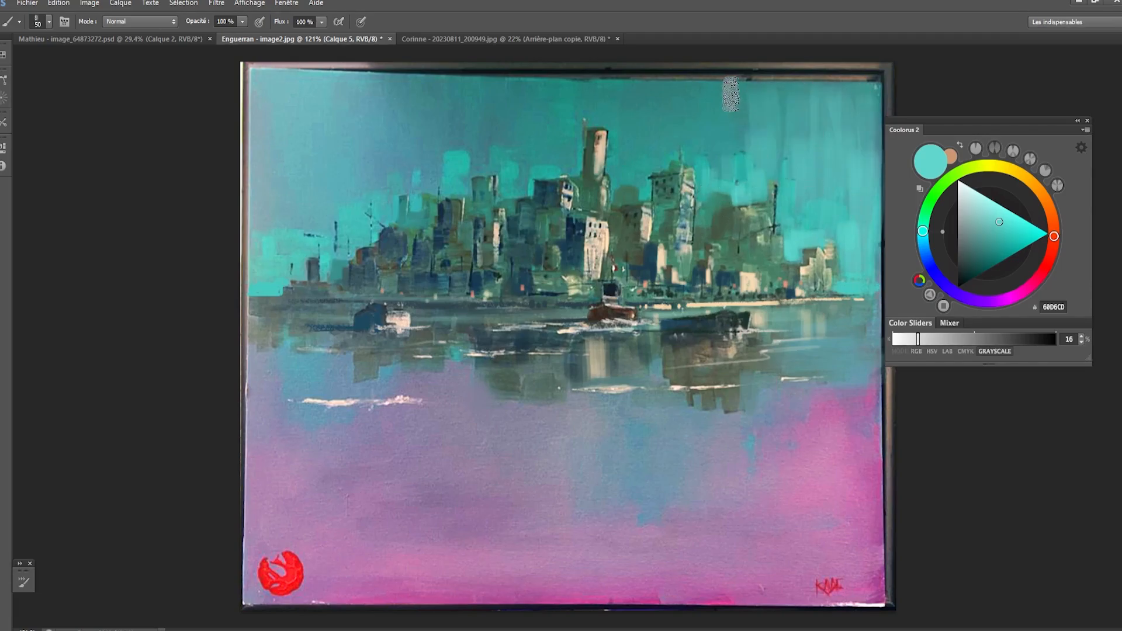
drag(731, 94, 741, 123)
drag(718, 120, 710, 164)
drag(689, 98, 698, 132)
- Blend the right-hand sky with further vertical strokes, sampling the teals 4B9F9C and 58CEC5 with a 35 to 40 px brush
key(bracketleft)
key(bracketleft)
mouse_move(778, 129)
mouse_down()
mouse_move(780, 155)
mouse_move(802, 140)
mouse_up()
drag(829, 127, 830, 133)
key(bracketleft)
alt+click(827, 178)
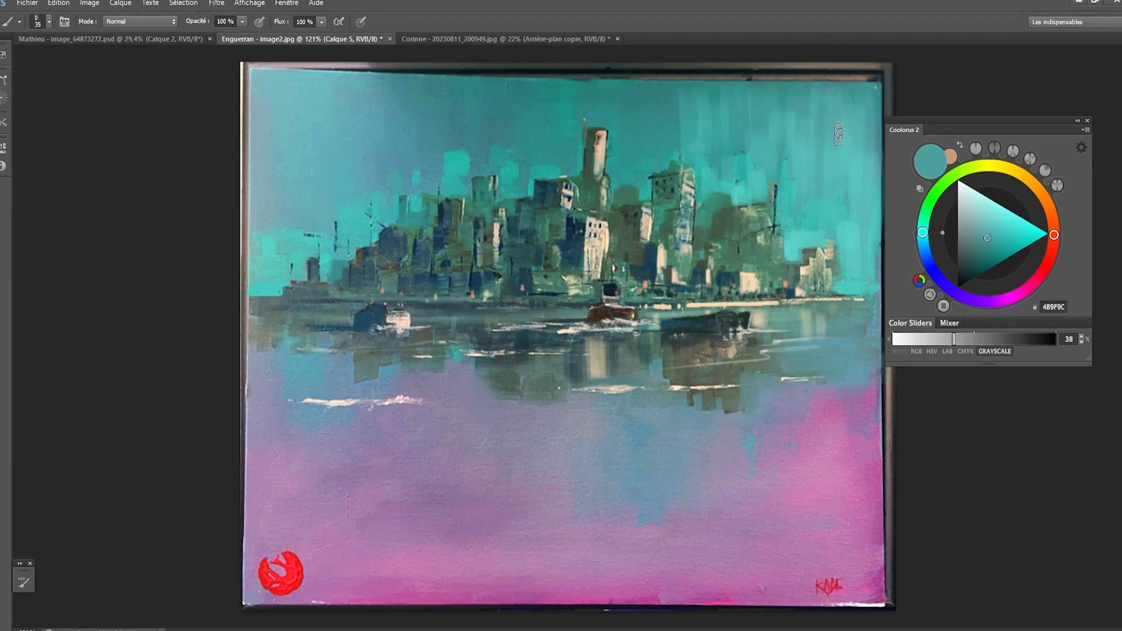
alt+click(801, 246)
alt+click(810, 235)
drag(810, 225, 811, 212)
key(bracketright)
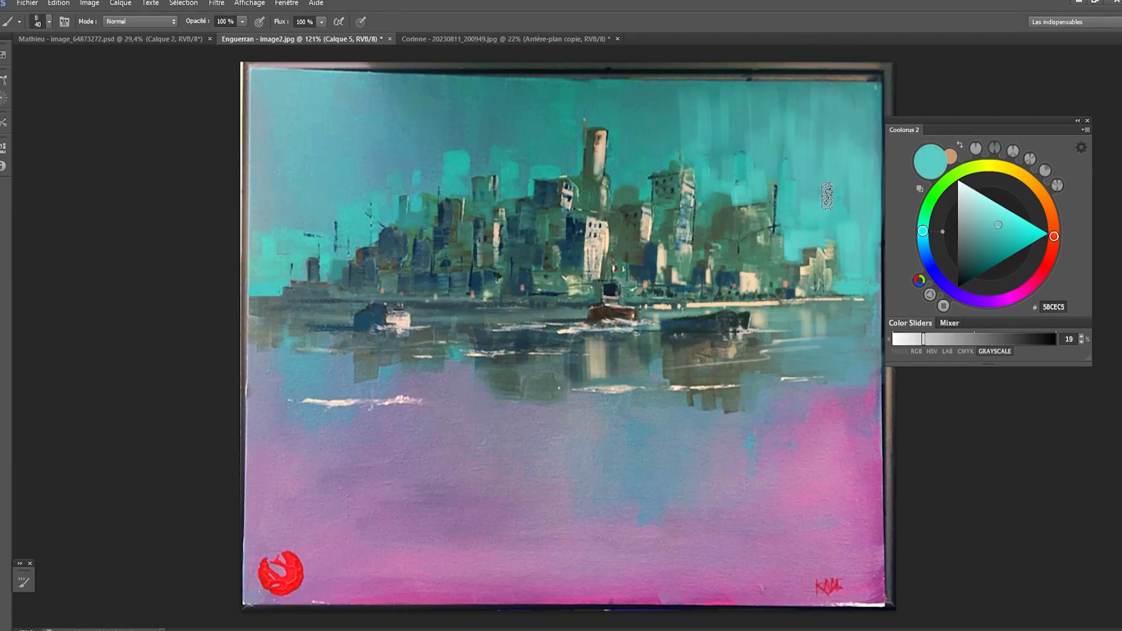
- Lighten the color to 71FFF3 and paint a bright glow above the right horizon and up the sky's right edge
key(bracketleft)
key(bracketleft)
key(bracketleft)
drag(923, 339, 893, 339)
drag(844, 268, 868, 275)
drag(870, 125, 868, 249)
key(bracketleft)
key(bracketleft)
key(bracketleft)
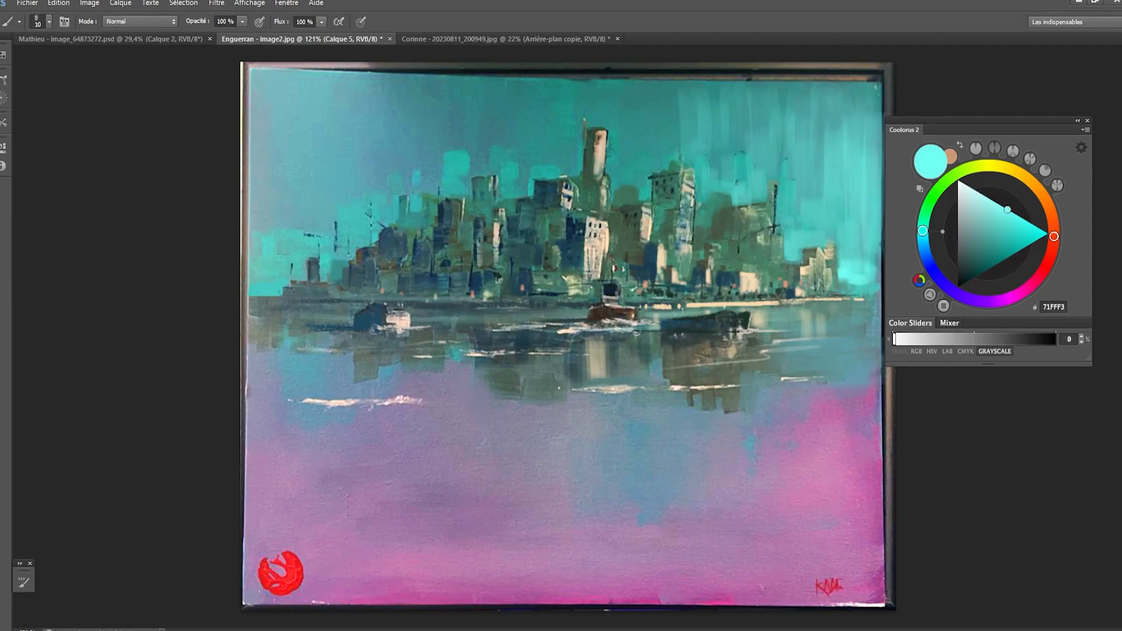
- Add a bright 71FFF3 glow just above the horizon at the painting's left edge
key(bracketright)
drag(253, 286, 277, 284)
key(ctrl+z)
key(ctrl+z)
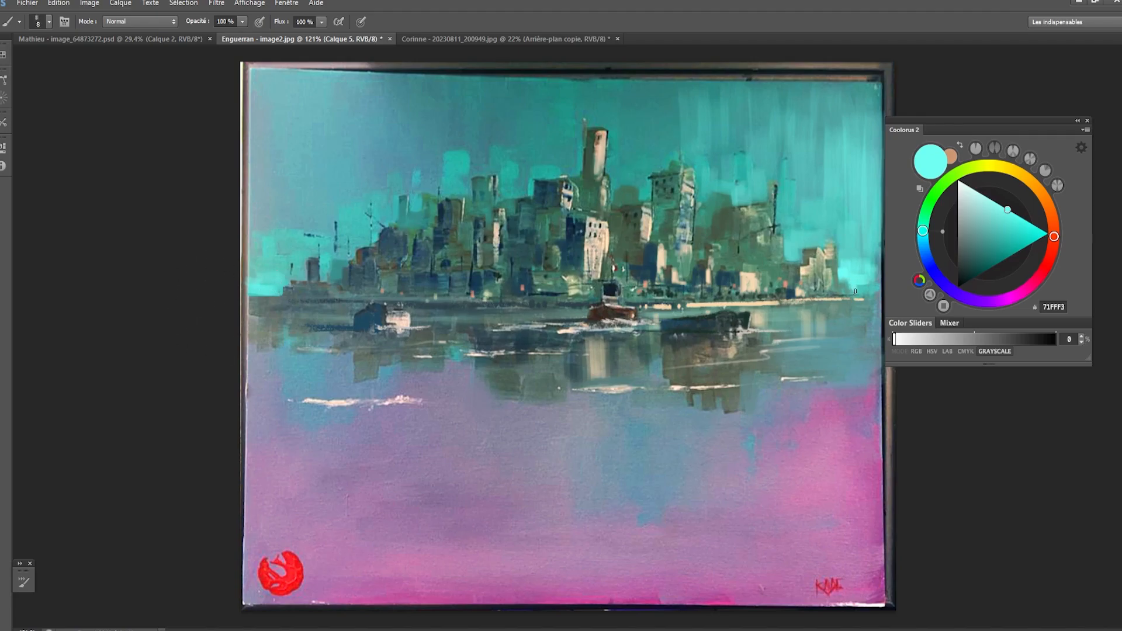
- Paint faint cyan vertical reflections in the water below the right-hand glow with a 15 px brush
mouse_move(855, 290)
mouse_down()
mouse_move(882, 287)
mouse_move(859, 319)
mouse_move(875, 310)
mouse_move(862, 340)
mouse_move(856, 315)
mouse_move(873, 313)
mouse_move(852, 379)
mouse_move(863, 317)
mouse_move(852, 370)
mouse_move(851, 354)
mouse_move(805, 355)
mouse_move(848, 358)
mouse_move(854, 379)
mouse_move(847, 351)
mouse_move(848, 397)
mouse_up()
key(bracketright)
key(bracketright)
key(bracketright)
key(bracketright)
key(ctrl+z)
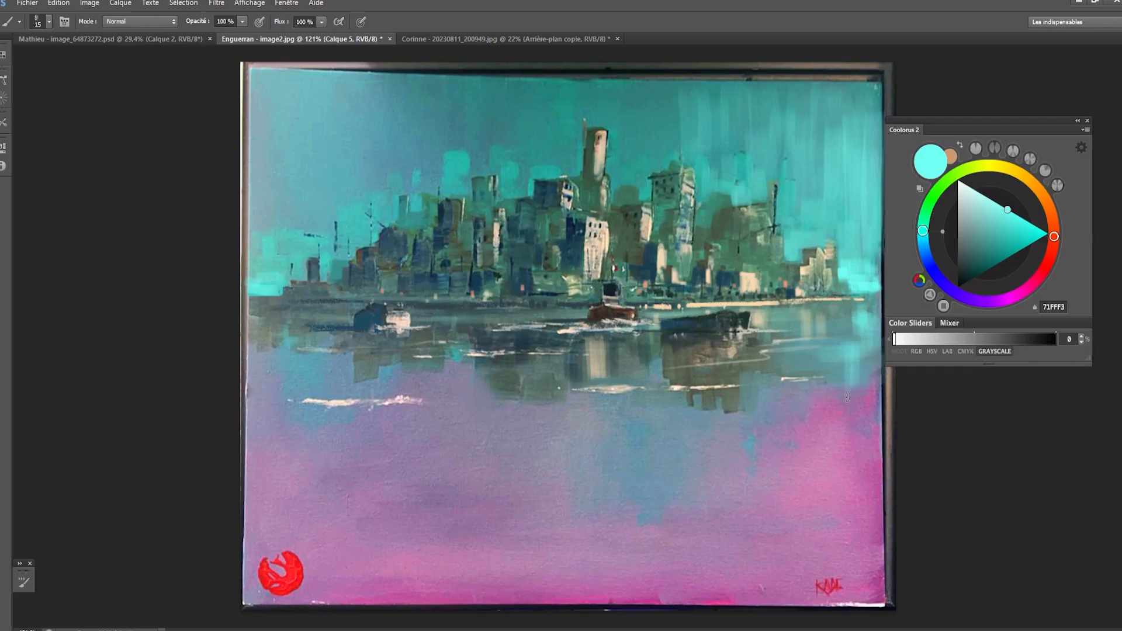
drag(796, 365, 796, 391)
key(ctrl+z)
drag(819, 368, 822, 389)
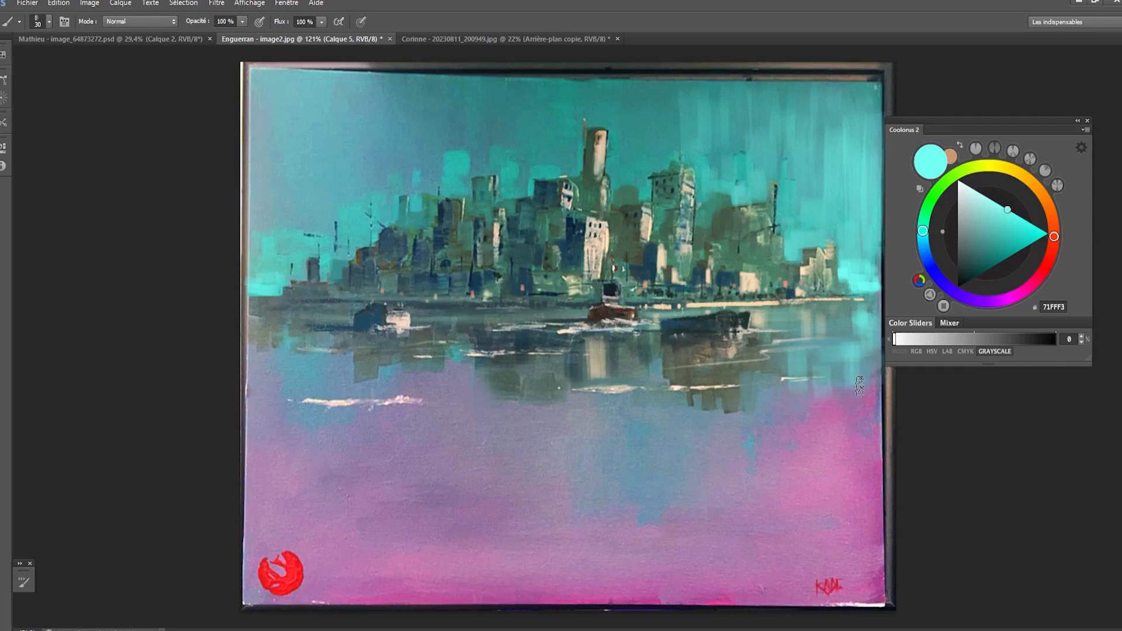
- Extend the cyan reflections down over the pink water near the right edge with a 30 to 40 px brush
key(bracketright)
key(bracketright)
key(bracketright)
drag(863, 359, 866, 435)
key(bracketright)
mouse_move(787, 402)
mouse_down()
mouse_move(855, 402)
mouse_move(841, 444)
mouse_move(792, 391)
mouse_move(790, 438)
mouse_move(850, 417)
mouse_move(822, 453)
mouse_move(860, 446)
mouse_move(774, 458)
mouse_move(809, 418)
mouse_up()
key(bracketleft)
key(bracketleft)
drag(766, 445, 757, 447)
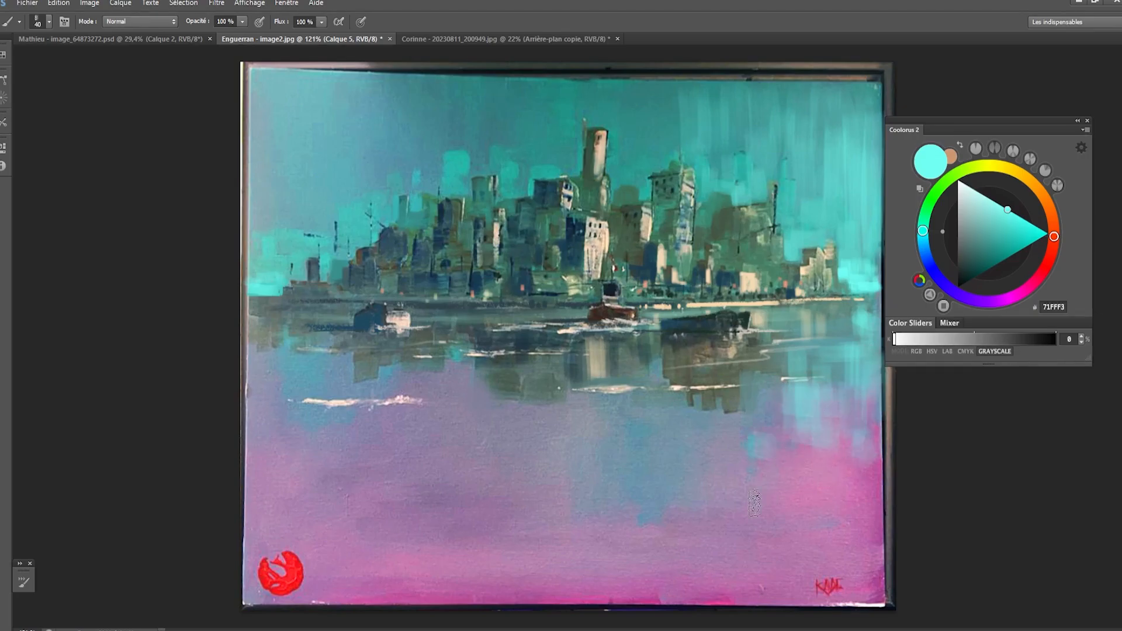
key(bracketleft)
key(bracketleft)
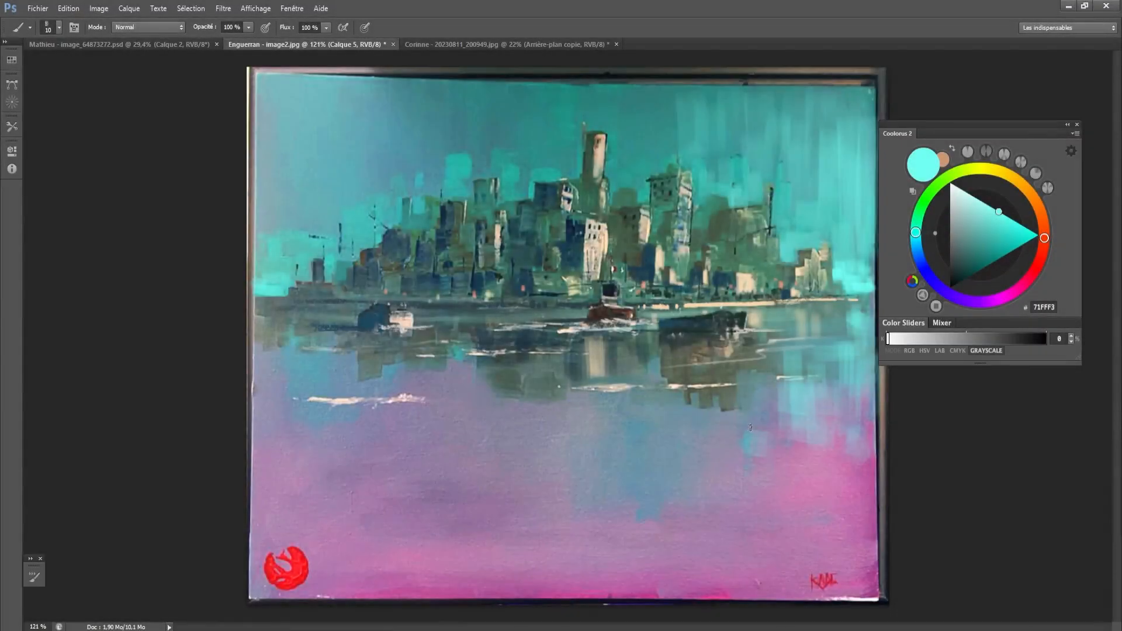
- Circle the empty lower water with a loose 3 px ellipse and undo the stroke
mouse_move(794, 443)
mouse_down()
mouse_move(596, 386)
mouse_move(296, 435)
mouse_move(381, 595)
mouse_move(768, 568)
mouse_move(612, 380)
mouse_move(265, 491)
mouse_move(346, 593)
mouse_up()
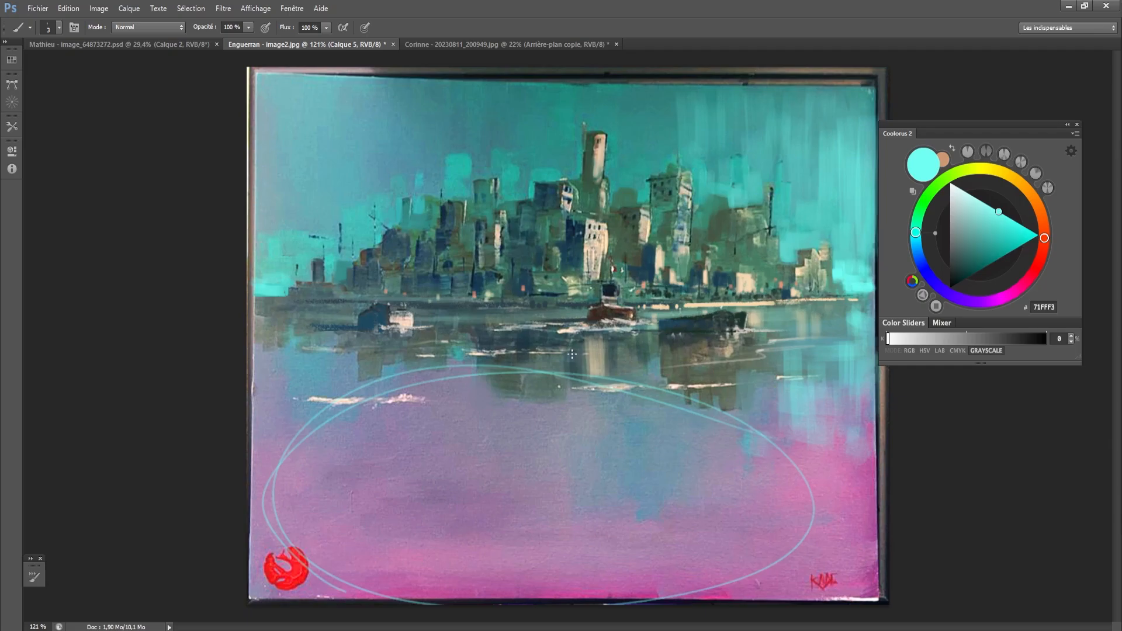
key(ctrl+z)
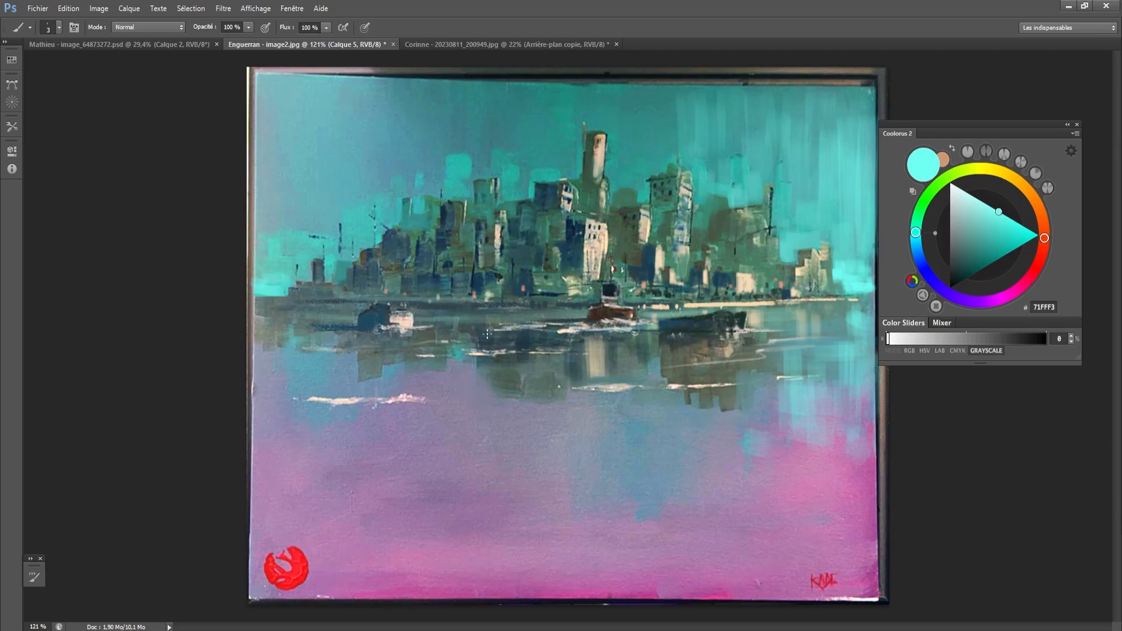
- On a new layer, sample the dark navy 16242F and sketch wavy contour lines across the lower water with a 6 px brush
scroll(858, 321, up, 1)
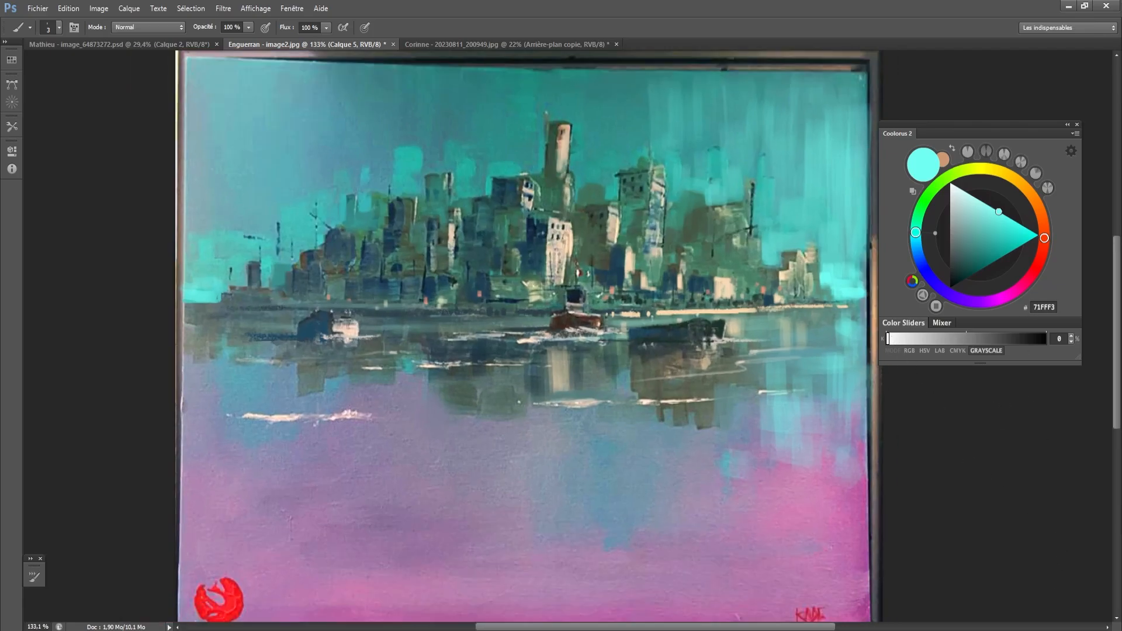
alt+click(578, 284)
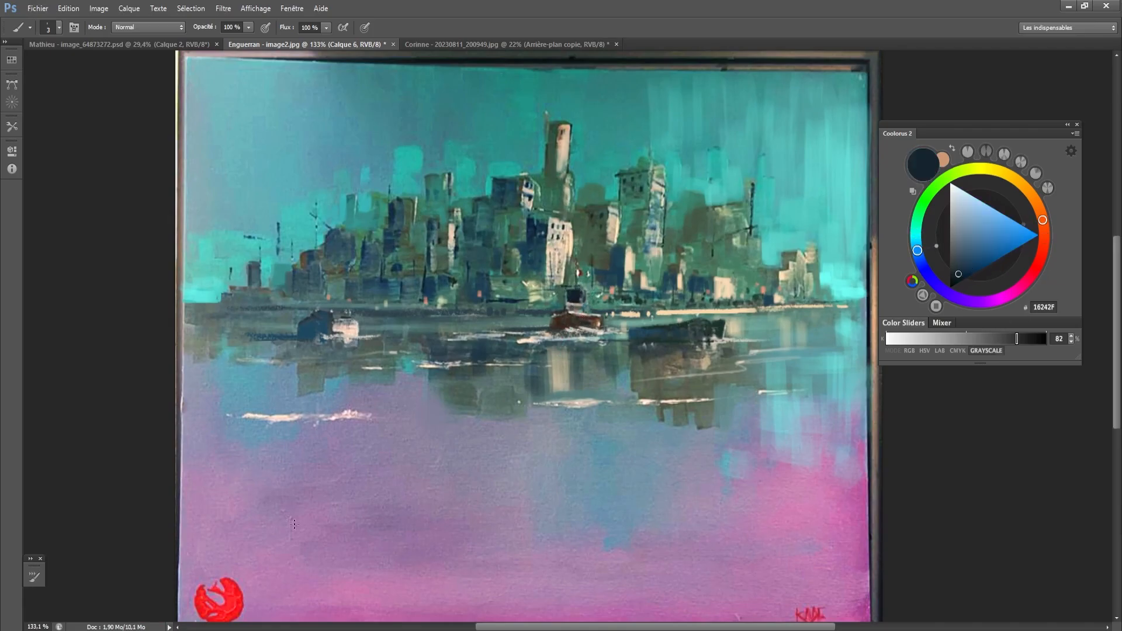
drag(462, 448, 464, 440)
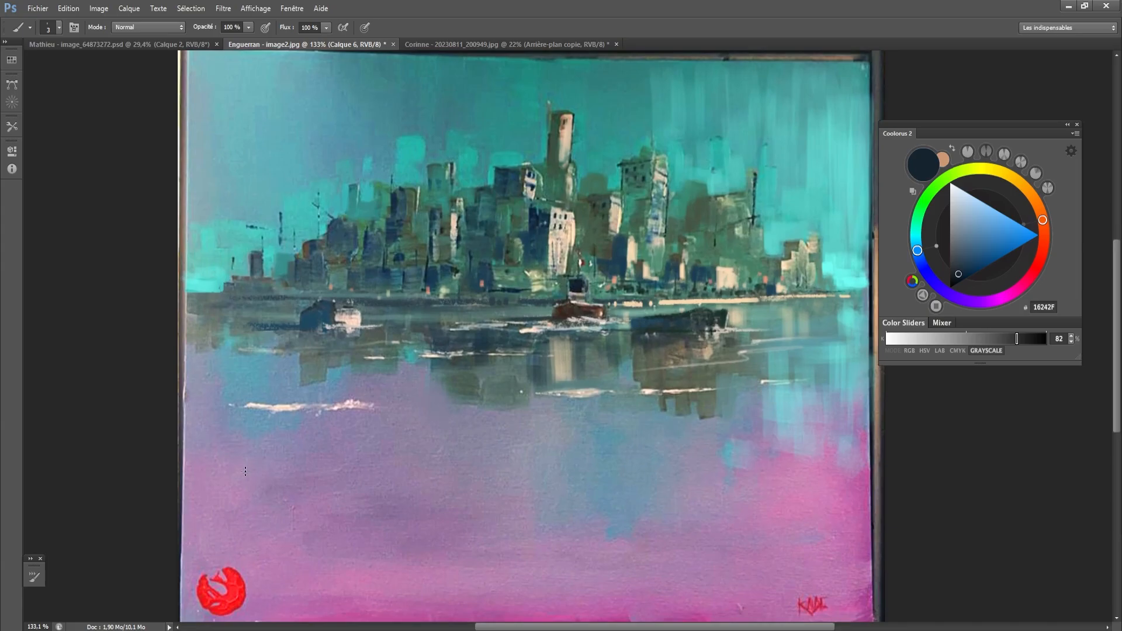
mouse_move(183, 464)
mouse_down()
mouse_move(397, 444)
mouse_move(626, 555)
mouse_up()
key(ctrl+z)
mouse_move(184, 461)
mouse_down()
mouse_move(353, 454)
mouse_move(435, 490)
mouse_move(636, 518)
mouse_up()
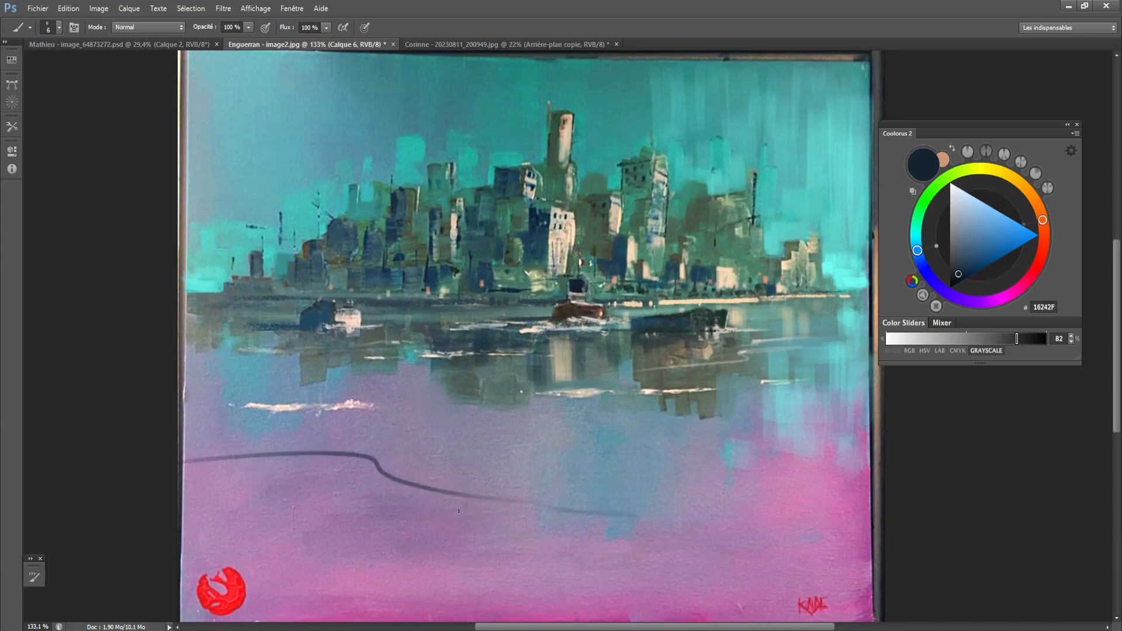
mouse_move(459, 511)
mouse_down()
mouse_move(615, 521)
mouse_move(786, 513)
mouse_up()
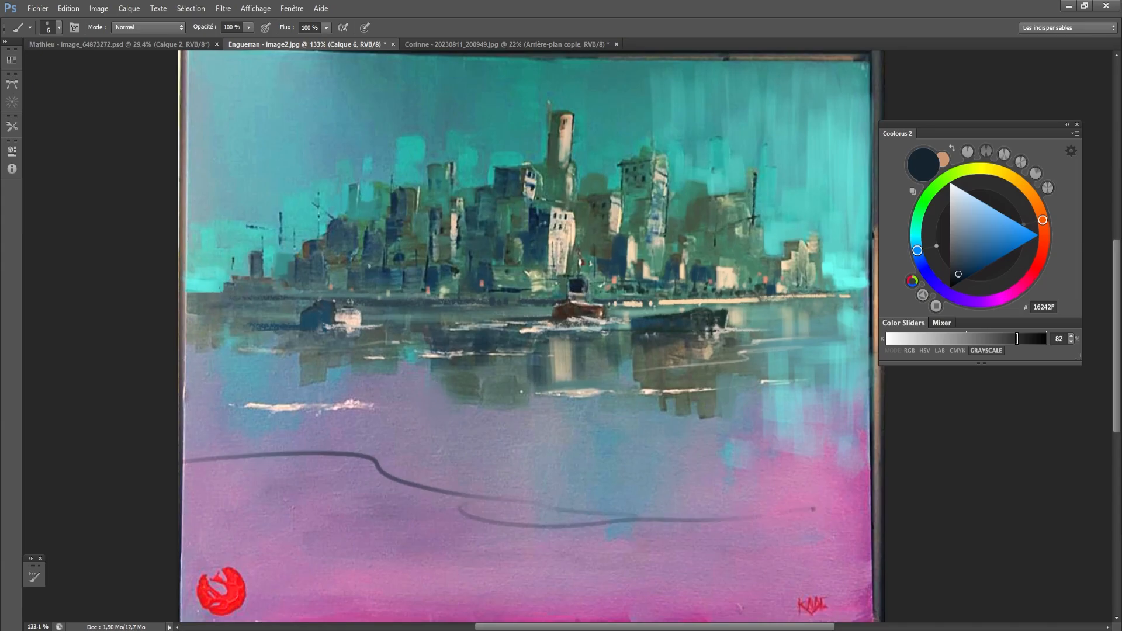
mouse_move(587, 104)
mouse_down()
mouse_move(534, 114)
mouse_move(806, 420)
mouse_move(585, 104)
mouse_up()
key(ctrl+z)
scroll(502, 281, down, 1)
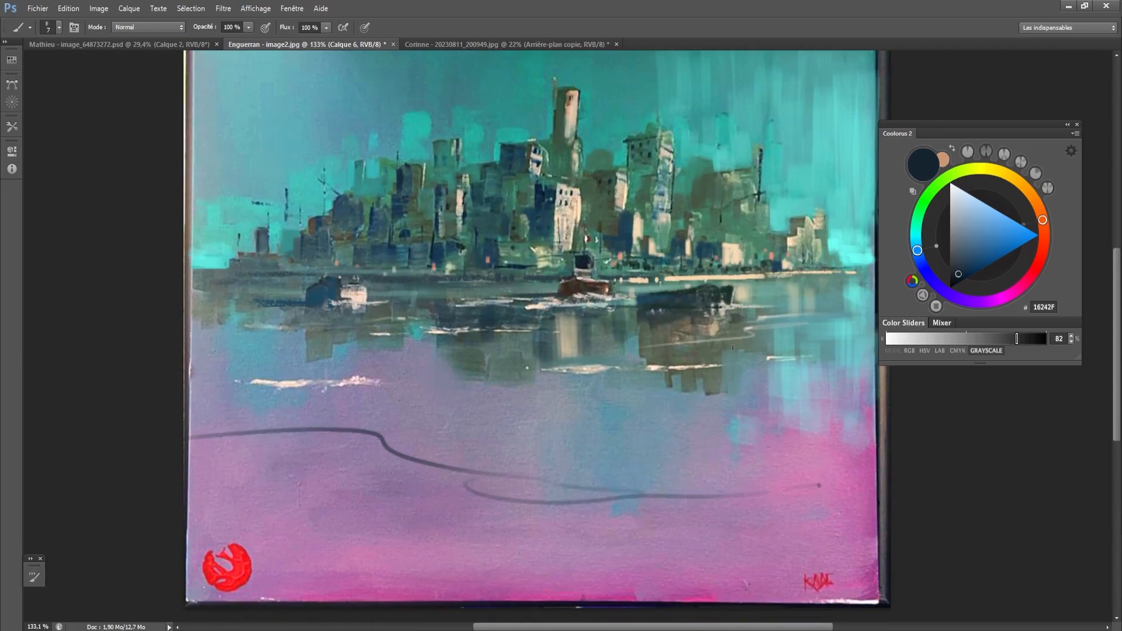
- Lasso the left foreground water shape along the sketched contour, including a small lobe, and display the perspective grid
key(l)
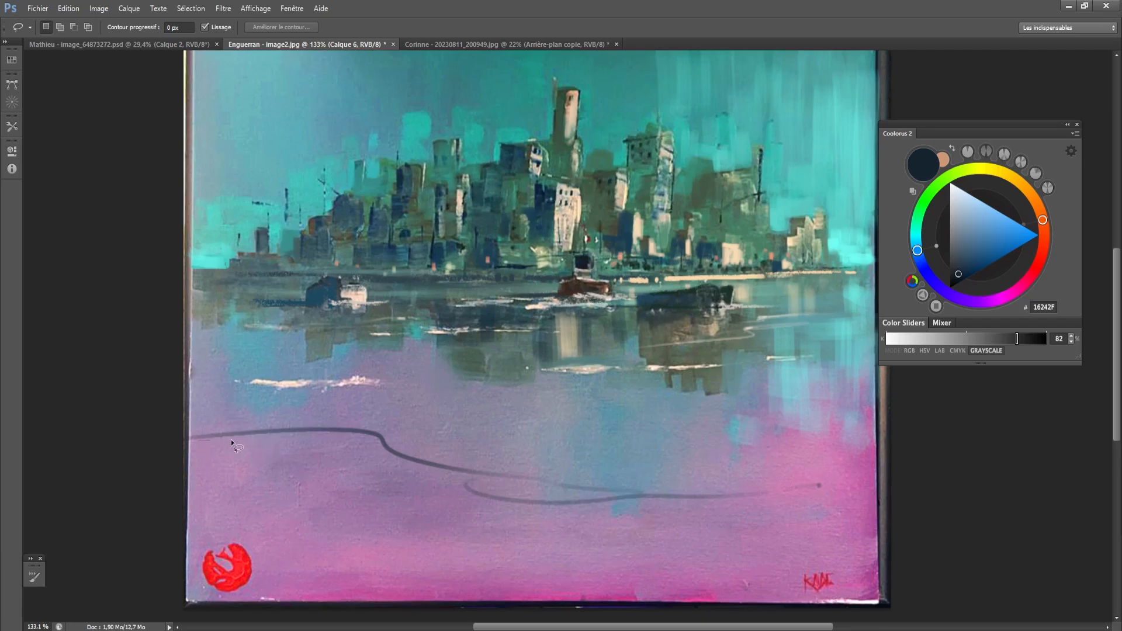
drag(382, 463, 346, 444)
mouse_move(196, 437)
mouse_down()
mouse_move(385, 450)
mouse_move(185, 496)
mouse_up()
mouse_move(374, 458)
mouse_down()
mouse_move(461, 476)
mouse_move(287, 501)
mouse_move(380, 484)
mouse_up()
mouse_move(411, 444)
mouse_down()
mouse_move(460, 437)
mouse_move(414, 431)
mouse_up()
key(ctrl+z)
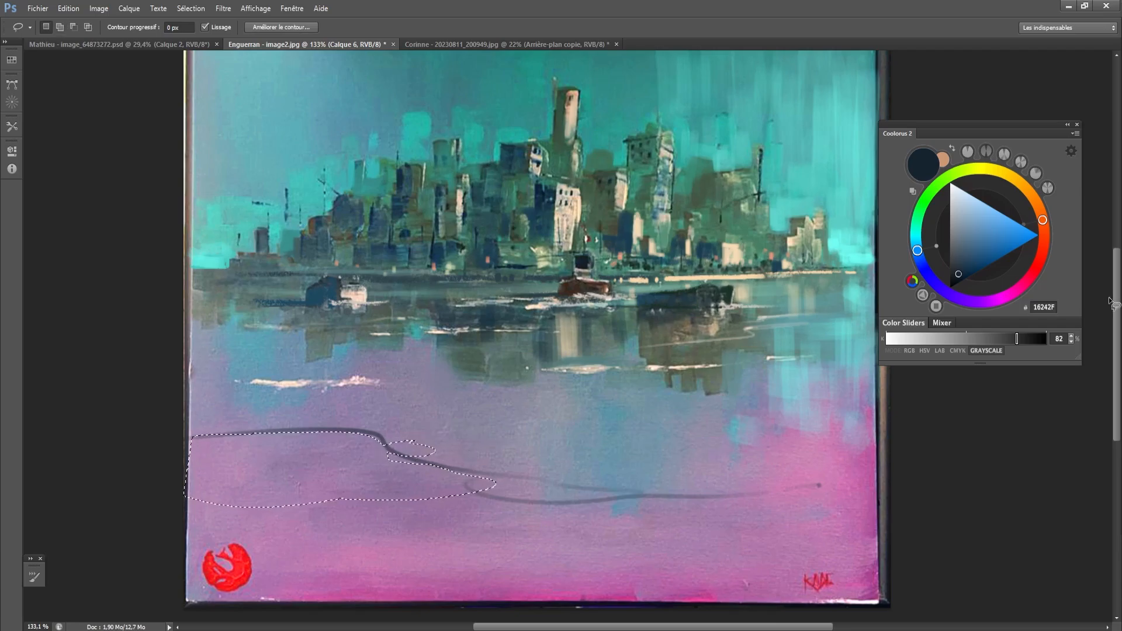
click(1121, 342)
key(shift)
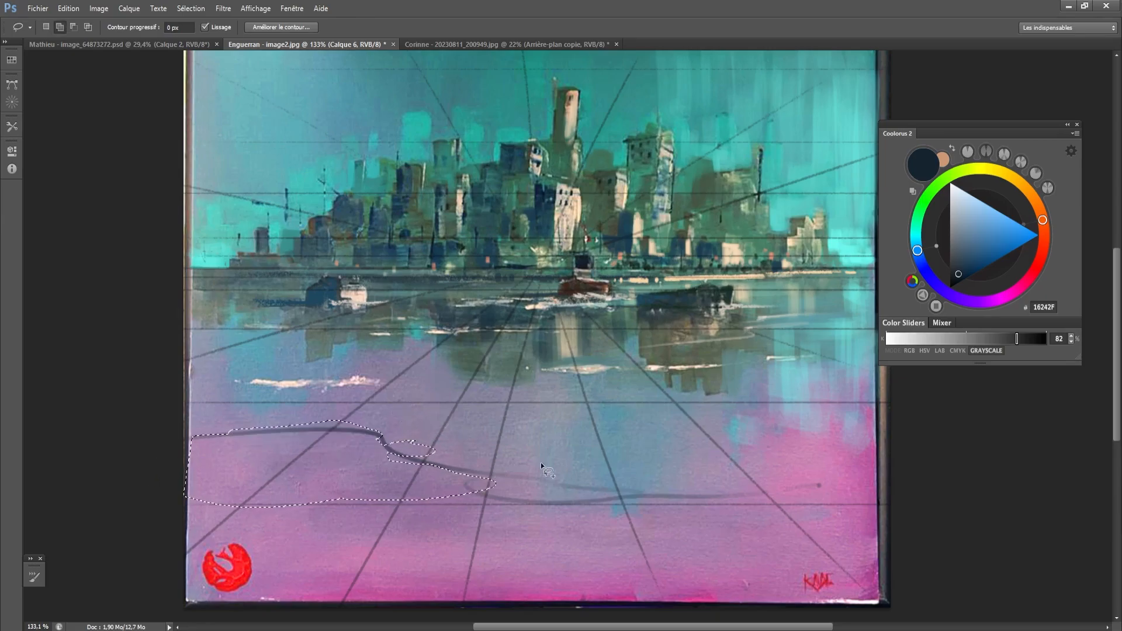
mouse_move(480, 441)
mouse_down()
mouse_move(599, 466)
mouse_move(477, 442)
mouse_up()
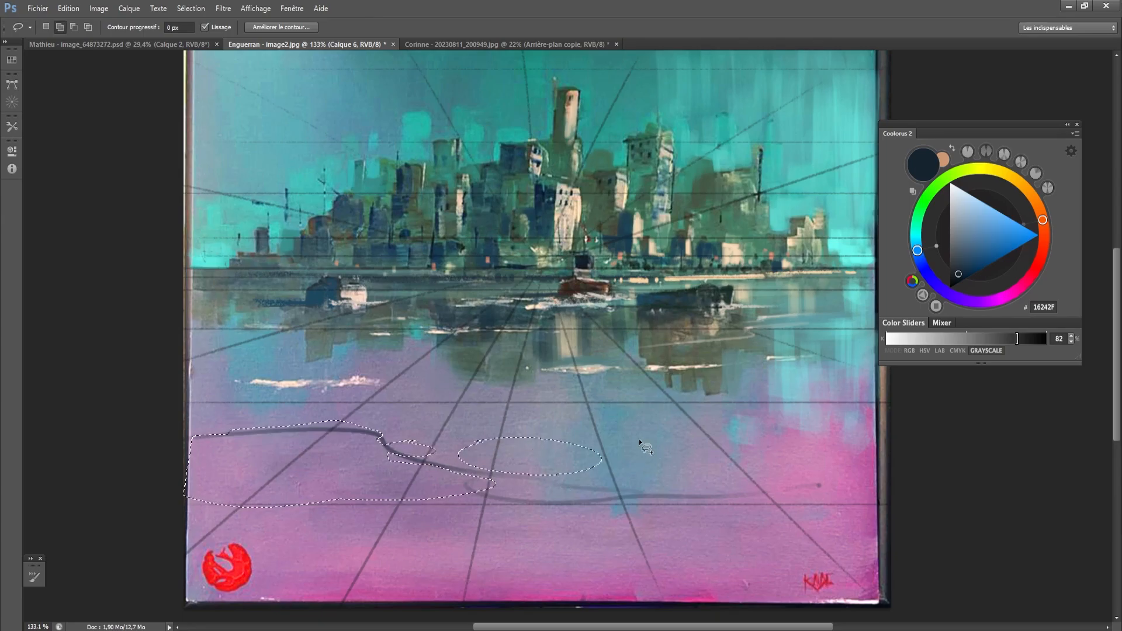
mouse_move(640, 443)
mouse_down()
mouse_move(570, 434)
mouse_move(643, 416)
mouse_move(640, 439)
mouse_up()
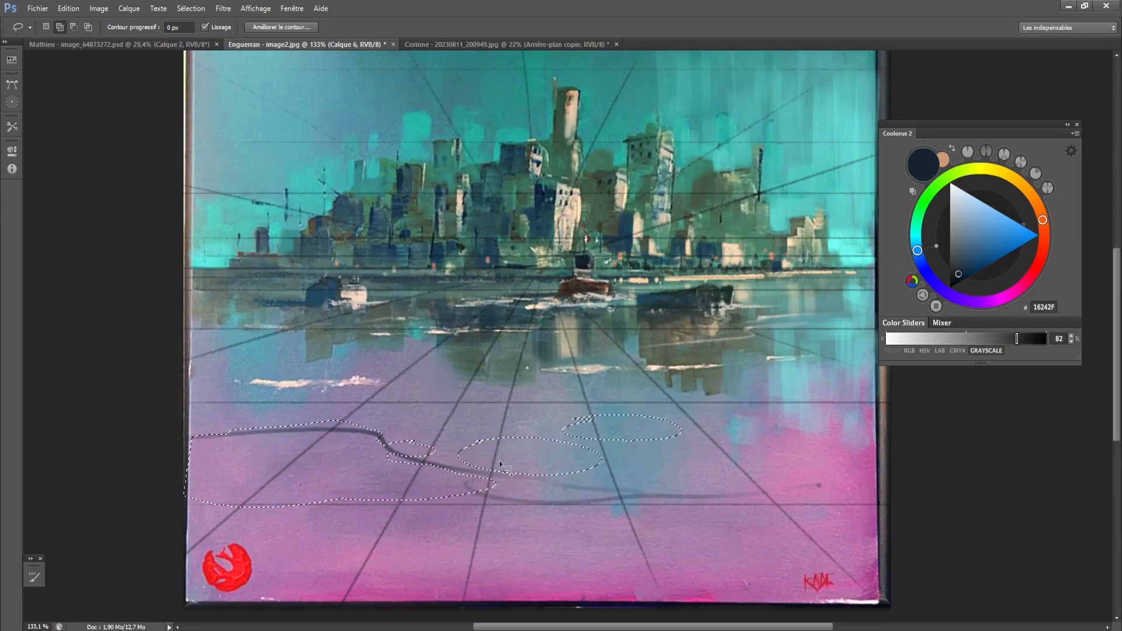
key(ctrl+alt+z)
key(ctrl+alt+z)
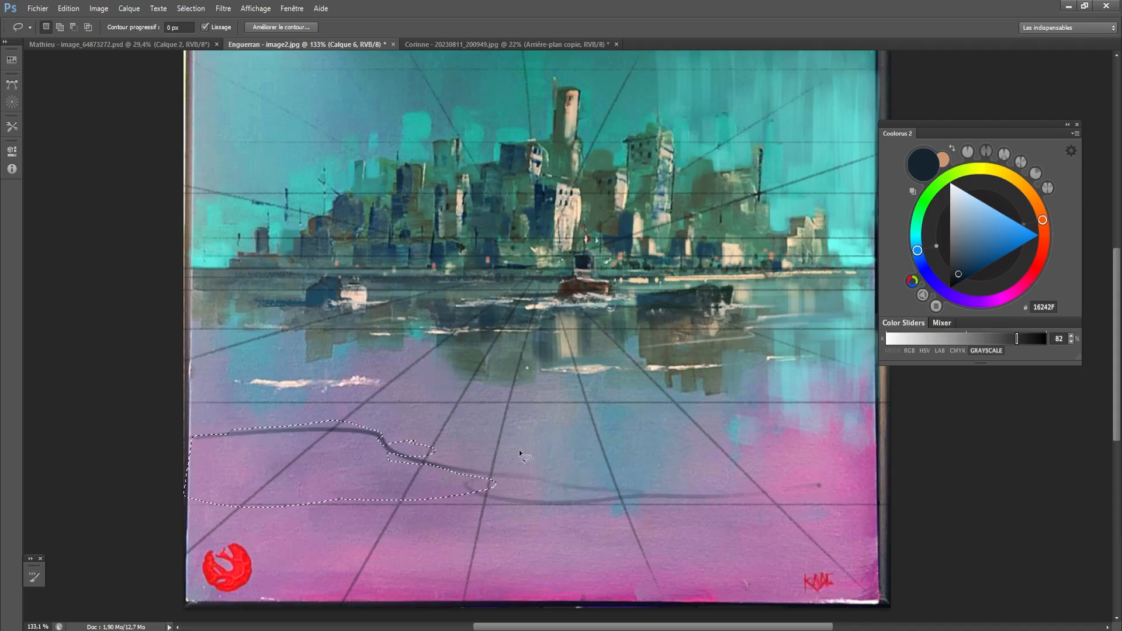
- Extend the lasso selection across to the painting's right edge and down to its lower border, with rounded lobes along the upper contour
key(shift)
mouse_move(503, 454)
mouse_down()
mouse_move(581, 467)
mouse_move(578, 483)
mouse_move(608, 507)
mouse_move(660, 460)
mouse_move(681, 474)
mouse_move(654, 461)
mouse_move(701, 460)
mouse_up()
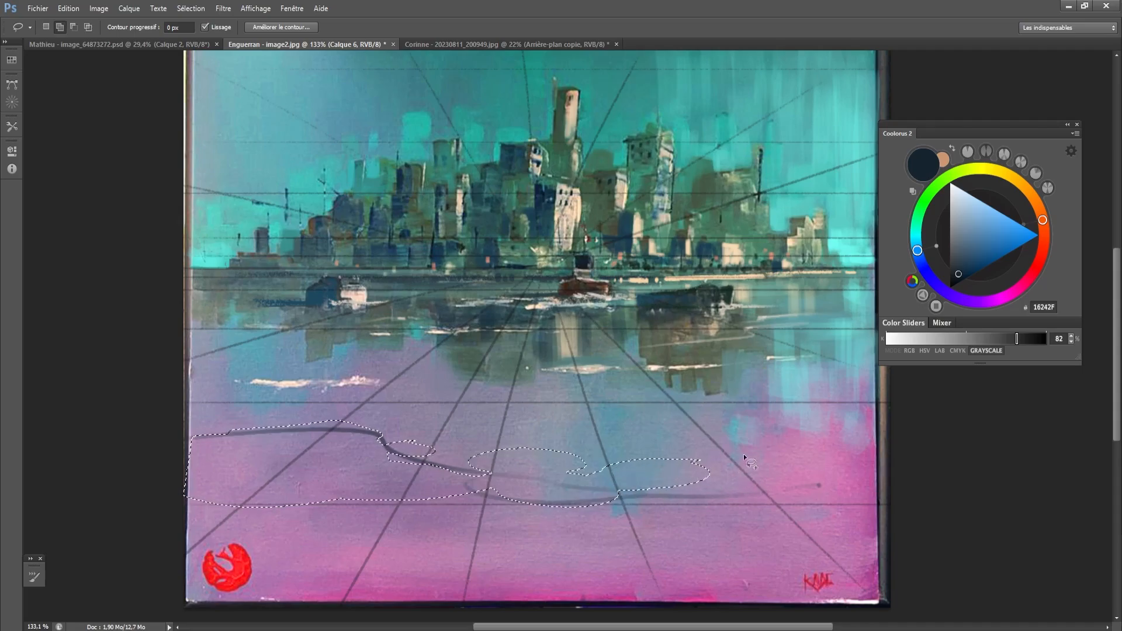
mouse_move(641, 496)
mouse_down()
mouse_move(702, 502)
mouse_move(661, 511)
mouse_up()
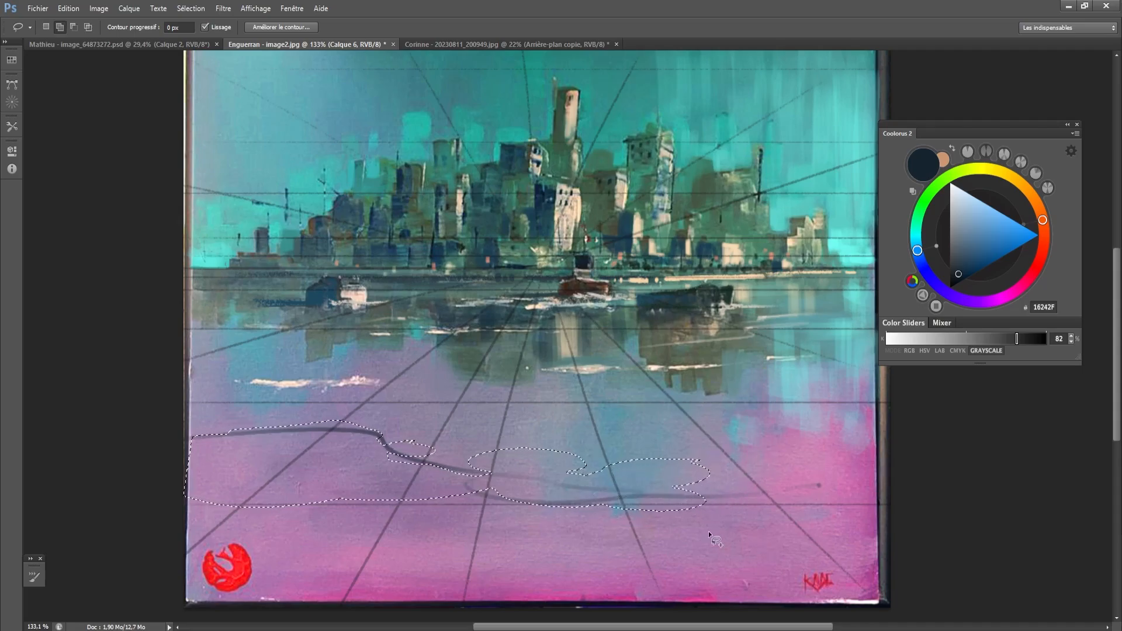
mouse_move(730, 520)
mouse_down()
mouse_move(877, 515)
mouse_move(848, 552)
mouse_move(713, 543)
mouse_move(681, 522)
mouse_move(533, 529)
mouse_move(602, 537)
mouse_move(673, 521)
mouse_up()
mouse_move(602, 504)
mouse_down()
mouse_move(561, 530)
mouse_move(435, 485)
mouse_up()
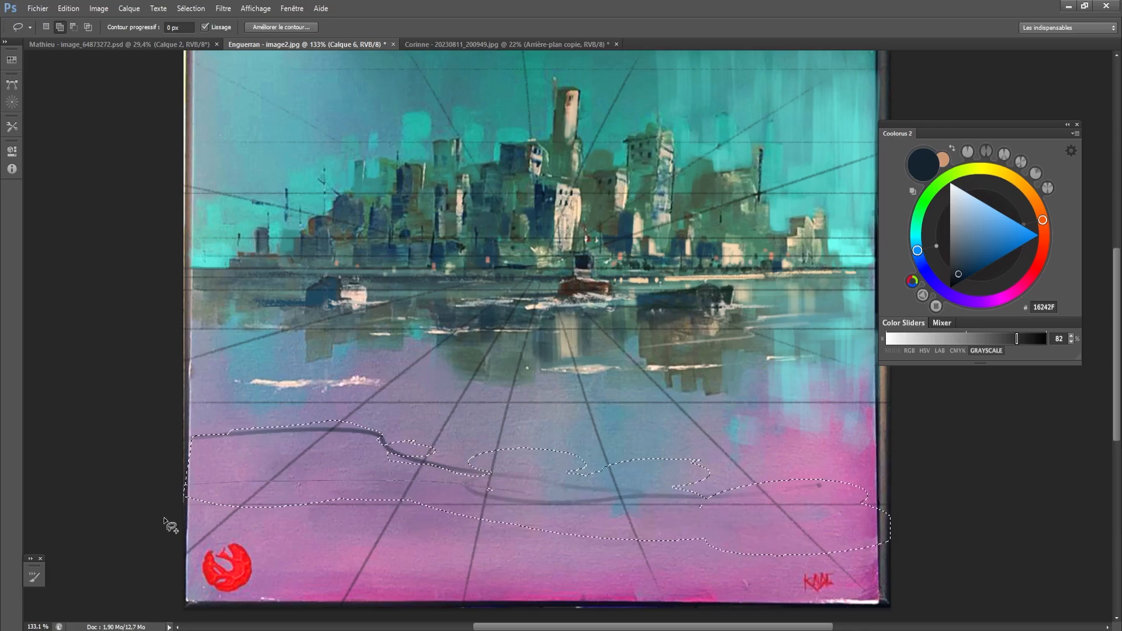
mouse_move(164, 519)
mouse_down()
mouse_move(452, 566)
mouse_move(705, 553)
mouse_up()
mouse_move(551, 521)
mouse_down()
mouse_move(252, 509)
mouse_move(365, 624)
mouse_move(895, 586)
mouse_move(867, 595)
mouse_up()
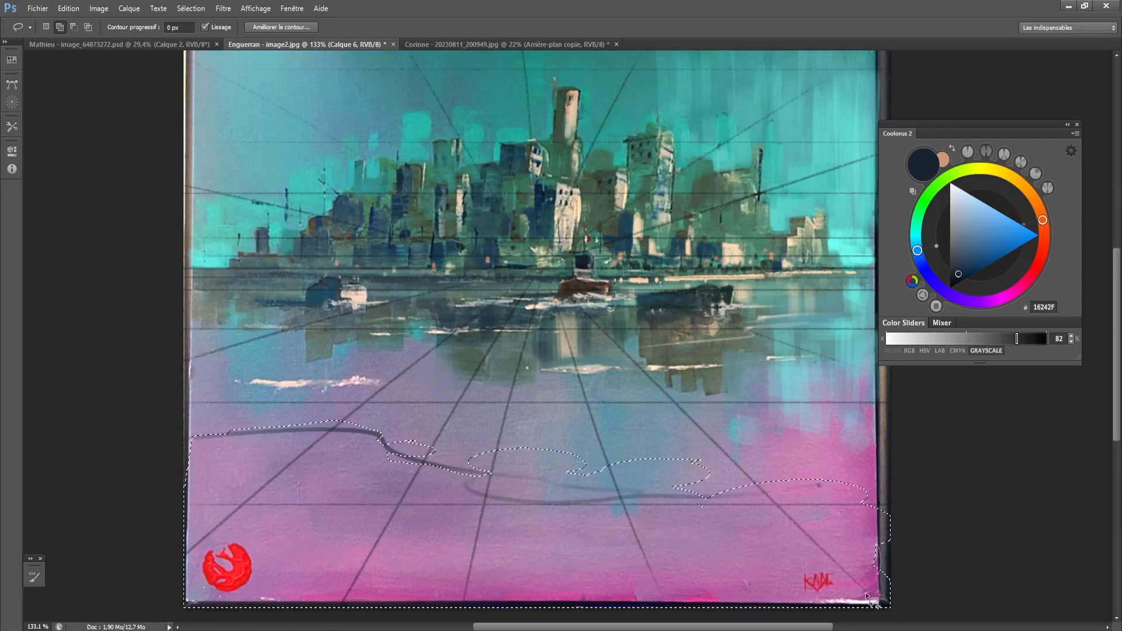
- Trim the selection back to the painting's right border and tidy its lower-right corner and left edge
key(alt)
drag(880, 607, 909, 465)
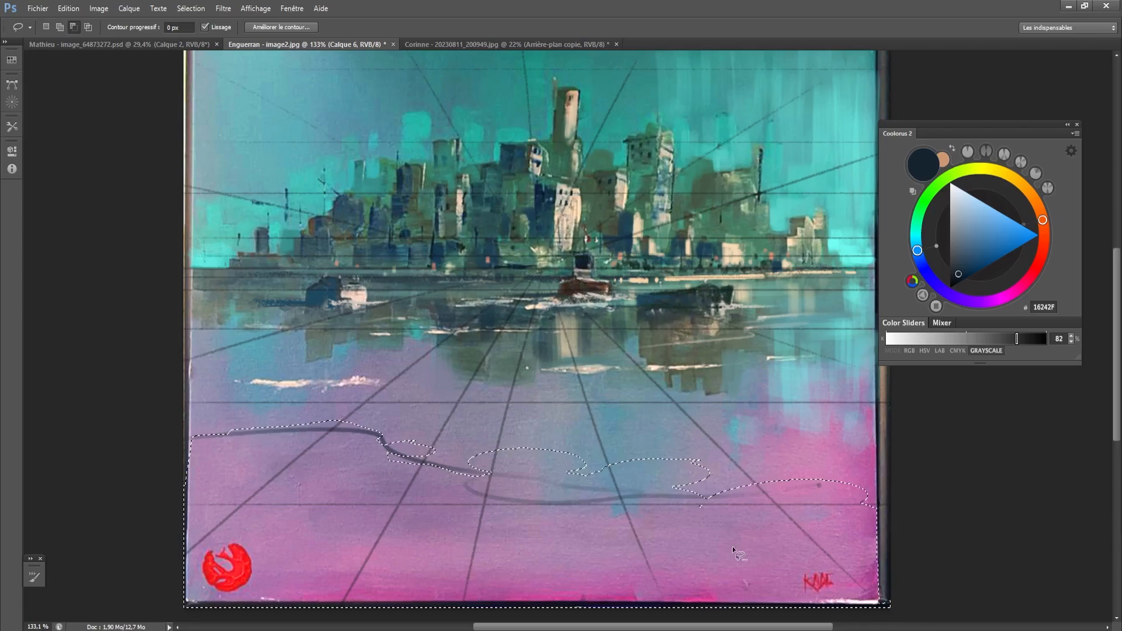
mouse_move(879, 605)
mouse_down()
mouse_move(900, 614)
mouse_move(879, 607)
mouse_up()
drag(188, 437, 186, 483)
- Fill the selected foreground with the dark browns 383230 and 342F24 using a 15 to 35 px brush, and deselect
key(b)
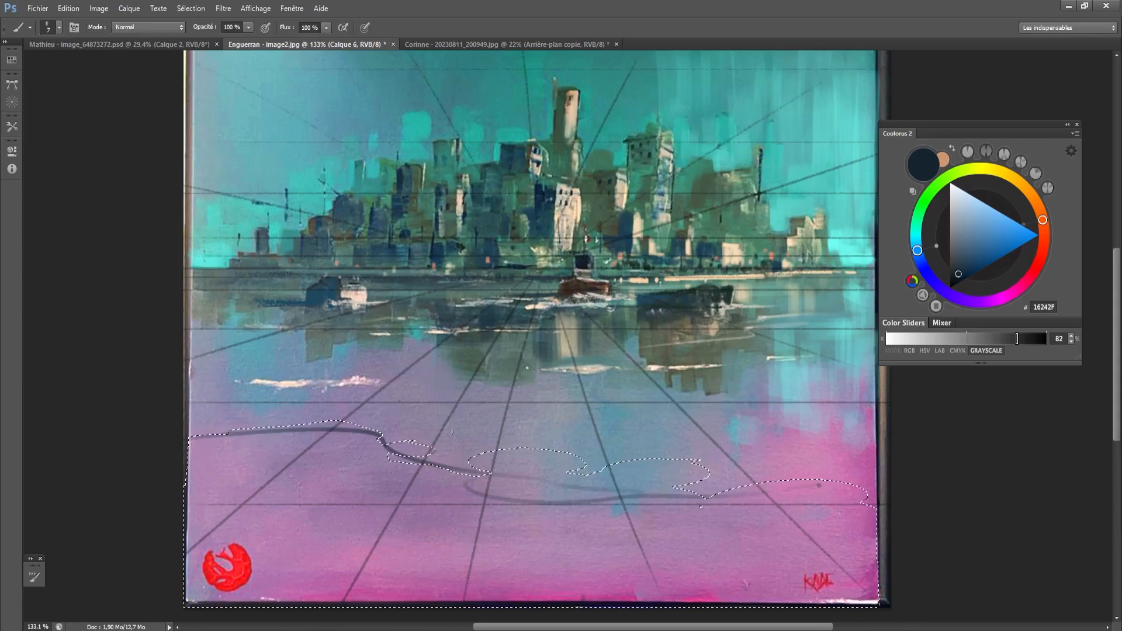
key(bracketright)
key(bracketright)
key(bracketright)
key(bracketright)
key(alt)
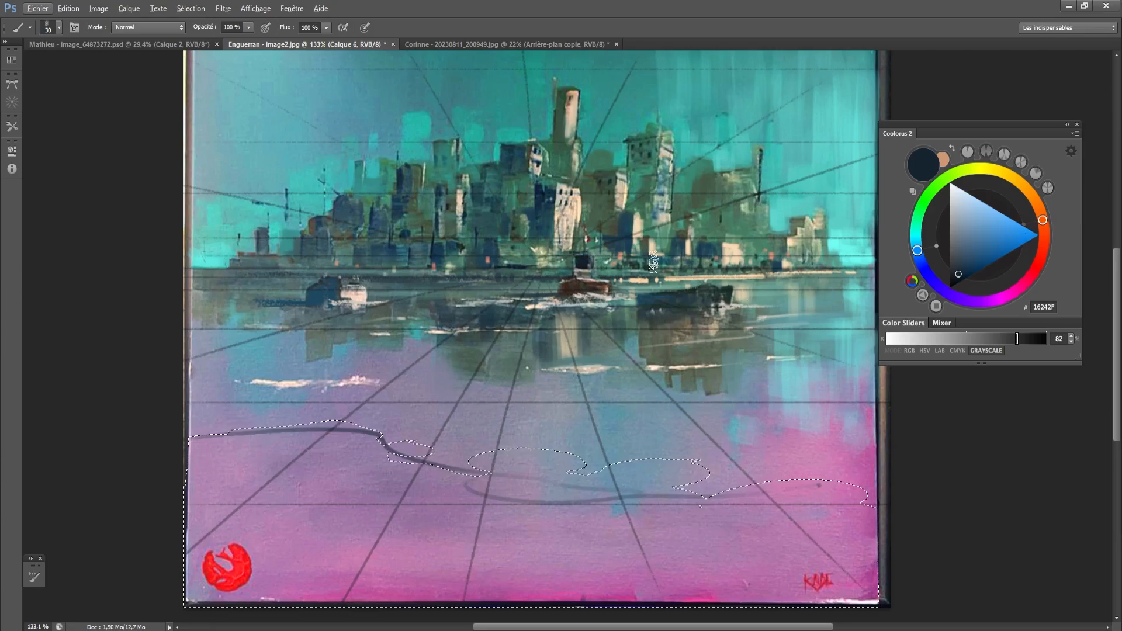
key(alt)
alt+click(585, 288)
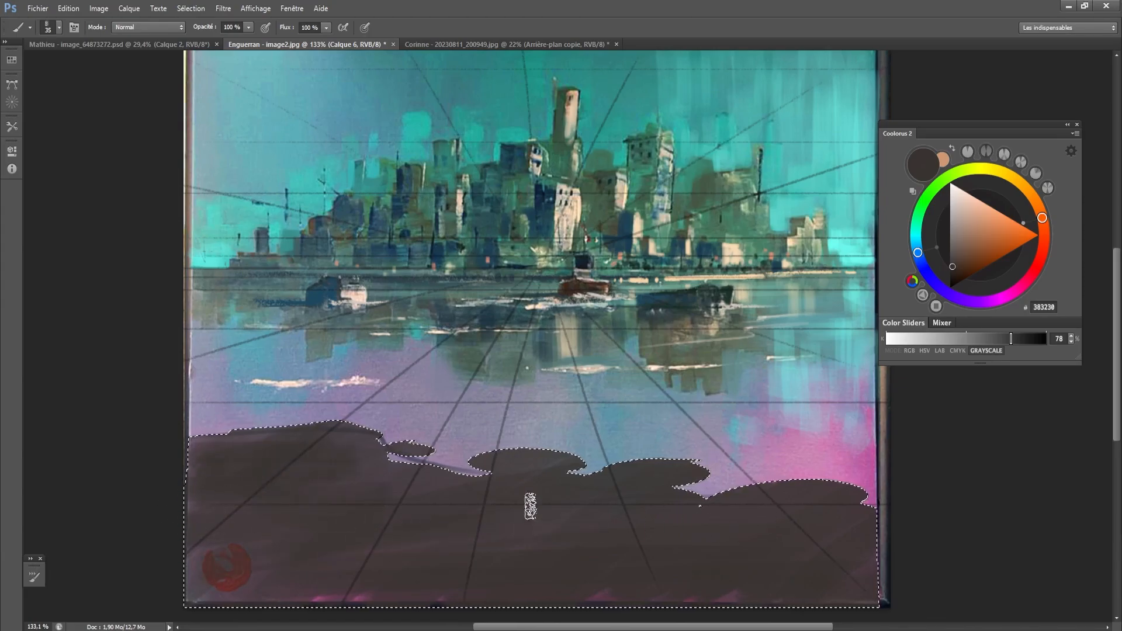
alt+click(568, 289)
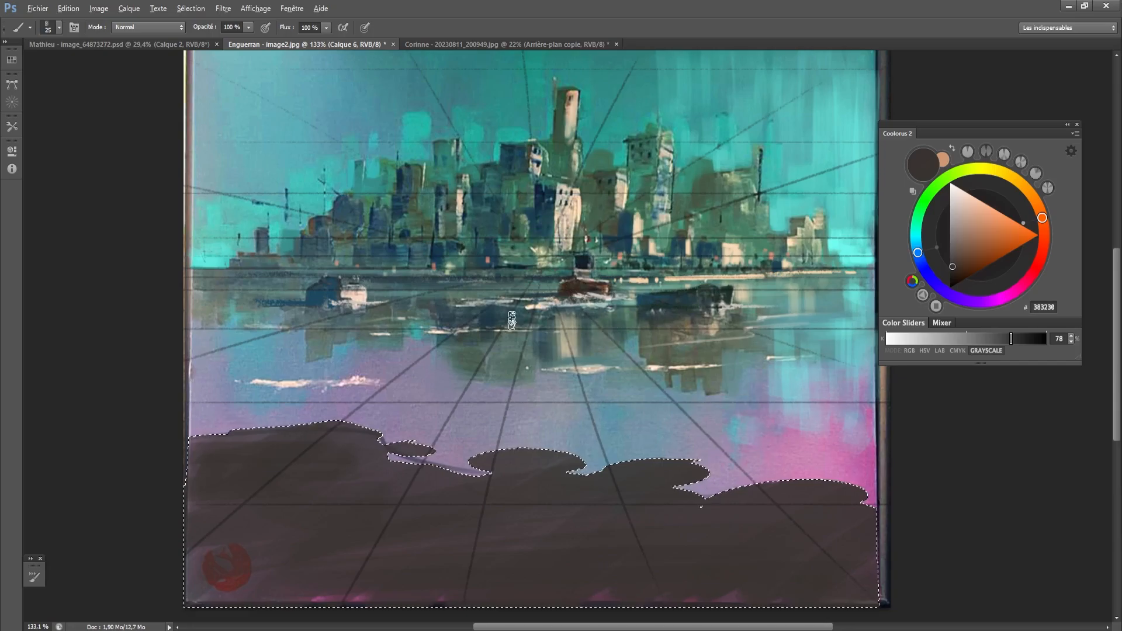
key(bracketleft)
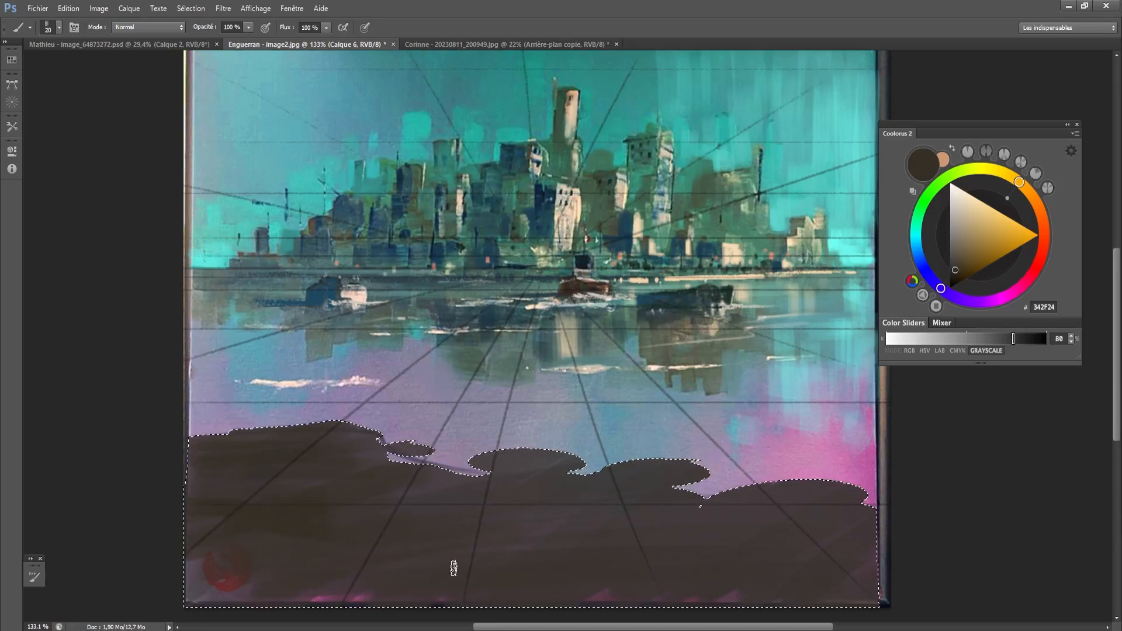
key([)
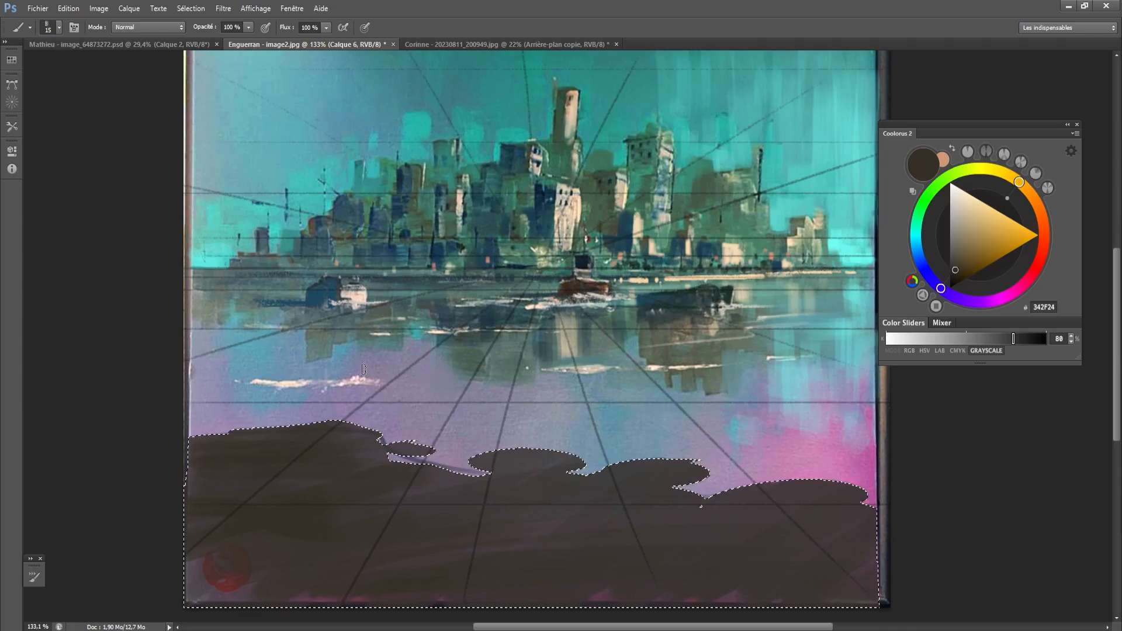
key(l)
click(699, 227)
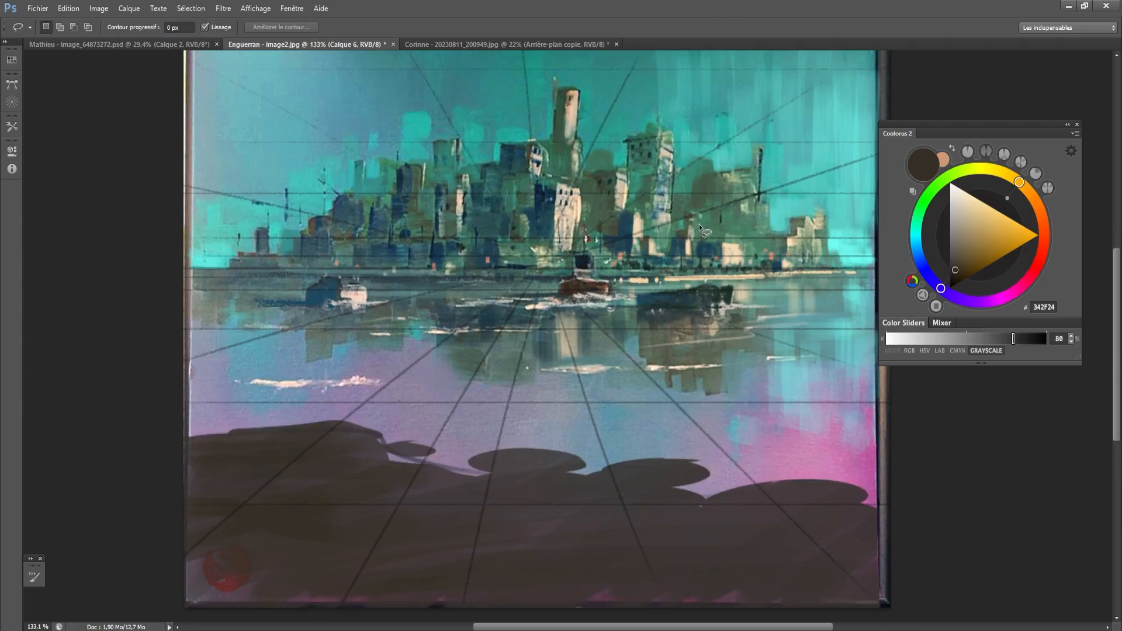
- Sample the dark blue 1C4B5F from the left boat and brush a first glaze over the left part of the brown foreground
key(b)
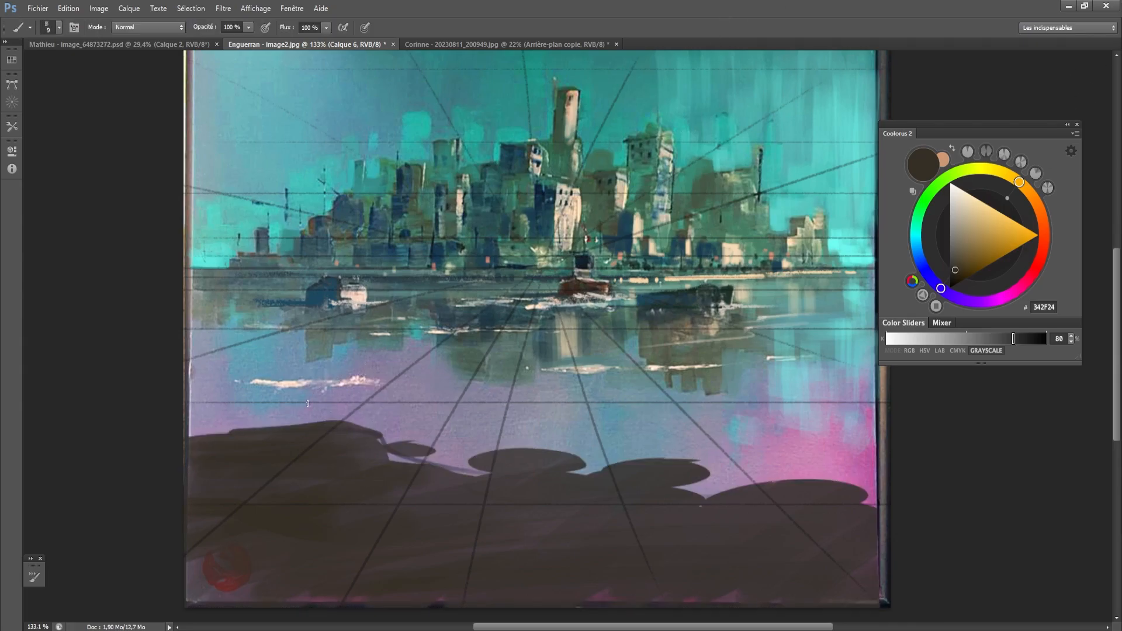
alt+click(321, 297)
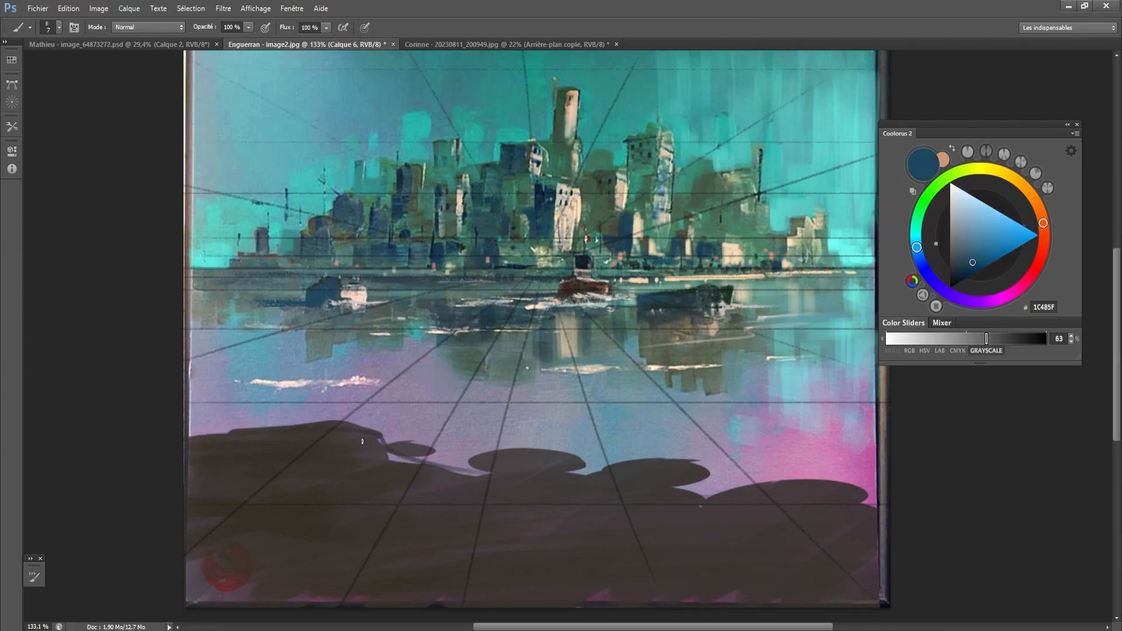
key(])
key(])
key(])
mouse_move(330, 458)
mouse_down()
mouse_move(186, 476)
mouse_move(350, 472)
mouse_up()
drag(266, 521, 376, 524)
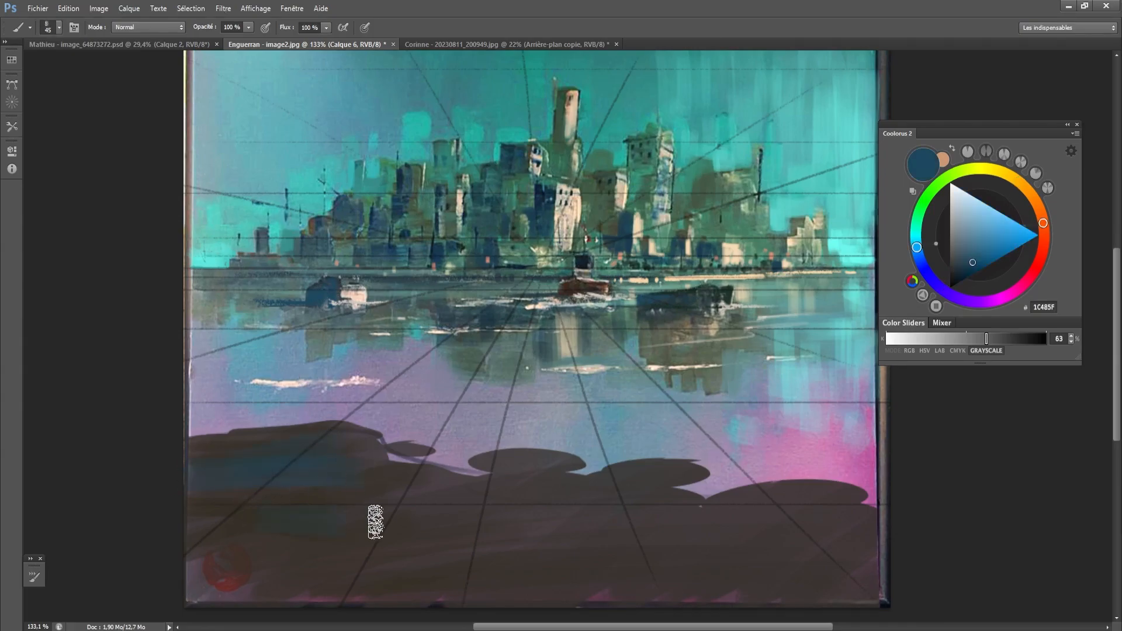
- Darken the blue to 133446 and paint broad strokes across the whole foreground mass with a brush of about 70 px
click(971, 270)
drag(970, 271, 967, 270)
key(])
mouse_move(180, 472)
mouse_down()
mouse_move(338, 491)
mouse_move(379, 526)
mouse_move(327, 489)
mouse_move(584, 520)
mouse_up()
key(bracketright)
key(bracketright)
mouse_move(209, 567)
mouse_down()
mouse_move(474, 571)
mouse_move(606, 541)
mouse_move(608, 518)
mouse_move(688, 526)
mouse_up()
key(bracketleft)
mouse_move(623, 506)
mouse_down()
mouse_move(676, 485)
mouse_move(535, 543)
mouse_move(608, 561)
mouse_move(885, 530)
mouse_up()
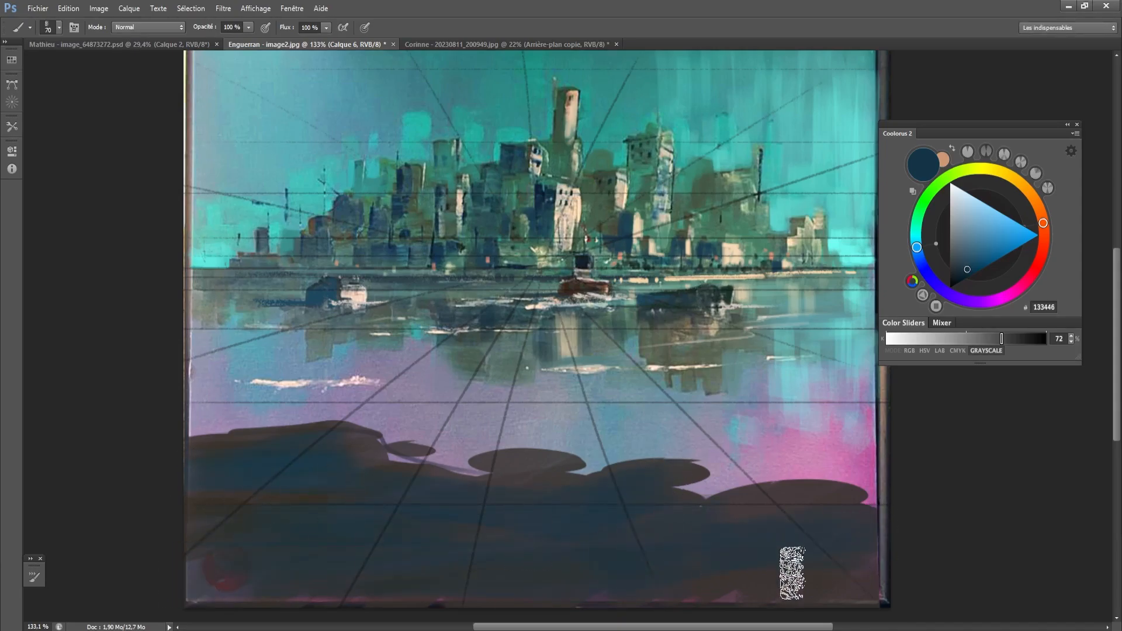
- Sample the light teal 62ADAA from the water and paint it along the upper edges of the right foreground lobes
key(bracketleft)
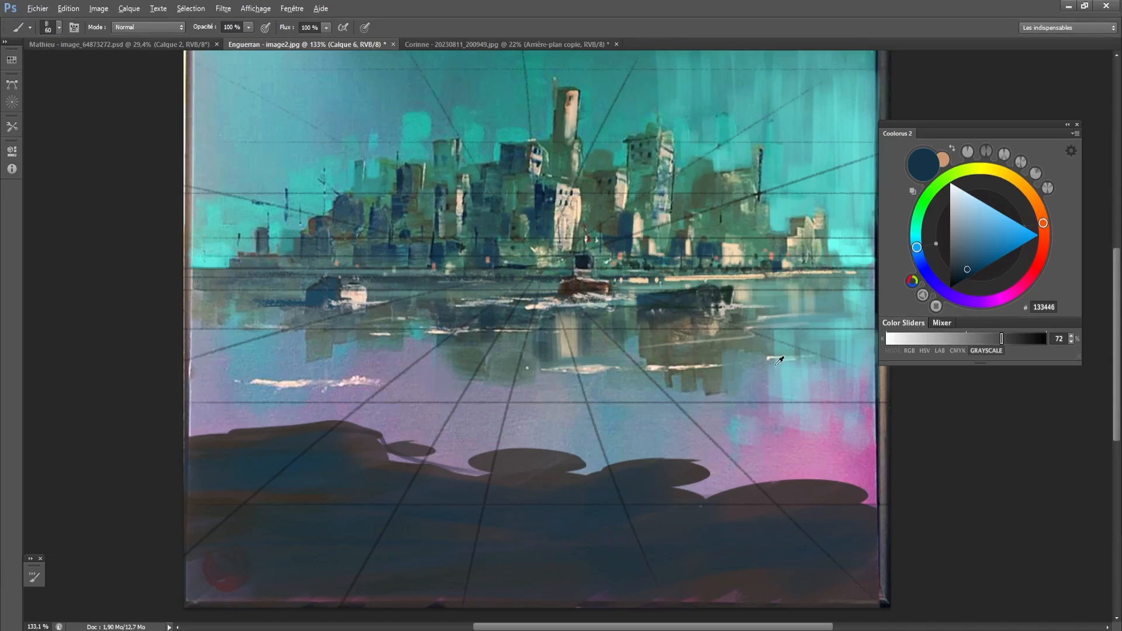
alt+click(777, 347)
mouse_move(708, 491)
mouse_down()
mouse_move(738, 462)
mouse_move(721, 476)
mouse_move(890, 486)
mouse_up()
key(bracketleft)
key(bracketleft)
key(bracketleft)
key(bracketleft)
key(bracketleft)
key(bracketleft)
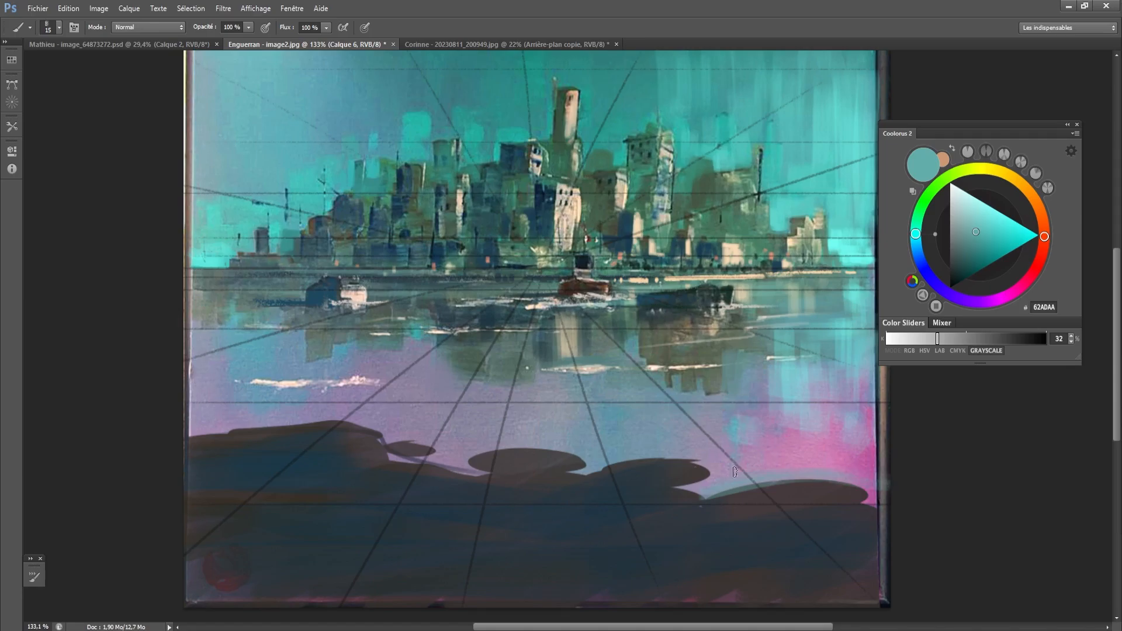
drag(706, 471, 687, 469)
- Try a long horizontal 62ADAA stroke across the water above the right lobes and undo it
drag(799, 442, 569, 439)
key(bracketright)
key(bracketright)
key(bracketright)
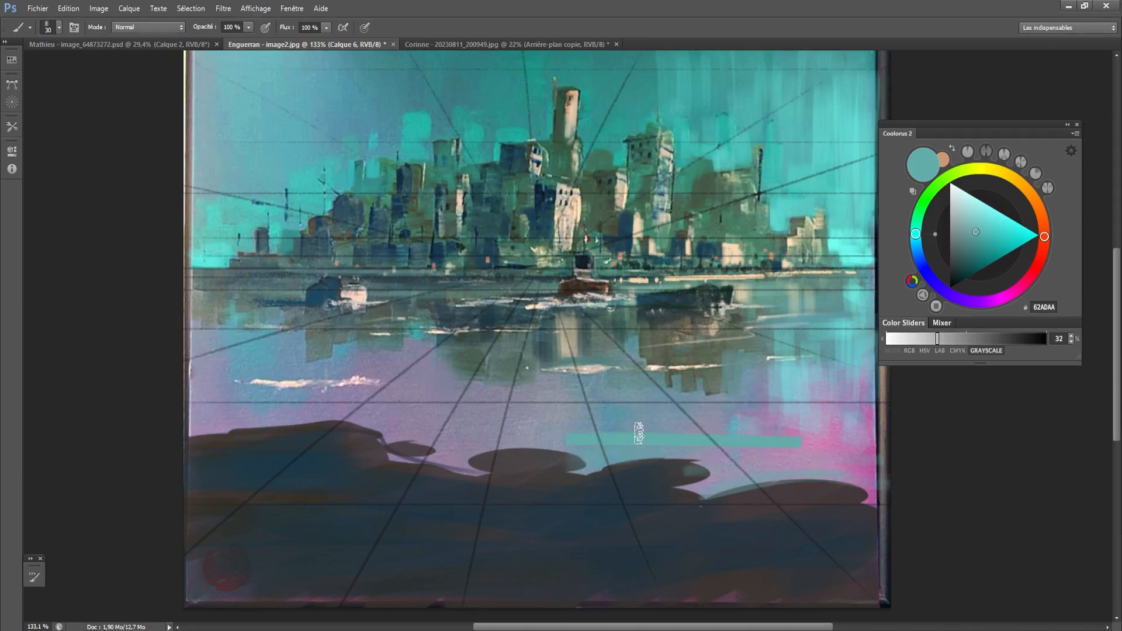
key(ctrl+z)
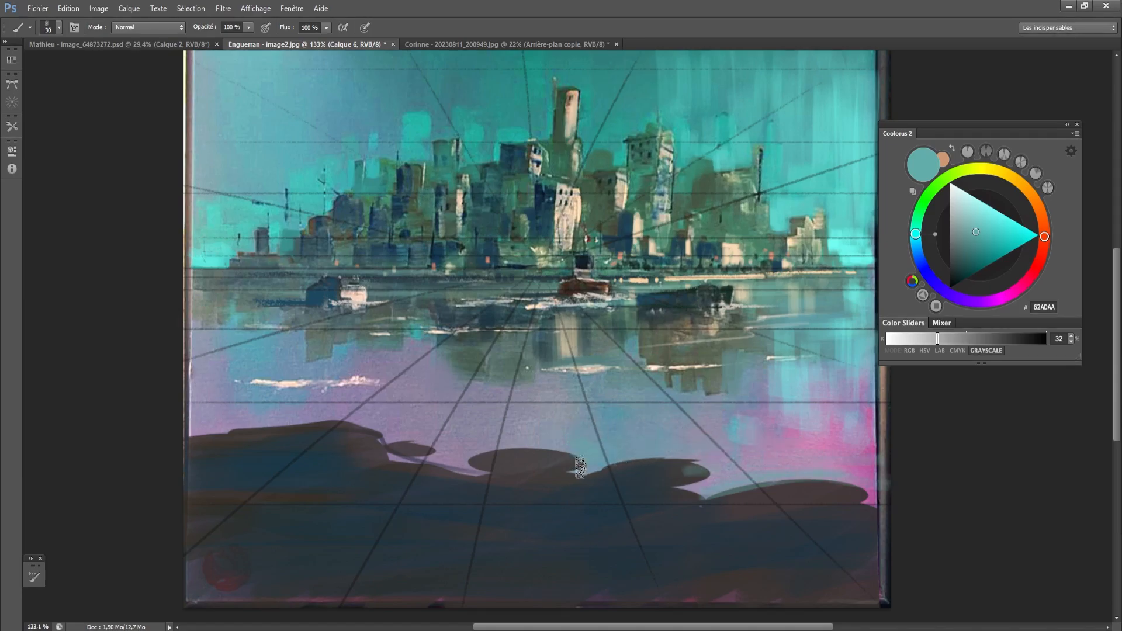
- Touch up the water and lobe edges along the foreground contour with the sampled lavender grey 8A889E and dark 4A4447
alt+click(465, 432)
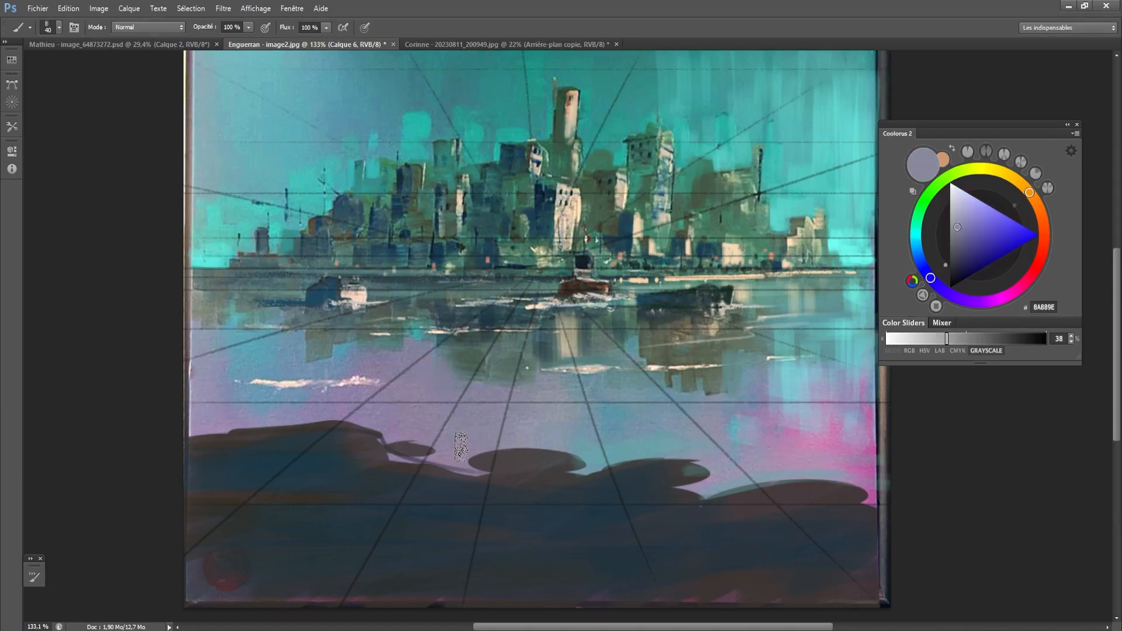
key(bracketright)
key(bracketleft)
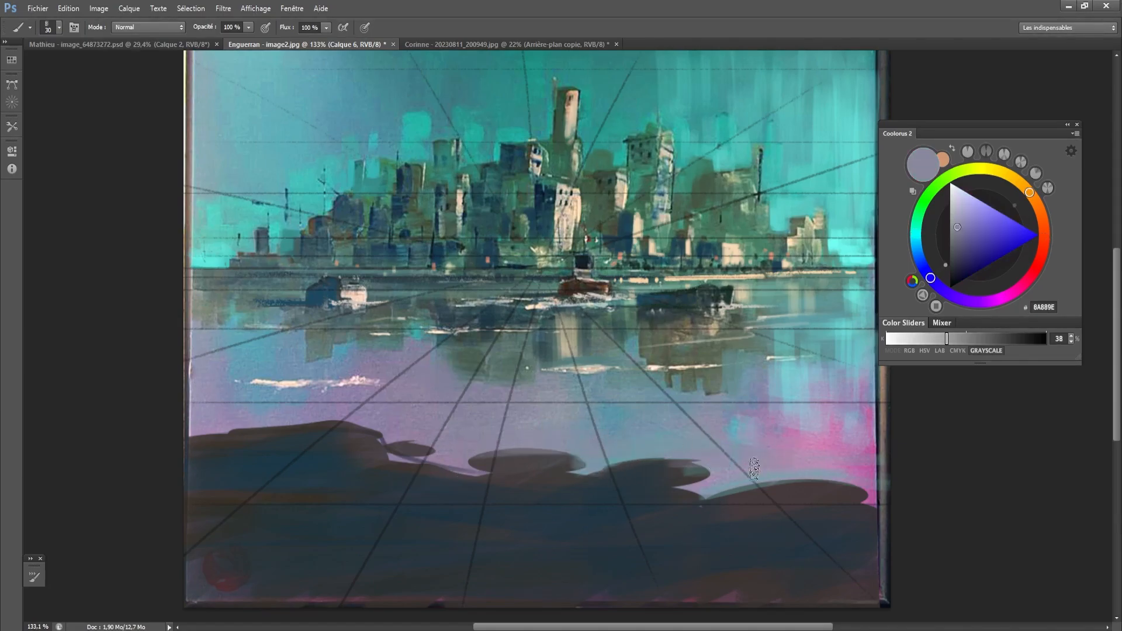
alt+click(536, 459)
key(bracketleft)
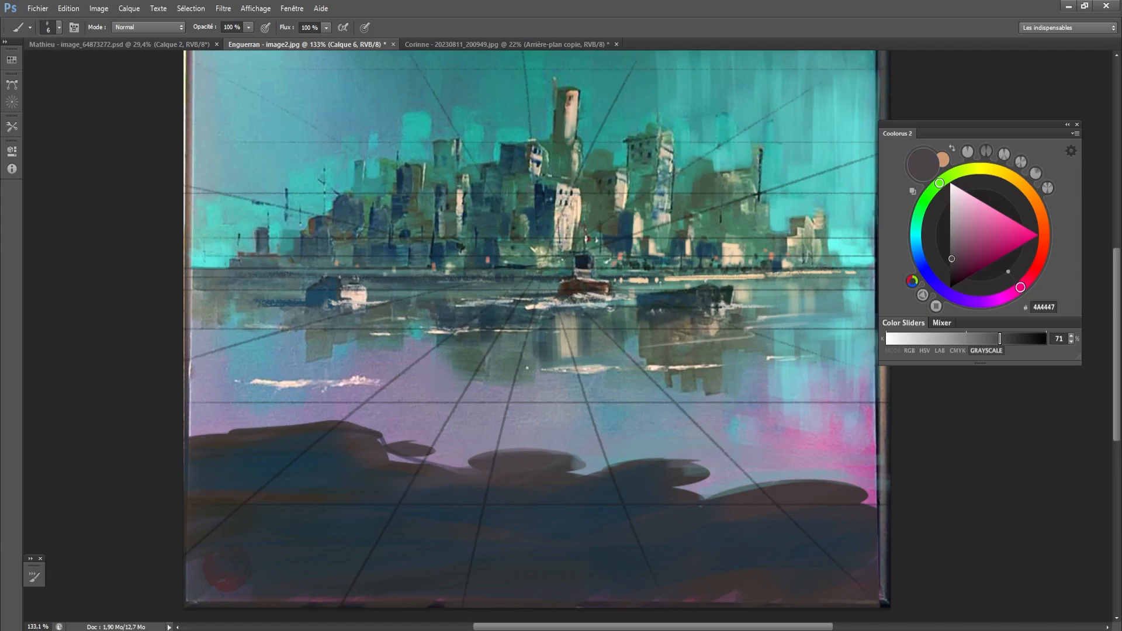
- Lasso two narrow leaning posts in the left water and add a short, wide bollard above the right-centre lobe to the selection
key(l)
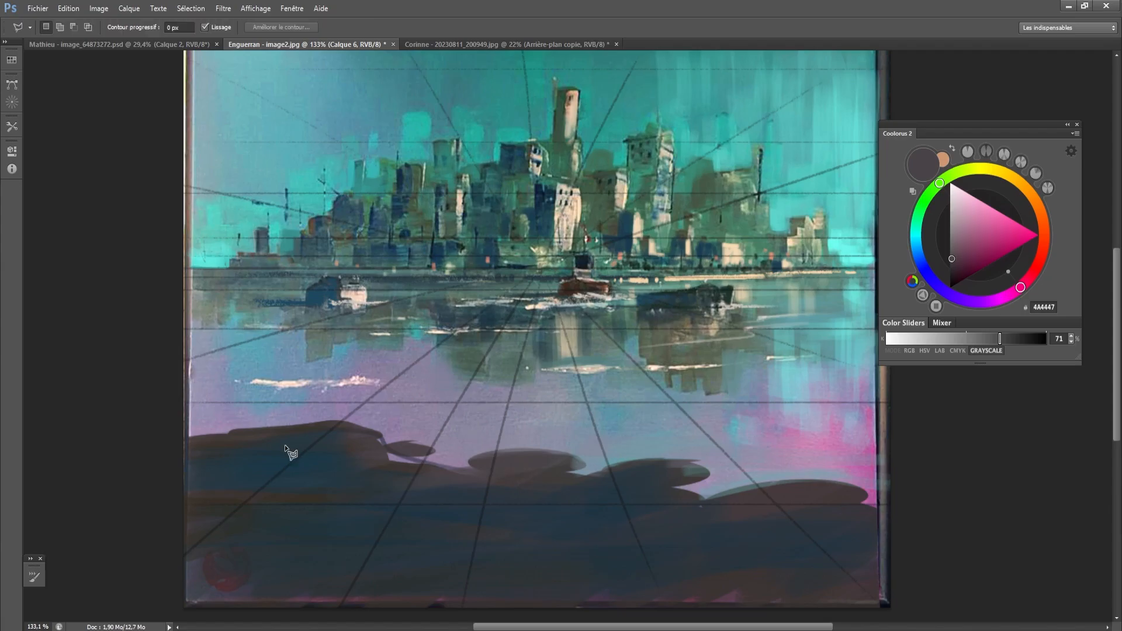
mouse_move(301, 415)
mouse_down()
mouse_move(295, 349)
mouse_move(309, 414)
mouse_move(300, 415)
mouse_up()
key(shift)
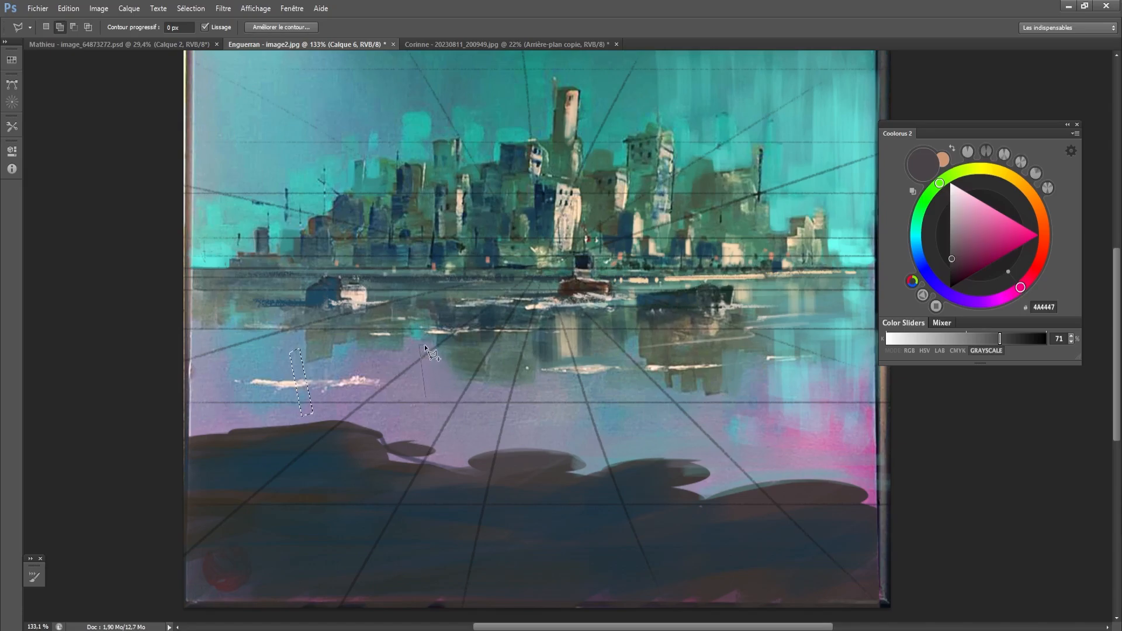
drag(424, 345, 425, 392)
key(shift)
mouse_move(661, 406)
mouse_down()
mouse_move(667, 440)
mouse_move(650, 439)
mouse_move(666, 424)
mouse_move(664, 434)
mouse_up()
- Fill the selected posts and bollard with 4A4447, shade them with the dark blue 1F3744, and deselect
key(b)
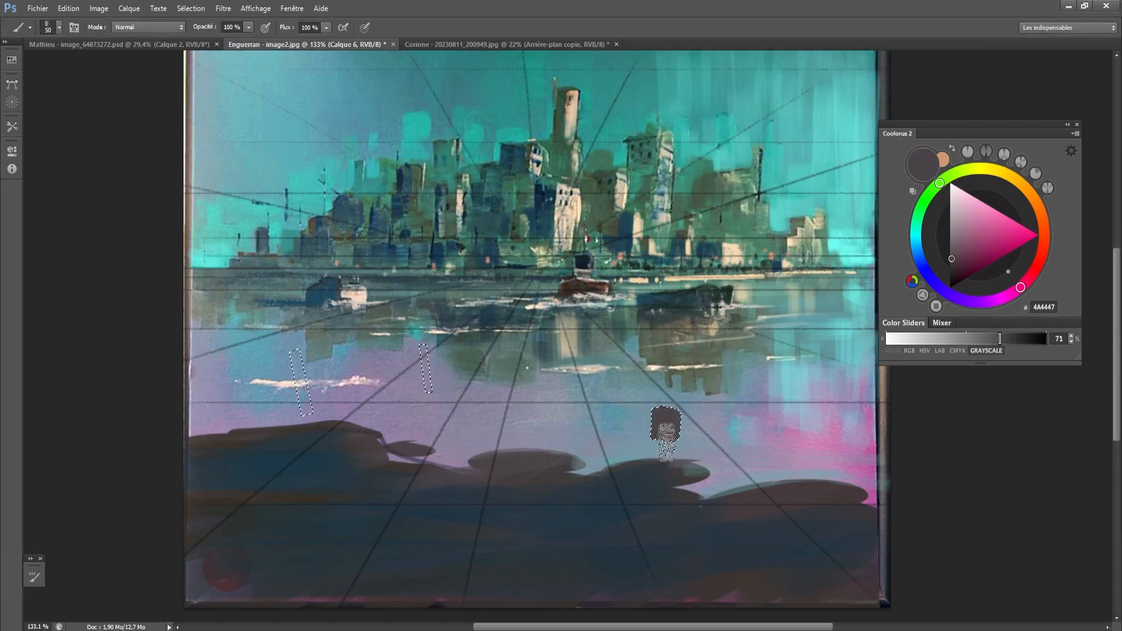
drag(424, 352, 426, 401)
mouse_move(309, 409)
mouse_down()
mouse_move(295, 352)
mouse_move(304, 436)
mouse_up()
key([)
alt+click(317, 457)
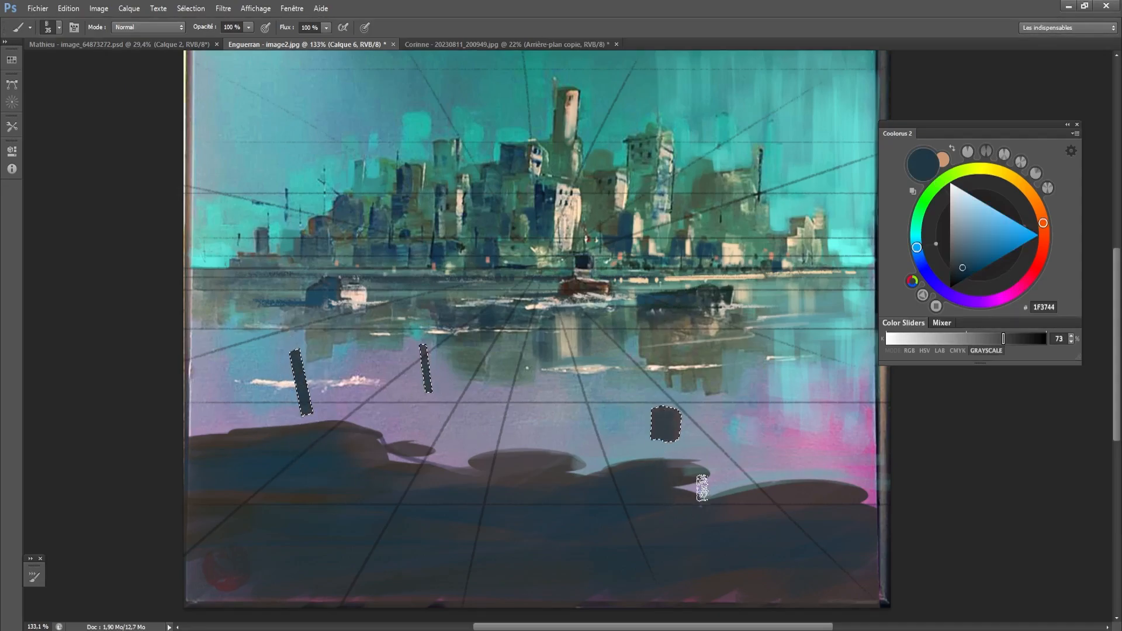
key([)
key(ctrl+d)
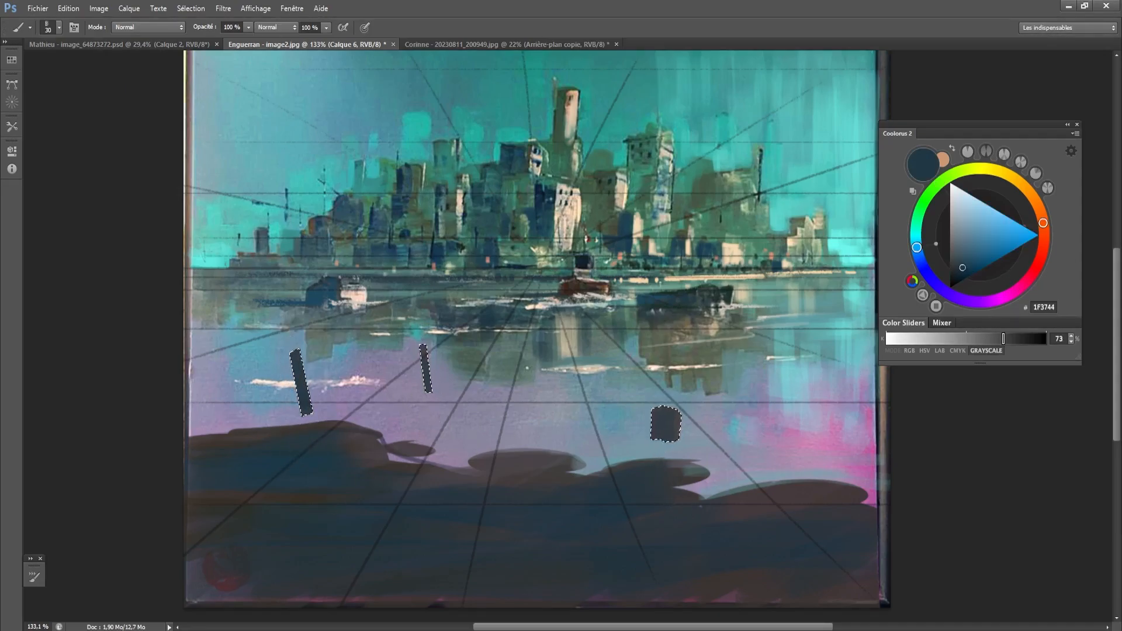
- Paint 1F3744 shadows stretching leftward over the water from the bases of the bollard and both posts
key(m)
key(b)
key([)
drag(660, 442, 613, 456)
key(])
key(])
drag(666, 443, 591, 453)
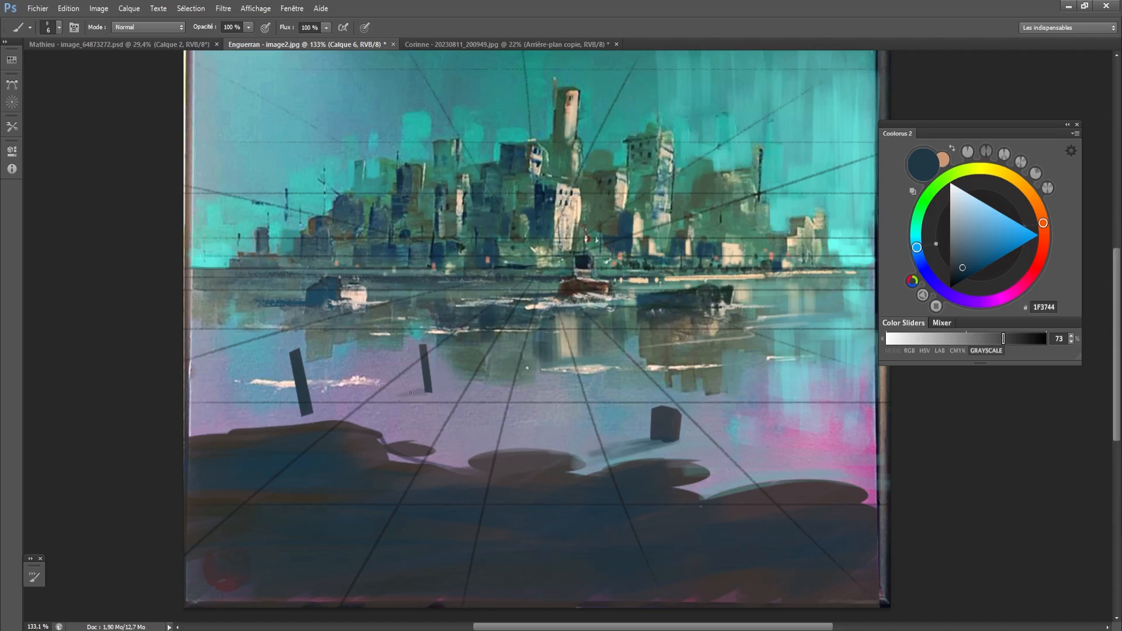
drag(411, 393, 418, 393)
mouse_move(315, 414)
mouse_down()
mouse_move(238, 423)
mouse_move(317, 415)
mouse_move(224, 433)
mouse_up()
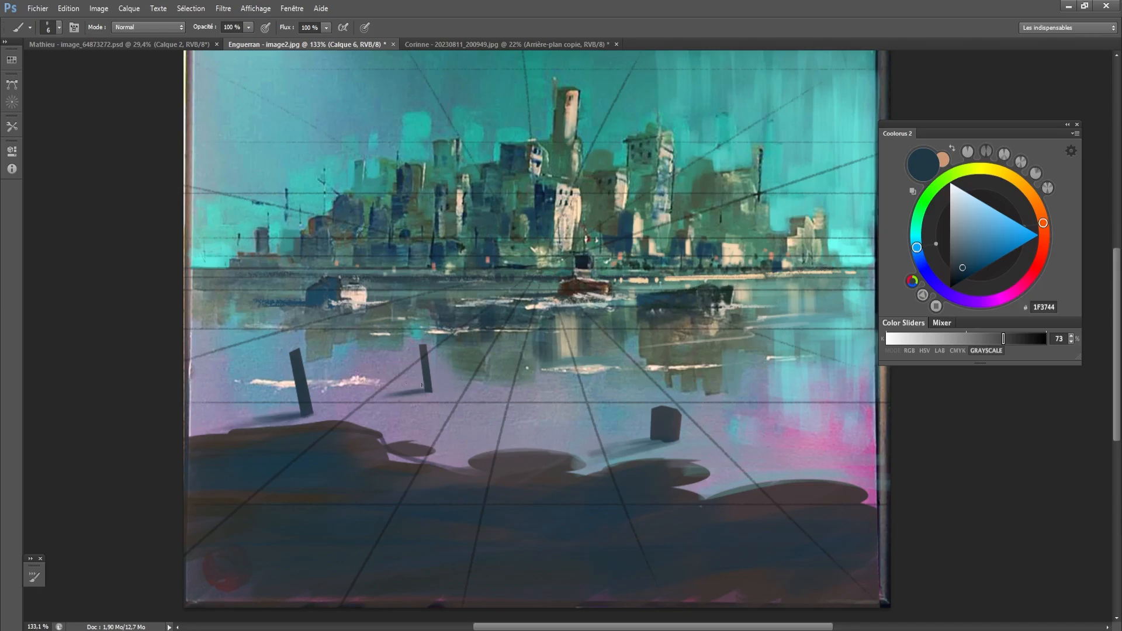
- Undo the stray mark on the middle post and paint its vertical reflection in the sampled green 4C6256 with a 9 px brush
alt+click(428, 375)
key(ctrl+z)
alt+click(474, 362)
key(bracketright)
key(bracketright)
key(bracketright)
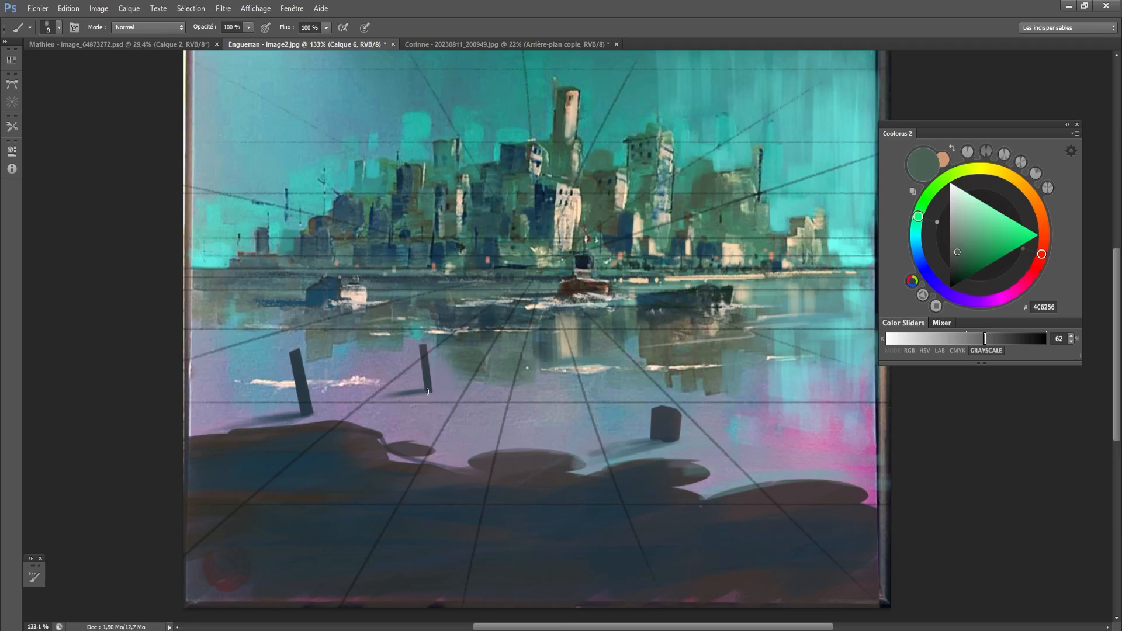
mouse_move(427, 391)
mouse_down()
mouse_move(429, 444)
mouse_move(429, 431)
mouse_up()
- Paint pale reflections and highlights around the bollard's base with 8190A2 and cream lightened to CFC8B1, and hide the perspective grid
alt+click(684, 454)
key(bracketleft)
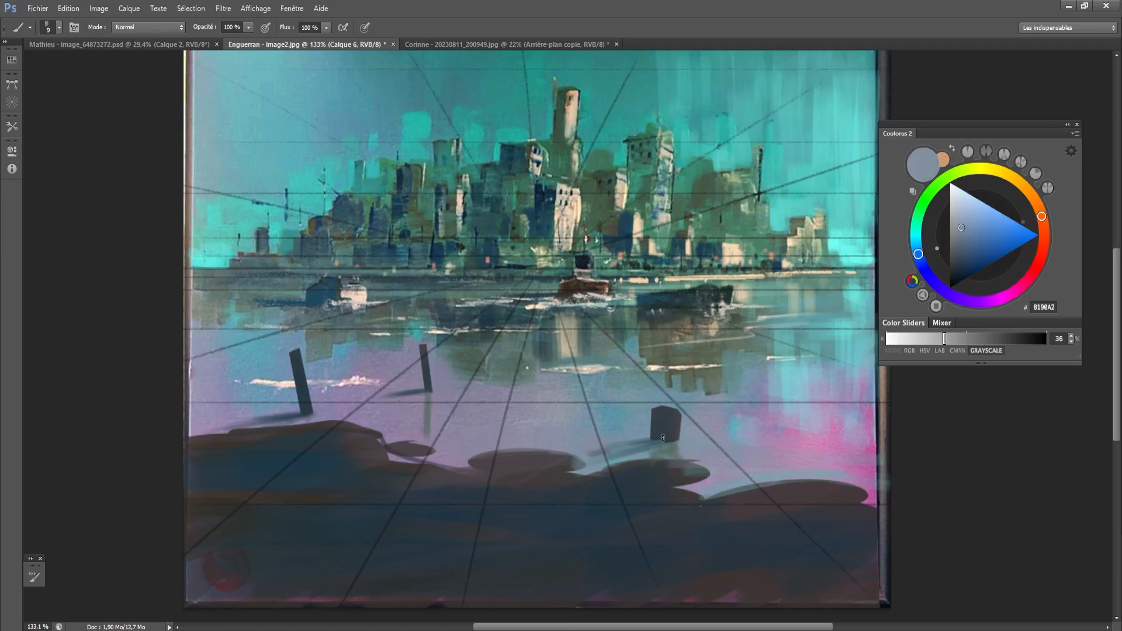
alt+click(605, 366)
key(bracketleft)
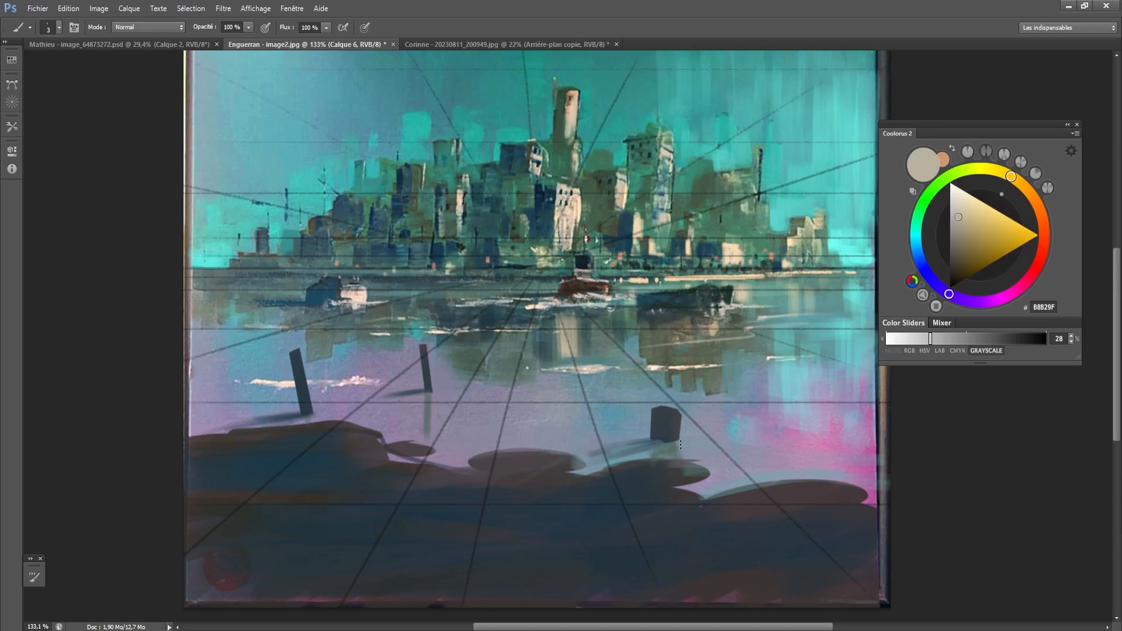
click(960, 209)
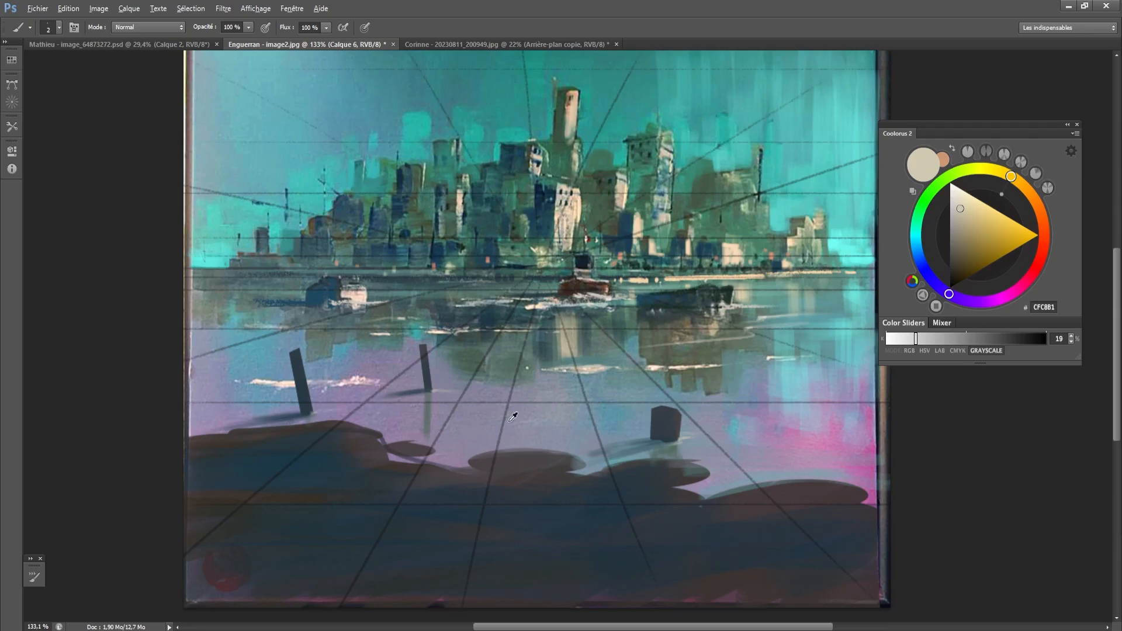
key(alt)
key(alt)
key(bracketleft)
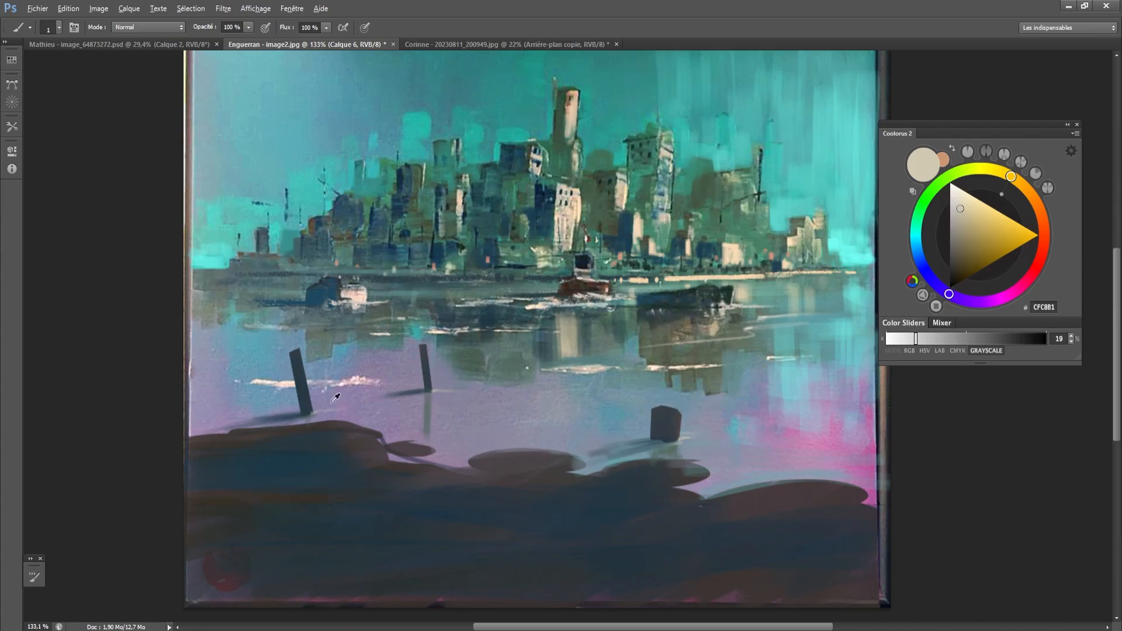
key(alt)
- Erase the uneven tip of the leftmost post, reducing the eraser from 25 px, and return to the brush
key(e)
click(293, 346)
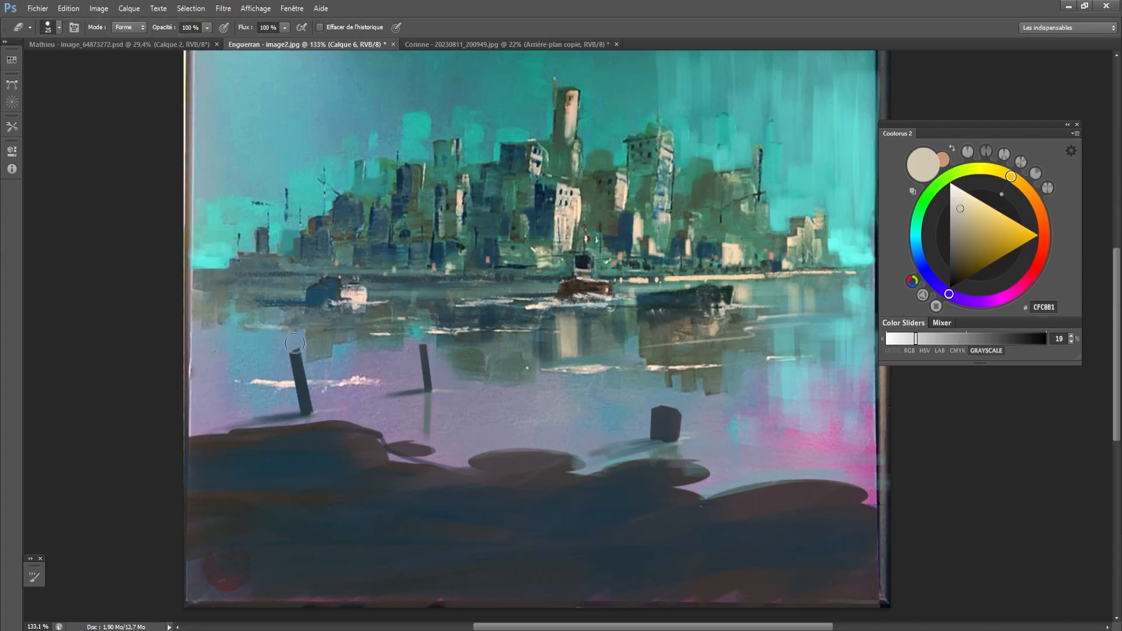
key(bracketleft)
key(bracketleft)
key(bracketleft)
key(bracketleft)
key(bracketleft)
key(bracketleft)
key(bracketleft)
key(bracketleft)
key(bracketleft)
key(bracketleft)
key(bracketleft)
key(b)
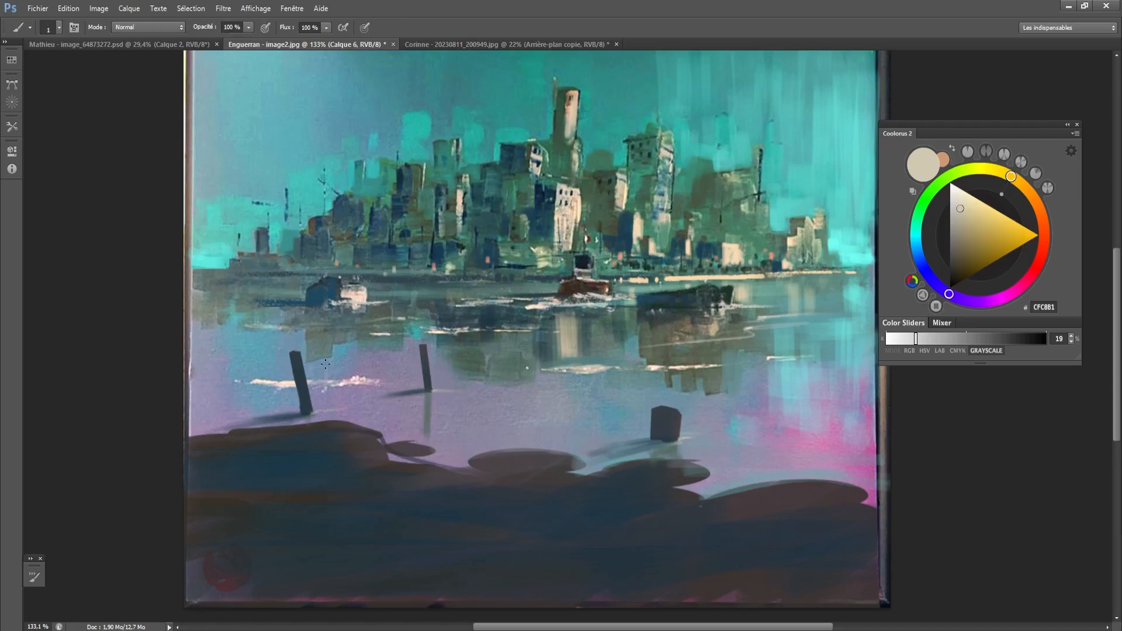
- Sample dark 283A44 from the leftmost post and paint a sagging fishing net of crossed thin strands between the two posts
alt+click(298, 361)
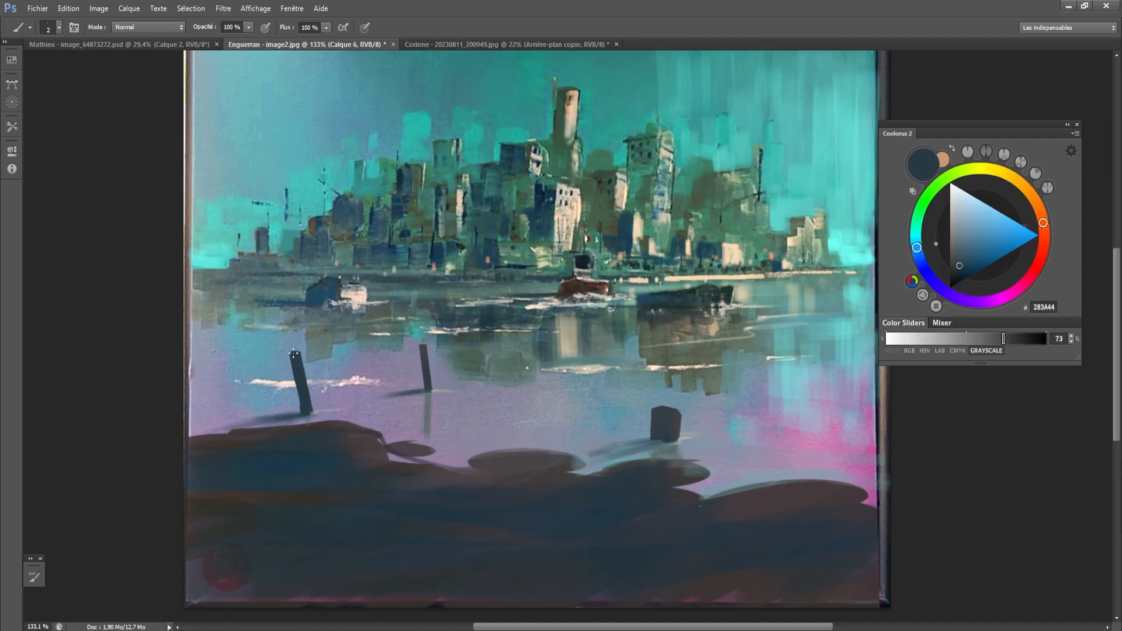
mouse_move(301, 356)
mouse_down()
mouse_move(407, 365)
mouse_move(419, 355)
mouse_move(298, 368)
mouse_move(323, 401)
mouse_up()
key(ctrl+z)
key(bracketright)
key(bracketright)
drag(332, 371, 338, 401)
mouse_move(347, 373)
mouse_down()
mouse_move(345, 398)
mouse_move(375, 392)
mouse_up()
drag(384, 371, 382, 390)
mouse_move(394, 369)
mouse_down()
mouse_move(393, 388)
mouse_move(404, 386)
mouse_up()
mouse_move(409, 364)
mouse_down()
mouse_move(422, 385)
mouse_move(410, 382)
mouse_up()
drag(414, 364, 401, 391)
drag(397, 371, 373, 393)
drag(379, 378, 358, 399)
mouse_move(360, 380)
mouse_down()
mouse_move(346, 401)
mouse_move(329, 400)
mouse_up()
- Extend the net in 283A44 down to the water on the outer side of the leftmost post with crossed strands
mouse_move(328, 377)
mouse_down()
mouse_move(307, 396)
mouse_move(251, 396)
mouse_move(278, 384)
mouse_move(242, 399)
mouse_move(292, 364)
mouse_move(196, 427)
mouse_move(277, 399)
mouse_move(287, 362)
mouse_move(279, 419)
mouse_move(248, 421)
mouse_up()
drag(262, 396, 255, 419)
drag(269, 389, 269, 413)
mouse_move(280, 382)
mouse_down()
mouse_move(276, 413)
mouse_move(284, 404)
mouse_up()
drag(298, 382, 293, 400)
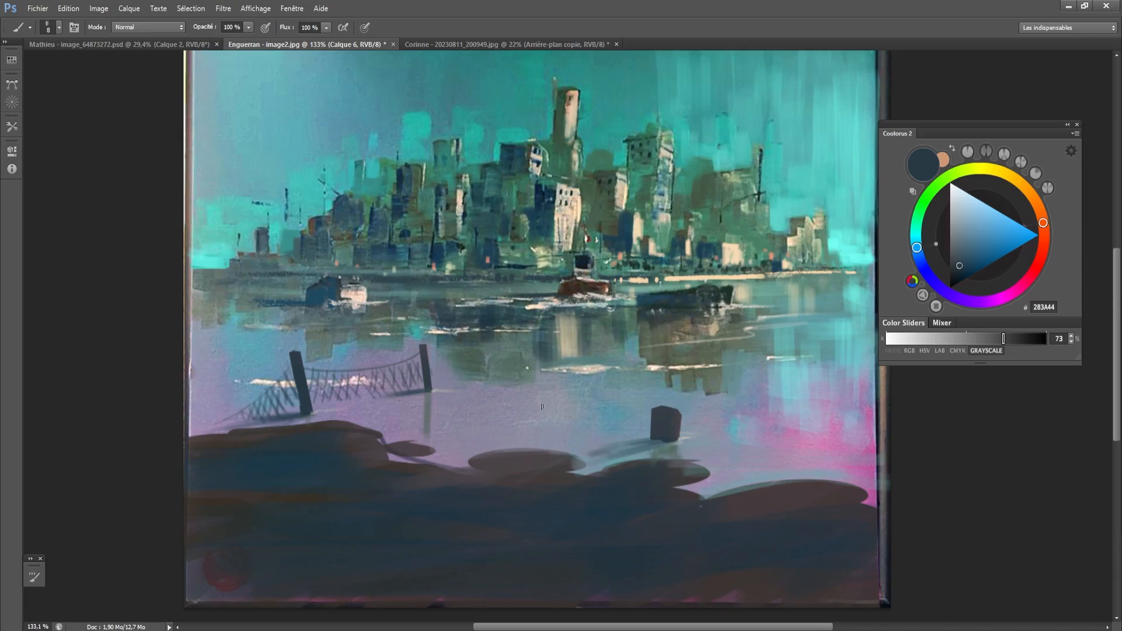
- Paint a thin slanted 283A44 shadow streak on the water between the middle post and the bollard, undoing stray strokes
mouse_move(612, 384)
mouse_down()
mouse_move(451, 421)
mouse_move(593, 385)
mouse_move(472, 416)
mouse_up()
key(ctrl+z)
drag(537, 396, 490, 403)
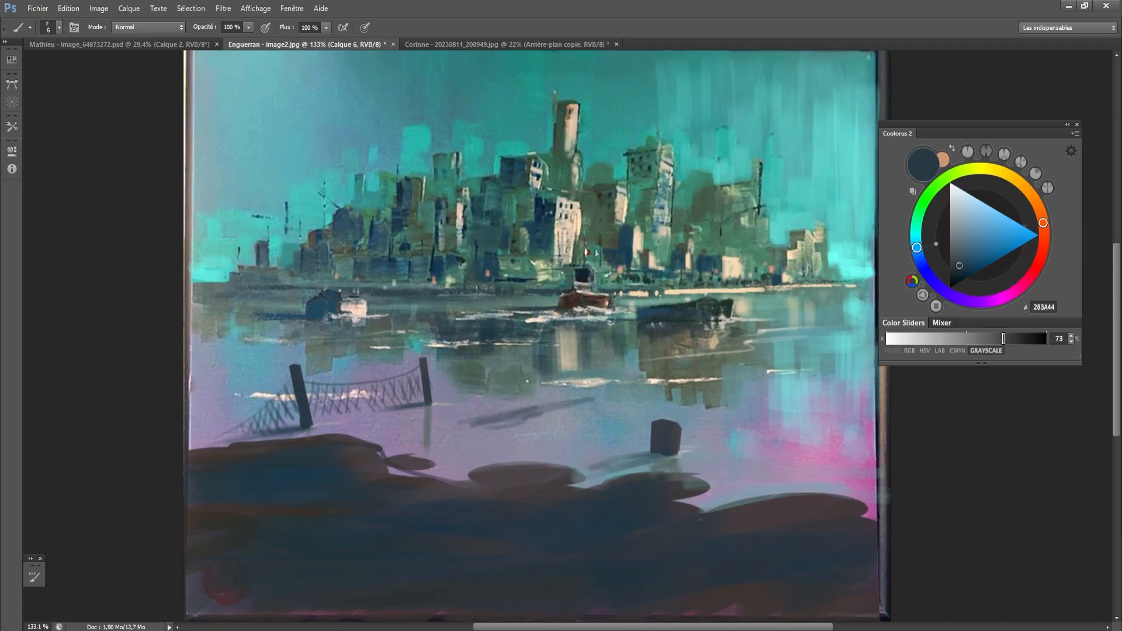
mouse_move(567, 139)
mouse_down()
mouse_move(608, 119)
mouse_move(486, 337)
mouse_move(596, 126)
mouse_up()
key(ctrl+z)
scroll(742, 285, down, 2)
scroll(719, 250, up, 1)
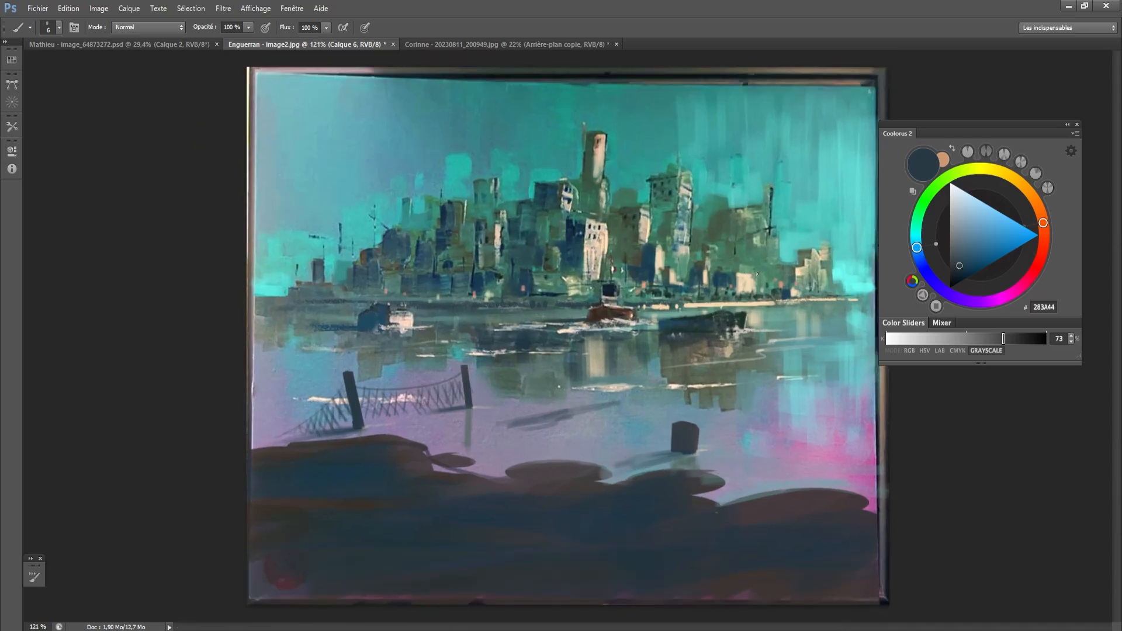
- Darken the left and lower foreground with sampled navy 121E2C, varying the brush between 30, 10 and 20 px
alt+click(612, 291)
key(bracketright)
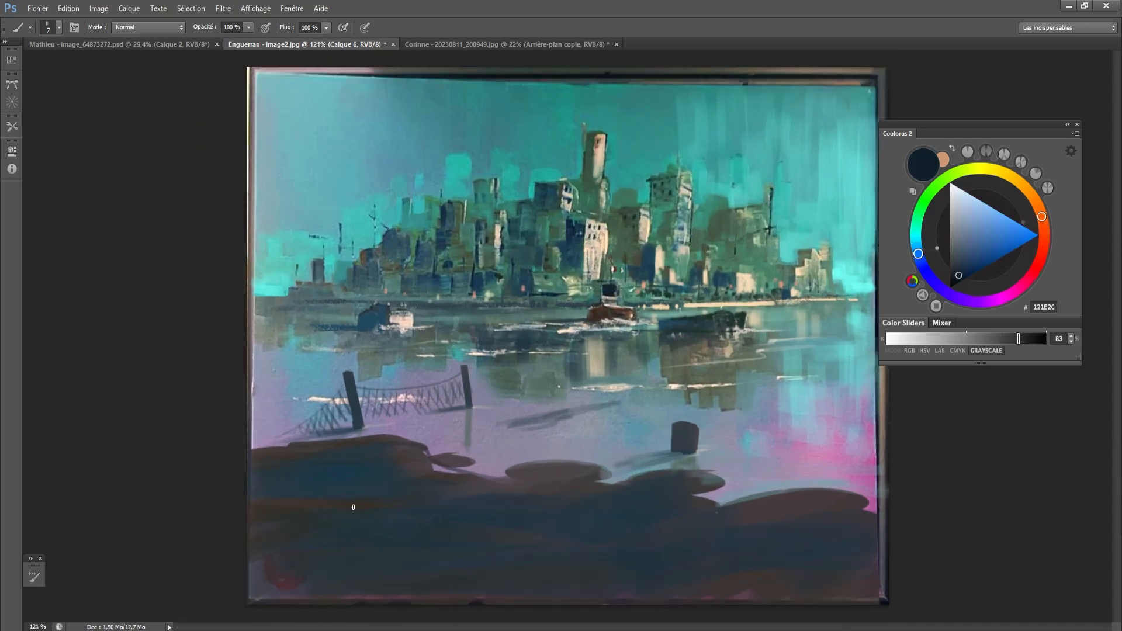
key(bracketright)
key(bracketright)
key(bracketright)
key(bracketright)
key(bracketright)
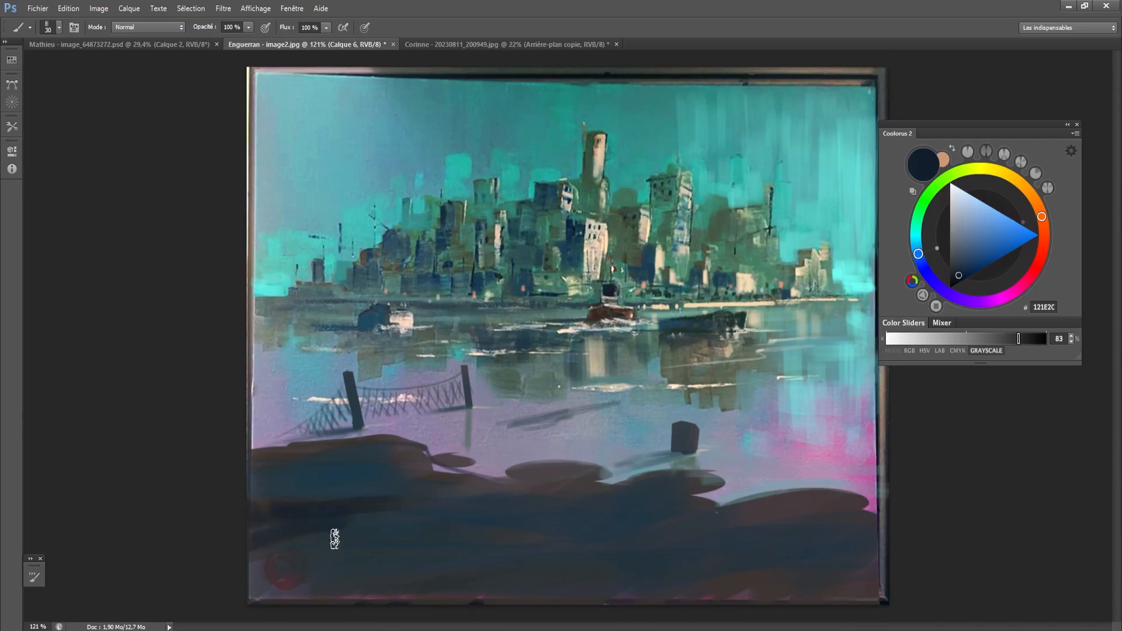
mouse_move(335, 539)
mouse_down()
mouse_move(288, 574)
mouse_move(426, 579)
mouse_up()
key(bracketleft)
key(bracketleft)
key(bracketleft)
key(bracketleft)
key(bracketleft)
key(bracketleft)
key(bracketleft)
key(bracketleft)
key(bracketleft)
key(bracketleft)
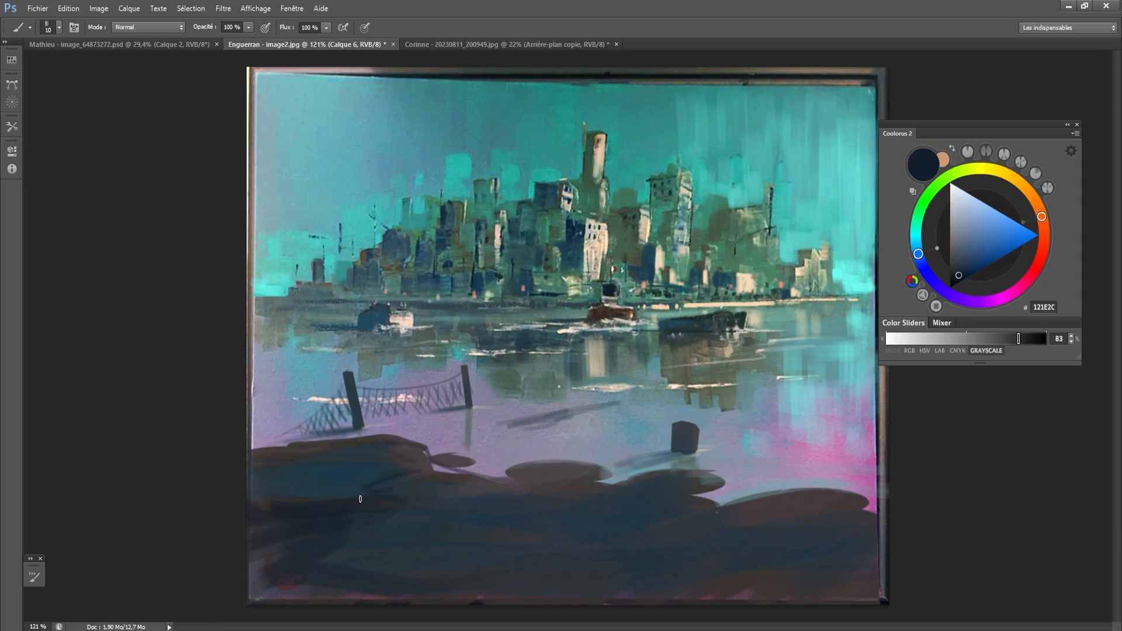
key(bracketright)
key(bracketright)
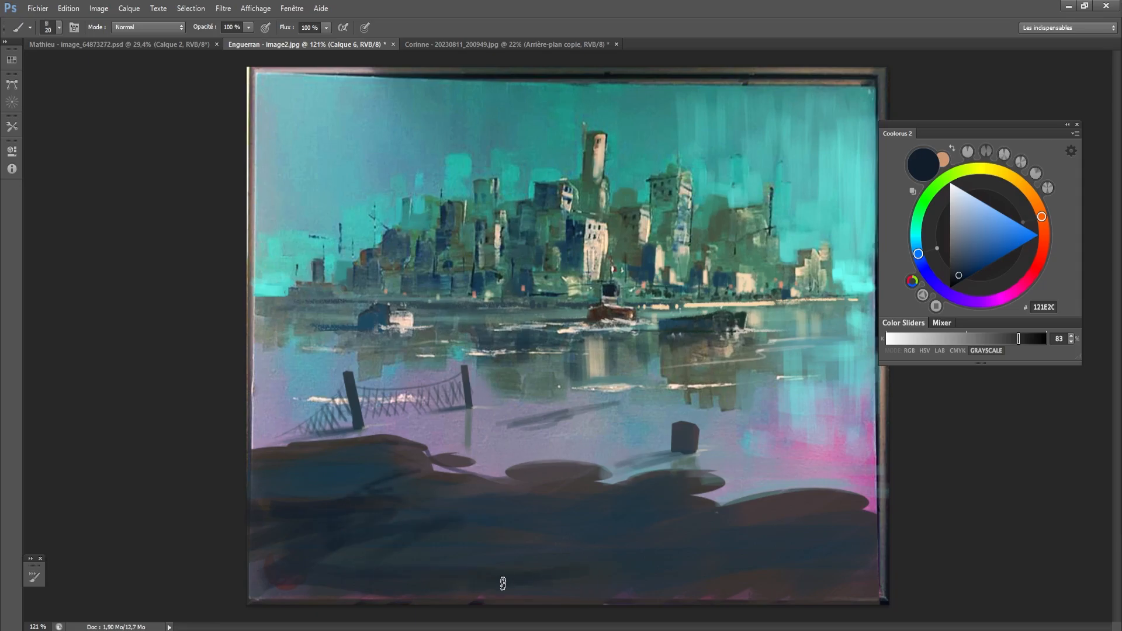
- Paint dark 121E2C strokes across the right half of the foreground with a 7 px brush enlarged to 15 px
key(bracketleft)
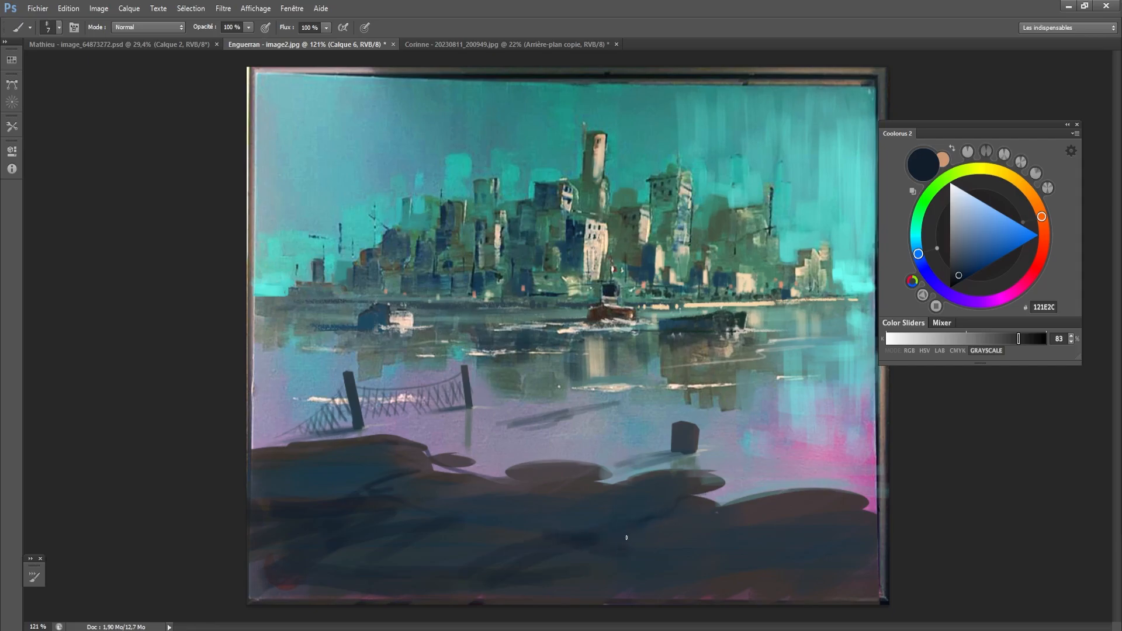
drag(626, 538, 595, 540)
mouse_move(690, 562)
mouse_down()
mouse_move(603, 602)
mouse_move(597, 593)
mouse_move(734, 574)
mouse_up()
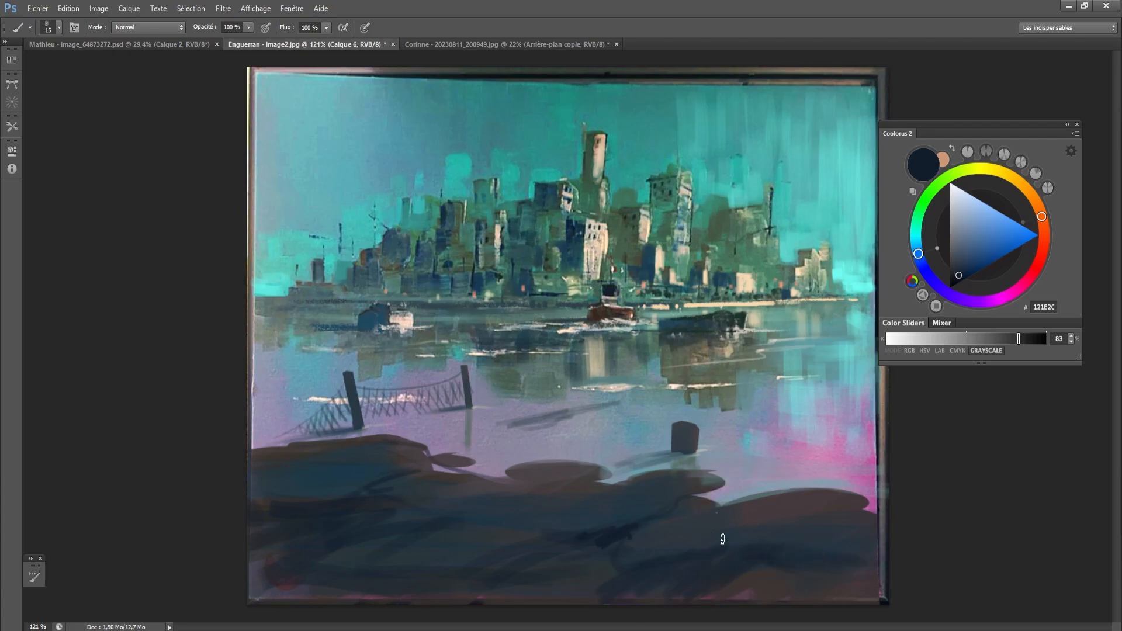
key(bracketright)
alt+click(694, 564)
alt+click(730, 571)
mouse_move(696, 564)
mouse_down()
mouse_move(735, 569)
mouse_move(696, 563)
mouse_move(630, 581)
mouse_up()
alt+click(731, 563)
- Paint small dark 1D2833 strokes along the shoreline beside the middle mound, reducing the brush from 20 px
key(bracketright)
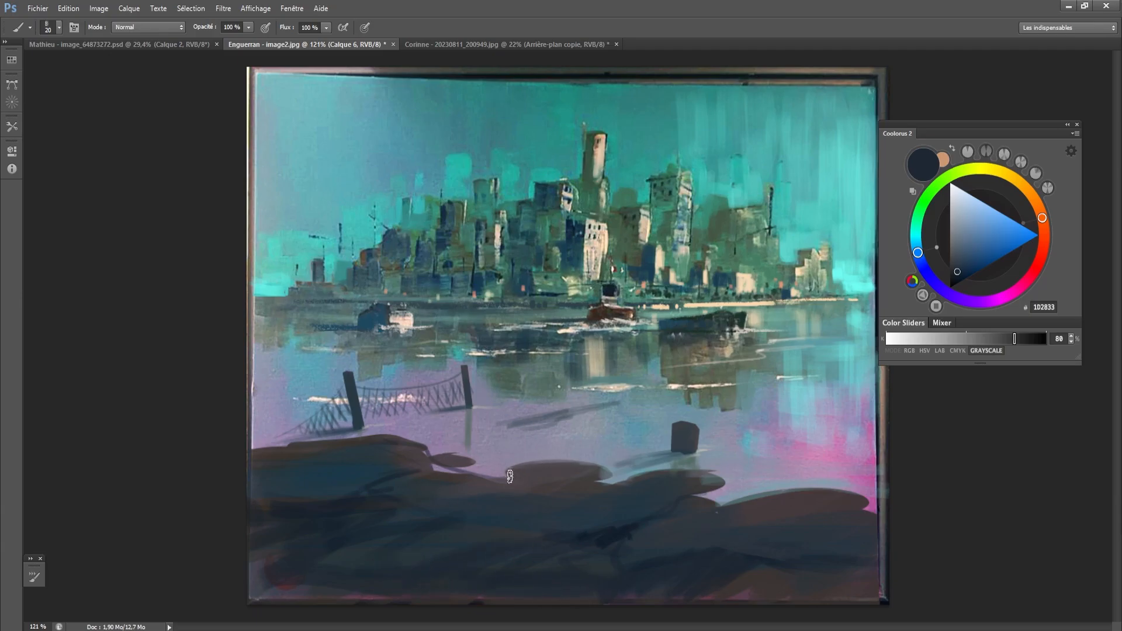
key(bracketleft)
key(bracketleft)
key(bracketleft)
key(bracketleft)
key(bracketleft)
key(bracketleft)
key(bracketright)
key(bracketright)
drag(474, 470, 530, 458)
- Sample blue 1C485F from the left boat and choose a soft round brush at 200 px
key(alt)
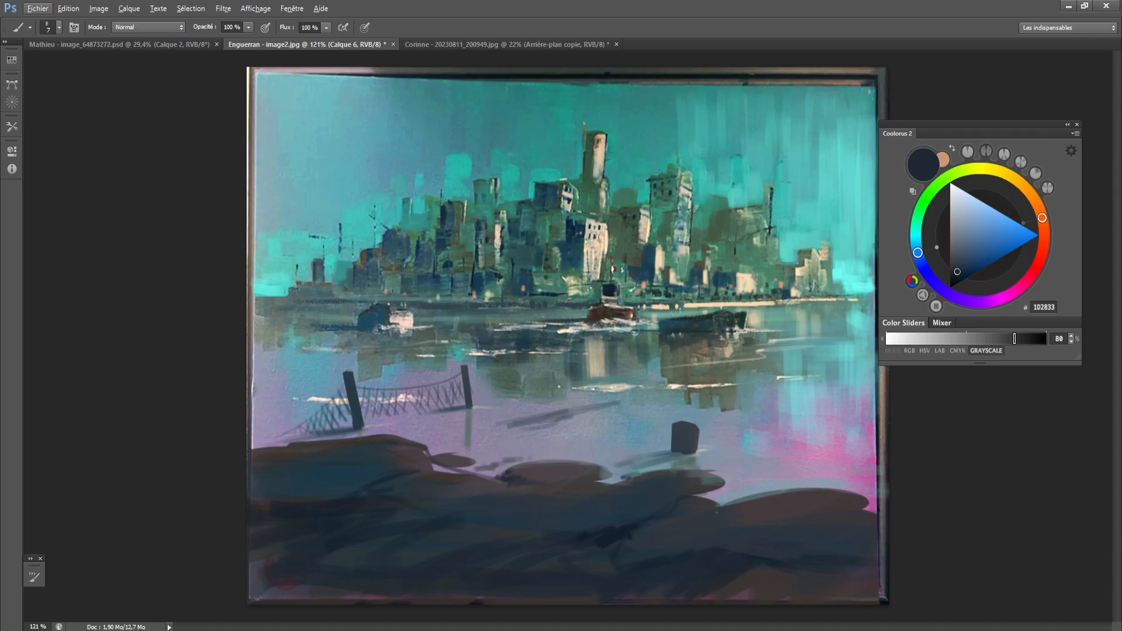
alt+click(376, 318)
key(bracketright)
key(bracketright)
key(bracketright)
key(bracketright)
key(bracketright)
key(bracketright)
key(bracketright)
key(bracketright)
right_click(598, 442)
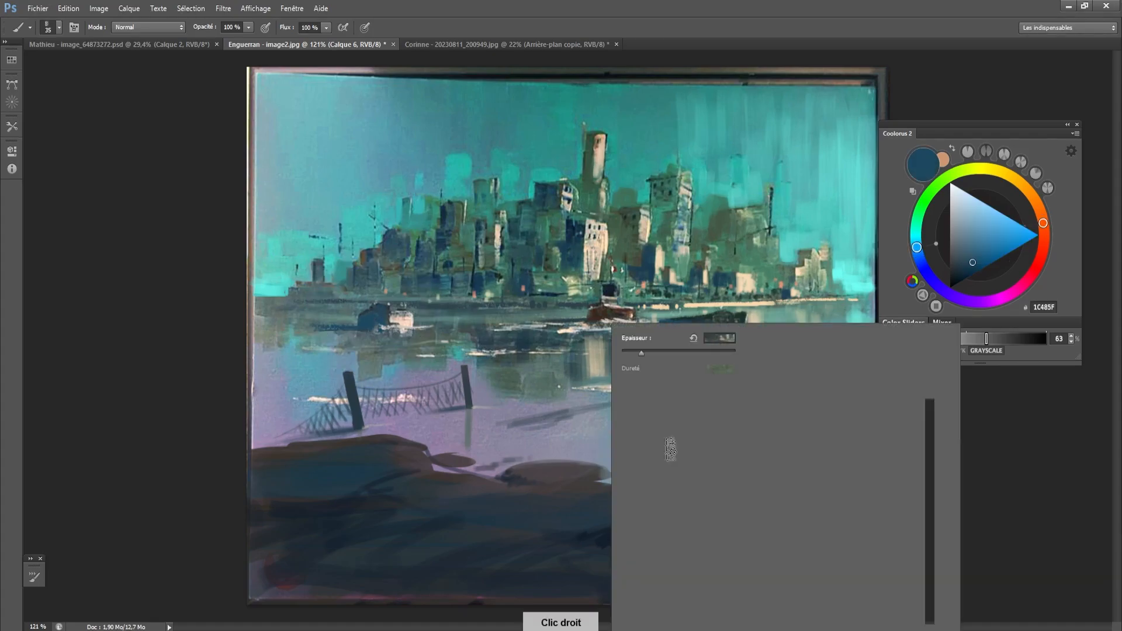
drag(931, 591, 950, 401)
click(685, 415)
click(713, 418)
click(765, 273)
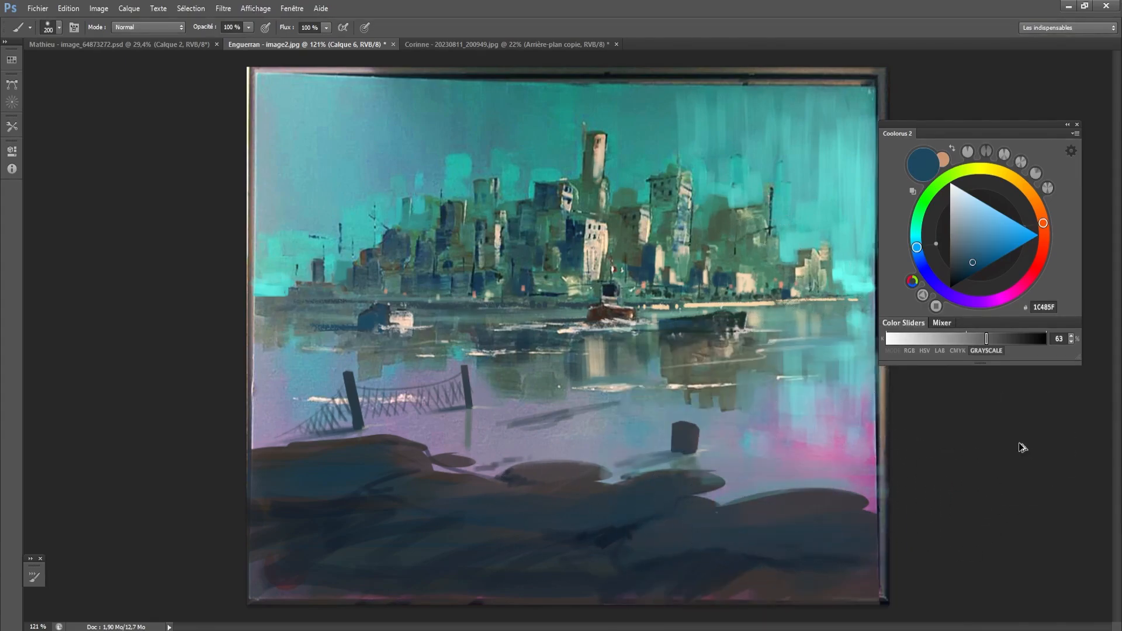
key(ctrl+alt+z)
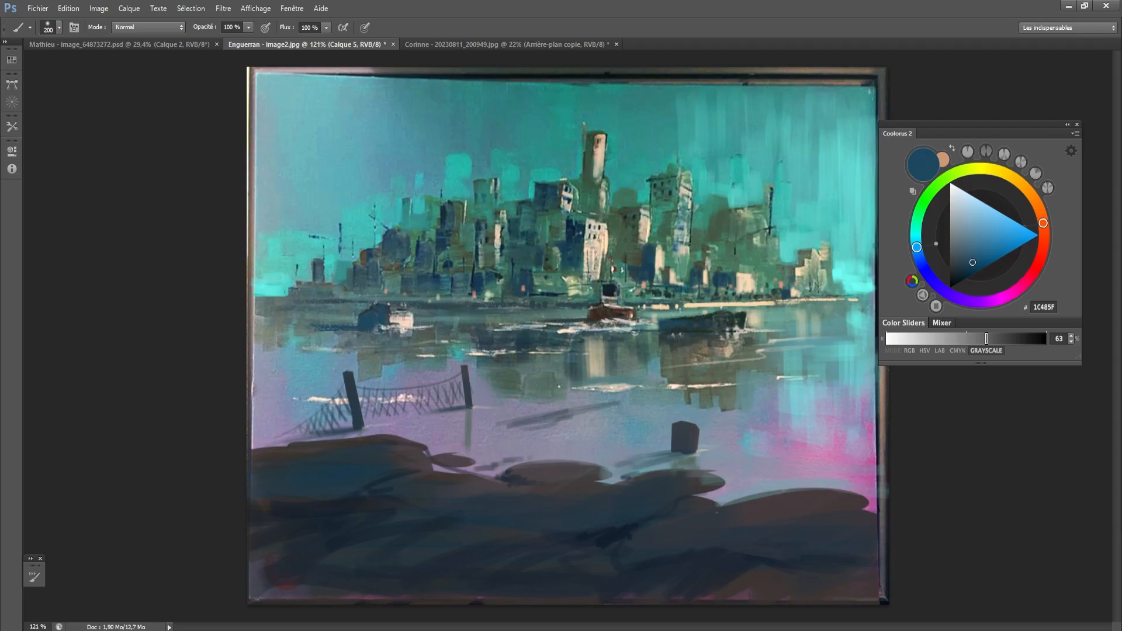
- On a new layer, glaze soft 1C485F over the foreground and adjoining water with a 400 px brush reduced to 175 px
key(bracketright)
key(bracketright)
key(bracketright)
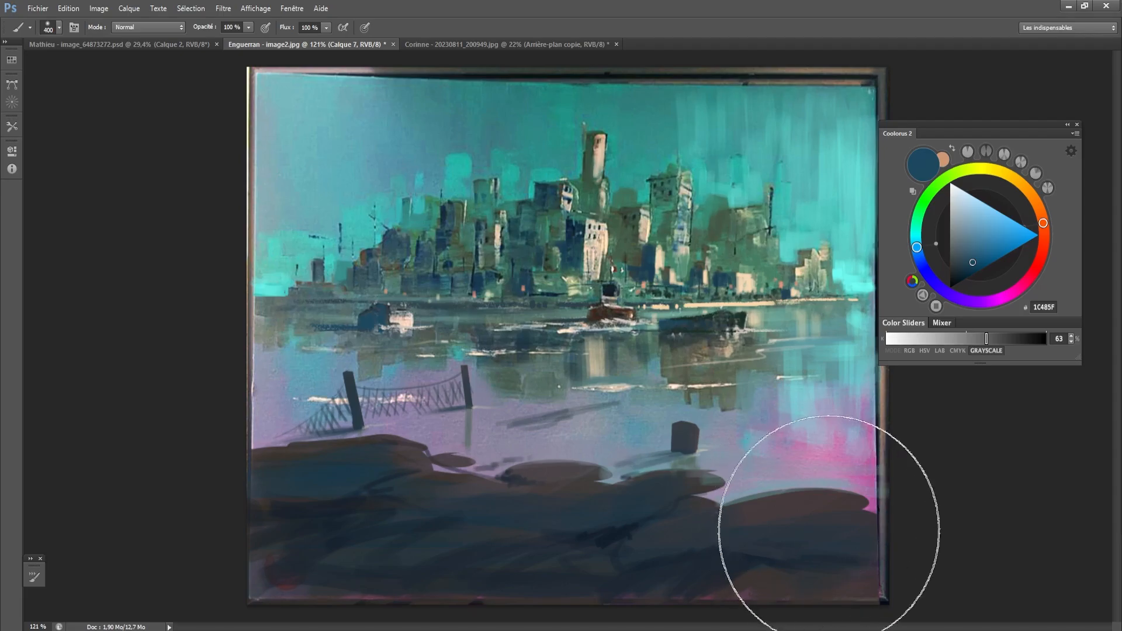
drag(829, 529, 621, 509)
key(bracketleft)
key(bracketleft)
key(bracketleft)
key(bracketleft)
mouse_move(721, 511)
mouse_down()
mouse_move(563, 519)
mouse_move(845, 503)
mouse_move(349, 495)
mouse_move(695, 499)
mouse_move(537, 477)
mouse_up()
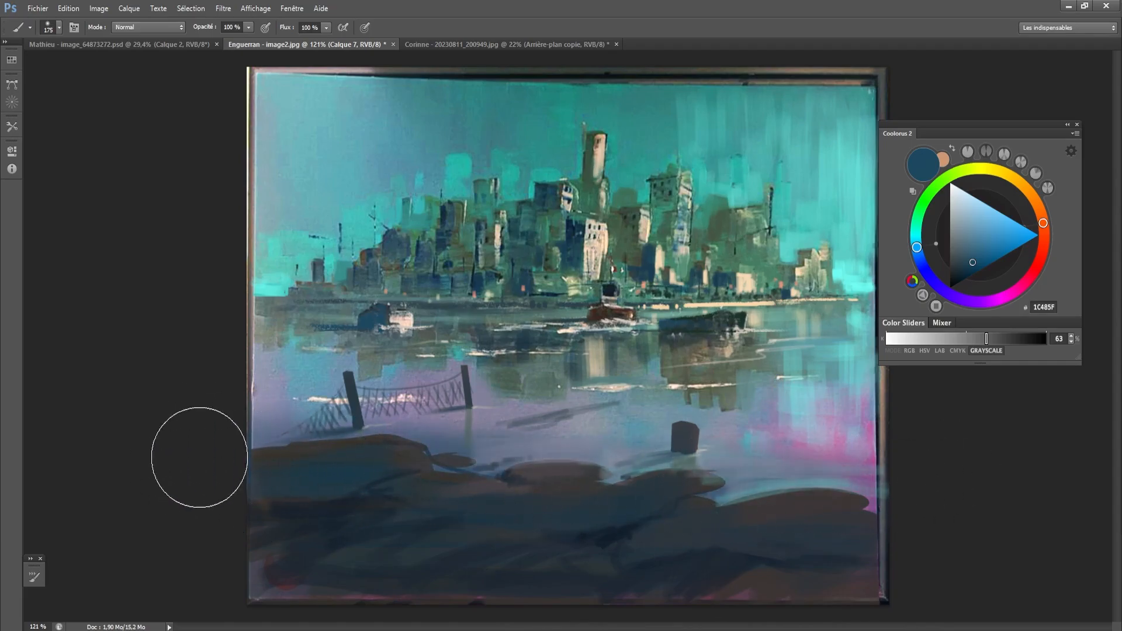
- Deepen the lower water around the bollard and the left edge with soft 1C485F, enlarging the brush to 250 px
drag(611, 445, 787, 444)
key(bracketright)
key(bracketright)
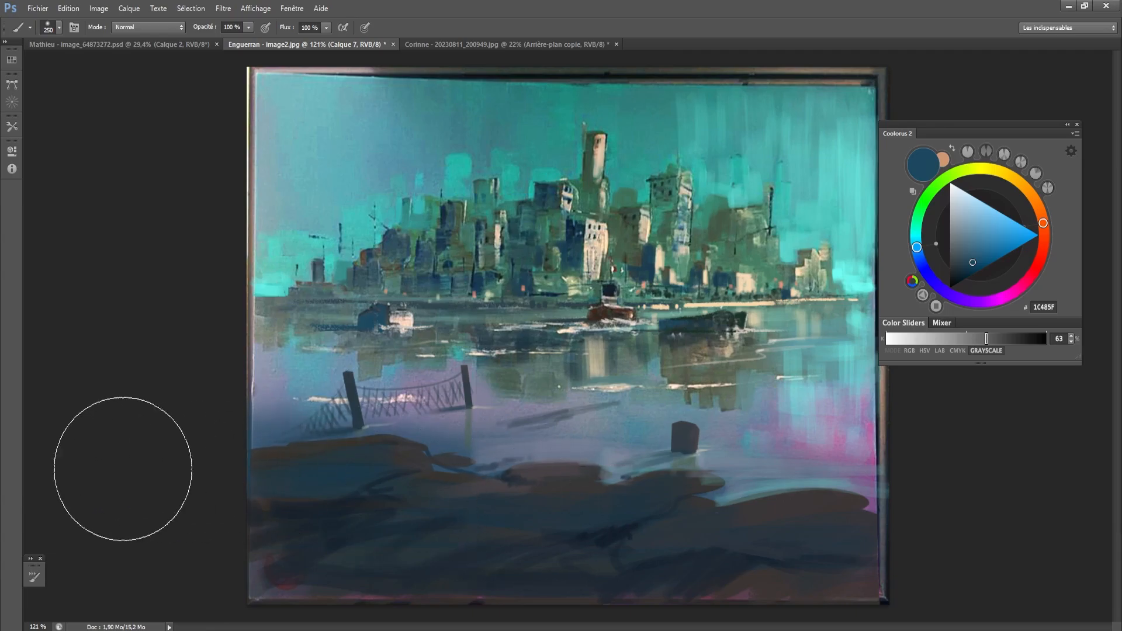
key(bracketleft)
key(bracketleft)
key(bracketleft)
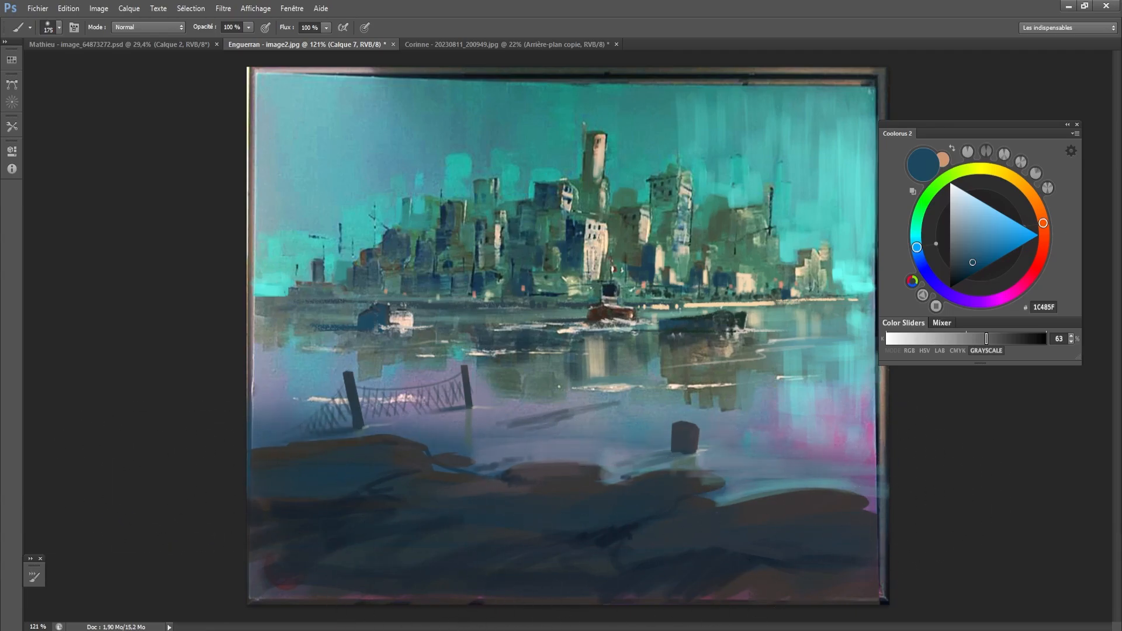
- Erase the bright edge along the water above the right mound toward the bollard with a 25 px eraser
key(e)
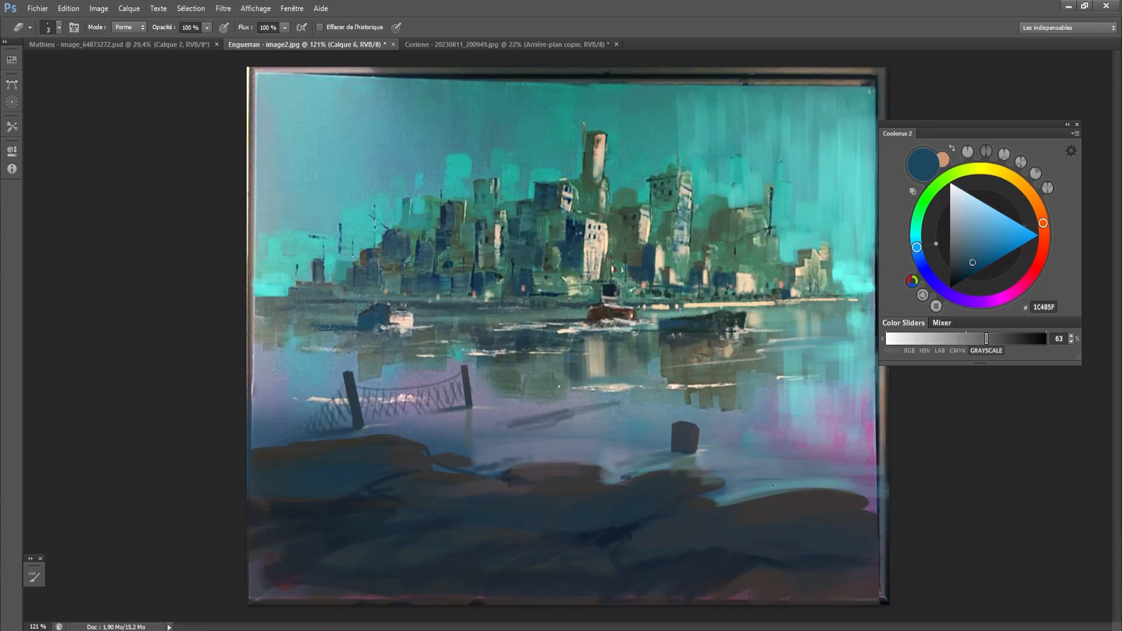
key(bracketright)
key(bracketright)
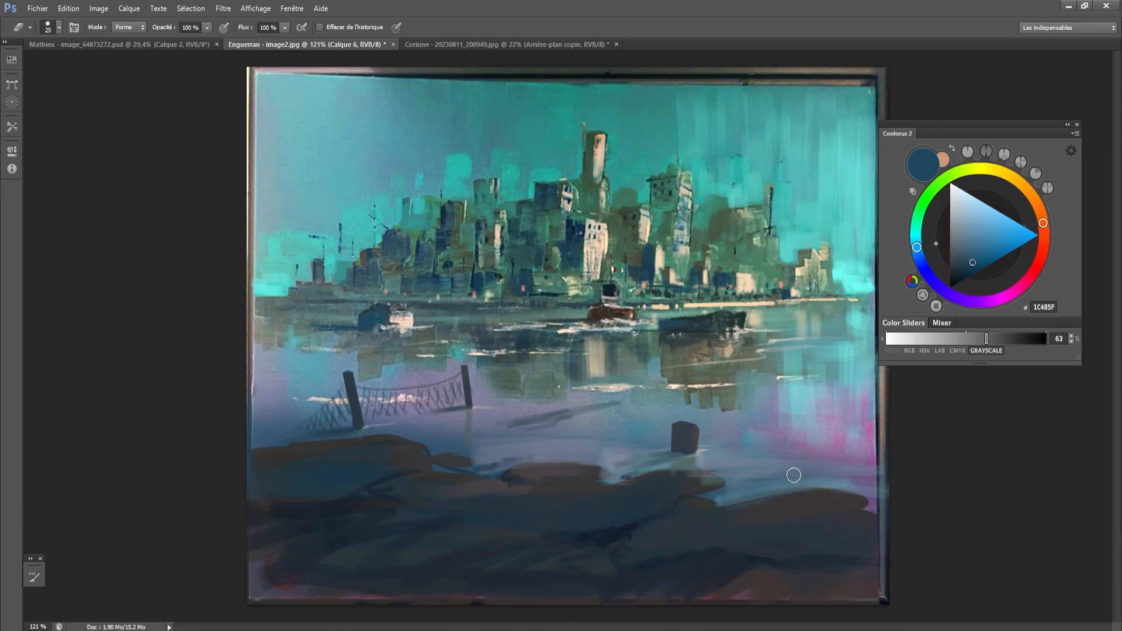
mouse_move(851, 488)
mouse_down()
mouse_move(702, 467)
mouse_move(700, 455)
mouse_up()
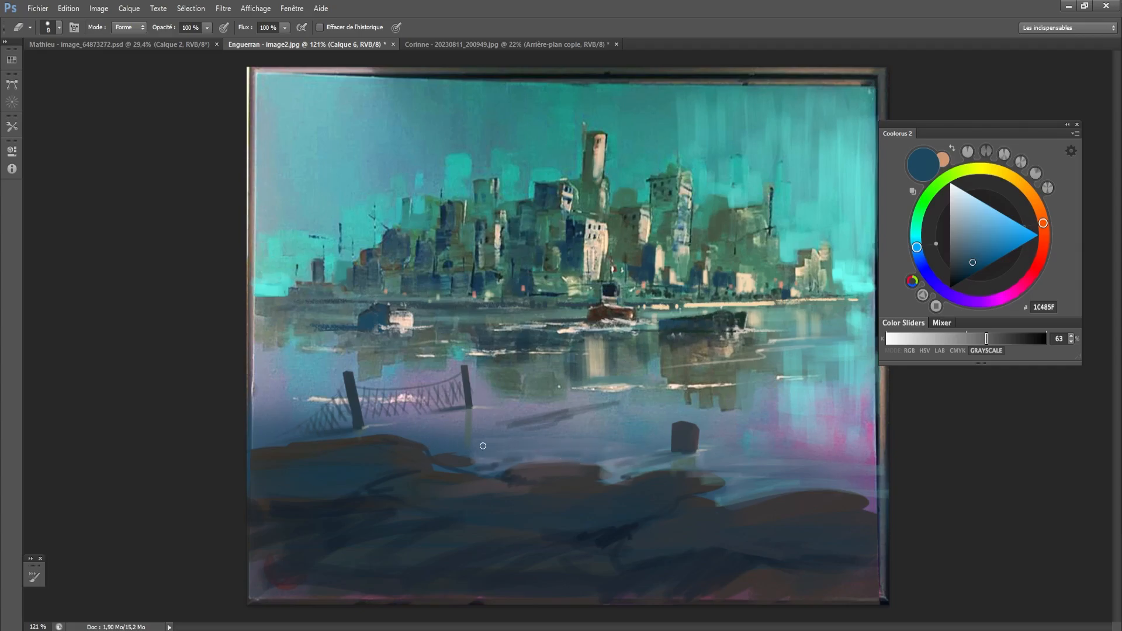
- Return to the brush, sample dark 2F3D46 from the middle post and reduce the size to 10 px
key(b)
alt+click(468, 400)
key(bracketleft)
key(bracketleft)
key(bracketleft)
key(bracketleft)
key(bracketleft)
key(bracketleft)
key(bracketleft)
key(bracketleft)
key(bracketleft)
key(bracketleft)
key(bracketleft)
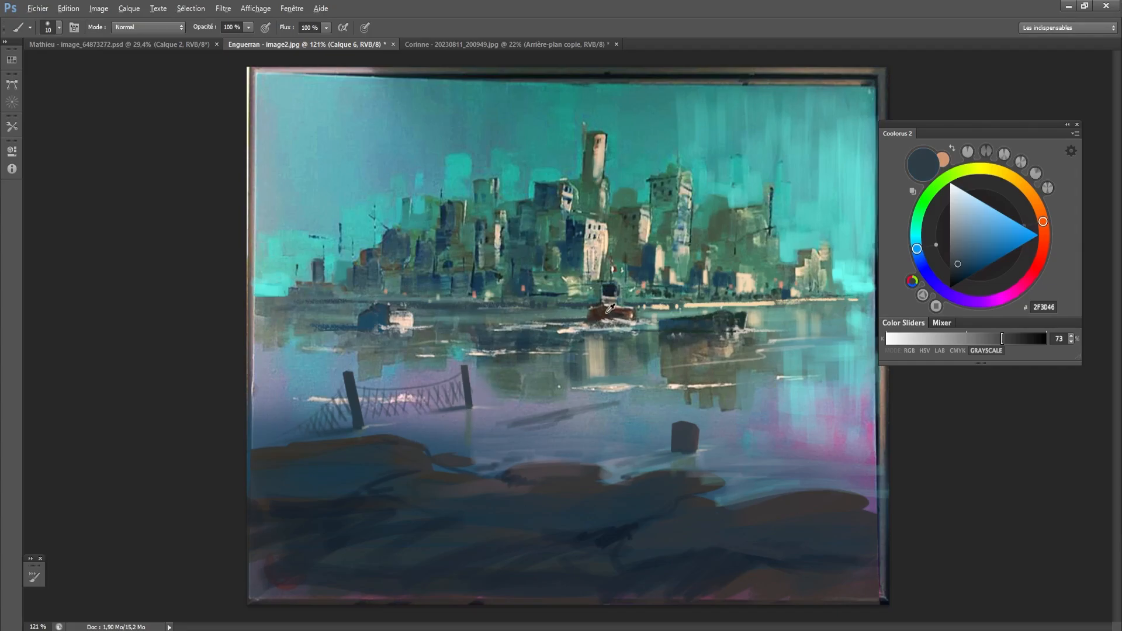
- Replace the soft round brush with a textured preset from the brush library and reduce it to 8 px
key(alt)
right_click(479, 387)
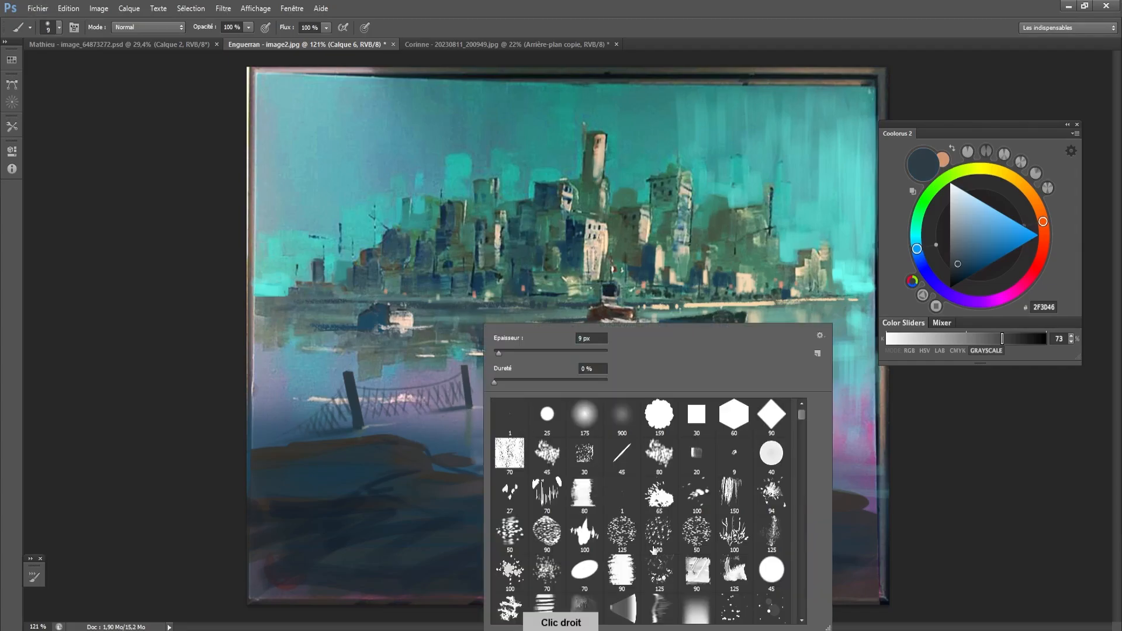
mouse_move(793, 420)
mouse_down()
mouse_move(802, 615)
mouse_move(799, 597)
mouse_up()
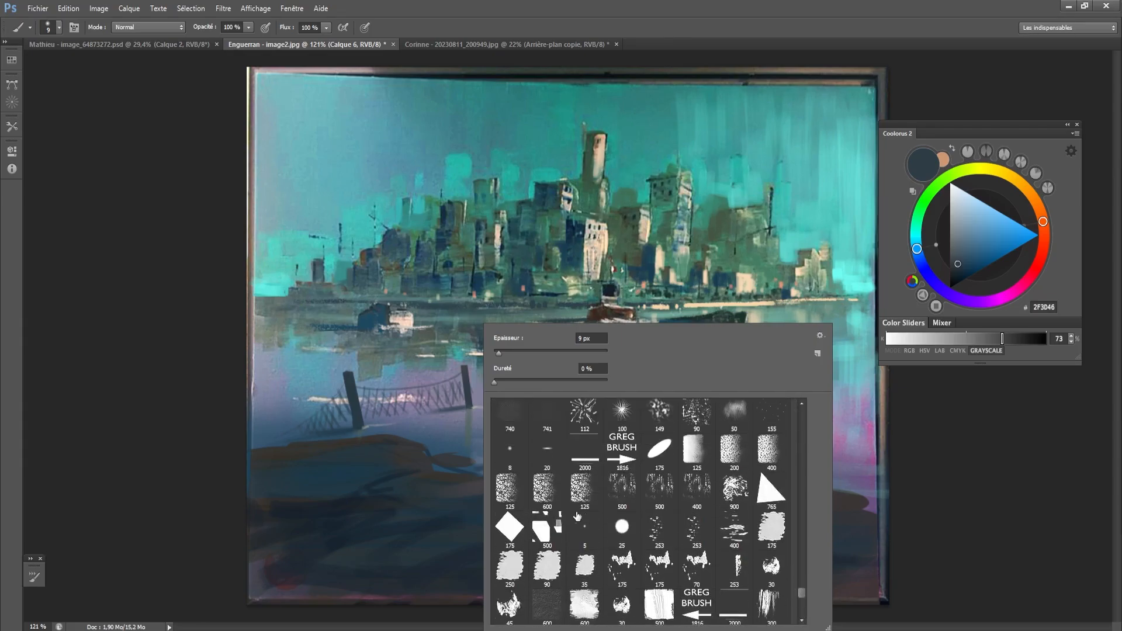
click(544, 505)
click(476, 489)
right_click(450, 410)
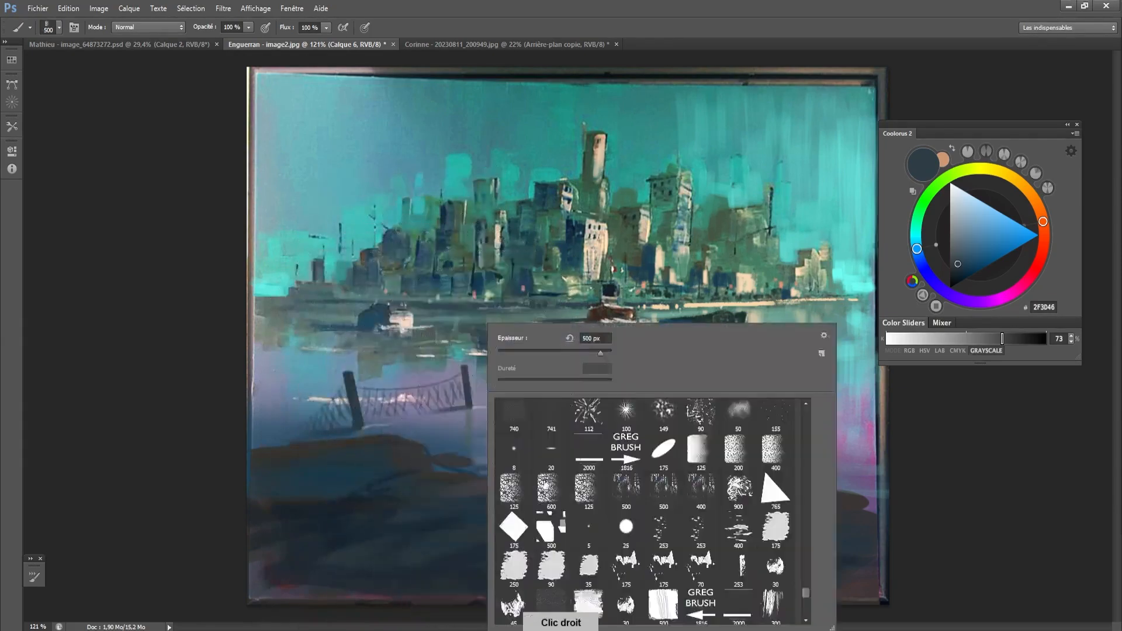
click(514, 494)
click(380, 483)
key([)
key([)
key([)
key([)
key([)
key([)
key([)
key([)
key([)
key([)
key([)
key([)
key([)
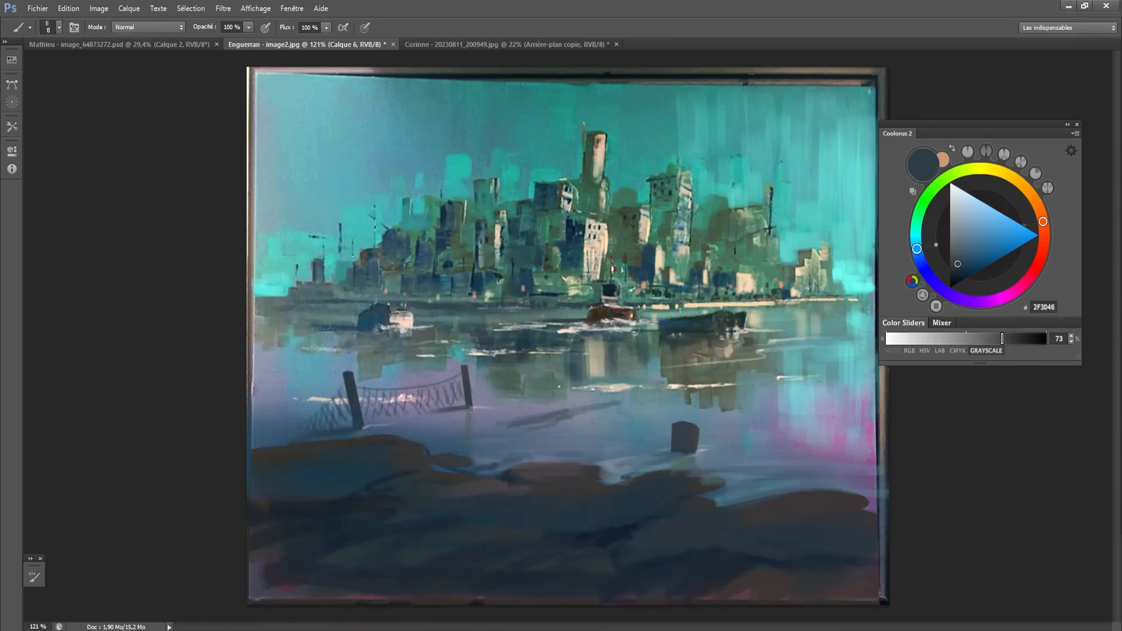
- Sample brown 362E1F from the central boat and paint it on the left shoreline, the middle post's reflection and the bollard
alt+click(605, 308)
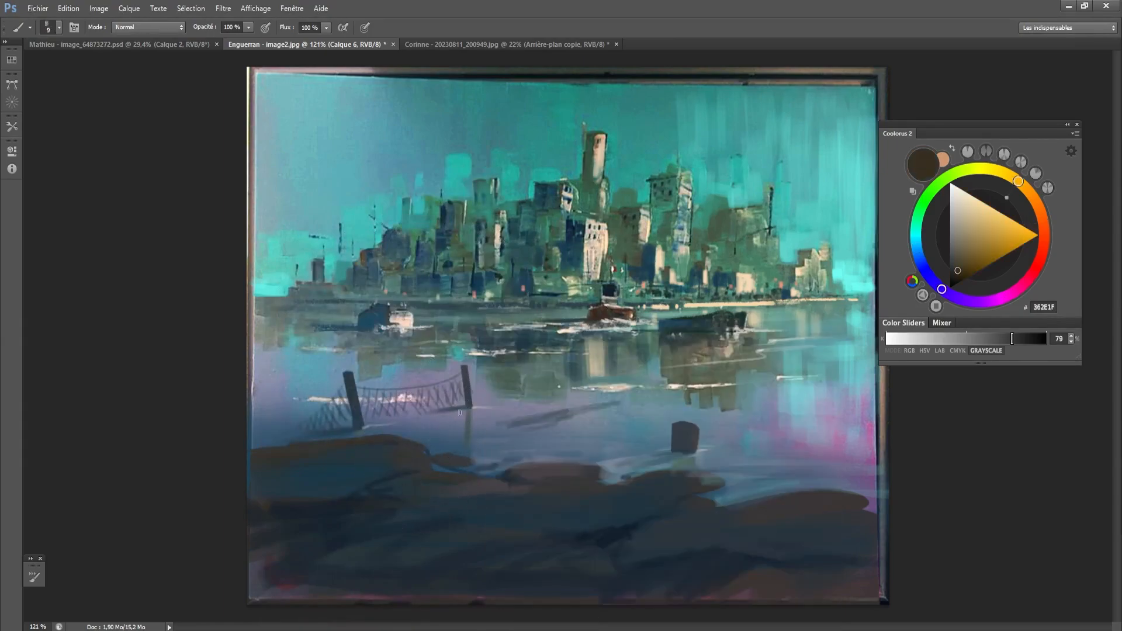
key(bracketright)
key(bracketright)
key(bracketright)
drag(257, 436, 282, 438)
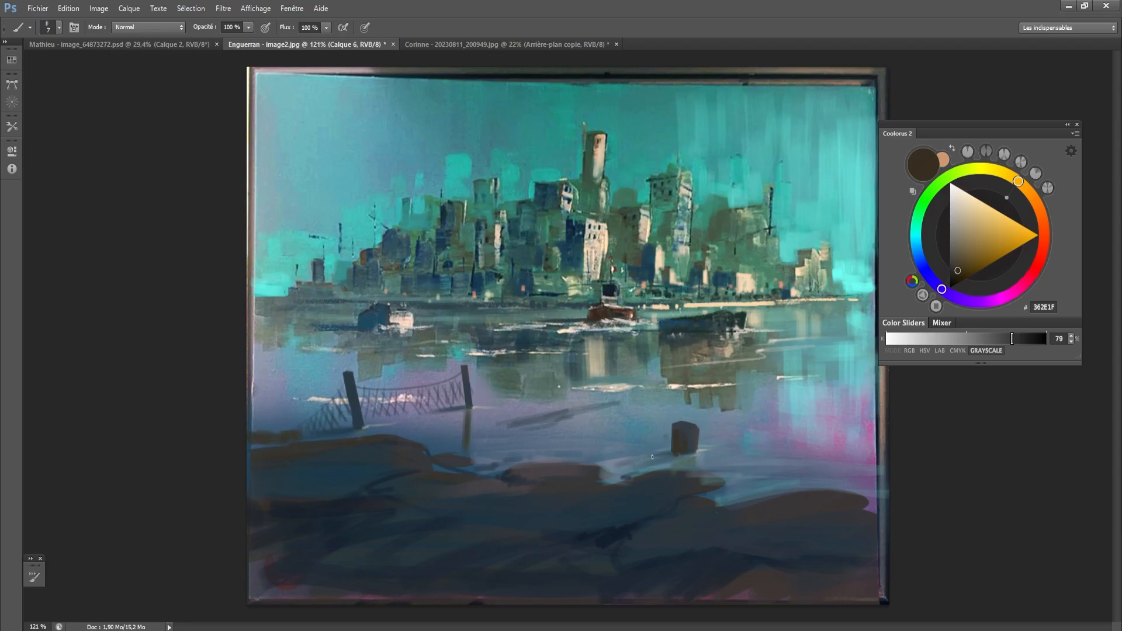
- Sample navy 131F2D from the foreground and rework the shadow at the bollard's base with a 25 px brush
alt+click(611, 536)
key(bracketright)
key(bracketright)
key(bracketright)
key(bracketright)
key(bracketright)
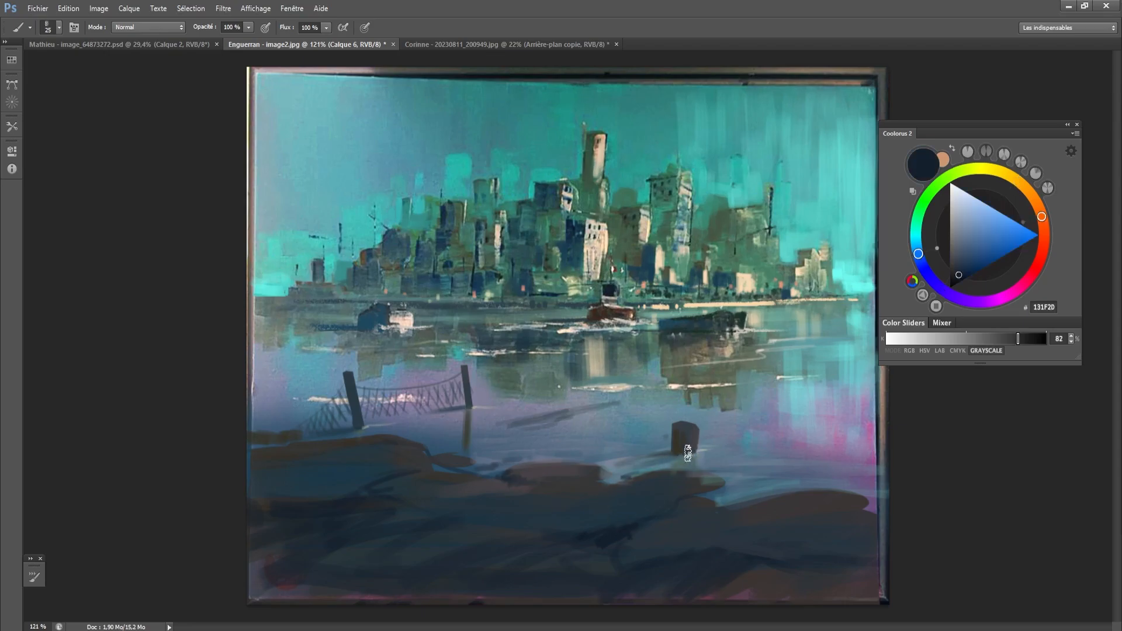
drag(687, 453, 622, 465)
key(ctrl+z)
- Paint a small distant 131F2D post in the water below the central boat, undoing failed strokes and trimming it with the eraser
key(bracketleft)
key(bracketleft)
key(bracketleft)
mouse_move(628, 357)
mouse_down()
mouse_move(635, 385)
mouse_move(630, 363)
mouse_up()
key(ctrl+z)
key(bracketleft)
key(bracketleft)
key(bracketleft)
key(ctrl+alt+z)
key(ctrl+alt+z)
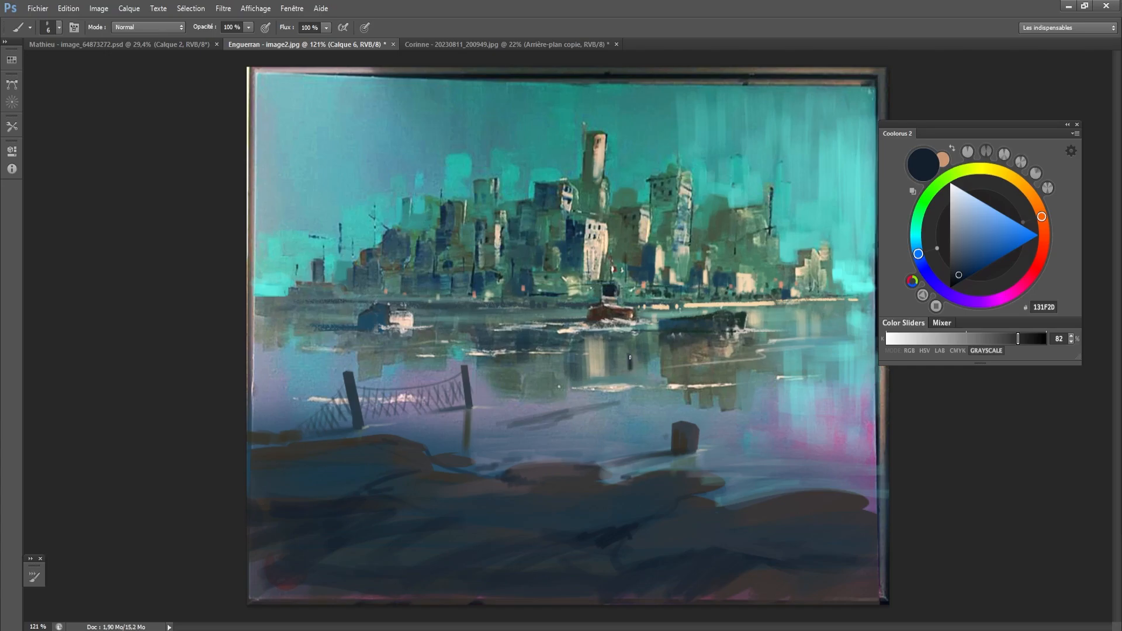
key(e)
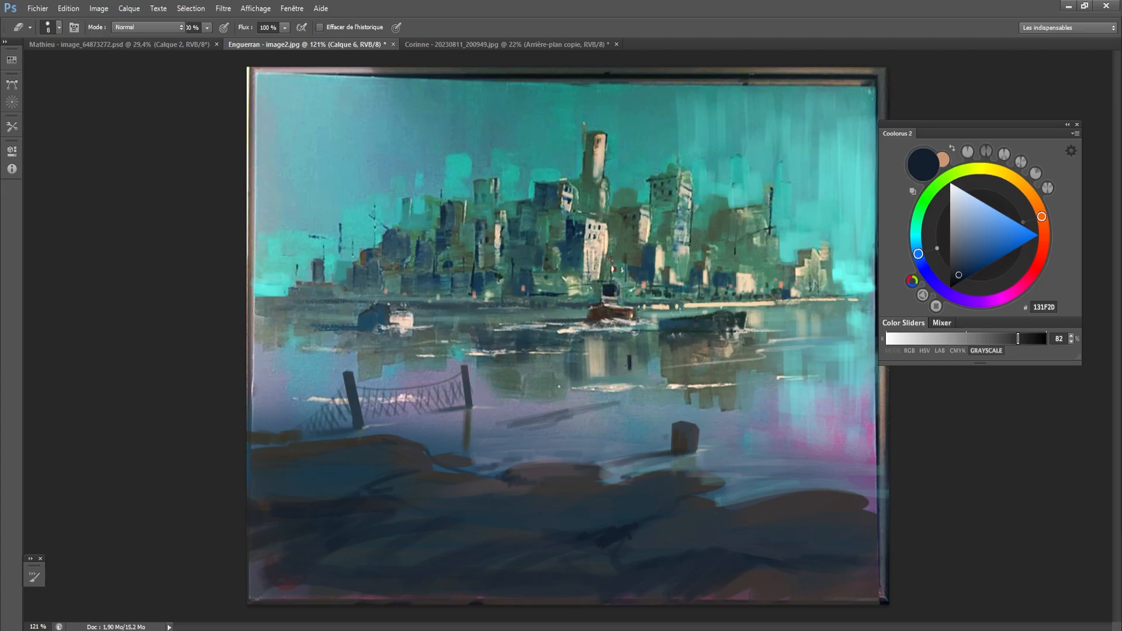
key(b)
key(bracketleft)
key(bracketleft)
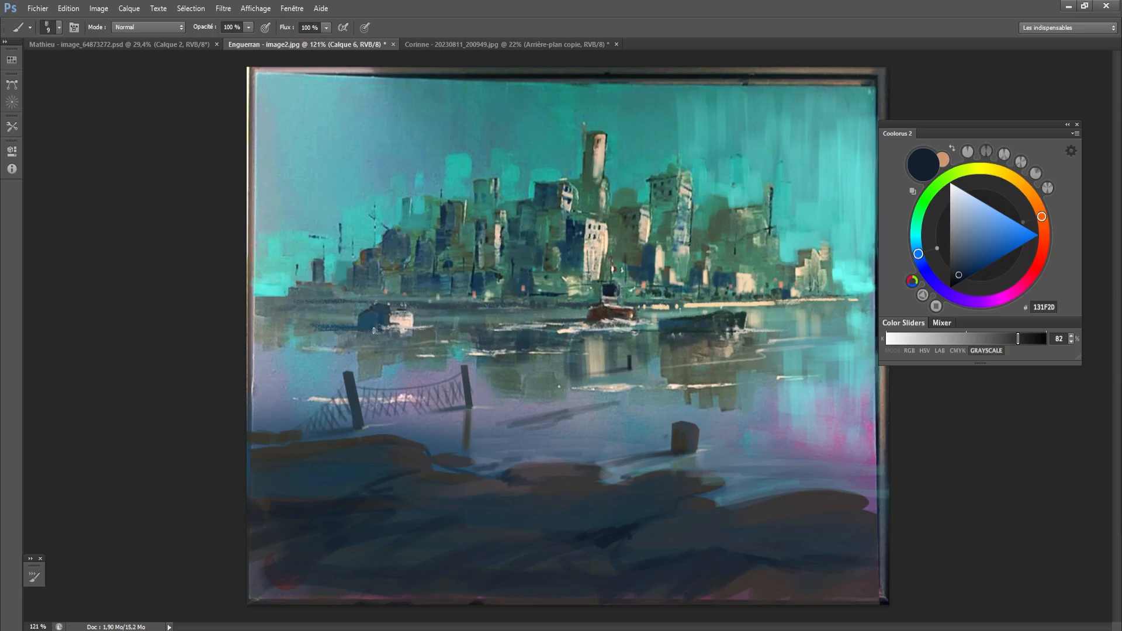
- Sample dark green 193129 from the right boat and paint a long shadow leftward from the bollard at 25 px
key(bracketright)
alt+click(751, 313)
key(bracketright)
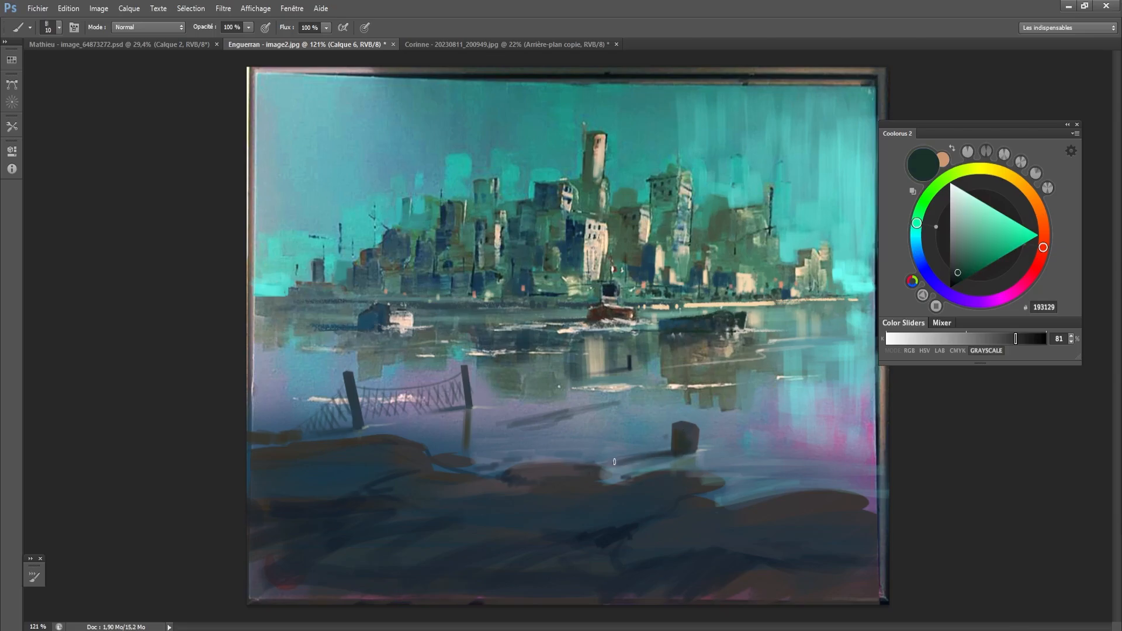
key(bracketright)
key(bracketright)
key(bracketright)
drag(679, 456, 561, 471)
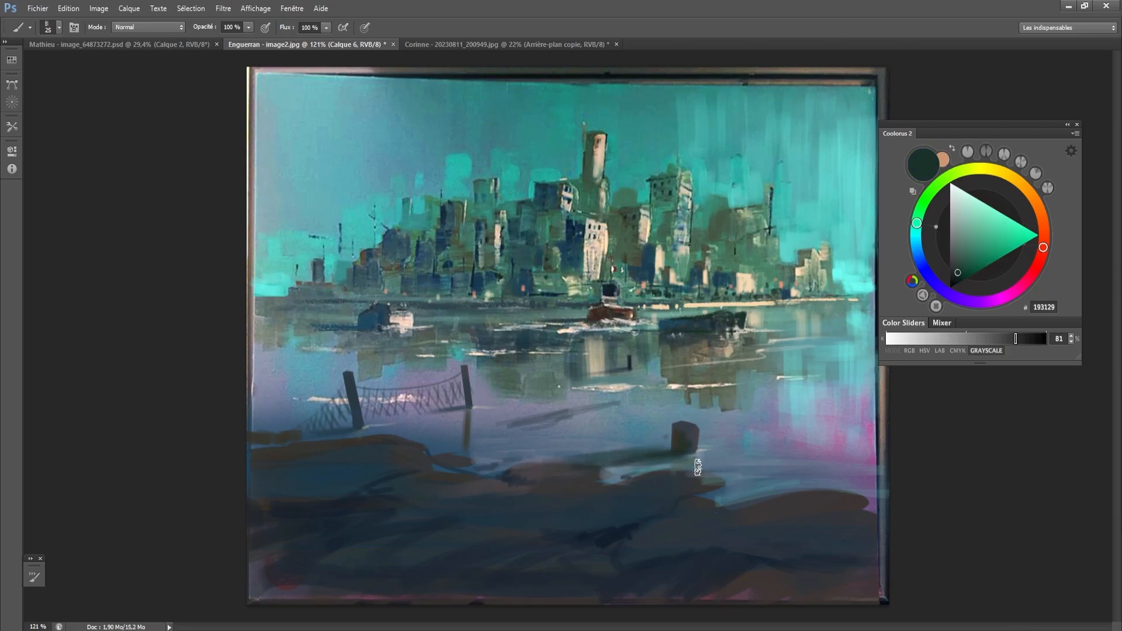
- Paint the bollard's reflection in sampled 3F4146 and add cream F9D8AC highlights on the water at its base
key(bracketleft)
key(bracketleft)
alt+click(692, 440)
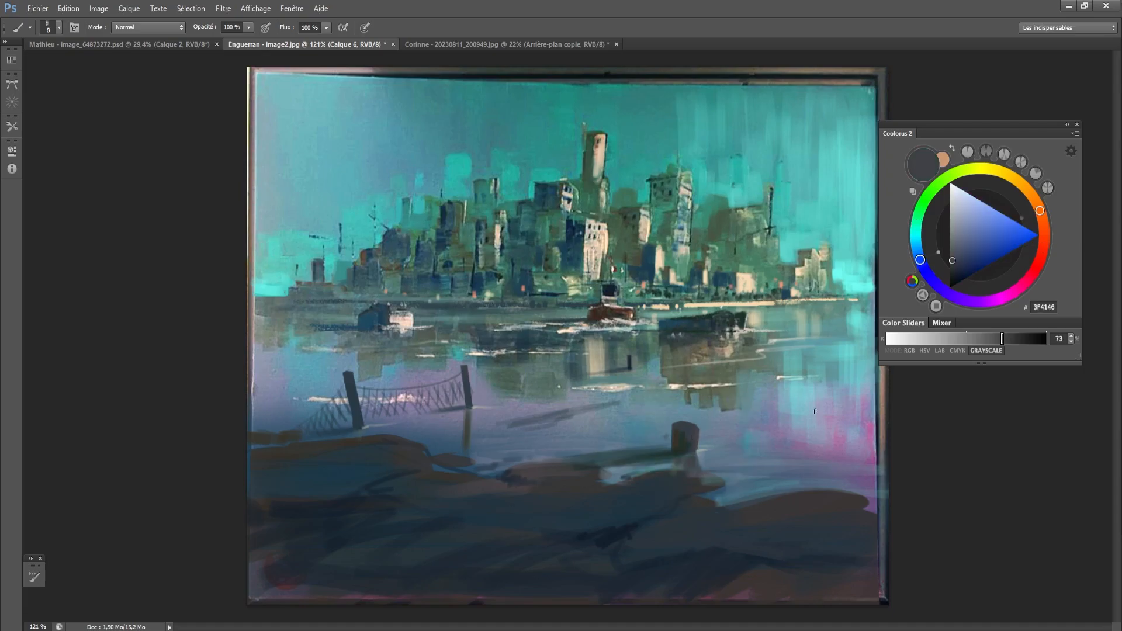
alt+click(744, 300)
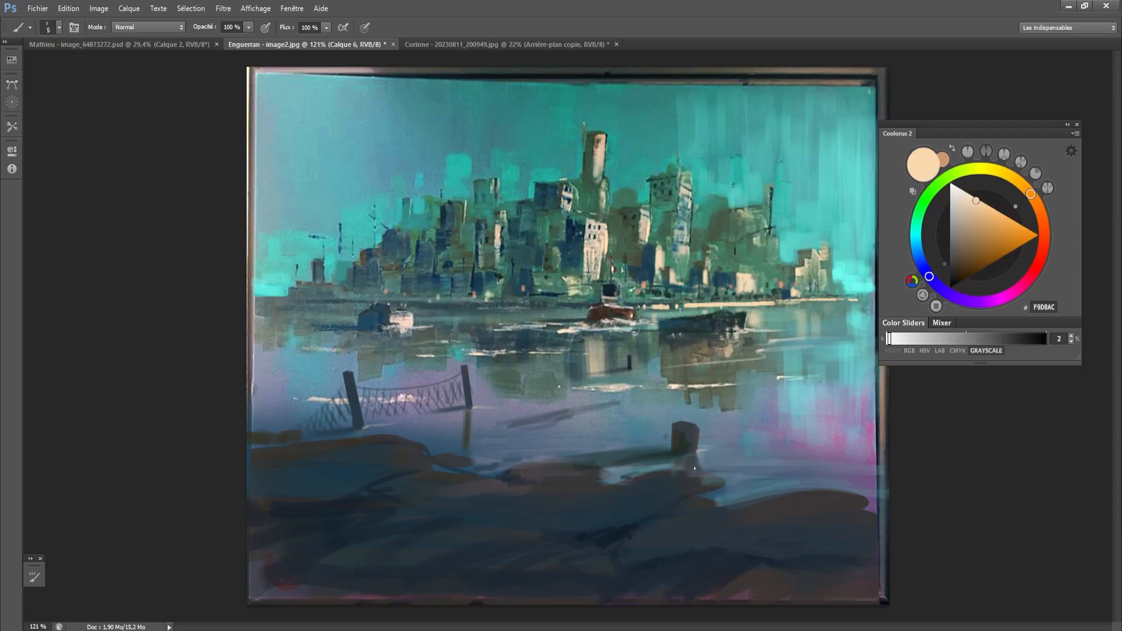
drag(695, 468, 718, 478)
key(bracketleft)
key(bracketleft)
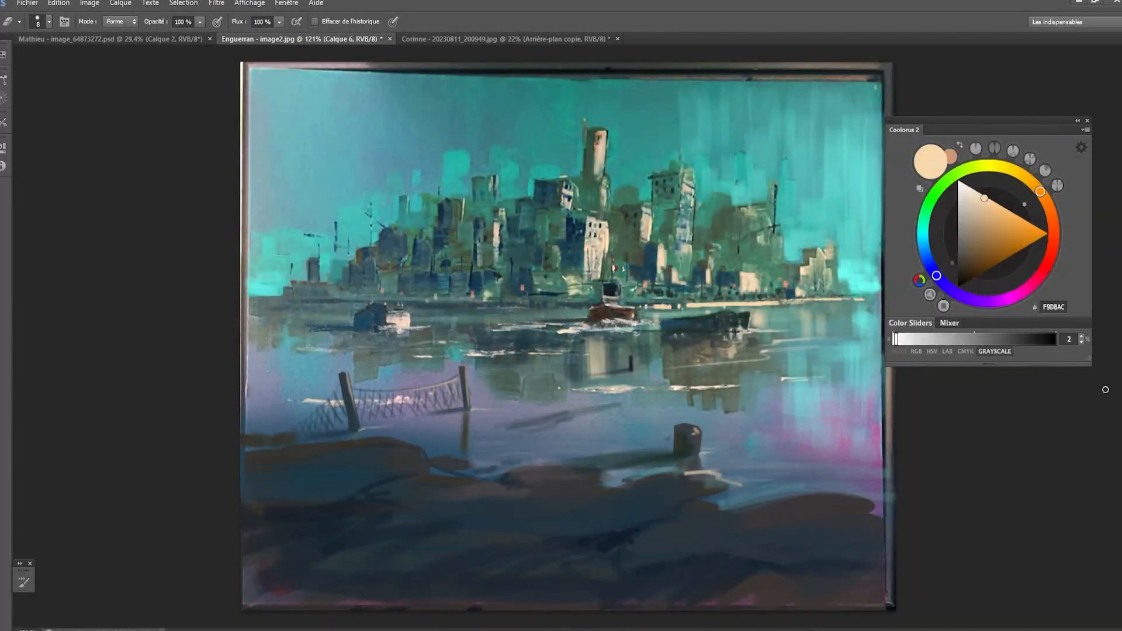
- Try merging the painted layers into the background and undo the merge
key(ctrl+e)
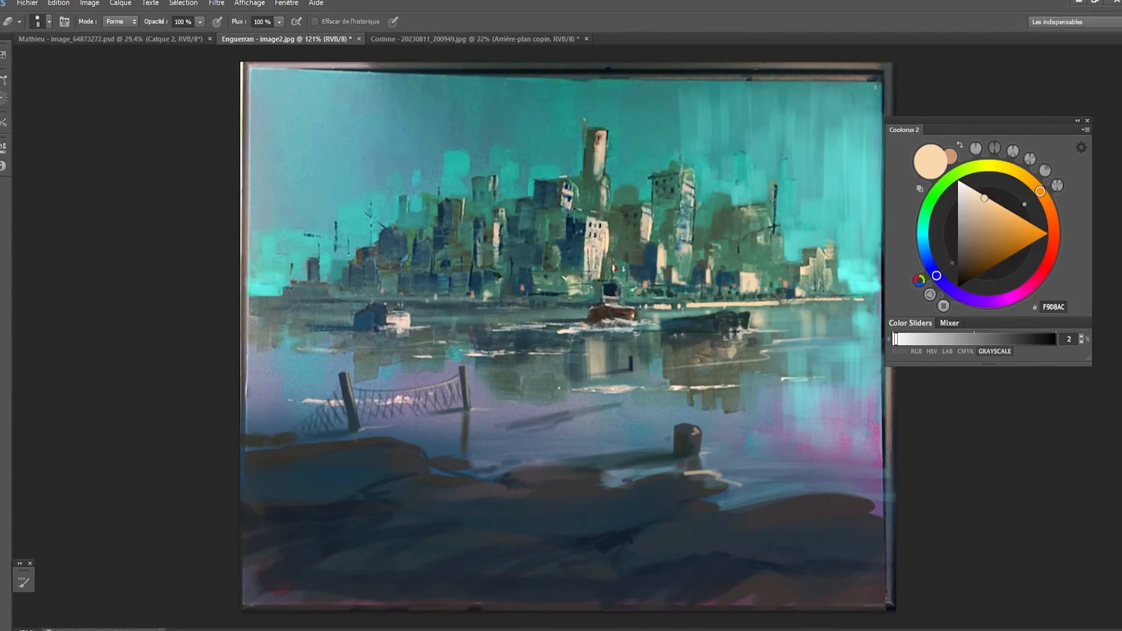
key(ctrl+z)
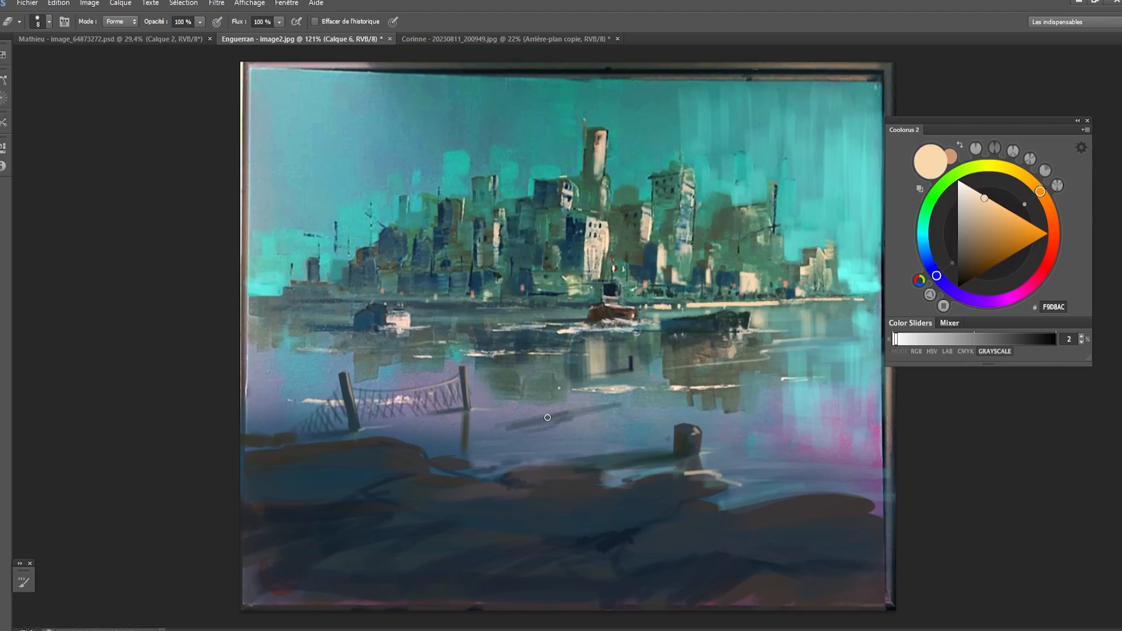
- Preview the painting's values in grayscale and return to full color
key(ctrl+y)
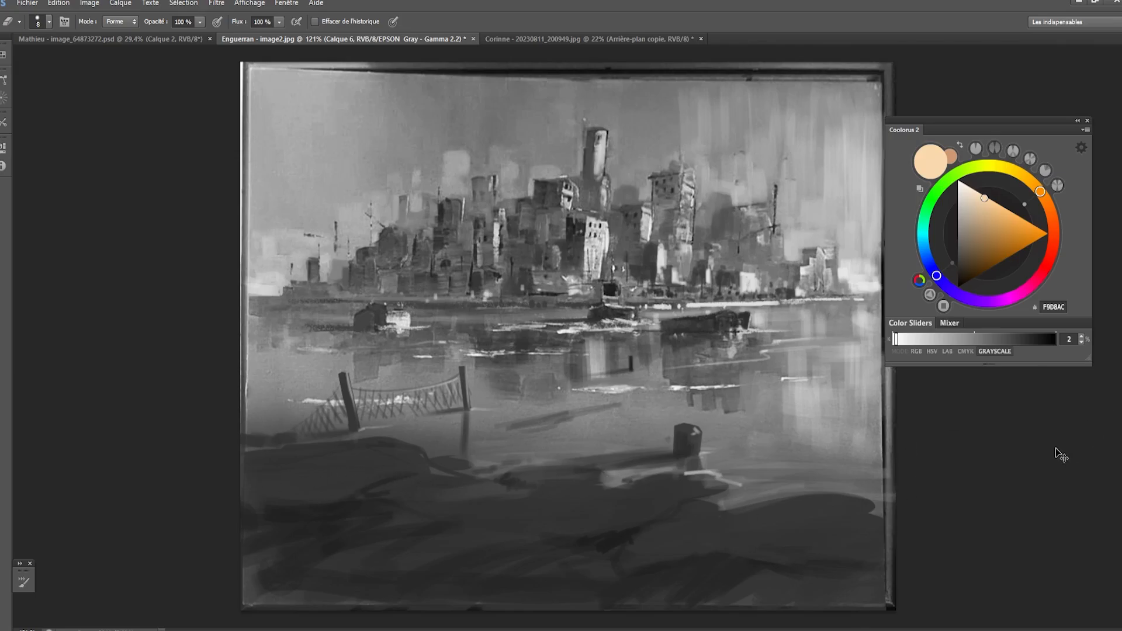
key(ctrl+y)
- Try a large eraser stroke across the dark foreground rocks and undo it
key(bracketright)
key(bracketright)
key(bracketright)
key(bracketright)
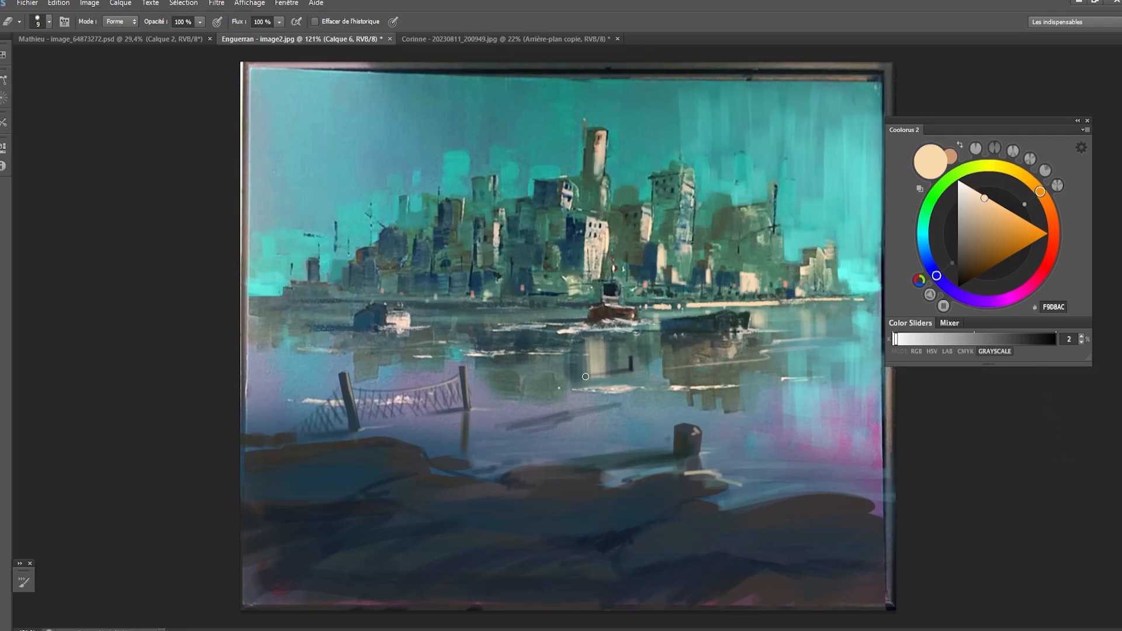
key(bracketright)
key(bracketright)
key(bracketright)
key(bracketright)
key(bracketright)
key(bracketright)
key(bracketright)
key(bracketright)
key(bracketright)
key(bracketright)
key(bracketright)
key(bracketright)
drag(297, 508, 578, 534)
key(ctrl+z)
key(bracketleft)
key(bracketleft)
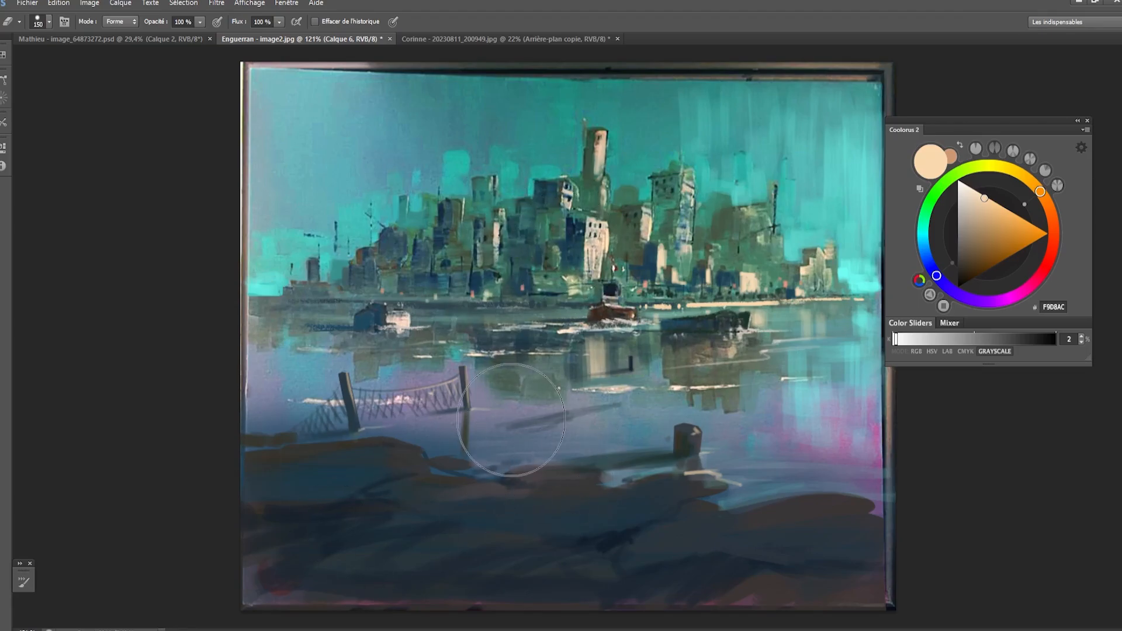
- Preview the painting in grayscale and paint over the foreground rocks with sampled dark blue 121F2C at 60 px
key(ctrl+y)
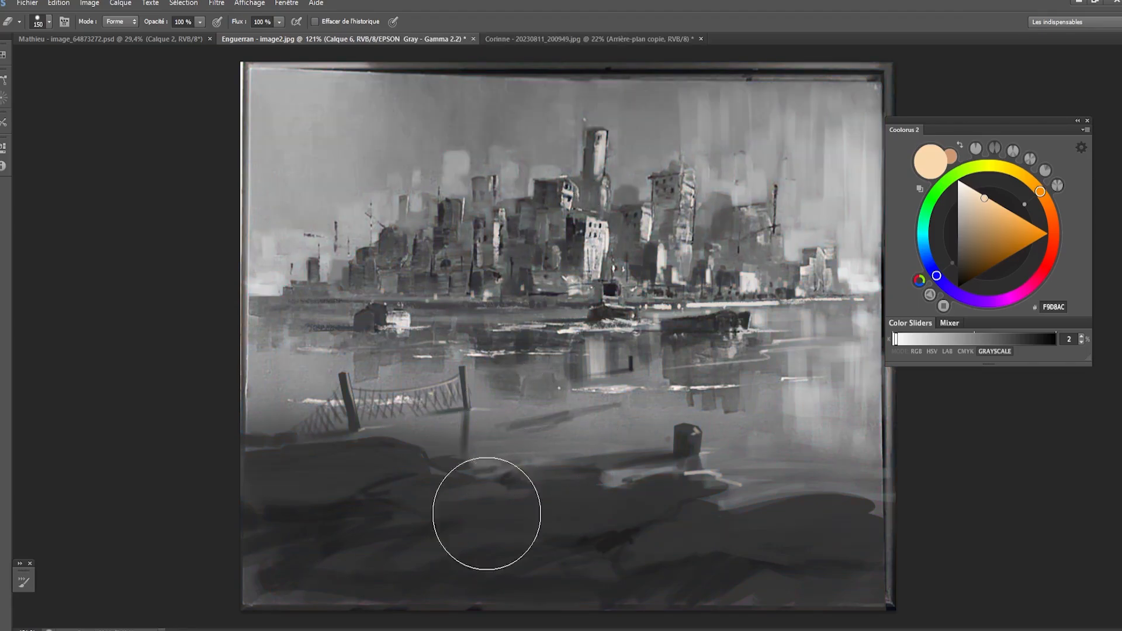
key(b)
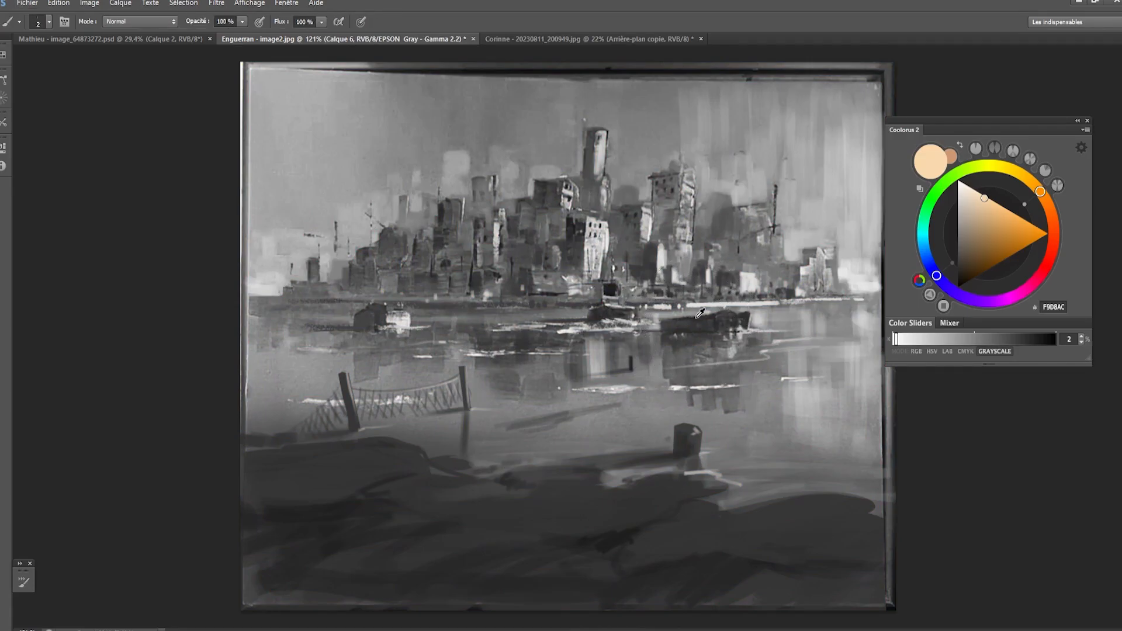
alt+click(722, 305)
key(bracketright)
key(bracketright)
key(bracketright)
key(bracketright)
key(bracketright)
key(bracketright)
key(bracketright)
key(bracketright)
key(bracketright)
key(bracketright)
key(bracketright)
key(bracketright)
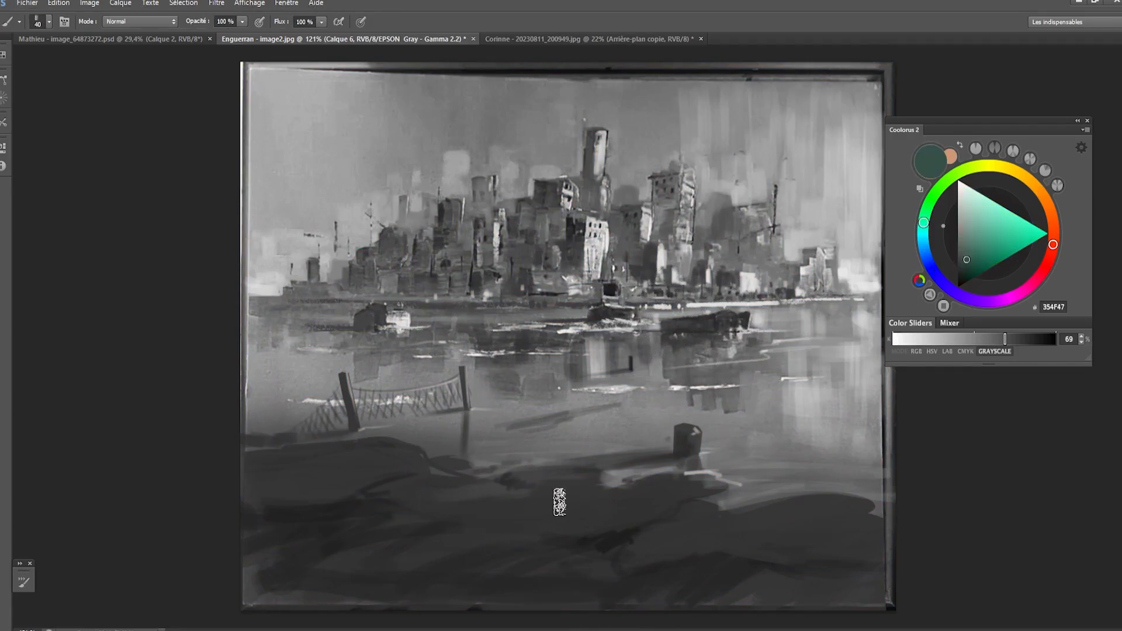
mouse_move(559, 496)
mouse_down()
mouse_move(376, 514)
mouse_move(324, 535)
mouse_up()
key(ctrl+z)
alt+click(502, 526)
alt+click(608, 531)
key(bracketright)
key(bracketright)
key(bracketright)
key(bracketright)
key(bracketright)
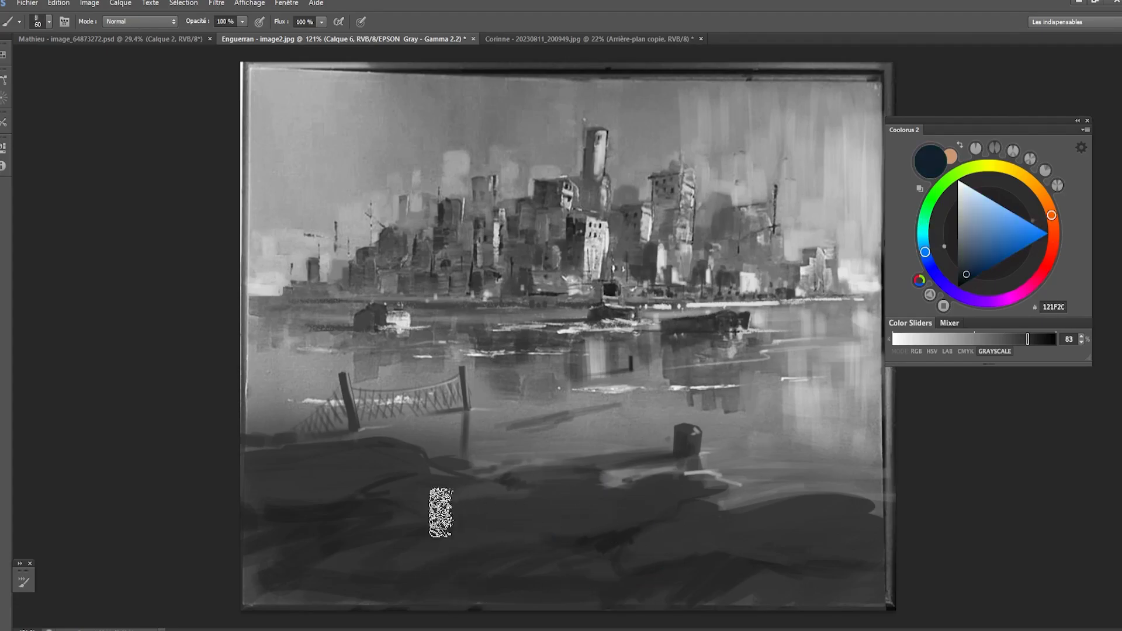
mouse_move(371, 485)
mouse_down()
mouse_move(408, 505)
mouse_move(240, 578)
mouse_move(693, 545)
mouse_move(448, 582)
mouse_move(887, 570)
mouse_up()
- Hide the painted layers to compare with the original painting, restore them and return to full color
key(bracketleft)
key(bracketleft)
key(bracketleft)
key(bracketleft)
key(bracketleft)
key(bracketleft)
key(bracketleft)
key(bracketleft)
key(bracketleft)
key(bracketleft)
key(bracketleft)
key(bracketleft)
key(bracketleft)
key(bracketleft)
key(bracketleft)
key(bracketleft)
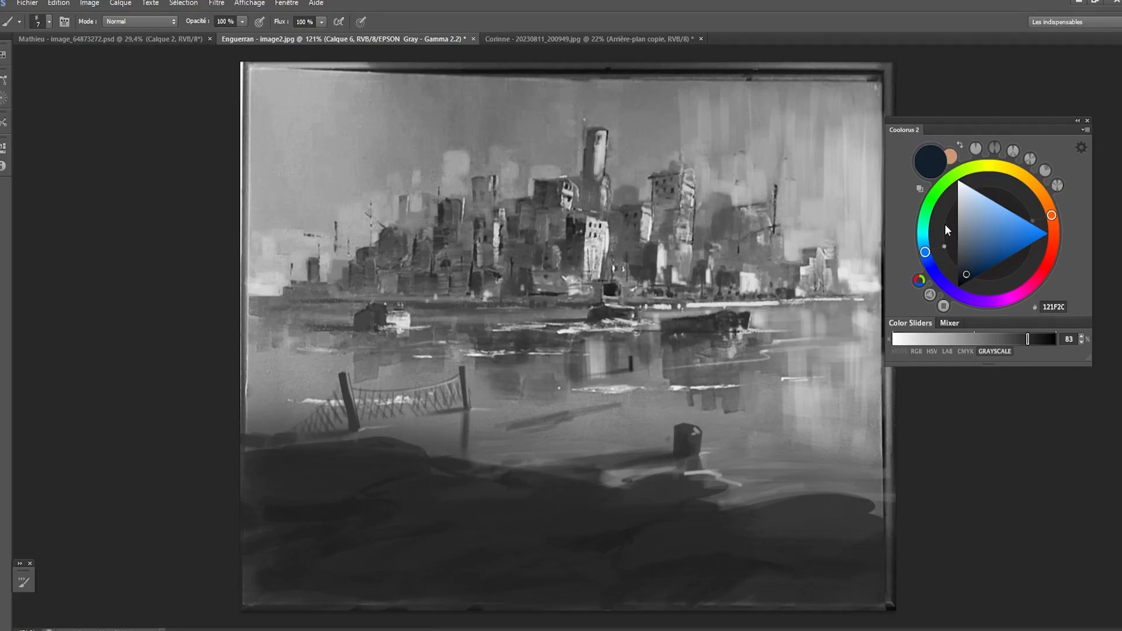
key(ctrl+comma)
click(692, 383)
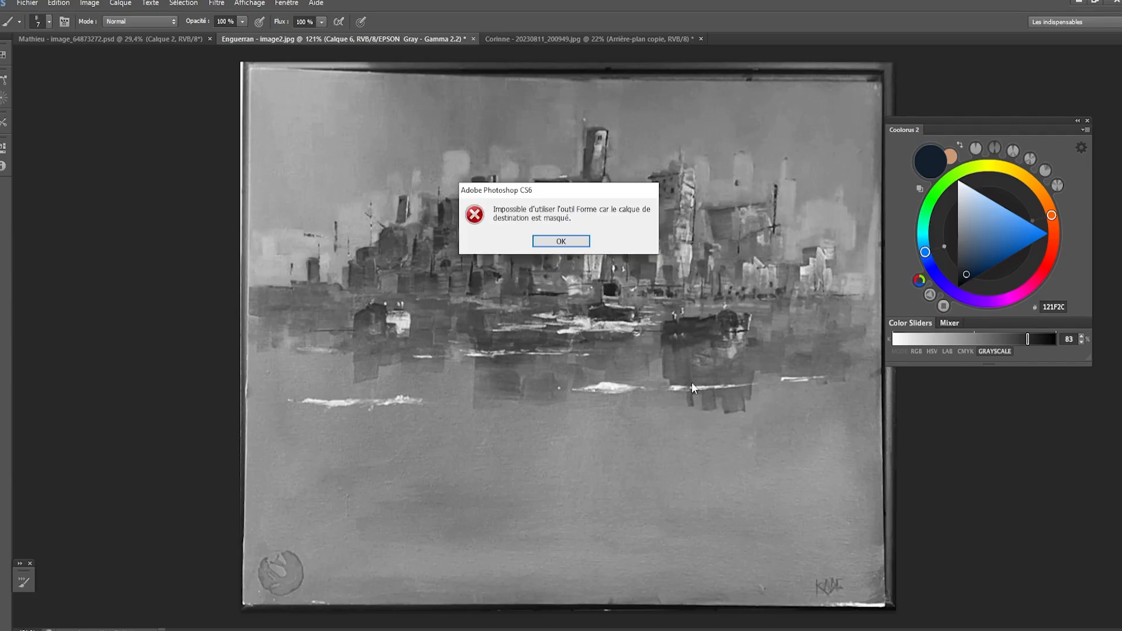
click(559, 242)
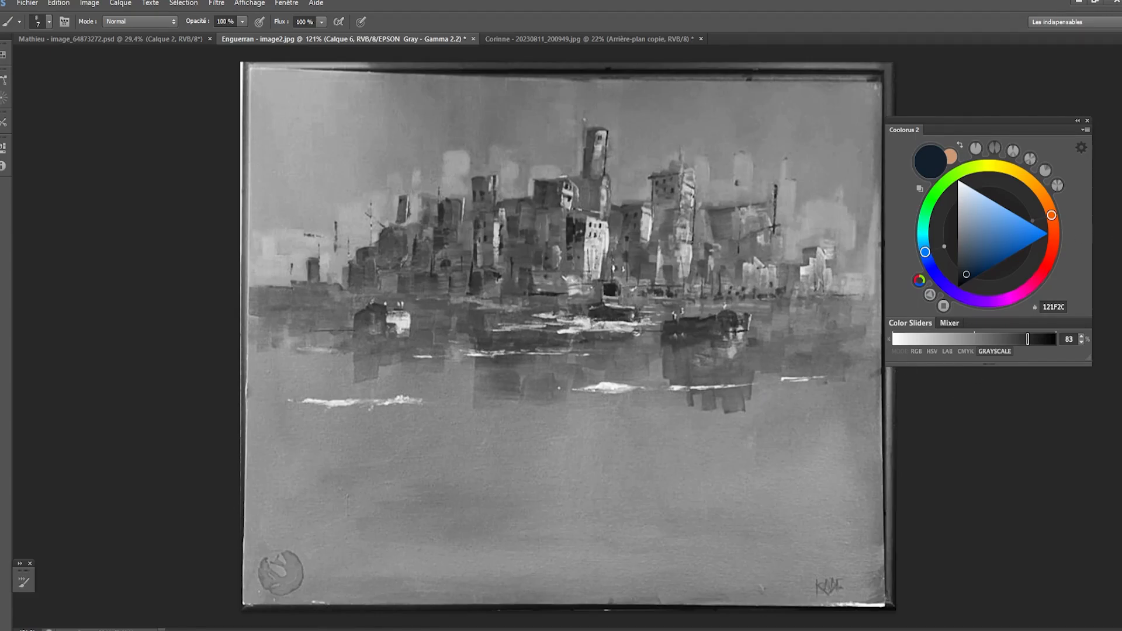
key(ctrl+z)
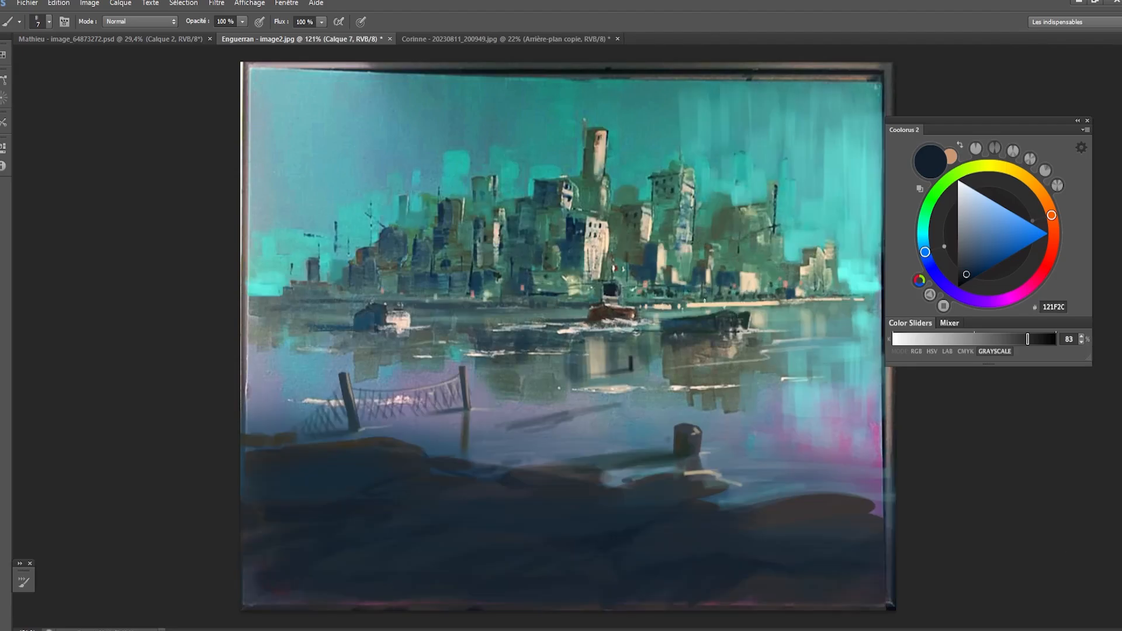
- Try a short dark 121F2C stroke on the tall building above the dark boat and undo it
key(bracketright)
mouse_move(691, 183)
mouse_down()
mouse_move(768, 248)
mouse_move(699, 210)
mouse_up()
key(ctrl+z)
- Sample cream F2D3AA and paint fine highlights around the central boat's cabin with a tiny brush preset
key(bracketleft)
key(bracketleft)
scroll(700, 260, up, 4)
alt+click(648, 327)
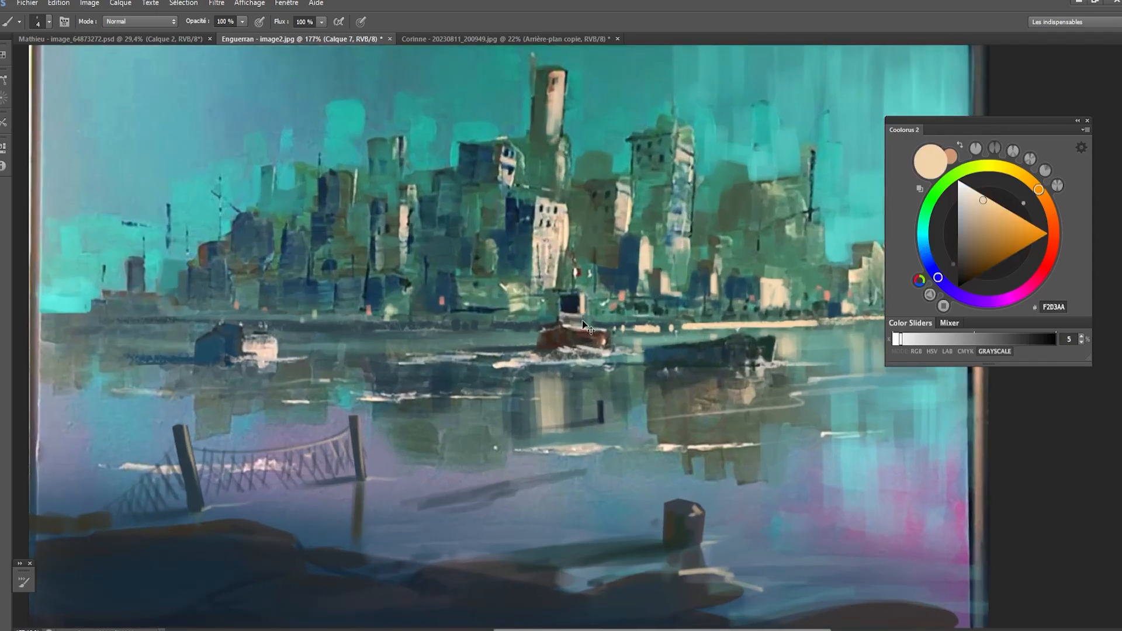
right_click(630, 294)
scroll(955, 579, down, 3)
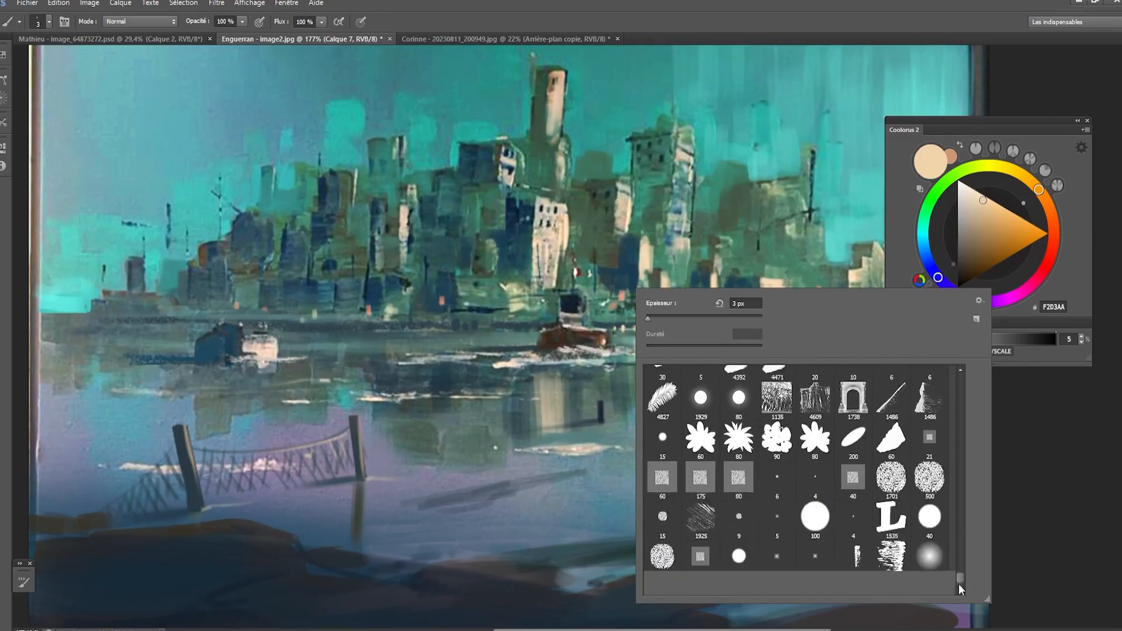
click(777, 573)
click(565, 271)
mouse_move(600, 307)
mouse_down()
mouse_move(580, 295)
mouse_move(583, 319)
mouse_up()
key(bracketright)
key(bracketright)
key(bracketright)
key(bracketleft)
key(bracketright)
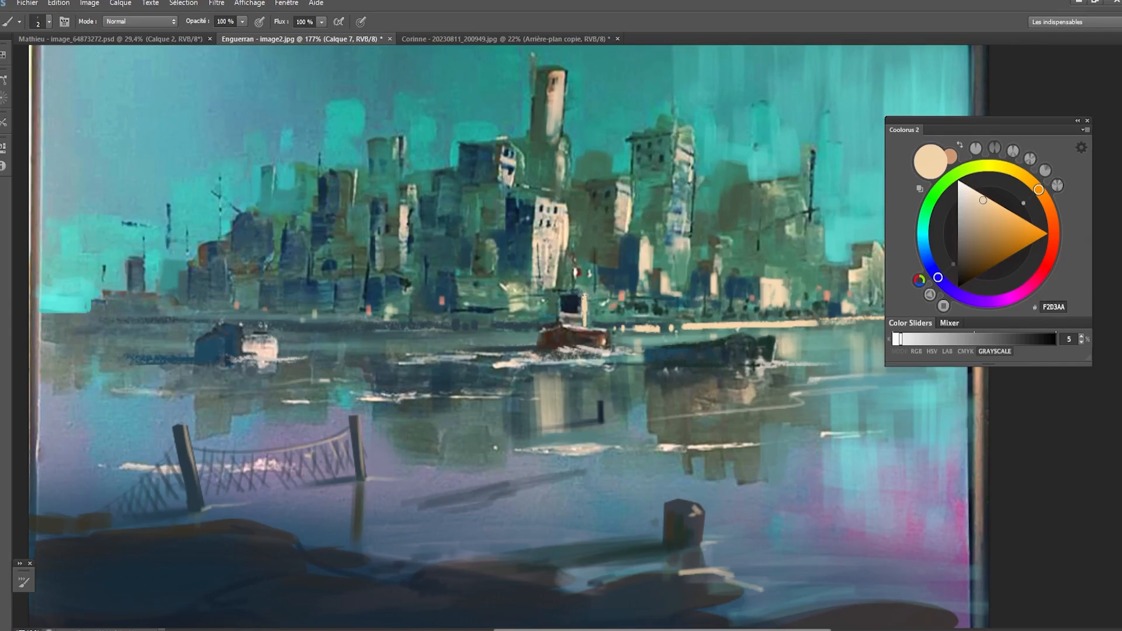
- Try a fine white FFFFFF highlight on the central boat's cabin and undo the stroke
key(bracketright)
drag(963, 191, 957, 179)
key(bracketleft)
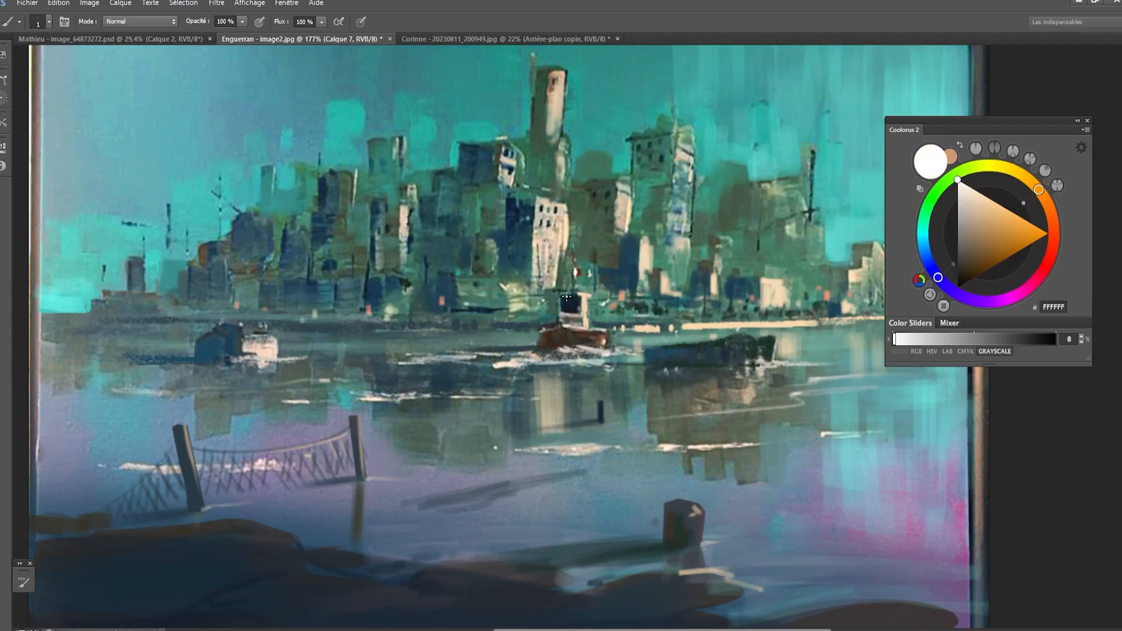
drag(587, 299, 584, 311)
key(ctrl+z)
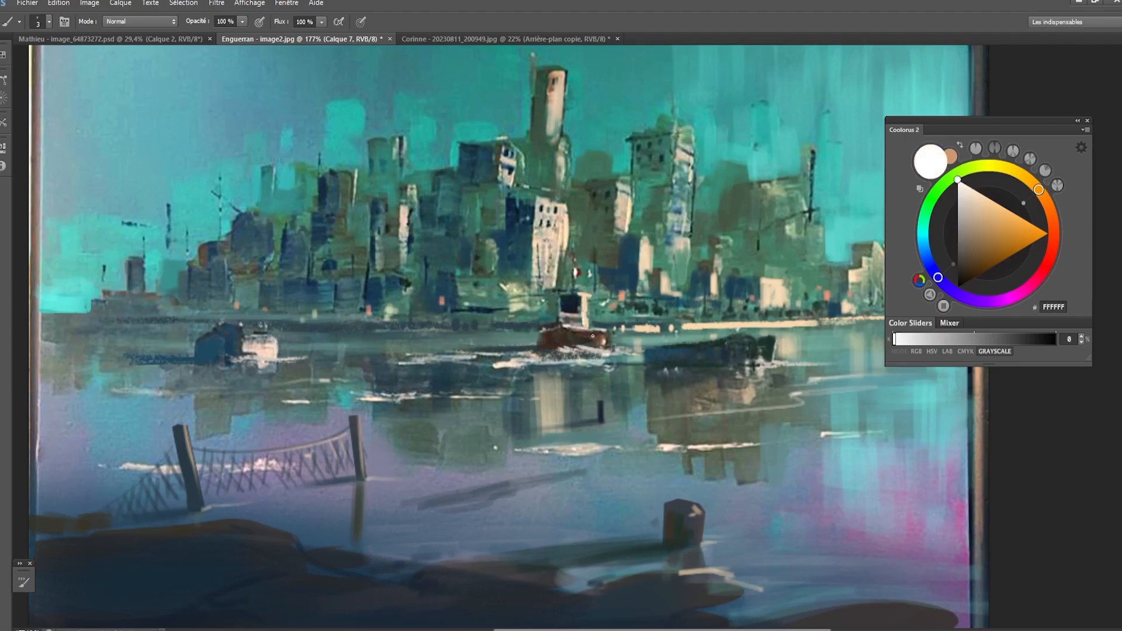
- Add a new layer, choose a large soft brush and try a light cyan haze over the skyline and water, undoing the stroke
scroll(601, 367, down, 2)
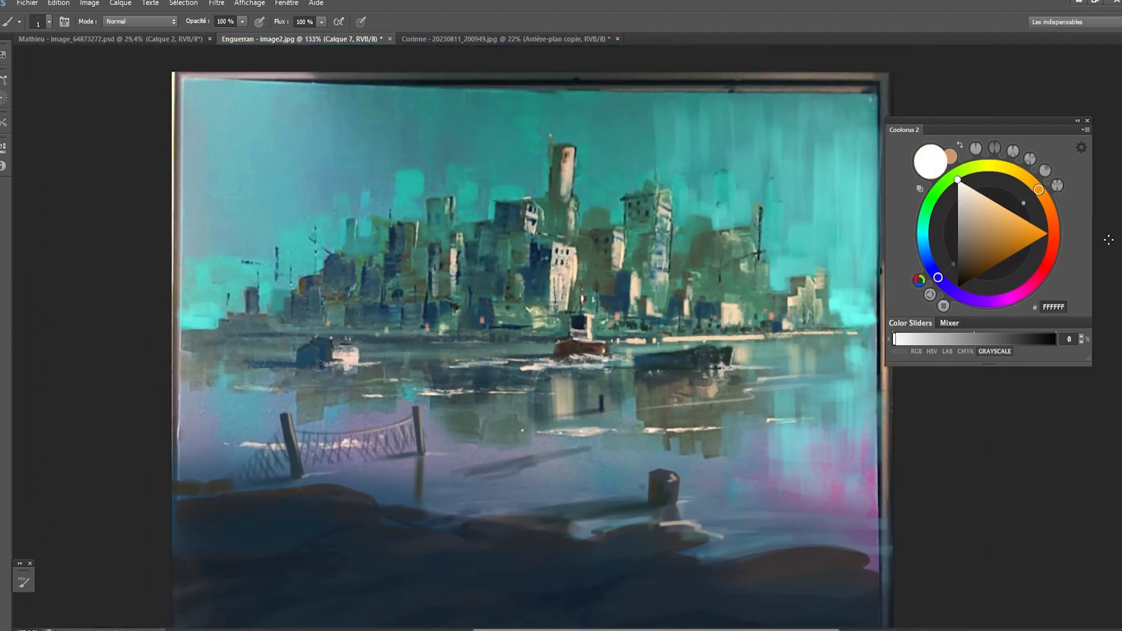
right_click(610, 369)
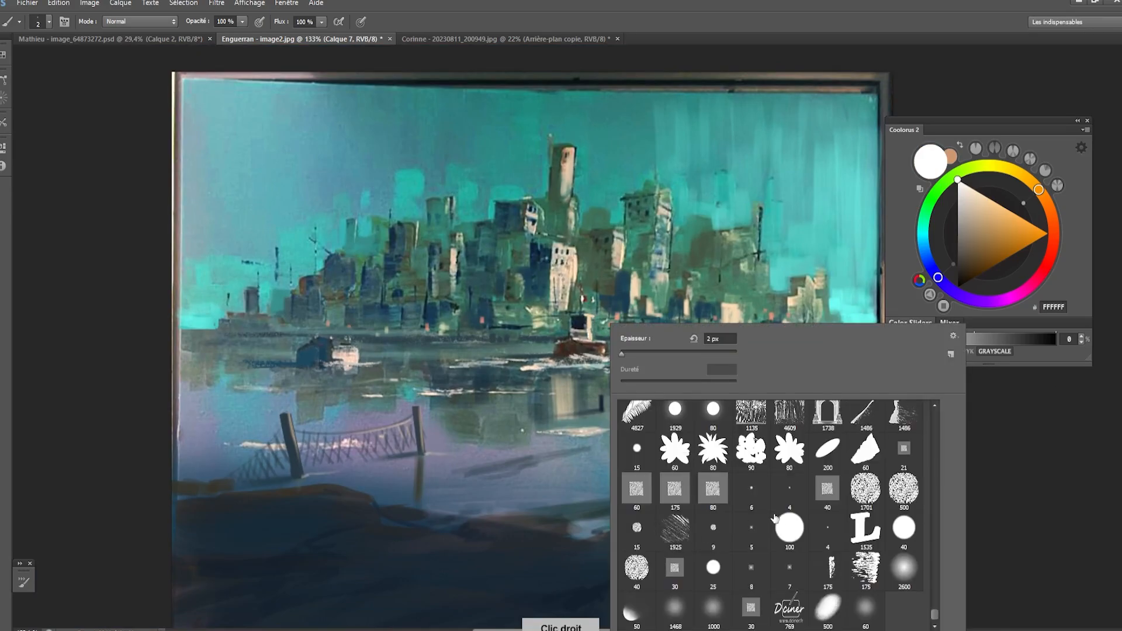
drag(934, 615, 920, 386)
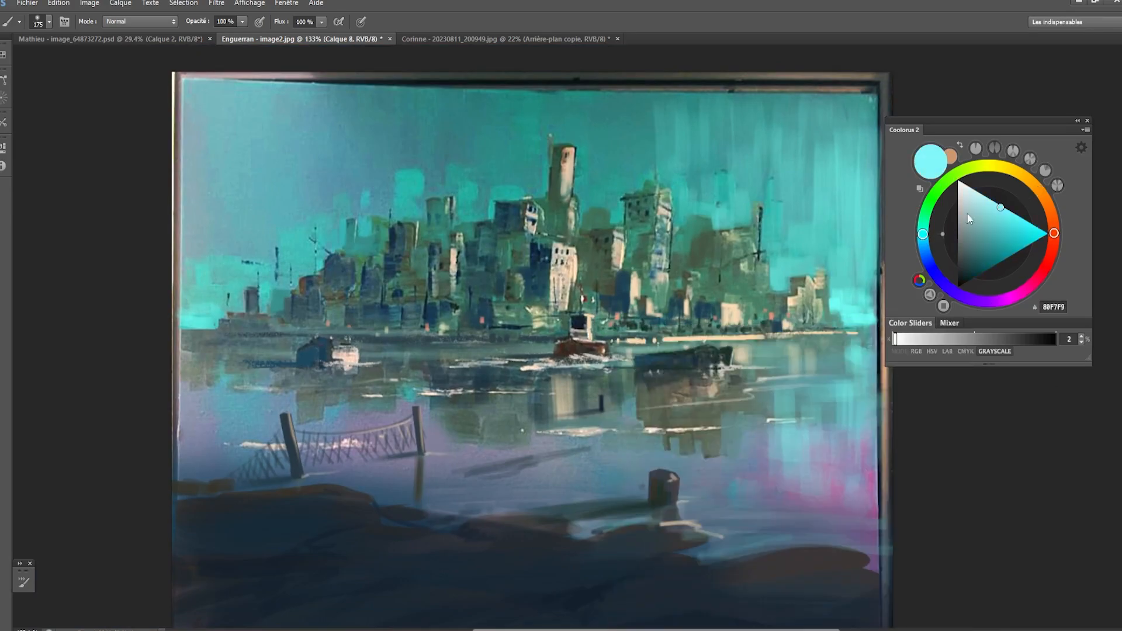
drag(649, 228, 636, 394)
key(ctrl+z)
key(bracketright)
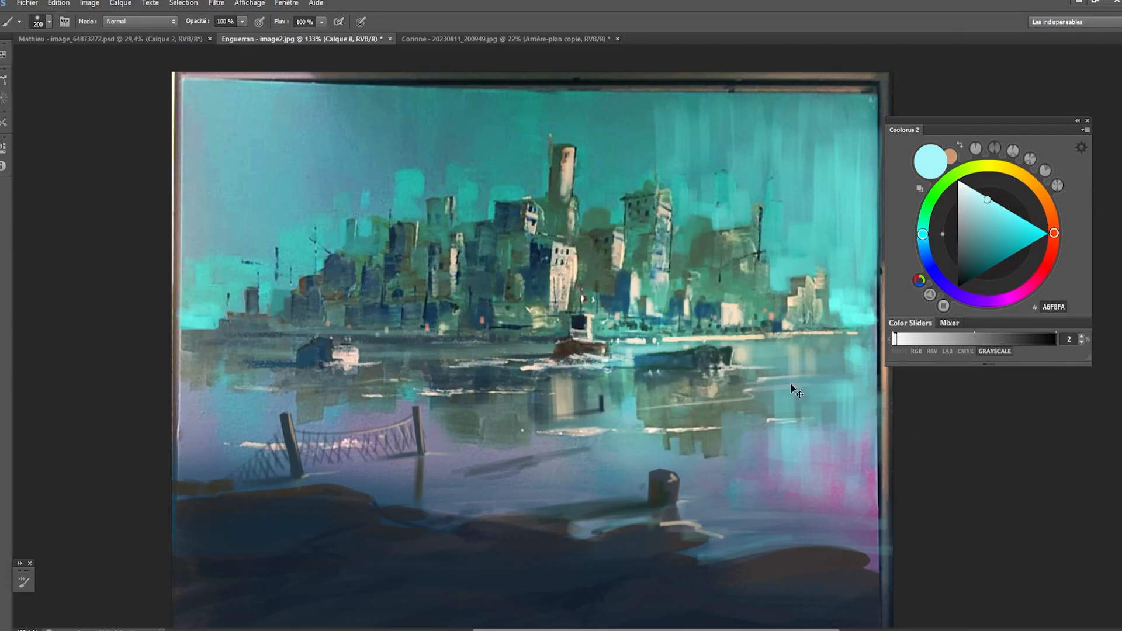
- Brush a soft pale cyan A6F8FA haze over the buildings and water around the central boat at 200 to 300 px
key(bracketright)
key(bracketright)
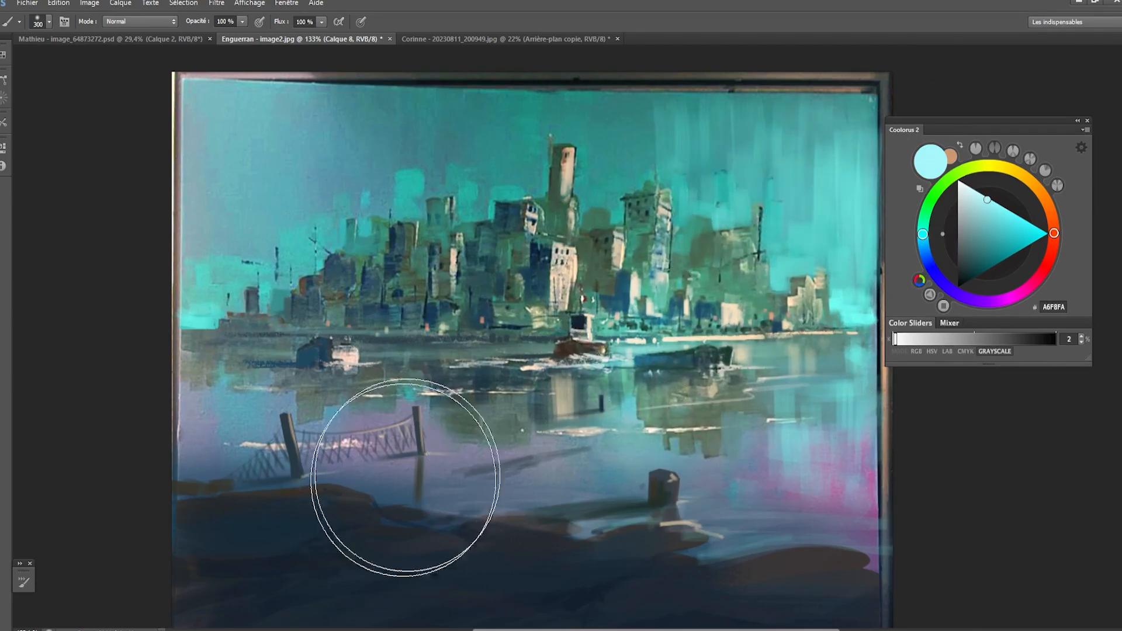
key(bracketleft)
key(bracketleft)
key(bracketleft)
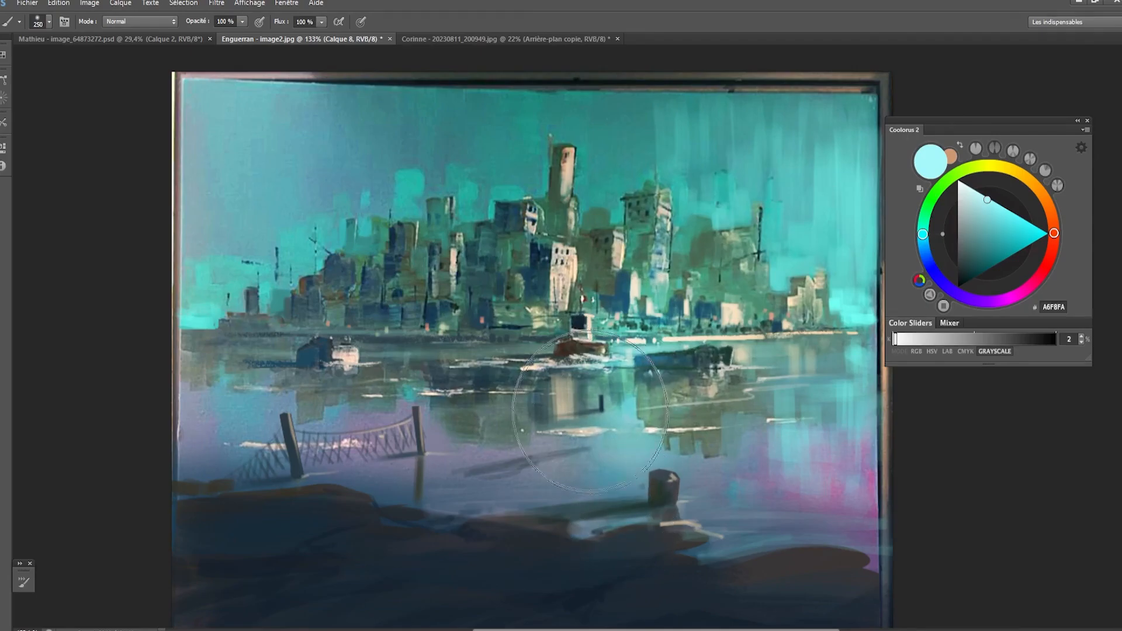
key(bracketright)
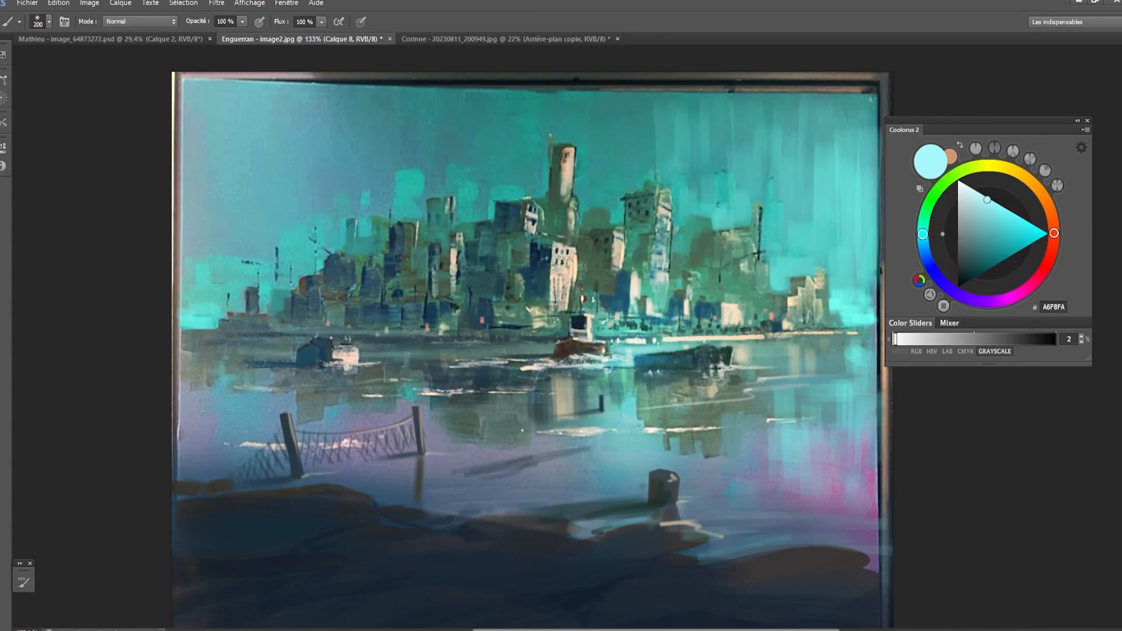
scroll(742, 326, down, 1)
scroll(695, 320, up, 1)
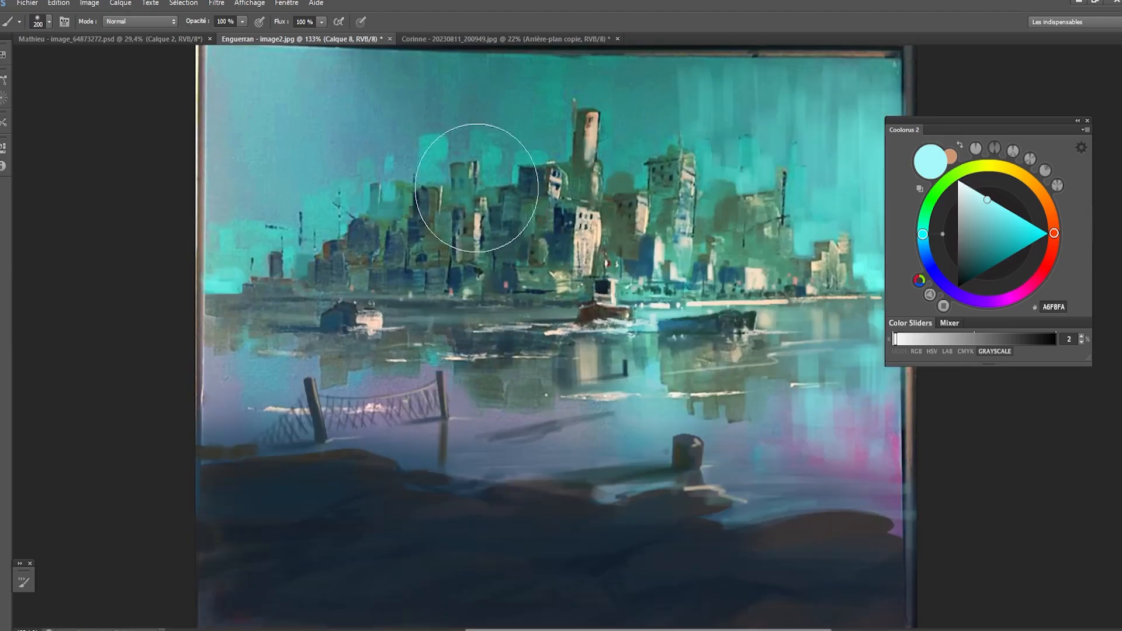
scroll(426, 388, down, 5)
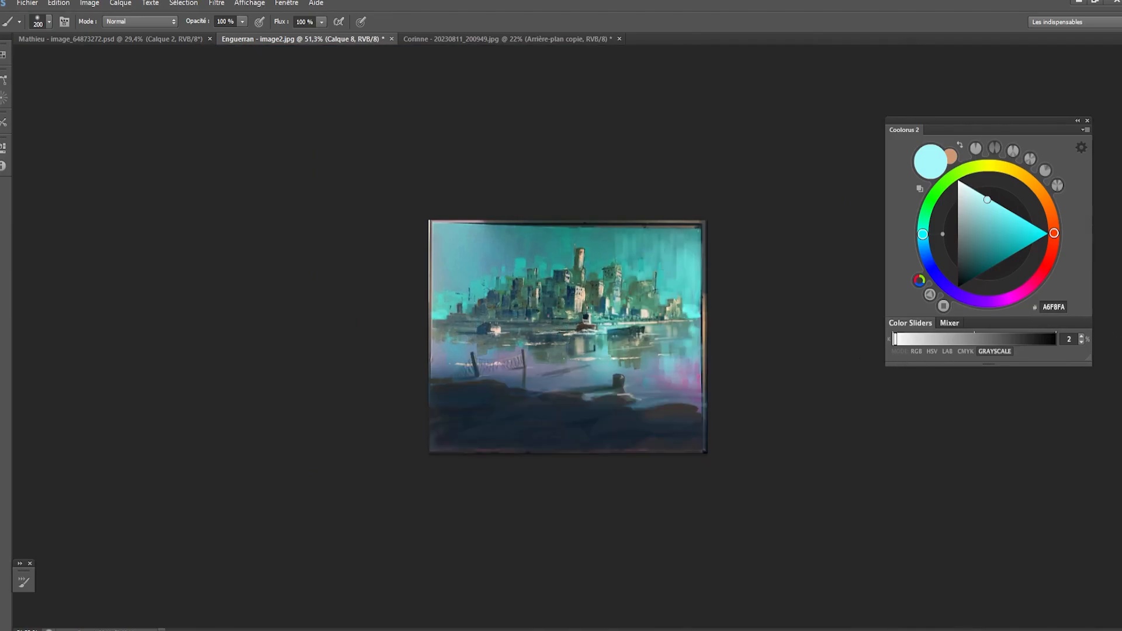
scroll(608, 297, up, 10)
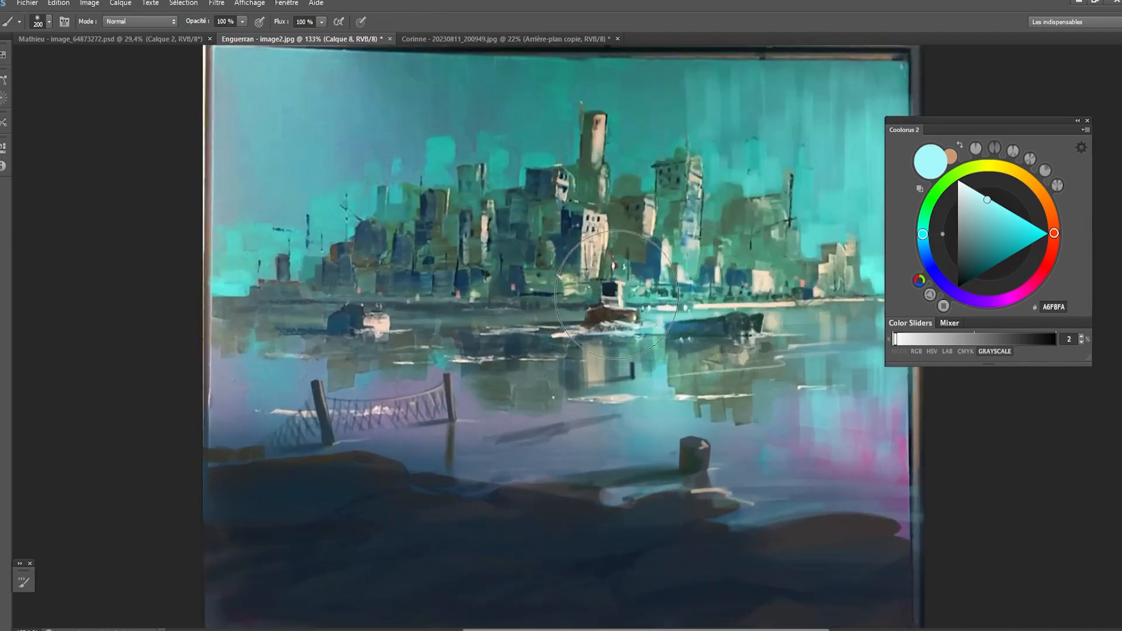
scroll(617, 295, down, 1)
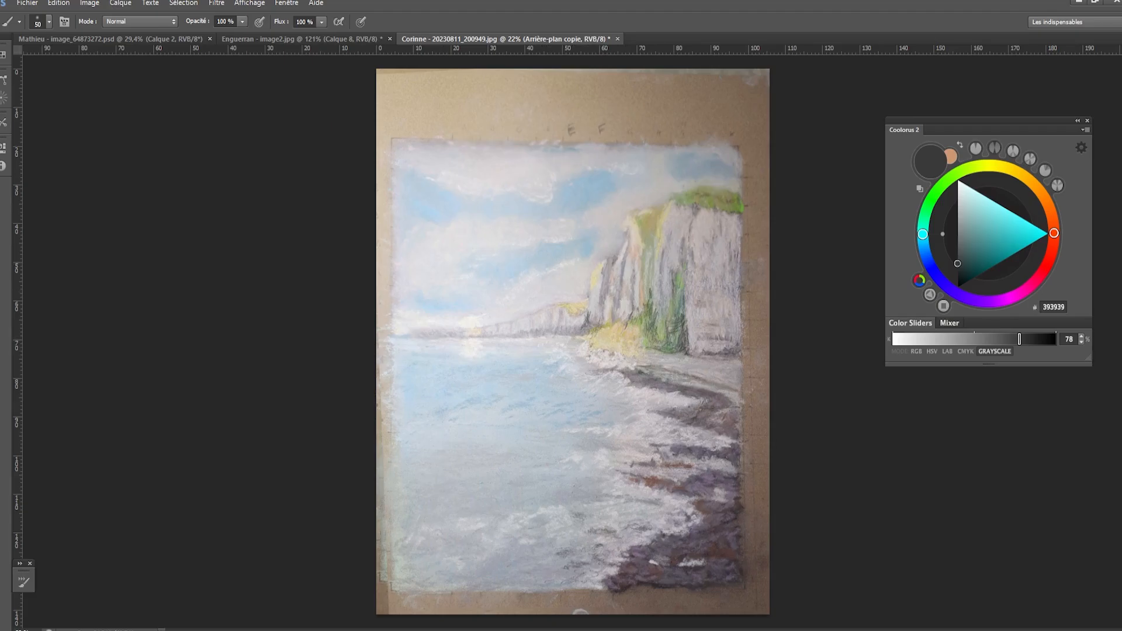
- Switch to the cliff seascape document, add a new layer and draw a straight dark 393939 line along the horizon
key(ctrl+alt+shift+n)
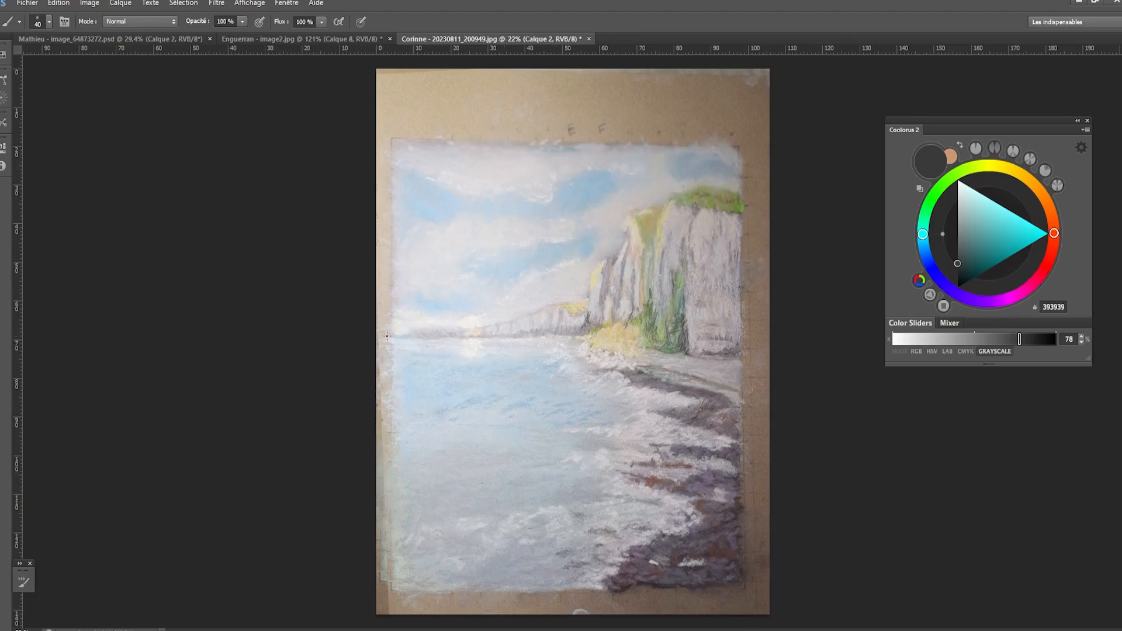
mouse_move(383, 337)
mouse_down()
mouse_move(832, 373)
mouse_move(354, 337)
mouse_move(781, 339)
mouse_up()
key(ctrl+z)
key([)
key([)
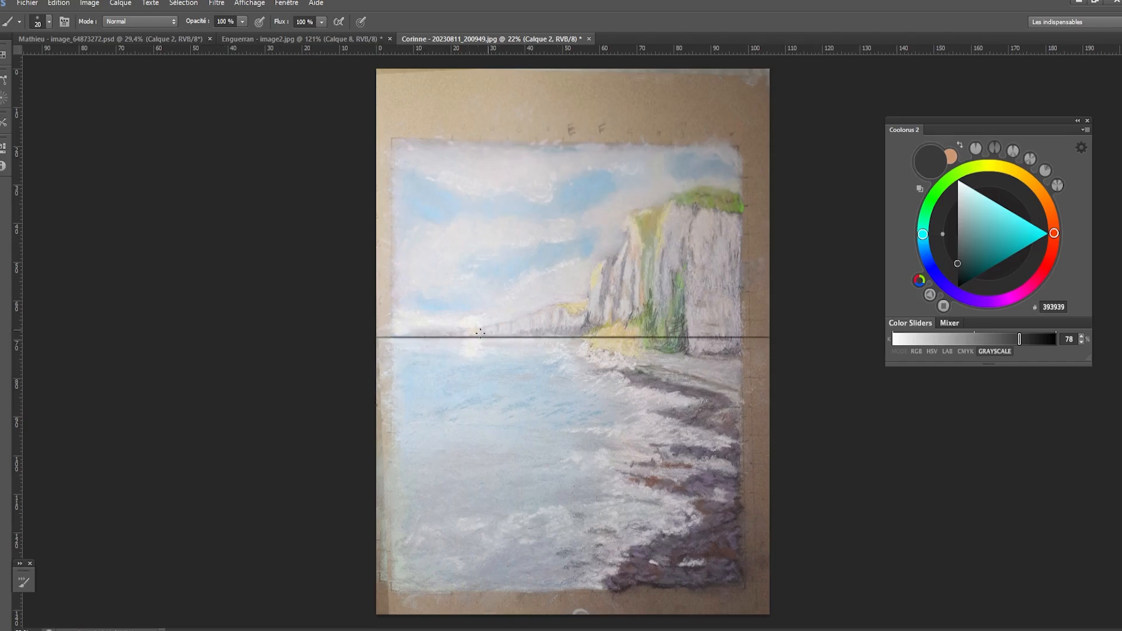
- Draw five perspective lines at 25 px fanning from a vanishing point near the horizon's left end up across the sky and cliffs
key(])
drag(405, 337, 691, 188)
key(ctrl+z)
drag(400, 338, 716, 132)
drag(401, 336, 807, 156)
mouse_move(400, 337)
mouse_down()
mouse_move(585, 108)
mouse_move(469, 86)
mouse_up()
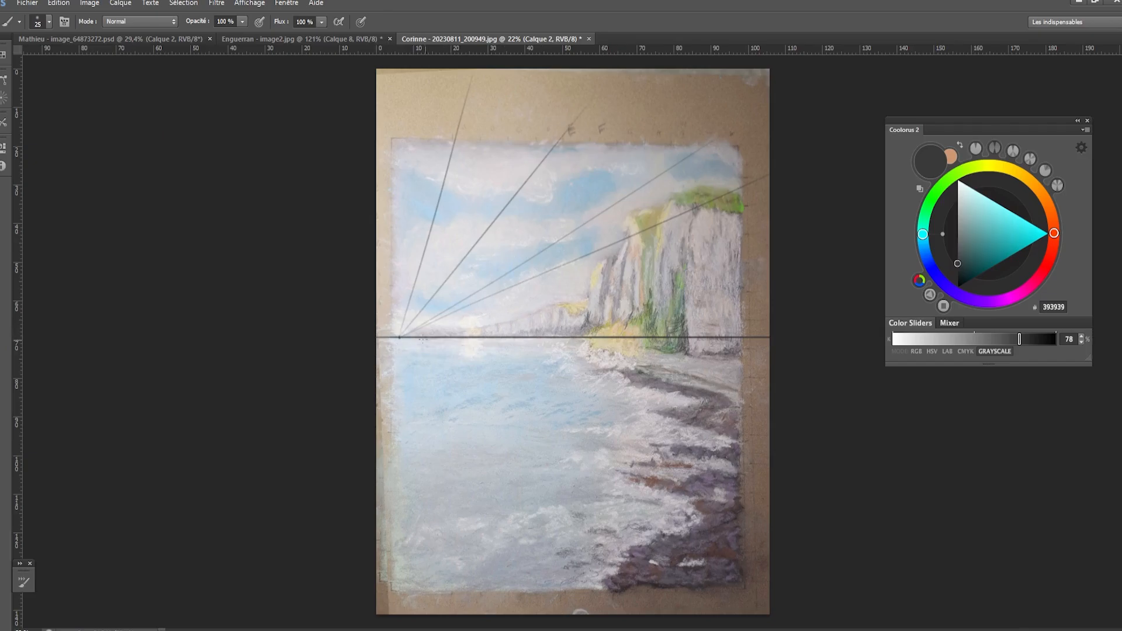
drag(446, 325, 827, 244)
- Draw four perspective lines from the same vanishing point down across the sea and shore
drag(397, 339, 825, 440)
drag(397, 338, 634, 545)
drag(399, 338, 479, 542)
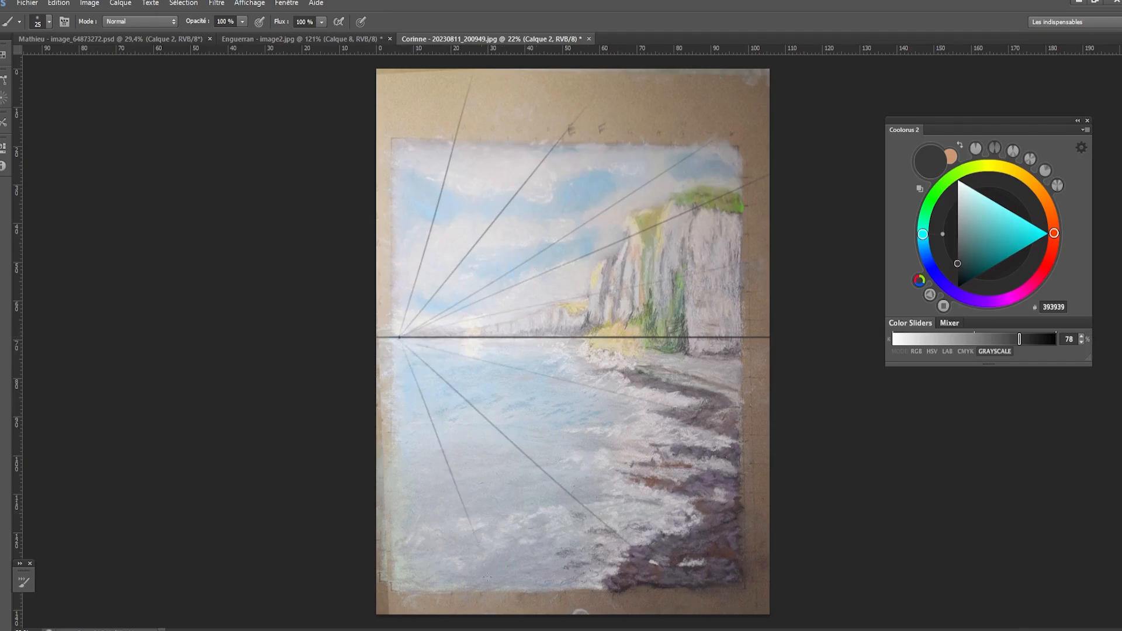
drag(400, 338, 409, 505)
- Draw straight horizontal guide lines at widening intervals across the sea and beach, plus one just above the horizon
drag(476, 353, 851, 343)
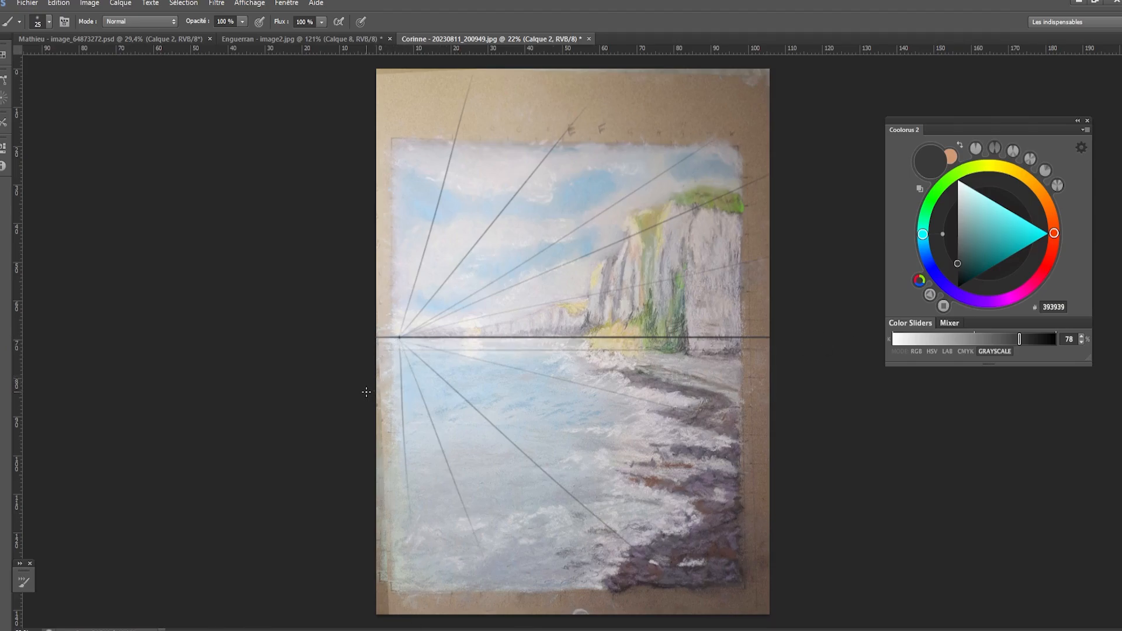
drag(367, 392, 821, 373)
key(ctrl+z)
drag(387, 380, 744, 380)
drag(377, 423, 835, 411)
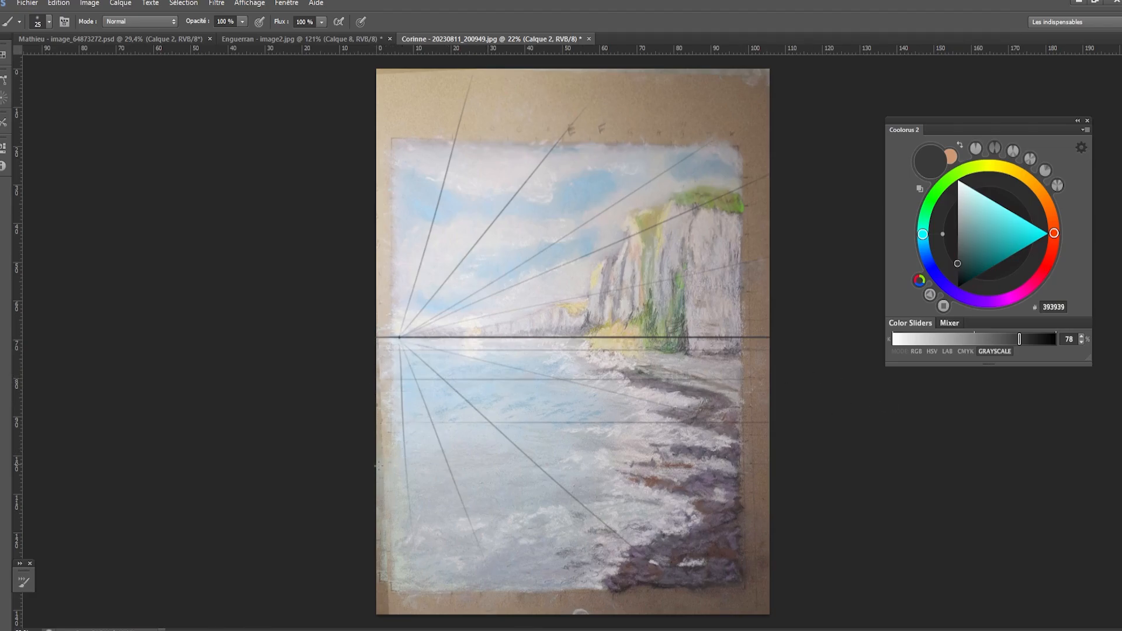
drag(378, 466, 684, 452)
drag(411, 525, 921, 526)
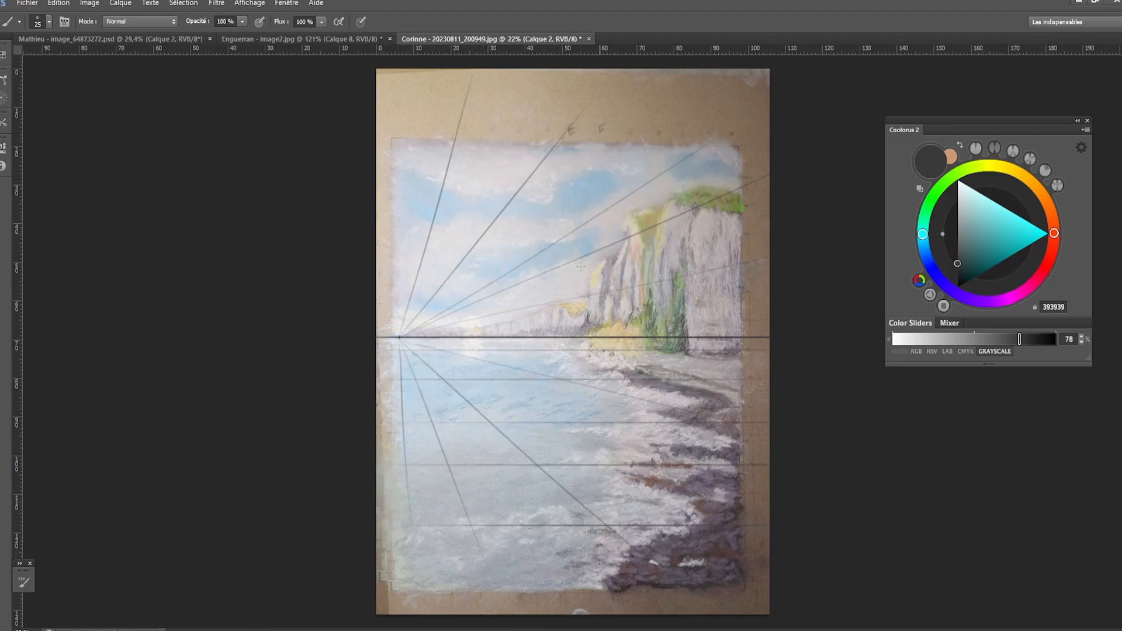
drag(387, 320, 763, 320)
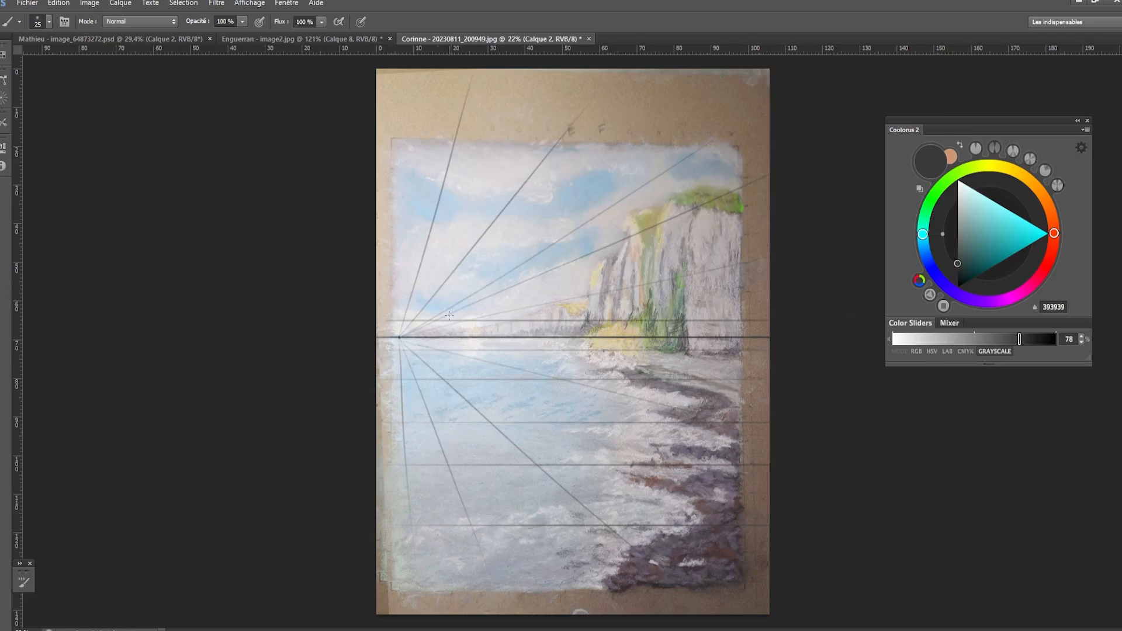
- Draw four horizontal guide lines across the sky and cliffs at widening intervals above the horizon
drag(387, 289, 842, 289)
mouse_move(398, 254)
mouse_down()
mouse_move(789, 271)
mouse_move(766, 255)
mouse_up()
drag(398, 214, 767, 214)
drag(405, 153, 736, 153)
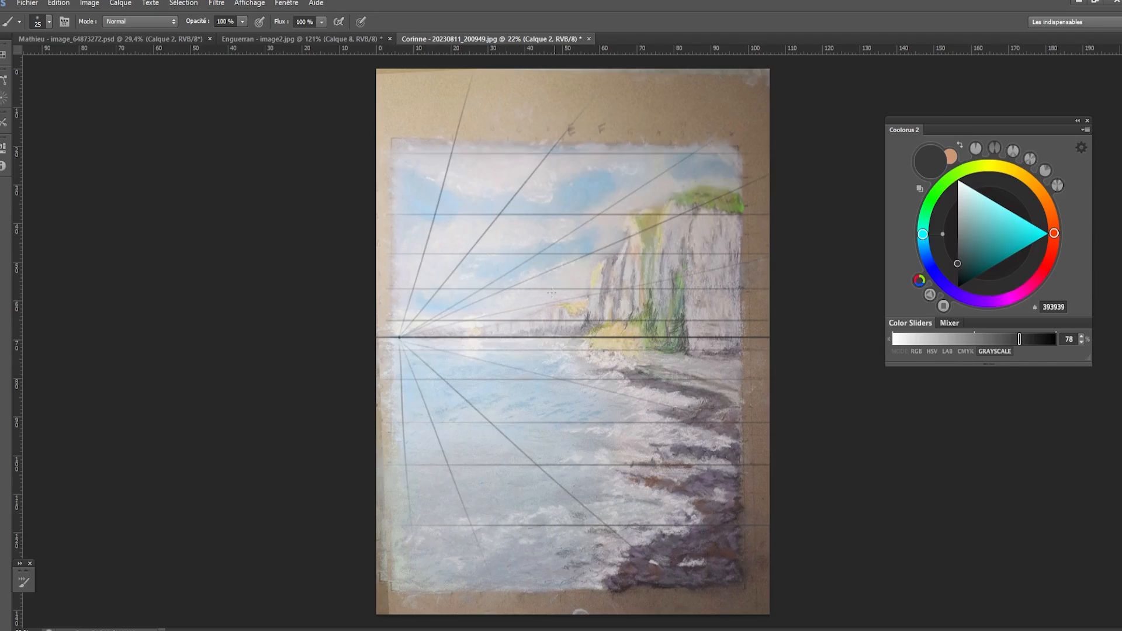
- Try sketching curves from the vanishing point up along the cliff tops
mouse_move(411, 328)
mouse_down()
mouse_move(486, 319)
mouse_move(619, 244)
mouse_up()
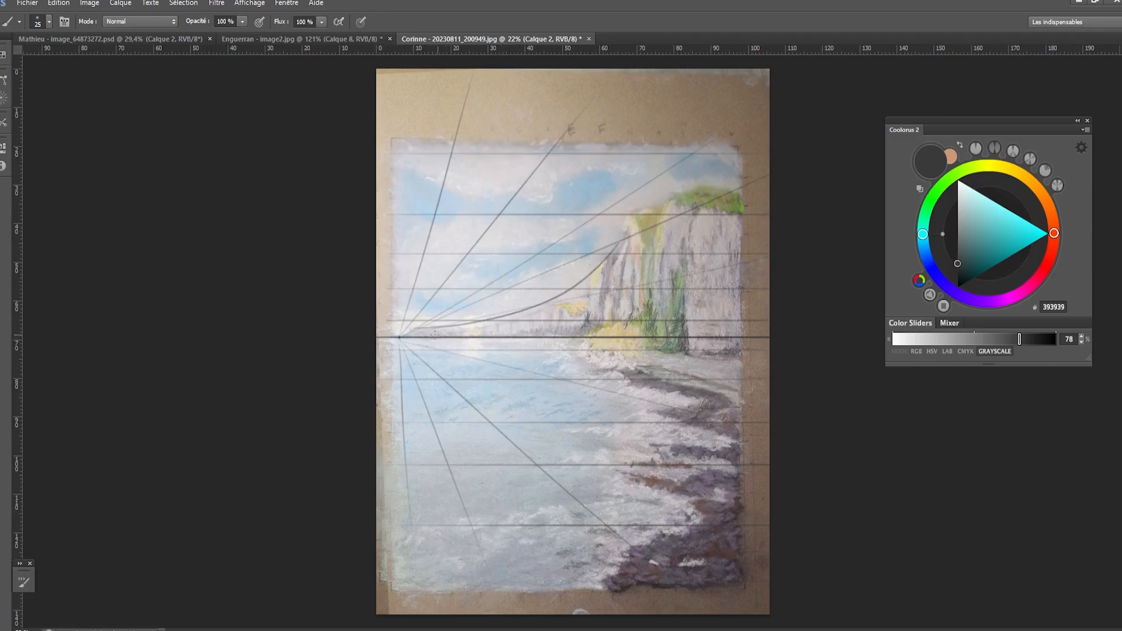
key(ctrl+z)
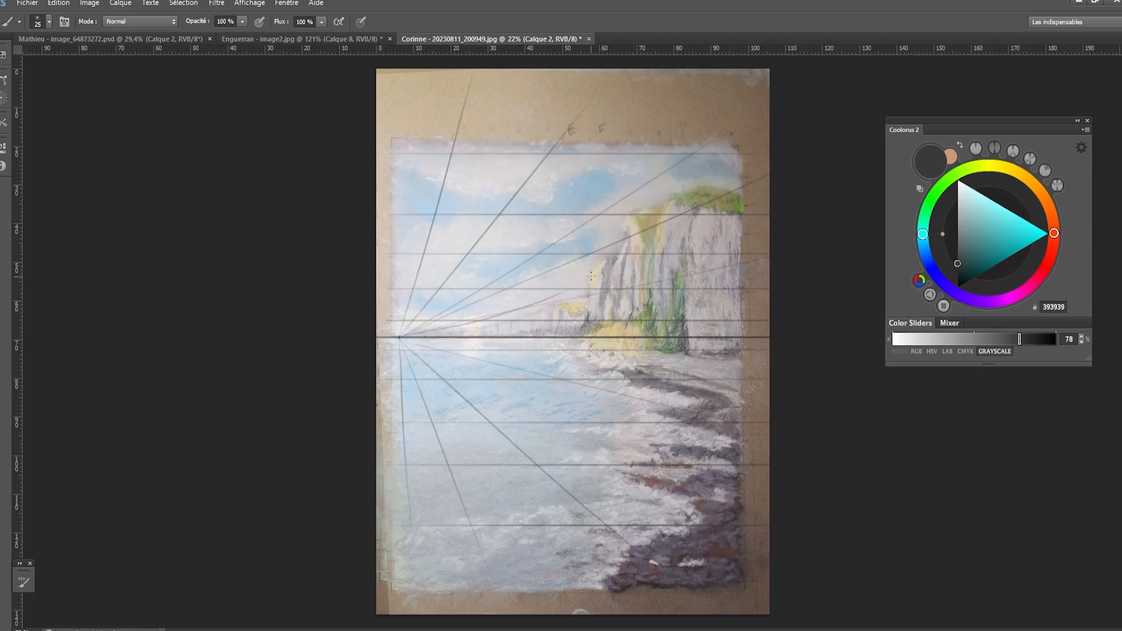
mouse_move(399, 337)
mouse_down()
mouse_move(487, 318)
mouse_move(700, 208)
mouse_up()
key(ctrl+z)
mouse_move(400, 337)
mouse_down()
mouse_move(504, 309)
mouse_move(707, 196)
mouse_up()
key(ctrl+z)
mouse_move(400, 337)
mouse_down()
mouse_move(591, 249)
mouse_move(674, 177)
mouse_up()
key(ctrl+z)
drag(400, 337, 680, 237)
key(ctrl+z)
mouse_move(465, 328)
mouse_down()
mouse_move(586, 289)
mouse_move(572, 301)
mouse_move(555, 301)
mouse_move(616, 266)
mouse_move(519, 318)
mouse_up()
key(ctrl+z)
key(ctrl+z)
key(ctrl+z)
- Trace the curved cliff-top outline and mark the cliff faces with slanted strokes that lengthen from the distant headland toward the near cliff
mouse_move(585, 290)
mouse_down()
mouse_move(517, 318)
mouse_move(508, 340)
mouse_move(500, 323)
mouse_move(482, 339)
mouse_up()
drag(476, 329, 470, 338)
drag(527, 317, 431, 338)
drag(425, 331, 416, 339)
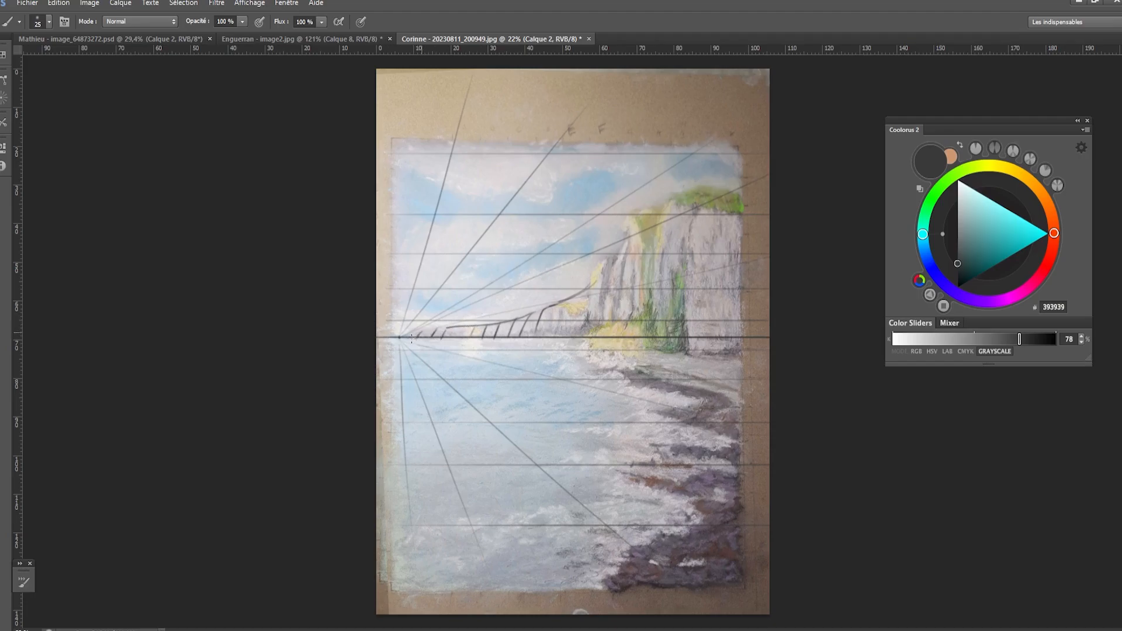
mouse_move(578, 294)
mouse_down()
mouse_move(605, 265)
mouse_move(603, 330)
mouse_move(588, 336)
mouse_up()
mouse_move(609, 266)
mouse_down()
mouse_move(626, 231)
mouse_move(619, 329)
mouse_up()
drag(629, 231, 677, 197)
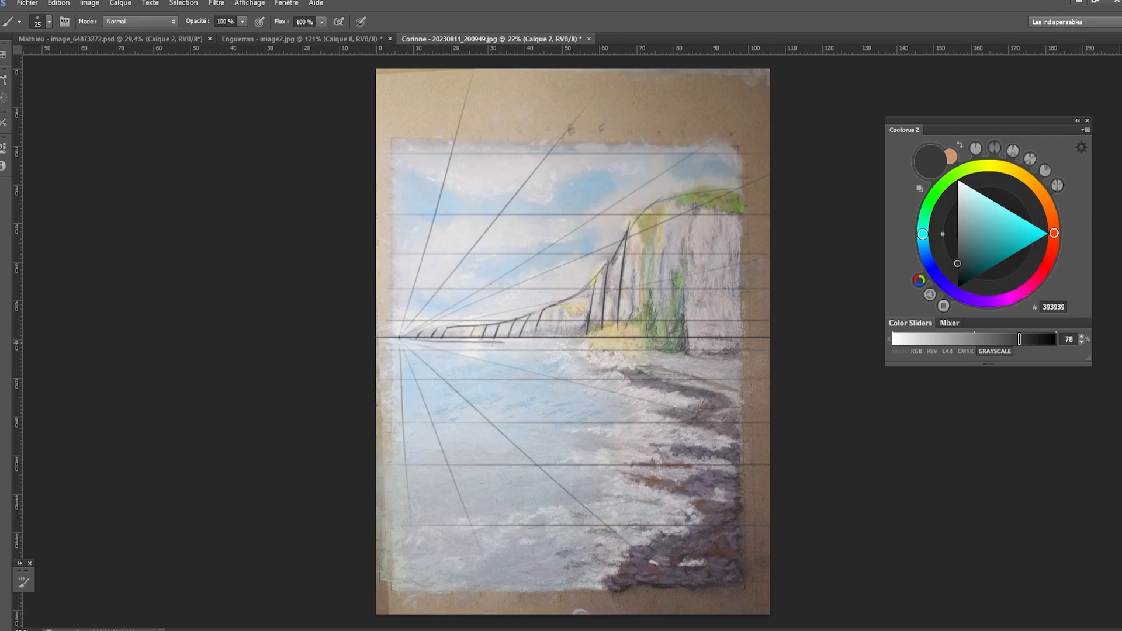
- Sketch the shoreline as a wide curve from the horizon down to the painting's bottom edge, with extra strokes around the cliff foot
mouse_move(494, 343)
mouse_down()
mouse_move(577, 345)
mouse_move(652, 381)
mouse_move(679, 419)
mouse_move(664, 505)
mouse_up()
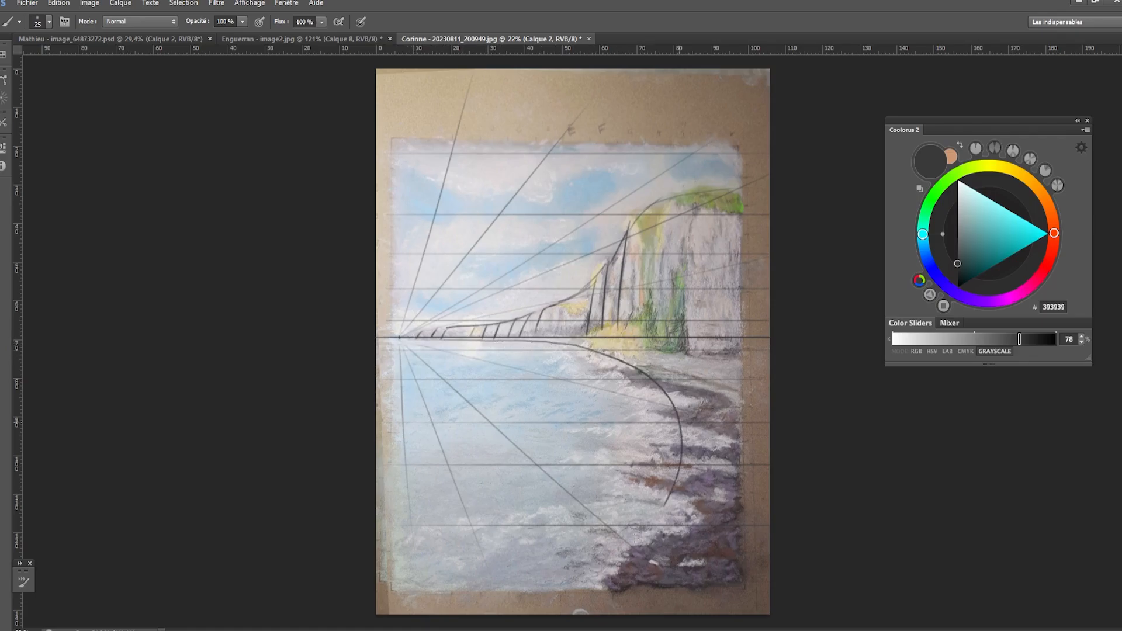
mouse_move(621, 320)
mouse_down()
mouse_move(615, 346)
mouse_move(575, 341)
mouse_move(602, 348)
mouse_up()
mouse_move(618, 337)
mouse_down()
mouse_move(610, 351)
mouse_move(746, 369)
mouse_up()
mouse_move(678, 383)
mouse_down()
mouse_move(696, 417)
mouse_move(617, 560)
mouse_up()
key(ctrl+z)
drag(680, 453, 545, 596)
drag(668, 394, 621, 555)
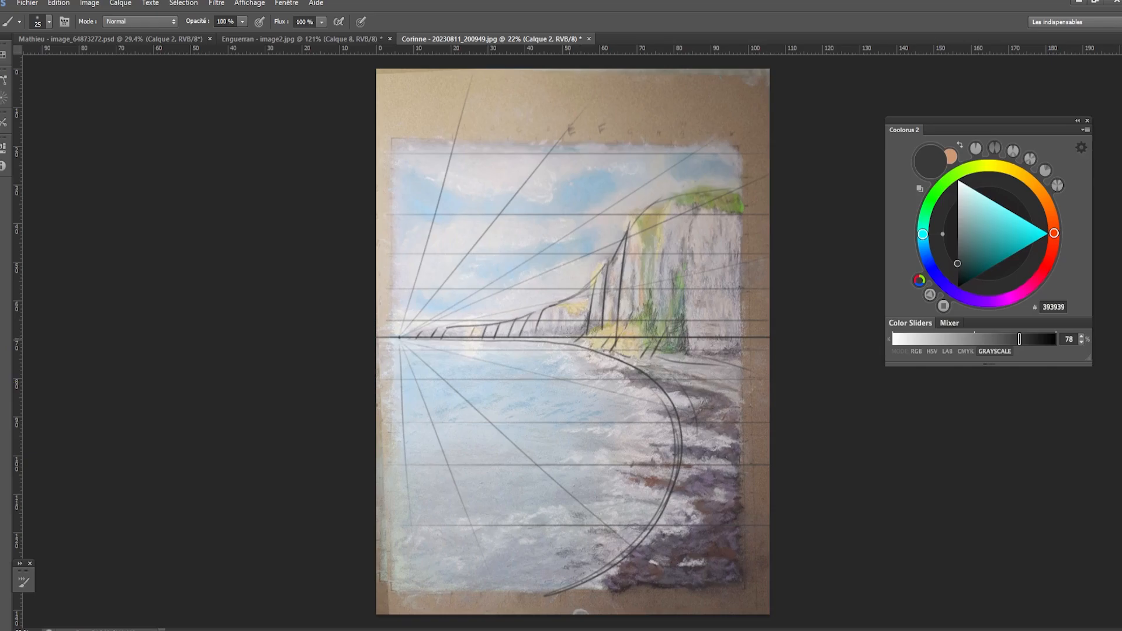
mouse_move(557, 330)
mouse_down()
mouse_move(565, 355)
mouse_move(544, 336)
mouse_move(576, 351)
mouse_up()
drag(575, 283, 577, 280)
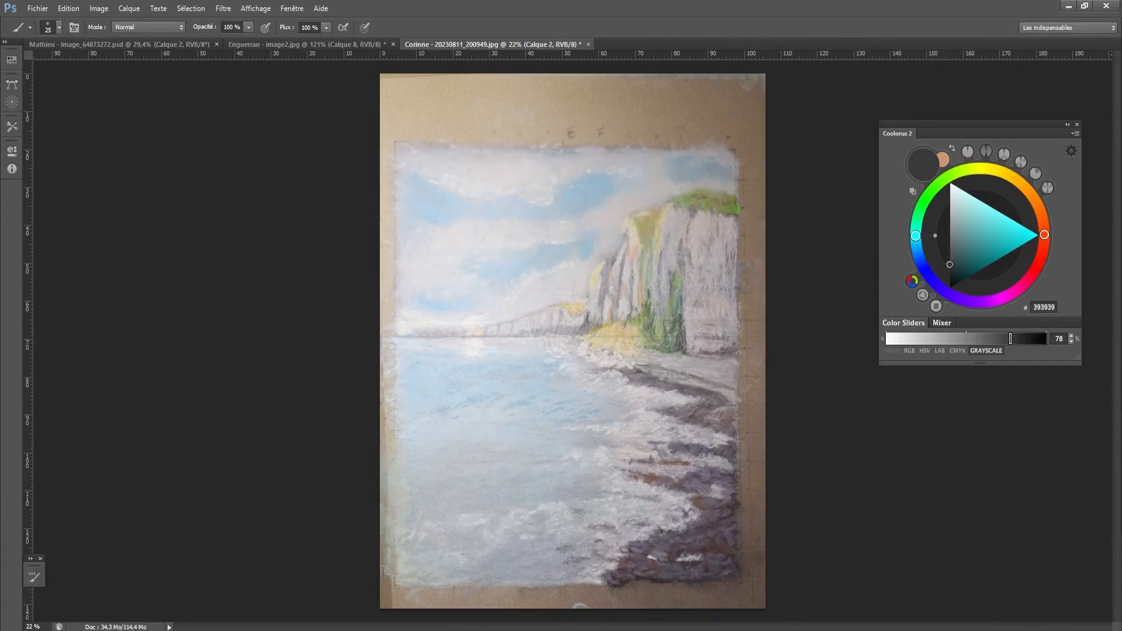
- On a new layer, retouch the shore below the distant cliffs with the 30 px textured brush and light greys sampled nearby
key(ctrl+e)
key(ctrl+alt+shift+n)
right_click(632, 345)
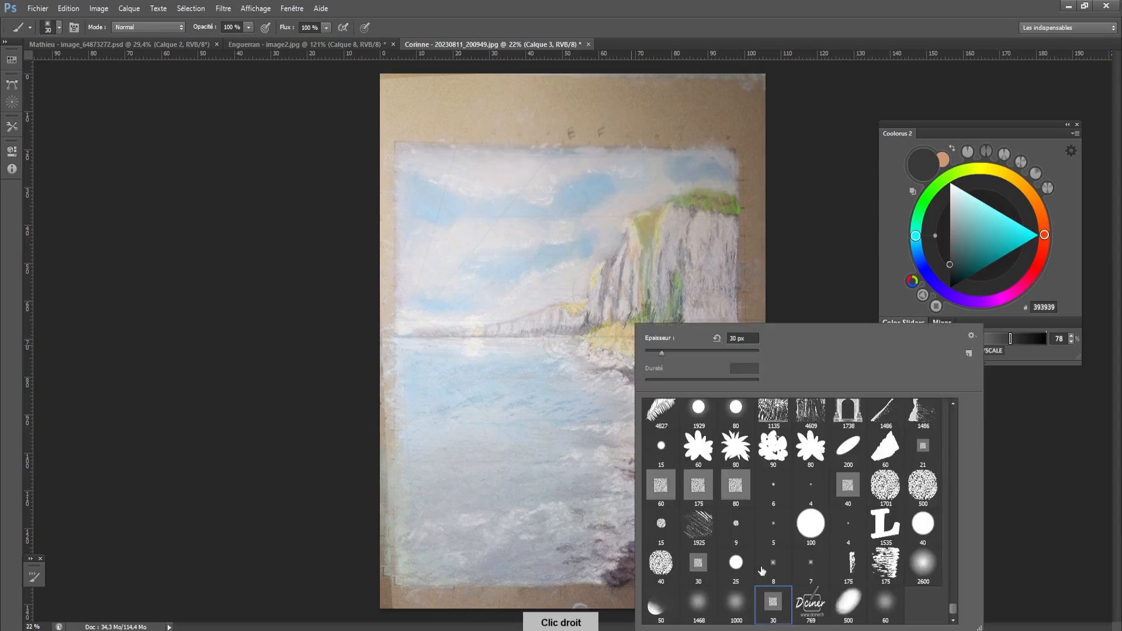
double_click(773, 602)
alt+click(579, 346)
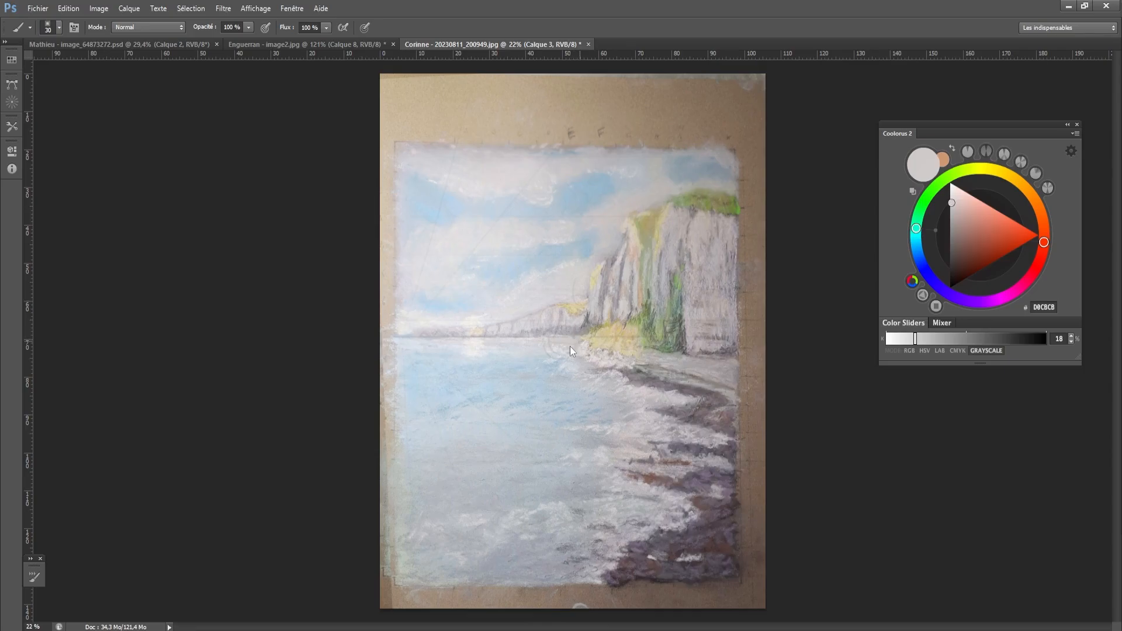
alt+click(567, 340)
drag(560, 342, 539, 341)
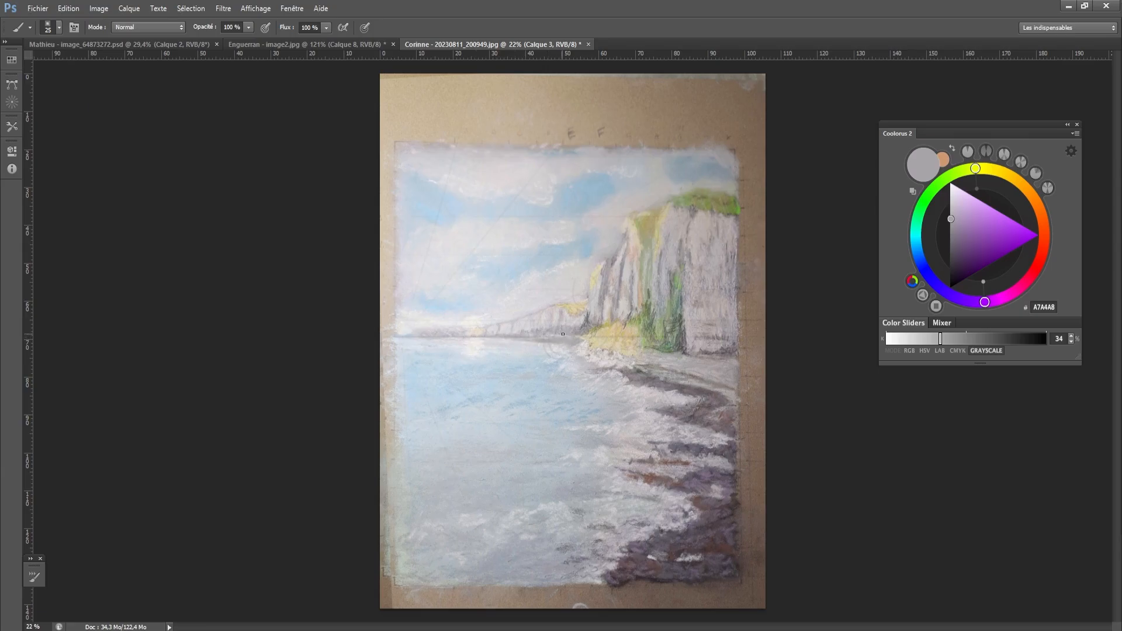
alt+click(572, 342)
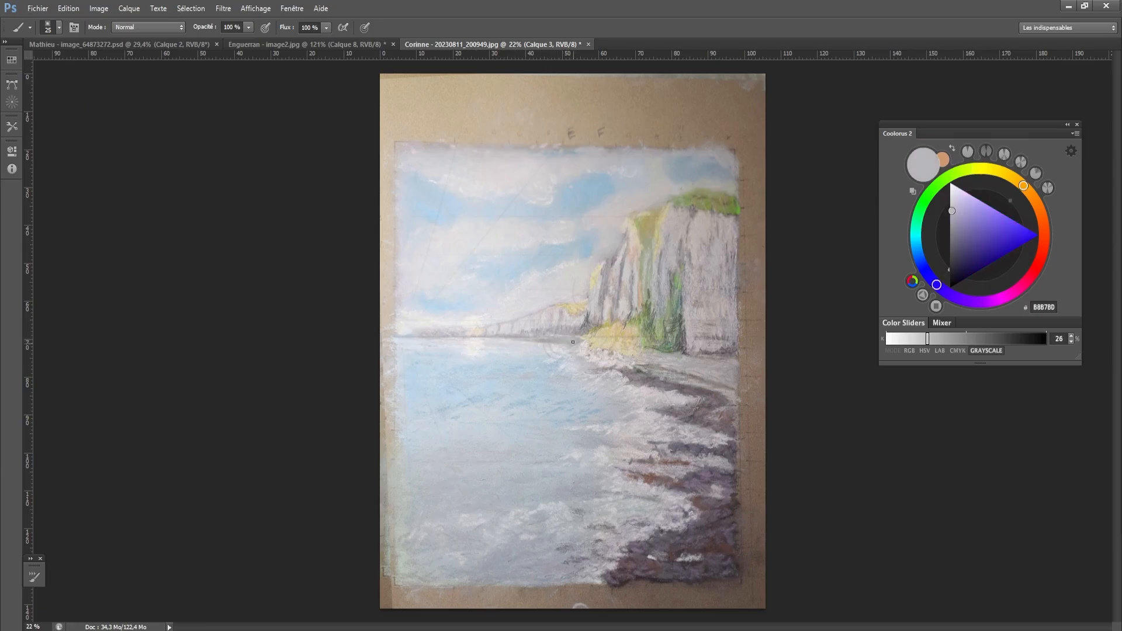
alt+click(560, 335)
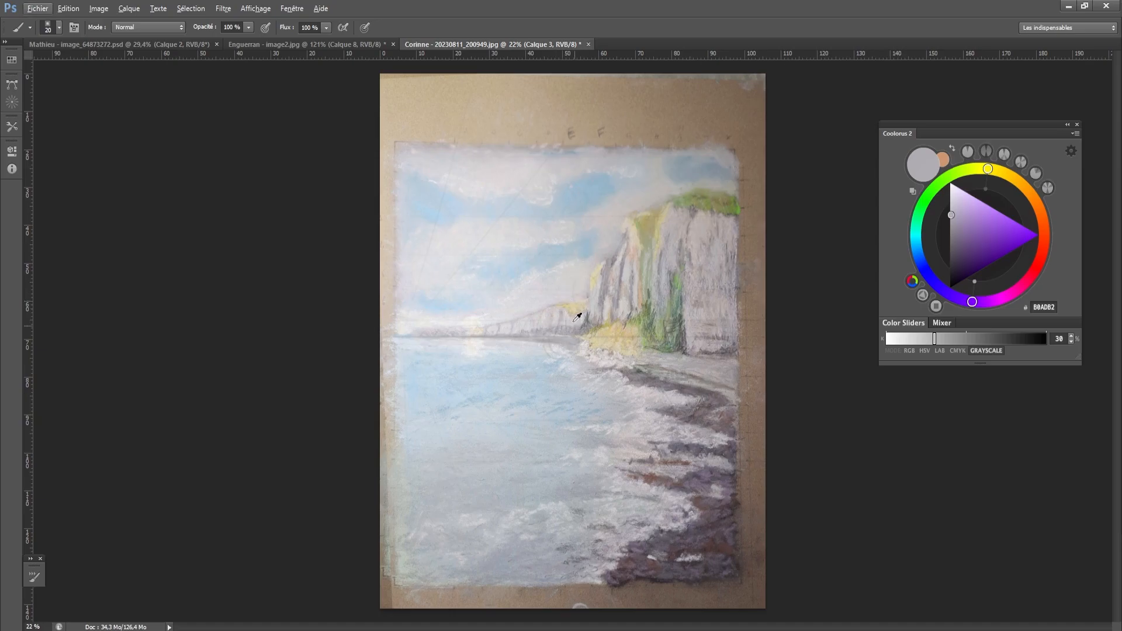
- Retouch the area where the distant cliffs meet the near cliff, using a larger brush and greys sampled from the painting
alt+click(579, 312)
key(bracketright)
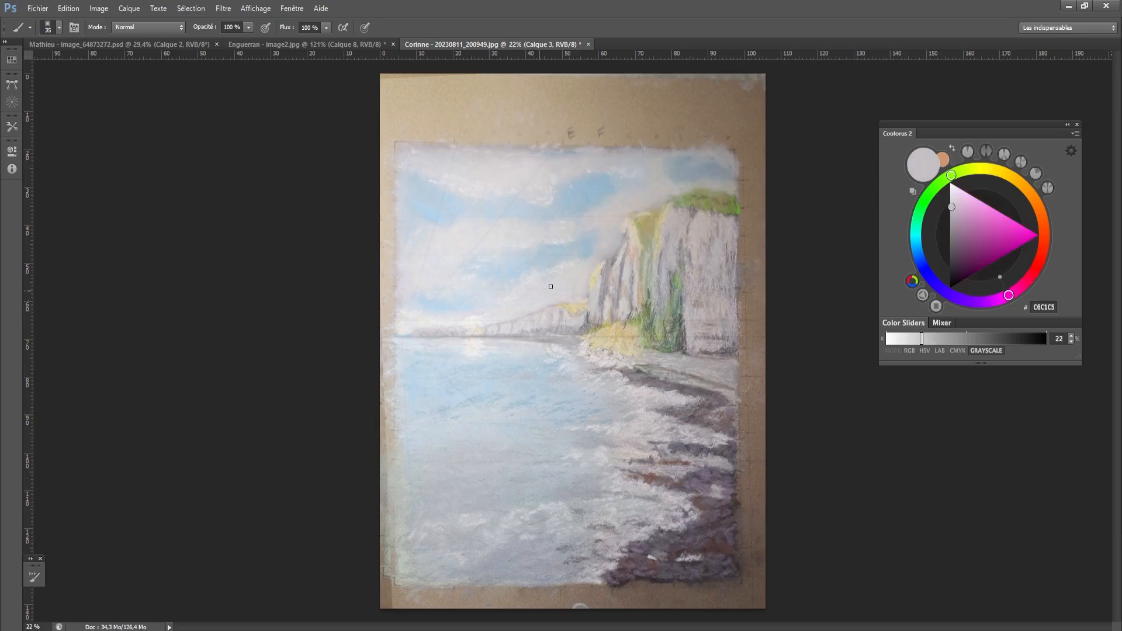
key(bracketright)
alt+click(568, 332)
key(bracketright)
drag(573, 331, 582, 320)
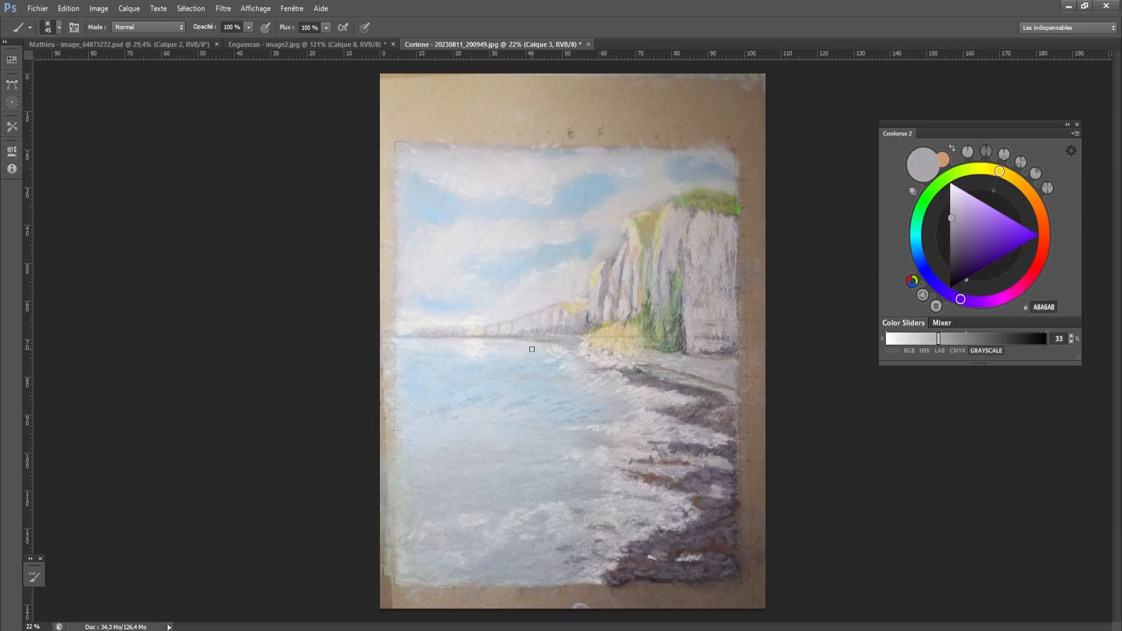
key(bracketleft)
- Clean up the uneven left edge of the painting by covering it with paper beiges sampled from the border, enlarging the brush to 125 px
scroll(607, 388, down, 1)
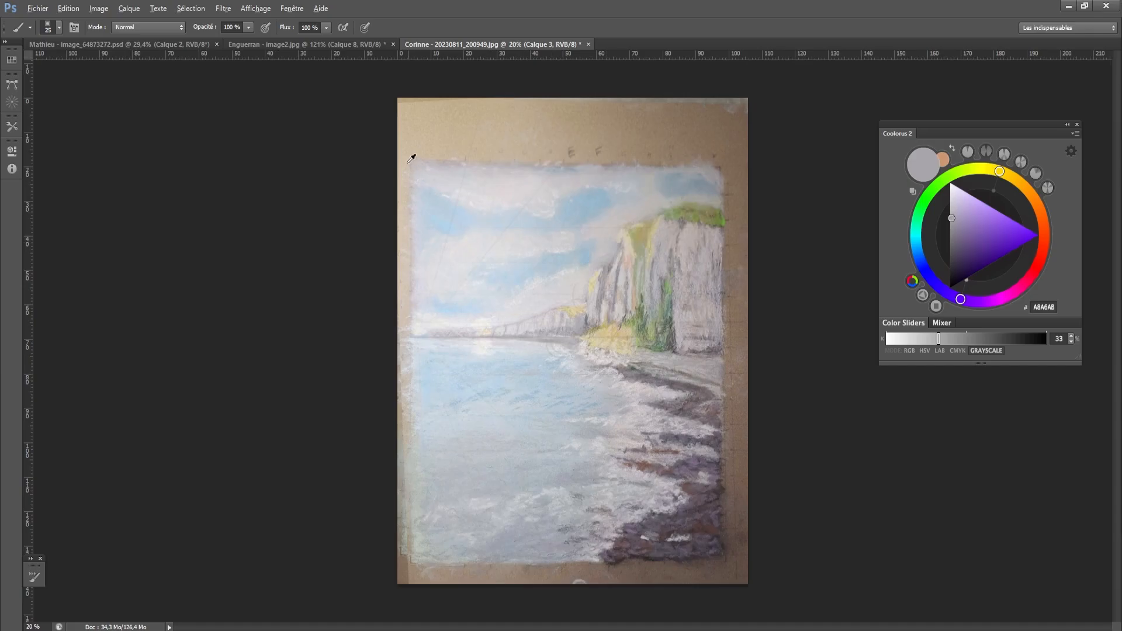
alt+click(407, 152)
key(bracketright)
key(bracketright)
key(bracketright)
key(bracketright)
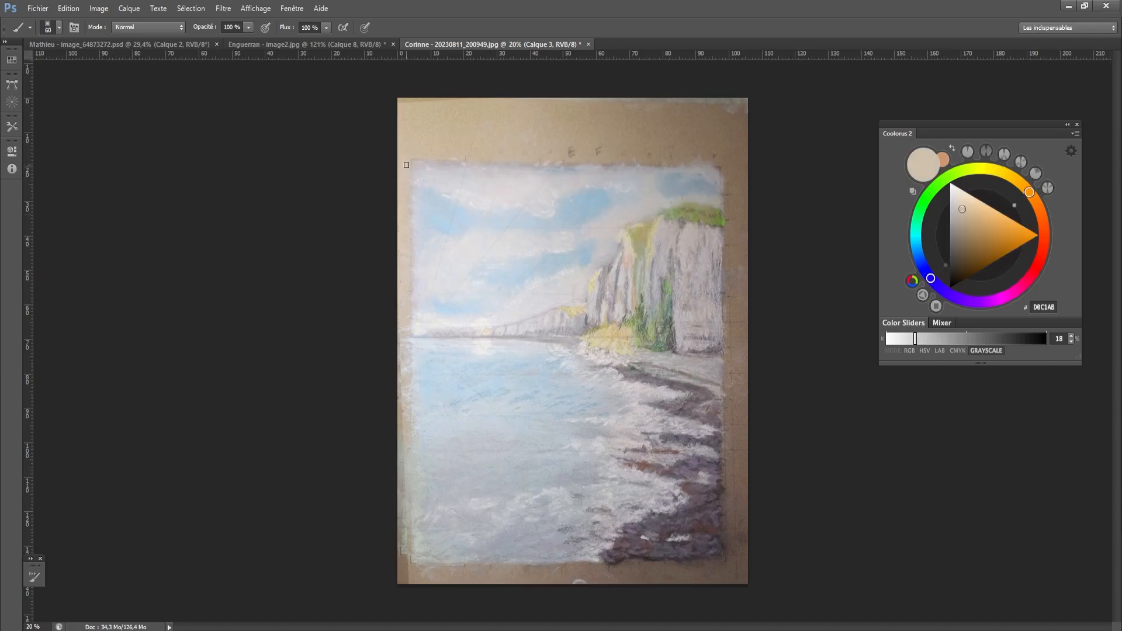
mouse_move(406, 161)
mouse_down()
mouse_move(418, 545)
mouse_move(415, 573)
mouse_move(405, 541)
mouse_move(416, 574)
mouse_move(407, 579)
mouse_move(398, 485)
mouse_up()
alt+click(416, 575)
key(bracketright)
key(bracketright)
mouse_move(405, 583)
mouse_down()
mouse_move(405, 220)
mouse_move(404, 261)
mouse_up()
key(bracketright)
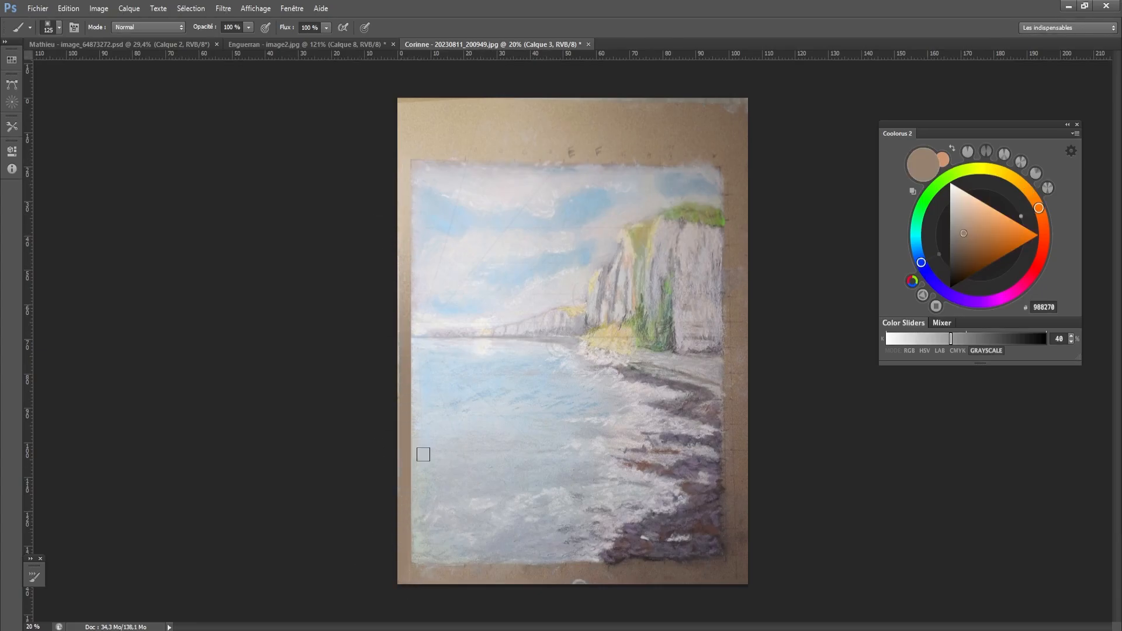
- Hide the rulers, add a new layer and reduce the brush to 50 px for a composition sketch
scroll(487, 455, up, 1)
key(bracketleft)
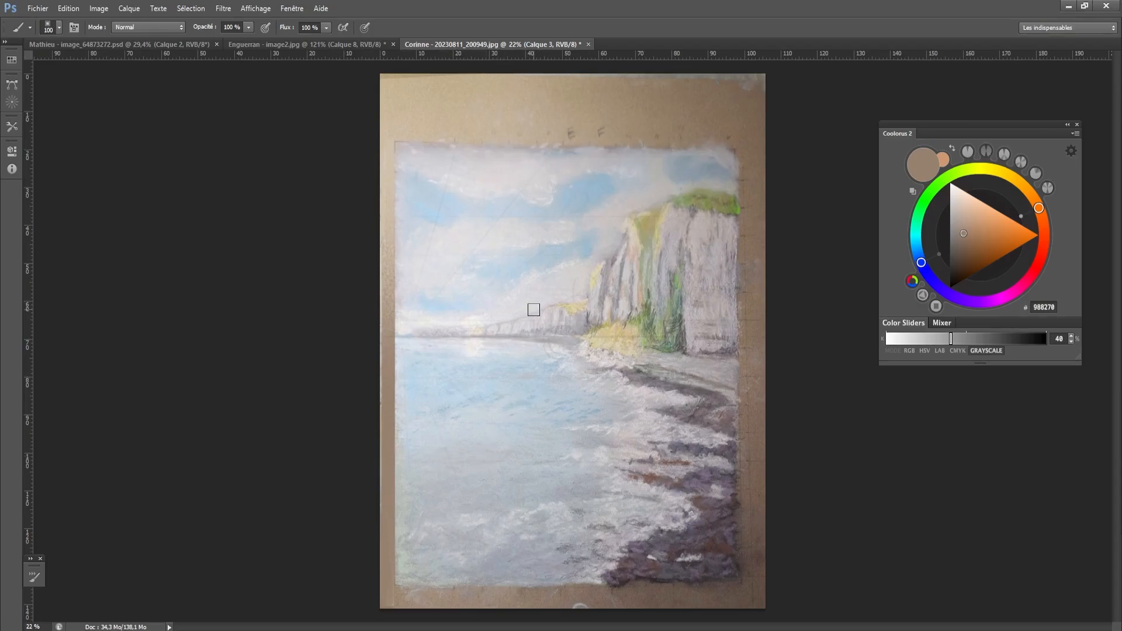
scroll(723, 415, down, 3)
scroll(723, 416, down, 1)
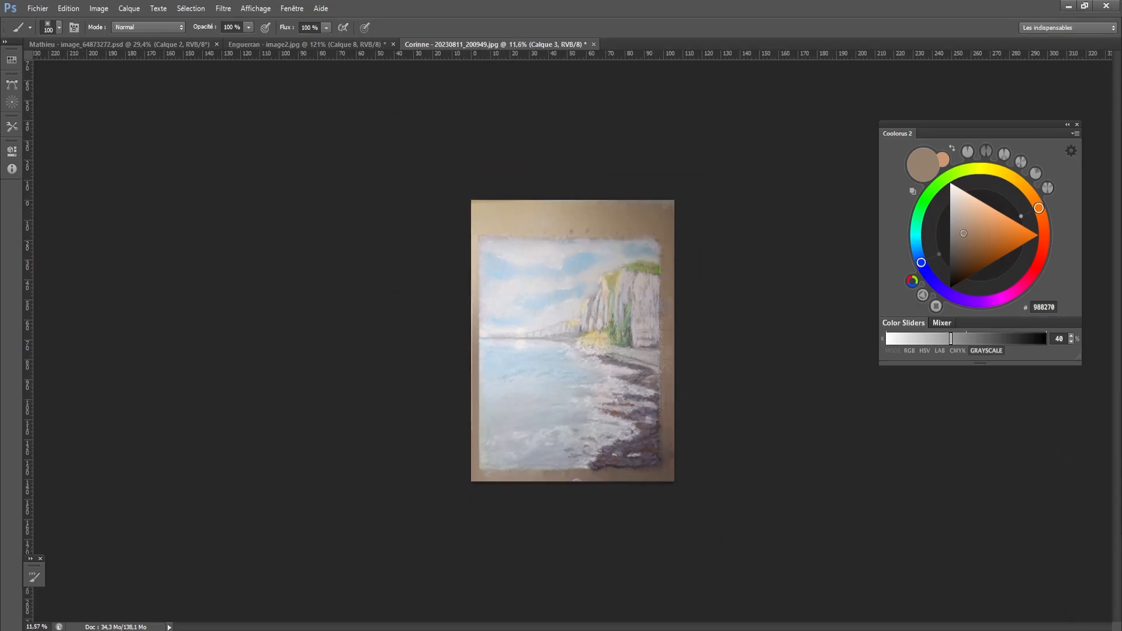
key(bracketleft)
key(bracketleft)
key(ctrl+r)
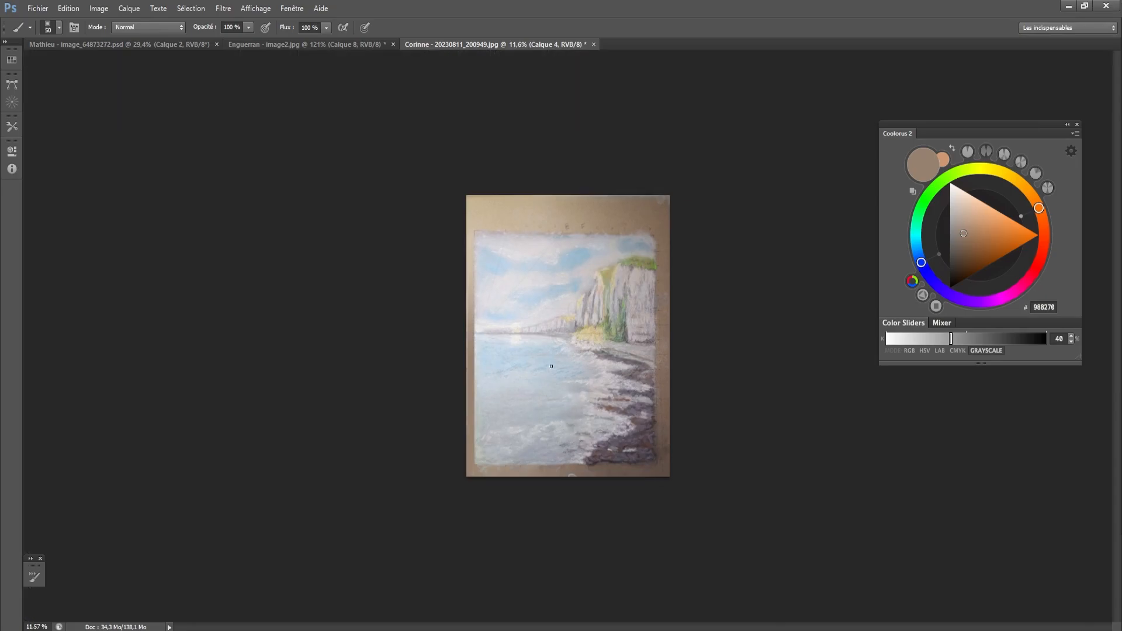
- Try circling the empty sea area and marking the cliff side in the beige-brown colour
mouse_move(553, 339)
mouse_down()
mouse_move(475, 386)
mouse_move(604, 350)
mouse_move(575, 465)
mouse_move(605, 356)
mouse_up()
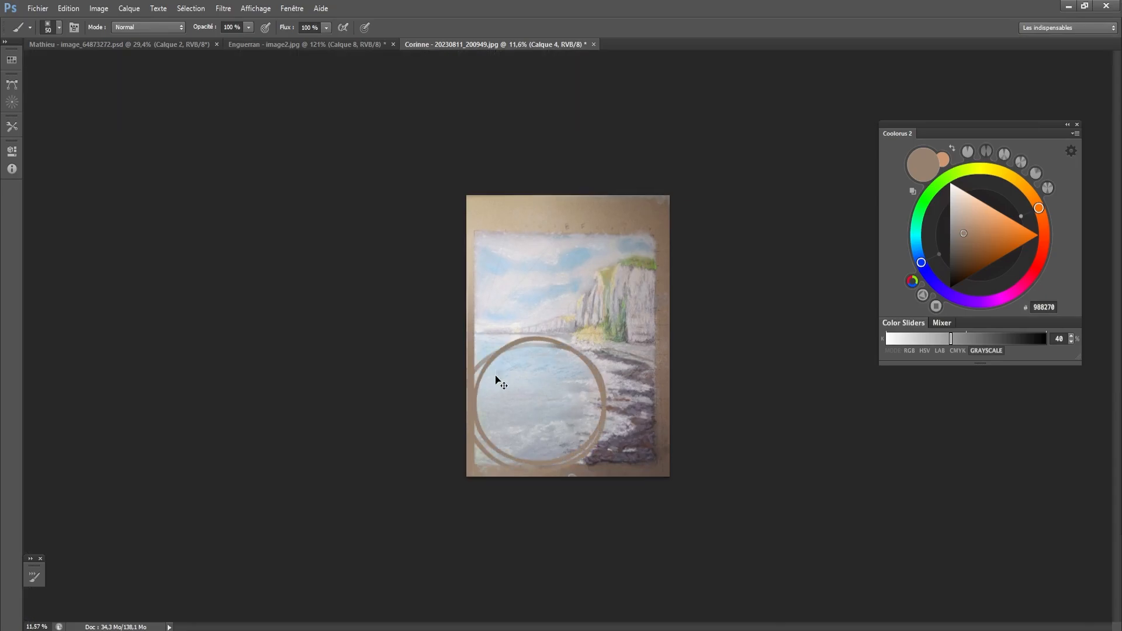
key(ctrl+z)
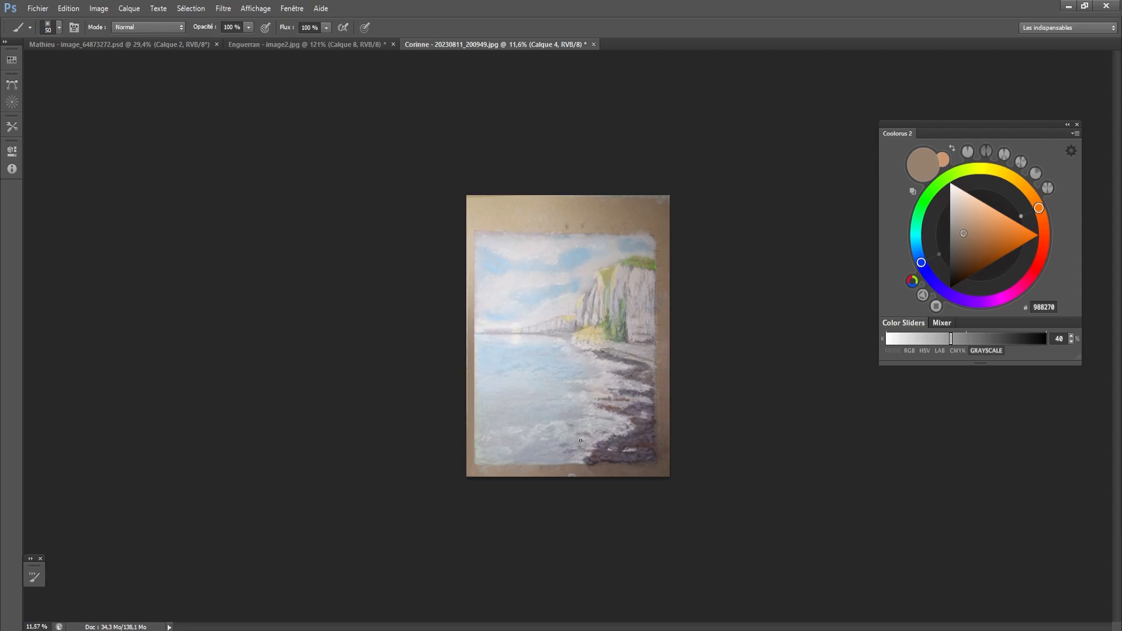
mouse_move(581, 268)
mouse_down()
mouse_move(589, 460)
mouse_move(659, 450)
mouse_move(651, 211)
mouse_move(571, 224)
mouse_move(582, 249)
mouse_move(578, 465)
mouse_move(661, 462)
mouse_move(650, 230)
mouse_move(637, 221)
mouse_move(568, 235)
mouse_up()
key(ctrl+z)
- Sample a dark tone from the rocks, frame the cliff side of the painting and draw a line across the horizon
alt+click(635, 440)
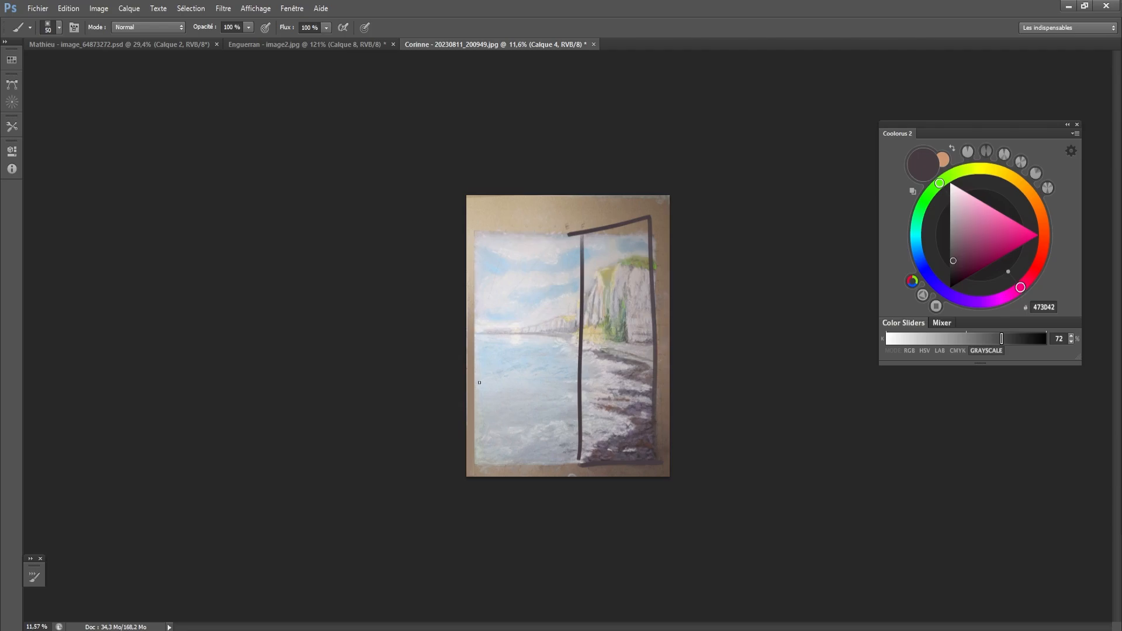
drag(471, 334, 670, 334)
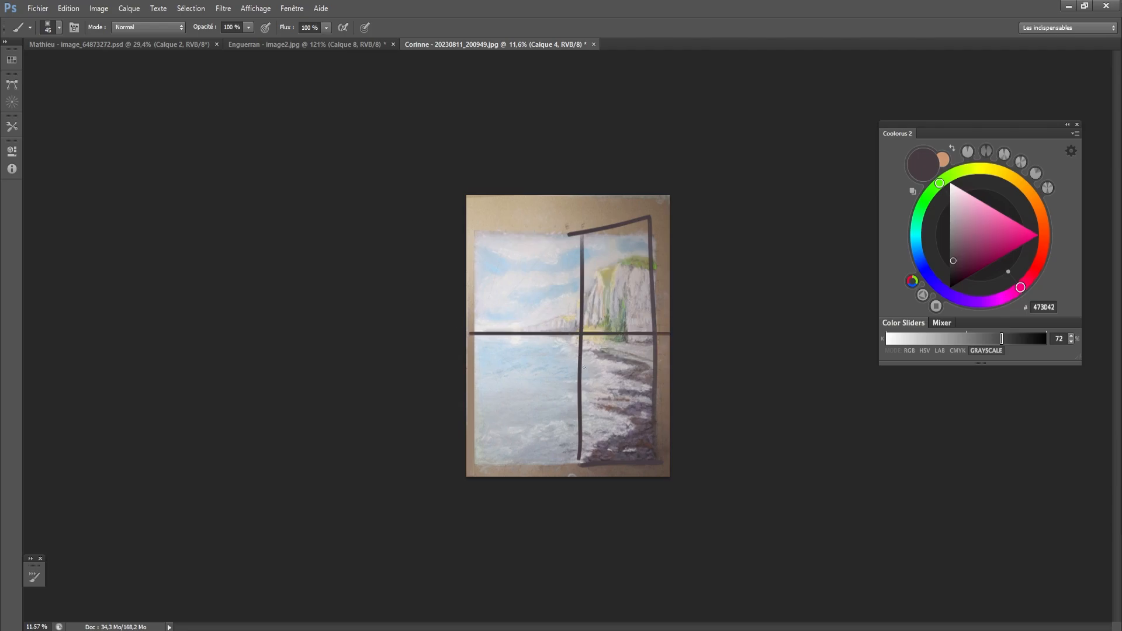
mouse_move(471, 361)
mouse_down()
mouse_move(525, 364)
mouse_move(505, 470)
mouse_move(523, 359)
mouse_move(573, 400)
mouse_up()
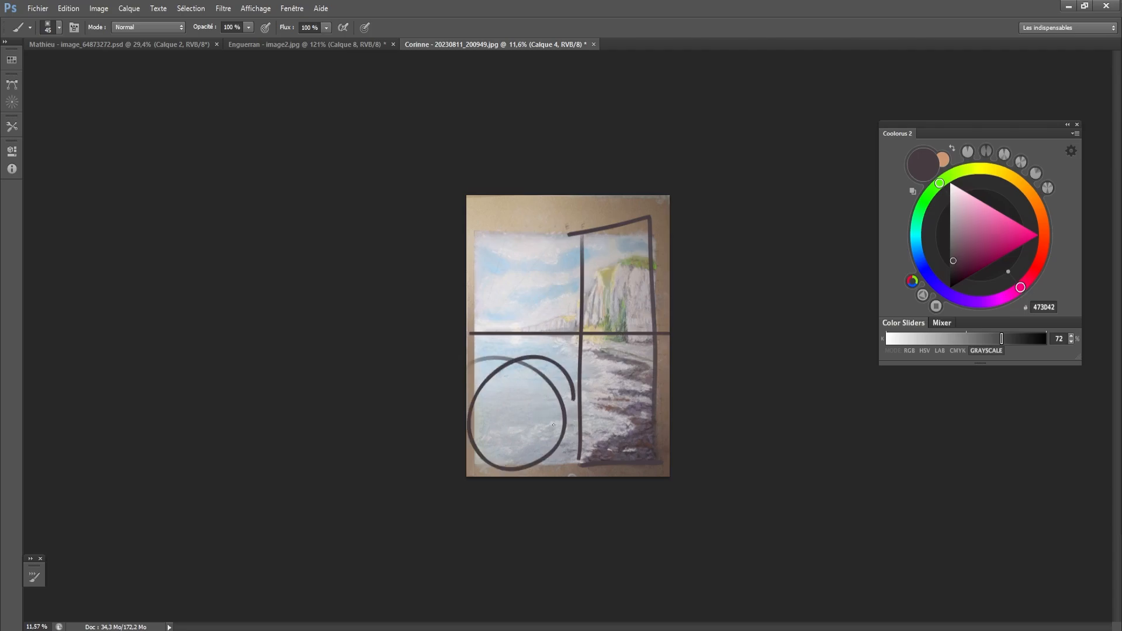
key(ctrl+z)
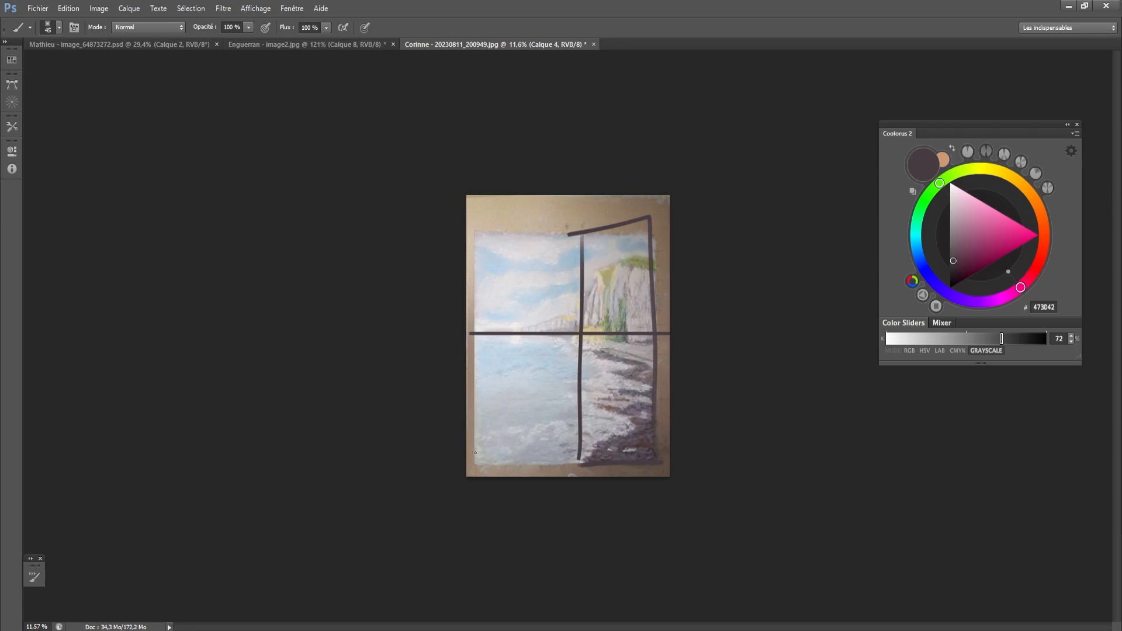
- Sketch a low block-like foreground shape in the sea's lower-left corner and a small bird in the sky
mouse_move(468, 452)
mouse_down()
mouse_move(498, 431)
mouse_move(546, 436)
mouse_move(539, 461)
mouse_move(549, 447)
mouse_move(572, 459)
mouse_move(597, 450)
mouse_move(543, 458)
mouse_move(567, 455)
mouse_move(525, 434)
mouse_move(500, 431)
mouse_up()
key(ctrl+z)
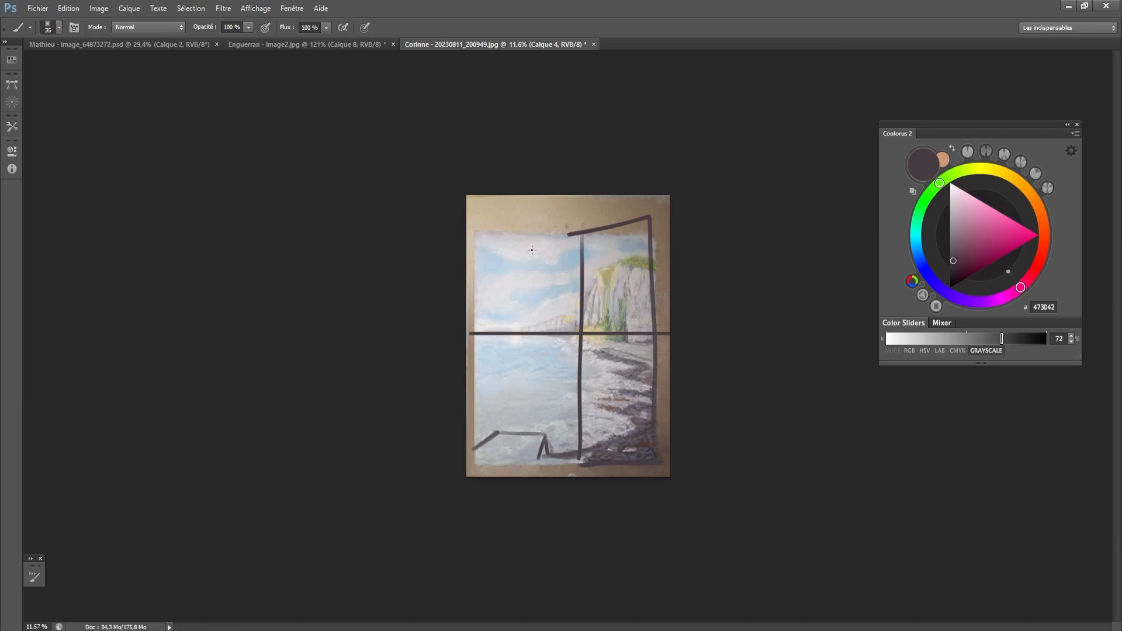
drag(506, 268, 514, 268)
- Hide the layer with the composition sketch
key(e)
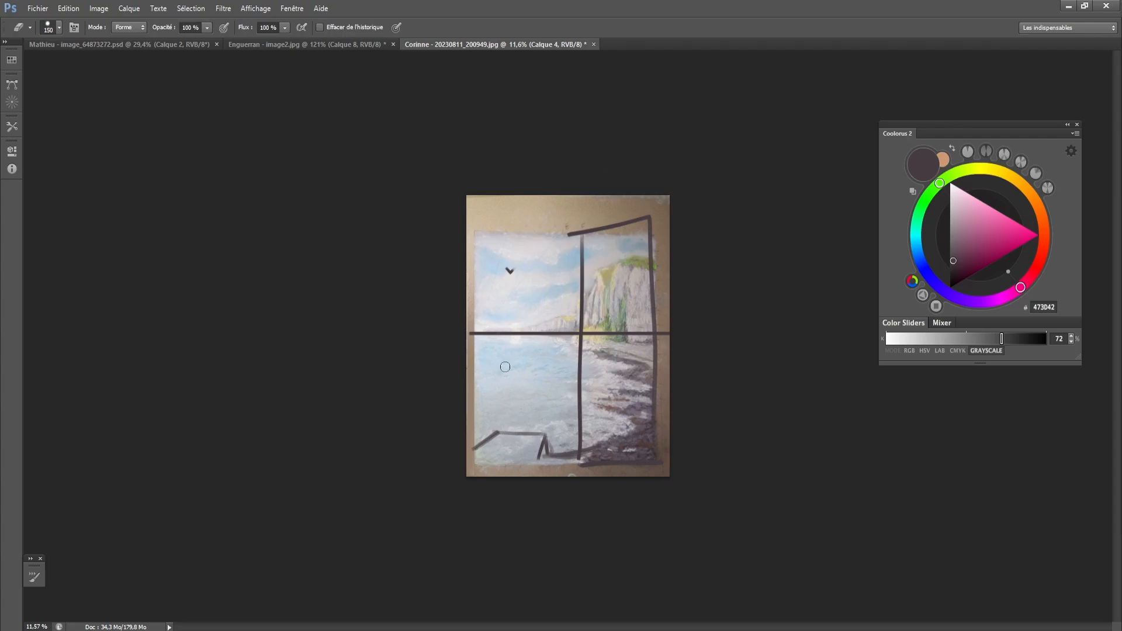
scroll(505, 367, up, 2)
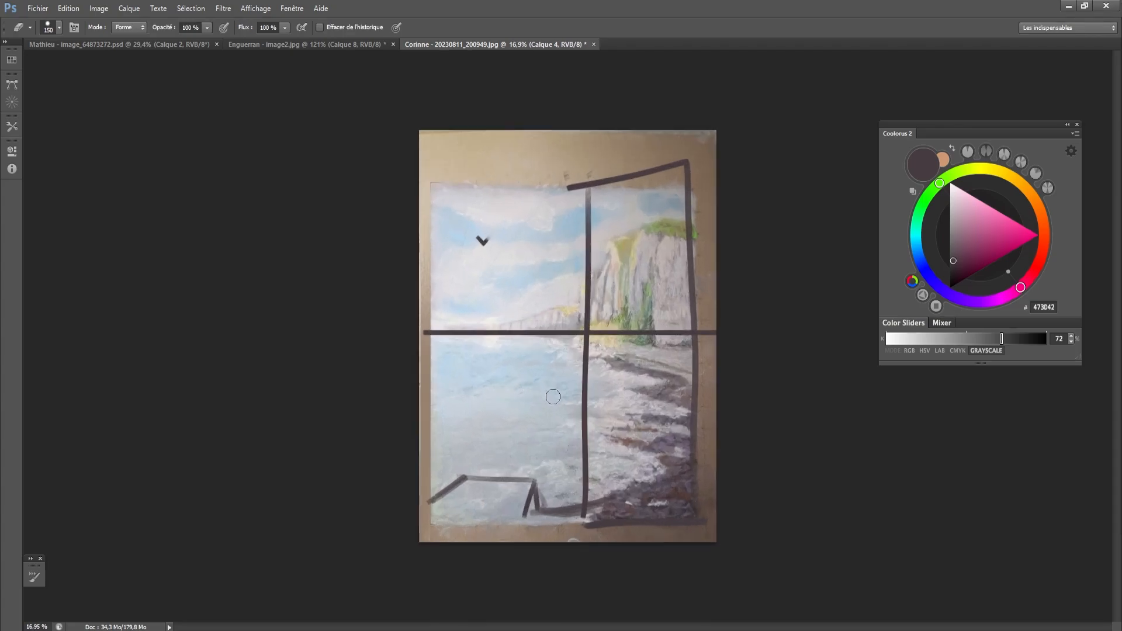
key(ctrl+comma)
key(ctrl+comma)
key(ctrl+comma)
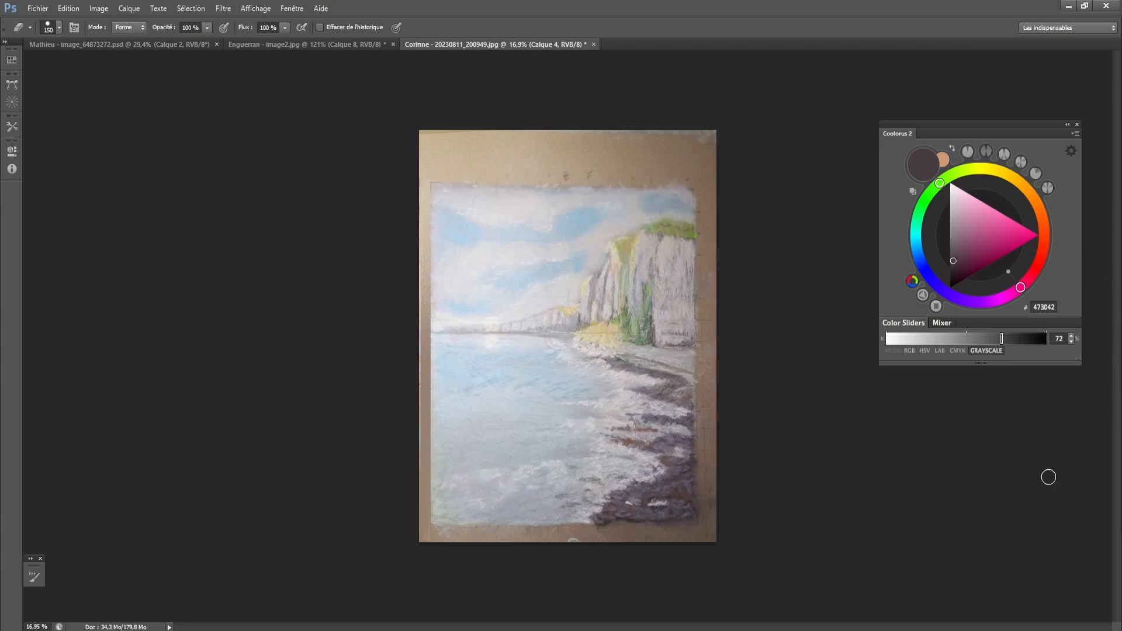
- Add another new layer and turn on the grayscale proof preview of the painting
scroll(613, 404, up, 1)
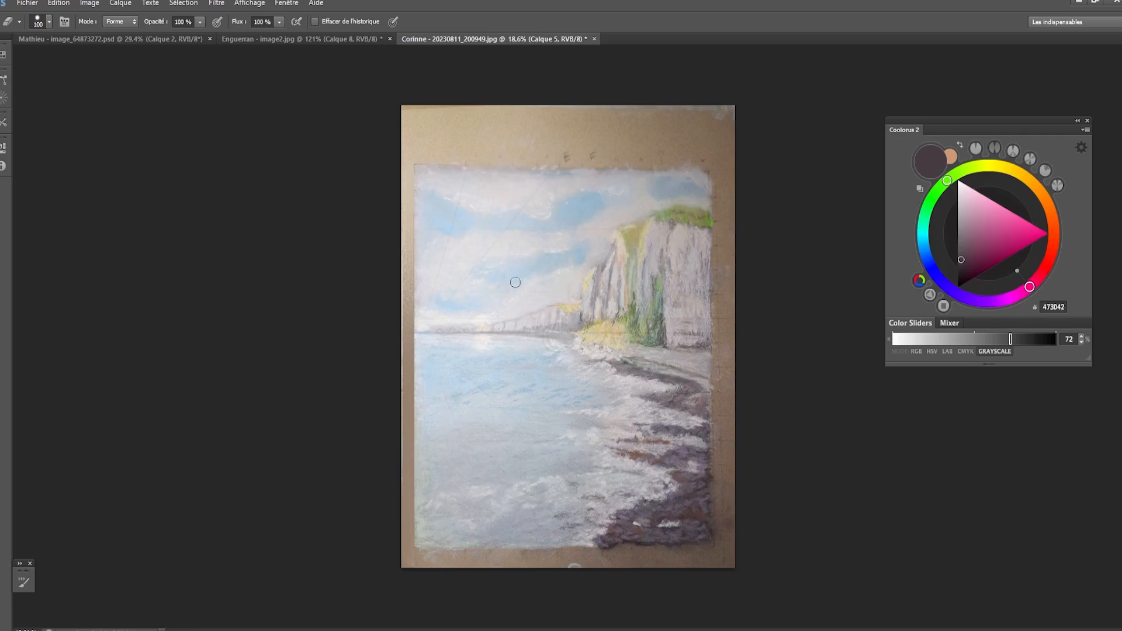
key(bracketleft)
key(bracketleft)
key(bracketleft)
key(bracketleft)
key(ctrl+y)
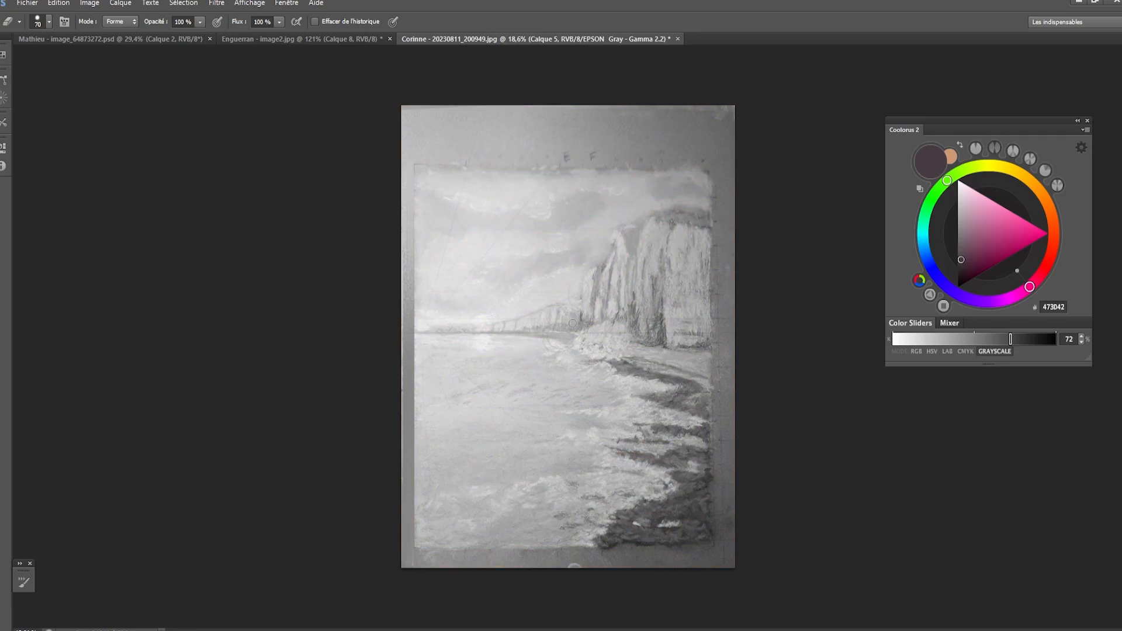
key(bracketleft)
key(b)
mouse_move(669, 343)
mouse_down()
mouse_move(608, 355)
mouse_move(684, 556)
mouse_move(673, 343)
mouse_up()
key(ctrl+z)
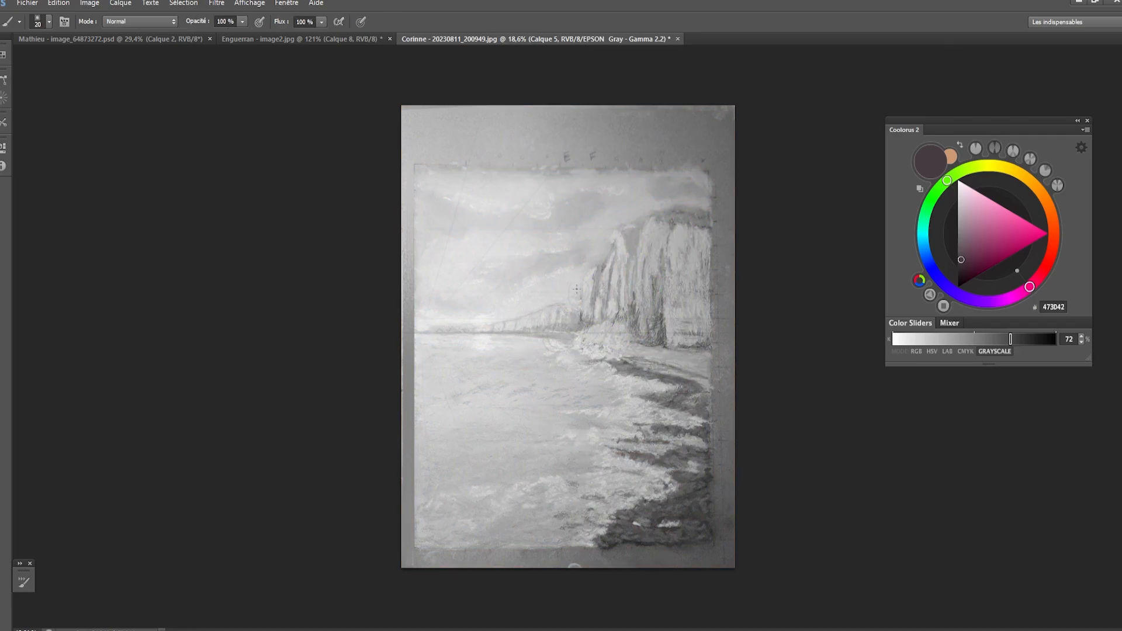
mouse_move(498, 326)
mouse_down()
mouse_move(589, 257)
mouse_move(616, 205)
mouse_up()
key(ctrl+z)
mouse_move(616, 249)
mouse_down()
mouse_move(492, 335)
mouse_move(443, 339)
mouse_move(572, 286)
mouse_move(622, 225)
mouse_up()
key(ctrl+z)
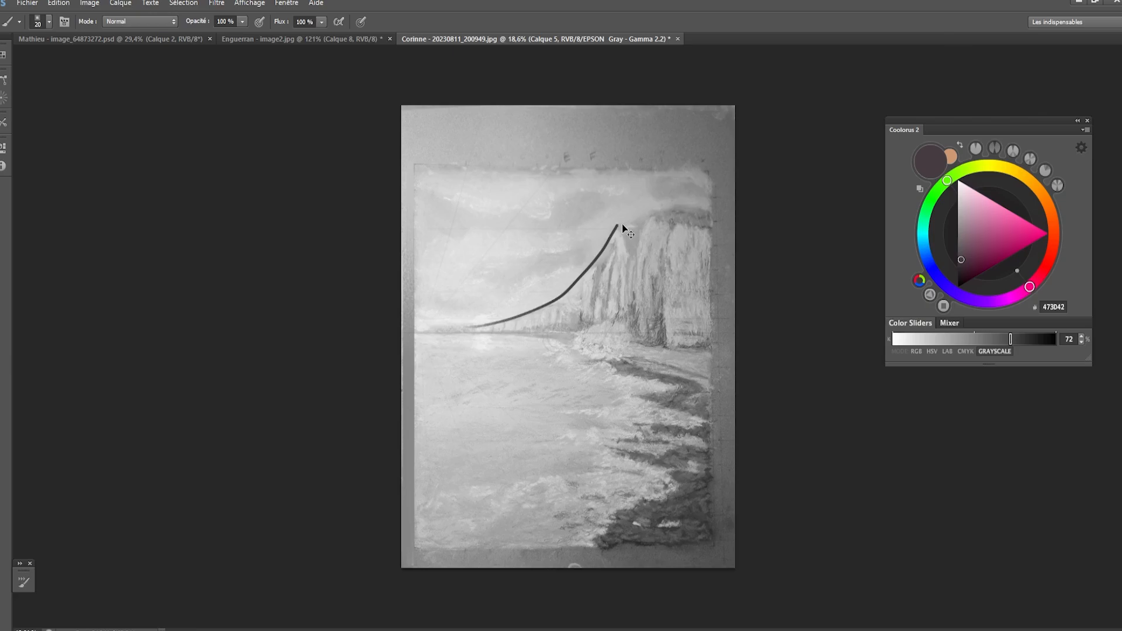
key(ctrl+z)
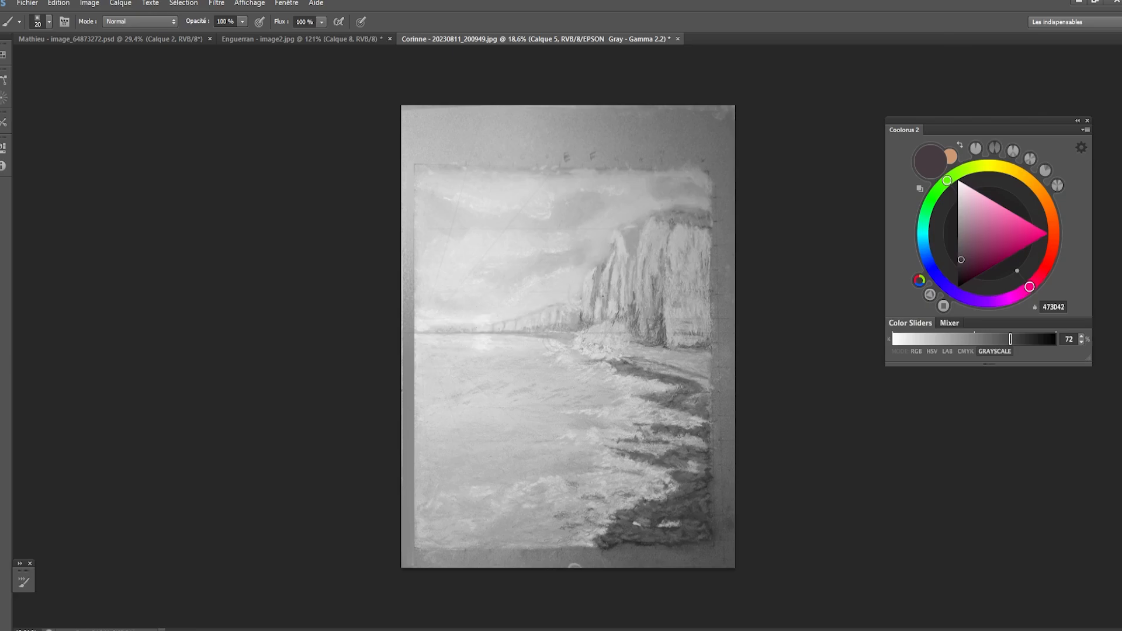
- Outline the cliff's main masses on the new layer as simple box-like planes, front faces and side faces
drag(618, 235, 623, 321)
mouse_move(621, 237)
mouse_down()
mouse_move(589, 252)
mouse_move(584, 335)
mouse_move(612, 332)
mouse_move(623, 308)
mouse_move(645, 318)
mouse_move(645, 343)
mouse_up()
mouse_move(650, 227)
mouse_down()
mouse_move(669, 219)
mouse_move(668, 342)
mouse_move(703, 224)
mouse_move(715, 226)
mouse_up()
key(ctrl+z)
drag(668, 336, 709, 338)
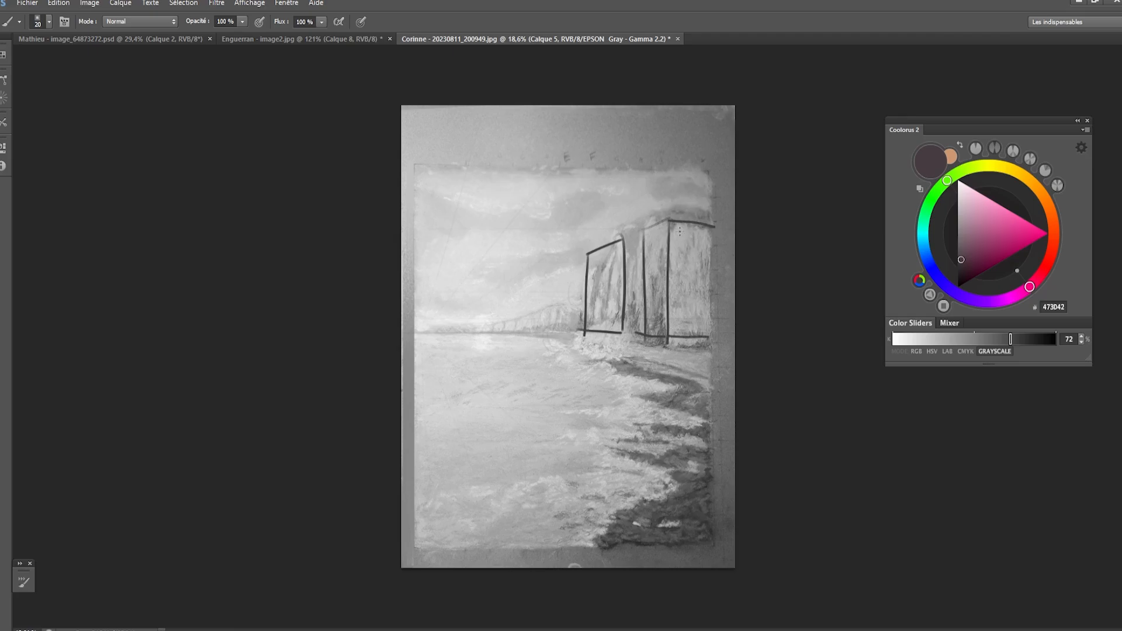
- Label the cliff's lit front planes A and its large side plane B, with an arrow pointing to B
mouse_move(692, 210)
mouse_down()
mouse_move(697, 244)
mouse_move(705, 239)
mouse_move(692, 292)
mouse_up()
mouse_move(606, 297)
mouse_down()
mouse_move(658, 272)
mouse_move(661, 285)
mouse_up()
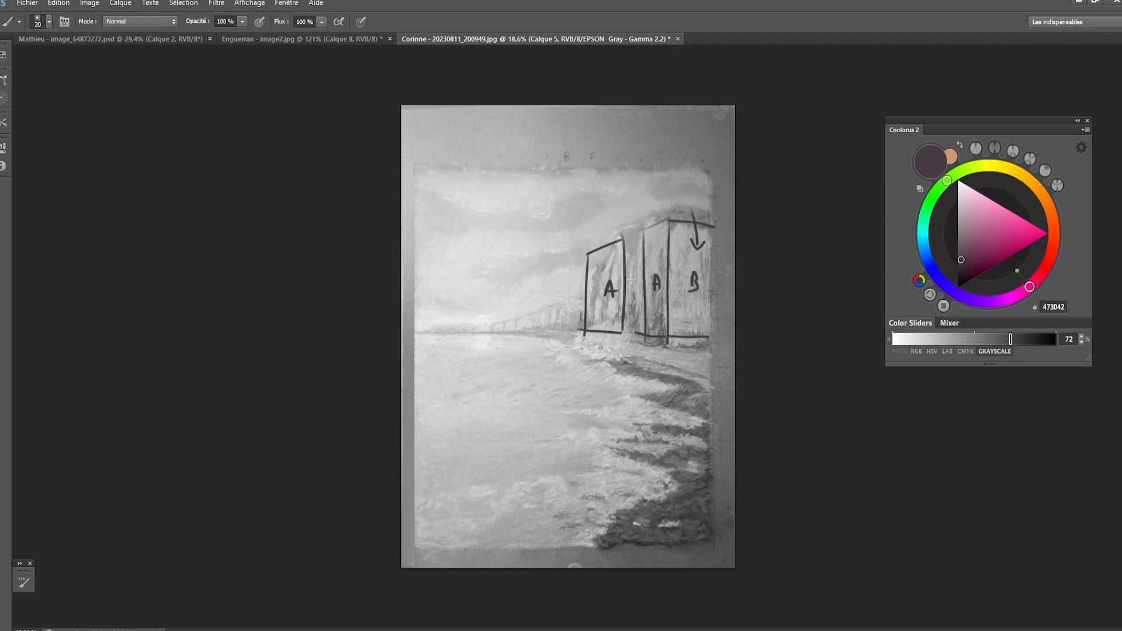
- Outline the narrow side plane beside the seaward block and fill both cliff side planes with the dark tone
mouse_move(622, 233)
mouse_down()
mouse_move(637, 234)
mouse_move(627, 323)
mouse_up()
drag(637, 251, 635, 318)
key(bracketright)
key(bracketright)
key(bracketright)
key(bracketright)
key(bracketright)
key(bracketright)
key(bracketright)
key(bracketright)
key(bracketright)
key(bracketright)
key(bracketright)
key(bracketright)
key(bracketright)
mouse_move(678, 232)
mouse_down()
mouse_move(678, 328)
mouse_move(677, 236)
mouse_move(691, 300)
mouse_move(692, 247)
mouse_move(698, 292)
mouse_up()
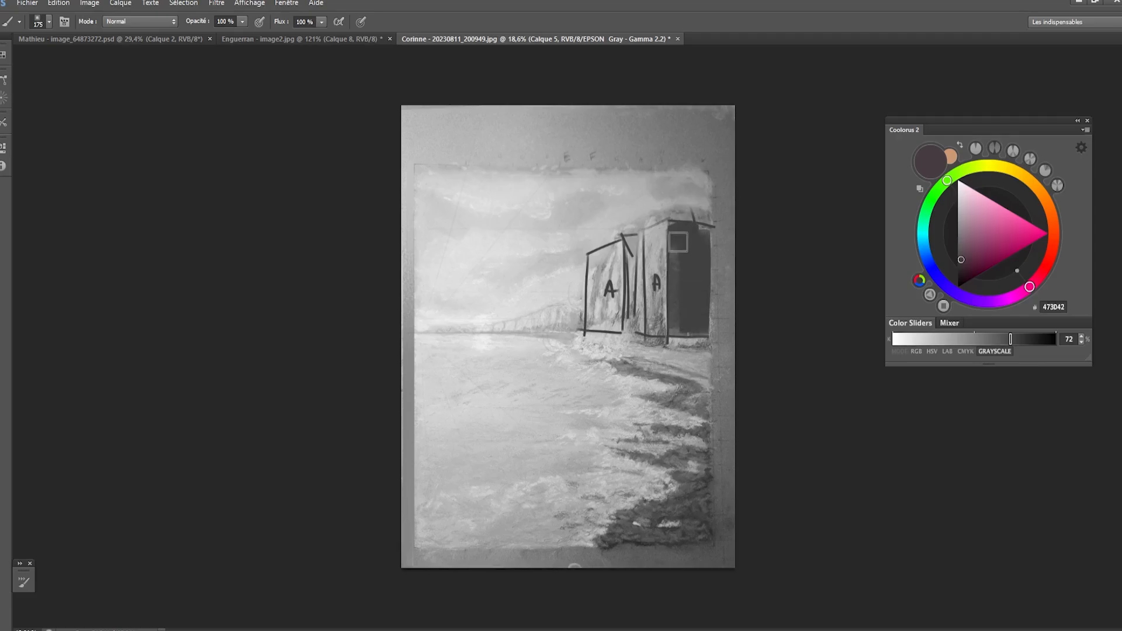
key(bracketleft)
key(bracketleft)
key(bracketleft)
key(bracketleft)
drag(628, 242, 627, 335)
key(ctrl+z)
key(bracketleft)
key(bracketleft)
key(bracketleft)
- Erase the seaward block's square corner and fill the lit front planes with a light tone sampled from the sky
key(bracketleft)
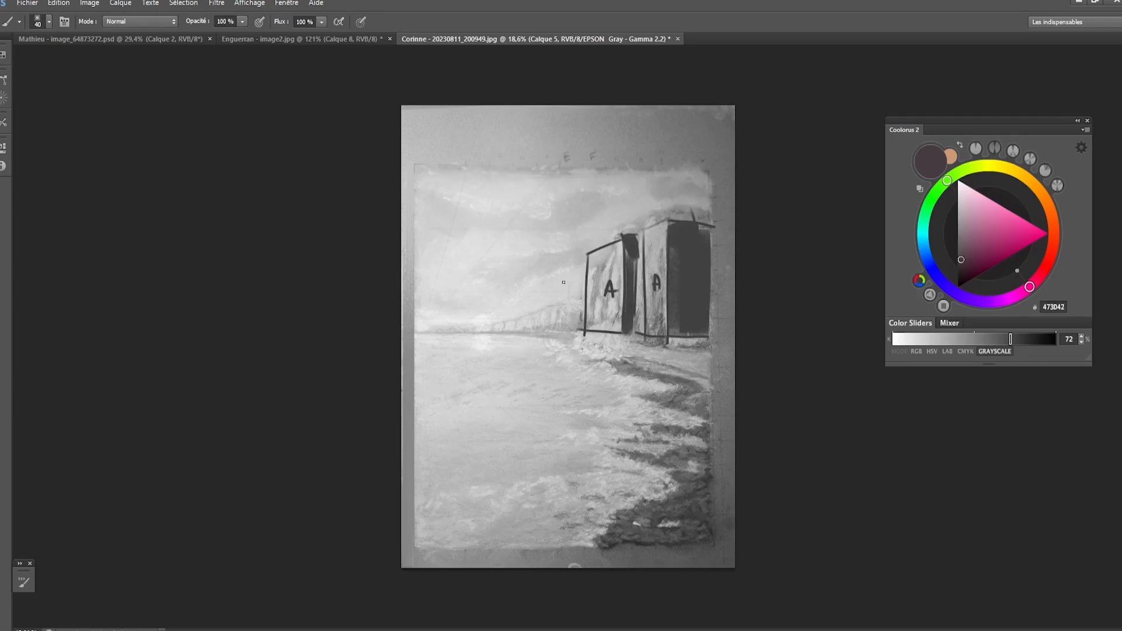
key(e)
mouse_move(588, 254)
mouse_down()
mouse_move(595, 231)
mouse_move(585, 293)
mouse_move(606, 249)
mouse_move(589, 312)
mouse_up()
key(b)
key(bracketleft)
mouse_move(642, 269)
mouse_down()
mouse_move(642, 232)
mouse_move(648, 250)
mouse_move(657, 229)
mouse_move(663, 282)
mouse_move(650, 329)
mouse_up()
alt+click(497, 313)
key(bracketright)
key(bracketright)
key(bracketright)
key(bracketright)
key(bracketright)
key(bracketright)
key(bracketright)
mouse_move(613, 260)
mouse_down()
mouse_move(613, 323)
mouse_move(600, 286)
mouse_move(609, 316)
mouse_up()
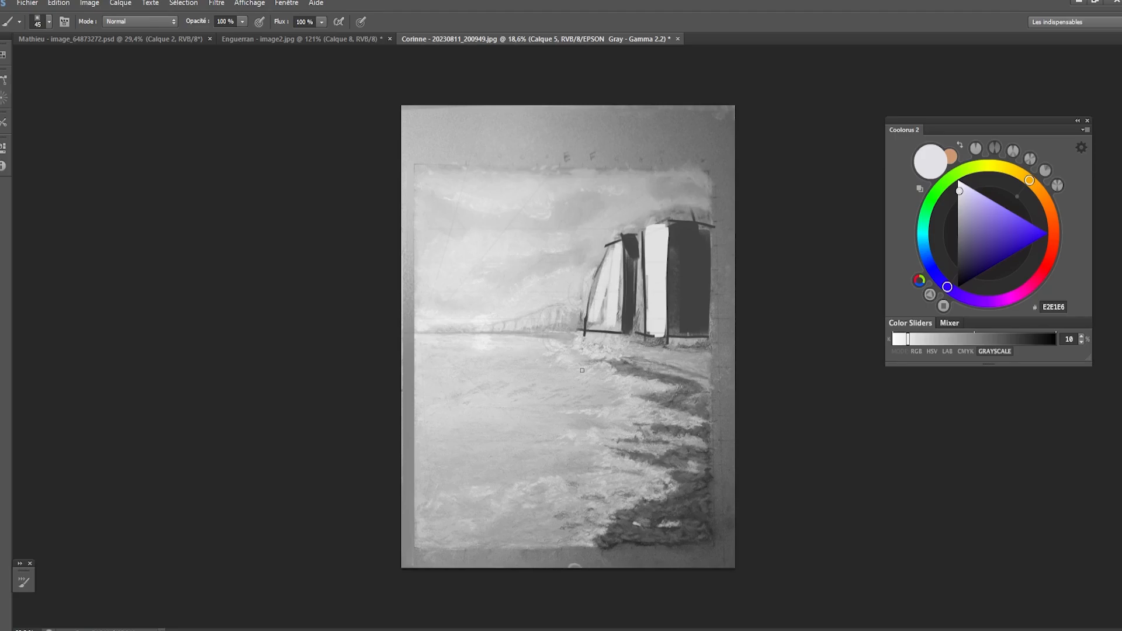
- Switch to a new layer with the block sketch hidden and turn off the grayscale proof preview
scroll(583, 370, up, 2)
drag(596, 382, 578, 374)
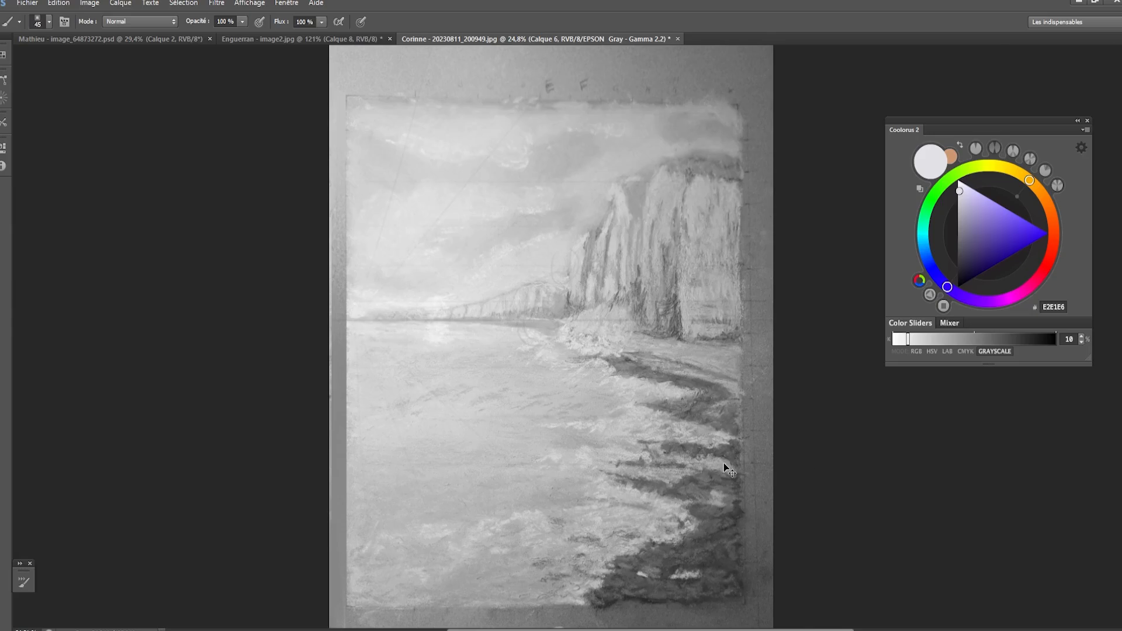
key(ctrl+y)
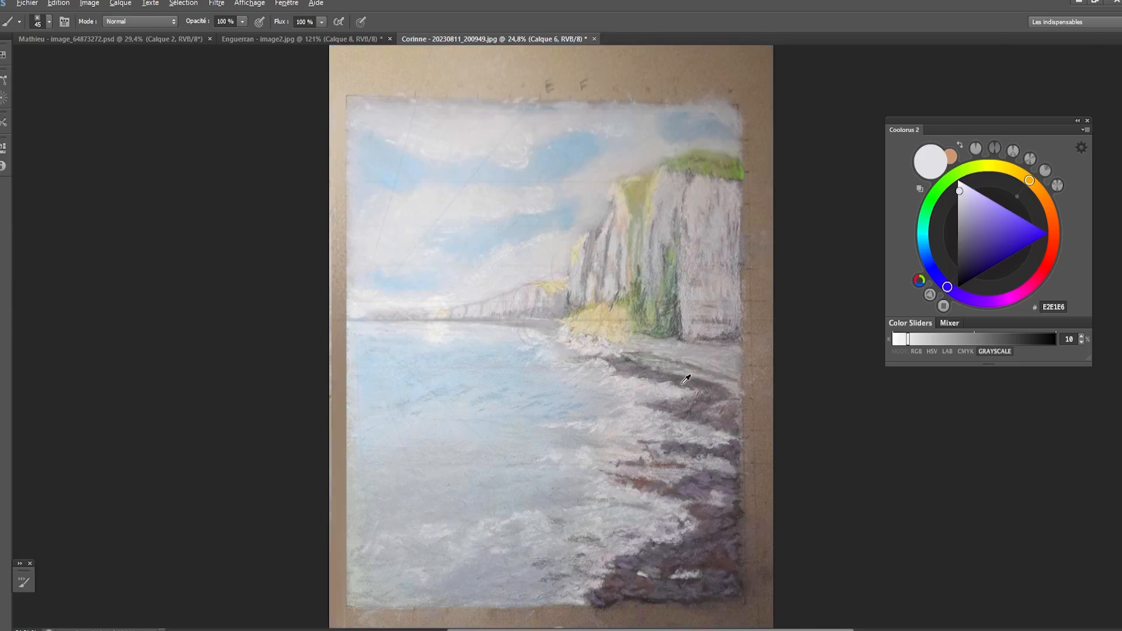
- Sample light tones from the cliffs and mix a pale yellowish off-white, E0DFD6, for the lit faces
key(alt)
key(alt)
alt+click(626, 207)
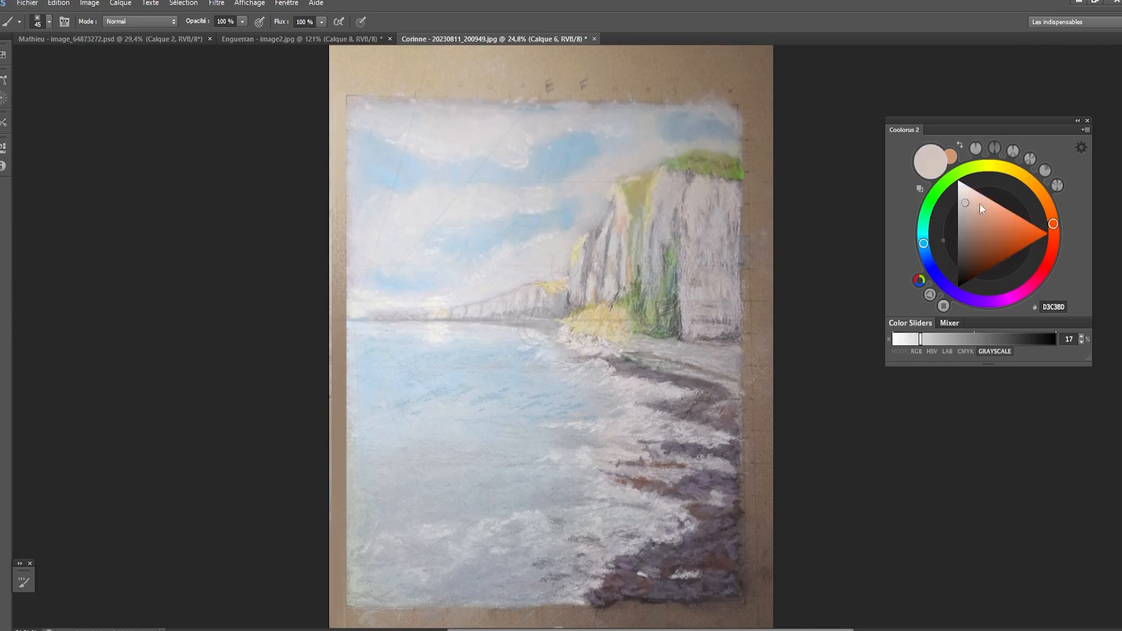
drag(665, 180, 657, 230)
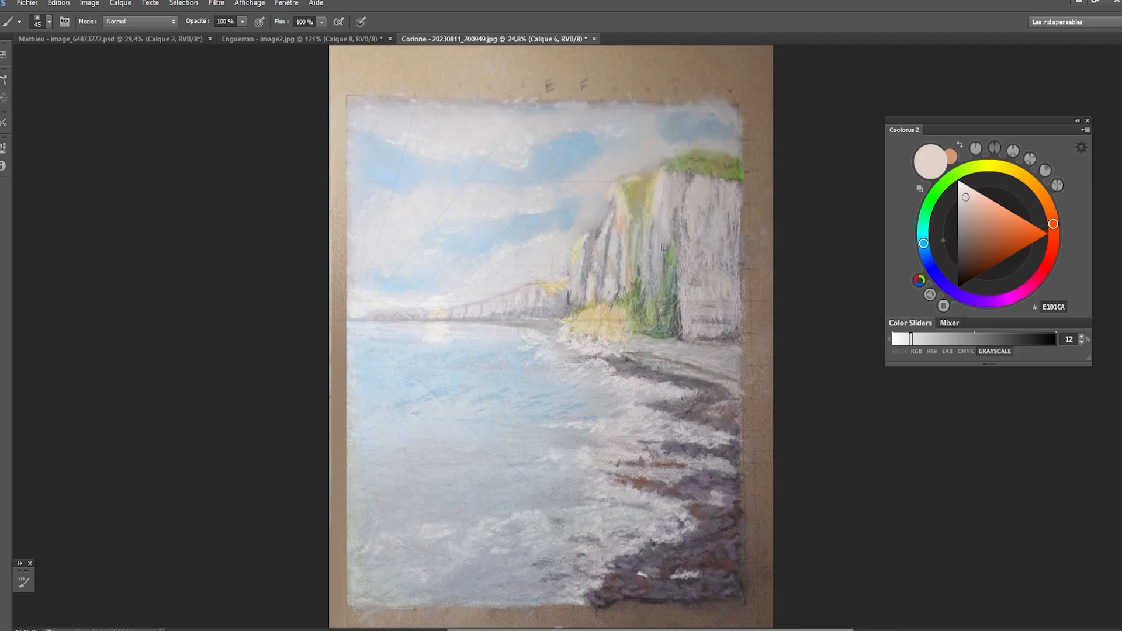
key(alt)
alt+click(477, 312)
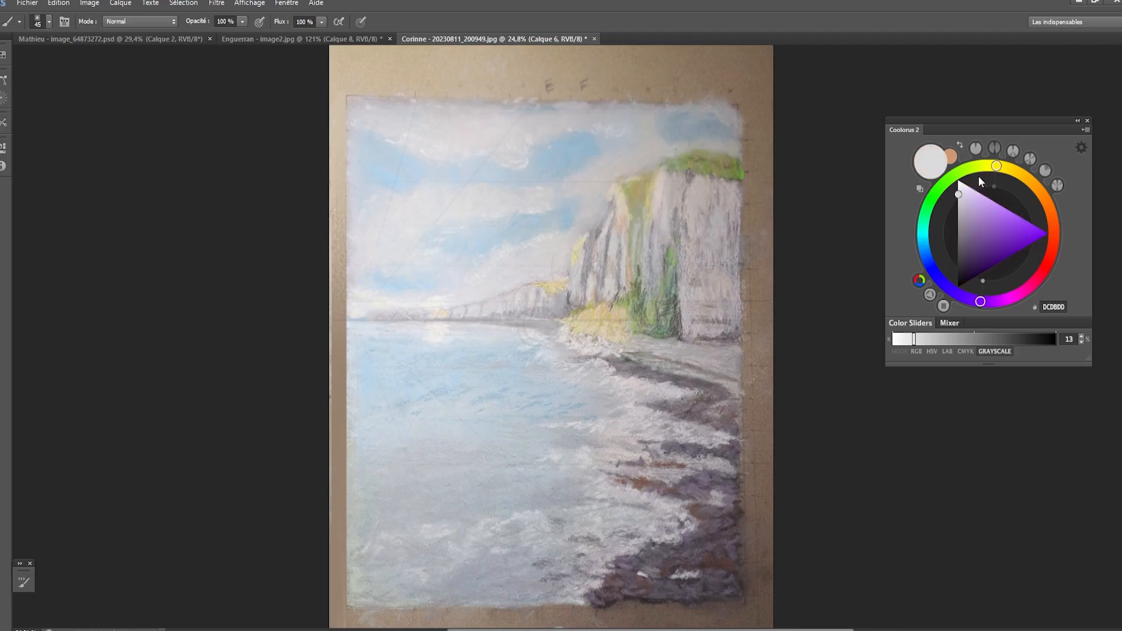
click(1003, 165)
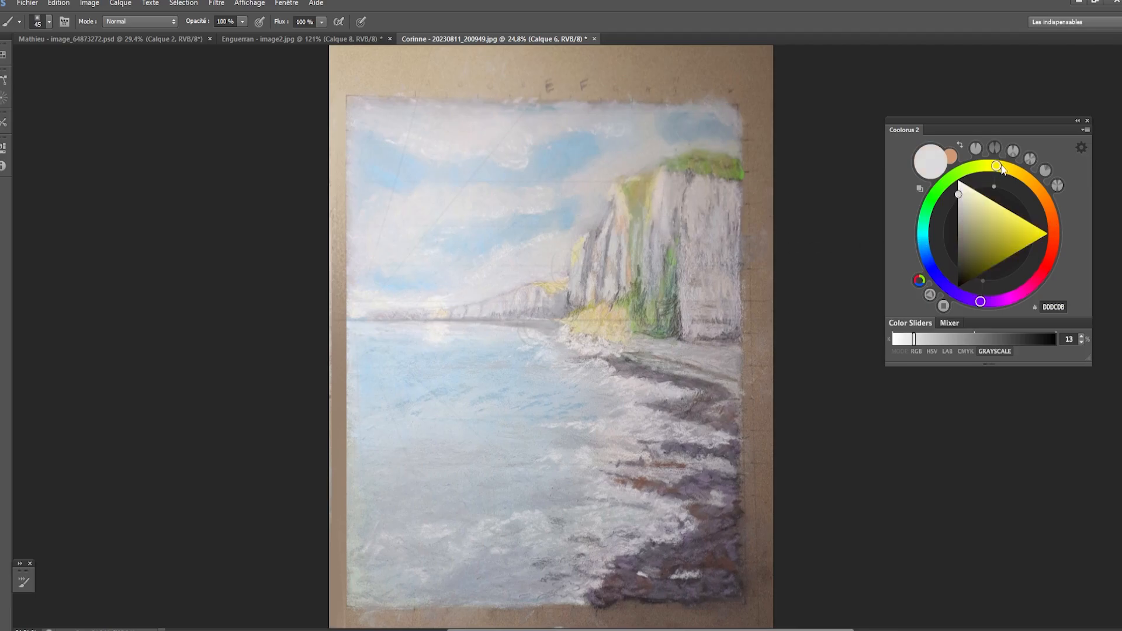
click(962, 195)
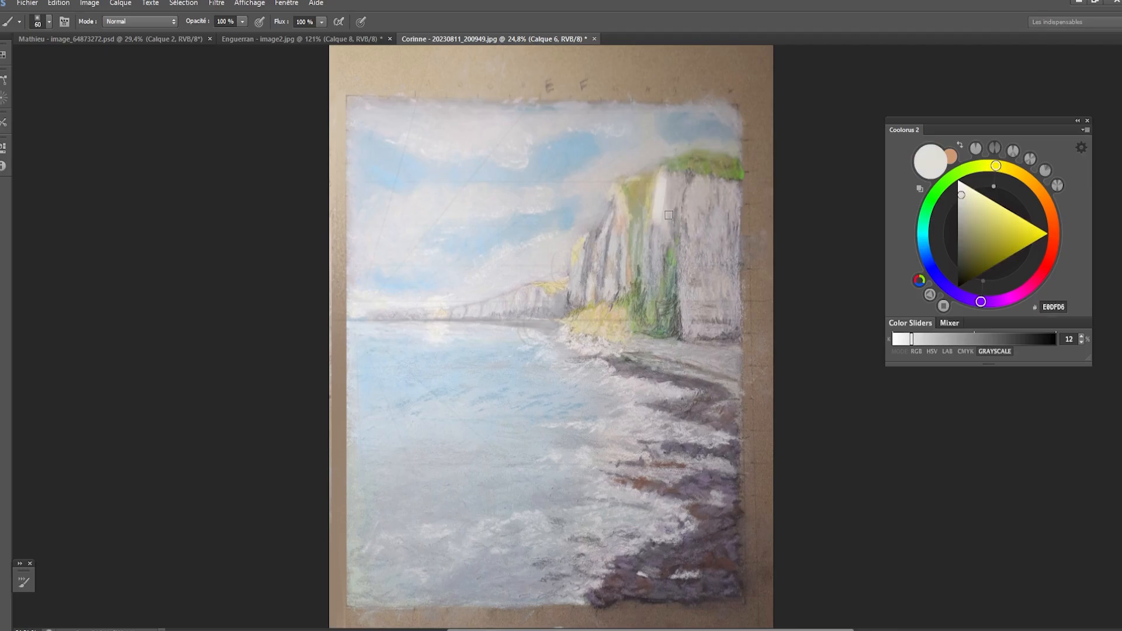
- Paint the lit faces of the main cliff and the distant cliffs with vertical off-white strokes
key(bracketright)
key(bracketleft)
key(bracketleft)
drag(685, 187, 649, 291)
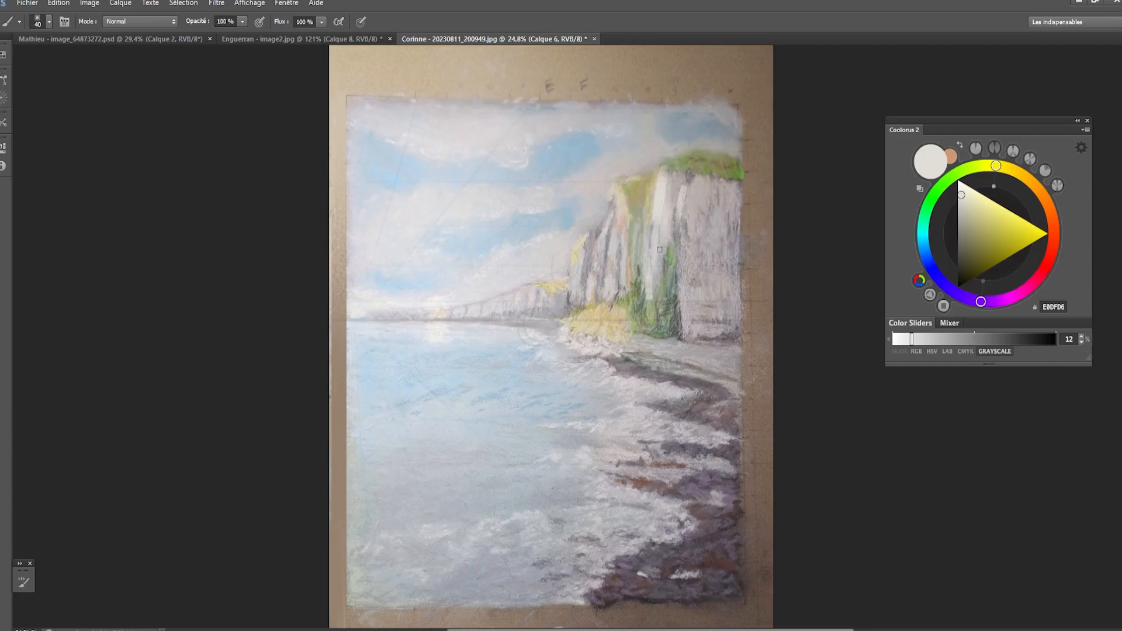
drag(659, 249, 649, 298)
drag(621, 224, 623, 268)
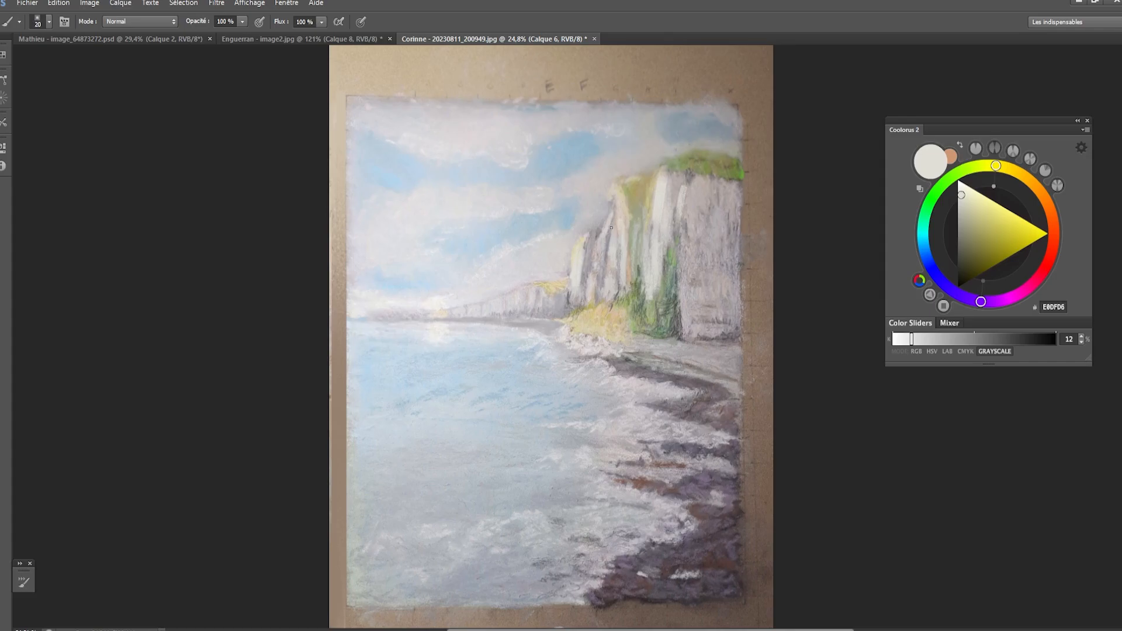
key(bracketright)
key(bracketright)
drag(611, 225, 601, 288)
mouse_move(605, 240)
mouse_down()
mouse_move(606, 279)
mouse_move(581, 276)
mouse_move(578, 311)
mouse_up()
key(bracketright)
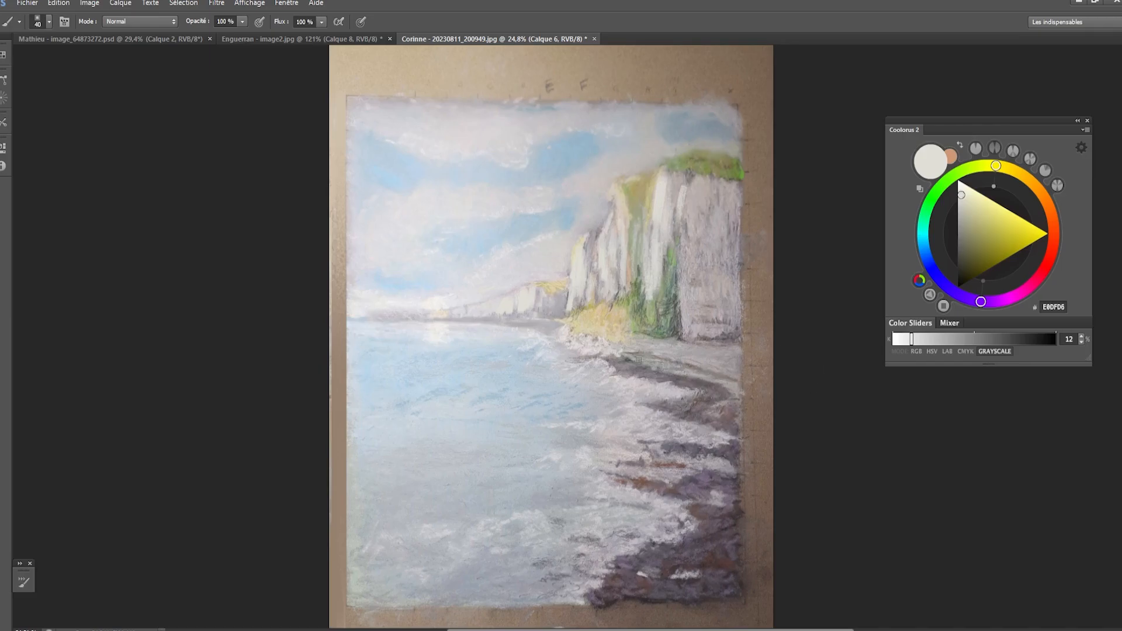
mouse_move(624, 252)
mouse_down()
mouse_move(612, 291)
mouse_move(616, 279)
mouse_up()
- Sample a gray from the cliff, shift it to mauve 907E86 and paint it over the large shadowed face
alt+click(705, 264)
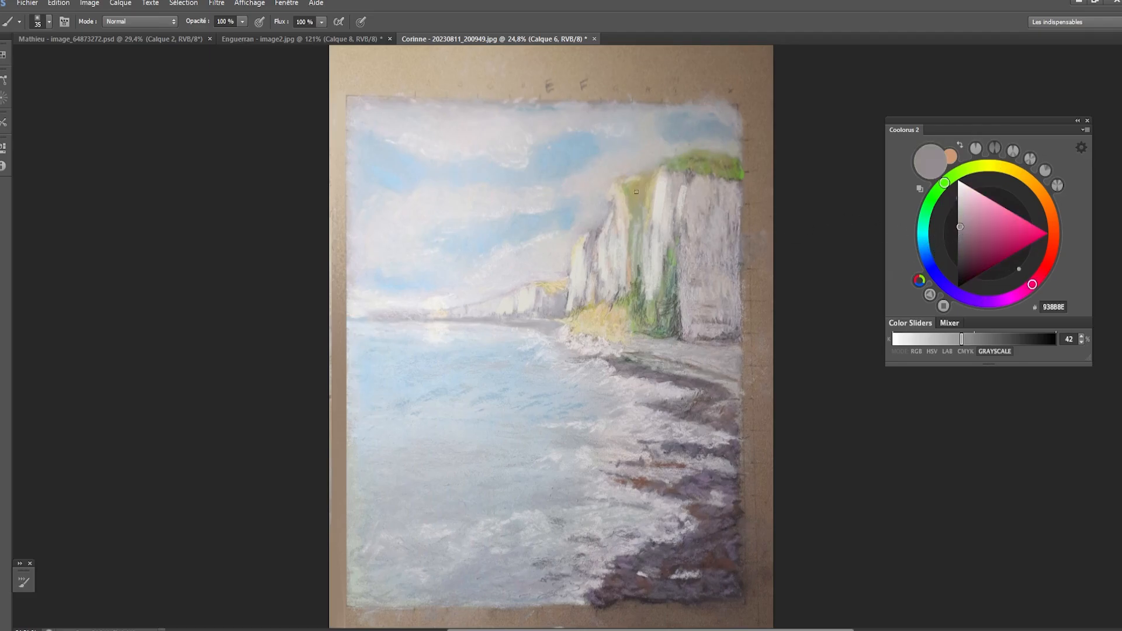
drag(963, 223, 967, 227)
key(bracketright)
drag(707, 234, 710, 226)
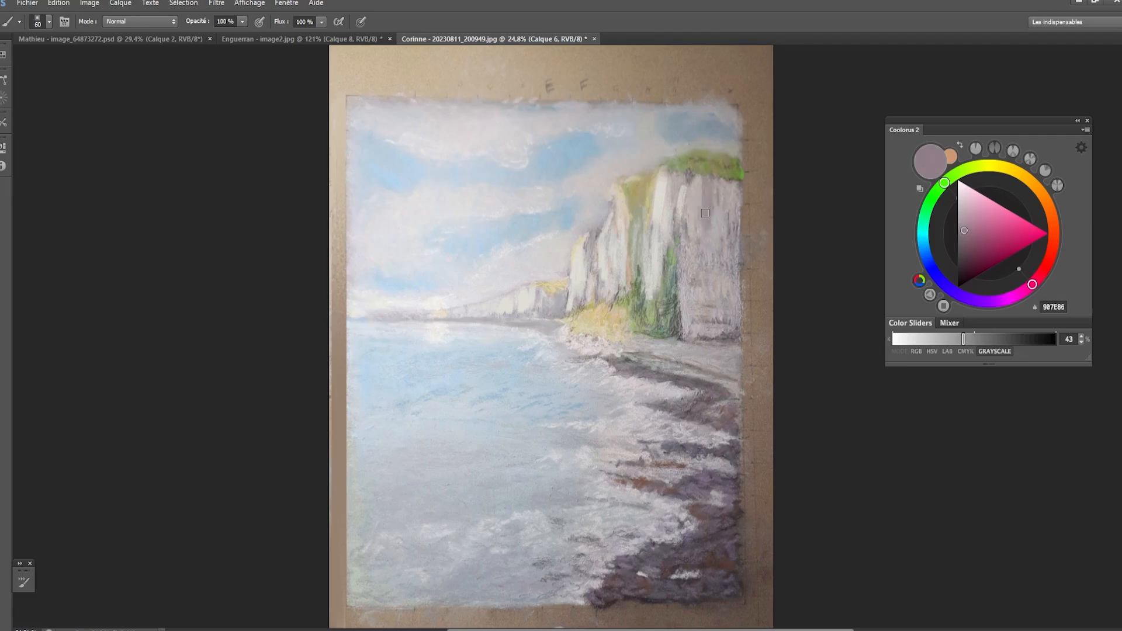
key(bracketright)
key(bracketright)
key(bracketright)
key(bracketright)
mouse_move(725, 244)
mouse_down()
mouse_move(726, 218)
mouse_move(736, 227)
mouse_up()
mouse_move(712, 294)
mouse_down()
mouse_move(716, 271)
mouse_move(725, 279)
mouse_move(733, 302)
mouse_up()
key(bracketleft)
key(bracketleft)
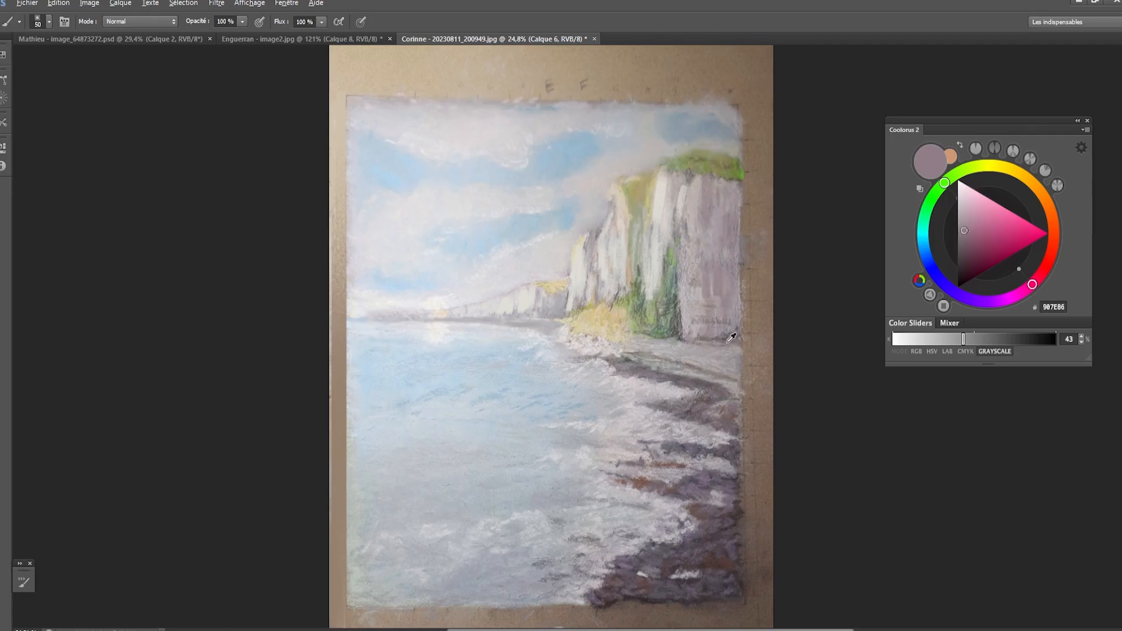
- Sample the darker gray 746E73 and deepen the shadows on the large cliff face and in the crevices
alt+click(702, 221)
drag(708, 252, 719, 232)
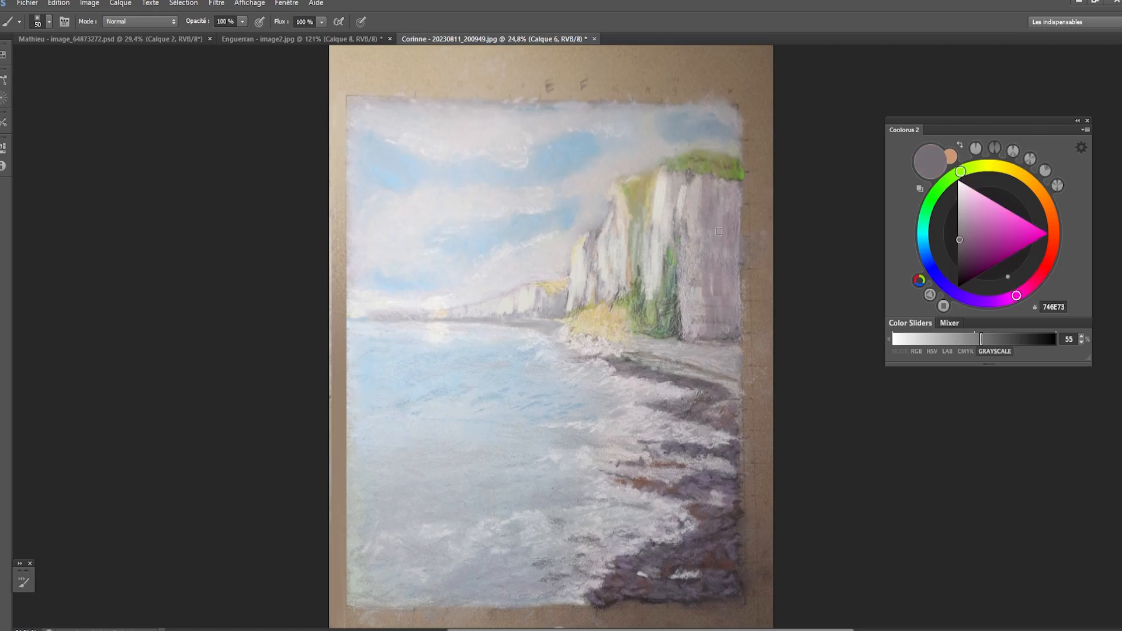
mouse_move(643, 218)
mouse_down()
mouse_move(640, 240)
mouse_move(594, 270)
mouse_up()
key(alt)
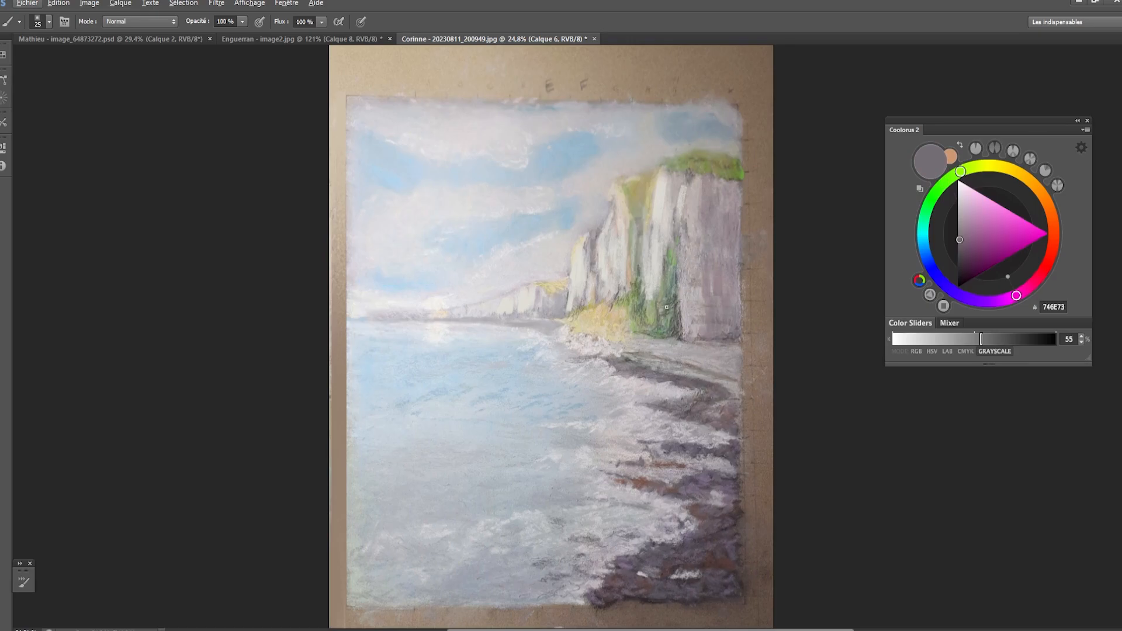
scroll(667, 307, up, 3)
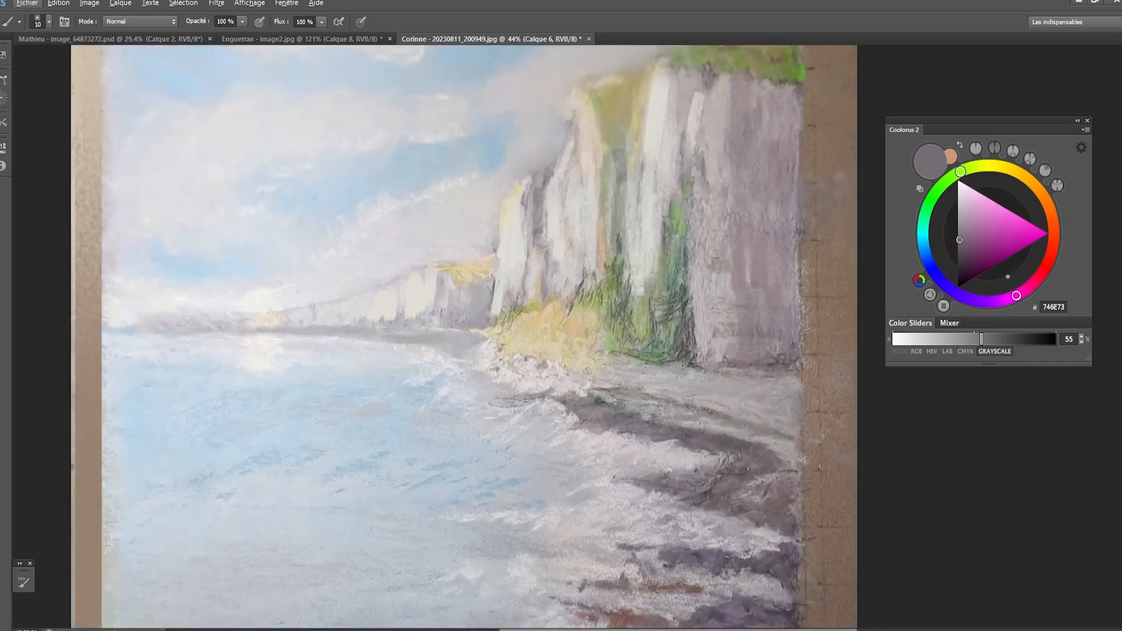
drag(692, 355, 696, 294)
key(ctrl+z)
scroll(602, 344, down, 1)
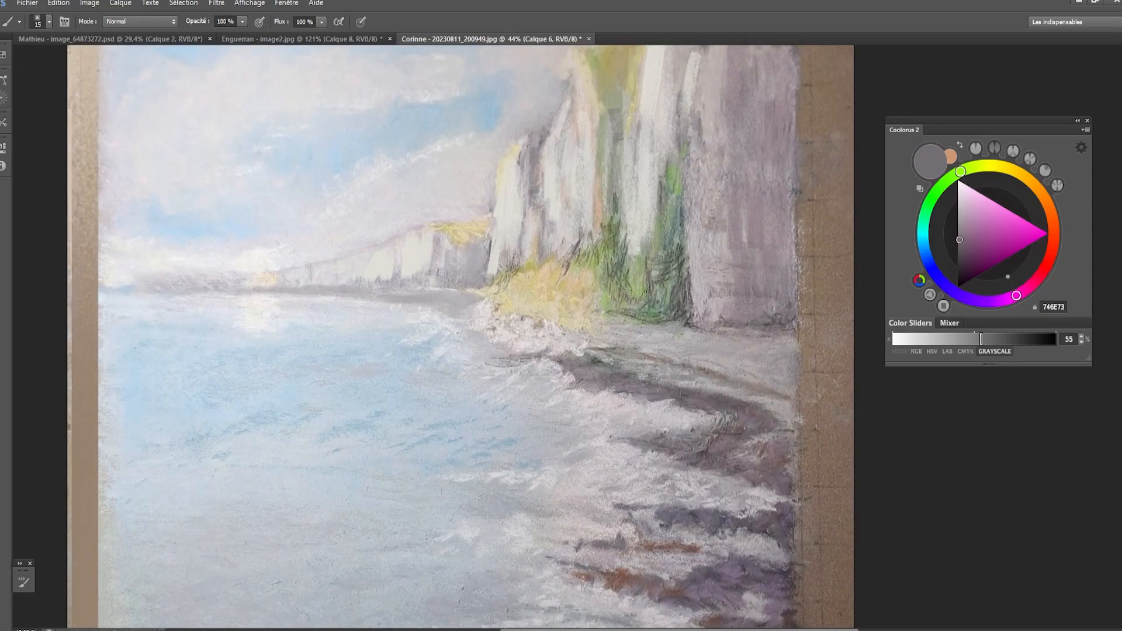
- Sample a green from the vegetation at the cliff's foot and darken it to 71844C
alt+click(570, 293)
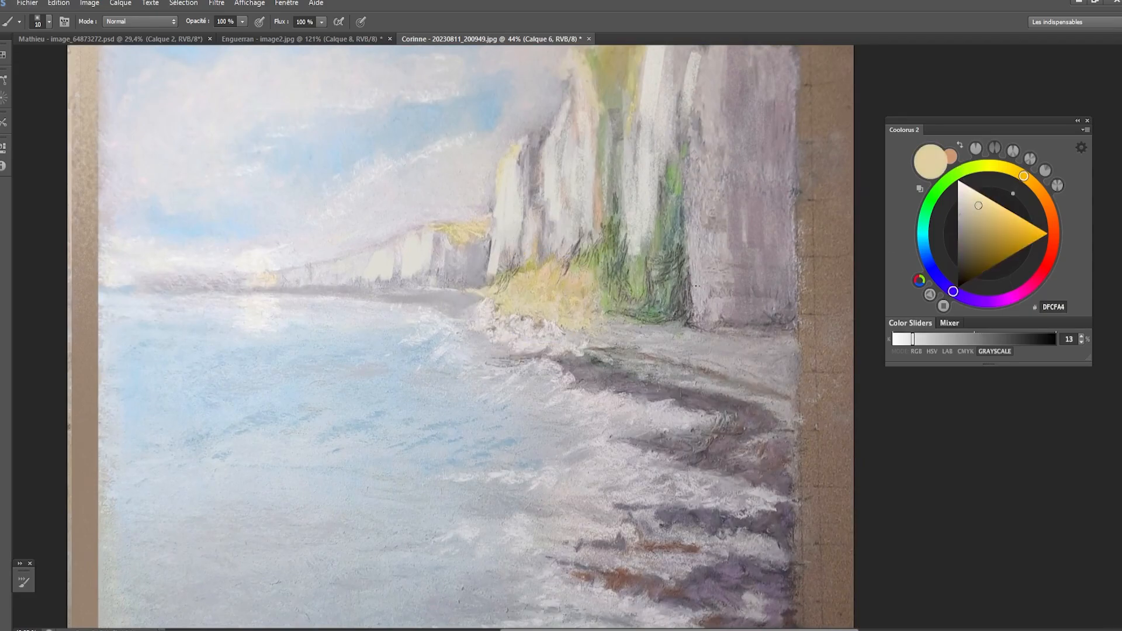
alt+click(616, 300)
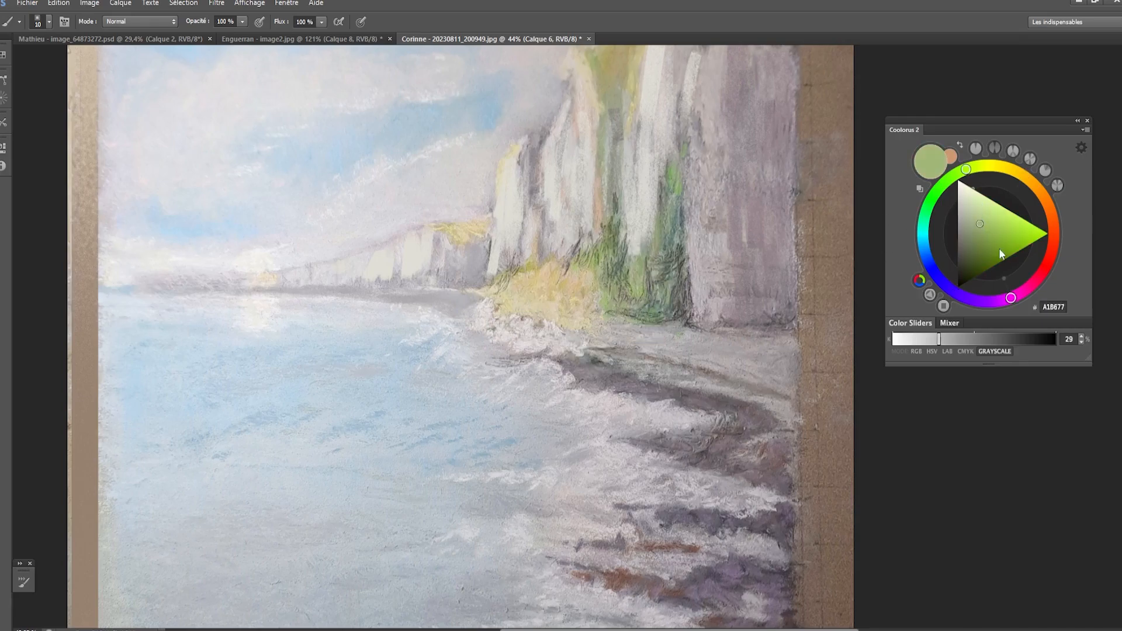
drag(982, 238, 978, 244)
key(bracketright)
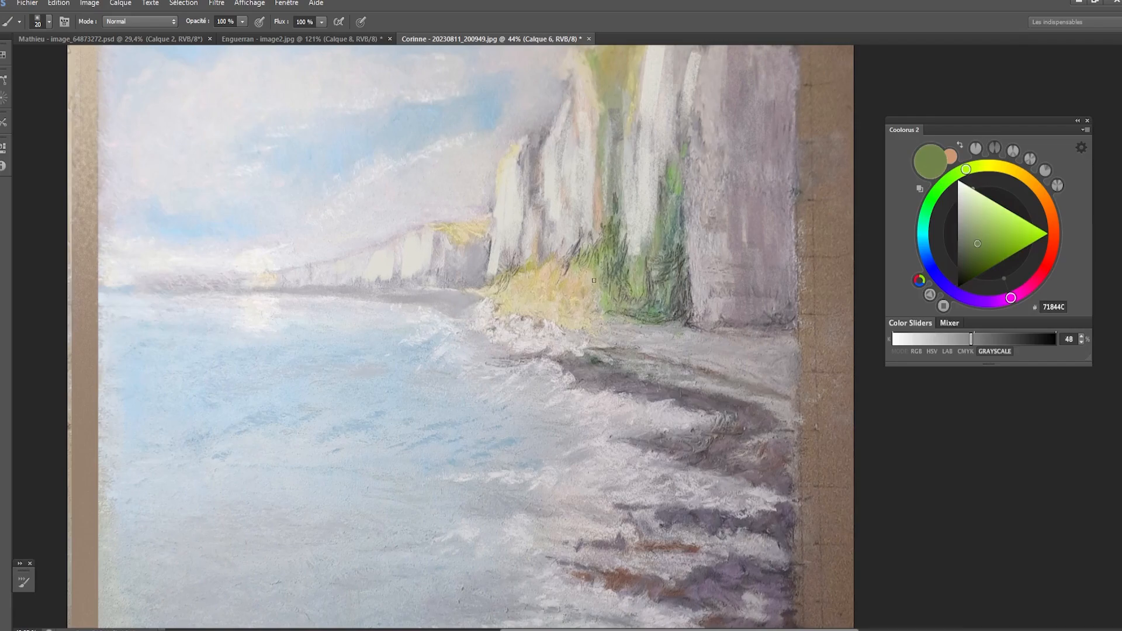
key(bracketright)
key(bracketright)
key(bracketright)
- Paint green vegetation beside the yellow bush and along the foot of the cliff
mouse_move(592, 275)
mouse_down()
mouse_move(592, 307)
mouse_move(571, 311)
mouse_move(613, 313)
mouse_up()
key(ctrl+alt+z)
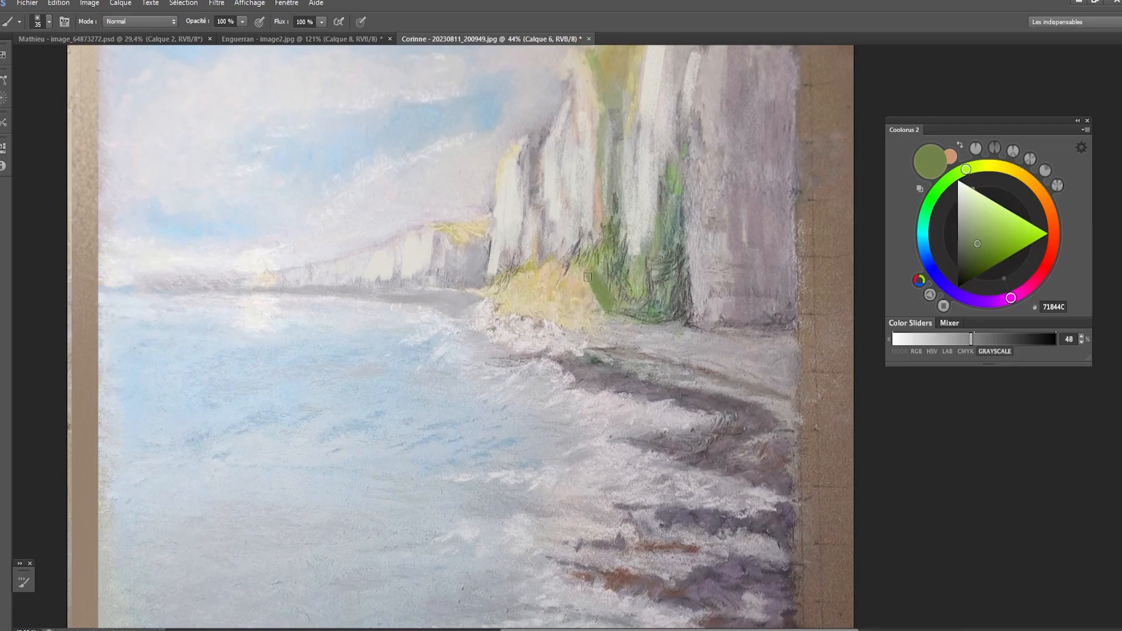
mouse_move(588, 277)
mouse_down()
mouse_move(568, 314)
mouse_move(628, 314)
mouse_move(590, 323)
mouse_up()
key(bracketleft)
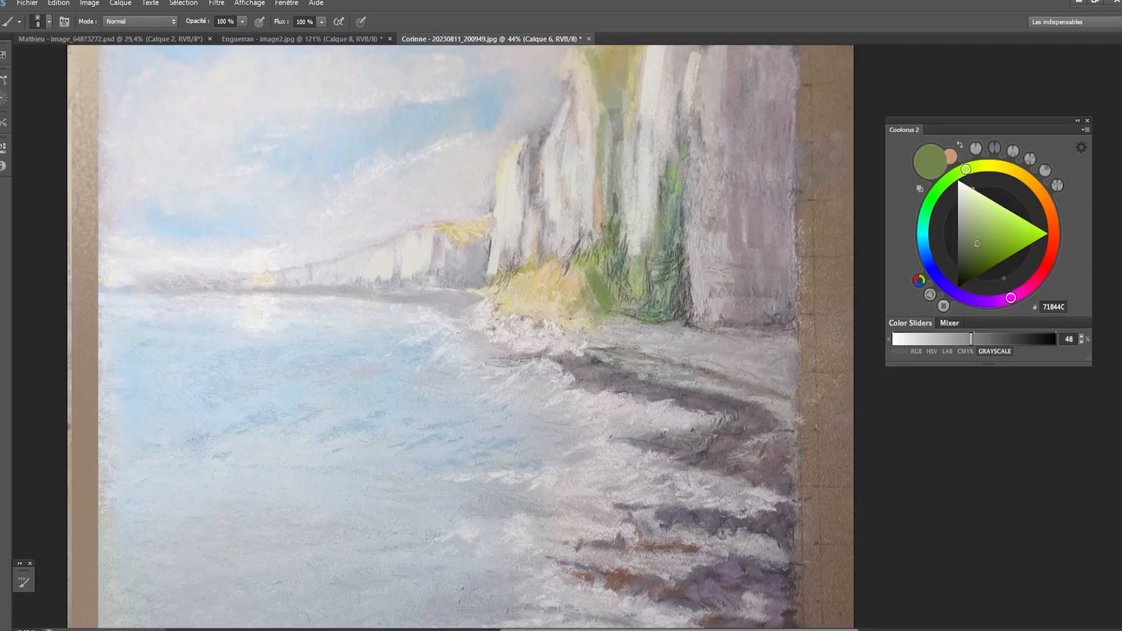
key(bracketright)
mouse_move(599, 315)
mouse_down()
mouse_move(552, 317)
mouse_move(593, 314)
mouse_move(554, 324)
mouse_move(582, 326)
mouse_move(635, 320)
mouse_up()
key(bracketright)
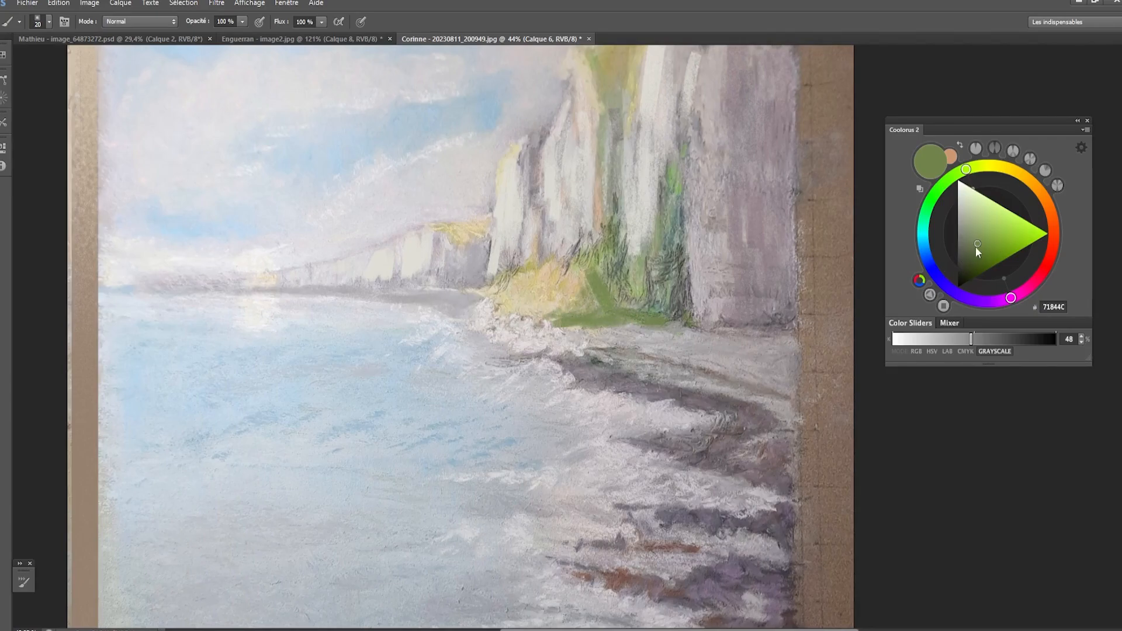
- Shift the color to dark olive 596130 and paint shadowed vegetation at the cliff base and below the shadowed face
drag(968, 170, 977, 167)
drag(965, 262, 975, 257)
key(bracketright)
key(bracketright)
mouse_move(624, 284)
mouse_down()
mouse_move(613, 270)
mouse_move(623, 293)
mouse_move(603, 287)
mouse_move(587, 310)
mouse_move(597, 296)
mouse_move(611, 311)
mouse_move(633, 304)
mouse_move(668, 320)
mouse_move(680, 305)
mouse_move(656, 316)
mouse_move(674, 316)
mouse_move(678, 280)
mouse_move(656, 312)
mouse_move(659, 291)
mouse_move(677, 266)
mouse_move(666, 317)
mouse_move(727, 345)
mouse_move(711, 322)
mouse_move(748, 299)
mouse_move(756, 321)
mouse_move(760, 292)
mouse_move(770, 297)
mouse_move(758, 283)
mouse_move(753, 320)
mouse_move(792, 272)
mouse_up()
key(bracketright)
key(bracketright)
key(bracketleft)
key(bracketright)
key(bracketright)
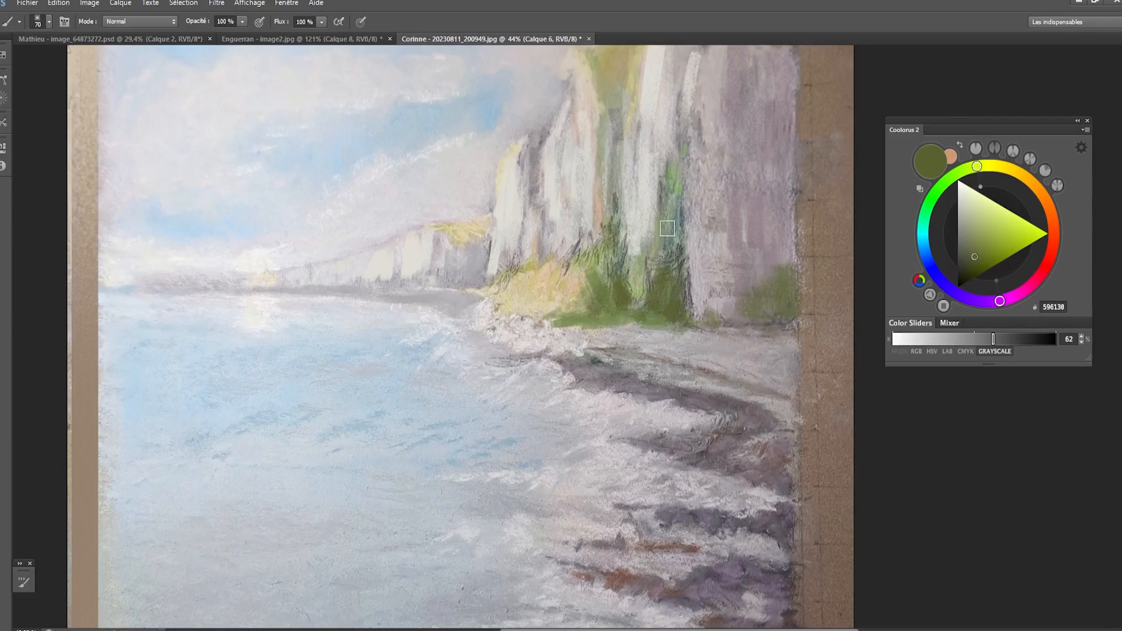
- Repaint the grassy wedge at the top of the cliff gully with the dark olive green
drag(607, 292, 602, 380)
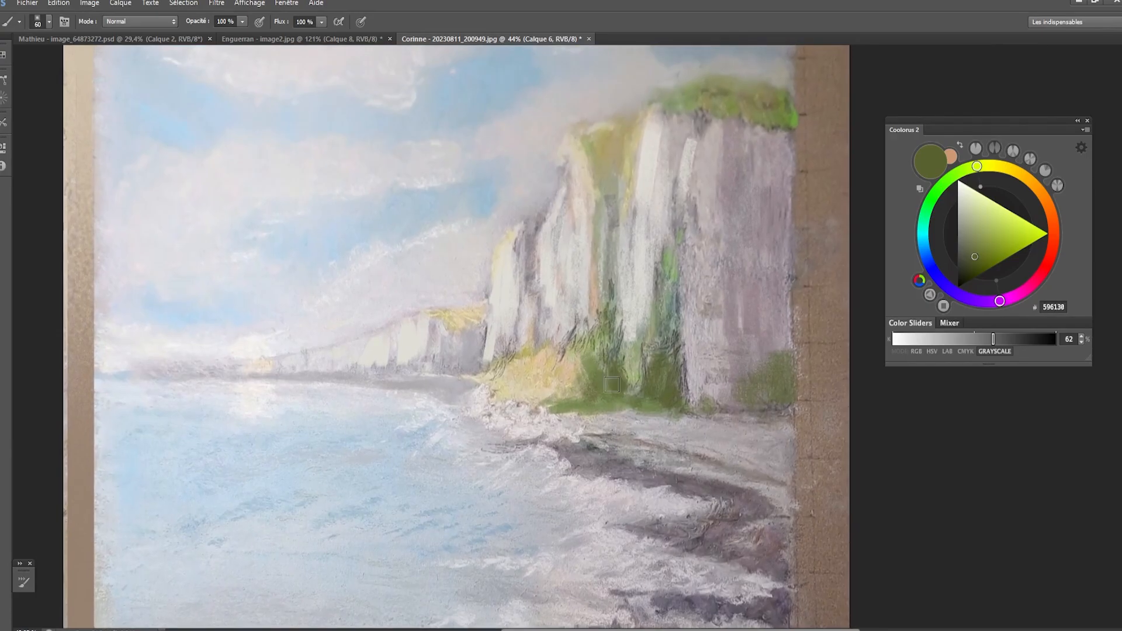
key(bracketleft)
key(bracketleft)
key(bracketleft)
mouse_move(602, 153)
mouse_down()
mouse_move(612, 193)
mouse_move(609, 152)
mouse_move(615, 166)
mouse_move(602, 143)
mouse_move(597, 152)
mouse_move(624, 158)
mouse_move(620, 147)
mouse_move(618, 168)
mouse_move(627, 130)
mouse_move(621, 191)
mouse_up()
- Sample the gully's olive, brighten it to yellow-green B5AF58 and paint it along the yellow bush's edge
alt+click(626, 146)
key(bracketleft)
key(bracketleft)
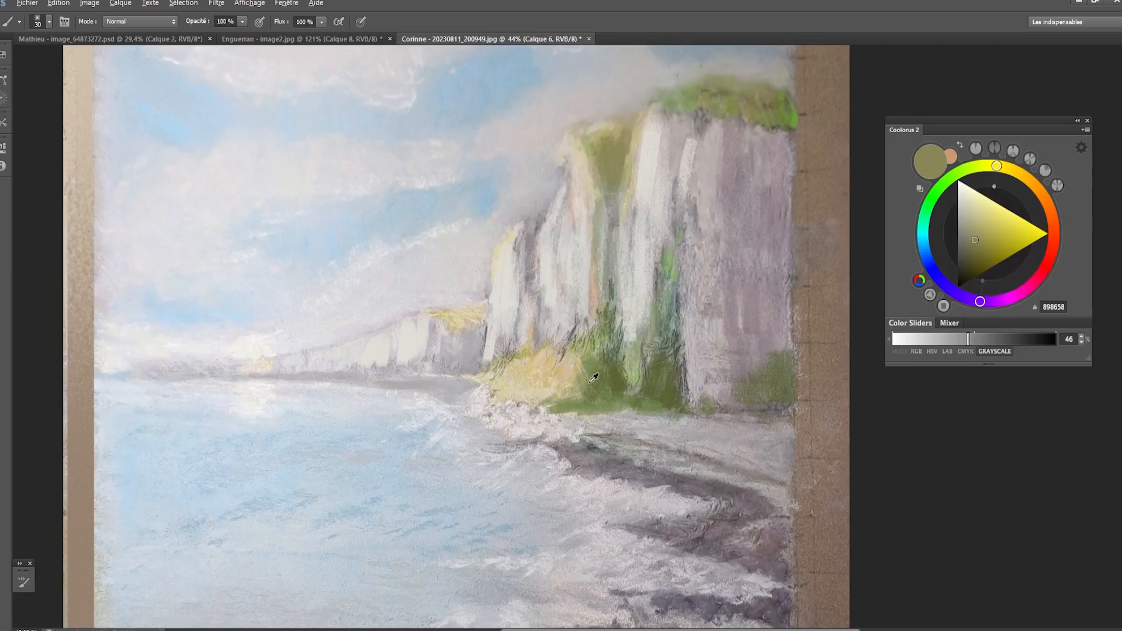
click(986, 232)
drag(987, 232, 991, 231)
key(bracketright)
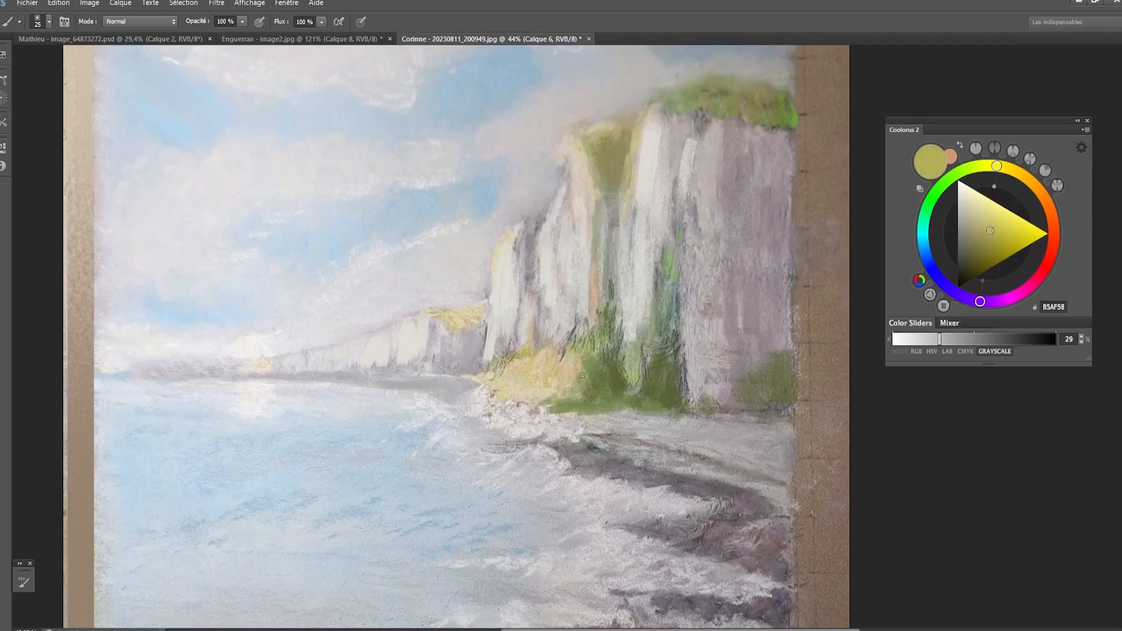
drag(587, 349, 571, 383)
key(bracketleft)
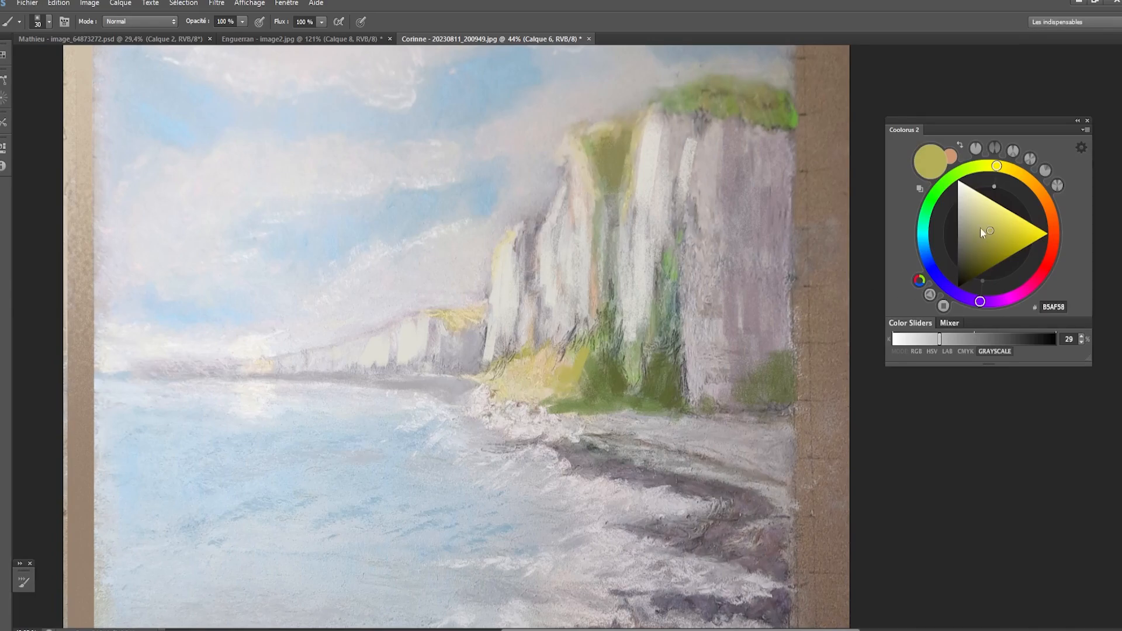
- Shift the color to a greener, slightly paler yellow-green and paint where the yellow bush meets the darker vegetation at the cliff base
drag(998, 166, 986, 165)
drag(987, 220, 985, 227)
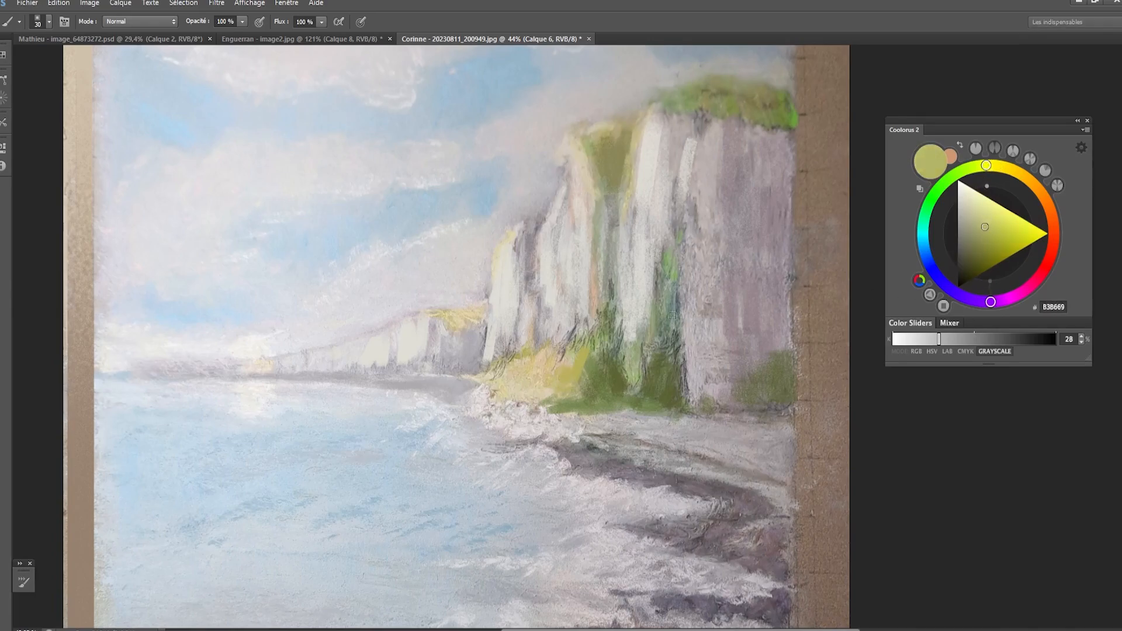
key(bracketright)
drag(572, 391, 555, 397)
drag(572, 356, 554, 387)
key(bracketleft)
drag(638, 405, 643, 405)
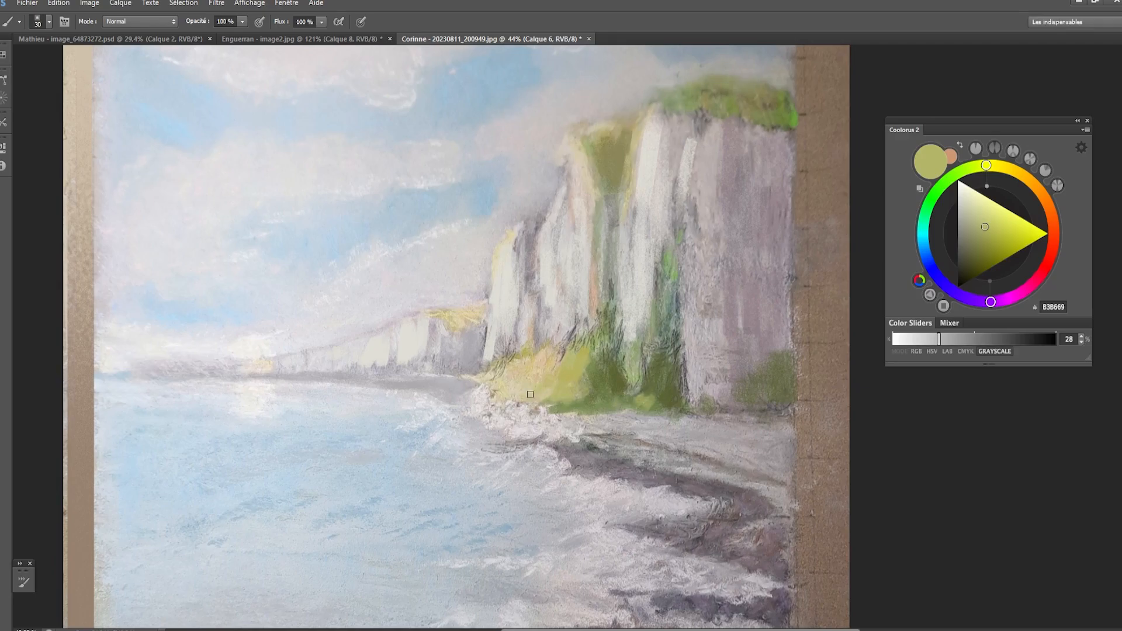
- Brighten the color to pale yellow EFF28A and paint sunlit highlights across the yellow bush
drag(986, 220, 994, 207)
mouse_move(544, 365)
mouse_down()
mouse_move(540, 383)
mouse_move(538, 357)
mouse_move(513, 390)
mouse_up()
key(bracketleft)
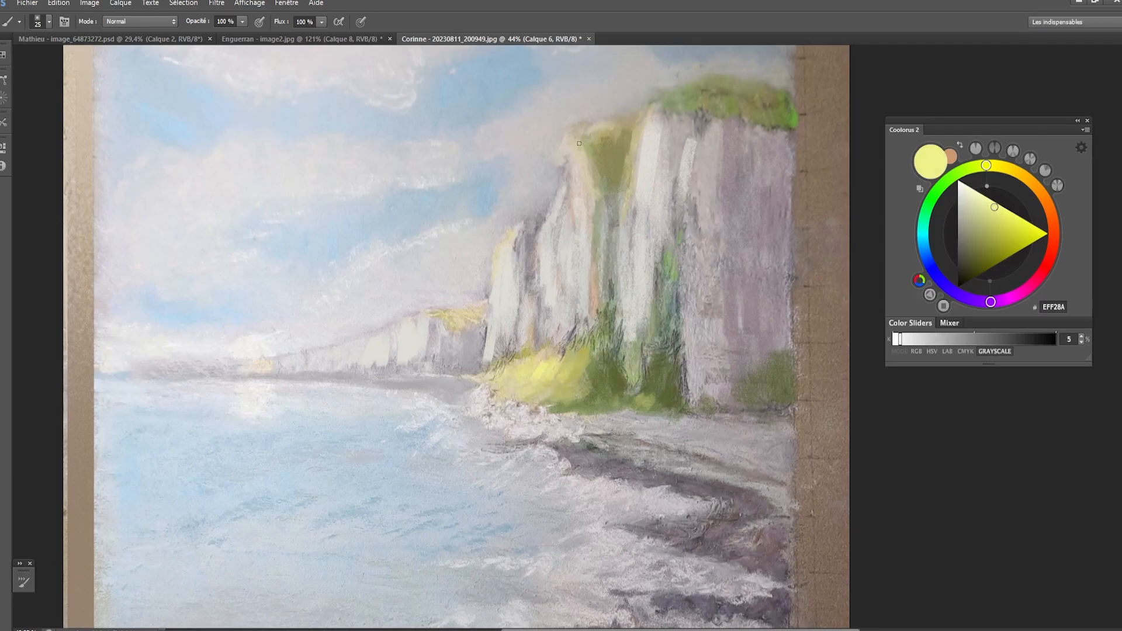
- Paint pale yellow highlights along the lit grassy edge beside the top of the cliff gully, using a smaller brush
drag(581, 137, 575, 151)
key(bracketleft)
click(981, 218)
drag(581, 139, 575, 157)
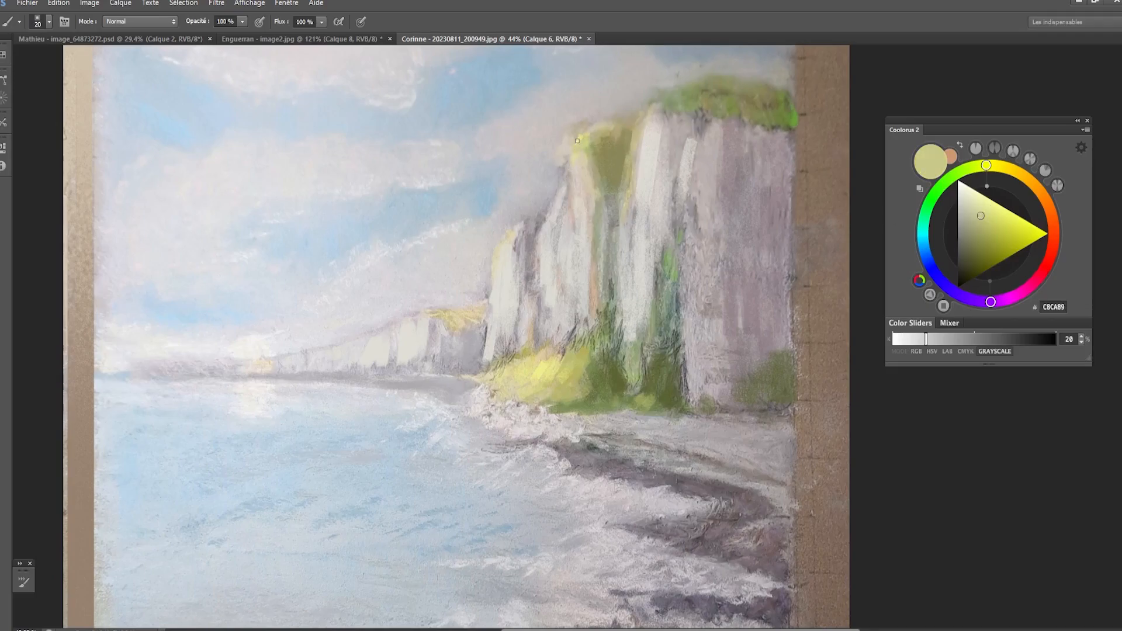
- Shift the color to tan A49372 and paint the grassy top of the distant cliff and small vegetation patches along its foot
click(972, 209)
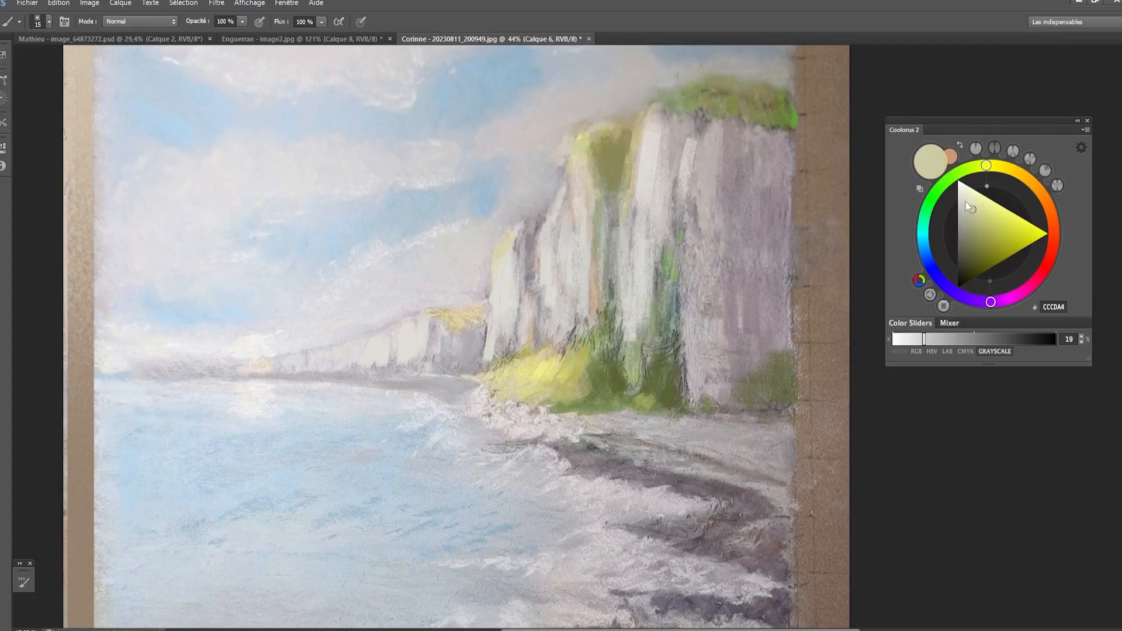
click(1030, 181)
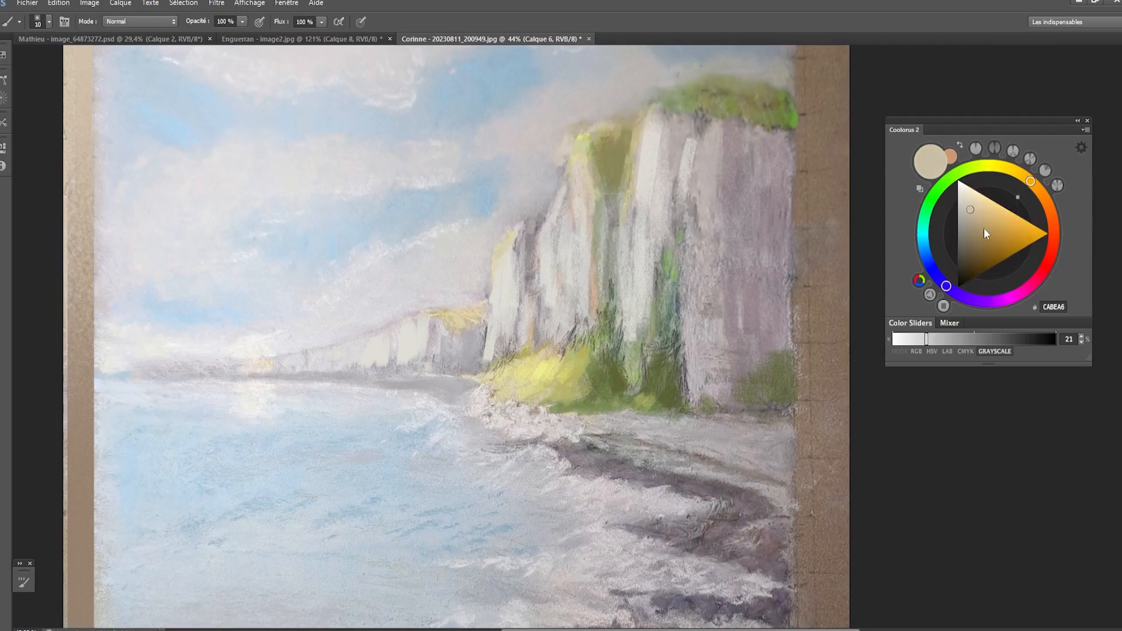
drag(984, 228, 976, 230)
key(bracketright)
drag(446, 318, 482, 330)
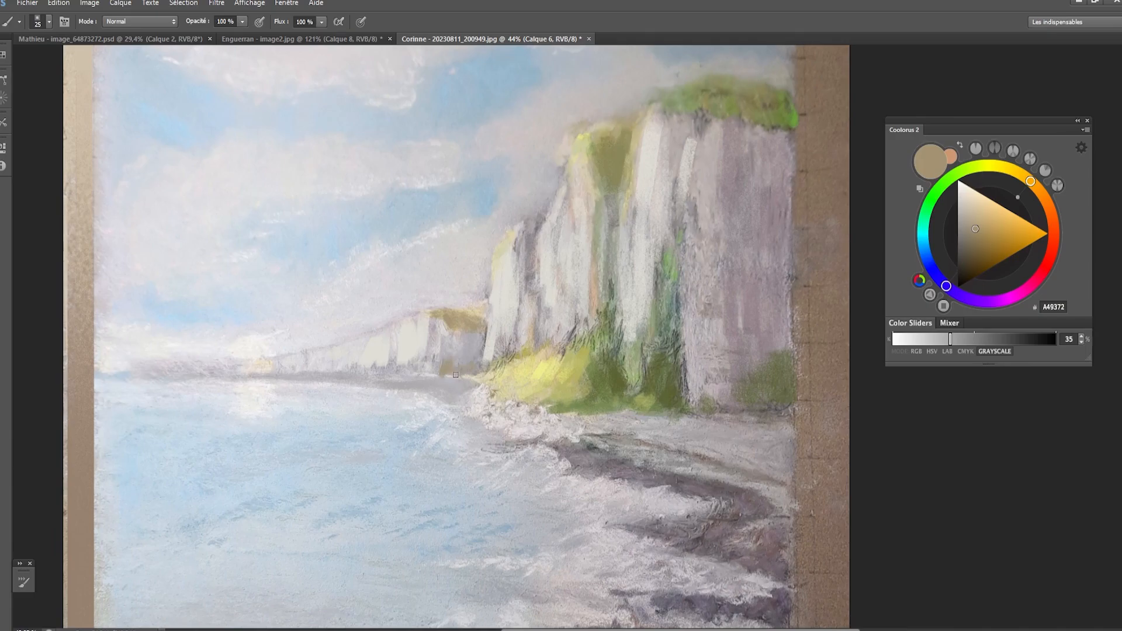
drag(425, 372, 323, 371)
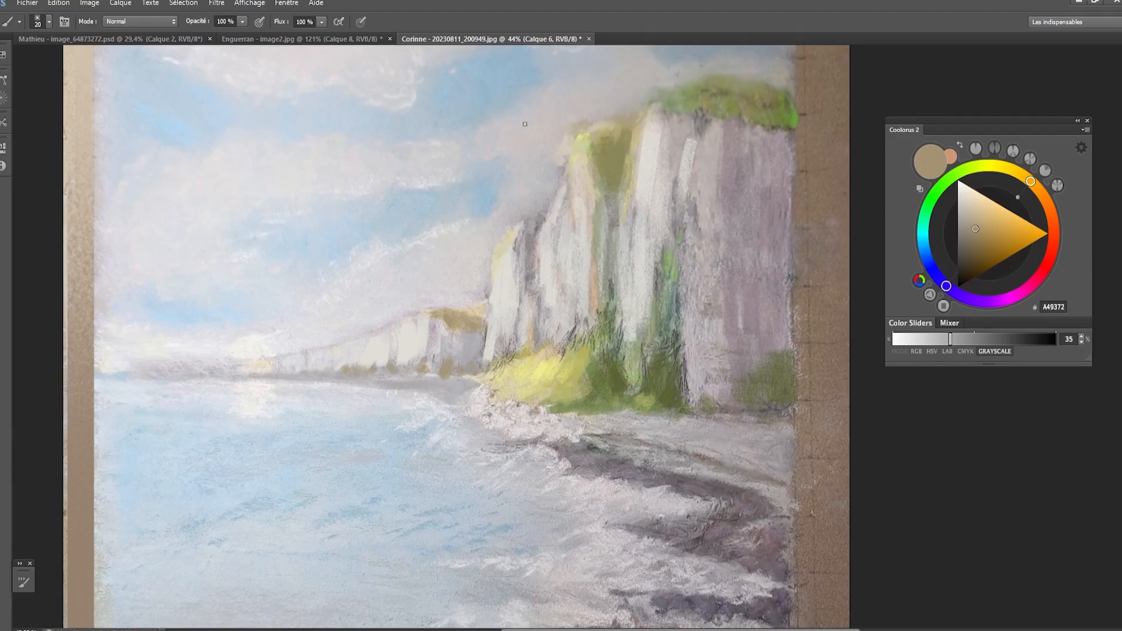
- Sample the mauve-grey of the shadowed cliff face and paint a shadow patch near the top of the lit white face
alt+click(663, 166)
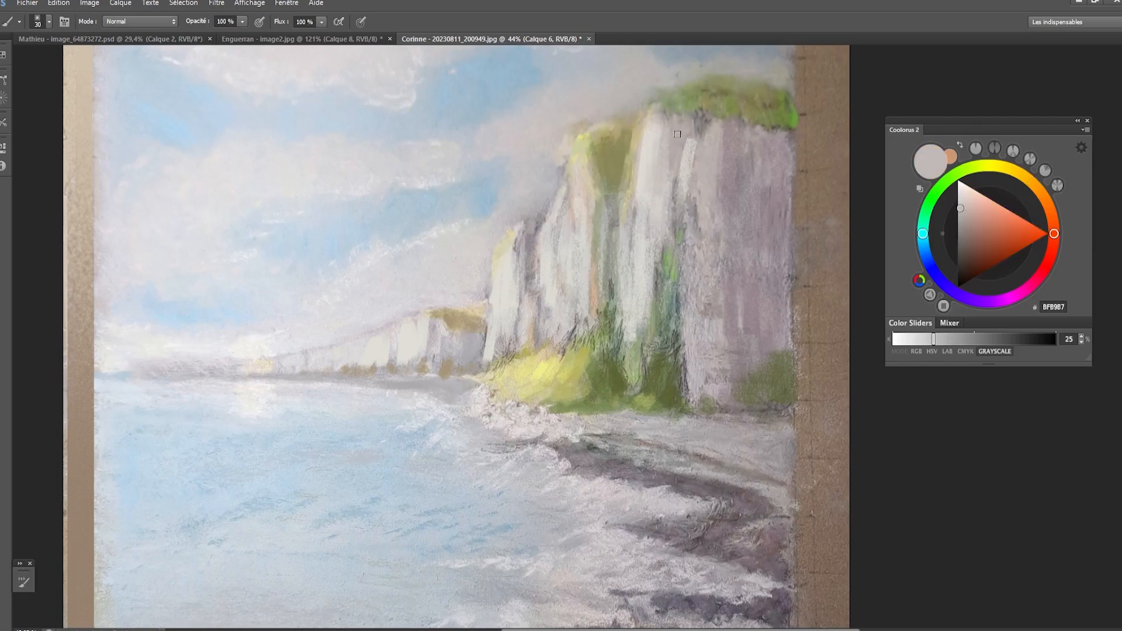
key(bracketright)
alt+click(744, 152)
alt+click(727, 170)
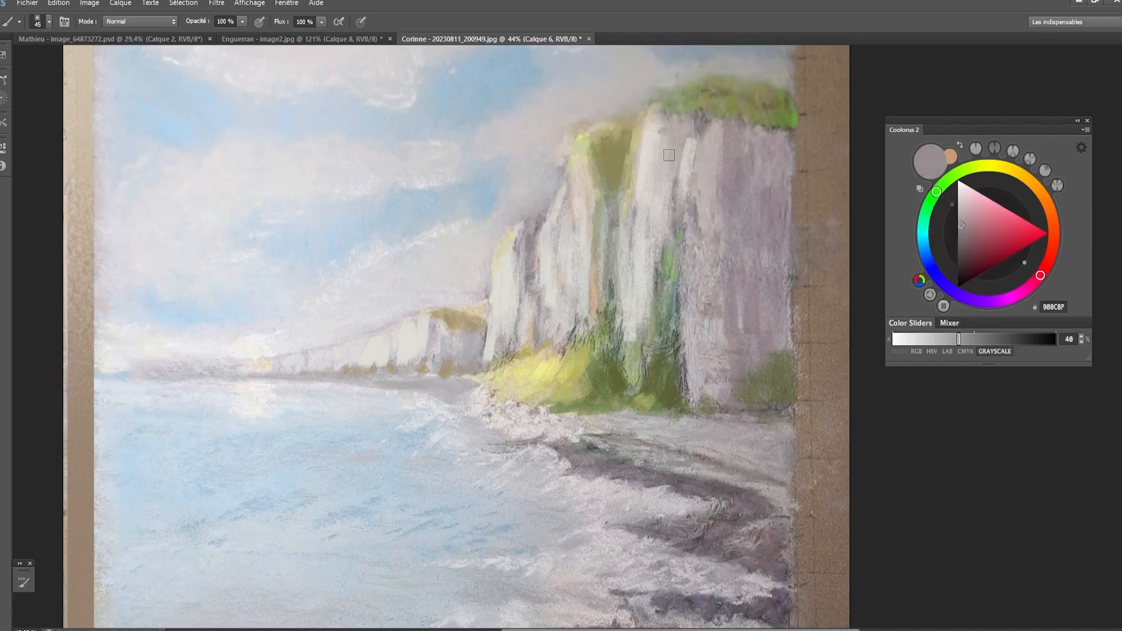
drag(665, 137, 680, 133)
- Sample the olive green at the cliff base and paint shadow strokes through the yellow bush with a smaller brush
alt+click(602, 374)
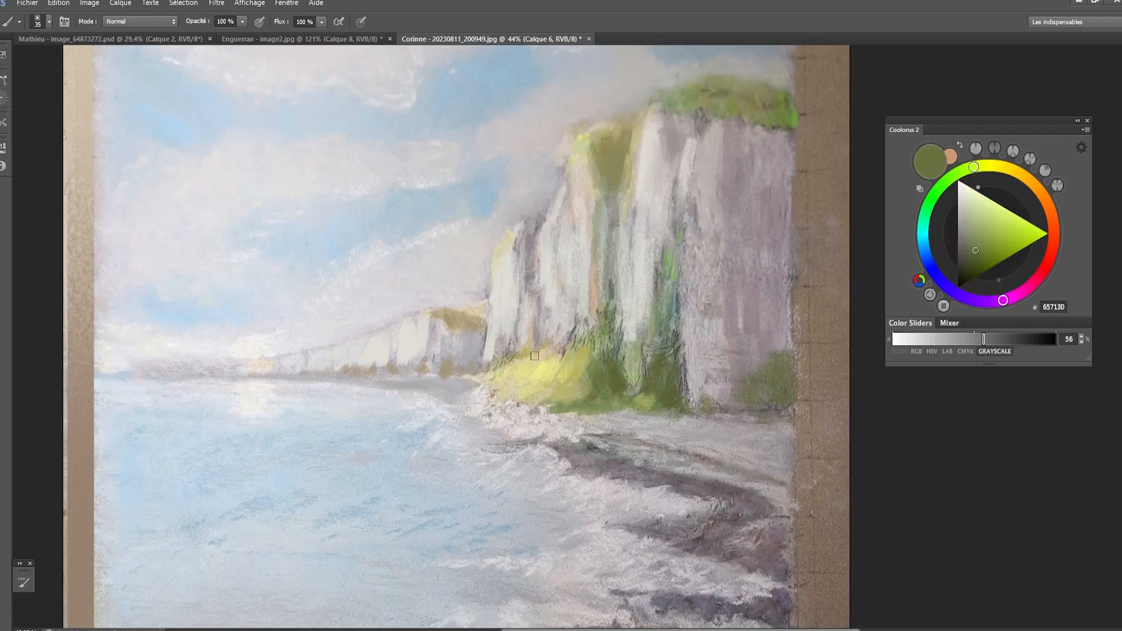
key(bracketleft)
key(bracketleft)
key(bracketleft)
mouse_move(554, 365)
mouse_down()
mouse_move(558, 353)
mouse_move(543, 377)
mouse_move(513, 387)
mouse_move(534, 371)
mouse_move(525, 373)
mouse_up()
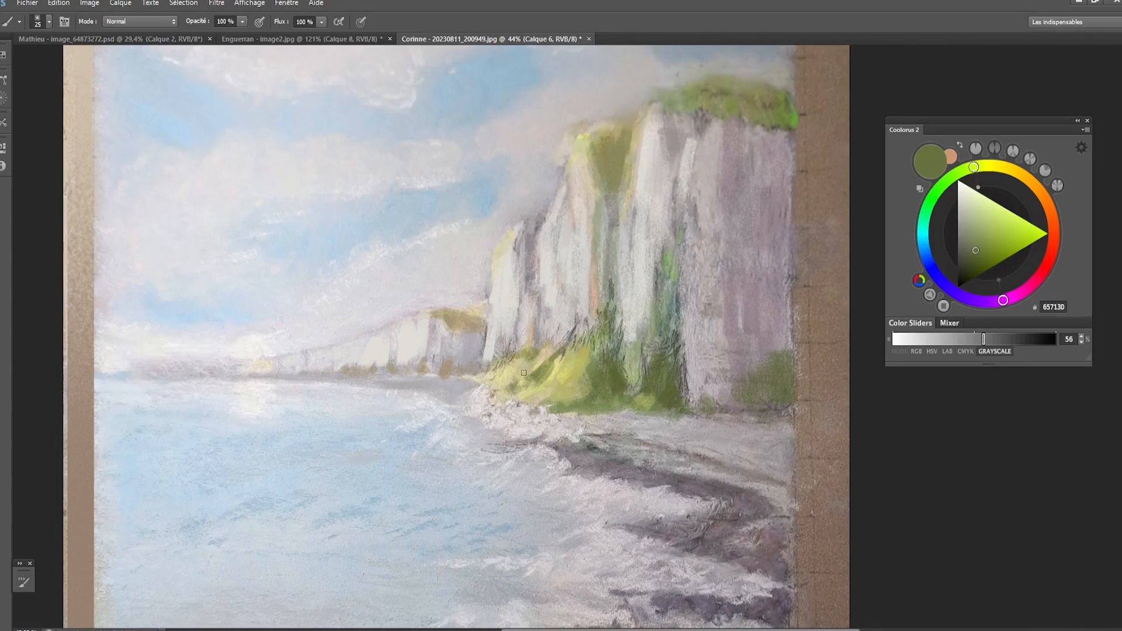
- Blend the bush's light and shadow areas with small strokes of sampled yellow-green and olive
alt+click(546, 354)
alt+click(576, 367)
key(bracketleft)
key(bracketleft)
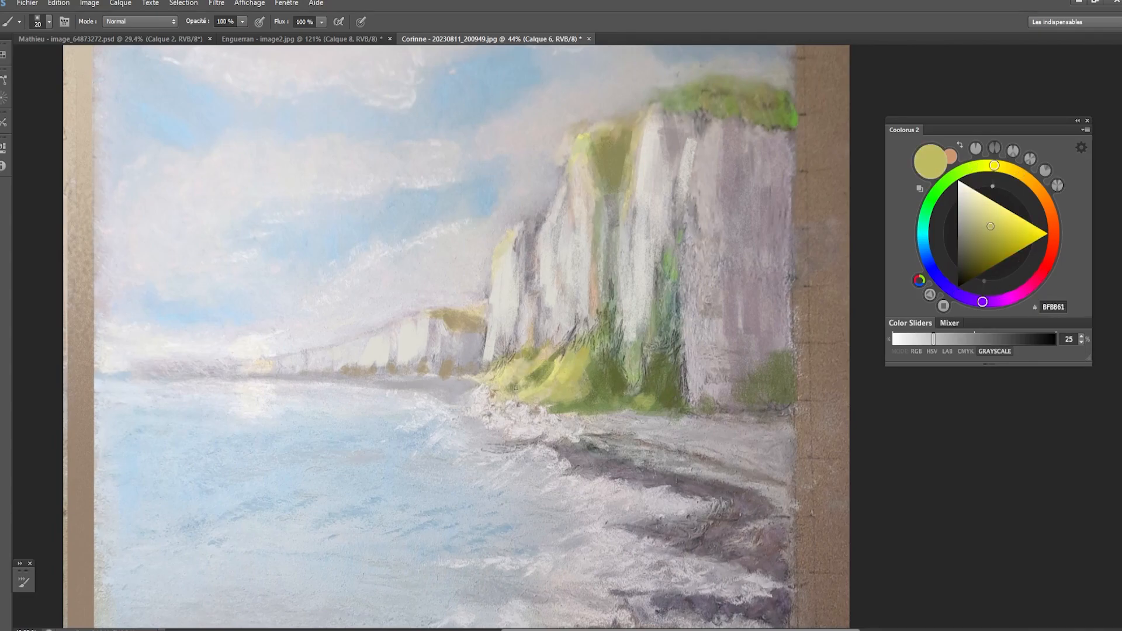
alt+click(547, 370)
drag(547, 374, 530, 401)
alt+click(529, 401)
alt+click(548, 367)
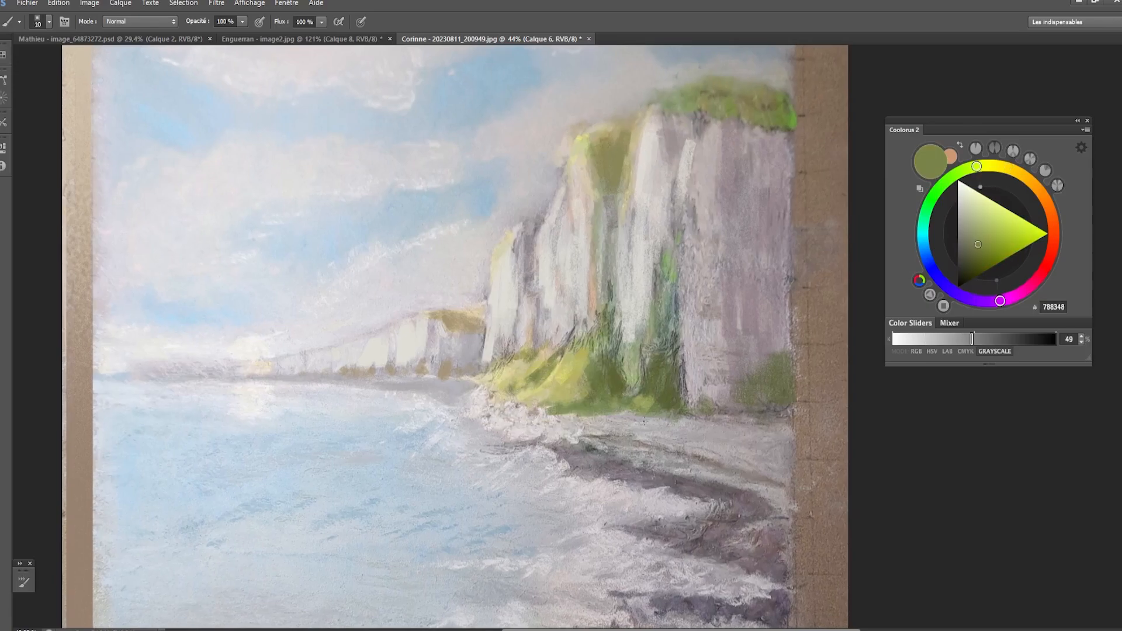
- Sample the sky blue, mute it to 779EBA and paint cool reflected light on the cliff's shadowed faces
alt+click(595, 425)
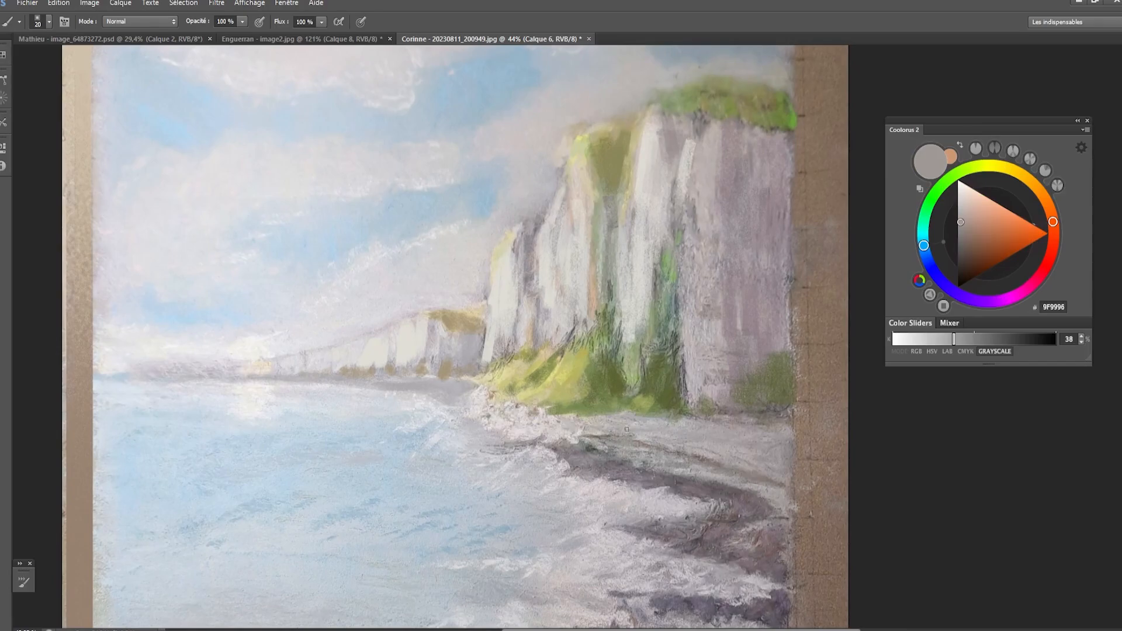
drag(577, 296, 596, 289)
key([)
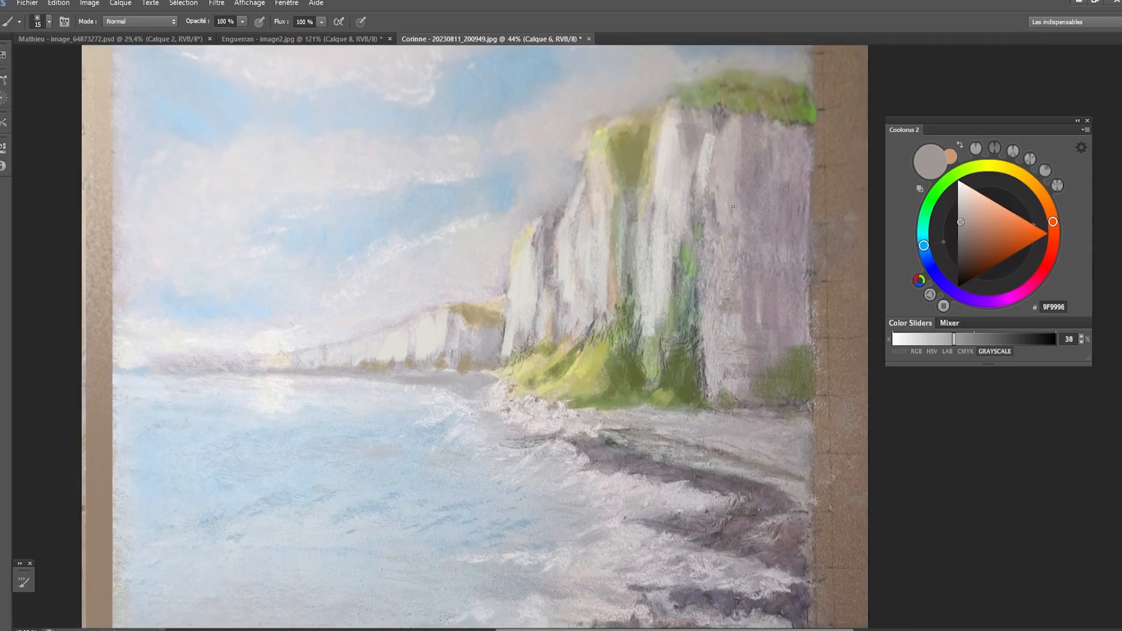
drag(521, 197, 524, 211)
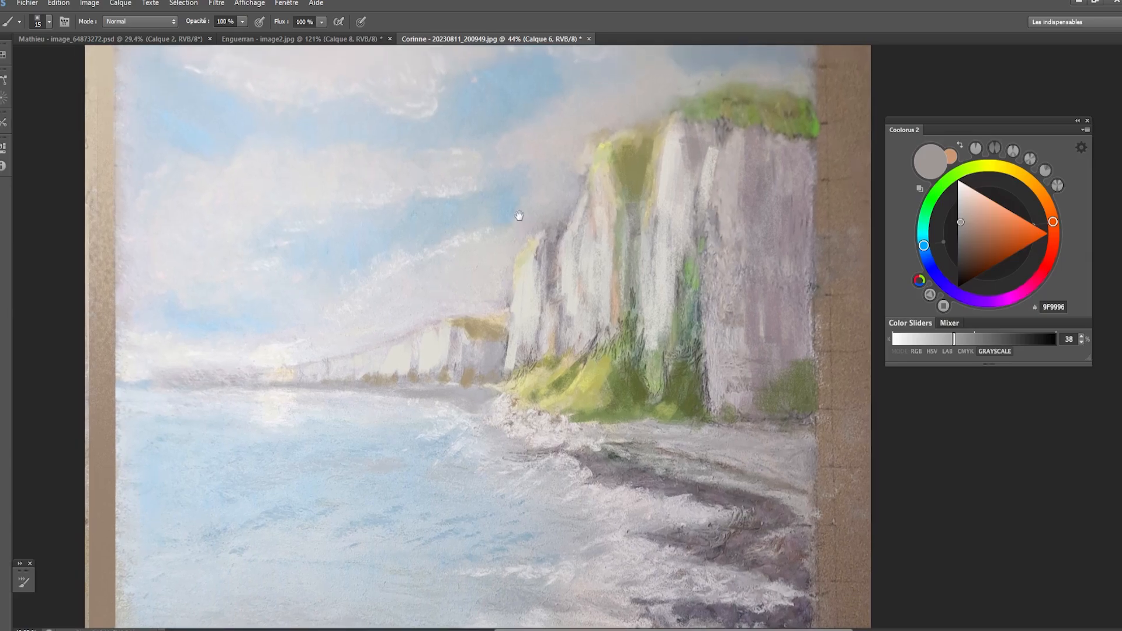
alt+click(505, 90)
click(980, 220)
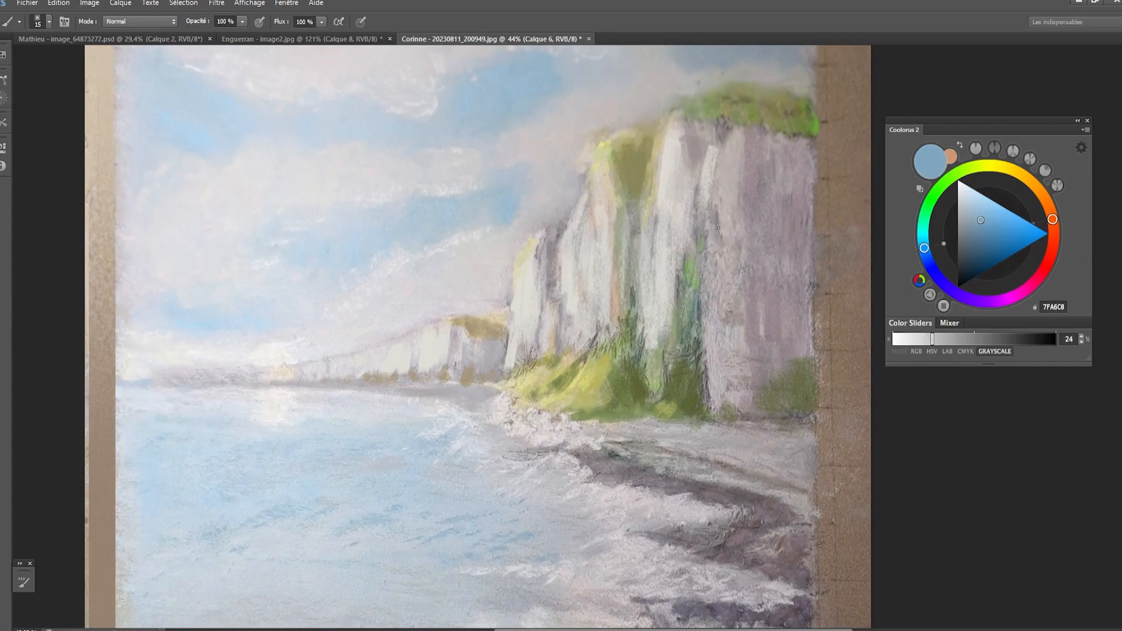
click(982, 222)
key(bracketright)
key(bracketright)
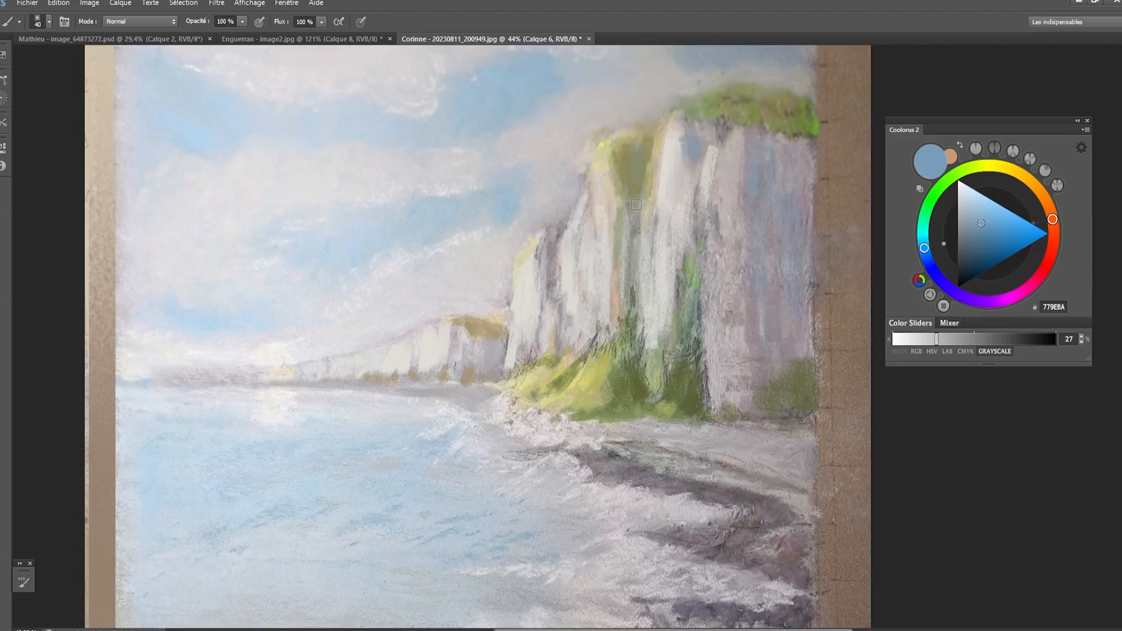
key(bracketleft)
key(bracketleft)
- Sample the bright green at the cliff top's outer edge, darken it to 526941 and tone down the grass there
alt+click(817, 124)
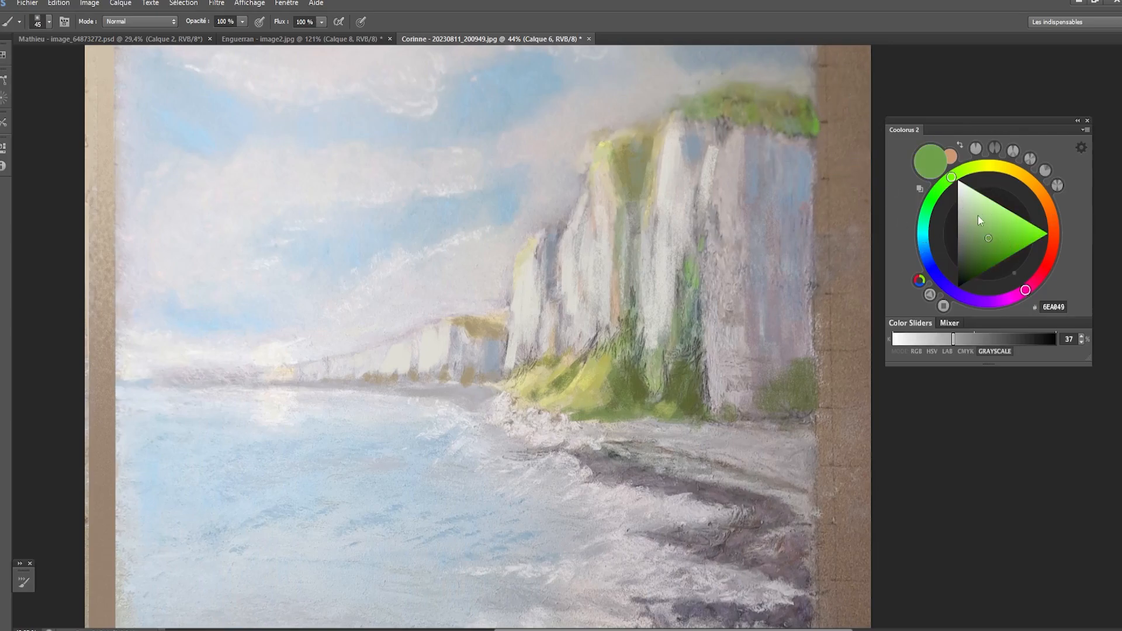
click(977, 239)
click(976, 244)
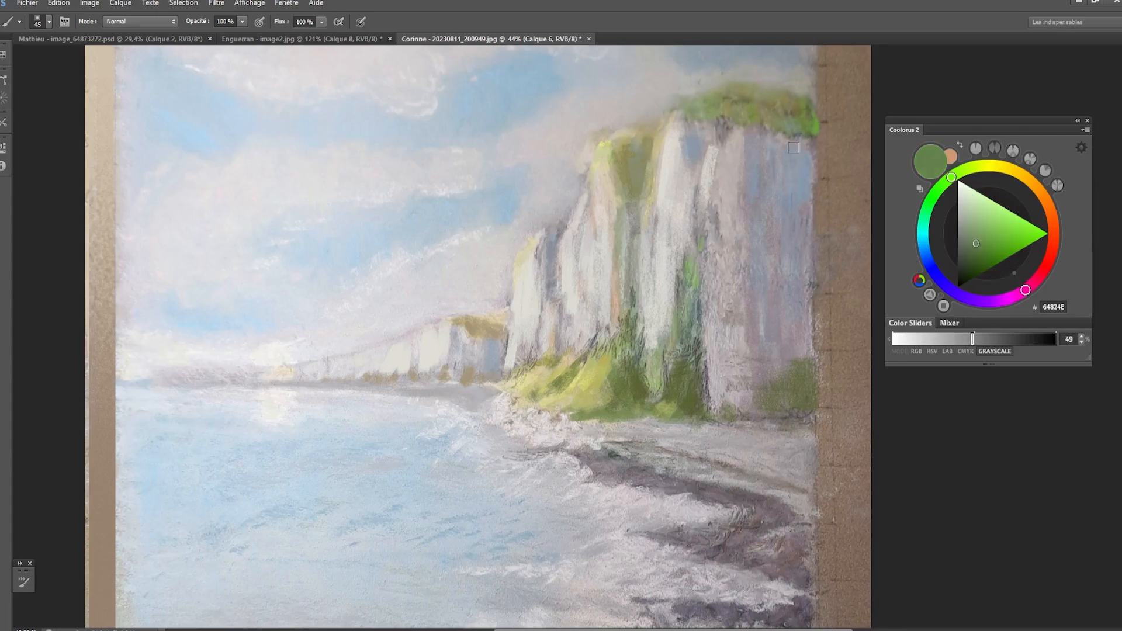
key(bracketleft)
drag(975, 245, 971, 251)
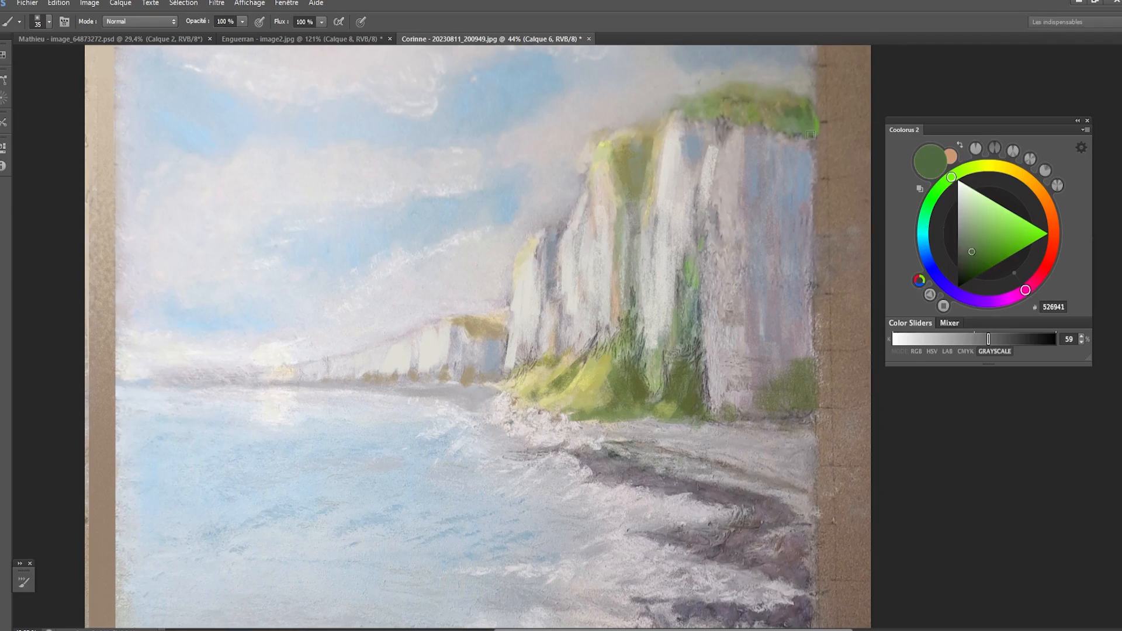
- Paint dark green vegetation at the foot of the shadowed cliff face near the picture's edge with a larger brush
key(bracketright)
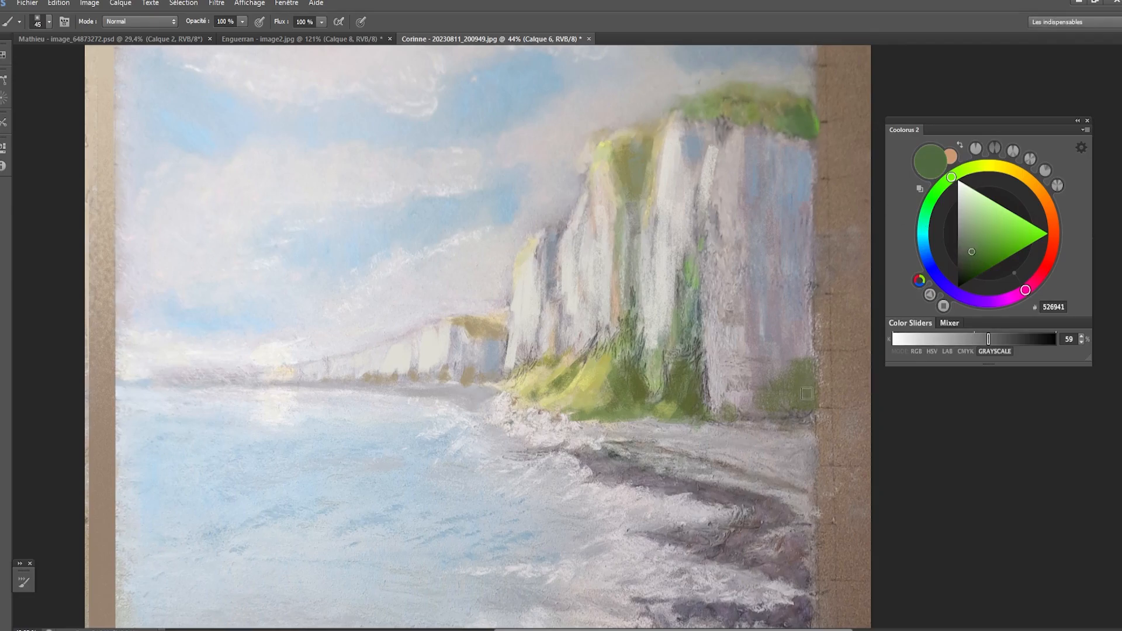
mouse_move(799, 363)
mouse_down()
mouse_move(772, 355)
mouse_move(767, 394)
mouse_move(765, 370)
mouse_move(777, 408)
mouse_up()
key(bracketright)
click(817, 423)
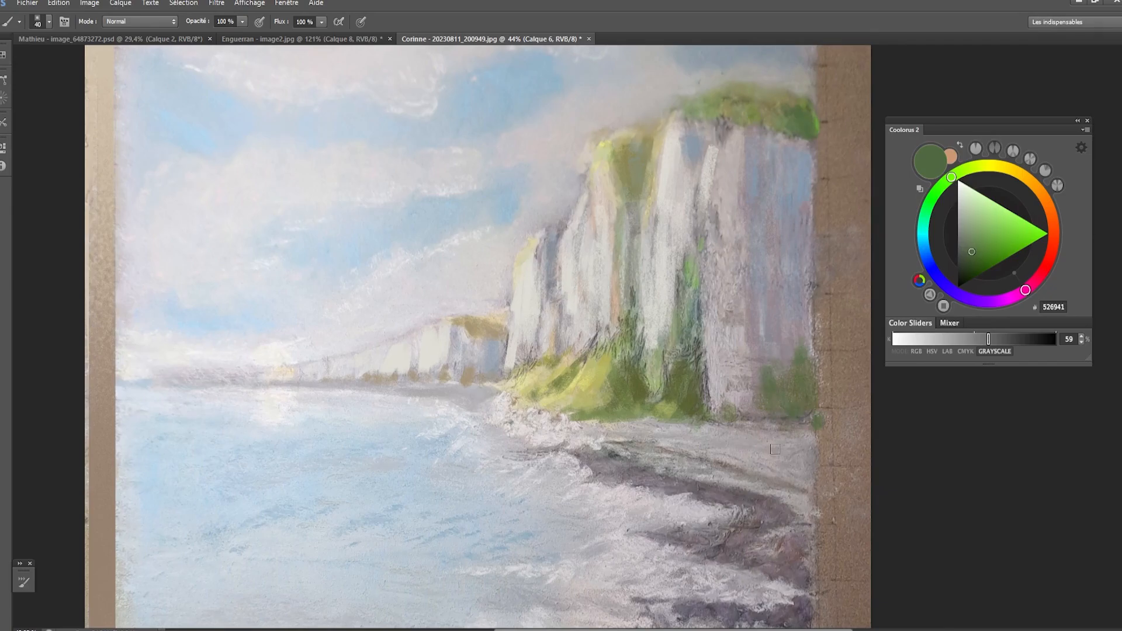
- Sample the foreground rocks' brown, darken it to 3D2828 and paint deeper shadows into the rocks
mouse_move(707, 541)
mouse_down()
mouse_move(674, 430)
mouse_move(660, 447)
mouse_move(663, 385)
mouse_up()
key(bracketleft)
scroll(666, 430, down, 3)
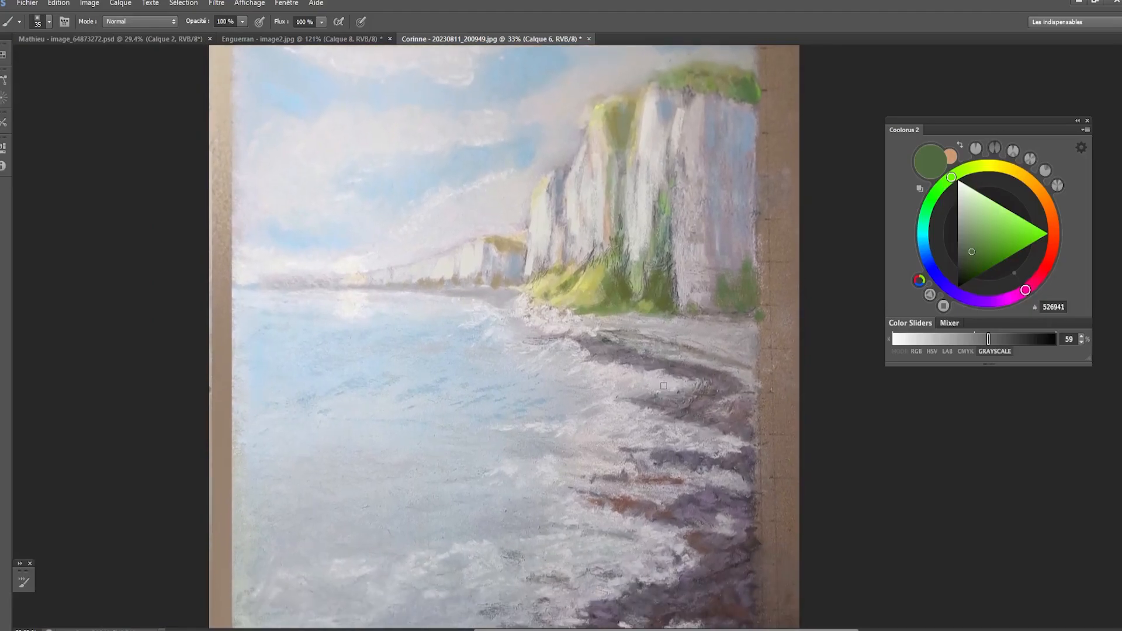
drag(670, 482, 666, 419)
key(bracketleft)
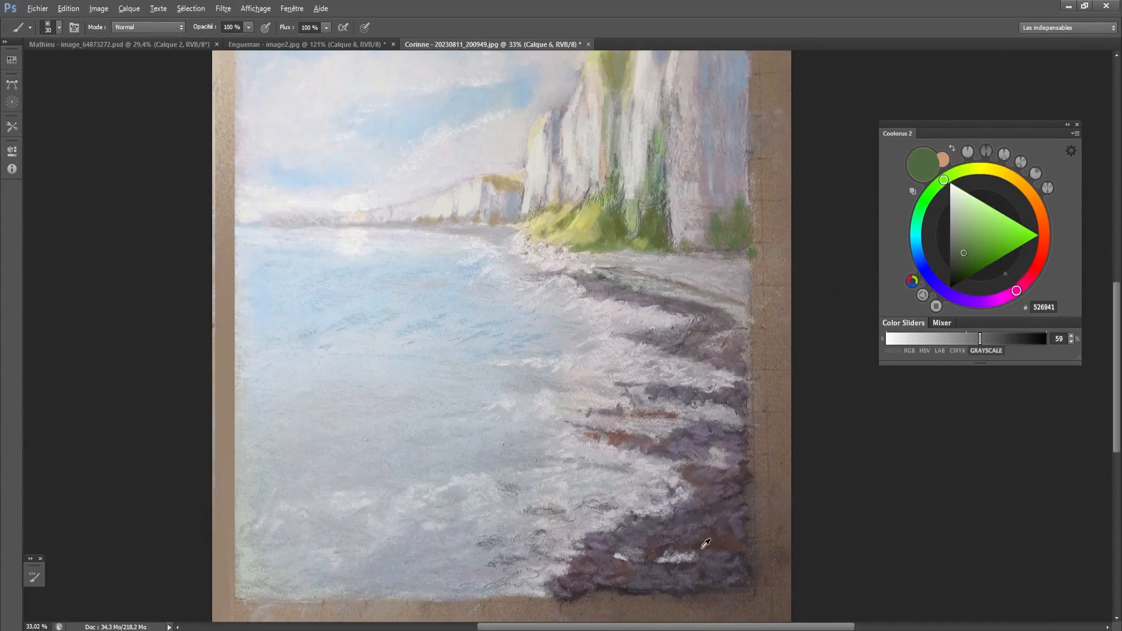
click(957, 266)
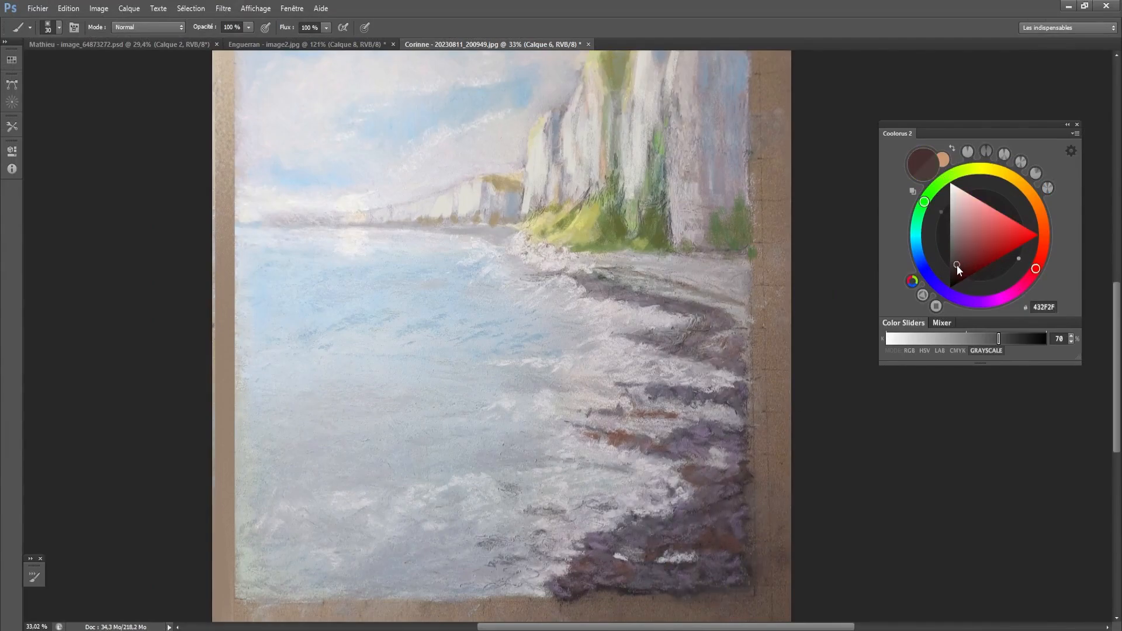
key(bracketright)
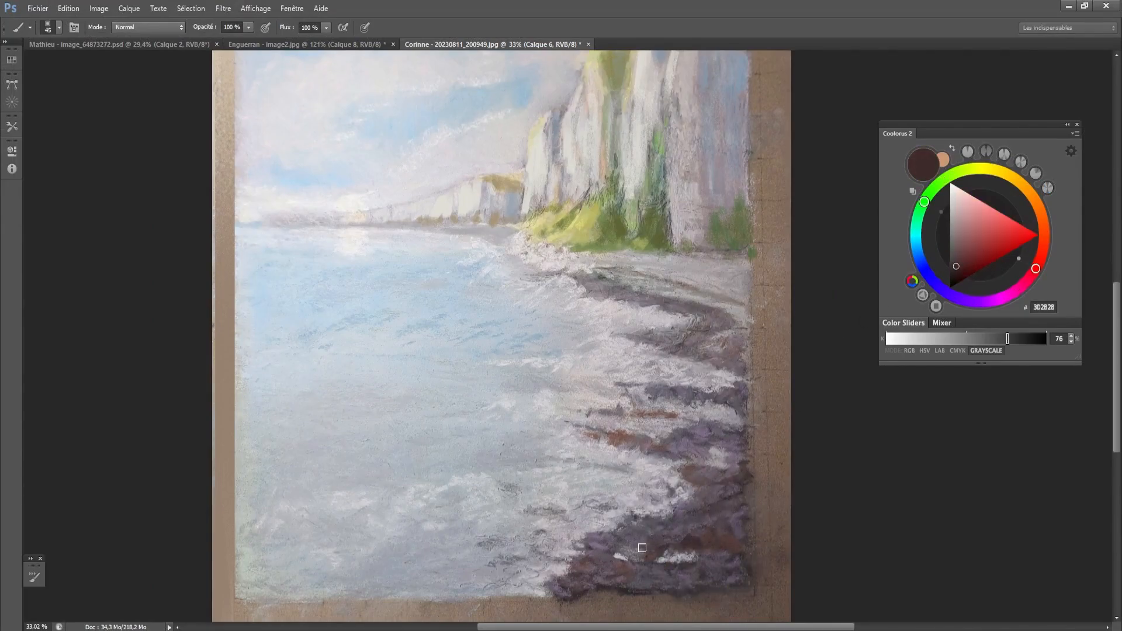
key(bracketright)
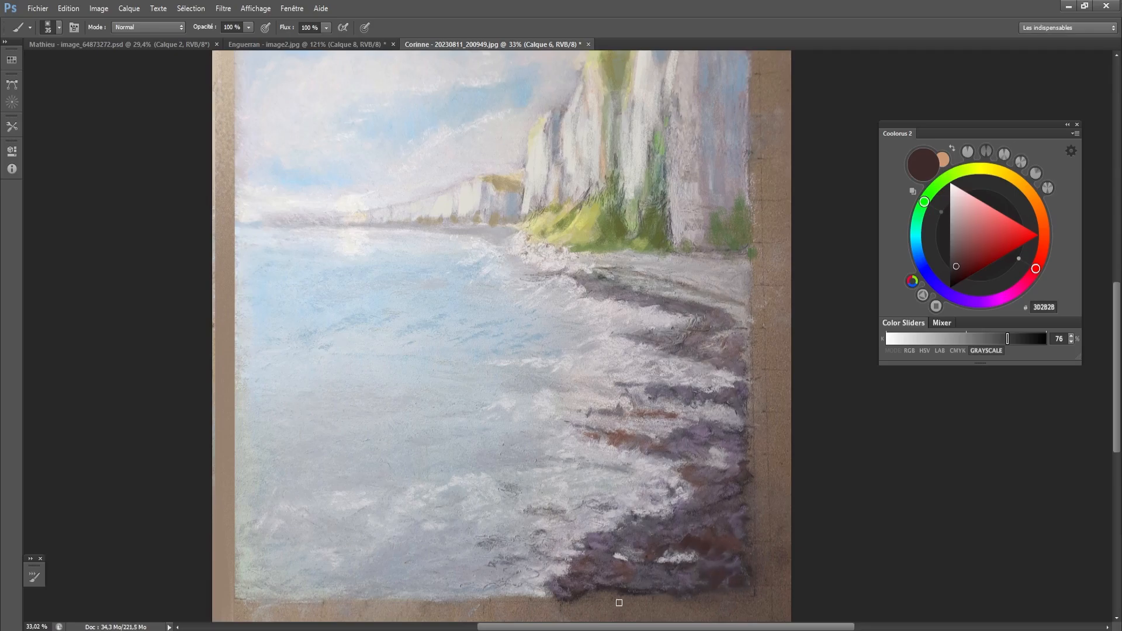
- Darken the lower edge of the foreground rocks and paint a separate dark rock in the water beside them
mouse_move(601, 593)
mouse_down()
mouse_move(665, 592)
mouse_move(569, 595)
mouse_move(499, 573)
mouse_move(524, 571)
mouse_move(512, 585)
mouse_move(496, 566)
mouse_move(485, 571)
mouse_move(518, 584)
mouse_move(540, 575)
mouse_move(496, 570)
mouse_move(499, 579)
mouse_move(525, 572)
mouse_move(505, 564)
mouse_move(544, 582)
mouse_move(474, 564)
mouse_up()
key(bracketright)
alt+click(605, 576)
key(bracketright)
drag(563, 547, 606, 541)
key(bracketleft)
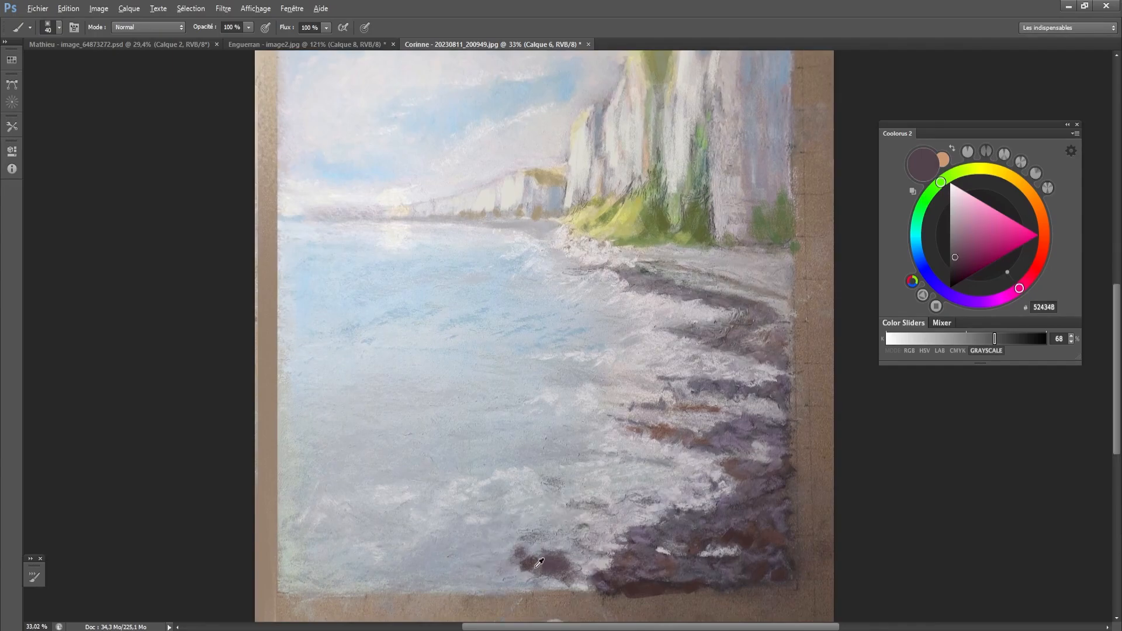
alt+click(539, 562)
drag(526, 576, 553, 570)
- Paint a larger dark brown rock mass (402E2E) in the sea at the painting's bottom-left corner
key(bracketright)
key(bracketright)
key(bracketright)
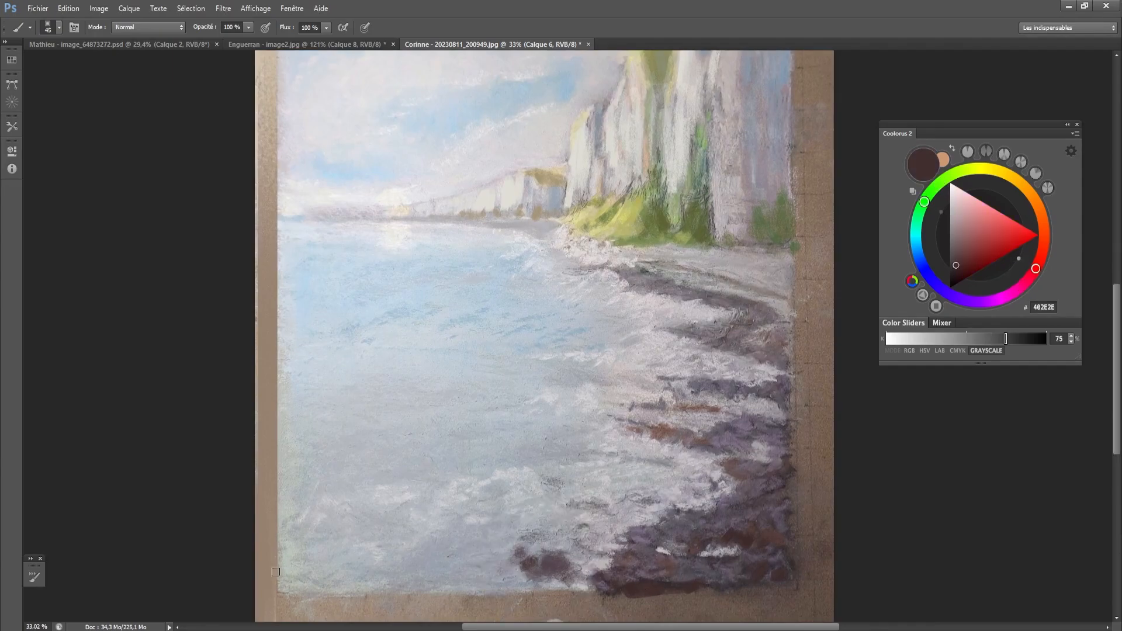
mouse_move(322, 547)
mouse_down()
mouse_move(276, 575)
mouse_move(293, 555)
mouse_move(360, 561)
mouse_move(355, 594)
mouse_move(312, 592)
mouse_move(387, 588)
mouse_move(351, 570)
mouse_move(401, 595)
mouse_move(345, 559)
mouse_move(366, 577)
mouse_move(474, 601)
mouse_move(427, 604)
mouse_move(466, 604)
mouse_move(459, 591)
mouse_move(496, 600)
mouse_up()
key(bracketright)
key(bracketright)
key(bracketleft)
key(bracketleft)
alt+click(379, 557)
alt+click(363, 592)
- Paint a faint grey submerged rock between the two dark foreground rocks and soften it with sampled water color
key(bracketright)
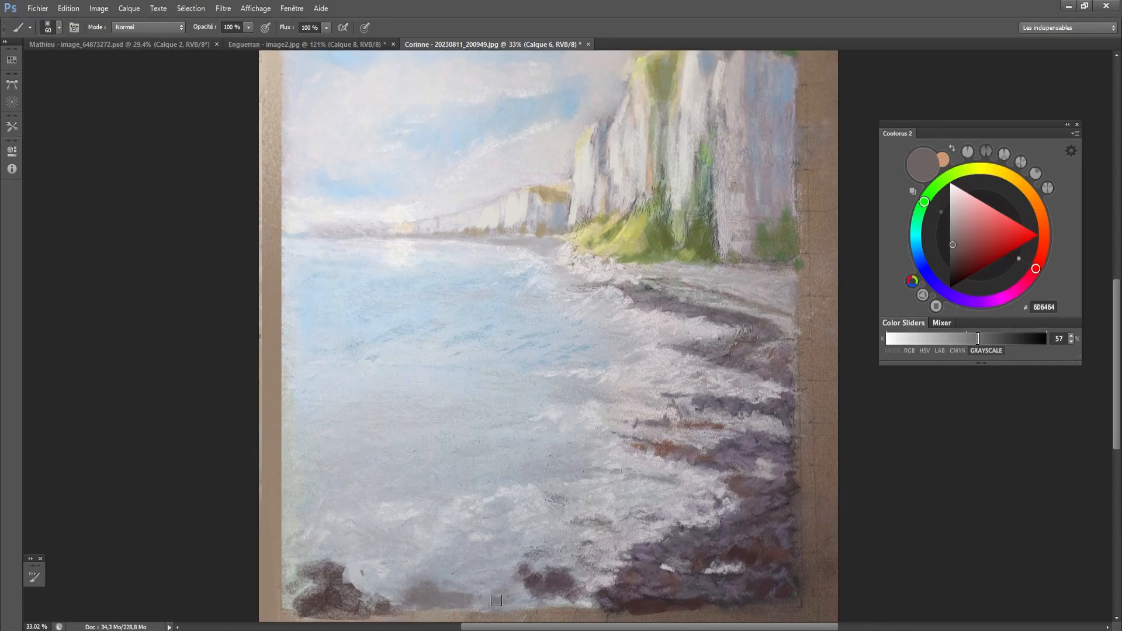
alt+click(457, 581)
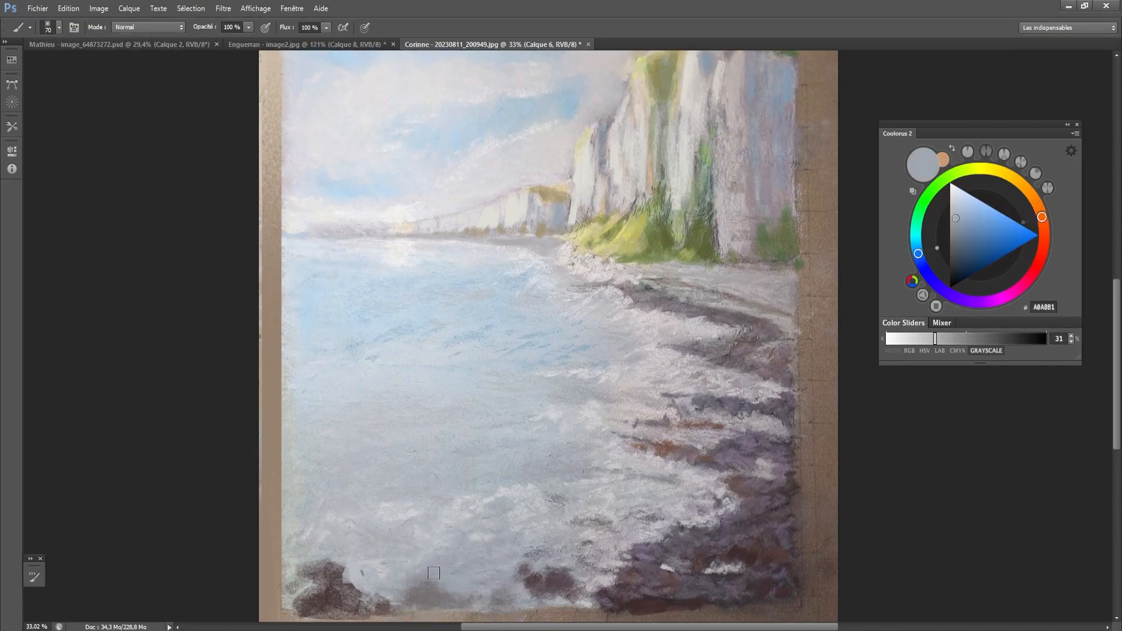
key(bracketright)
drag(465, 466, 470, 448)
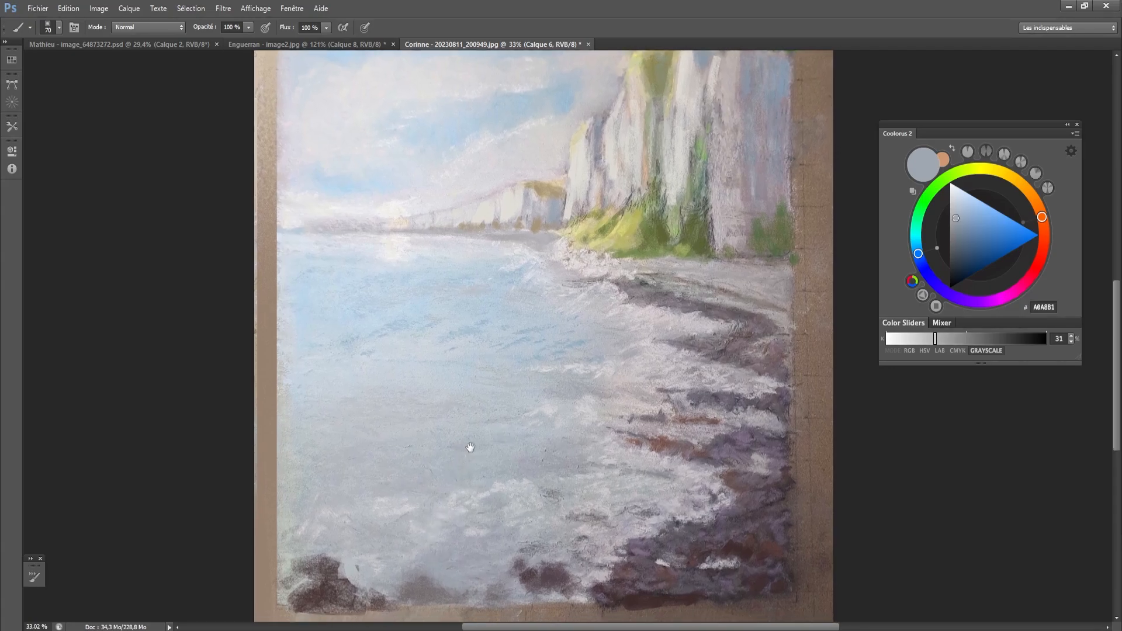
alt+click(468, 328)
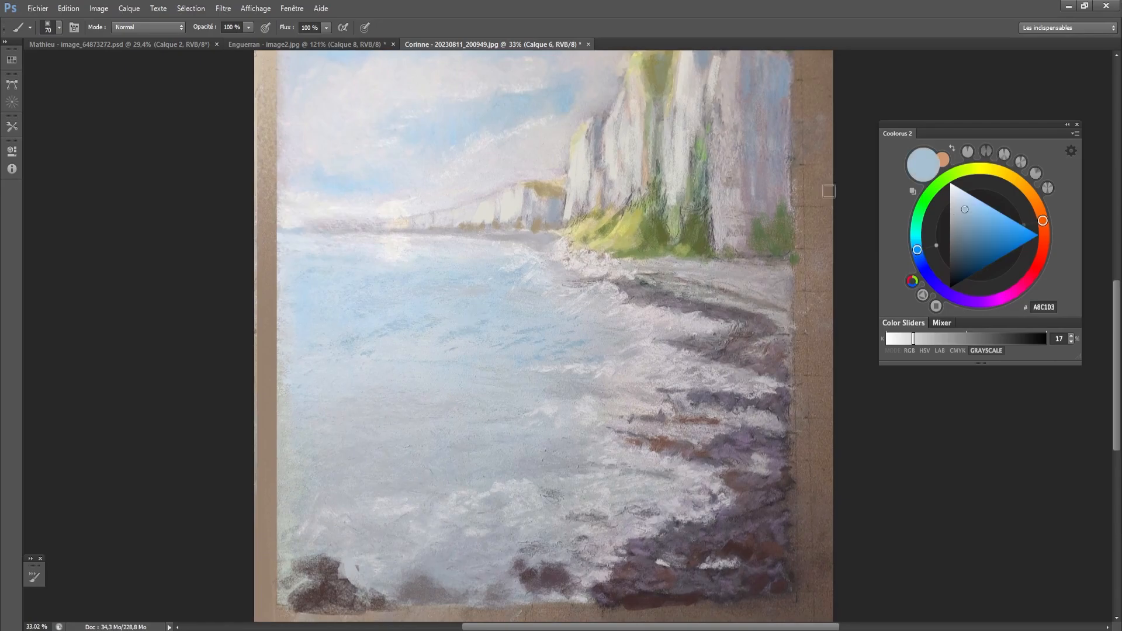
- Set the brush color to light blue 87AFCC and paint it over the sea from below the horizon to mid-water along the left side
click(974, 218)
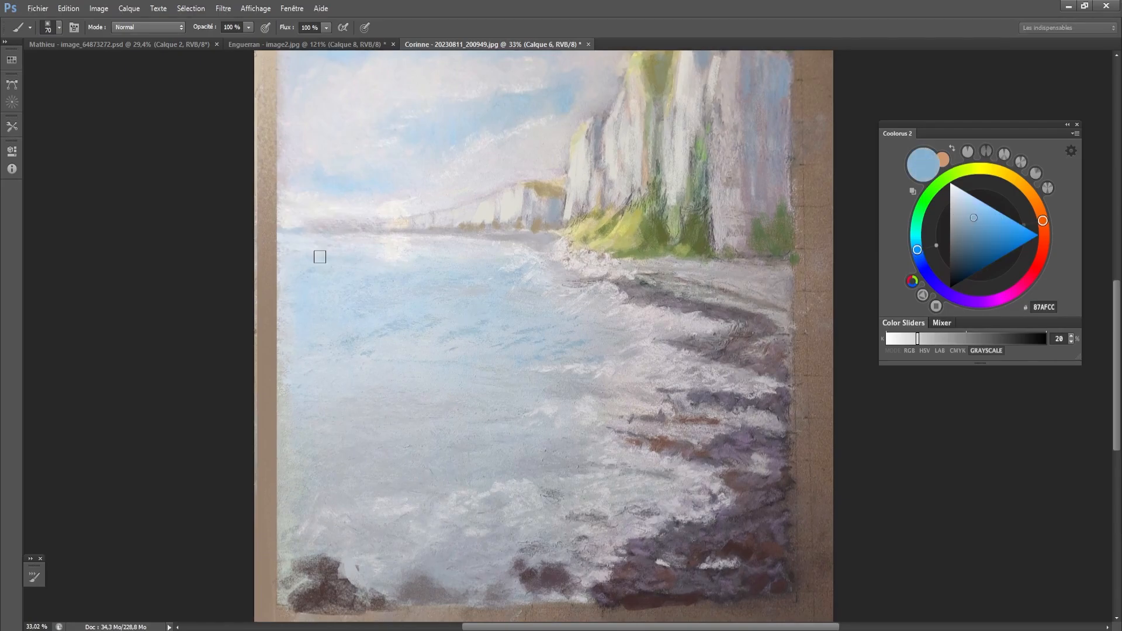
key(bracketleft)
key(bracketleft)
key(bracketright)
key(bracketright)
key(bracketright)
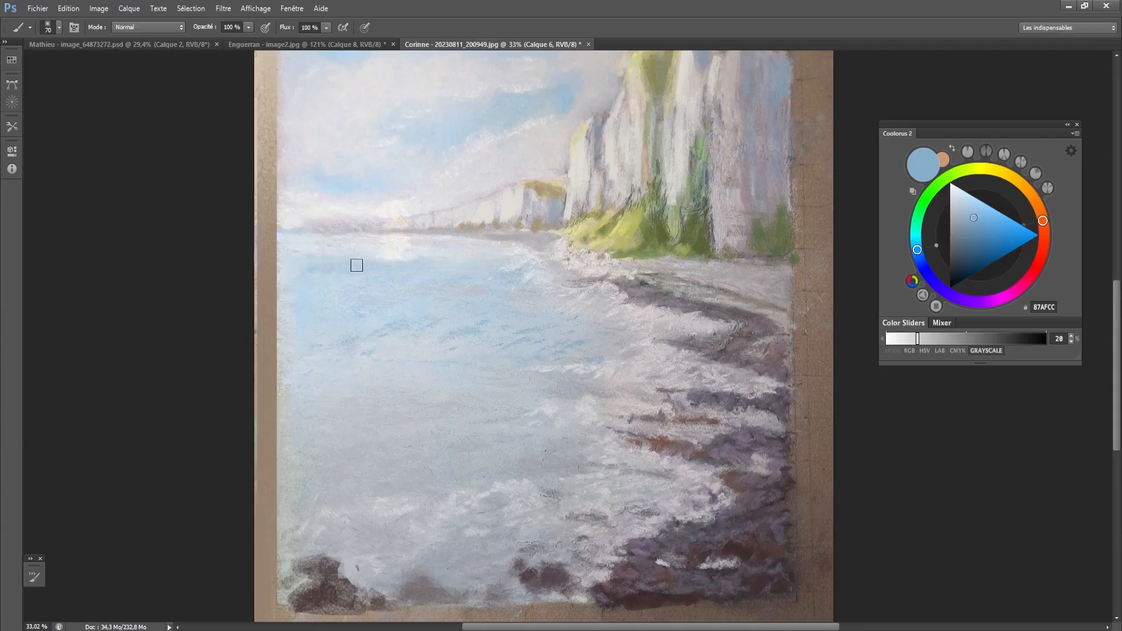
mouse_move(293, 316)
mouse_down()
mouse_move(306, 261)
mouse_move(338, 311)
mouse_move(365, 281)
mouse_move(410, 270)
mouse_move(353, 288)
mouse_move(384, 286)
mouse_up()
key(bracketright)
key(bracketright)
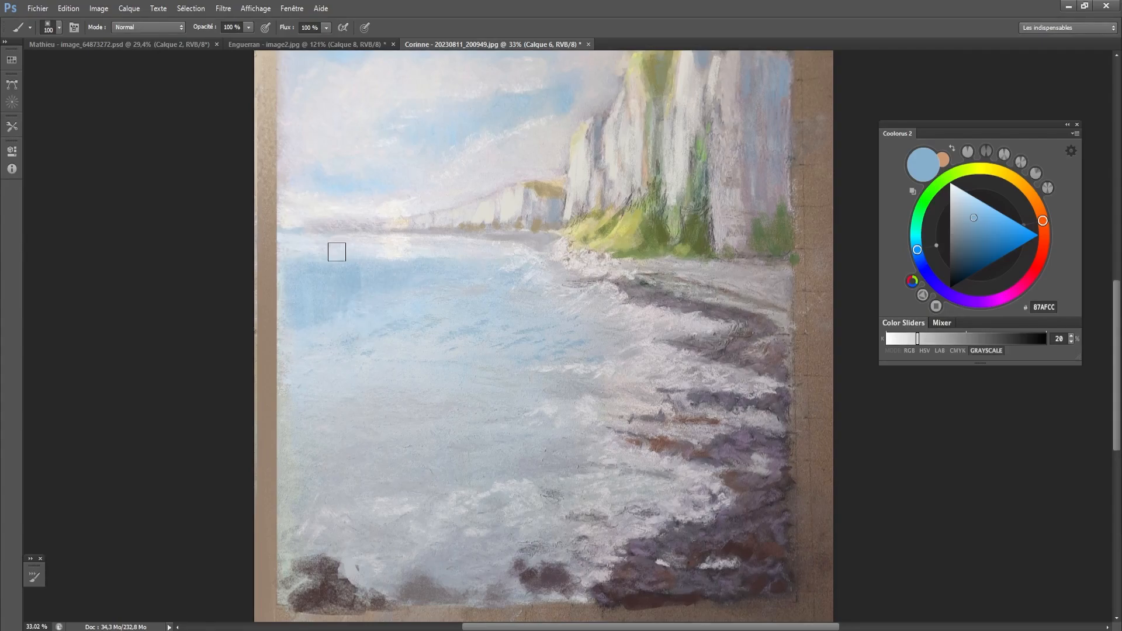
drag(302, 252, 361, 262)
key(bracketright)
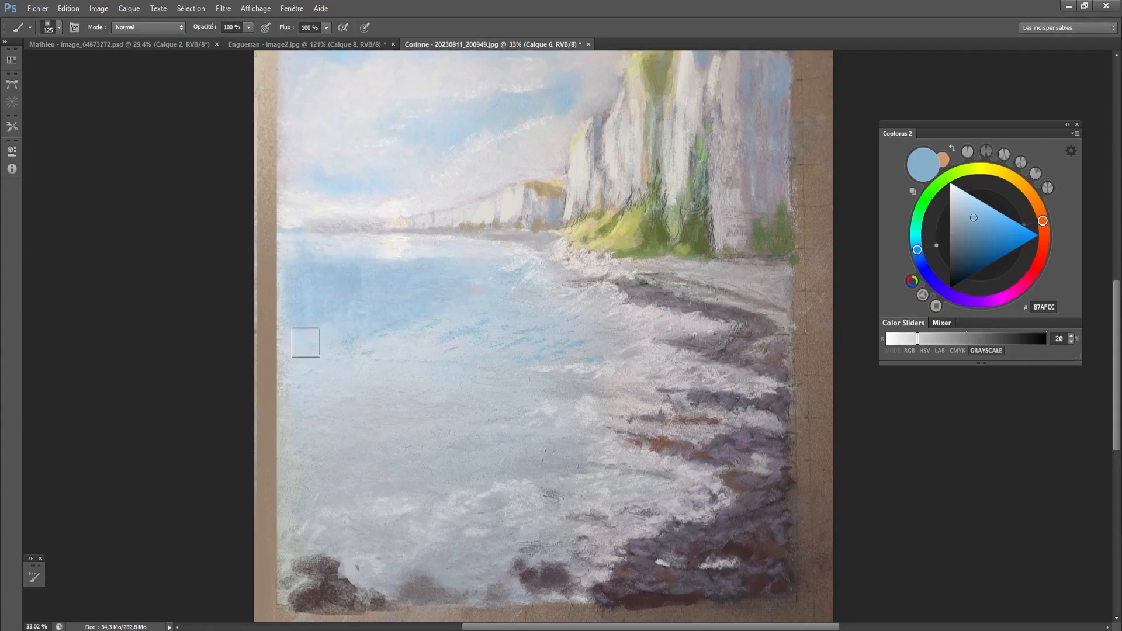
mouse_move(310, 403)
mouse_down()
mouse_move(440, 301)
mouse_move(433, 351)
mouse_up()
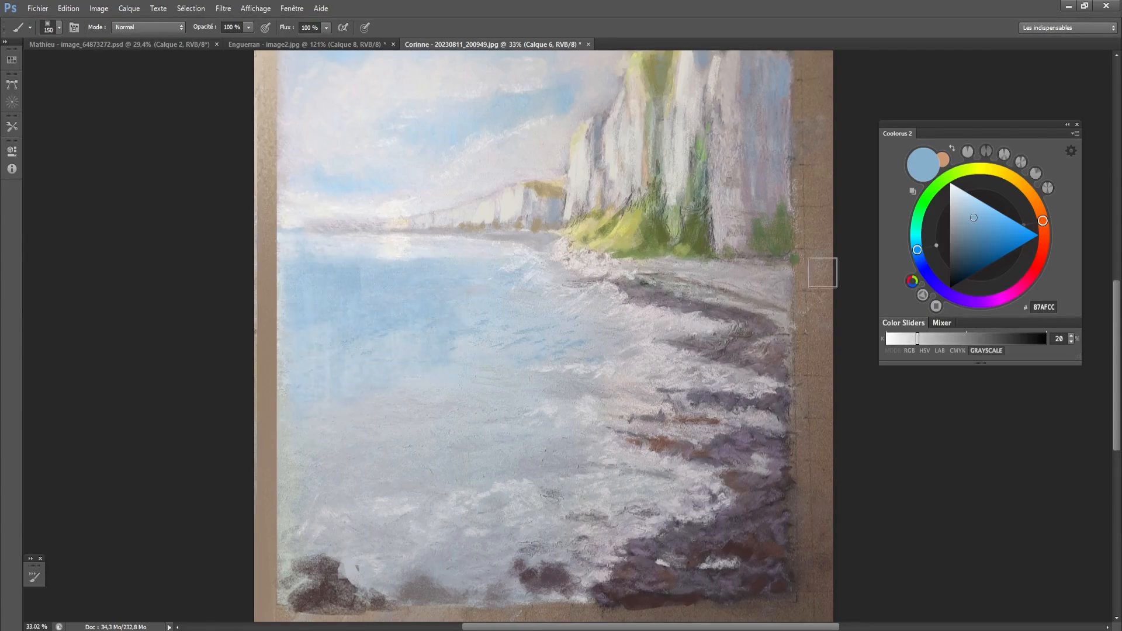
- Shift the color to a muted turquoise and paint patches of it across the middle of the sea
mouse_move(917, 251)
mouse_down()
mouse_move(916, 237)
mouse_move(971, 224)
mouse_up()
click(977, 223)
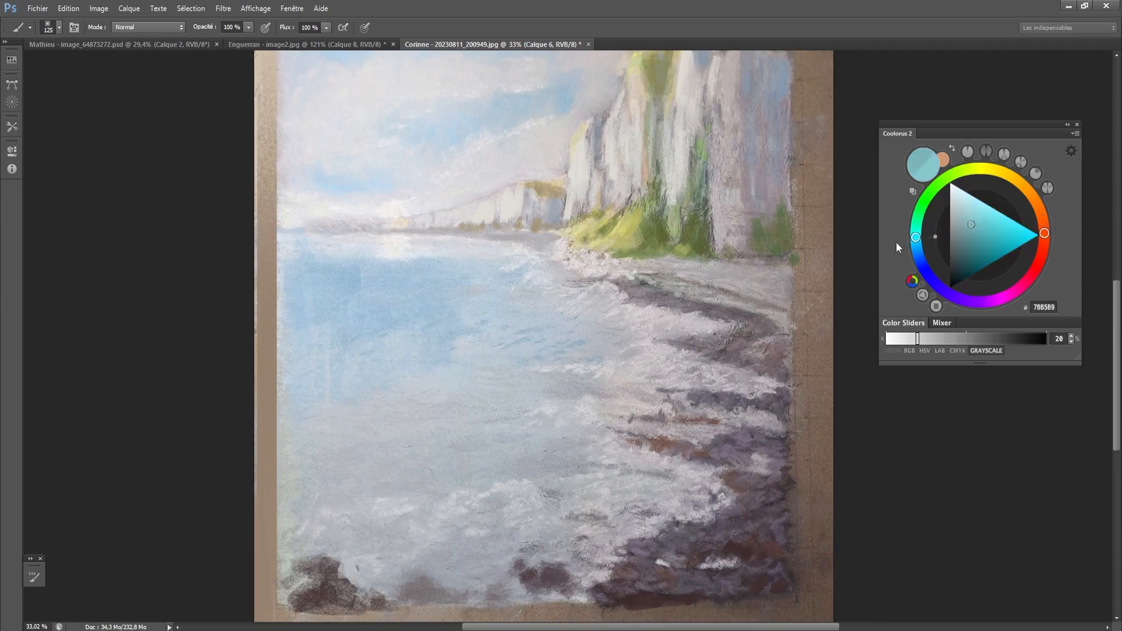
drag(459, 353, 474, 354)
drag(519, 324, 518, 342)
key(bracketright)
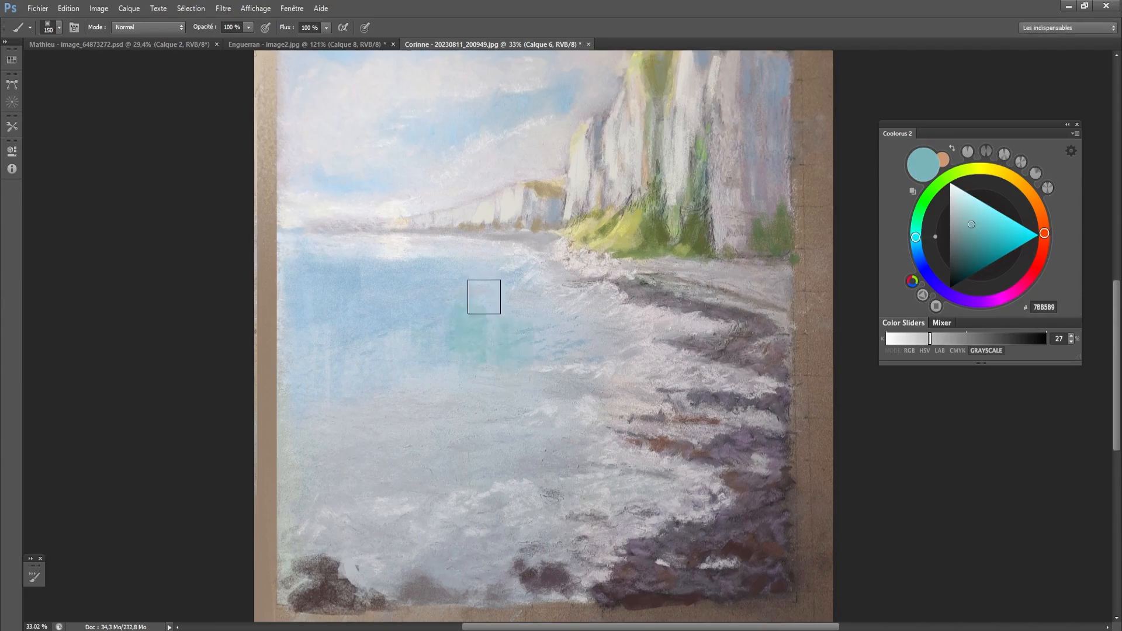
drag(483, 298, 483, 306)
mouse_move(466, 421)
mouse_down()
mouse_move(449, 443)
mouse_move(384, 421)
mouse_move(376, 453)
mouse_up()
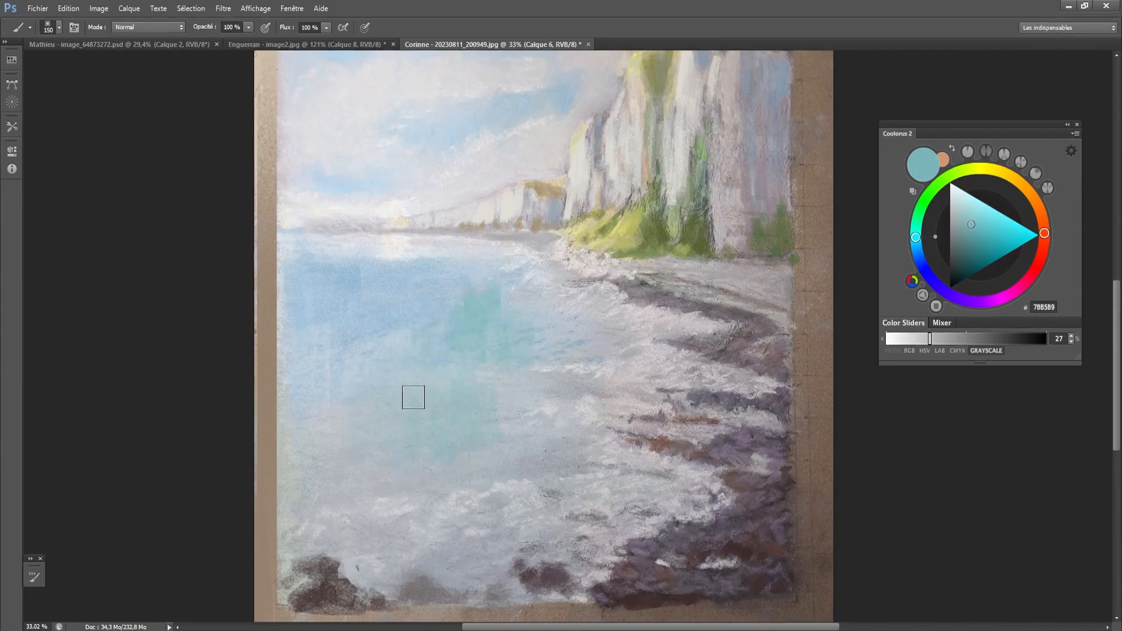
key(bracketright)
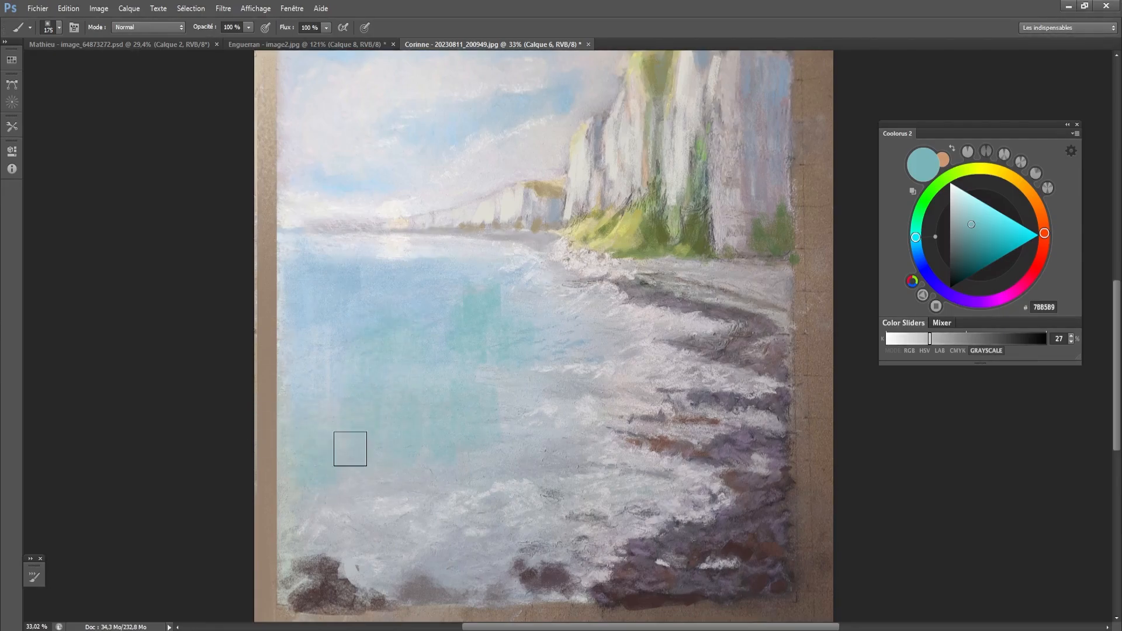
- Sample the sea's blue, darken it to 5E8CAF and deepen the left and lower parts of the water
key(bracketleft)
alt+click(348, 279)
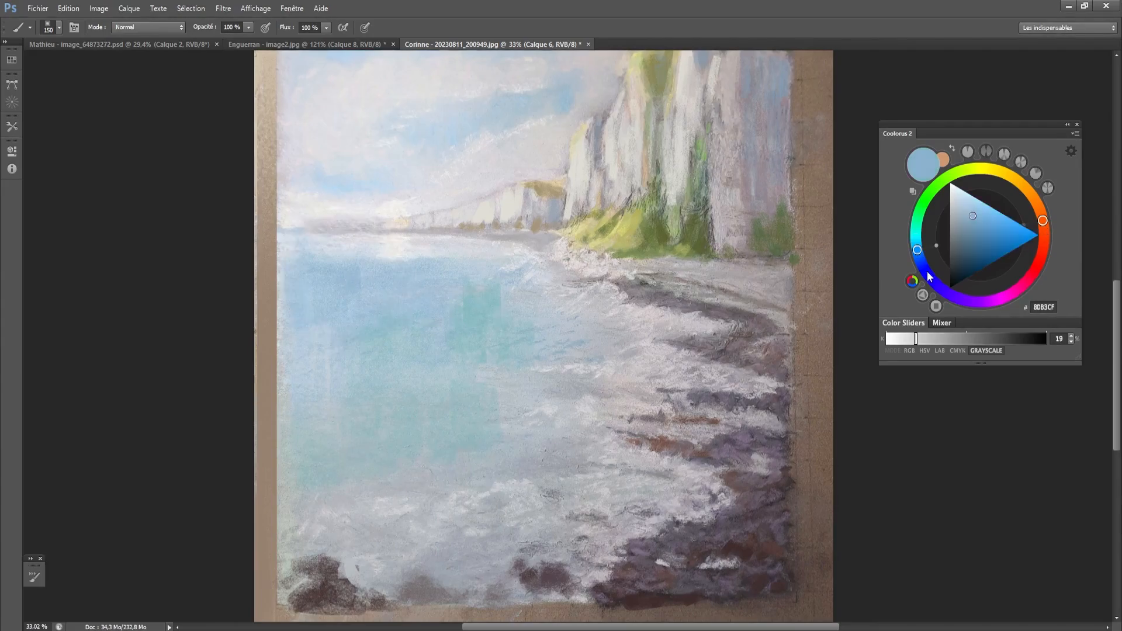
click(978, 232)
key(bracketright)
mouse_move(394, 474)
mouse_down()
mouse_move(364, 494)
mouse_move(346, 451)
mouse_move(416, 478)
mouse_move(424, 439)
mouse_move(427, 470)
mouse_move(410, 525)
mouse_move(381, 515)
mouse_move(406, 510)
mouse_move(384, 539)
mouse_move(352, 532)
mouse_move(402, 483)
mouse_move(418, 536)
mouse_move(423, 502)
mouse_move(458, 463)
mouse_up()
key(bracketright)
key(bracketright)
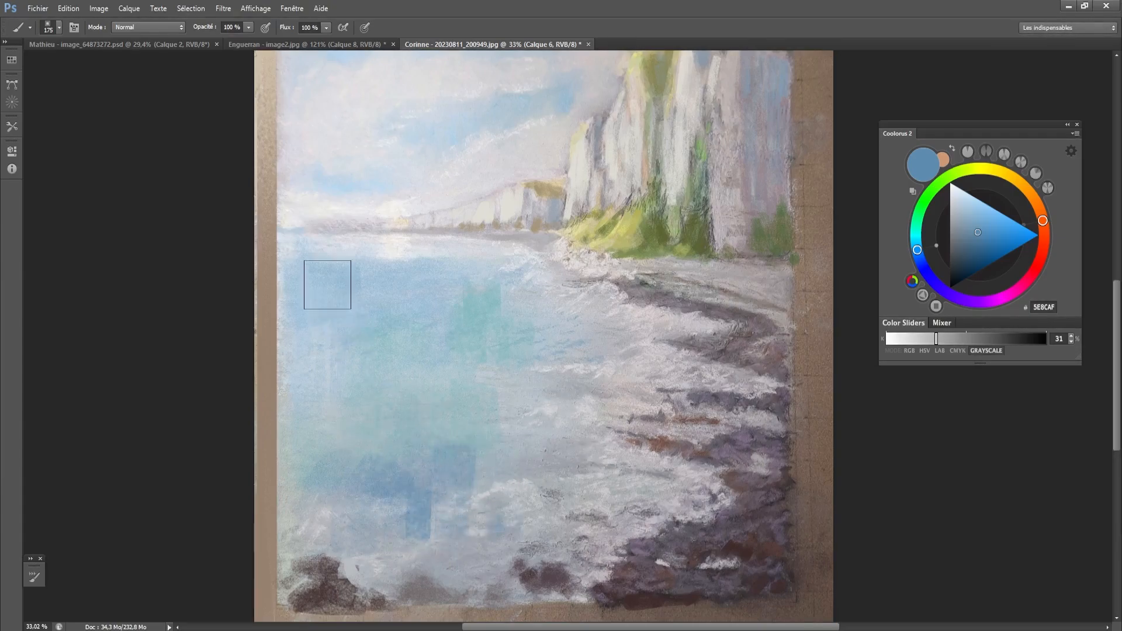
mouse_move(292, 397)
mouse_down()
mouse_move(293, 430)
mouse_move(312, 303)
mouse_move(327, 389)
mouse_move(382, 425)
mouse_move(404, 468)
mouse_move(342, 442)
mouse_up()
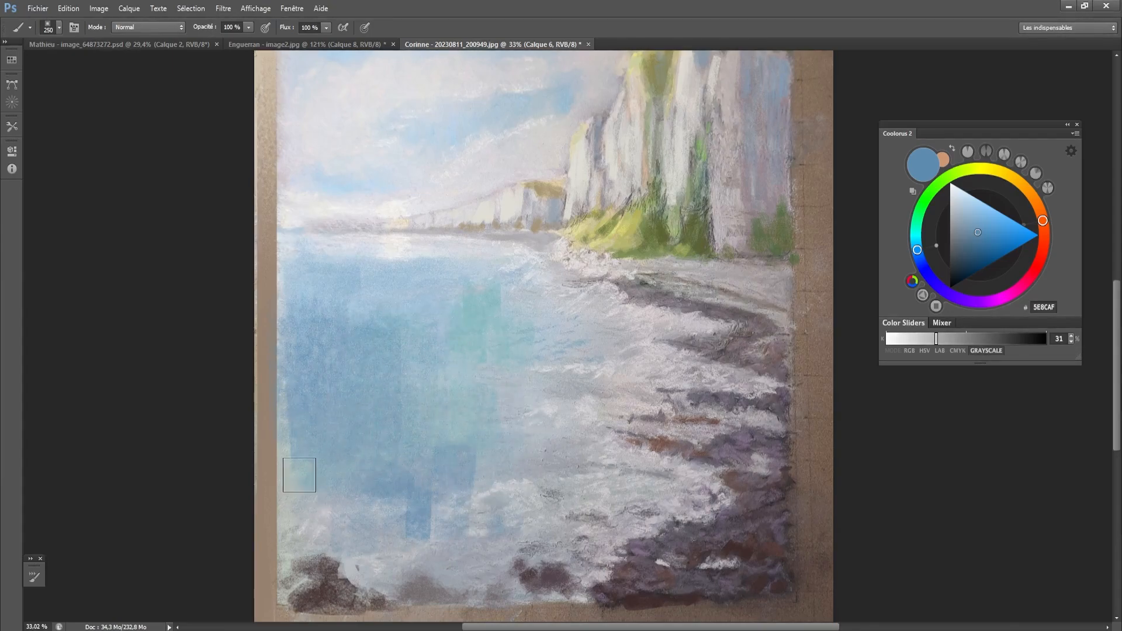
key(bracketleft)
key(bracketleft)
key(bracketleft)
key(bracketleft)
key(bracketleft)
key(bracketleft)
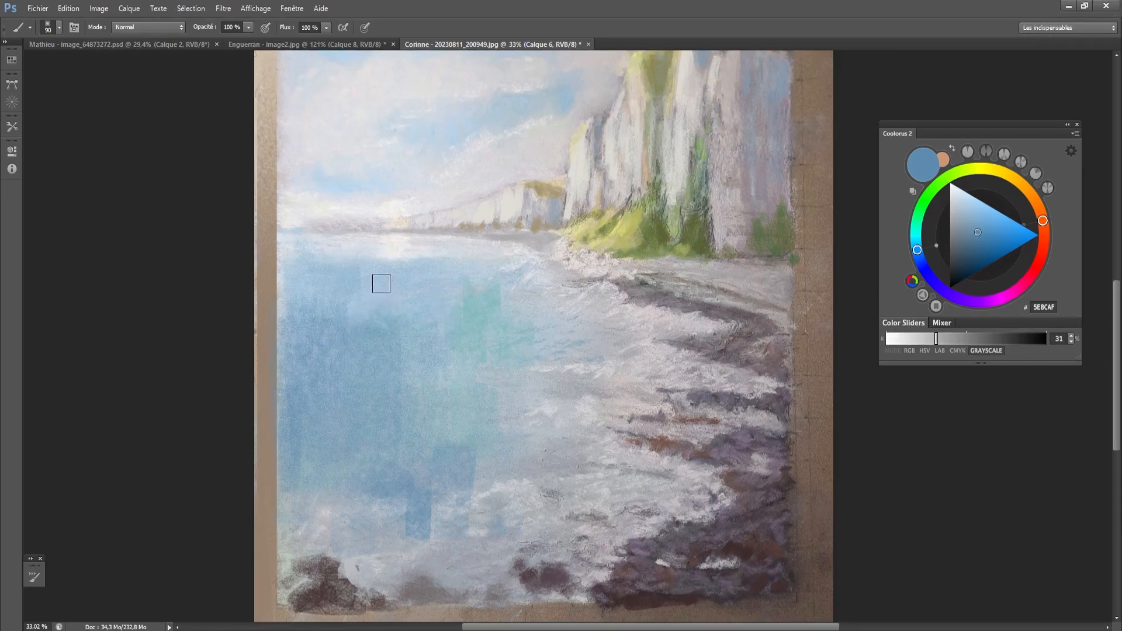
key(bracketright)
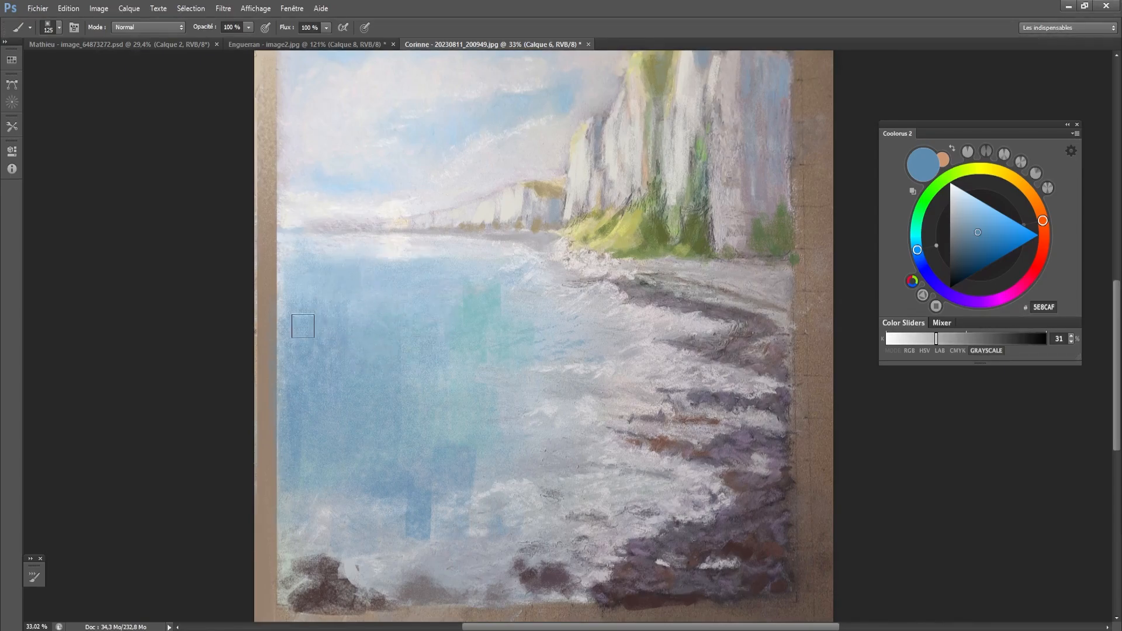
- Sample the light blue below the horizon and blend the upper water with a smaller brush
alt+click(424, 271)
alt+click(425, 270)
key(bracketleft)
key(bracketleft)
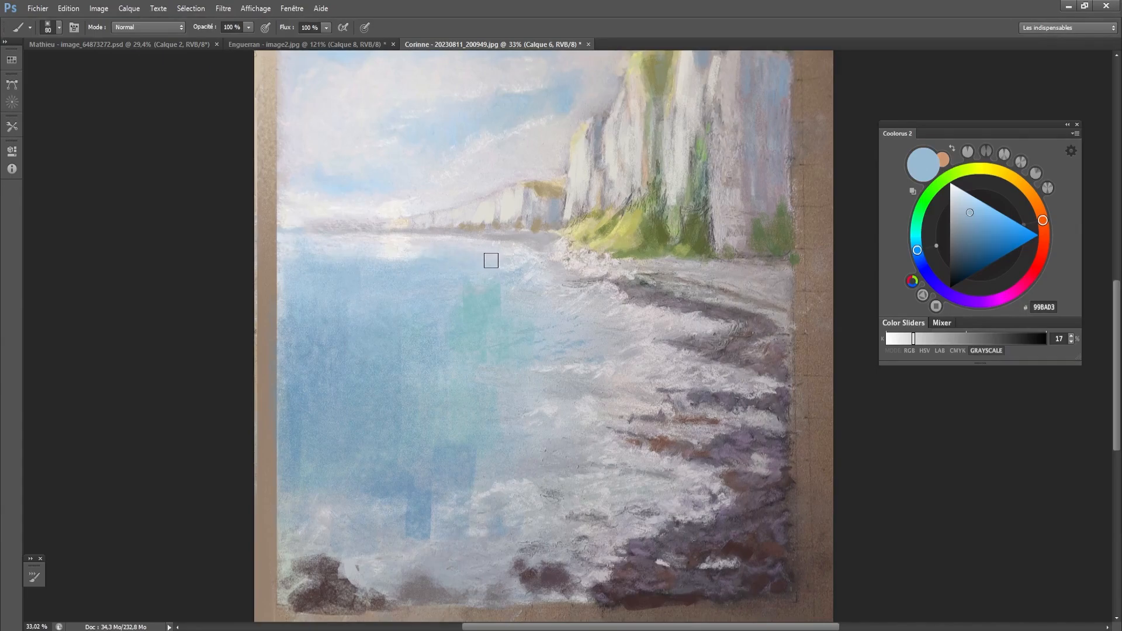
key(bracketleft)
- Sample the pale water color A1BCC4 and extend it over the lower sea toward the foam
scroll(458, 366, down, 3)
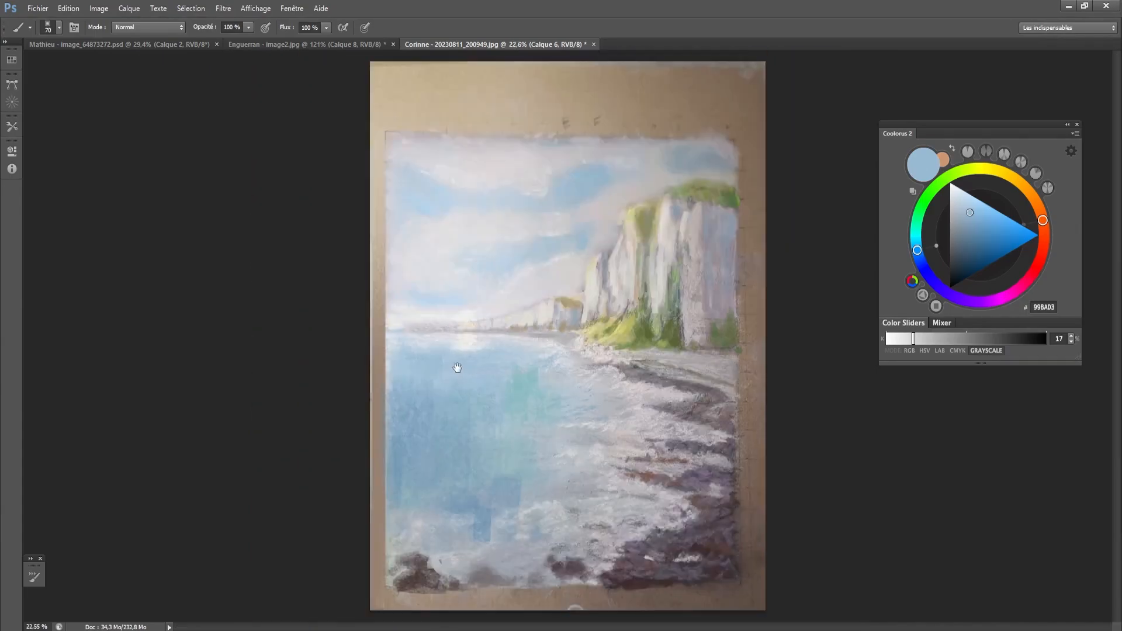
drag(532, 407, 529, 399)
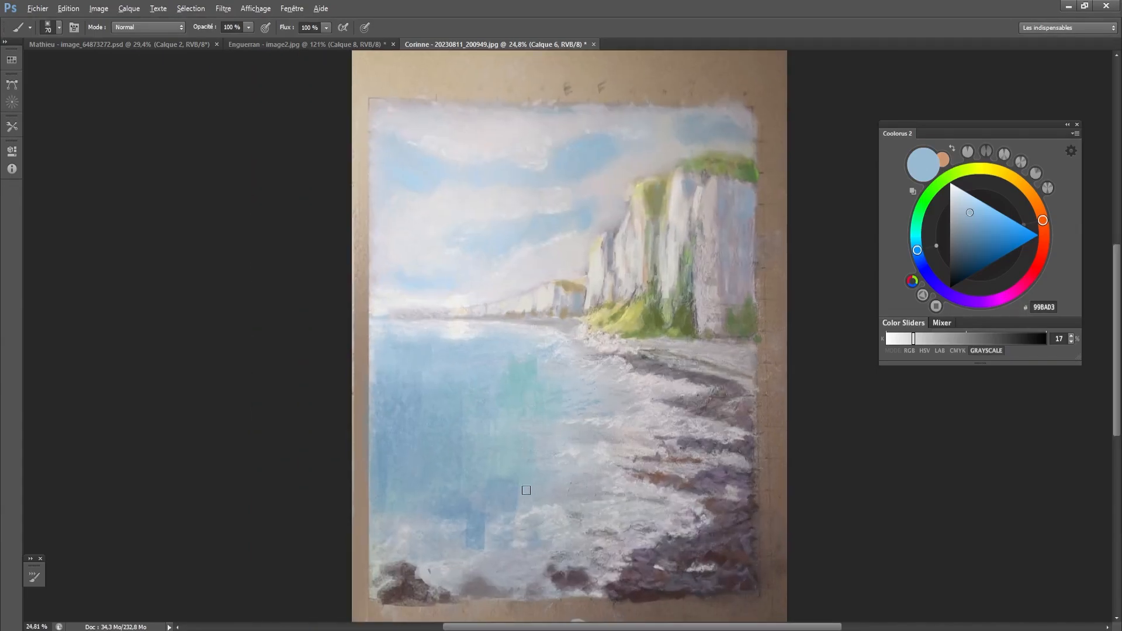
key(bracketright)
key(bracketright)
key(bracketright)
key(bracketright)
alt+click(496, 484)
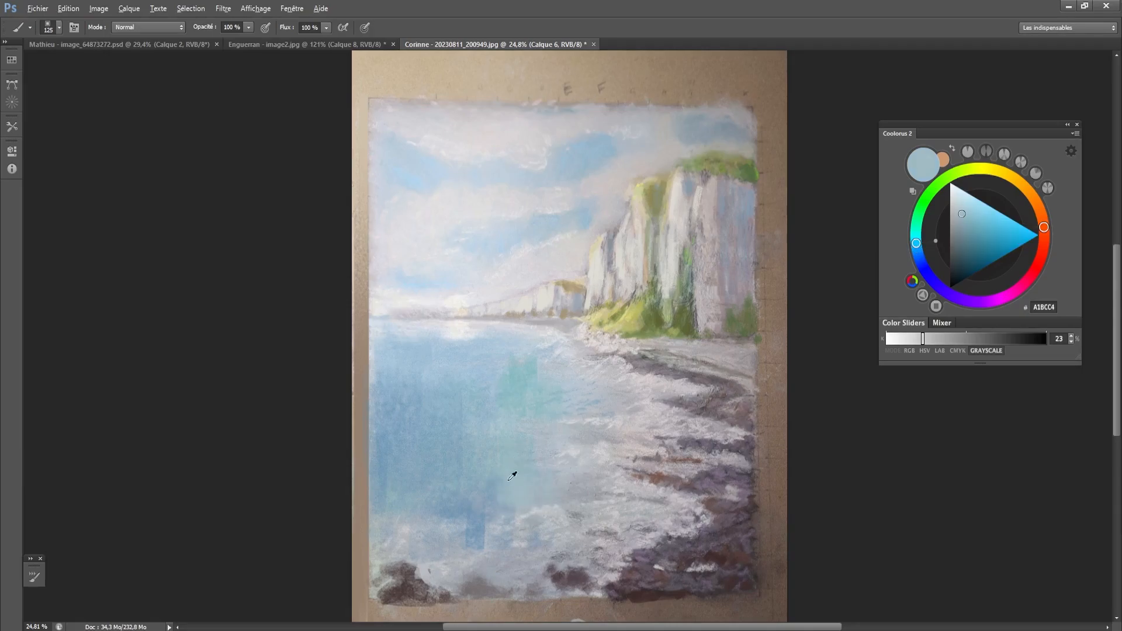
alt+click(509, 480)
- Sample the sea's turquoise, add touches among the shore waves, and compare the retouched version with the original
key(bracketleft)
key(bracketleft)
key(bracketleft)
key(bracketleft)
alt+click(529, 382)
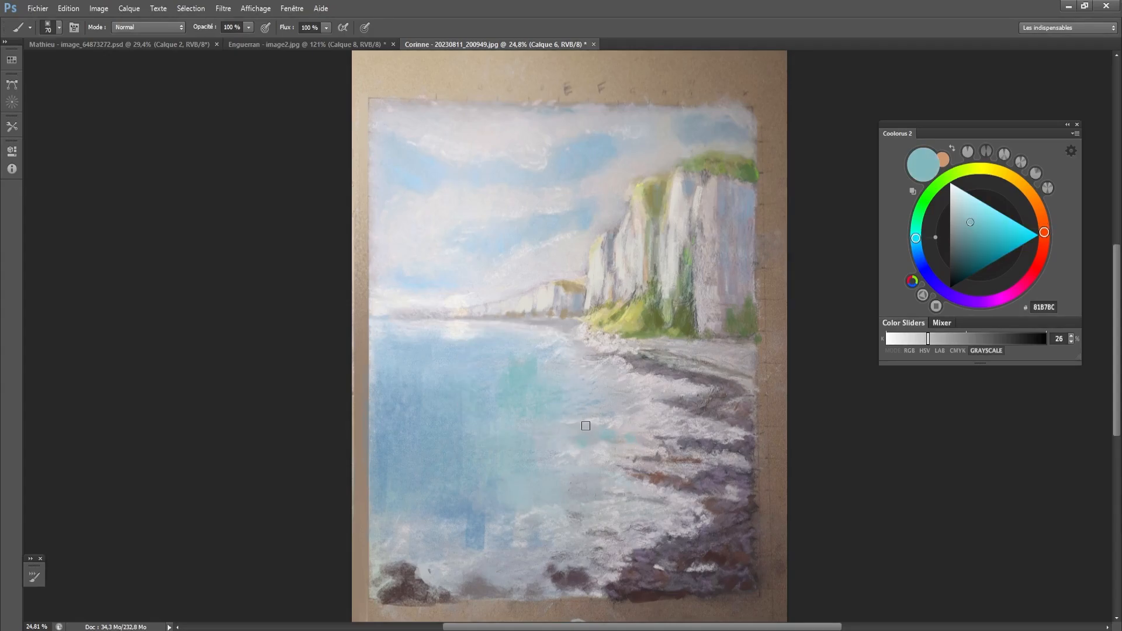
key(bracketright)
key(bracketright)
key(ctrl+comma)
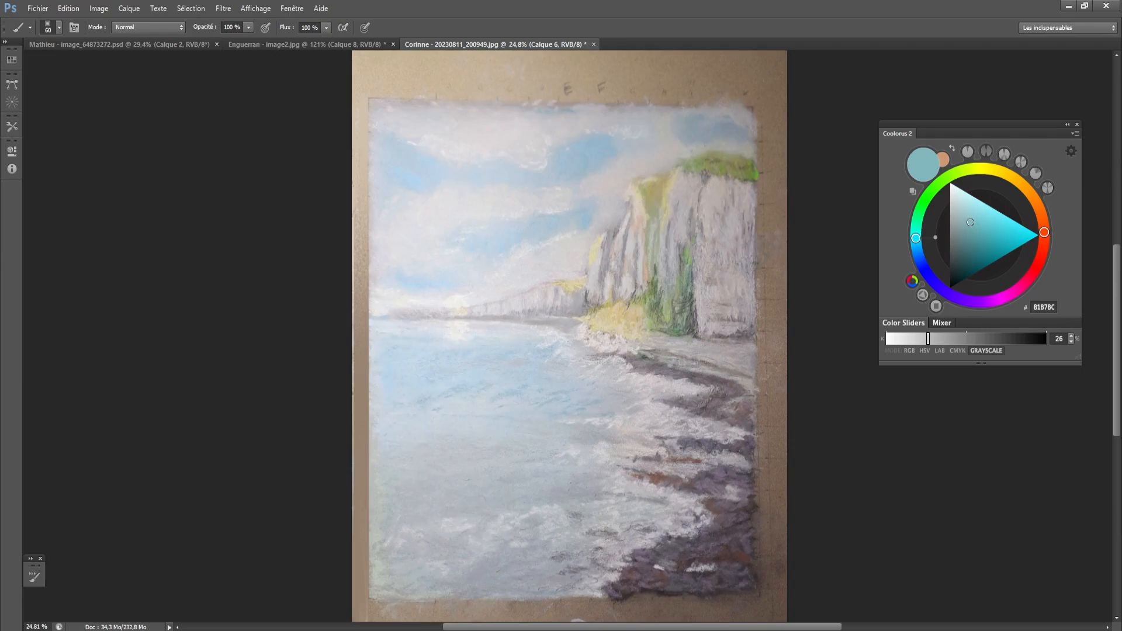
key(ctrl+comma)
- Soften the hard blue patches in the lower sea with water colors sampled nearby
alt+click(499, 420)
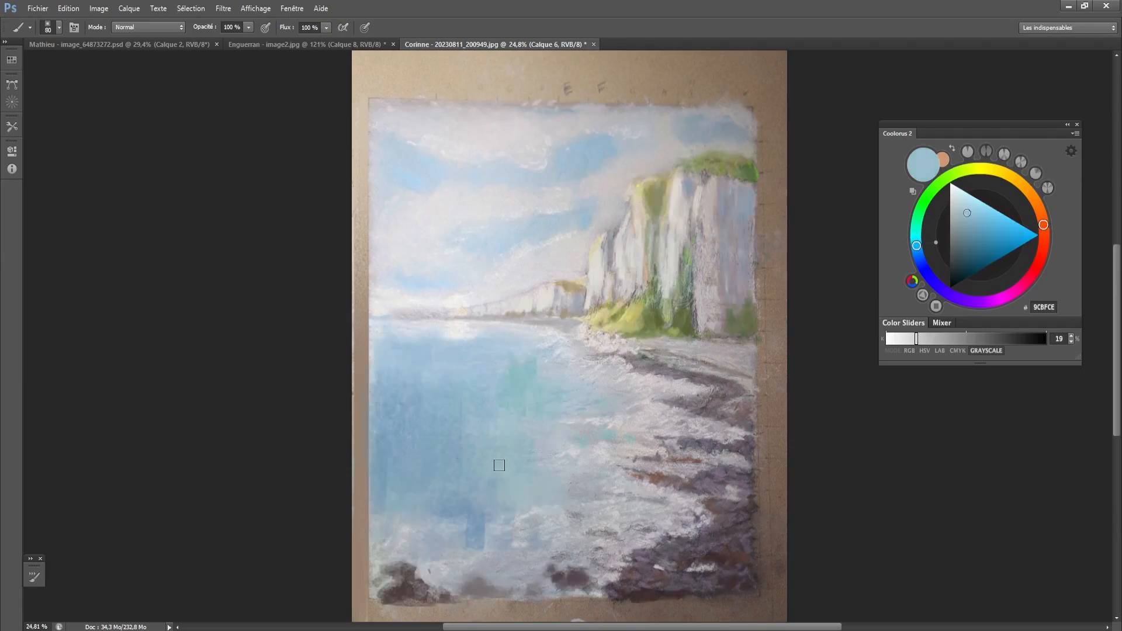
key(bracketright)
key(bracketright)
key(bracketright)
mouse_move(471, 519)
mouse_down()
mouse_move(488, 538)
mouse_move(467, 552)
mouse_move(443, 537)
mouse_up()
alt+click(483, 559)
- Sample off-white EDE9E6 from the sun's reflection, lengthen the reflection on the water and dab bright highlights on the lower foam
key(bracketleft)
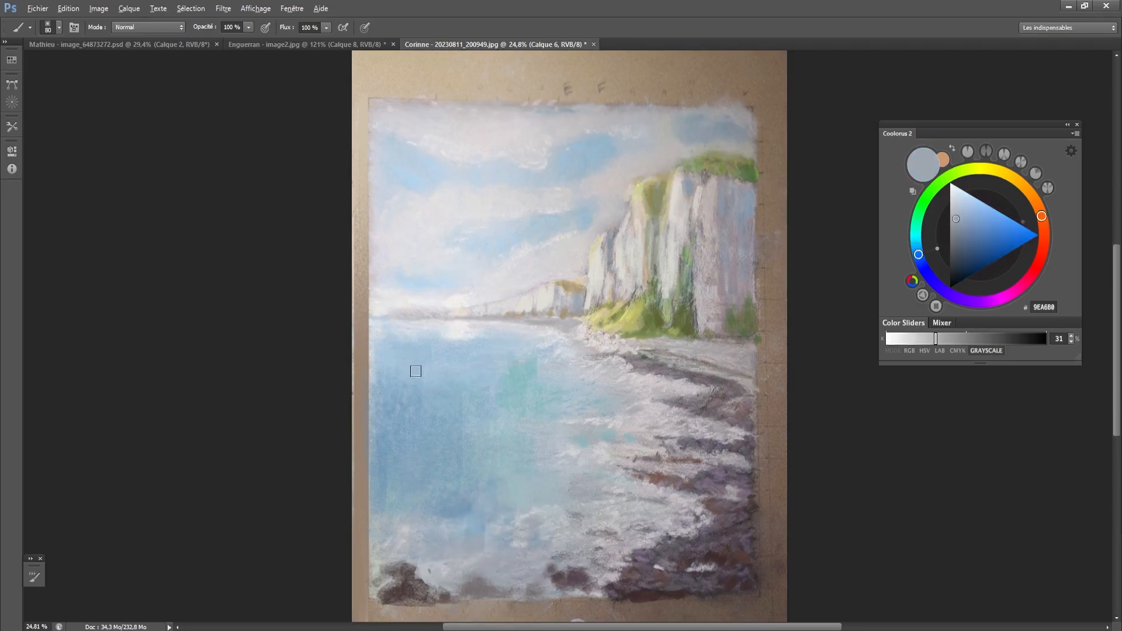
key(bracketleft)
alt+click(458, 339)
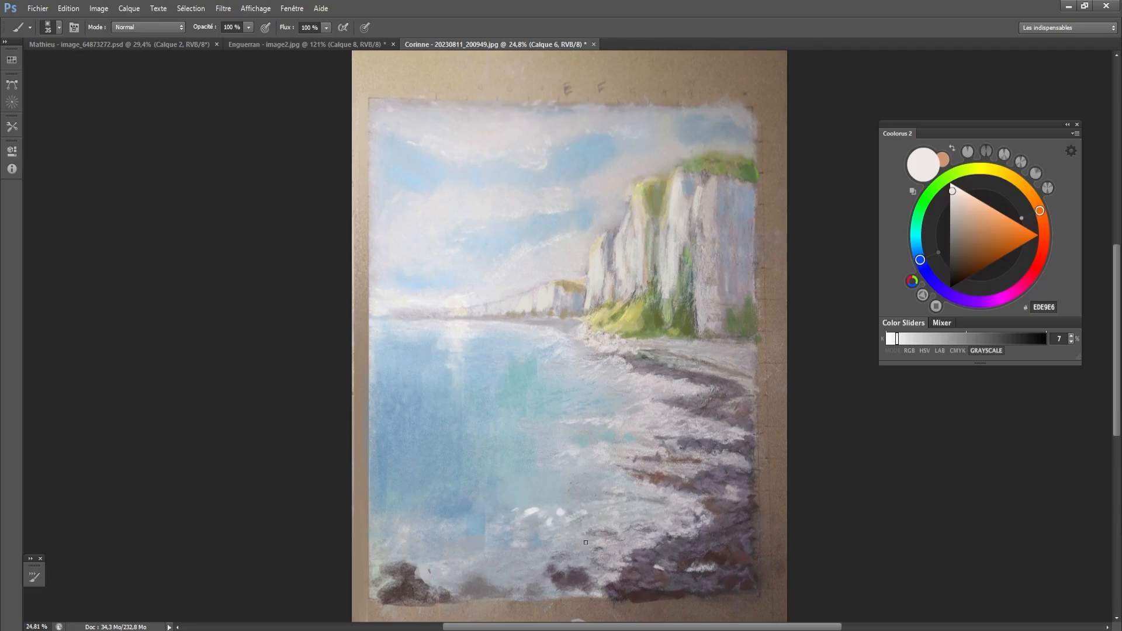
- Draw vertical white guide lines at the painting's thirds, circle the foam at the lower intersection, and undo these marks
mouse_move(529, 478)
mouse_down()
mouse_move(701, 539)
mouse_move(659, 429)
mouse_move(700, 465)
mouse_up()
key(ctrl+z)
drag(456, 129, 443, 403)
key(ctrl+z)
key(bracketleft)
drag(462, 99, 462, 564)
drag(623, 112, 623, 596)
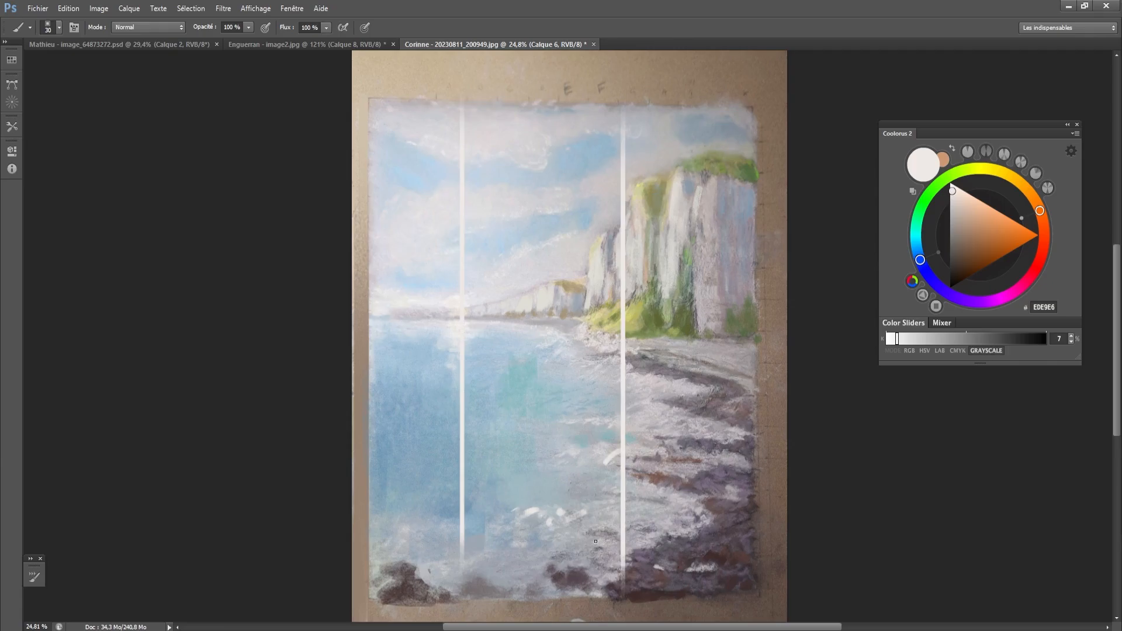
mouse_move(595, 541)
mouse_down()
mouse_move(663, 488)
mouse_move(582, 548)
mouse_move(646, 468)
mouse_up()
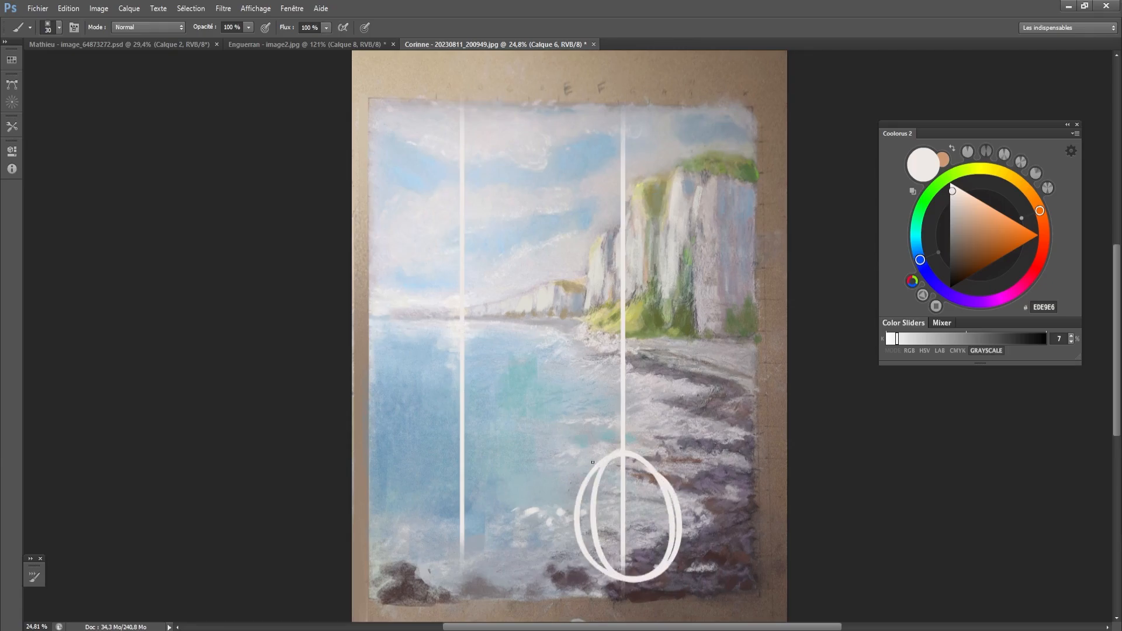
key(ctrl+alt+z)
key(ctrl+alt+z)
key(ctrl+alt+z)
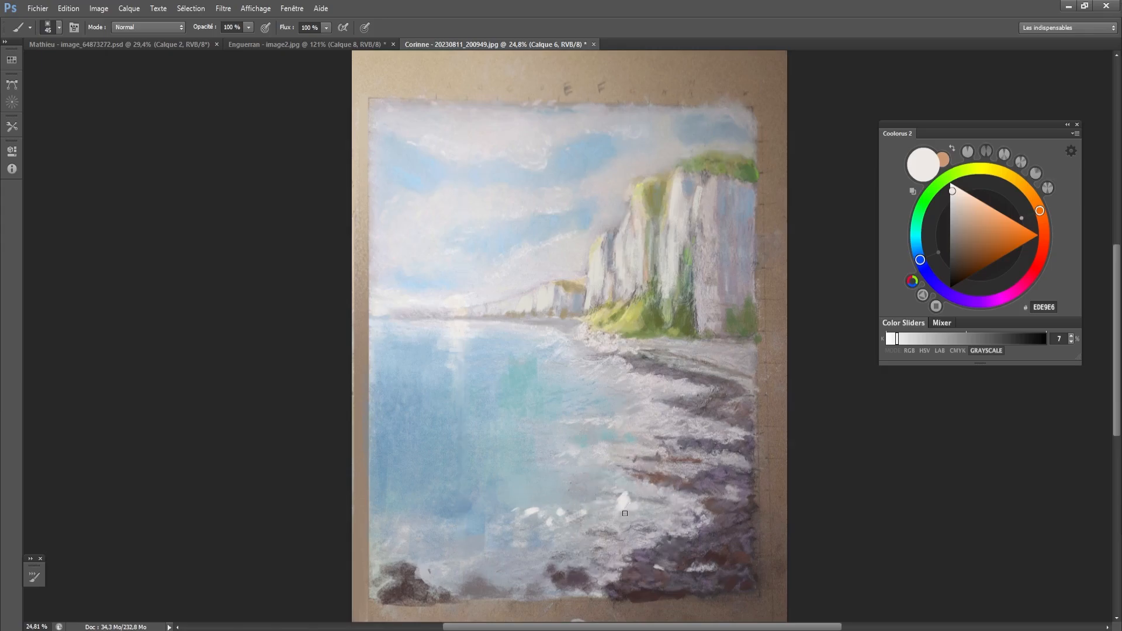
- Paint clustered off-white foam highlights of varied sizes where the waves meet the lower shore
mouse_move(652, 520)
mouse_down()
mouse_move(653, 506)
mouse_move(664, 508)
mouse_up()
key(bracketleft)
key(bracketleft)
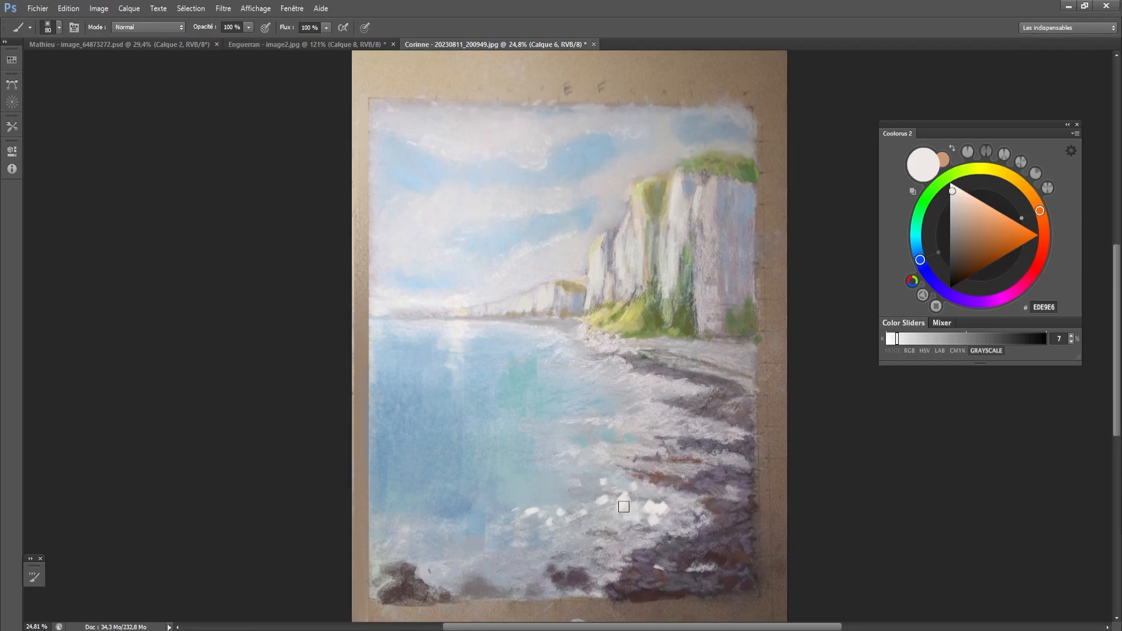
key(bracketright)
key(bracketright)
key(bracketright)
key(bracketright)
key(bracketright)
key(bracketright)
mouse_move(621, 498)
mouse_down()
mouse_move(602, 514)
mouse_move(565, 494)
mouse_up()
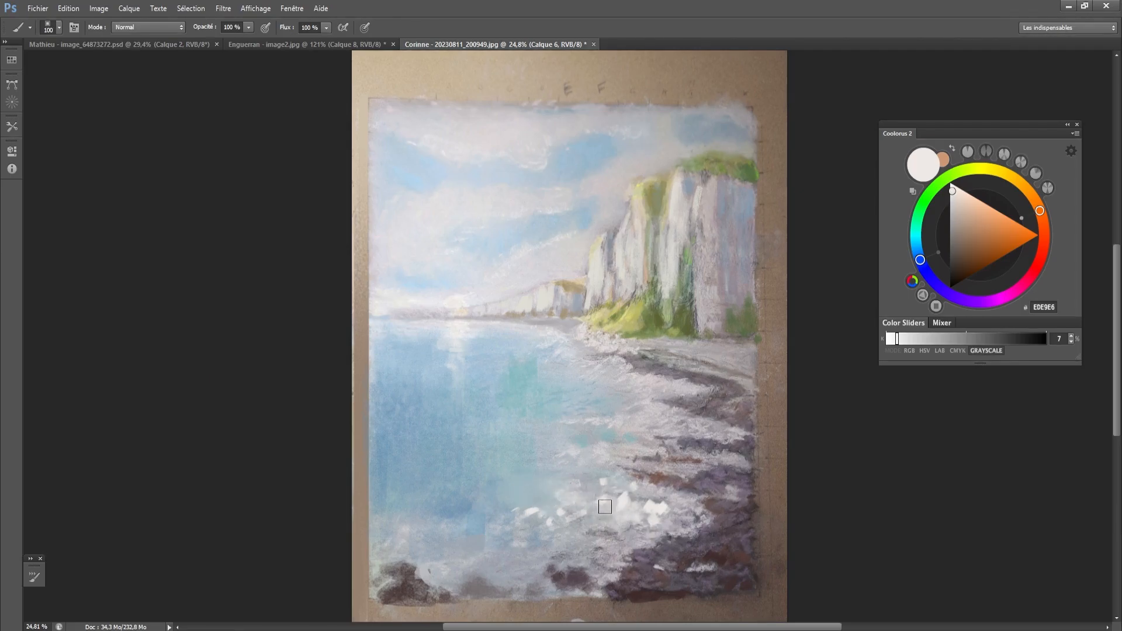
key(bracketleft)
key(bracketleft)
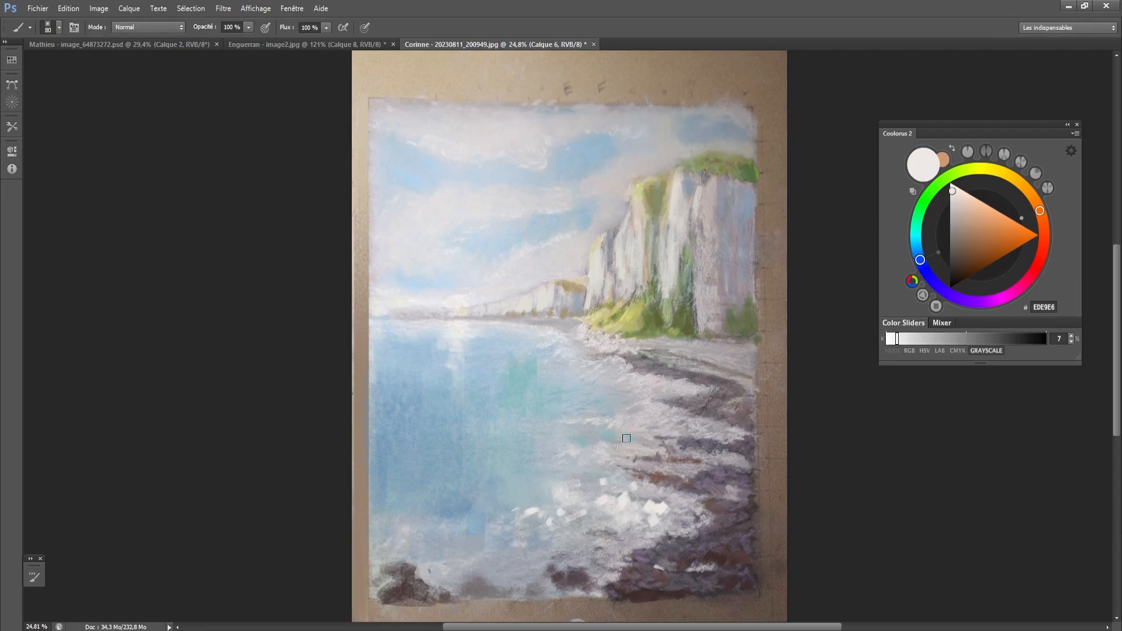
drag(631, 463, 604, 466)
- Set the color to a warm light beige and paint light strokes on the upper part of the large cliff
click(959, 202)
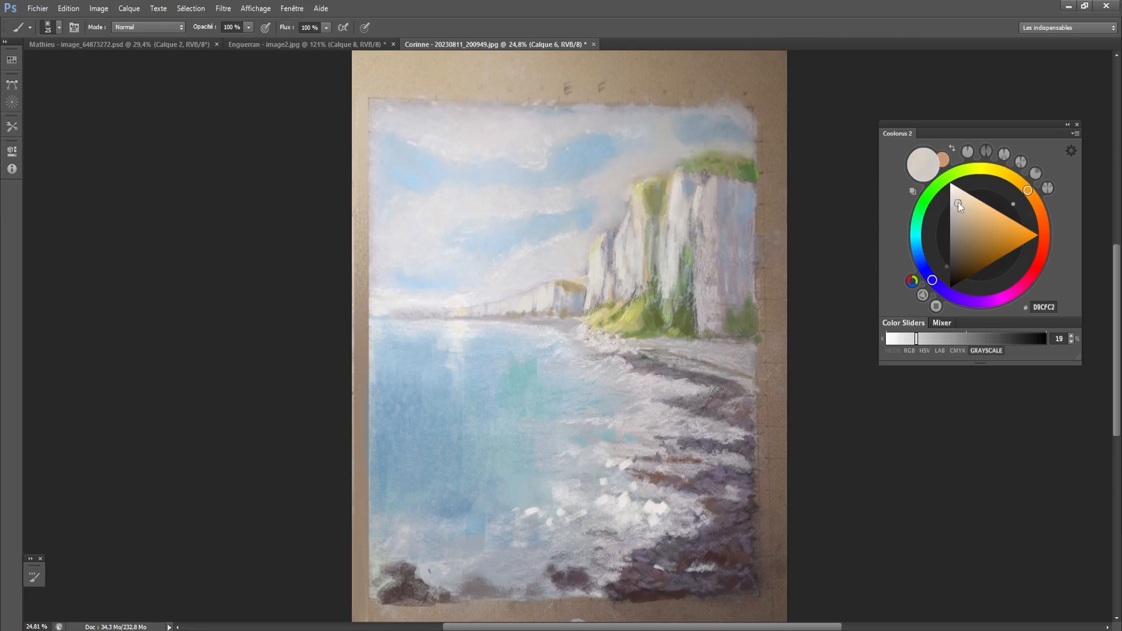
key(bracketright)
key(bracketright)
key(ctrl+z)
mouse_move(706, 197)
mouse_down()
mouse_move(707, 179)
mouse_move(649, 187)
mouse_up()
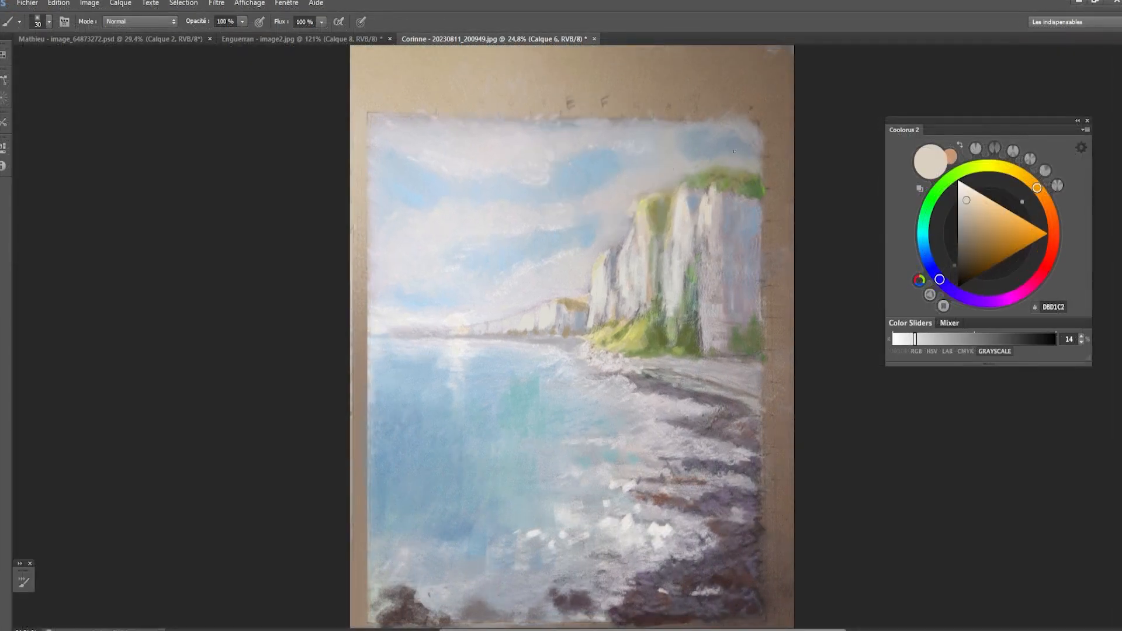
- Sample the sky above the large cliff, shift the color to a muted blue and paint a patch there with a larger brush
key(bracketright)
alt+click(713, 151)
click(925, 252)
drag(982, 212, 978, 220)
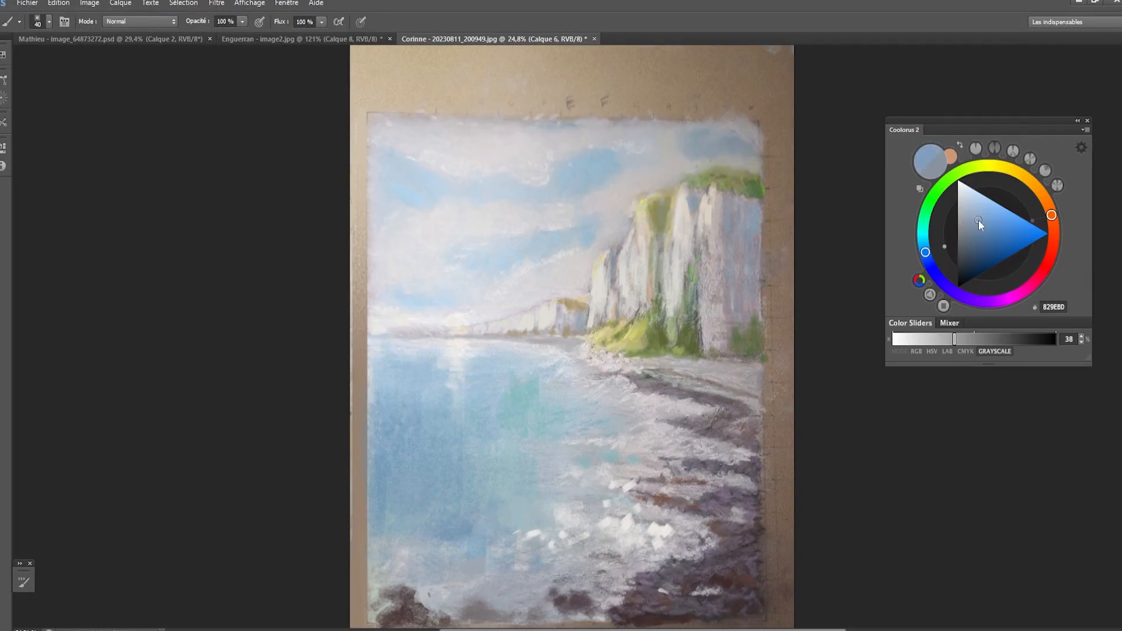
key(bracketright)
key(bracketright)
drag(739, 139, 739, 159)
key(bracketright)
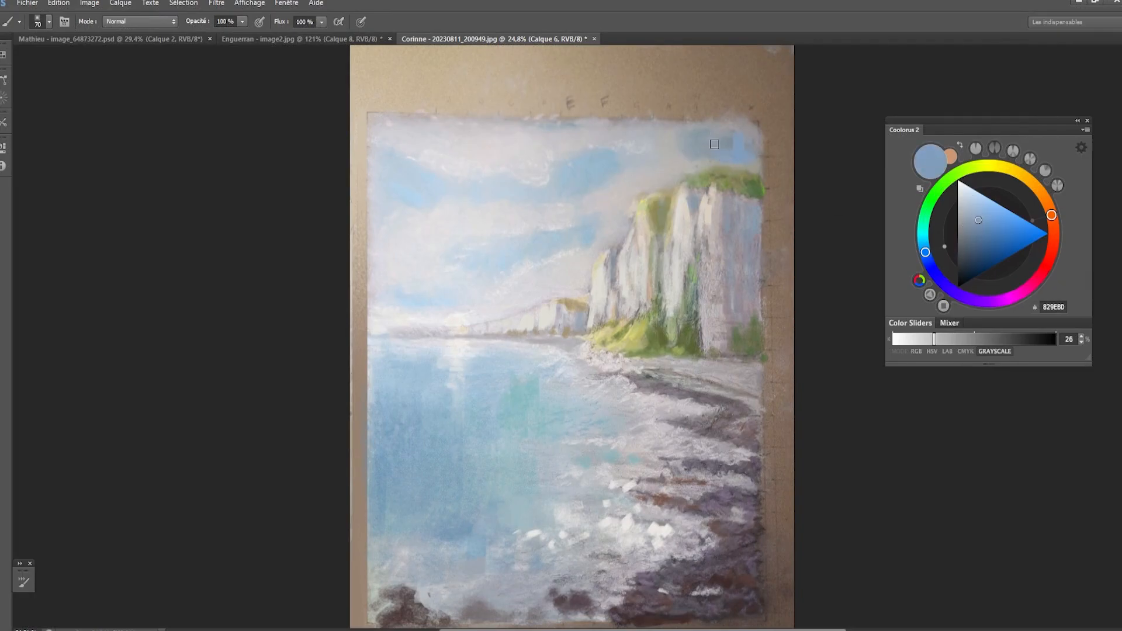
key(bracketright)
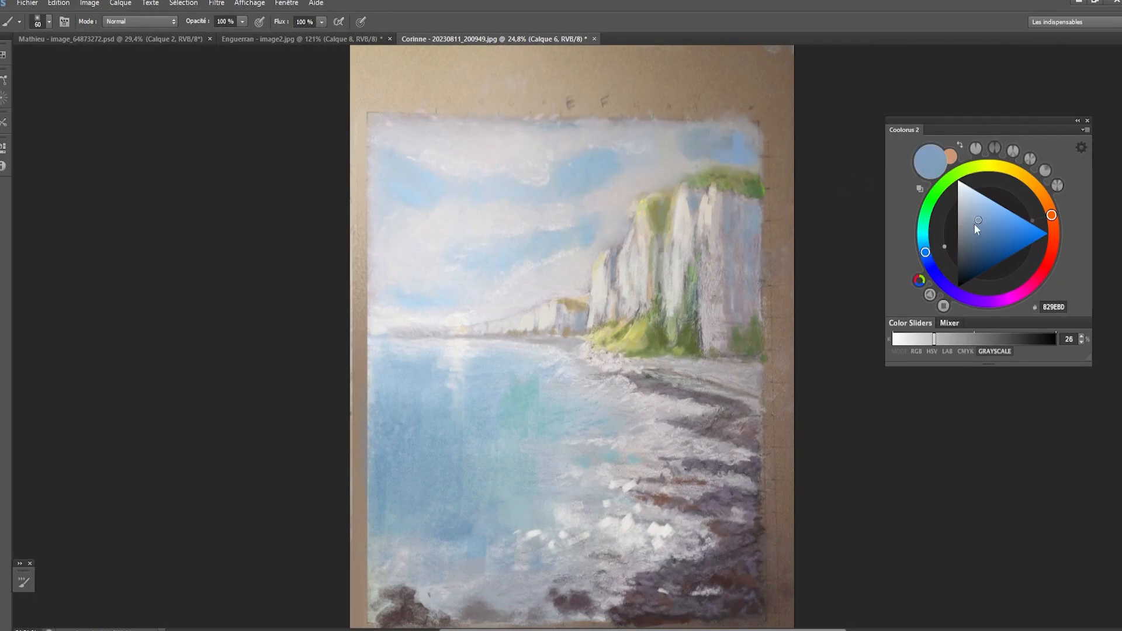
- Adjust the color to grayish blue 7F9AB7 and extend the blue sky down to the large cliff's grassy top
click(977, 222)
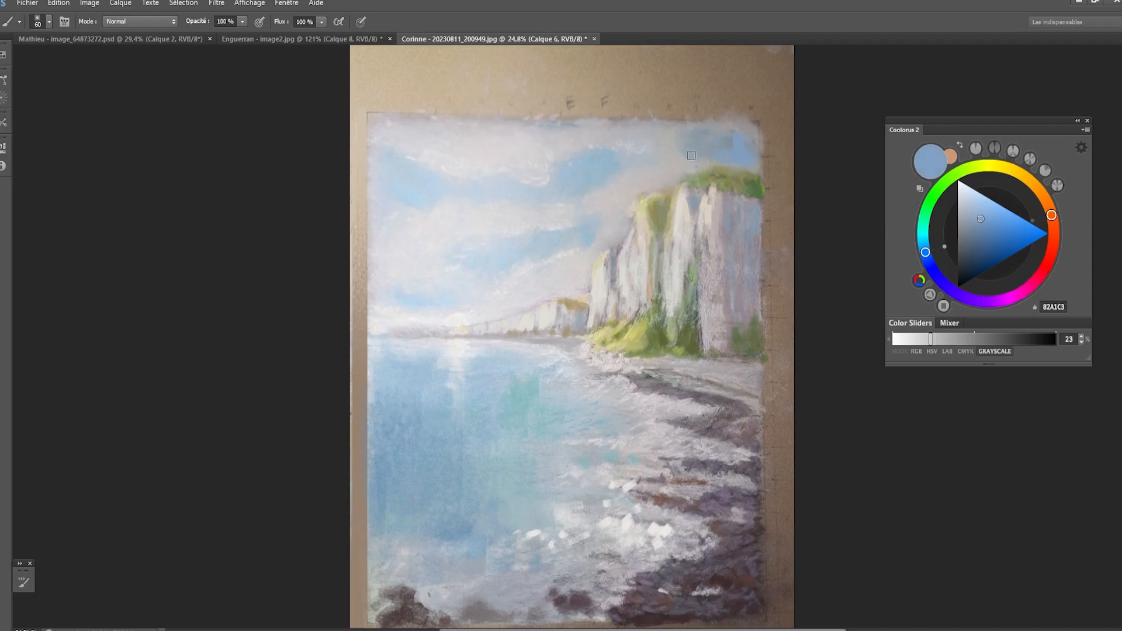
click(977, 222)
key(bracketleft)
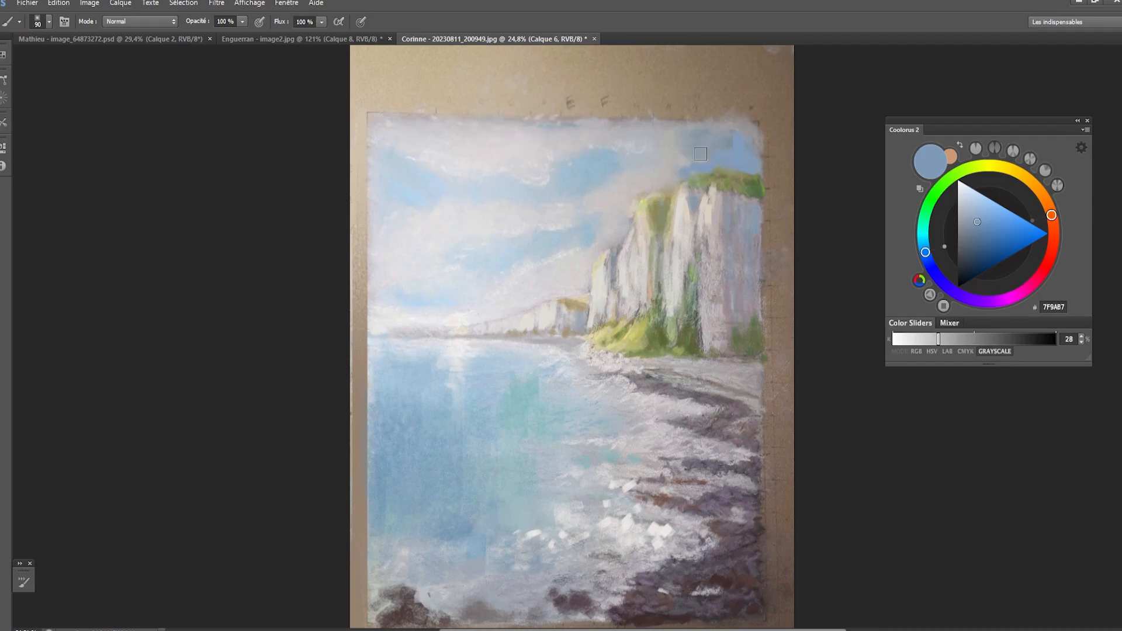
key(bracketright)
key(bracketright)
key(bracketright)
key(bracketright)
key(bracketright)
key(bracketright)
key(bracketleft)
key(bracketleft)
key(bracketleft)
key(bracketleft)
key(bracketleft)
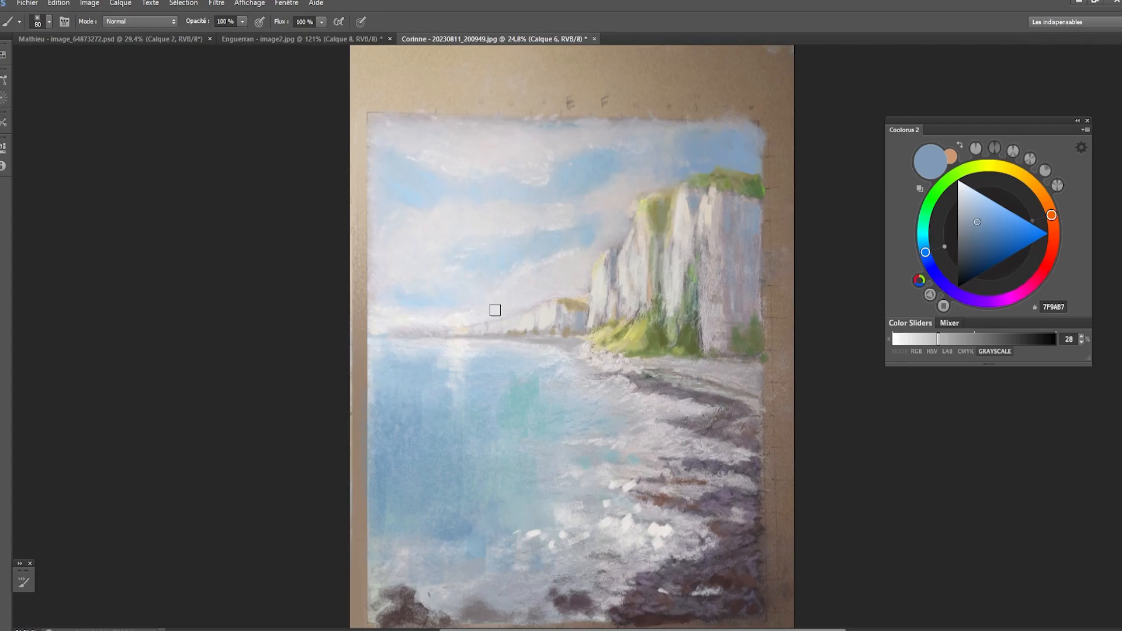
- Sample light blue A1BAC9 from the sky beside the cliff and soften the blue gaps between the lower clouds
key(bracketright)
key(bracketright)
key(bracketleft)
key(bracketleft)
key(bracketleft)
key(bracketleft)
alt+click(589, 235)
key(bracketright)
key(bracketright)
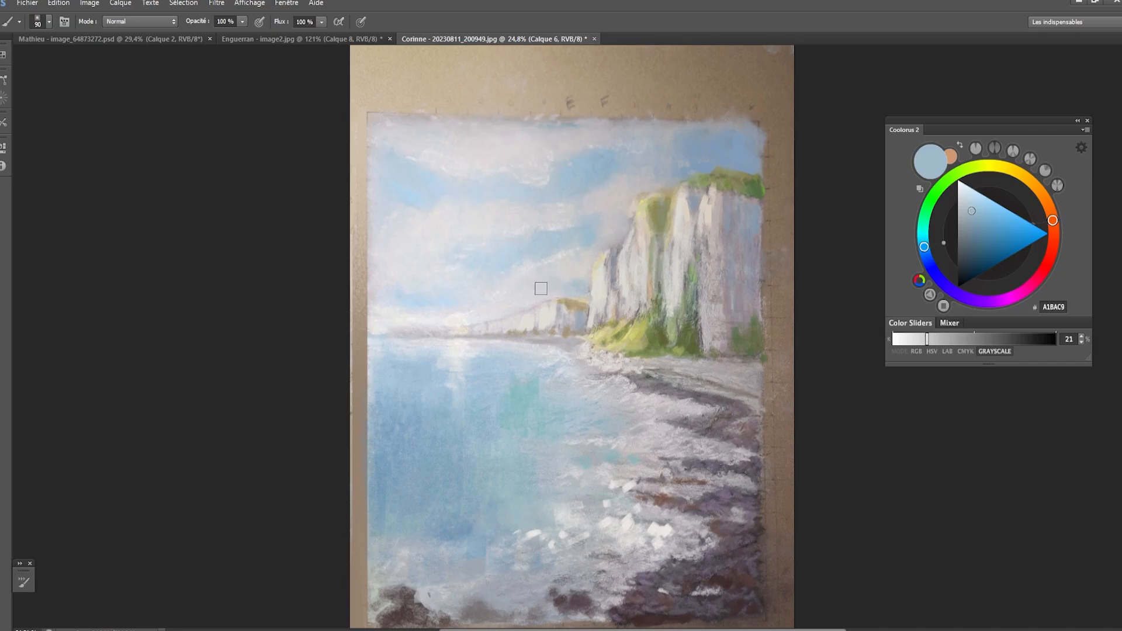
key(bracketleft)
key(bracketleft)
- Sample a pale cloud tone, set it to E8E8E8 and paint small highlights on the cloud beside the large cliff
scroll(549, 194, down, 1)
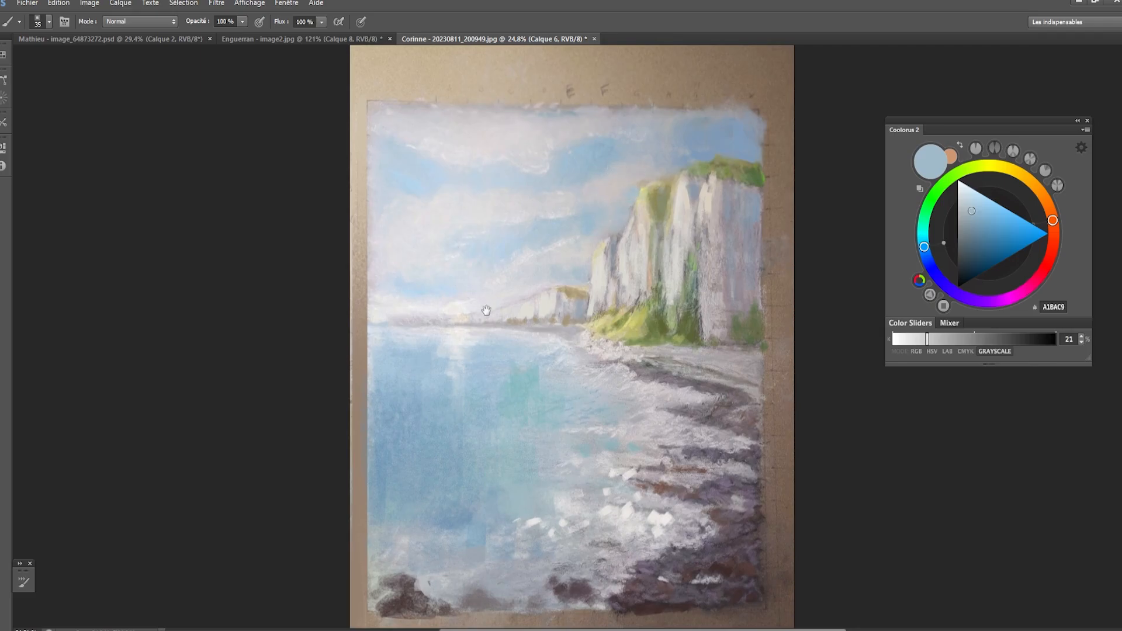
alt+click(525, 258)
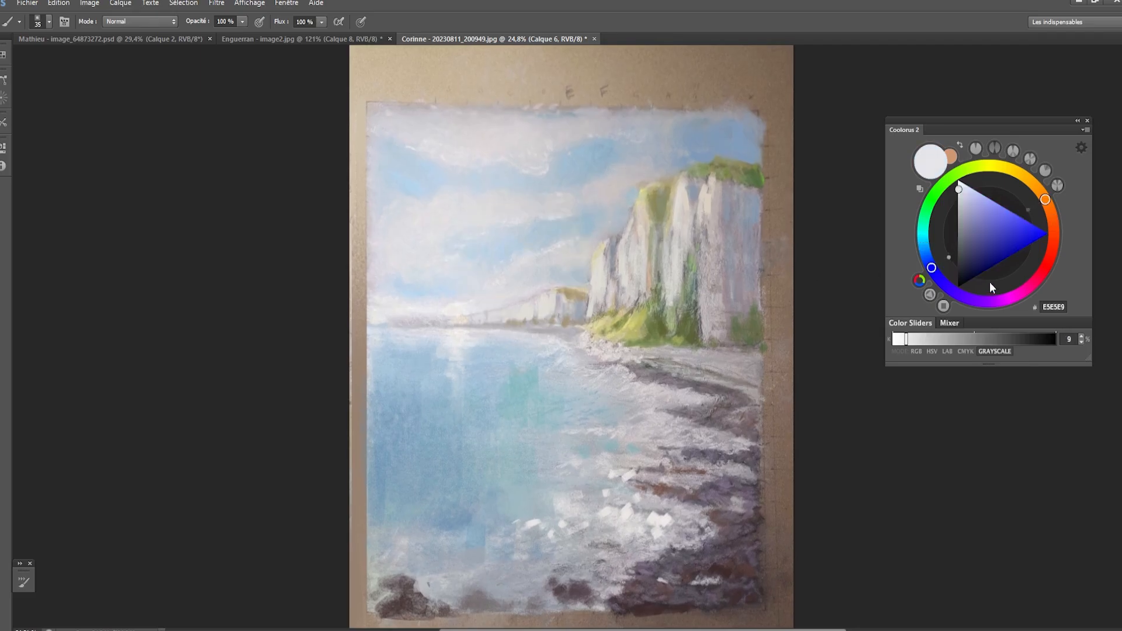
click(959, 191)
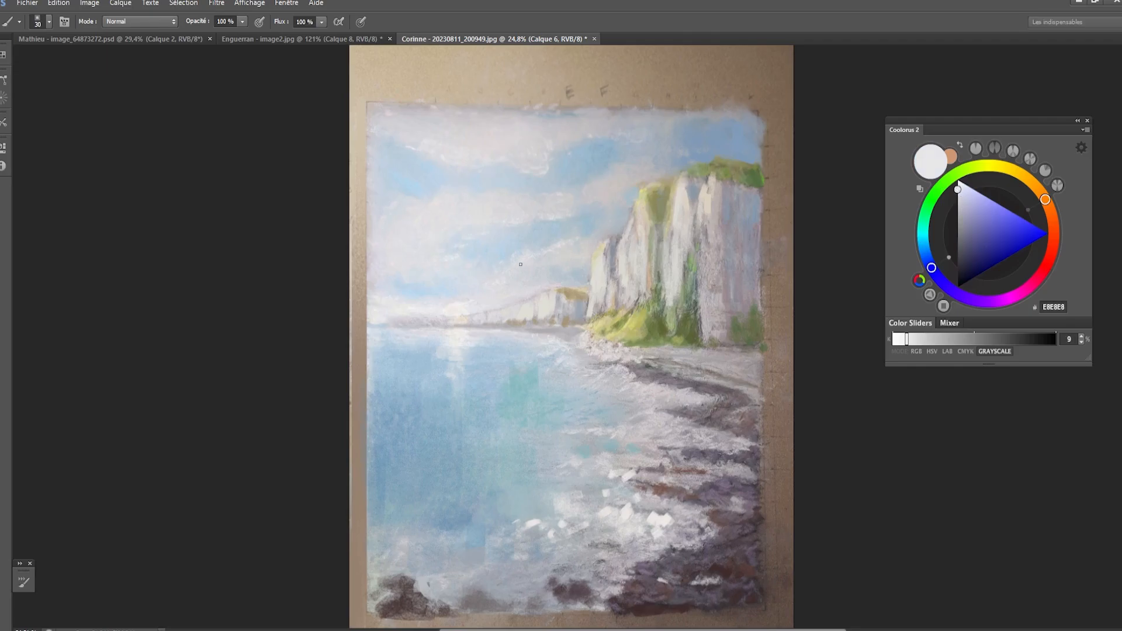
key(bracketright)
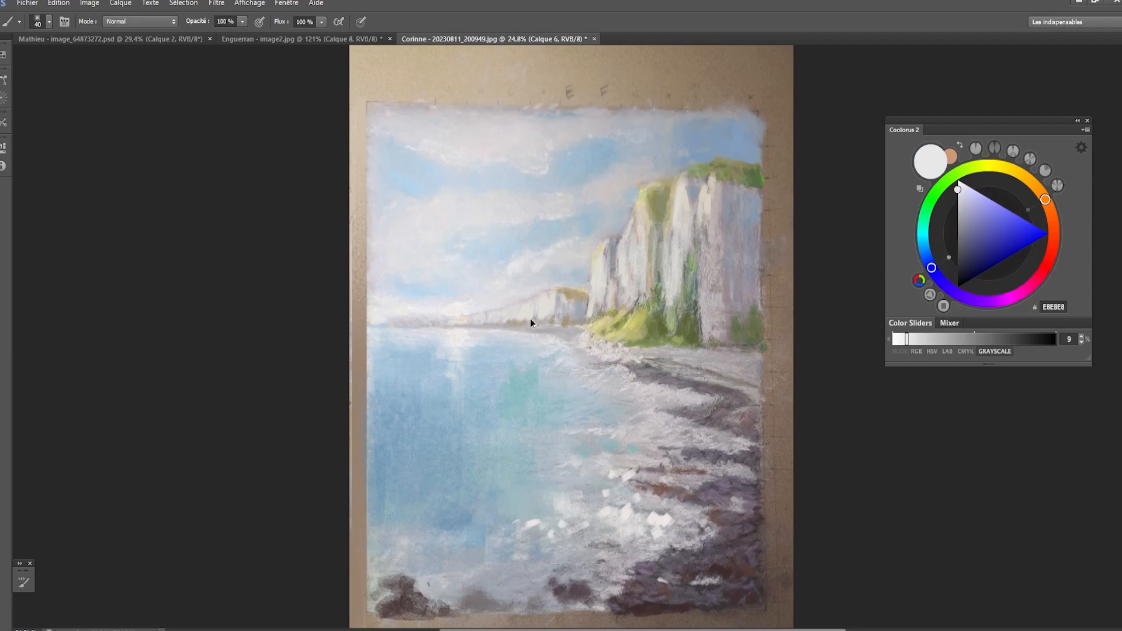
- Try thick looping white strokes along the cloud beside the large cliff, and undo them
mouse_move(551, 260)
mouse_down()
mouse_move(582, 254)
mouse_move(581, 235)
mouse_move(599, 254)
mouse_move(596, 230)
mouse_move(615, 235)
mouse_move(581, 242)
mouse_up()
key(ctrl+alt+z)
key(ctrl+alt+z)
key(ctrl+alt+z)
key(ctrl+alt+z)
scroll(579, 245, up, 3)
mouse_move(531, 268)
mouse_down()
mouse_move(586, 248)
mouse_move(586, 221)
mouse_move(605, 207)
mouse_up()
key(ctrl+alt+z)
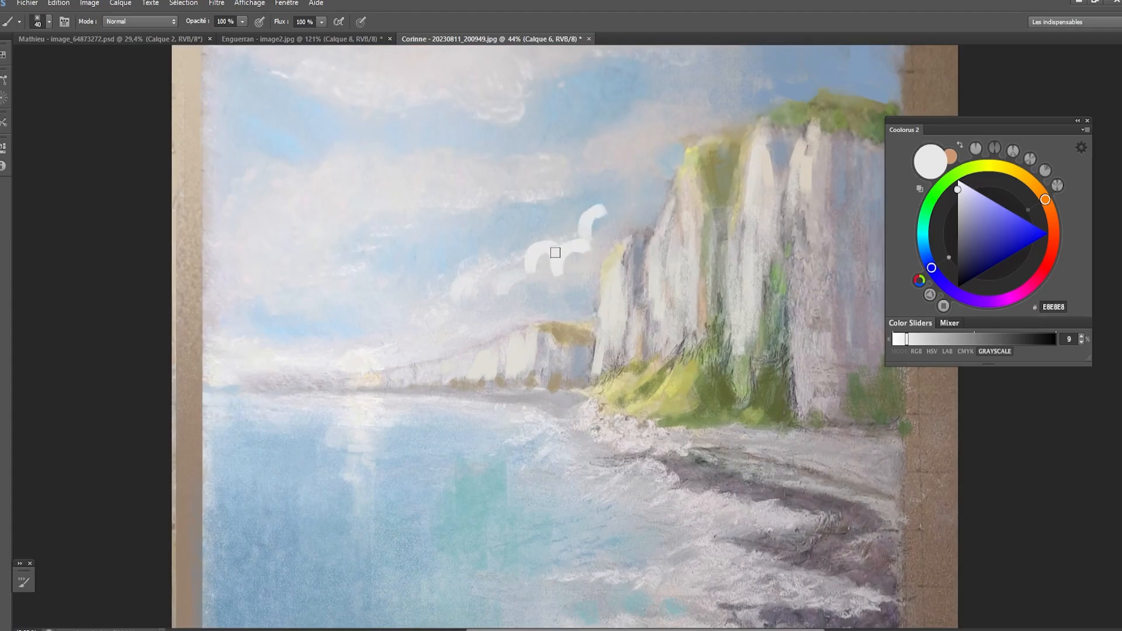
key(ctrl+alt+z)
key(ctrl+alt+z)
key(ctrl+alt+z)
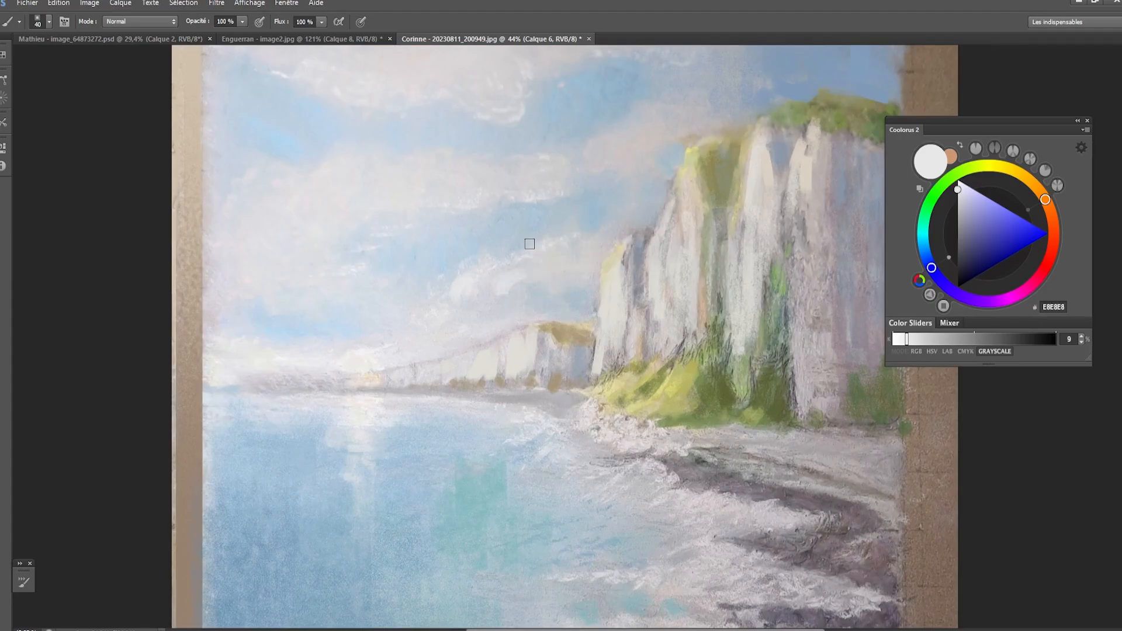
- Paint irregular E8E8E8 highlights with a smaller brush along the upper edge of the cloud beside the cliff
key(bracketleft)
key(bracketleft)
key(bracketleft)
mouse_move(533, 246)
mouse_down()
mouse_move(531, 270)
mouse_move(541, 237)
mouse_move(525, 248)
mouse_move(518, 258)
mouse_move(559, 238)
mouse_move(565, 219)
mouse_move(559, 240)
mouse_move(583, 231)
mouse_up()
key(bracketright)
key(bracketright)
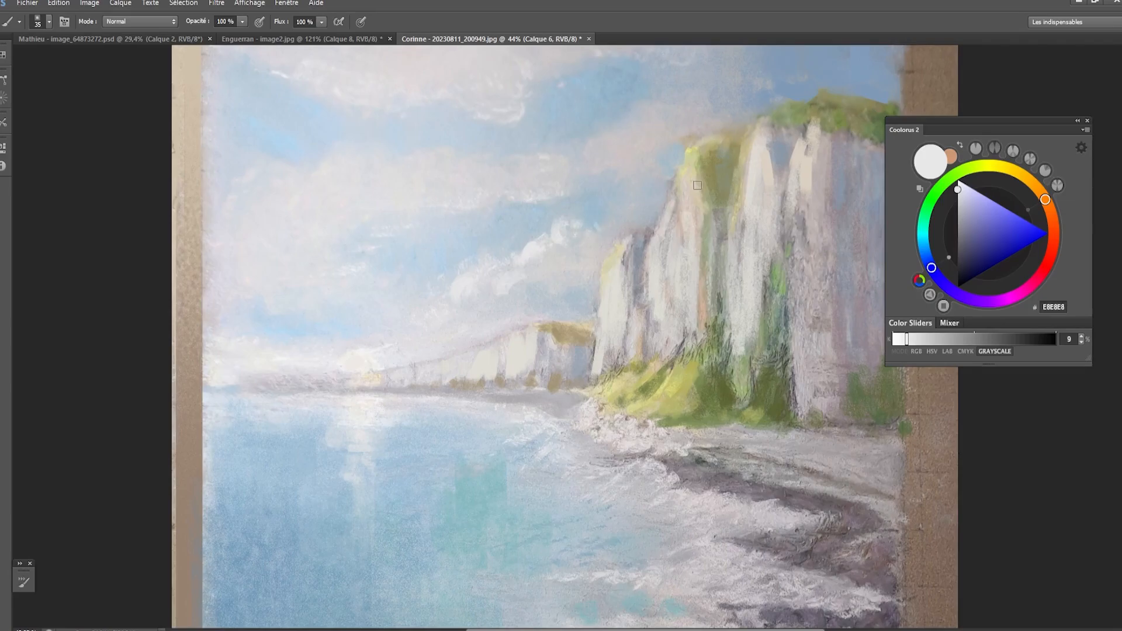
- Paint light wisps of cloud in the sky band next to the large cliff's upper edge
mouse_move(638, 207)
mouse_down()
mouse_move(635, 230)
mouse_move(649, 203)
mouse_move(655, 218)
mouse_move(605, 213)
mouse_up()
key([)
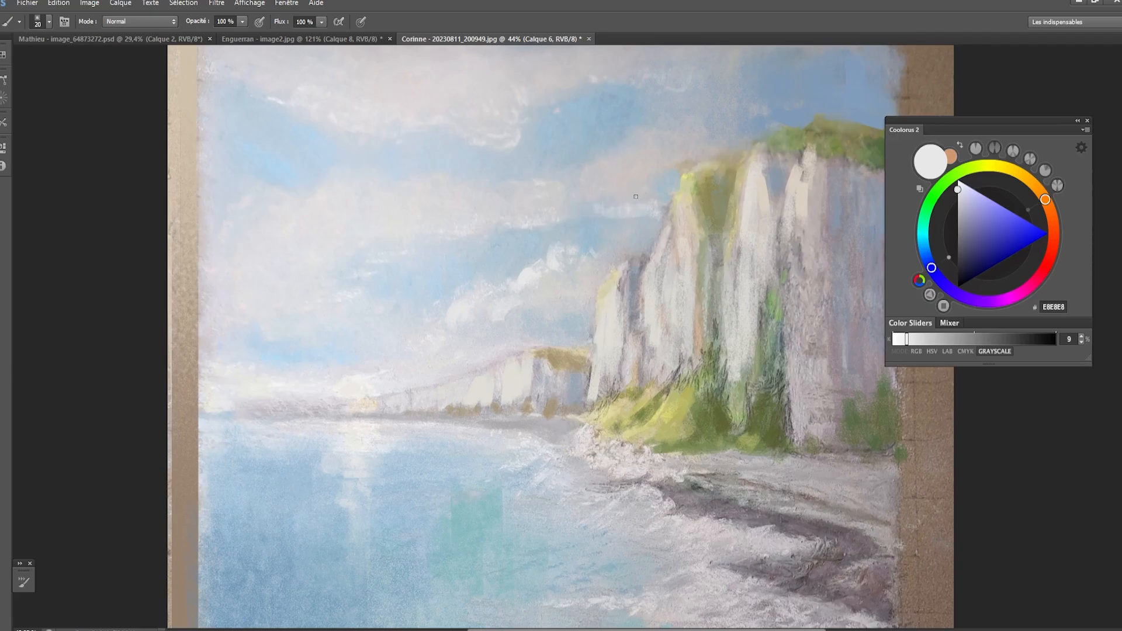
key(bracketright)
key(bracketright)
drag(618, 192, 591, 201)
key(ctrl+z)
key(bracketright)
key(bracketright)
key(bracketright)
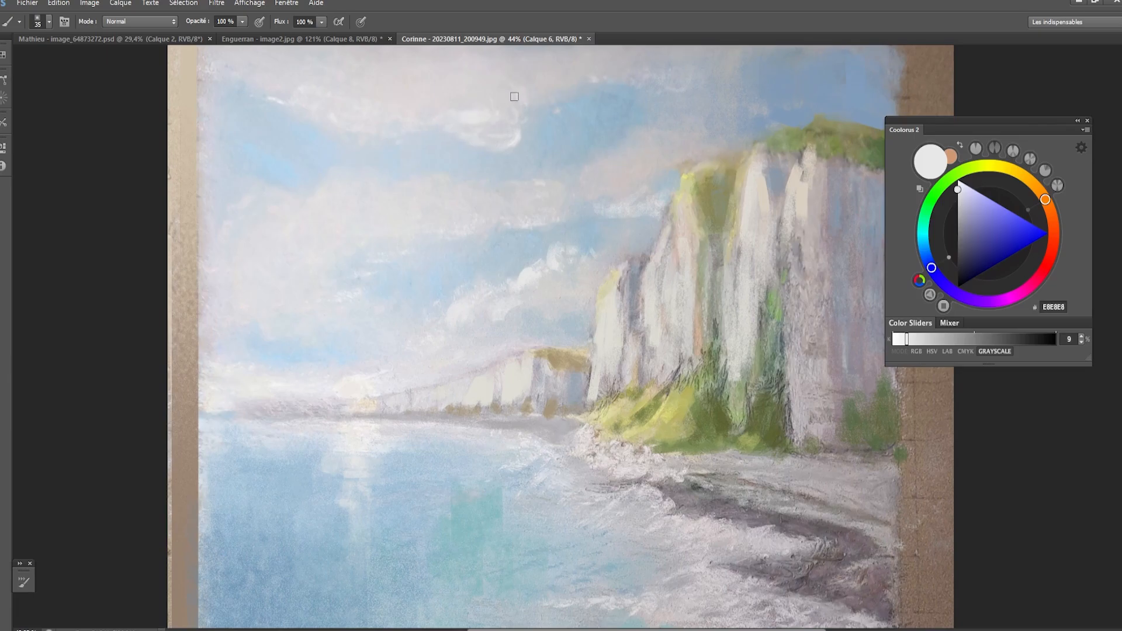
- Add white highlights of varied sizes to the lower edge of the upper cloud and to the middle clouds
drag(552, 95, 576, 92)
key(bracketleft)
key(bracketright)
key(bracketright)
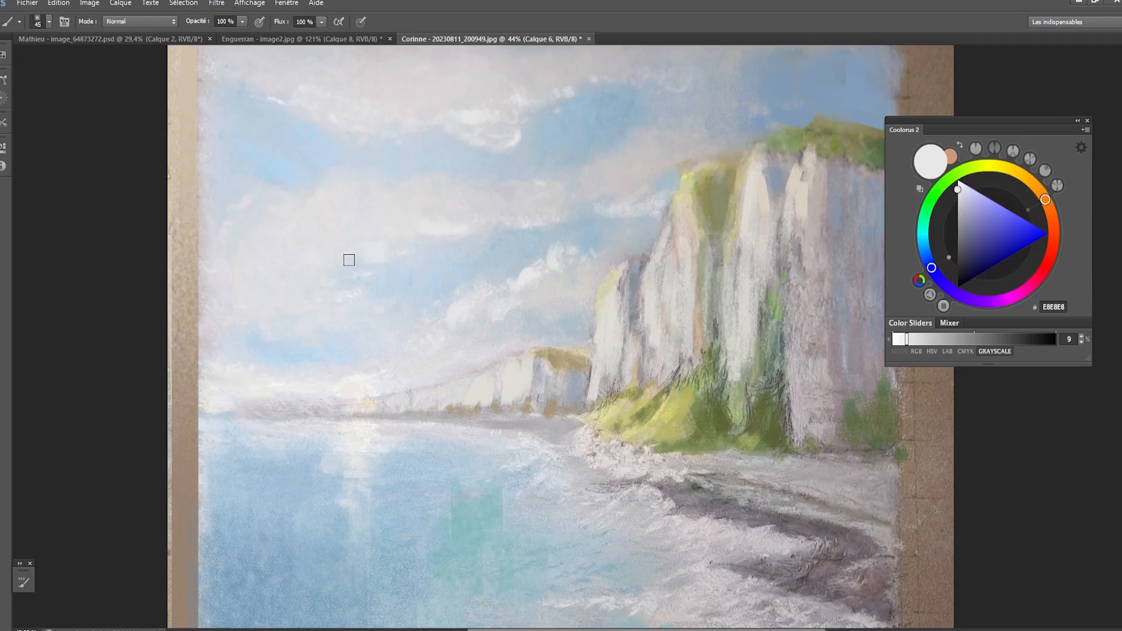
- Sample off-white F5F3F0 from the sun's glow and dab brighter accents on the clouds with a smaller brush
alt+click(358, 377)
key(bracketleft)
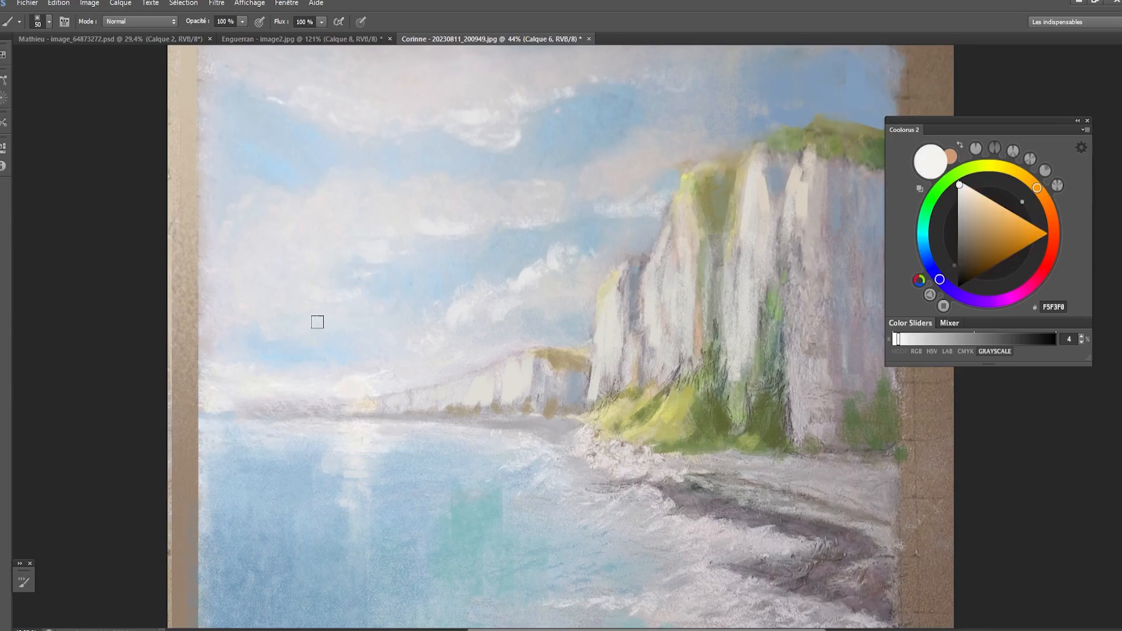
key(bracketleft)
key(bracketleft)
key(bracketleft)
- Sample dark brown 402E2C from the shore rocks, shift it to a muted dark purple and paint strokes across the shore rocks
scroll(712, 326, down, 1)
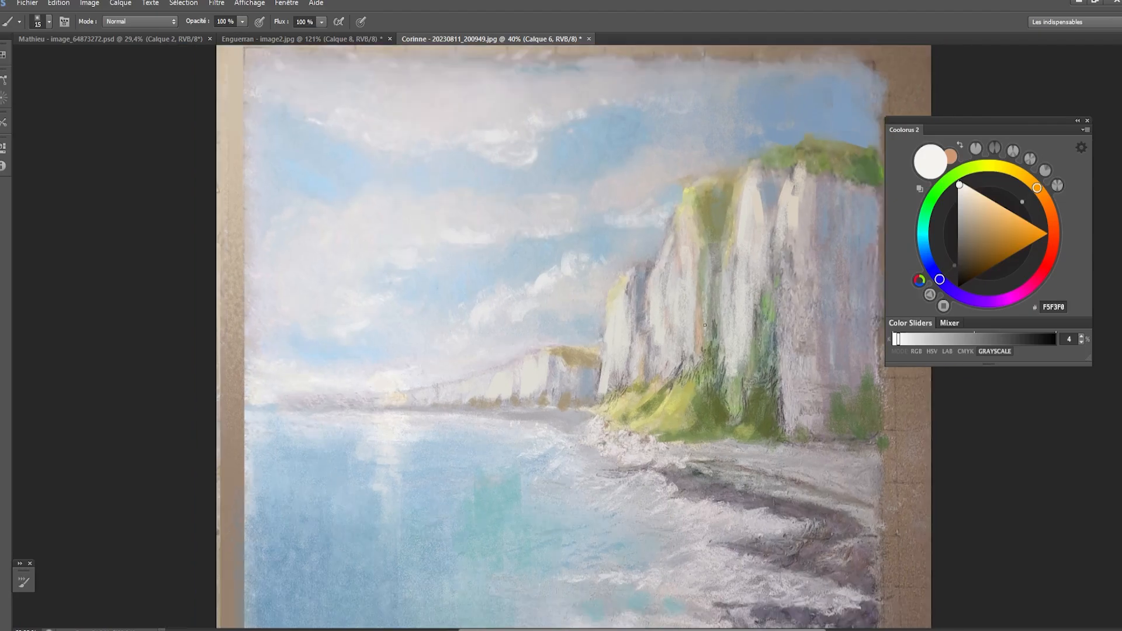
scroll(705, 325, down, 2)
drag(684, 353, 671, 352)
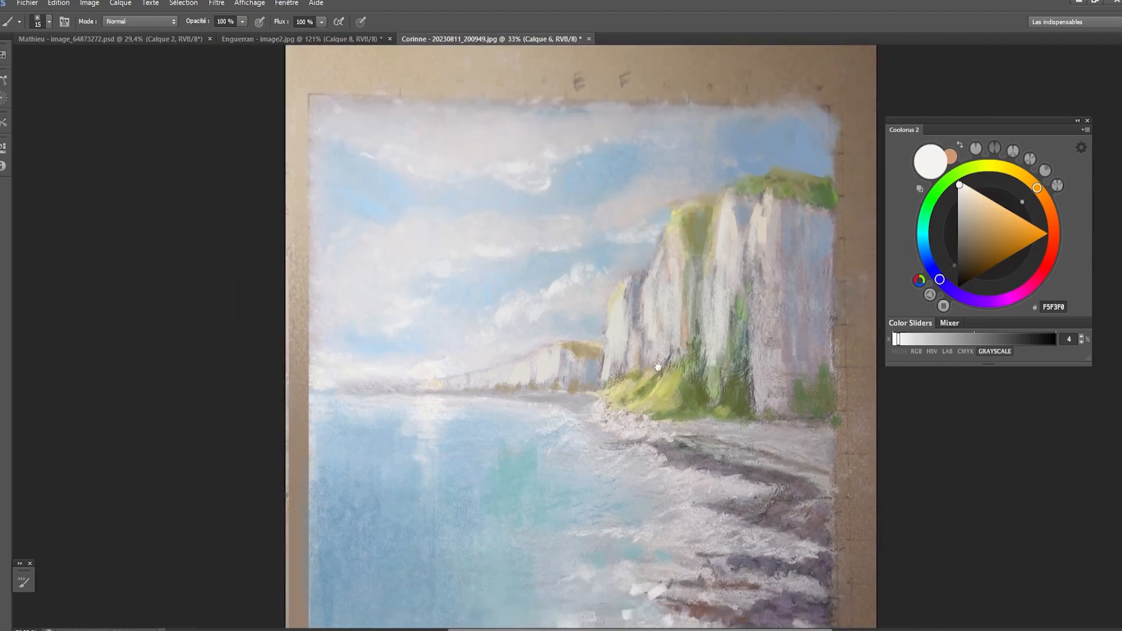
scroll(658, 368, down, 2)
drag(657, 436, 623, 354)
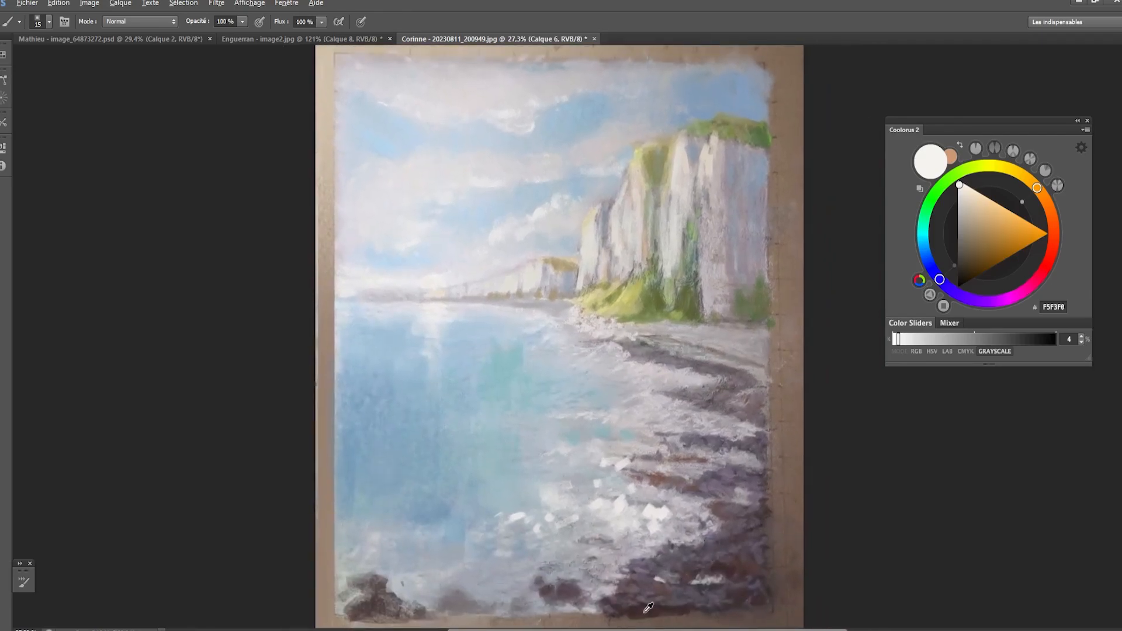
key(bracketright)
alt+click(622, 609)
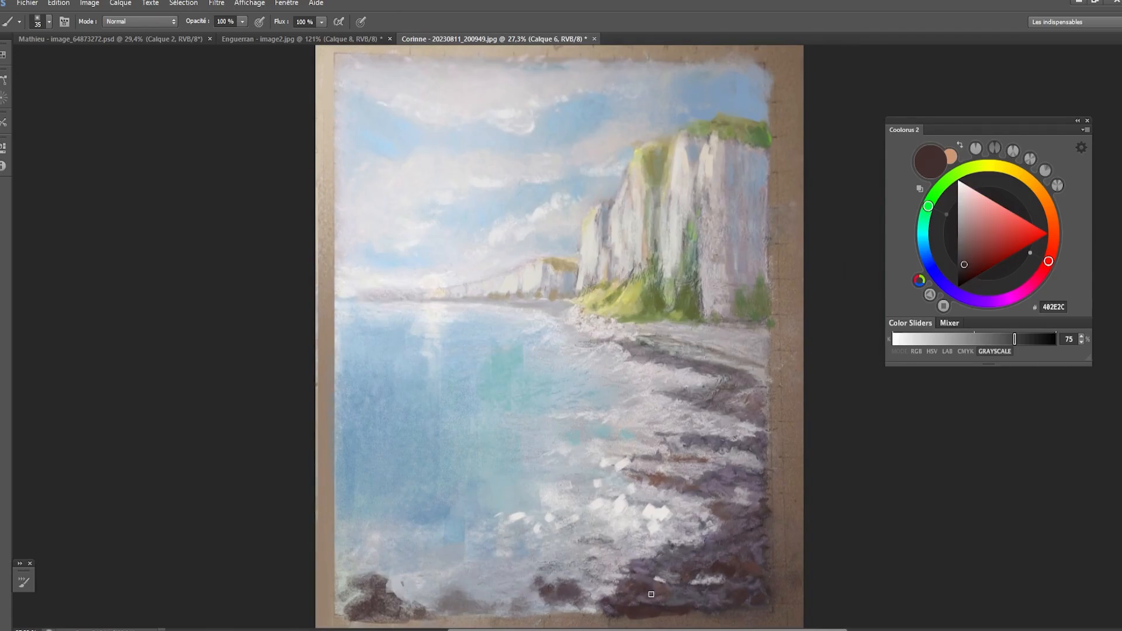
key(bracketright)
click(927, 210)
drag(1050, 258, 1032, 285)
drag(960, 234, 965, 255)
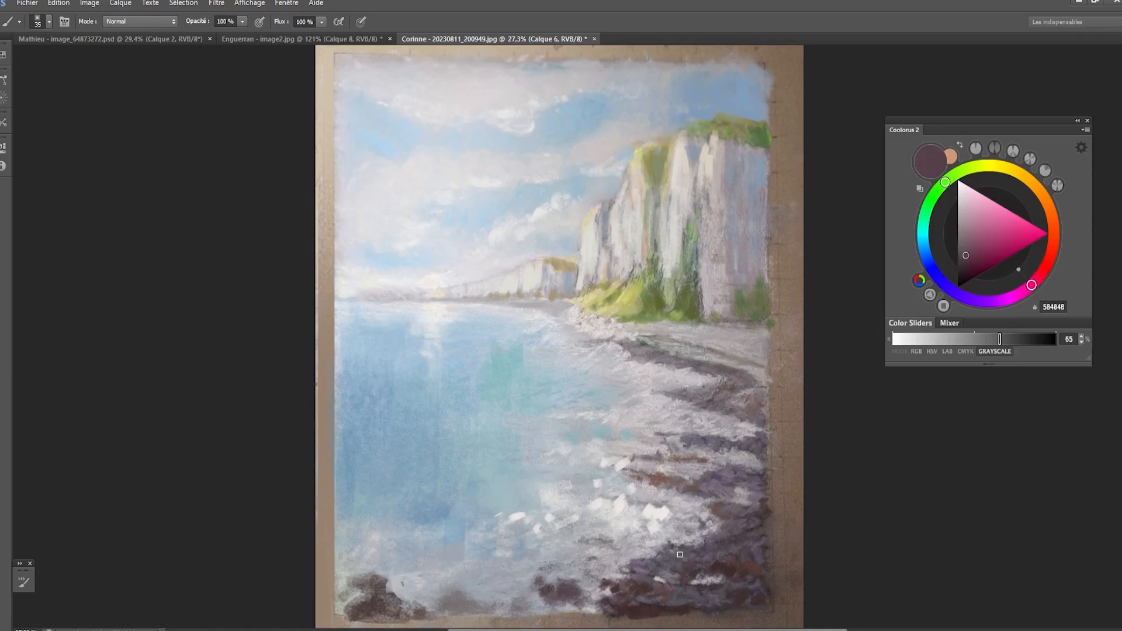
key(bracketright)
key(bracketright)
key(bracketright)
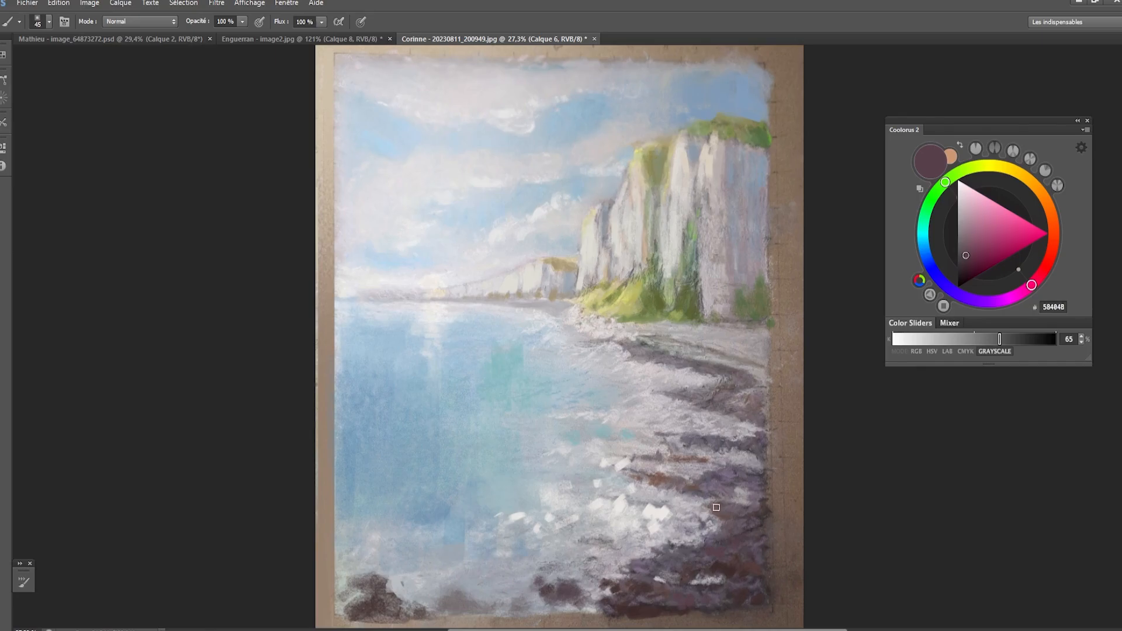
drag(714, 490, 716, 497)
- Set the color to reddish brown 724A3D and dab warm accents on the dark shore rocks
key(bracketright)
drag(1022, 278, 1054, 232)
click(976, 250)
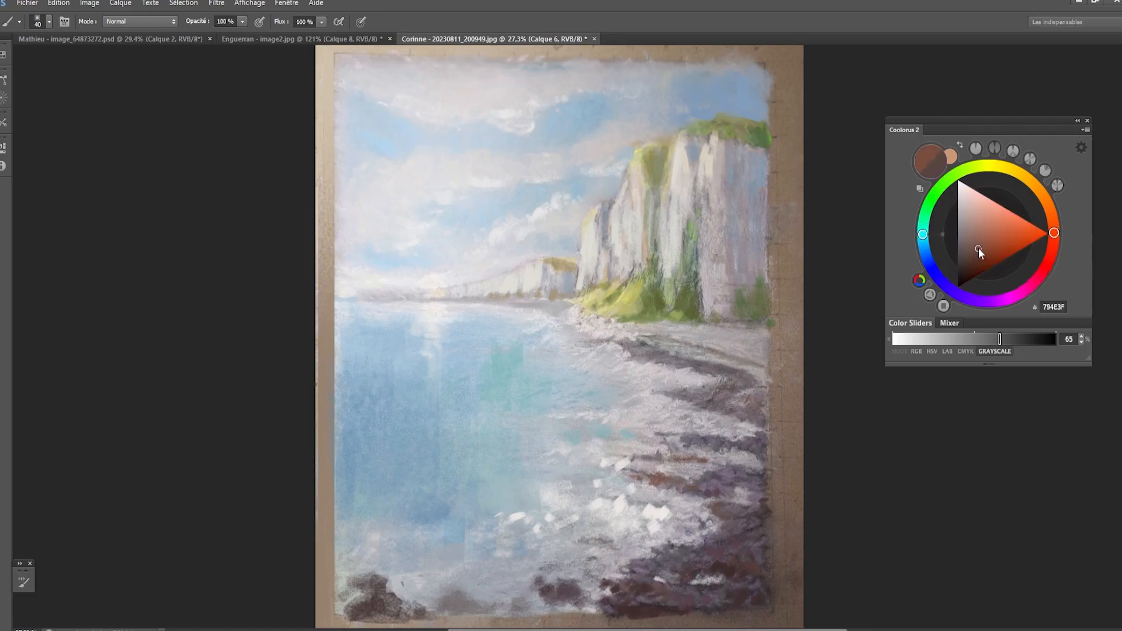
key(bracketright)
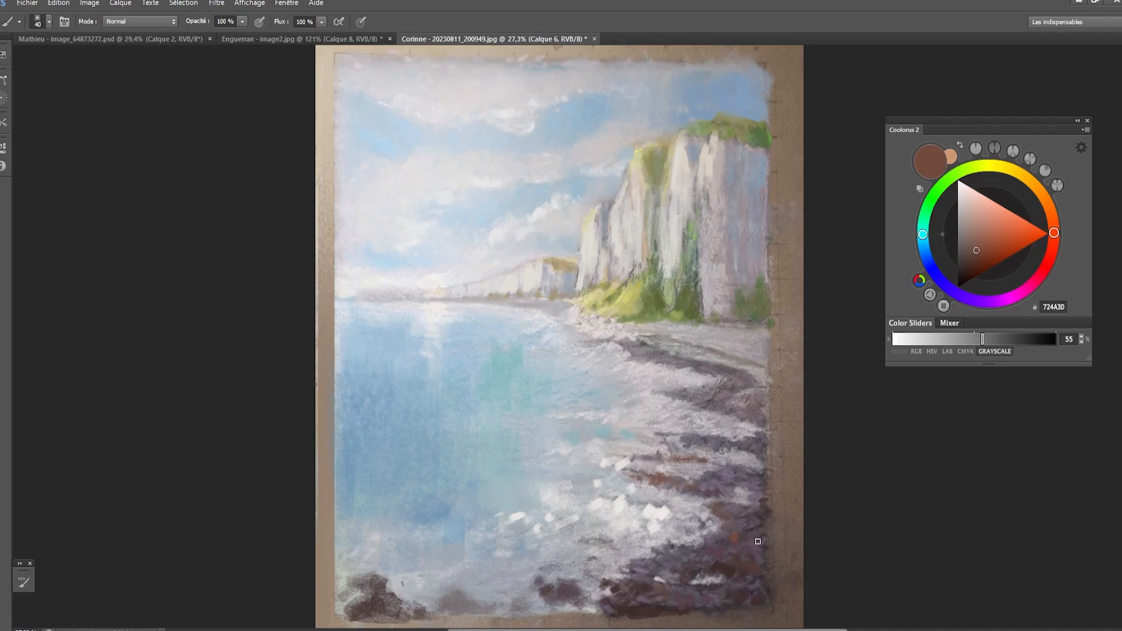
key(bracketleft)
key(bracketleft)
- Add reddish-brown accents to the rock in the painting's lower-left corner and to the dark streaks of the middle shore
key(bracketleft)
key(bracketright)
mouse_move(380, 607)
mouse_down()
mouse_move(399, 610)
mouse_move(373, 598)
mouse_up()
key(bracketleft)
key(bracketleft)
drag(669, 447, 668, 444)
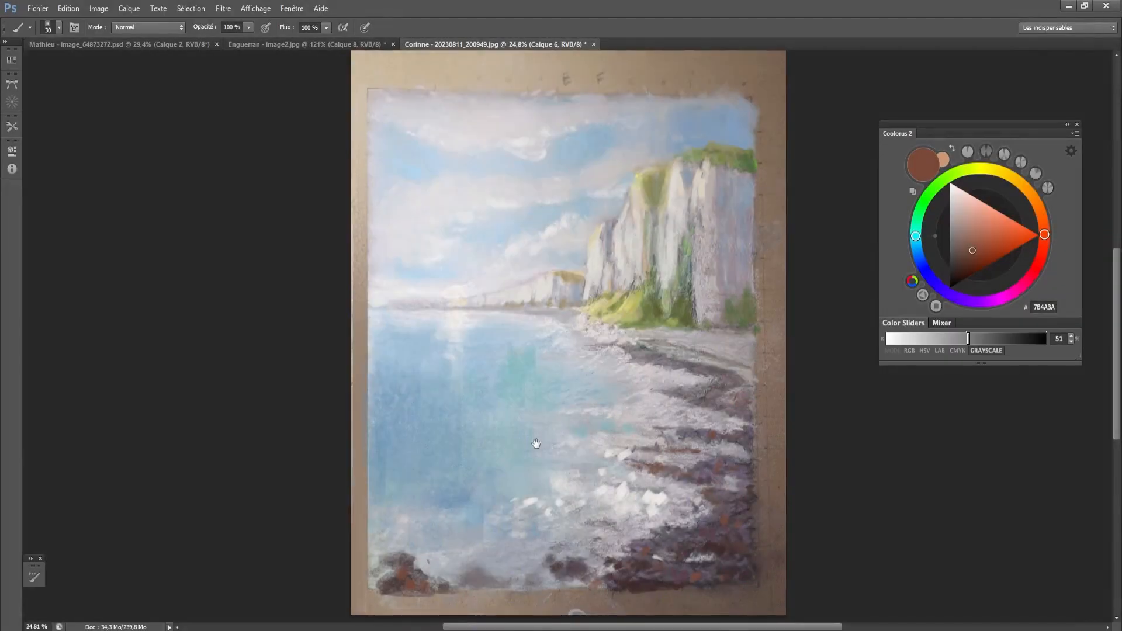
- Merge the retouching layers of the seascape
drag(535, 445, 536, 439)
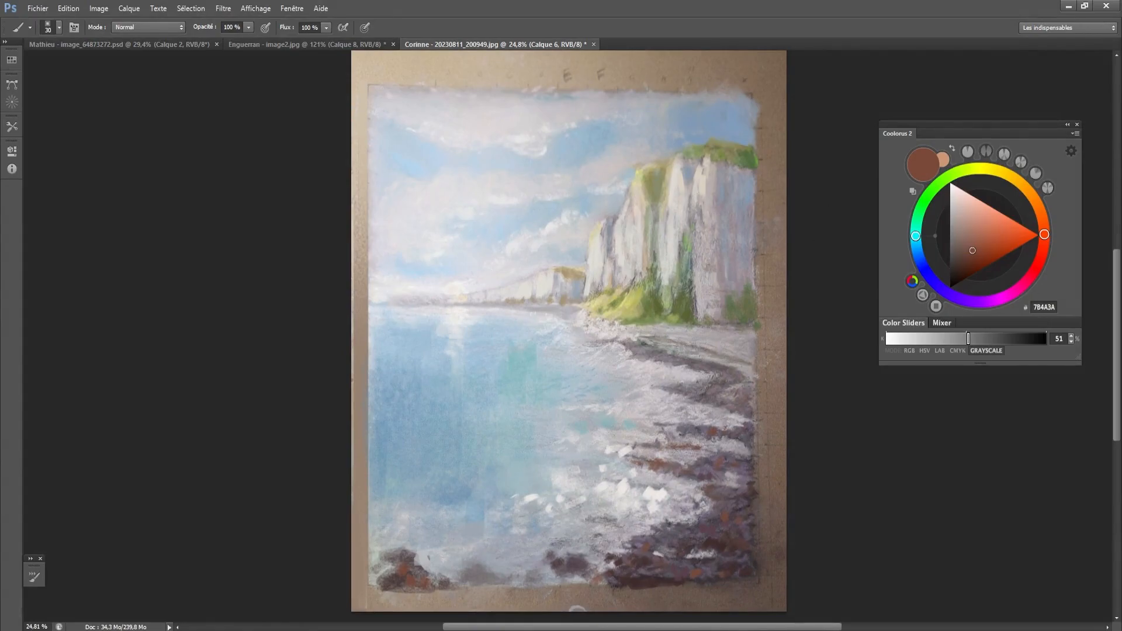
key(ctrl+e)
key(ctrl+z)
- Mark the horizon, circle the blue water, the sky above the cliff and the dark shore, and undo these marks
key(bracketleft)
mouse_move(501, 306)
mouse_down()
mouse_move(408, 335)
mouse_move(614, 374)
mouse_move(528, 308)
mouse_up()
key(ctrl+z)
mouse_move(456, 302)
mouse_down()
mouse_move(403, 494)
mouse_move(540, 319)
mouse_move(375, 386)
mouse_up()
key(ctrl+z)
mouse_move(736, 107)
mouse_down()
mouse_move(686, 133)
mouse_move(757, 138)
mouse_move(686, 136)
mouse_move(719, 93)
mouse_up()
key(ctrl+z)
mouse_move(513, 337)
mouse_down()
mouse_move(389, 537)
mouse_move(517, 342)
mouse_up()
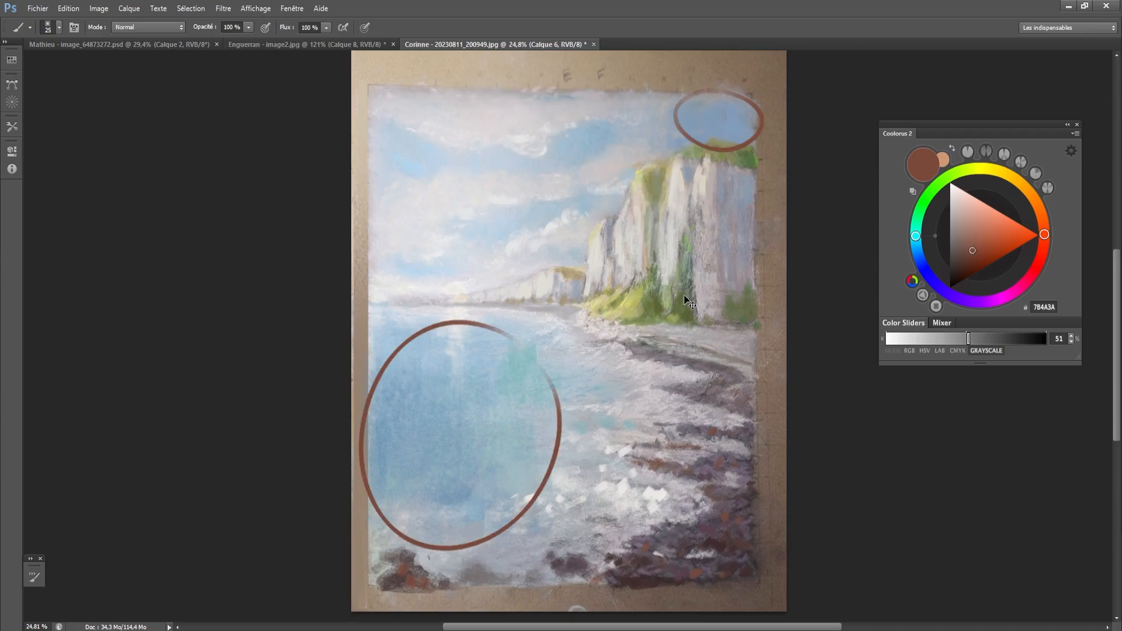
key(ctrl+z)
key(ctrl+z)
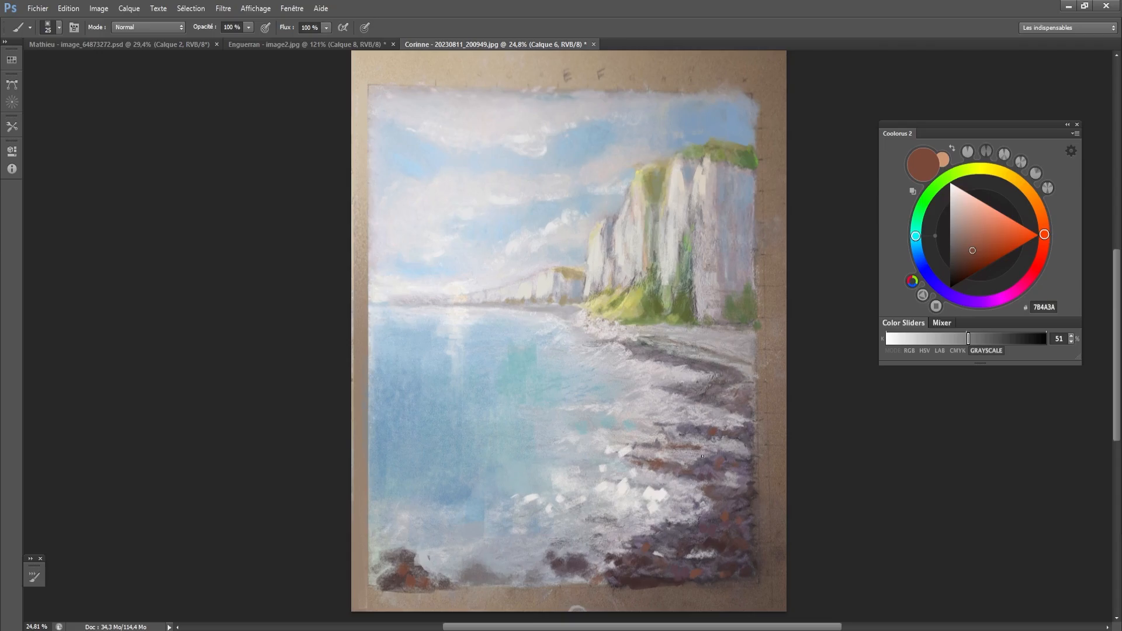
mouse_move(758, 446)
mouse_down()
mouse_move(668, 517)
mouse_move(786, 530)
mouse_move(667, 502)
mouse_up()
key(ctrl+z)
- Sample dark brown 533E39 from the shore, paint a test swatch on the cliff, compare values in grayscale proof and undo the swatch
alt+click(730, 507)
key(bracketright)
key(bracketright)
key(bracketright)
key(bracketright)
key(bracketright)
key(bracketright)
key(bracketright)
key(bracketright)
key(bracketright)
key(bracketright)
key(bracketright)
key(bracketright)
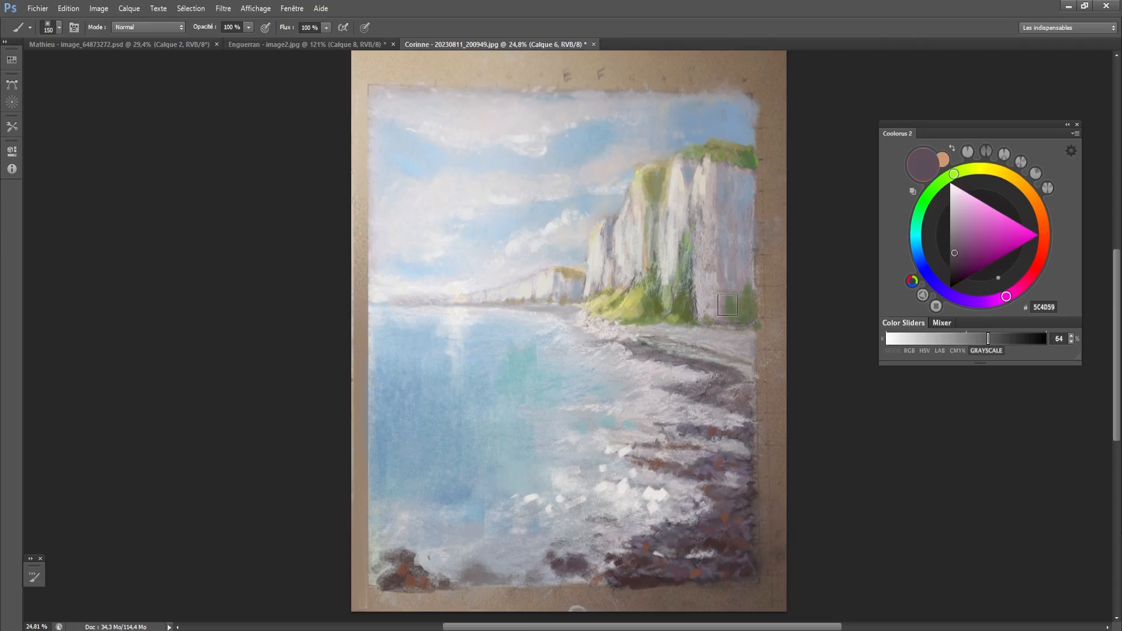
alt+click(738, 542)
mouse_move(738, 193)
mouse_down()
mouse_move(745, 217)
mouse_move(743, 201)
mouse_up()
key(ctrl+z)
key(bracketleft)
key(ctrl+y)
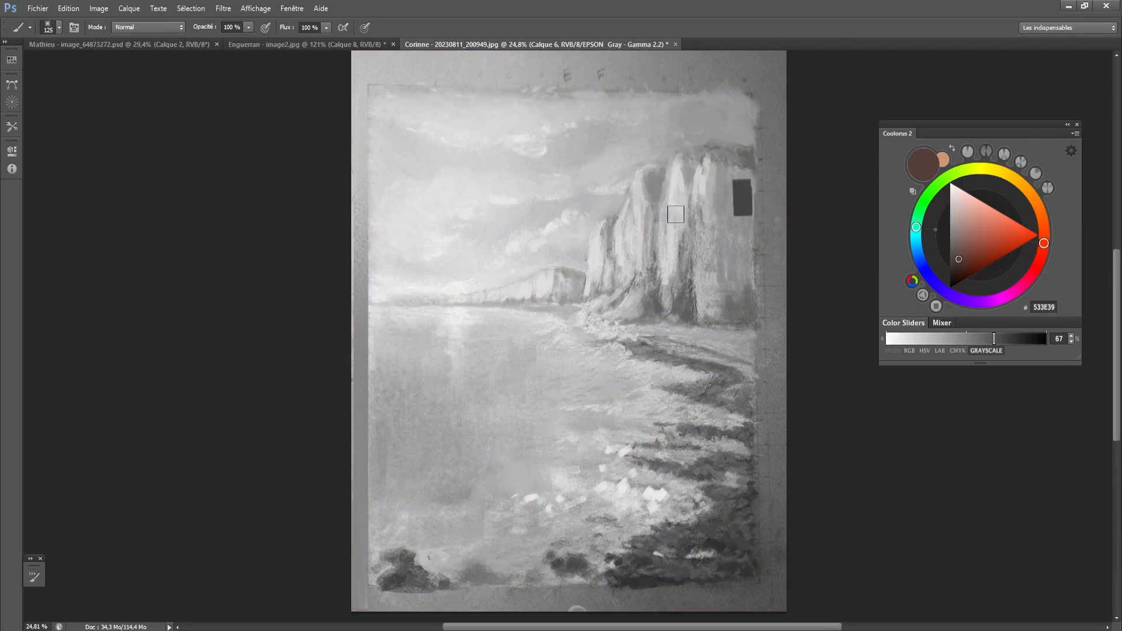
key(ctrl+y)
key(ctrl+z)
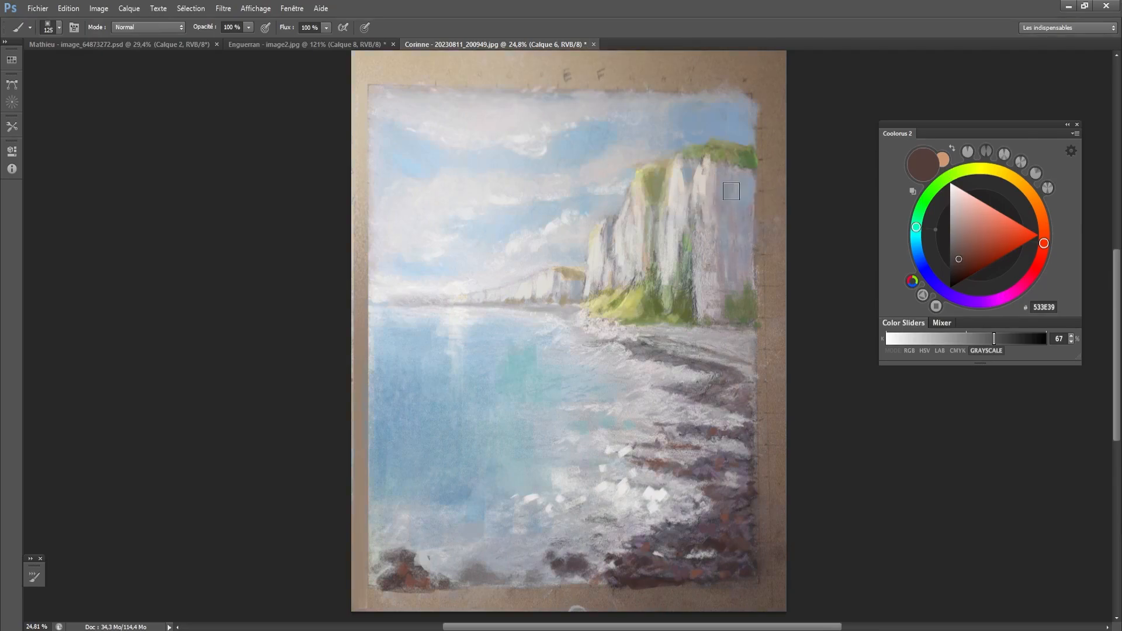
- Sample the shore's grey and the grass tones ABAD69 and E6E786, and paint fine touches along the shoreline at the foot of the distant cliffs
key(bracketleft)
key(bracketleft)
key(bracketleft)
key(bracketleft)
alt+click(644, 350)
key(bracketleft)
key(bracketleft)
key(bracketleft)
key(bracketleft)
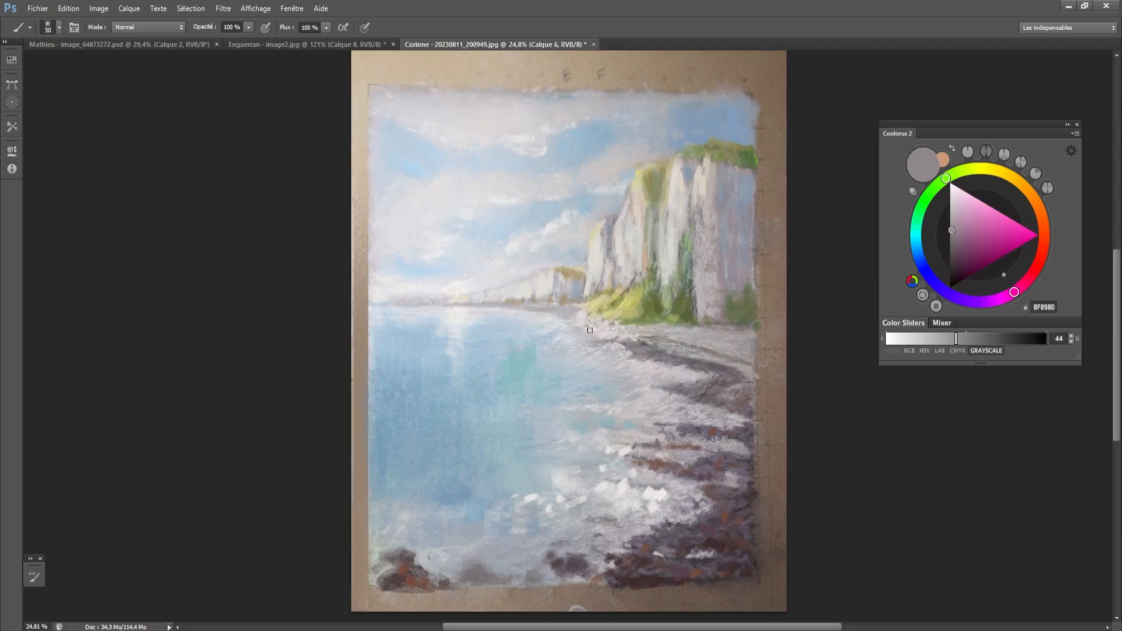
key(bracketleft)
alt+click(601, 306)
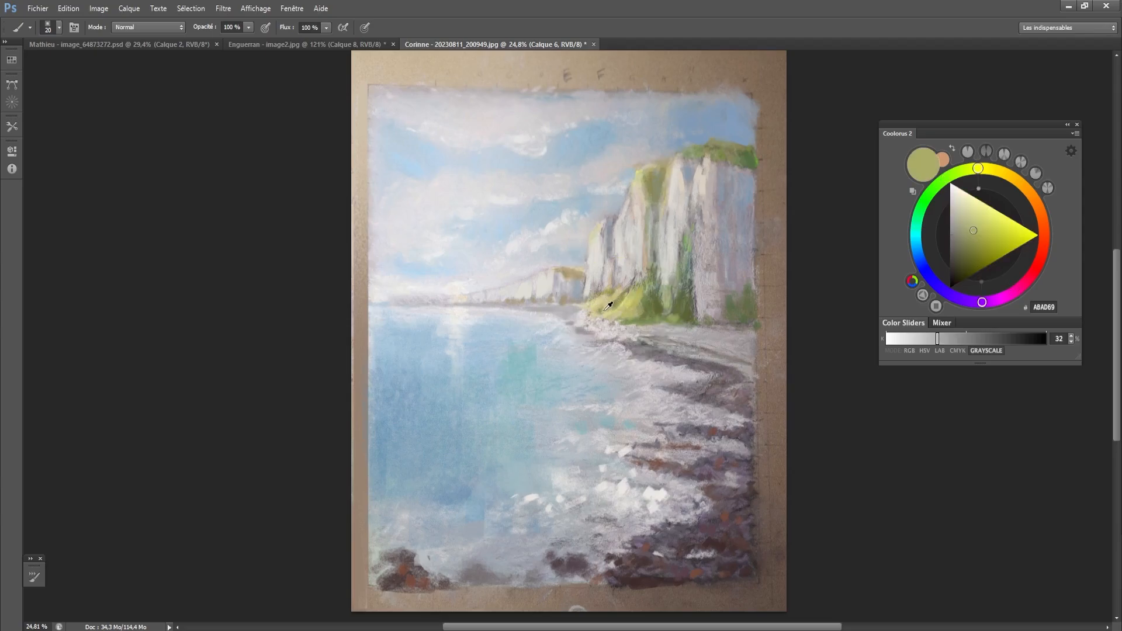
alt+click(571, 311)
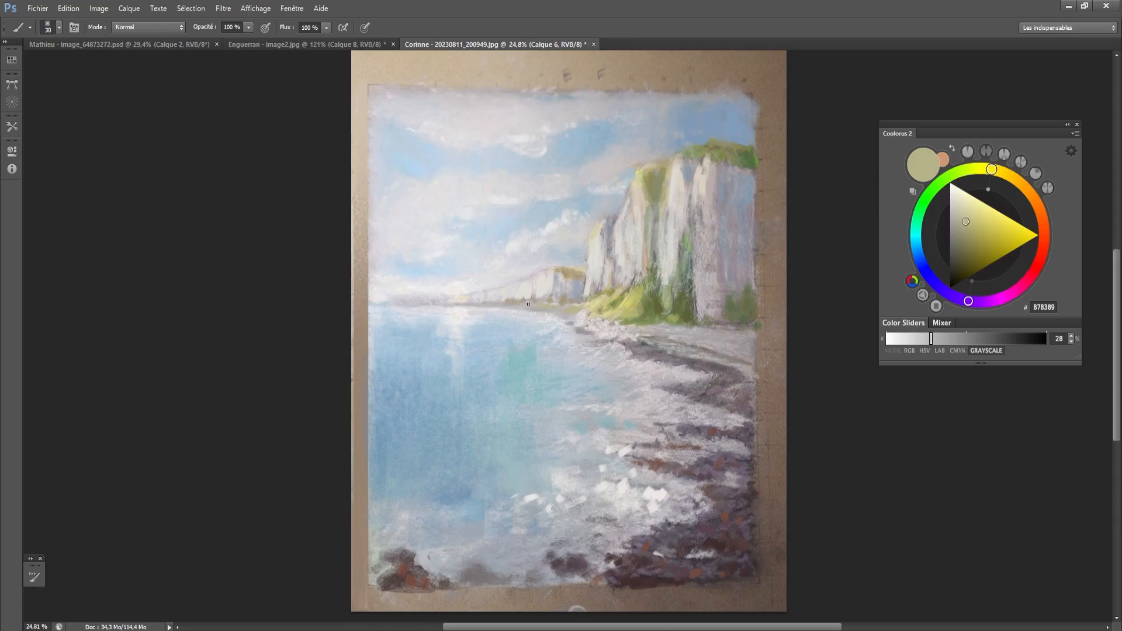
key(bracketleft)
alt+click(563, 310)
alt+click(608, 298)
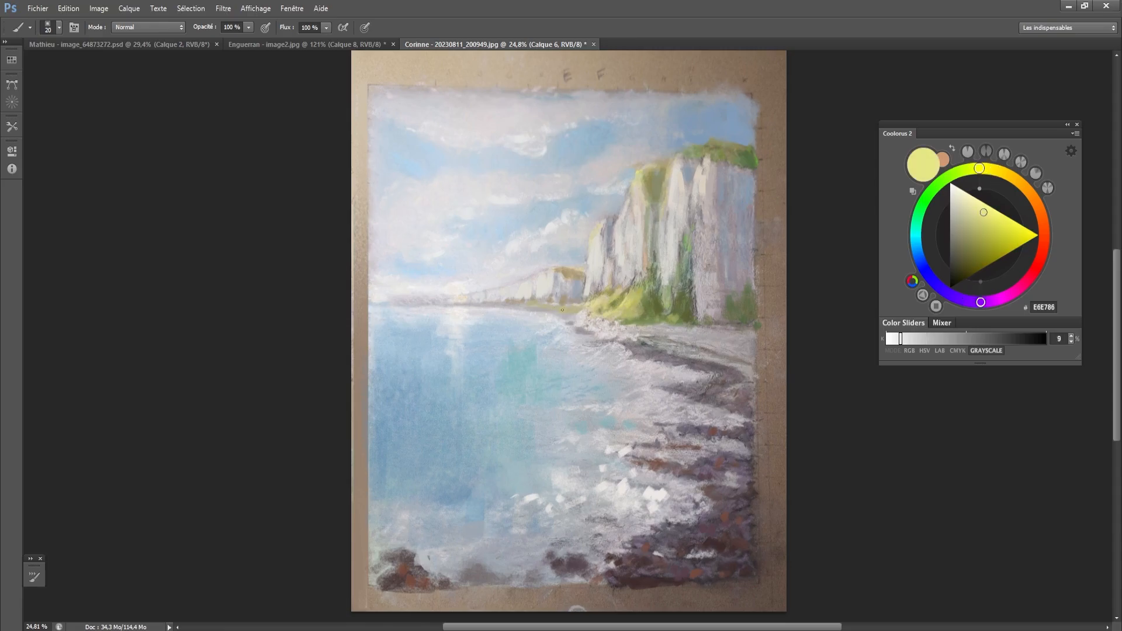
key(bracketleft)
drag(553, 309, 516, 304)
- Compare the retouched seascape with the original at reduced and full view, and check its values in the grayscale proof
drag(577, 417, 576, 424)
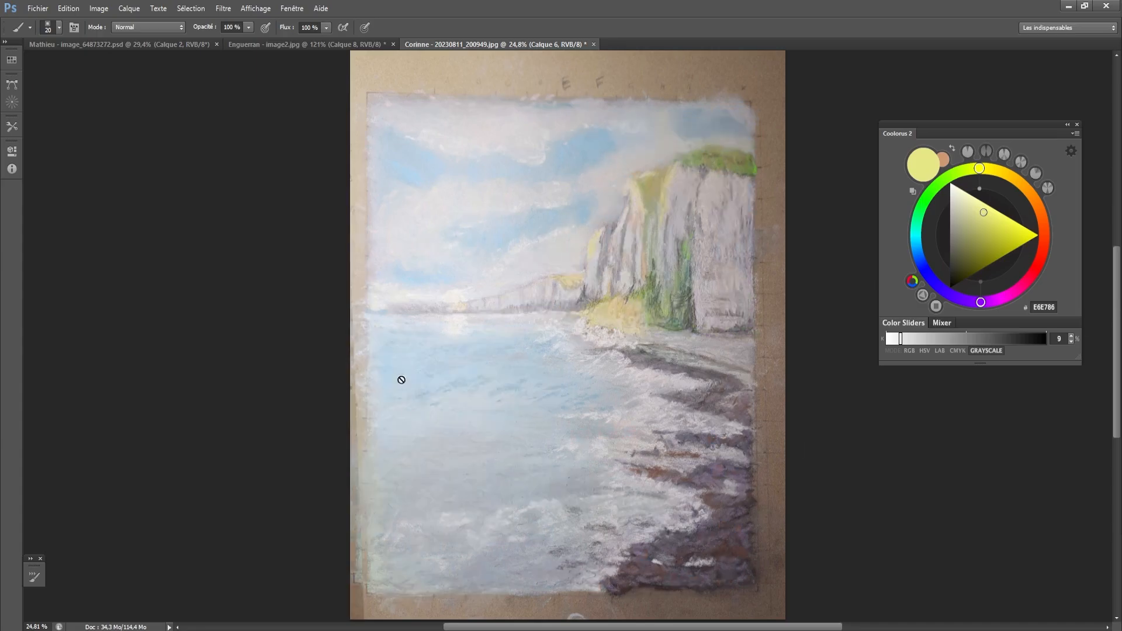
scroll(619, 346, down, 3)
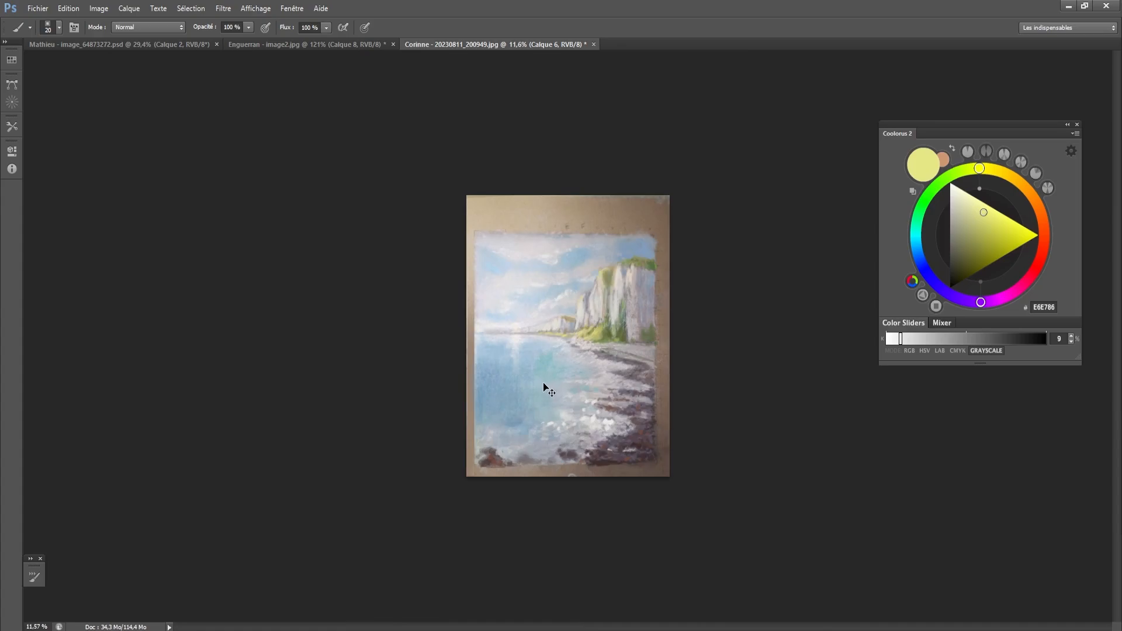
key(ctrl+y)
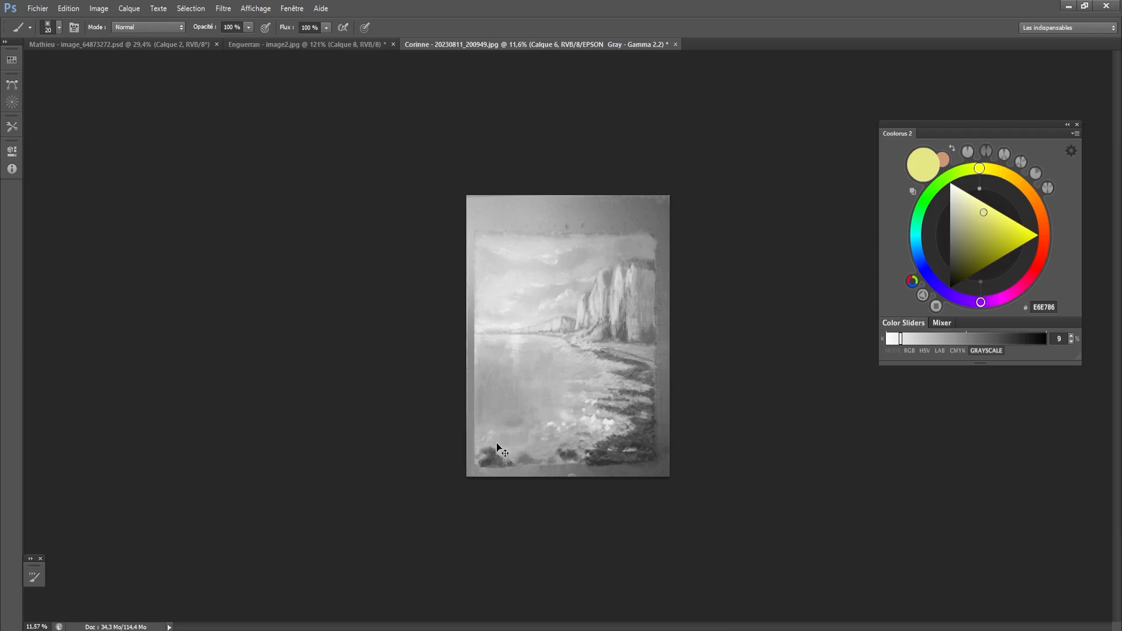
key(ctrl+y)
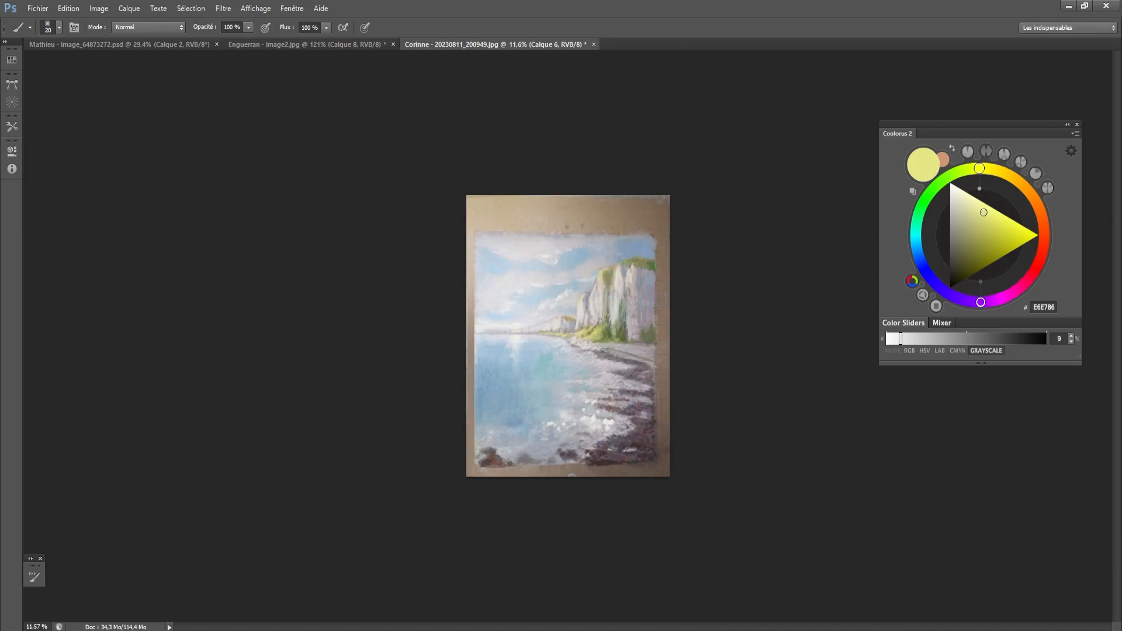
key(ctrl+0)
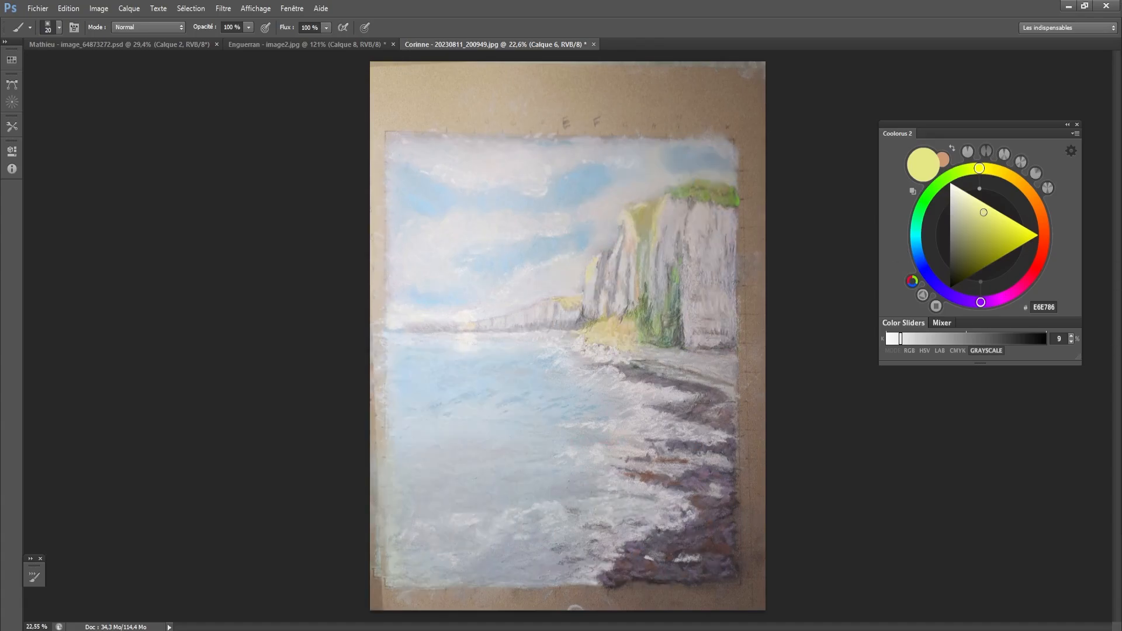
key(ctrl+y)
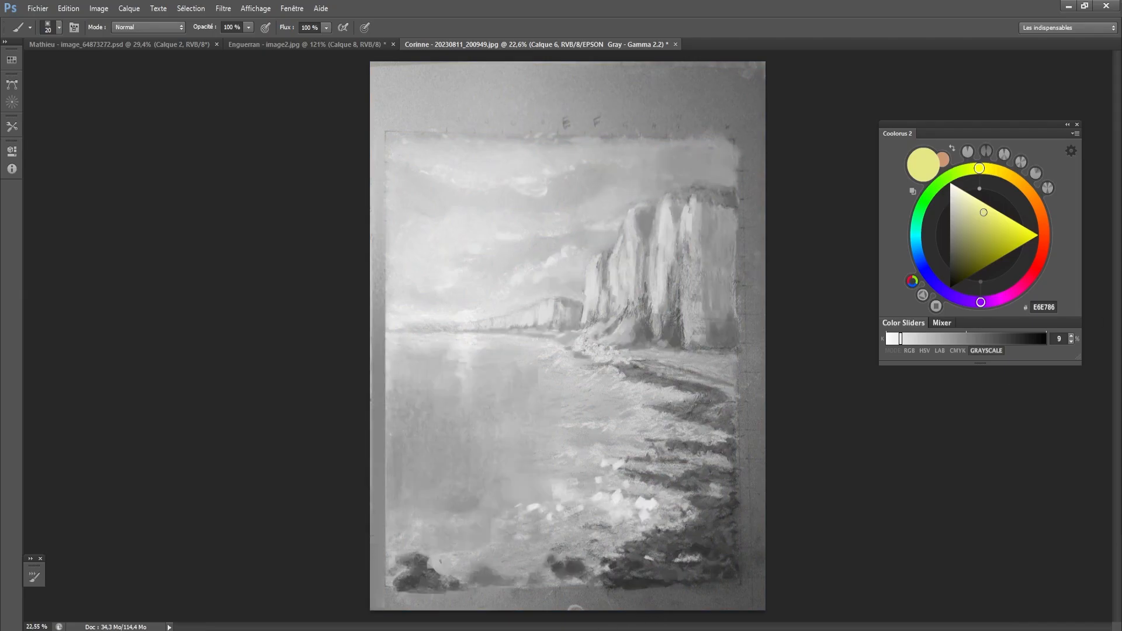
key(ctrl+y)
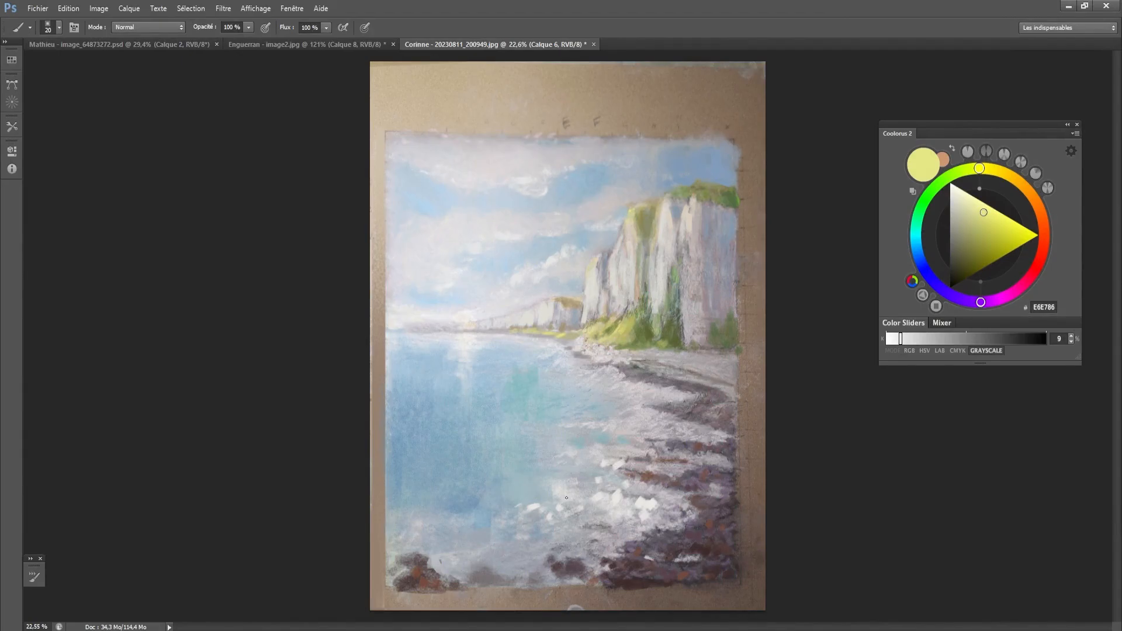
- Review the corrected city painting and the crowned figure painting, and return to the cliff seascape
click(328, 44)
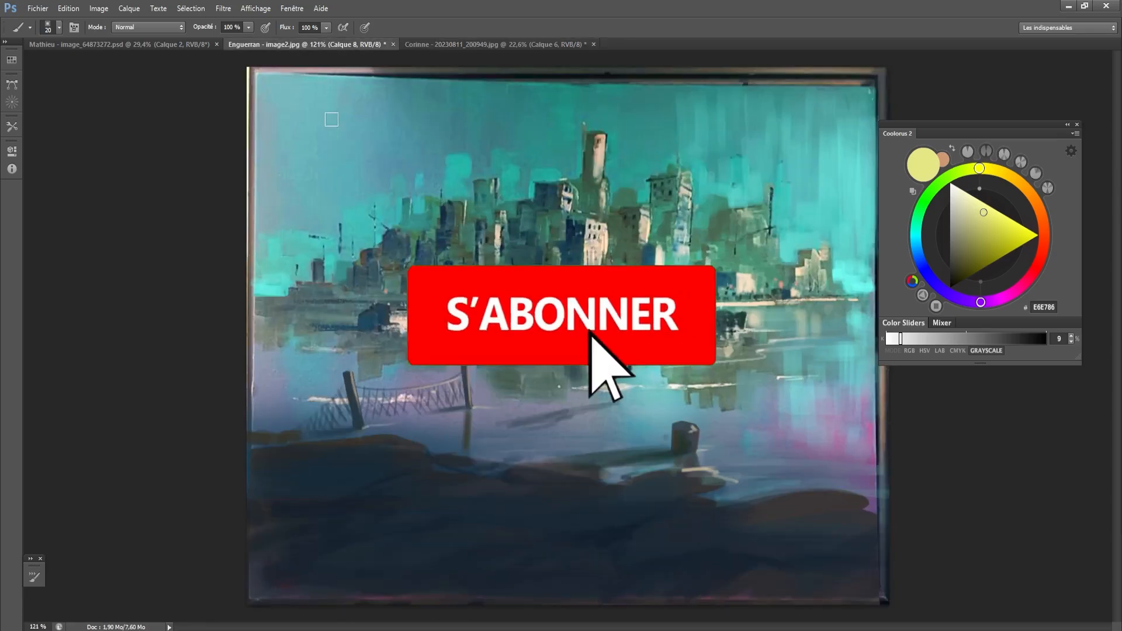
click(191, 47)
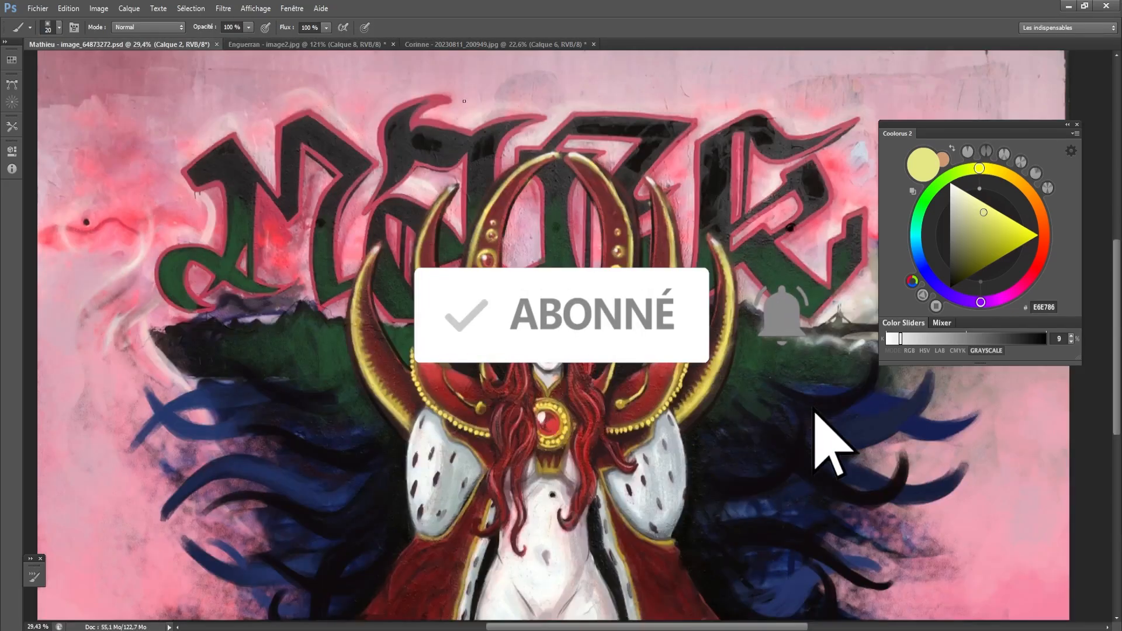
click(450, 49)
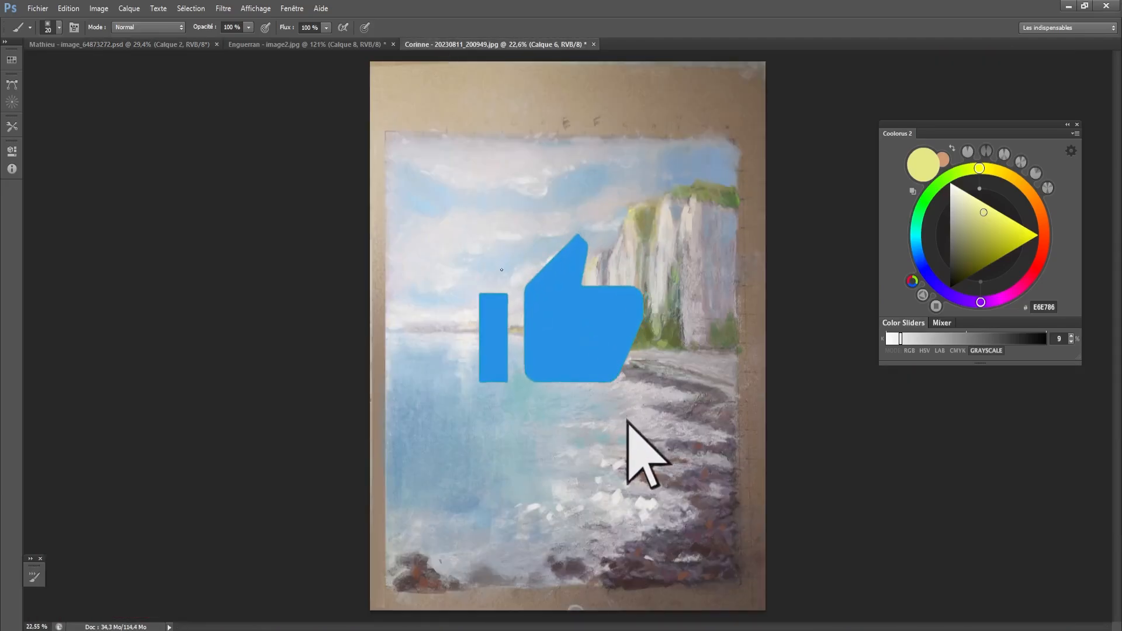